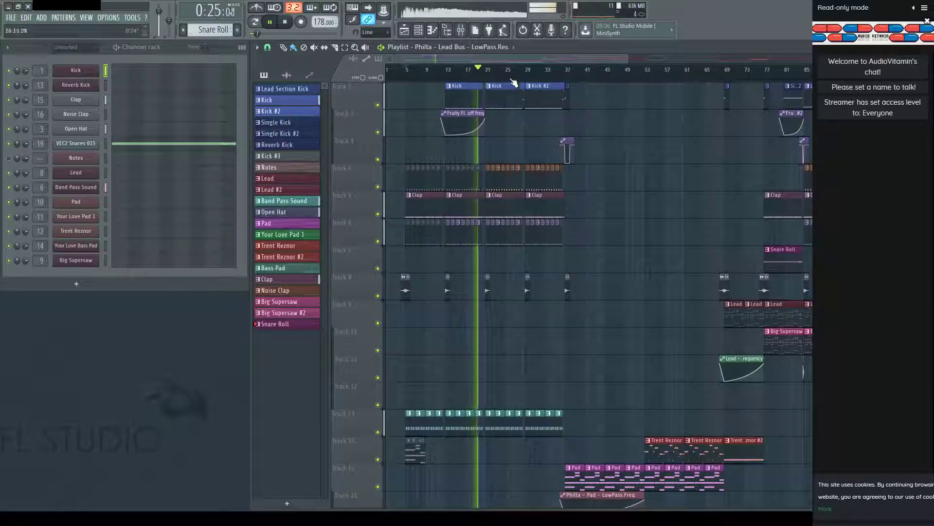
Examine the playlist arrangement during playback, from the intro kick and clap clips through the pad section to the lead and snare roll build-up.
scroll(509, 82, "up", 4)
scroll(509, 82, "up", 2)
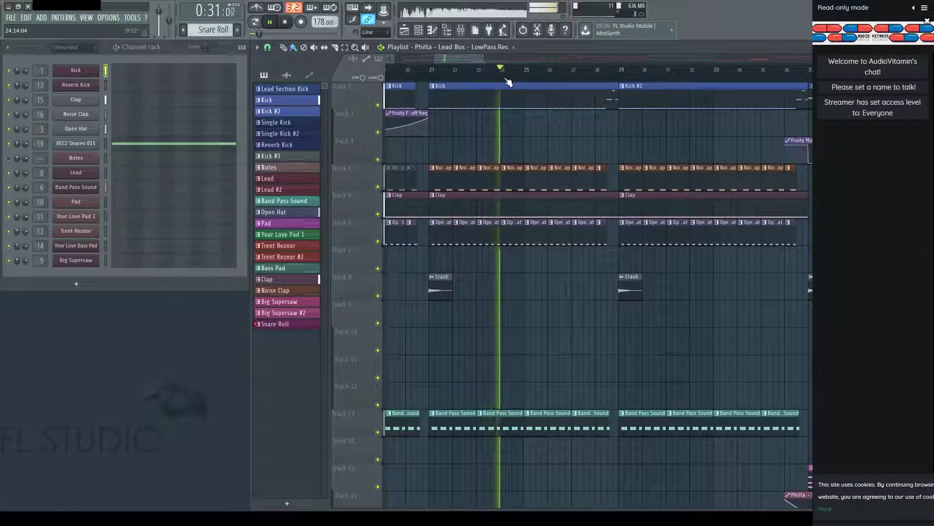
left_click_drag(466, 57, 479, 58)
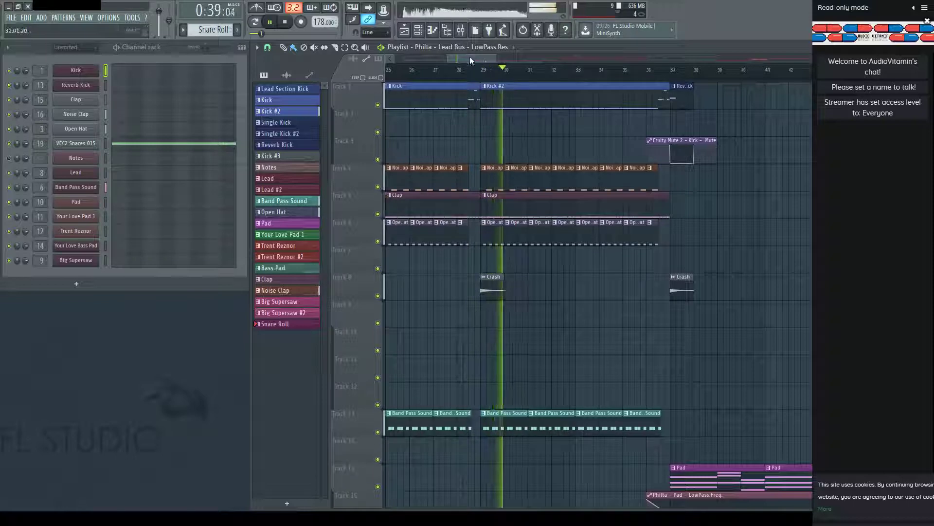
left_click_drag(470, 60, 478, 69)
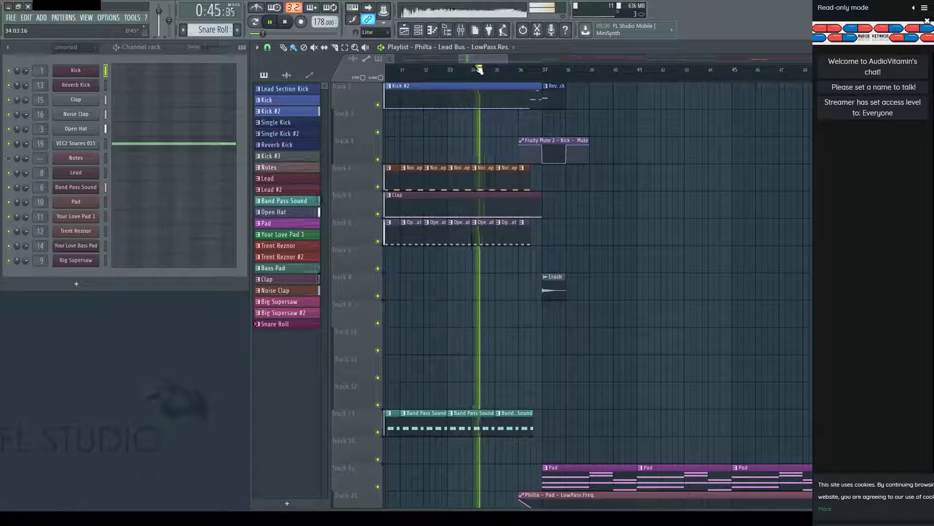
scroll(507, 64, "down", 3)
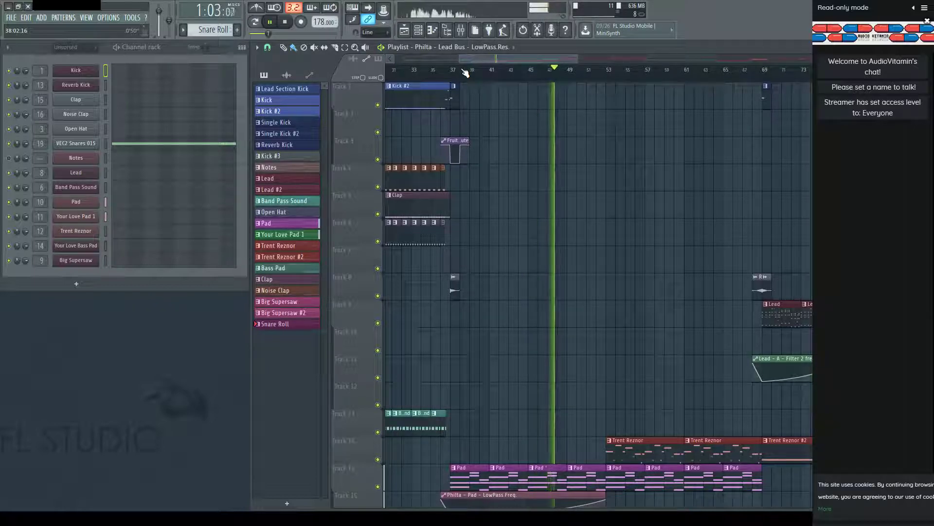
left_click_drag(564, 58, 605, 57)
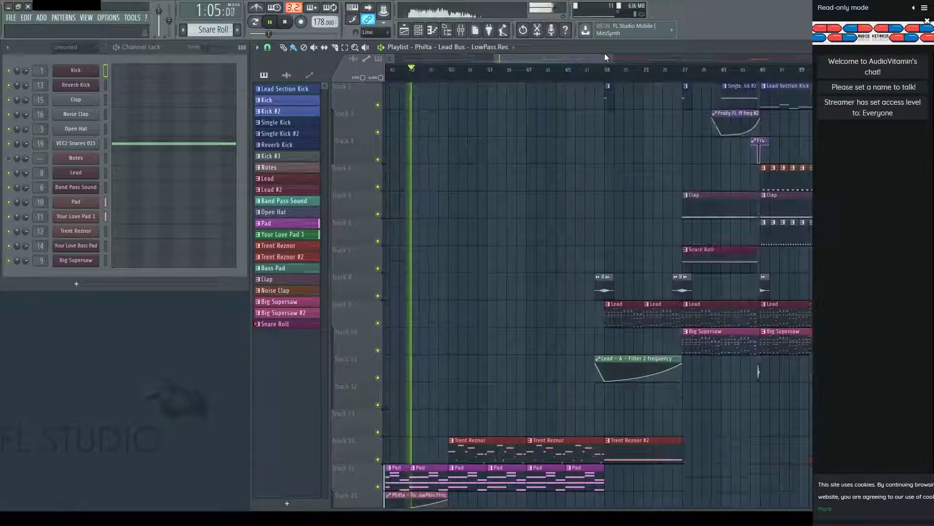
scroll(603, 78, "up", 2)
scroll(478, 169, "down", 5)
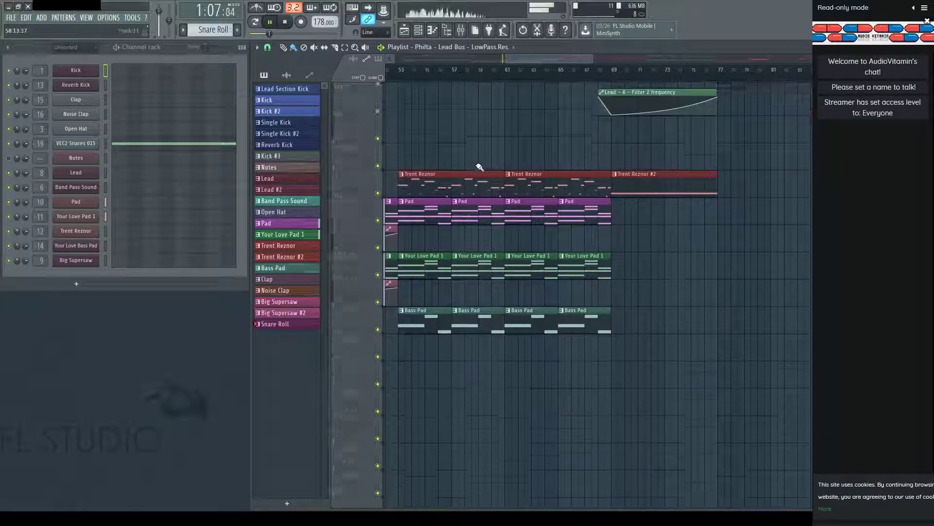
scroll(479, 166, "down", 1)
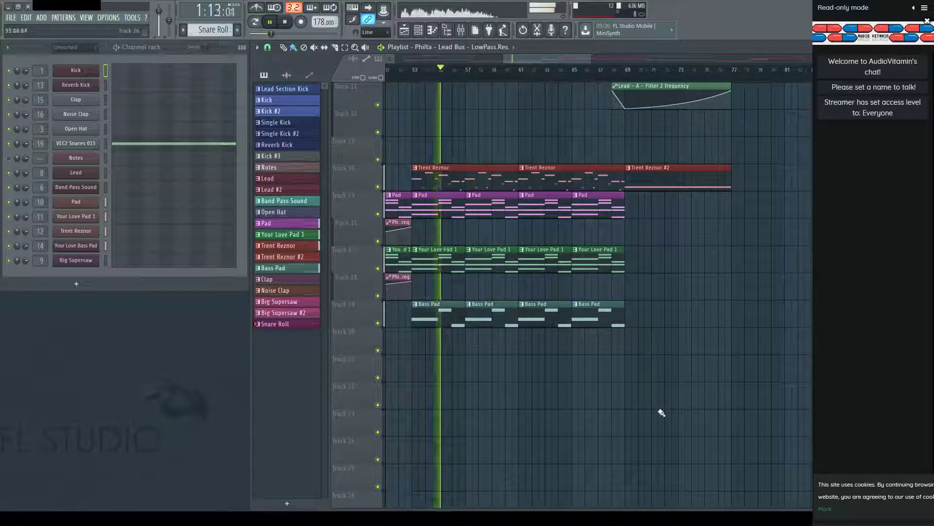
scroll(622, 202, "down", 2)
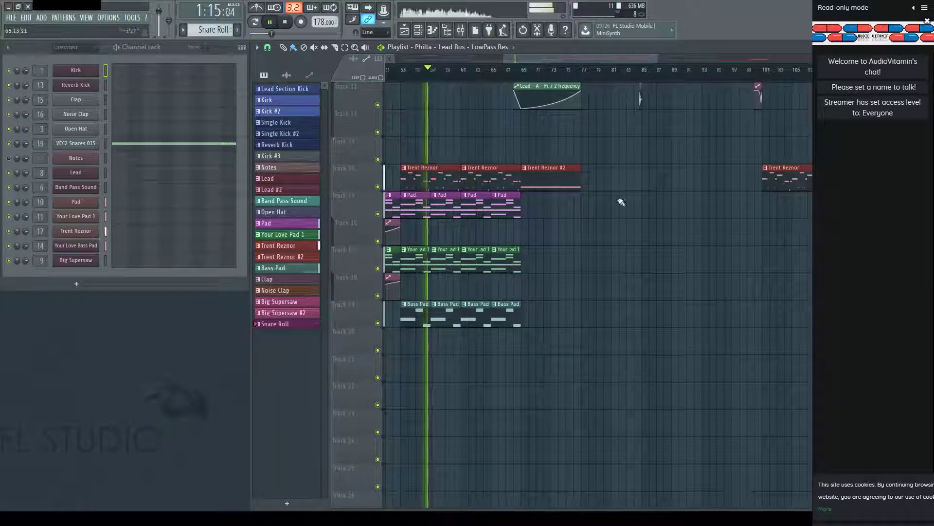
scroll(594, 244, "up", 5)
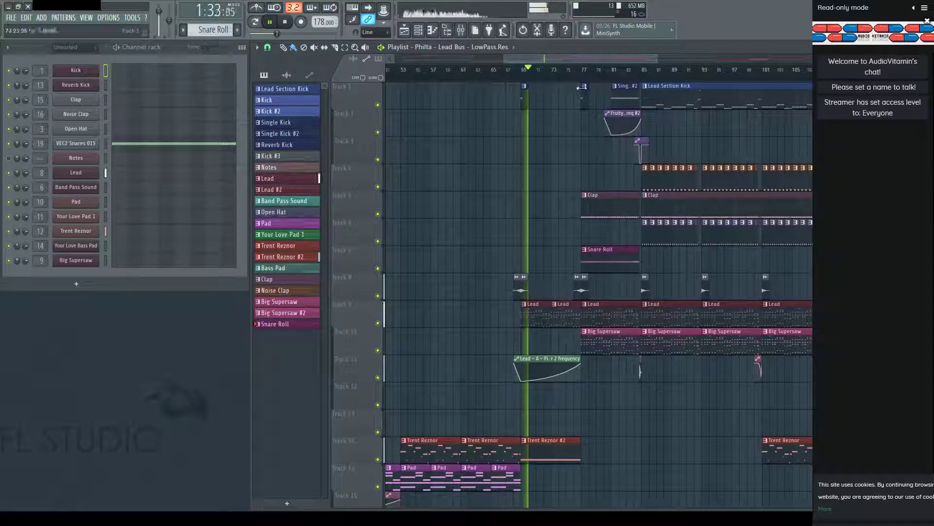
scroll(607, 77, "up", 5)
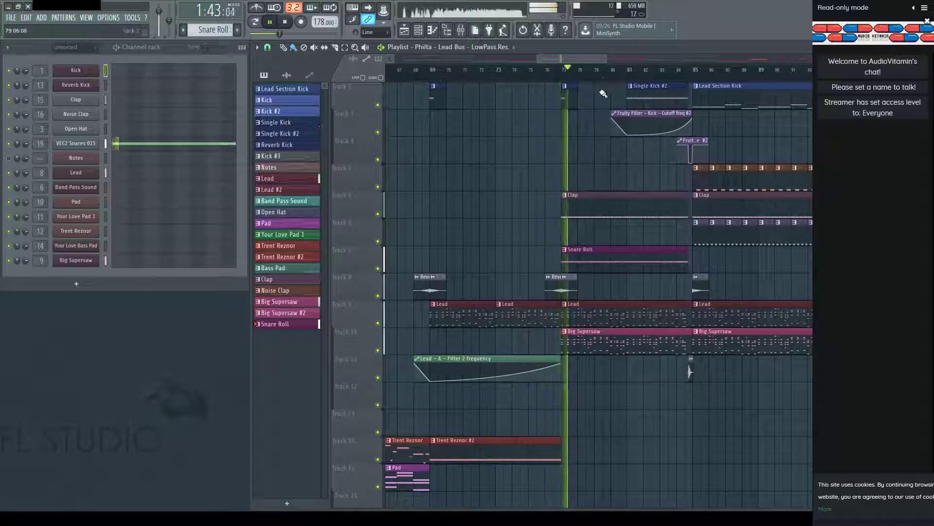
In the mixer, move Clap to insert 2, Noise Clap to insert 3 and Roll Snare to insert 5, beside Kick and Open Hat.
key("F9")
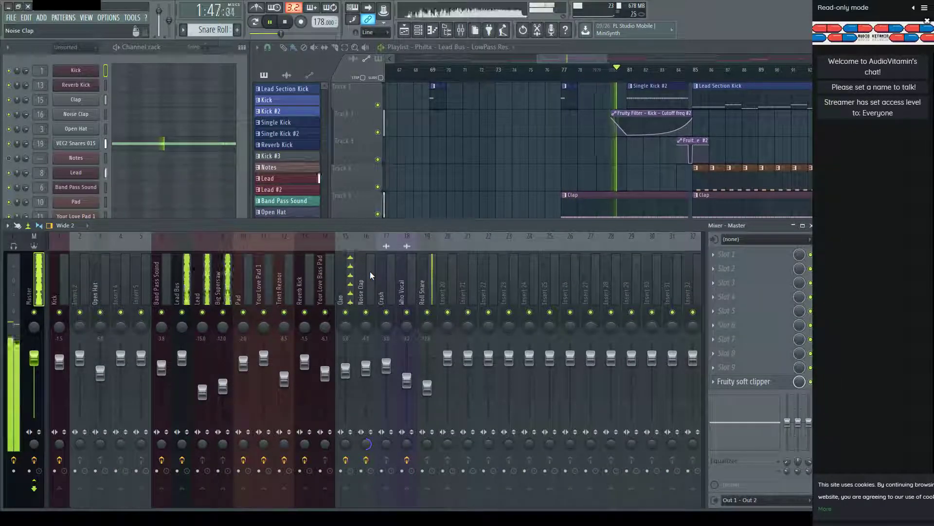
left_click(348, 292)
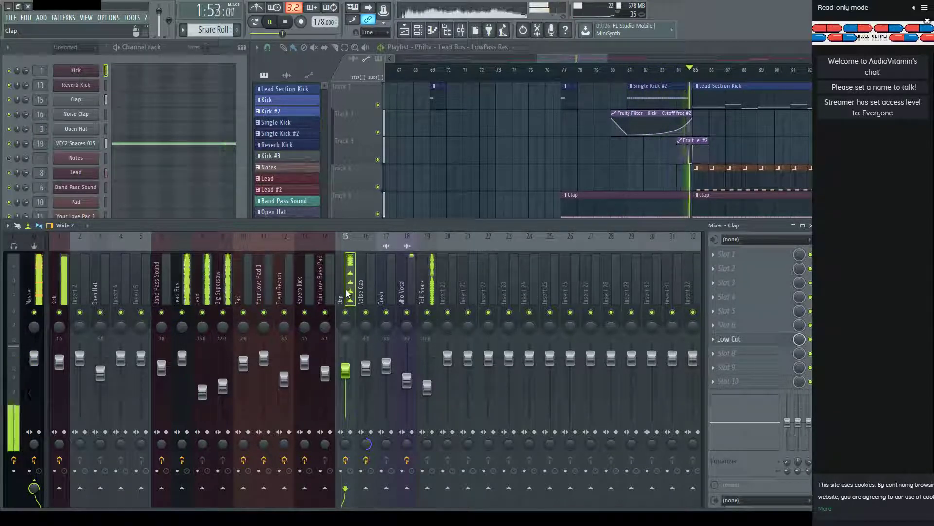
left_click_drag(347, 292, 81, 294)
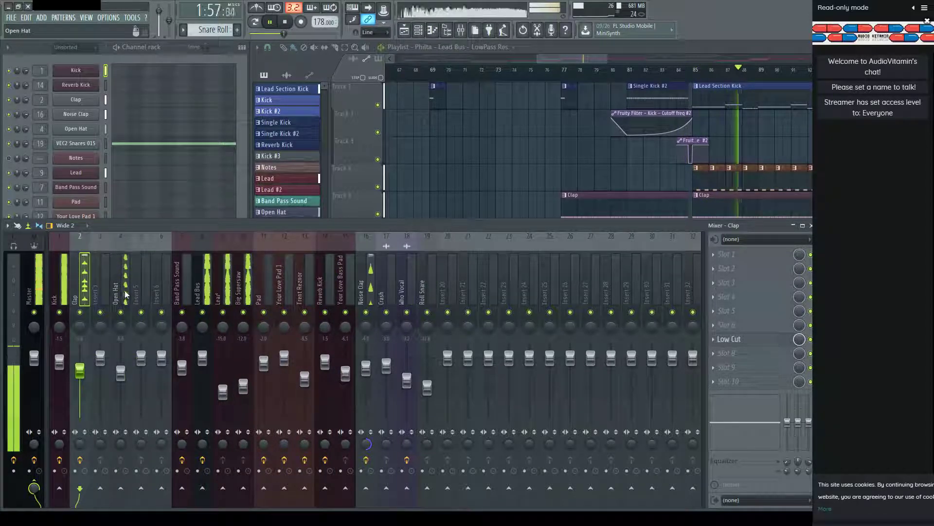
left_click_drag(366, 291, 122, 292)
left_click(143, 291)
left_click(426, 282)
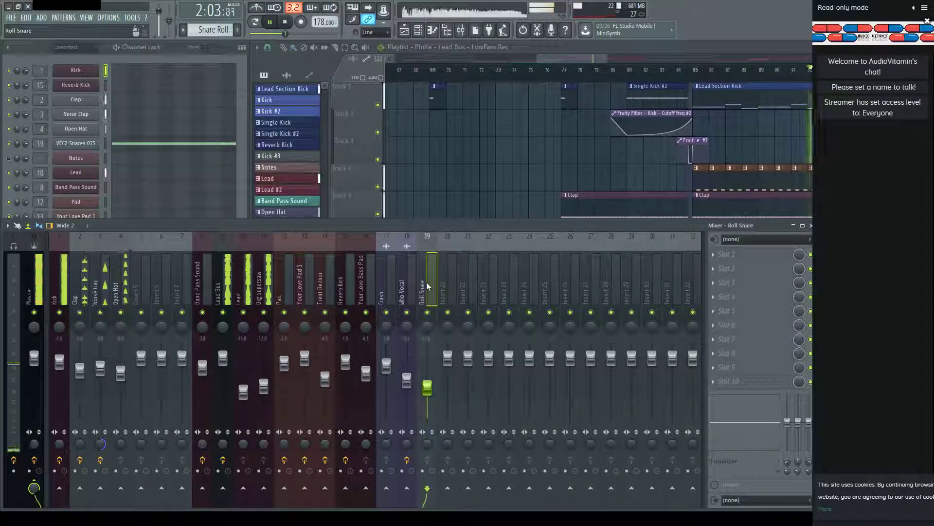
left_click_drag(426, 281, 141, 283)
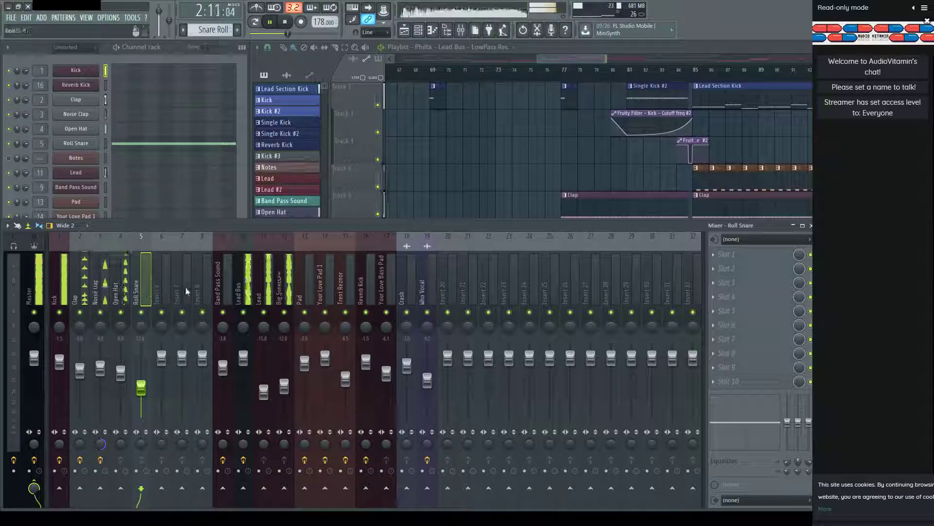
Move the Band Pass Sound mixer track directly after Big Supersaw, select the Lead Bus track, and hide the mixer.
left_click(234, 288)
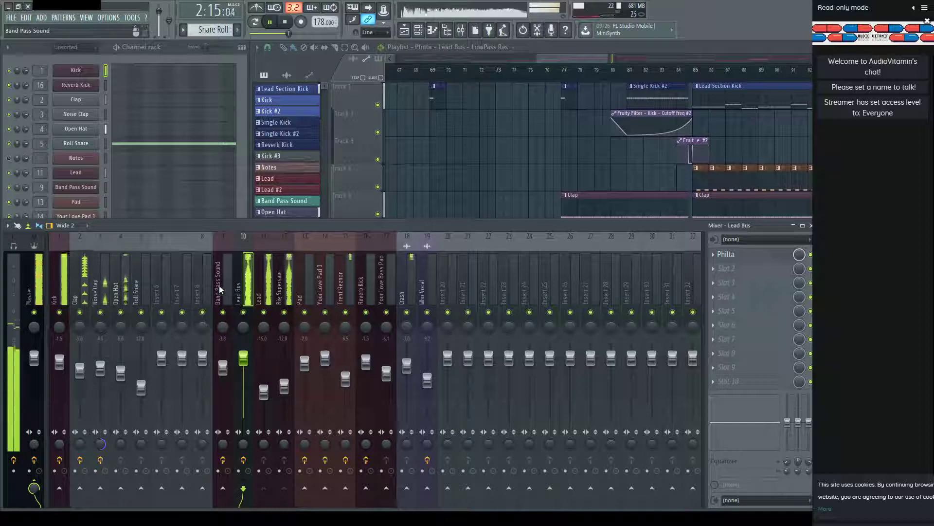
left_click_drag(219, 285, 284, 289)
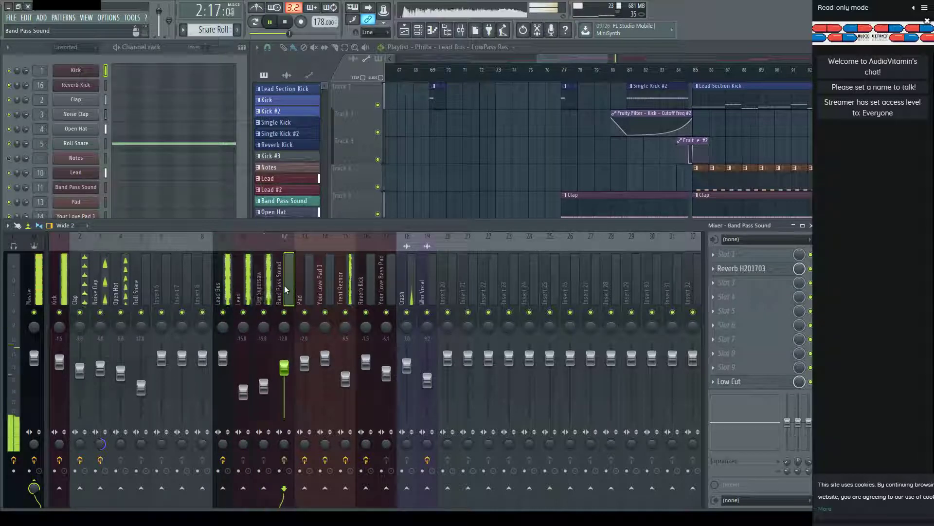
left_click(232, 288)
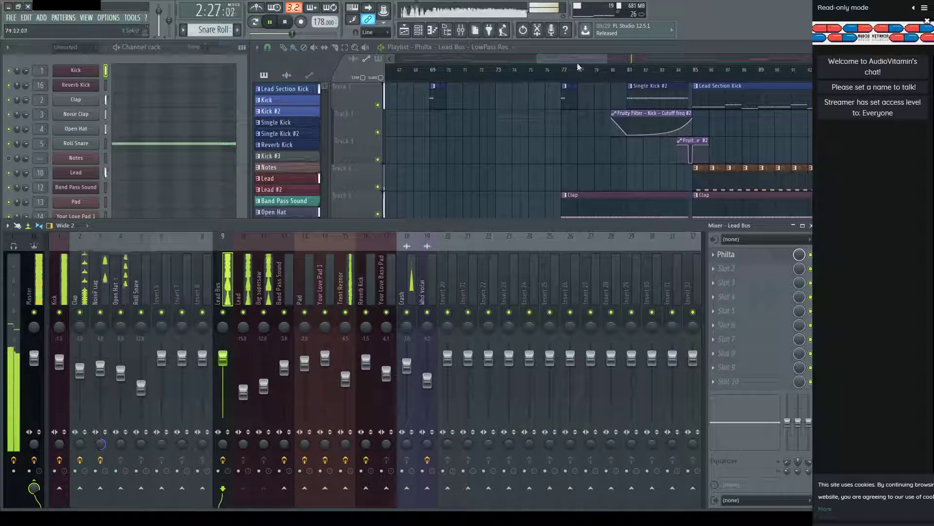
key("F9")
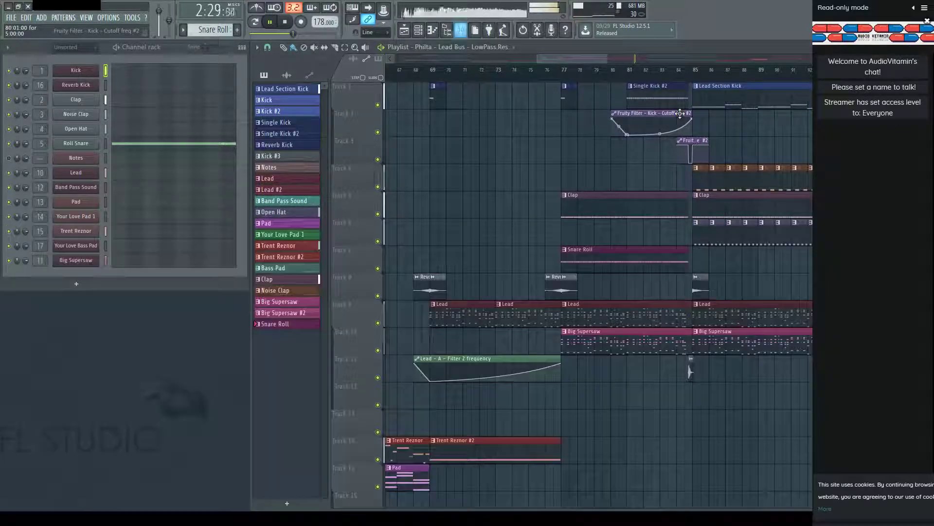
Check the kick and Band Pass Sound section from bar 117 onward, then stop playback with the Kick pattern selected.
left_click_drag(579, 59, 670, 60)
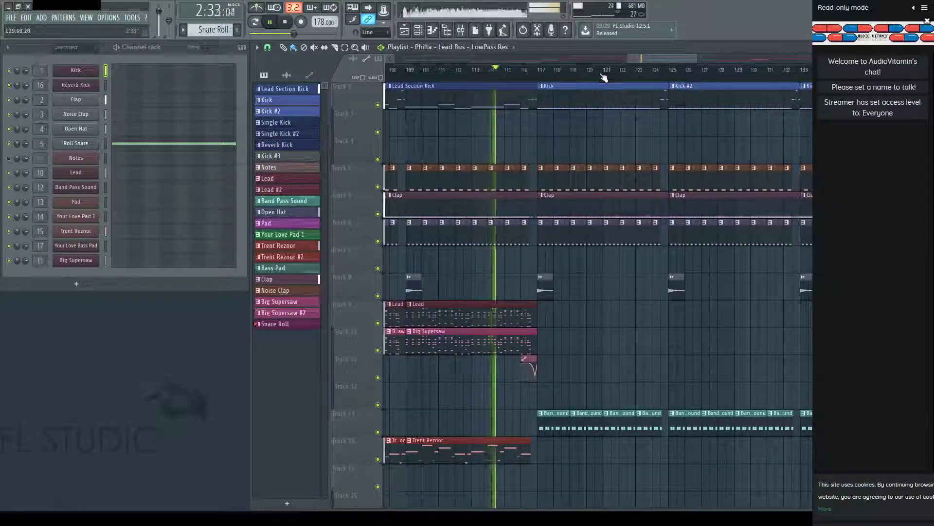
scroll(604, 77, "up", 2)
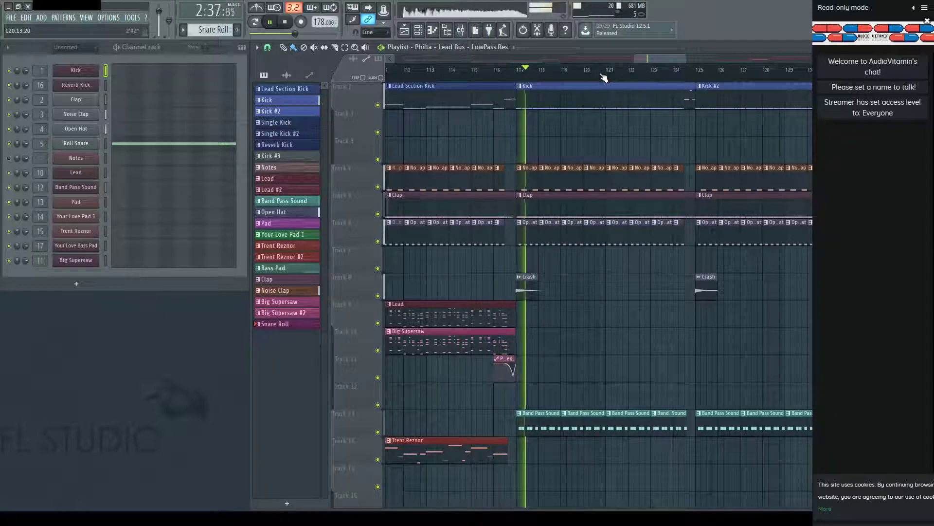
scroll(673, 60, "down", 2)
scroll(672, 60, "down", 2)
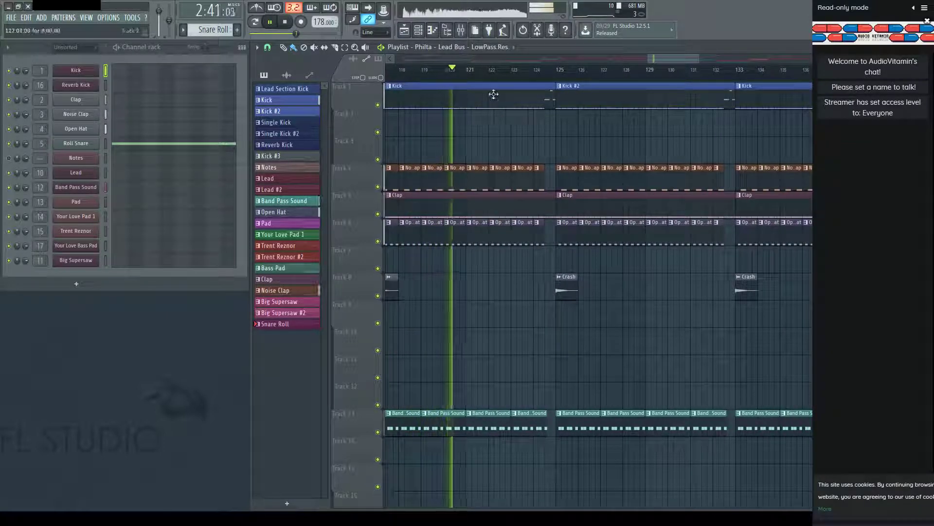
key("space")
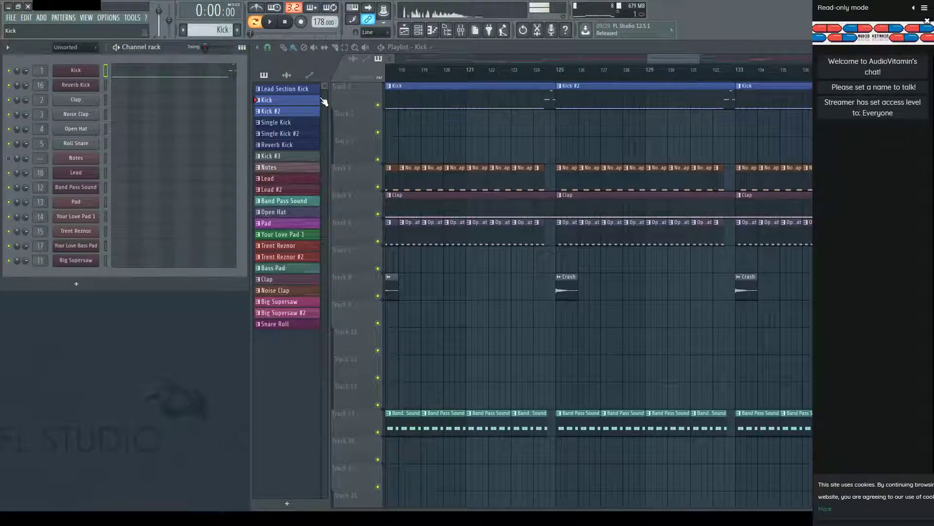
Show the sample browser, collapse the Vengeance folder, and expand the Legacy Samples folder.
key("alt+F8")
left_click(49, 68)
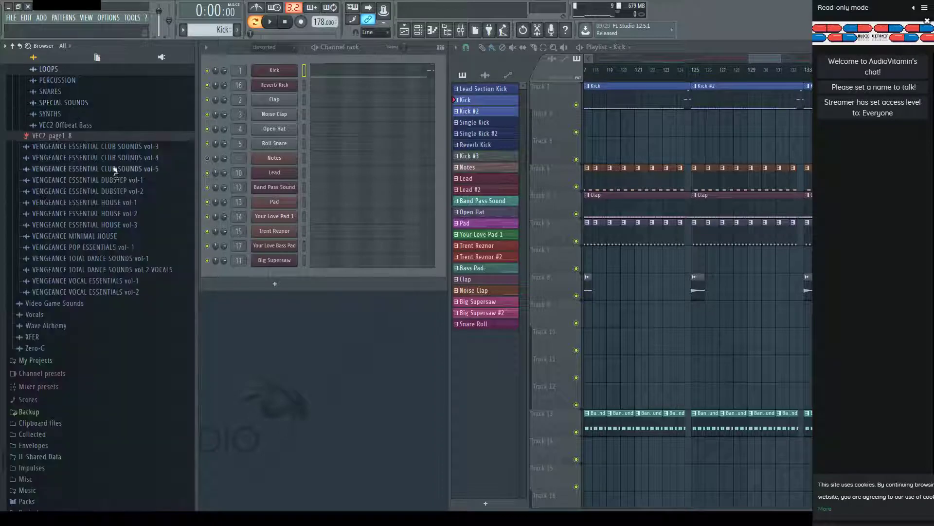
scroll(109, 188, "up", 5)
left_click(51, 220)
scroll(85, 254, "up", 4)
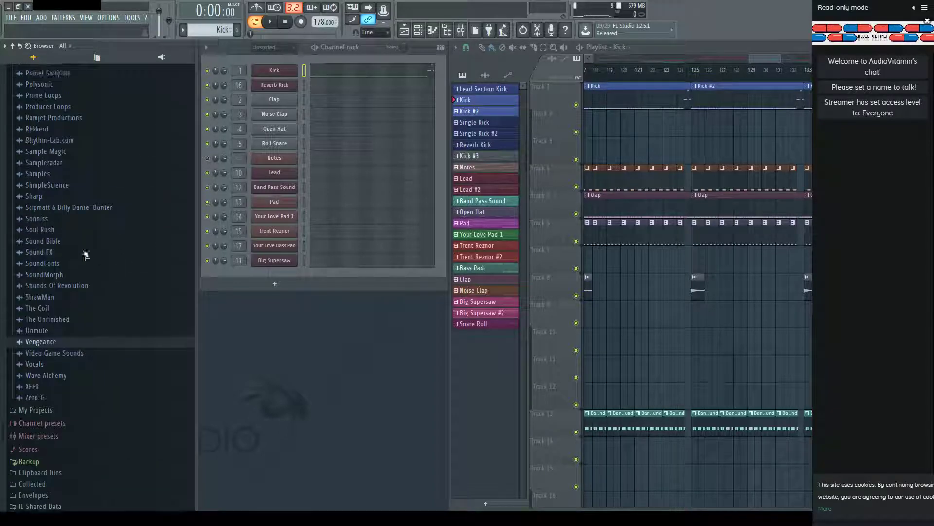
scroll(49, 219, "up", 8)
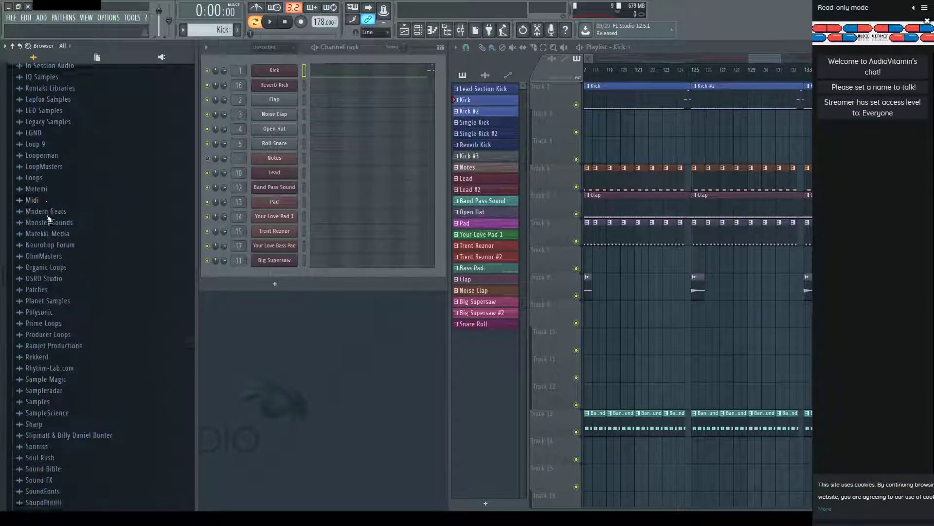
left_click(66, 140)
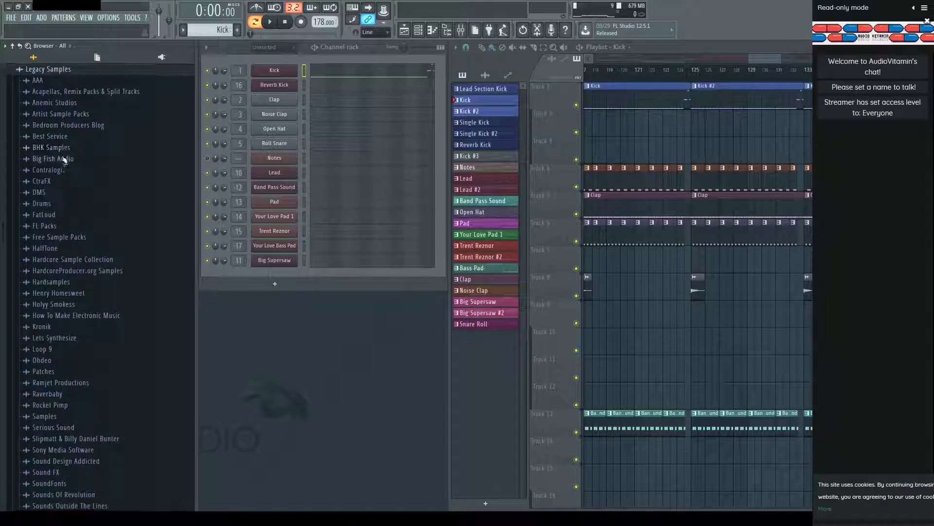
Within Legacy Samples, expand Hardcore Sample Collection, Scouse and Essential Scouse - Sample Pack 1, leaving the AAA folder collapsed.
left_click(62, 82)
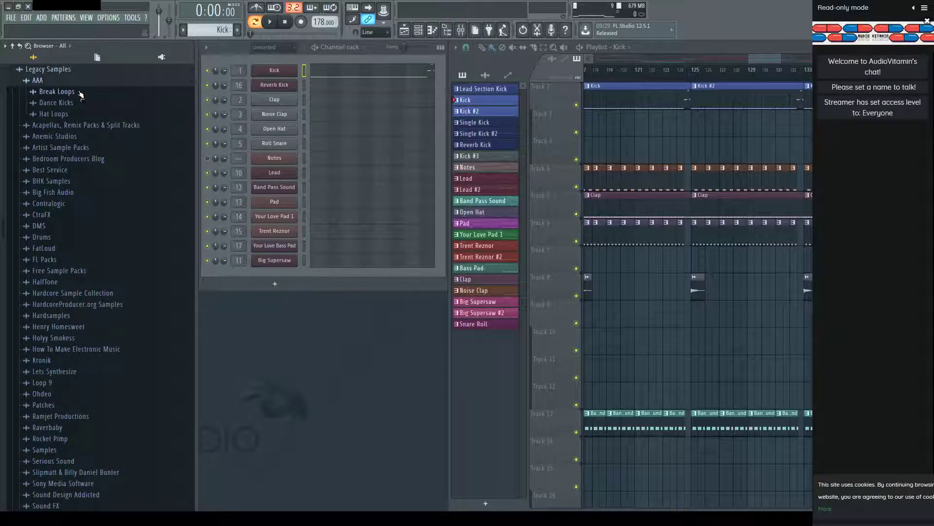
left_click(49, 81)
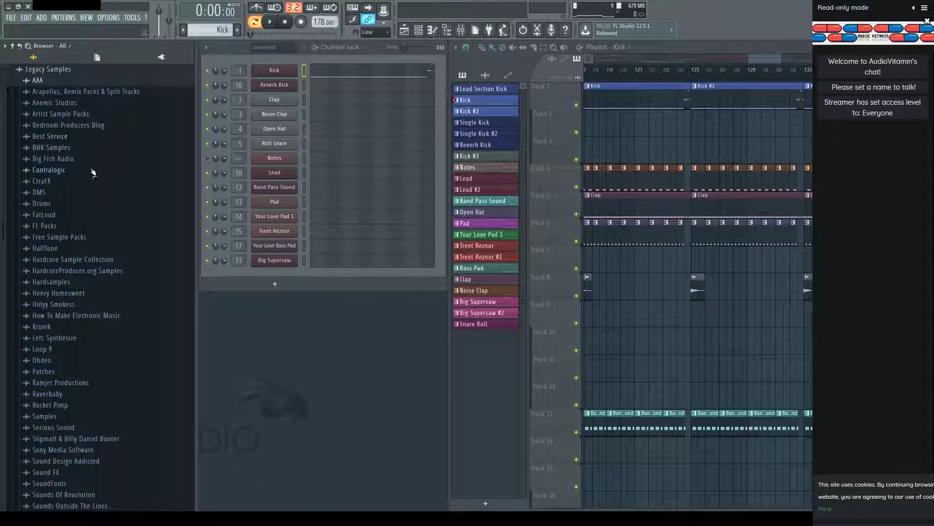
left_click(86, 260)
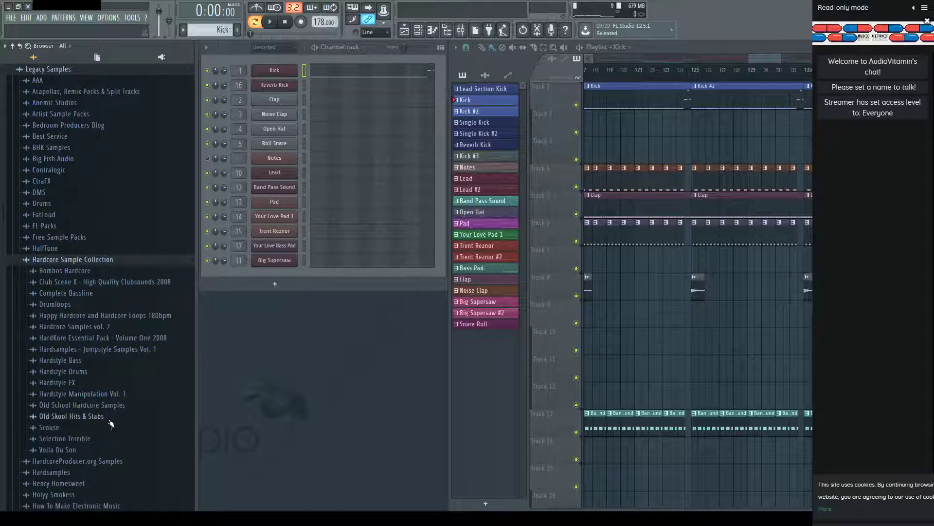
left_click(97, 429)
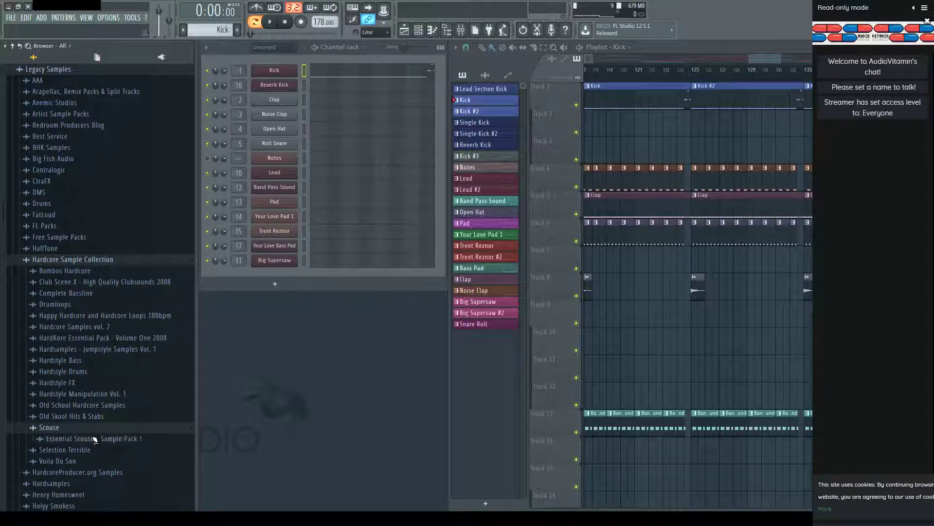
left_click(90, 439)
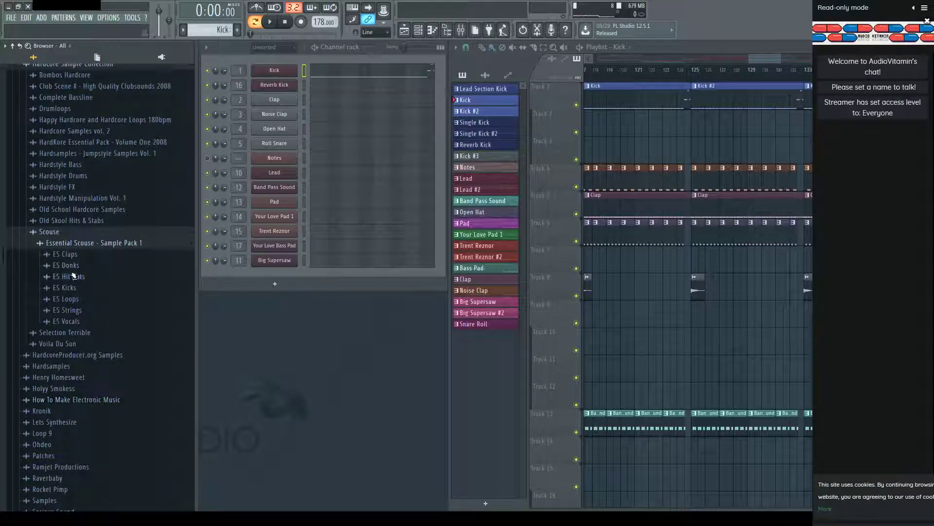
Expand the ES Donks folder and audition its samples, including ES Donk 1 and ES Donk 2.
left_click(67, 265)
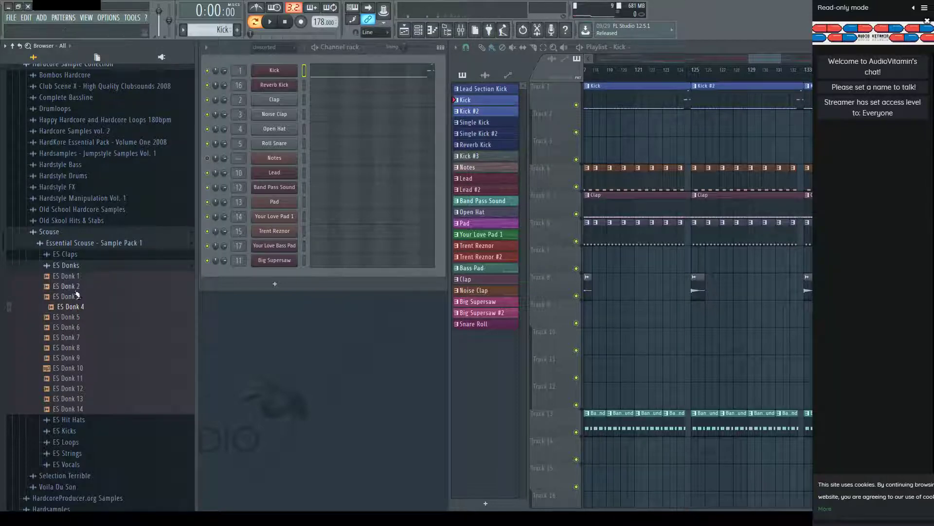
left_click(73, 276)
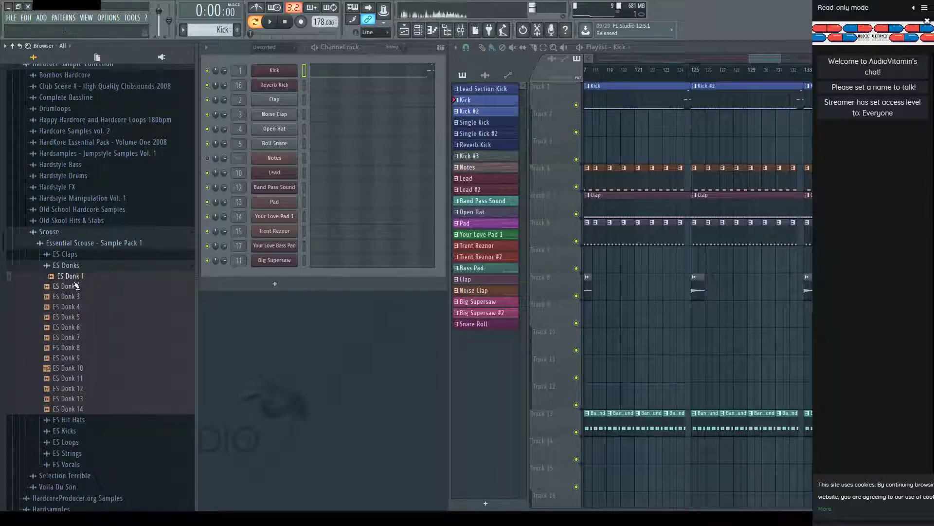
left_click(75, 288)
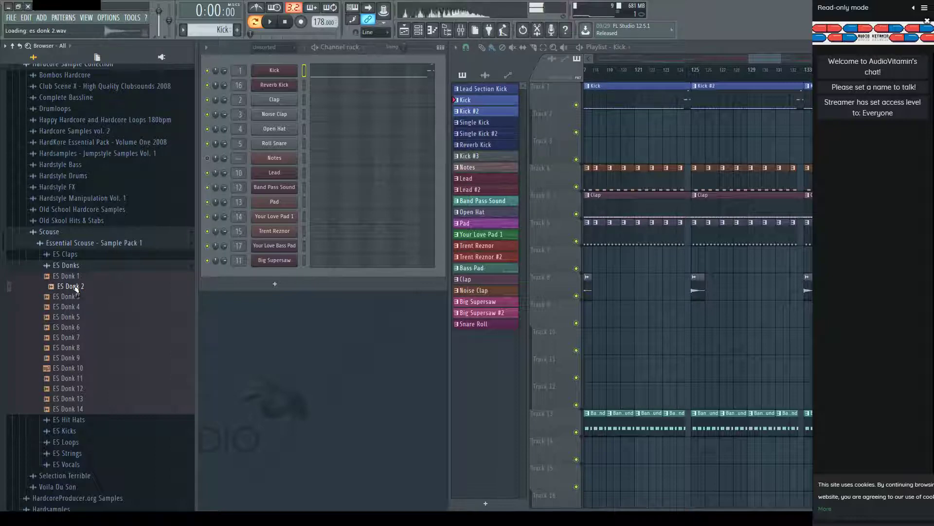
scroll(732, 72, "up", 2)
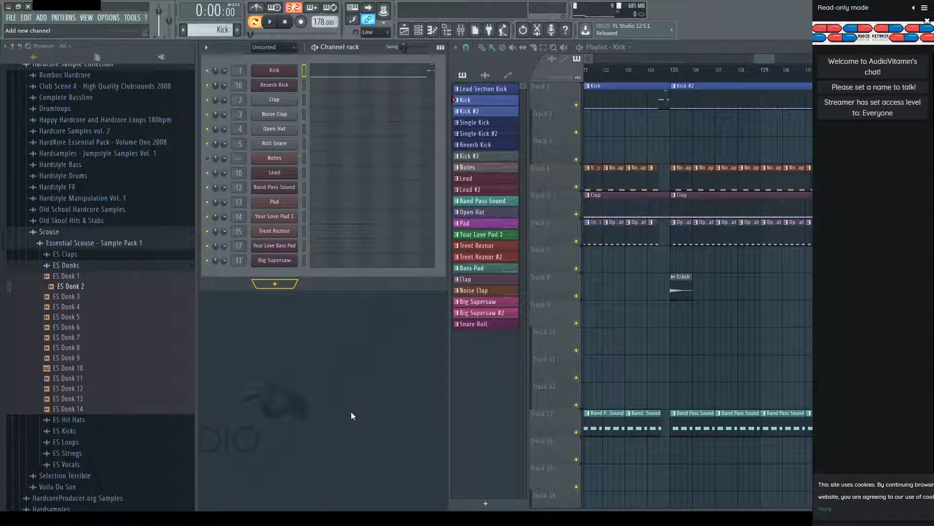
Load ES Donk 2 into a new DirectWave channel and try it at lower keys on the keyboard.
left_click_drag(68, 290, 350, 294)
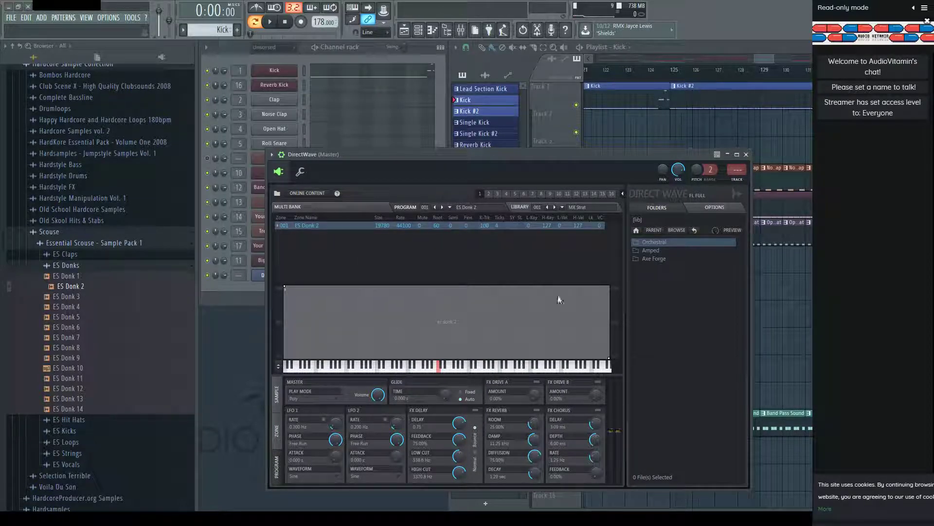
left_click(375, 367)
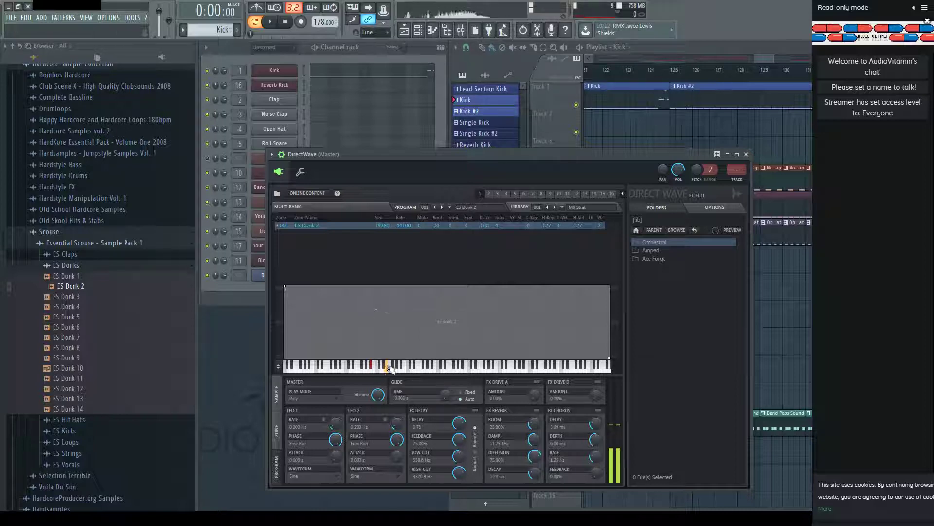
left_click(363, 367)
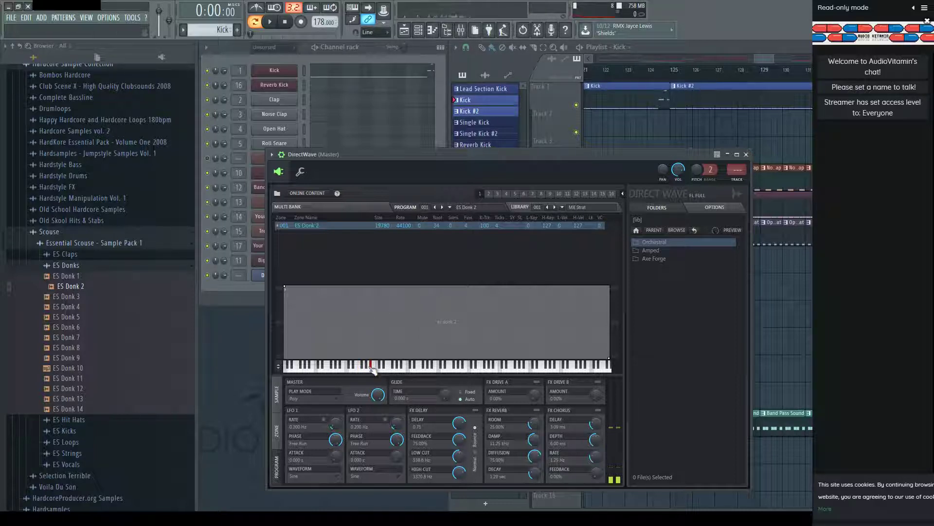
left_click(372, 367)
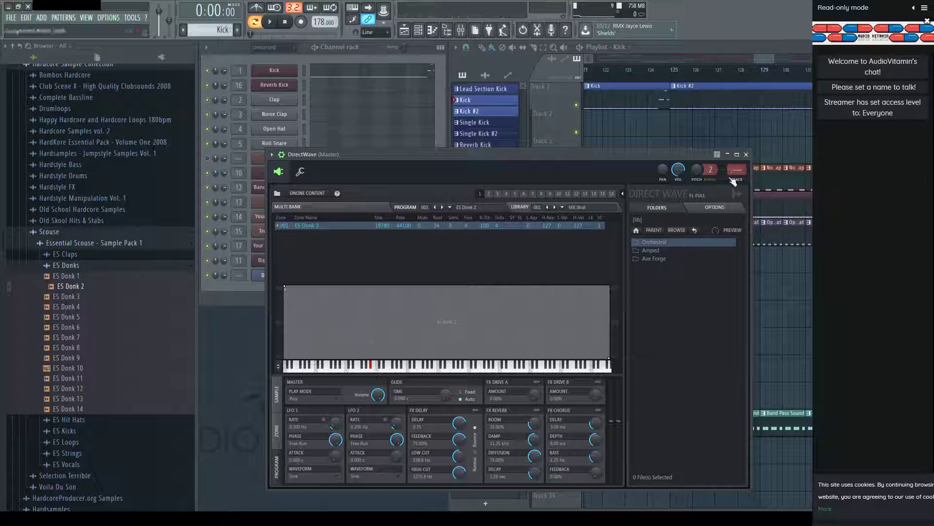
Create a new empty pattern and add a Harmor channel, moving the DirectWave window aside.
key("alt+F8")
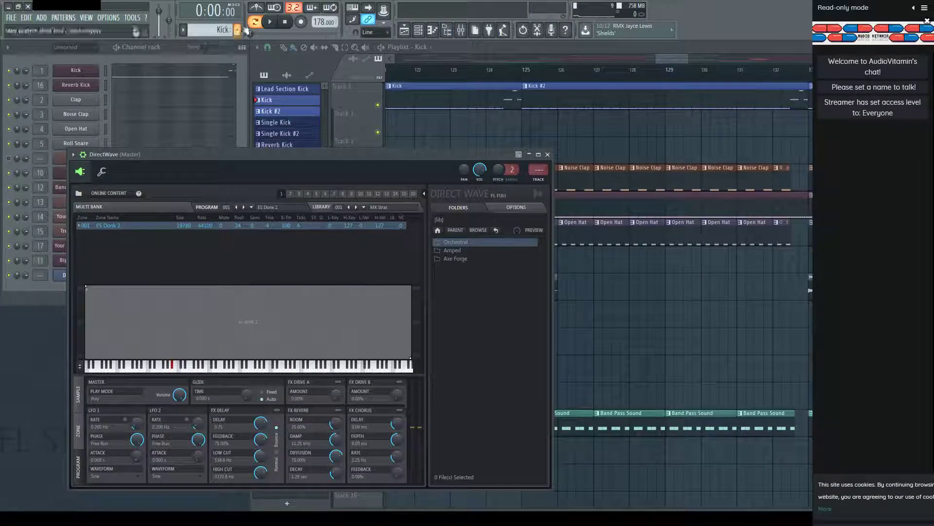
left_click(237, 29)
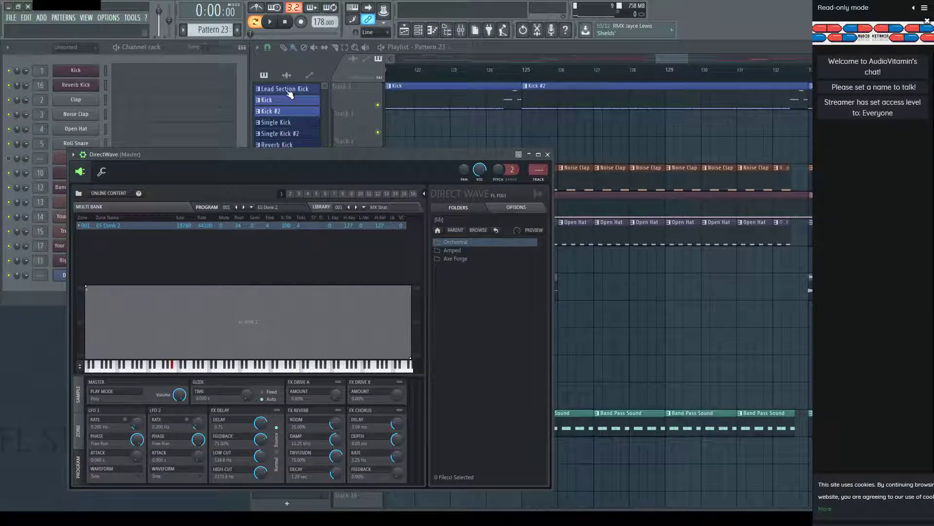
left_click_drag(302, 158, 496, 134)
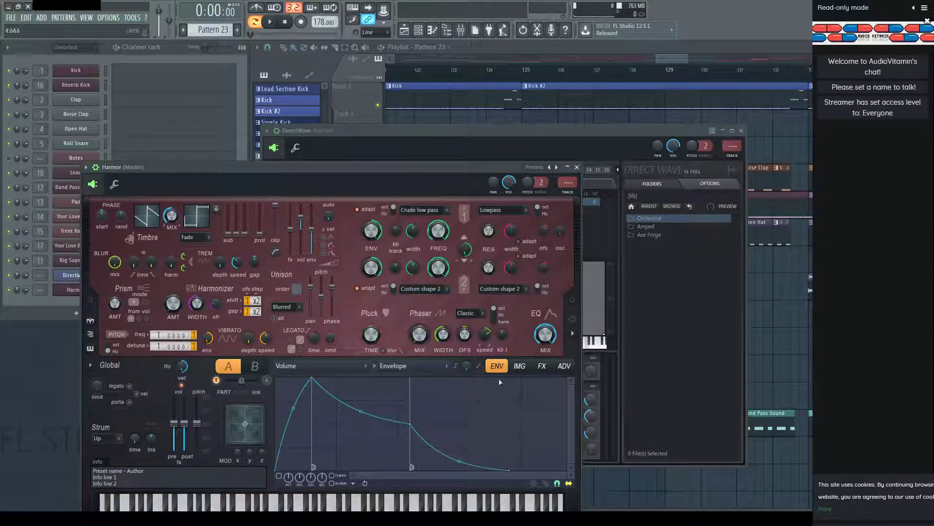
Set Harmor's image frequency interpolation to Linear, its resynthesis method to High precision, and its rendering precision to High.
left_click(520, 366)
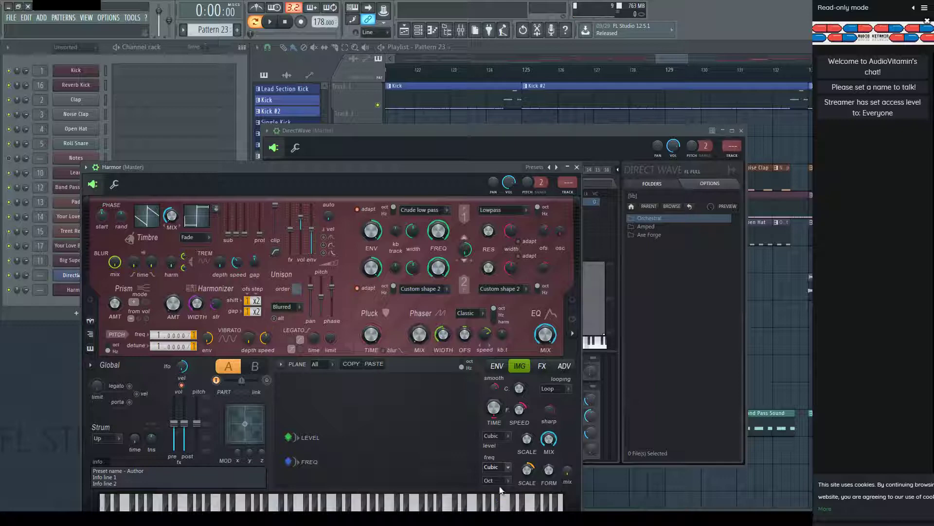
scroll(500, 468, "up", 1)
left_click_drag(527, 473, 527, 470)
left_click(564, 366)
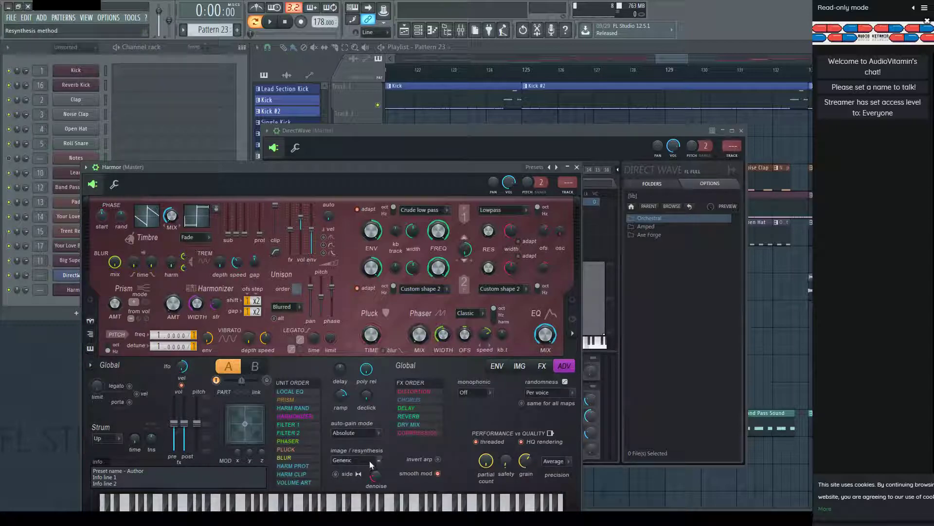
scroll(358, 460, "down", 1)
left_click_drag(442, 183, 498, 115)
scroll(611, 395, "up", 1)
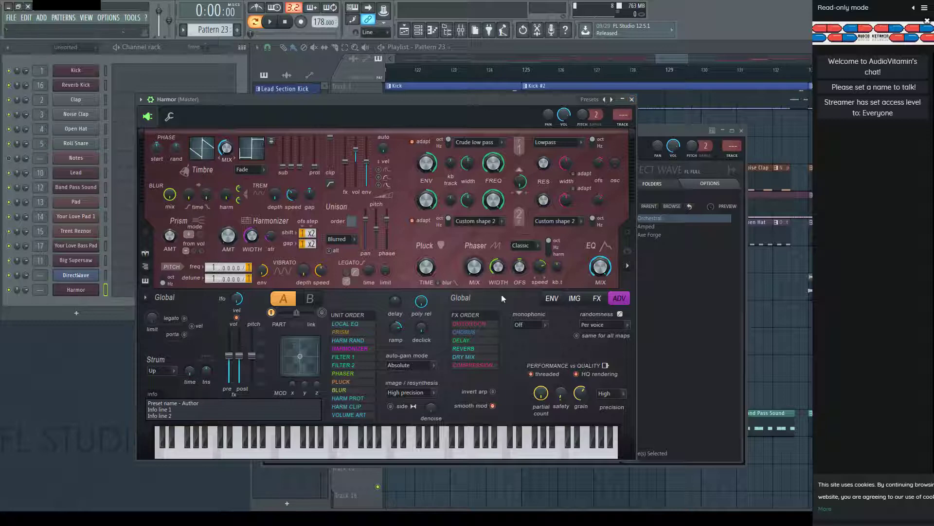
Load the ES Donk 2 sample into Harmor's image resynthesis section.
left_click(575, 298)
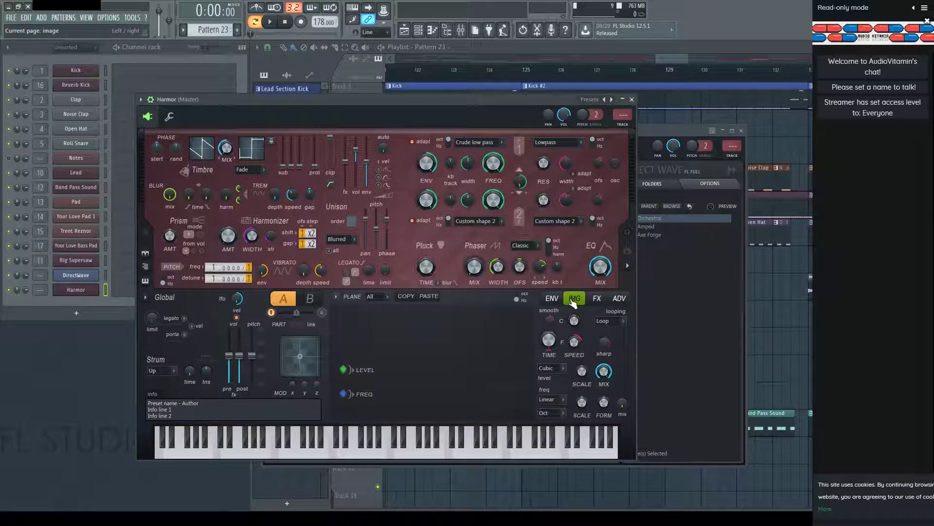
left_click(447, 30)
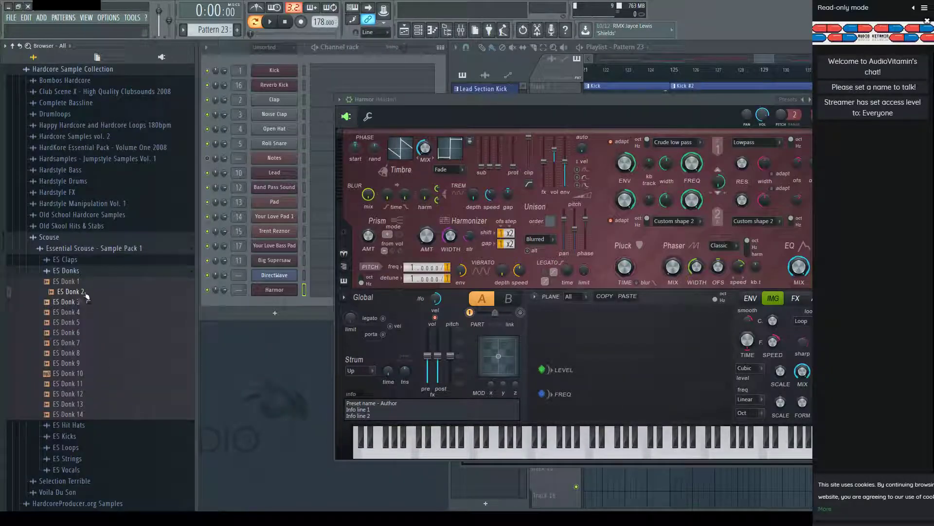
left_click_drag(87, 296, 615, 359)
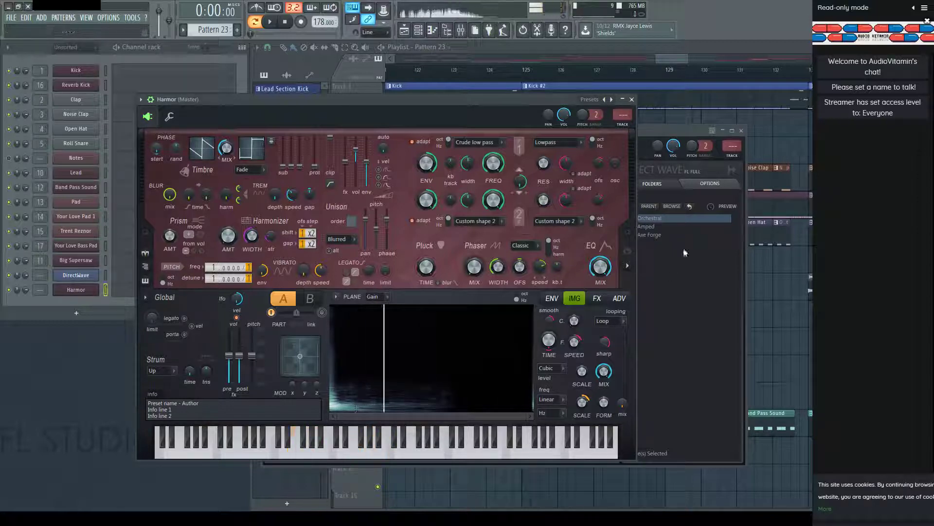
Close the Harmor and DirectWave windows and delete the DirectWave channel.
left_click(632, 99)
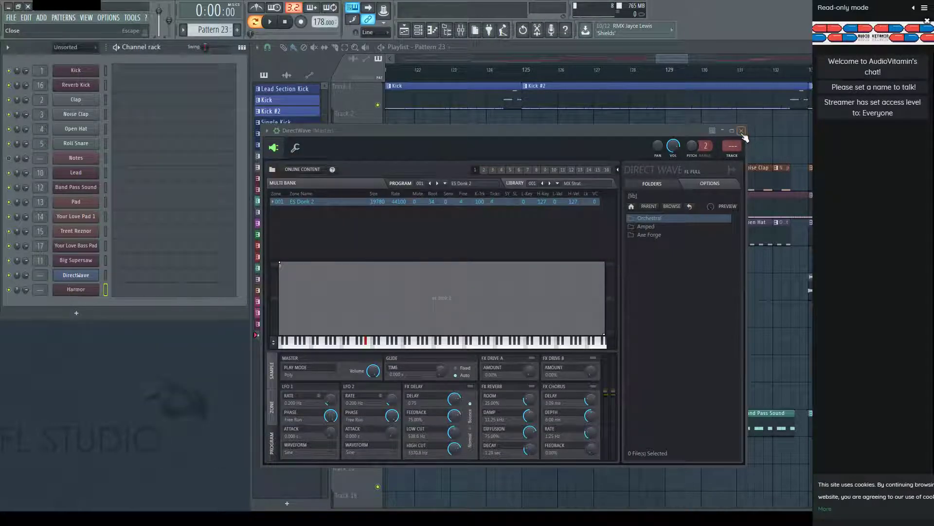
left_click(741, 130)
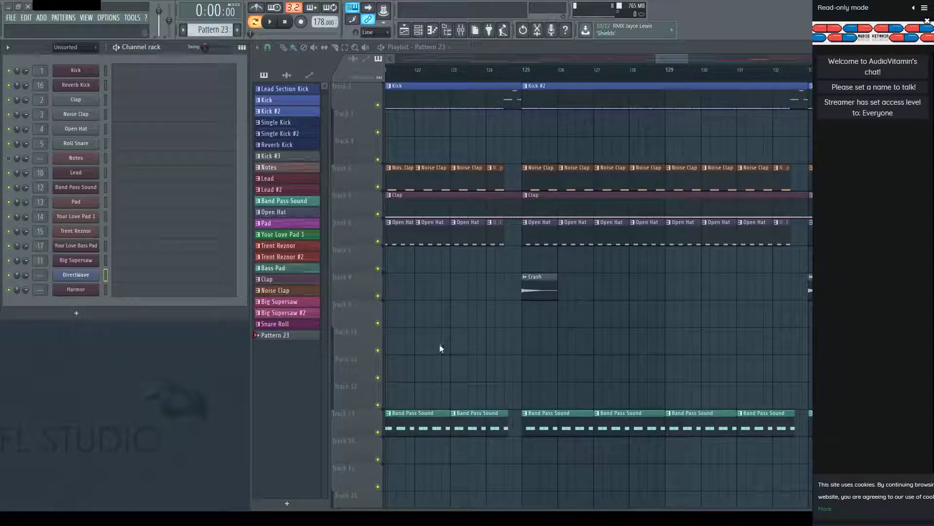
left_click(138, 277)
Place four evenly spaced off-beat G4 notes in bar 1 of Harmor's piano roll.
double_click(281, 117)
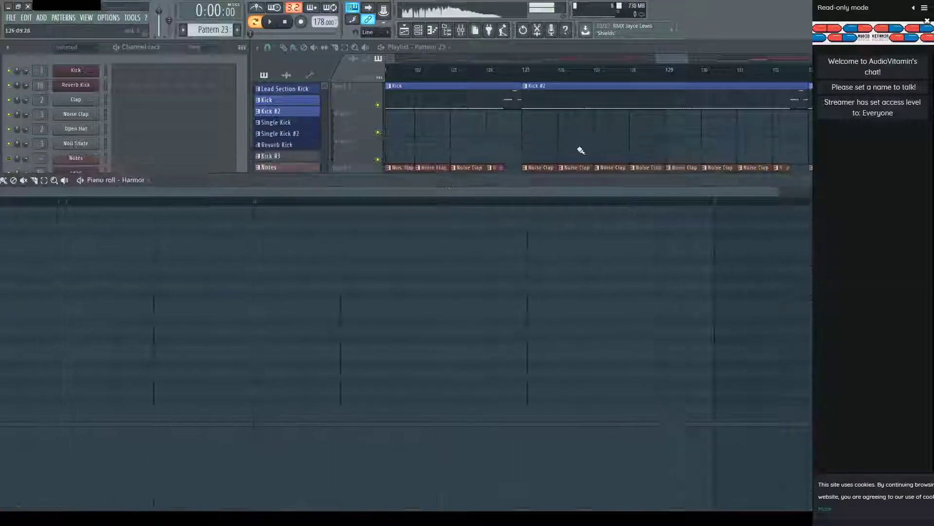
double_click(420, 179)
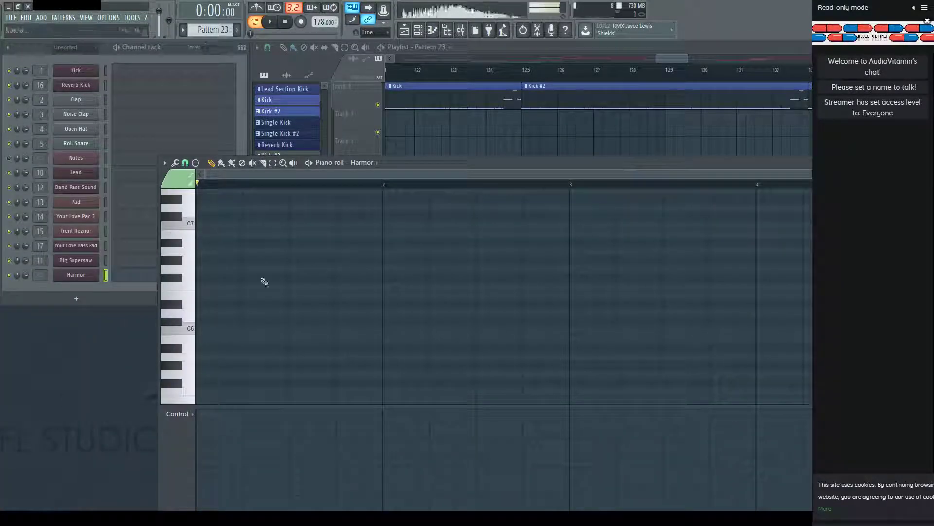
scroll(209, 359, "down", 5)
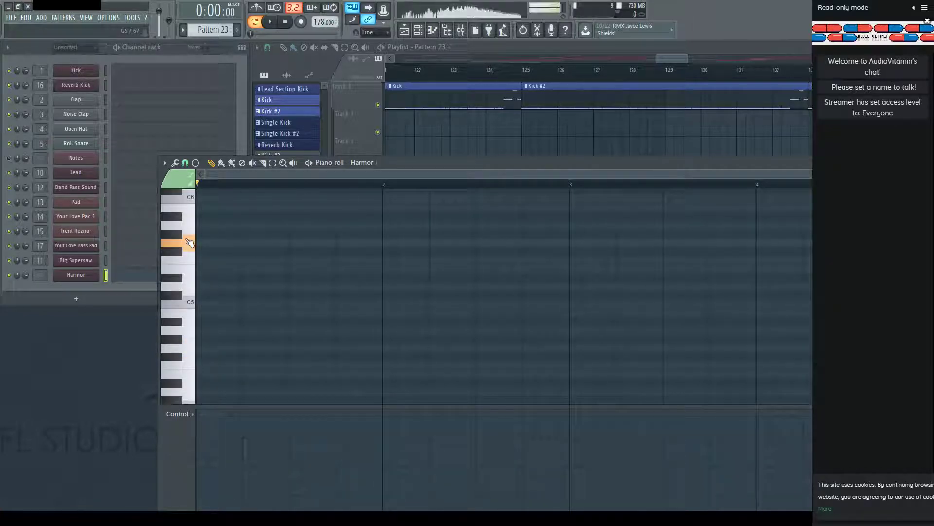
left_click(228, 347)
left_click(286, 347)
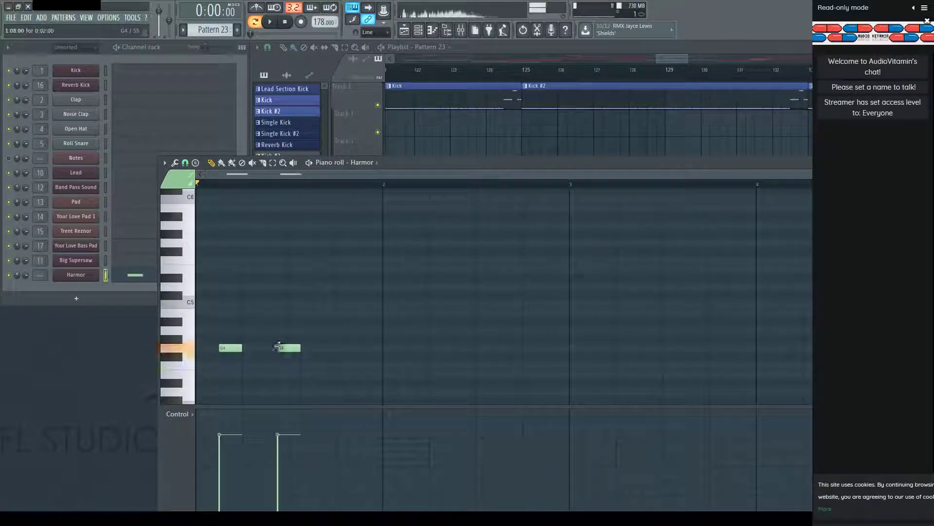
left_click(322, 347)
left_click_drag(287, 348, 275, 347)
left_click(365, 347)
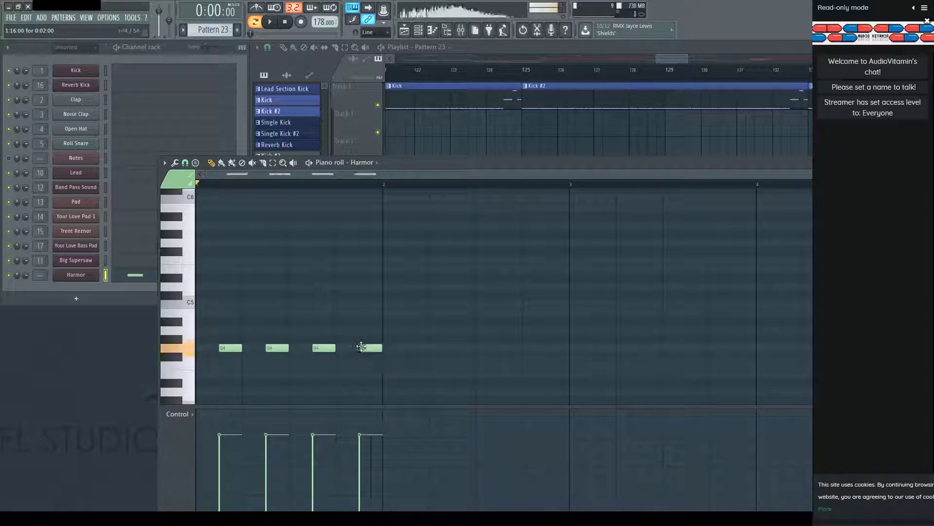
Close the piano roll and place consecutive Pattern 23 clips on Track 2 from bar 125 through bar 132.
left_click_drag(486, 162, 271, 185)
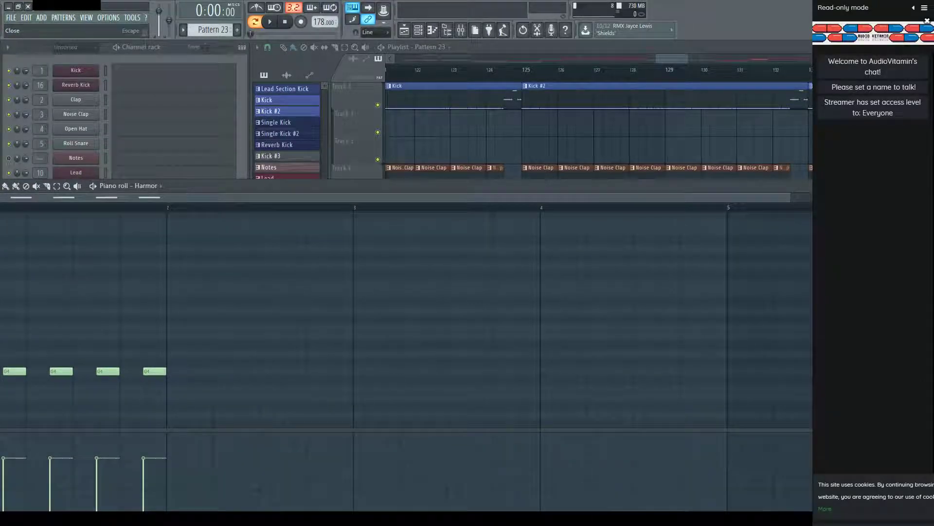
key("Escape")
left_click_drag(526, 113, 803, 115)
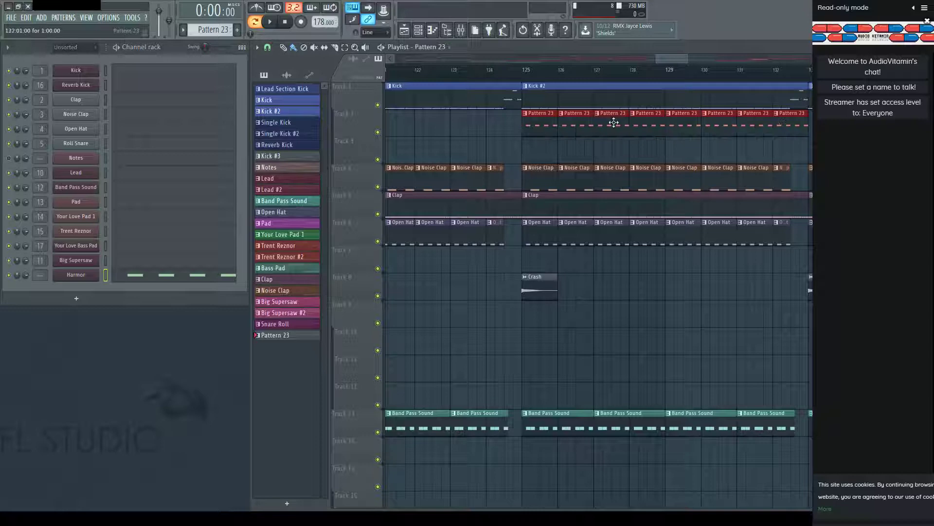
Solo Track 1 with the kick, unmute Track 2 alongside it, and briefly play from bar 125.
left_click(527, 79)
left_click(377, 105, "ctrl")
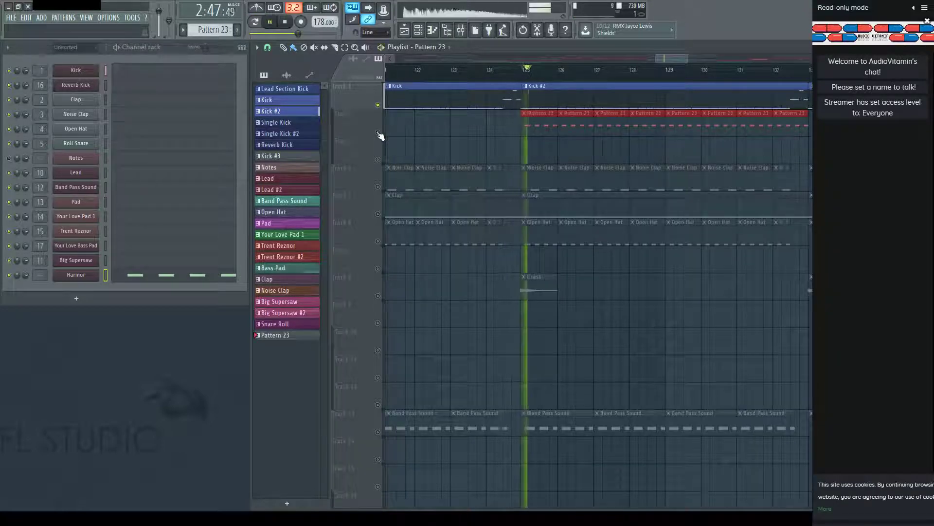
left_click(377, 132)
key("space")
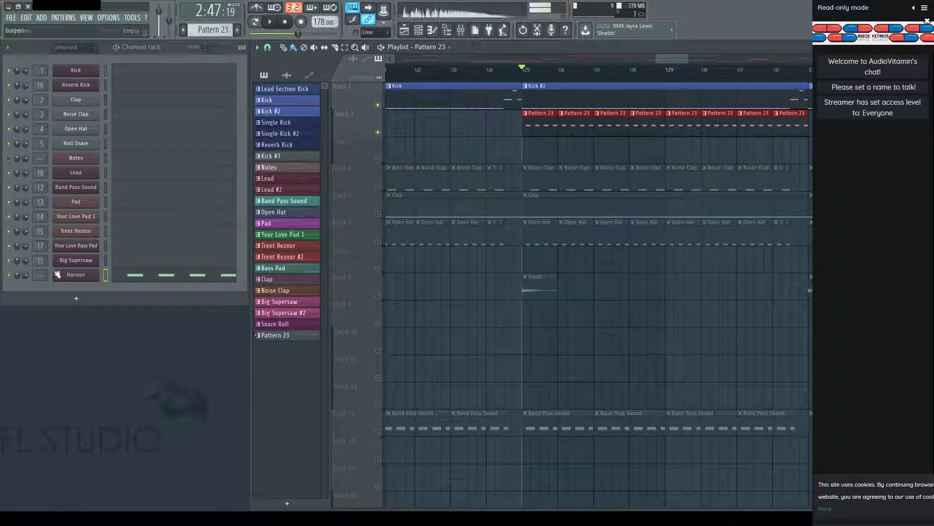
Play the kick and donk together from bar 125, checking the Harmor sound and its piano roll notes.
left_click(28, 278)
key("space")
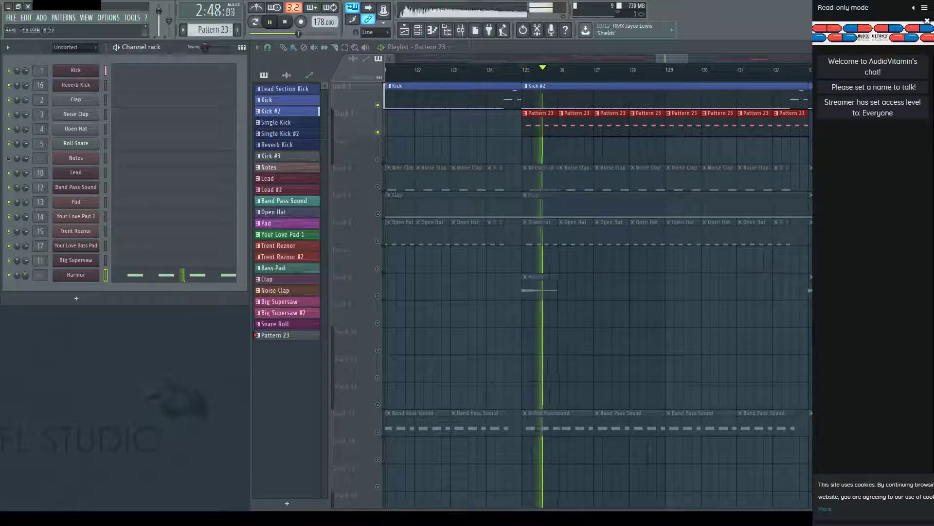
left_click(75, 275)
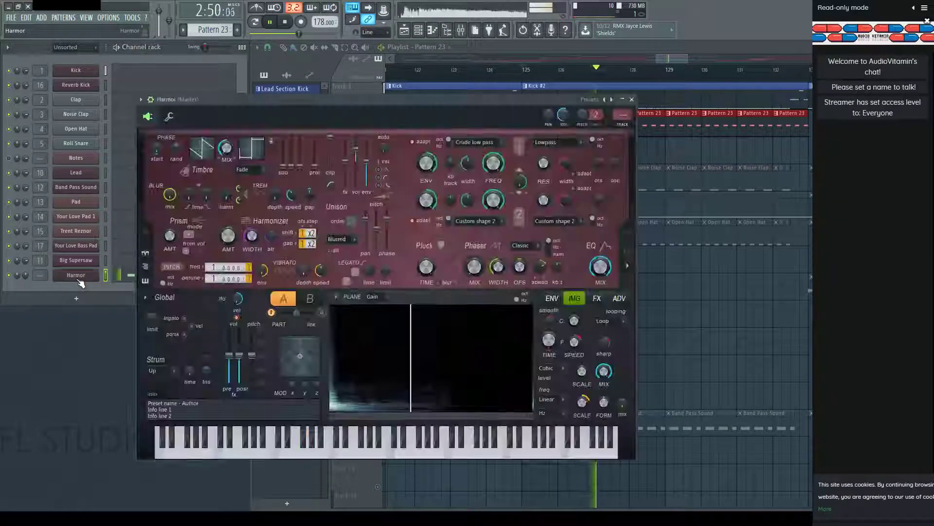
key("space")
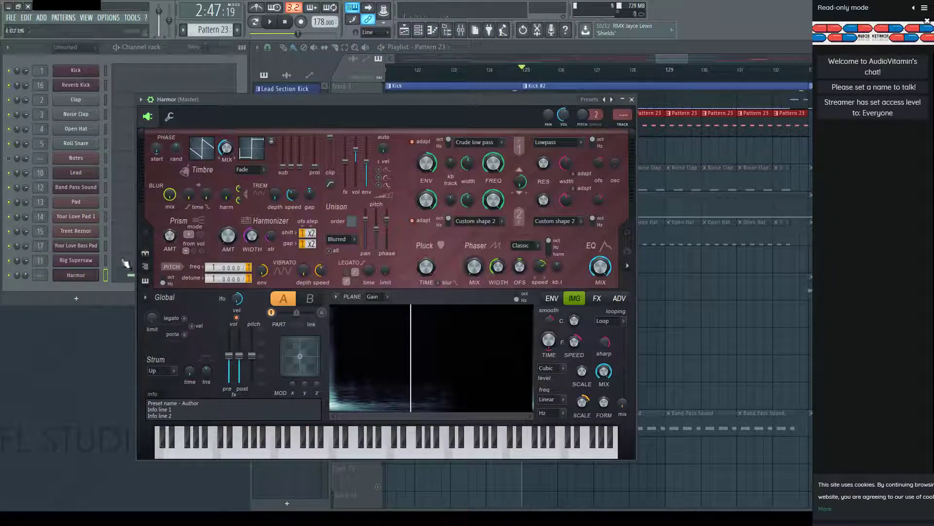
left_click(128, 275)
key("space")
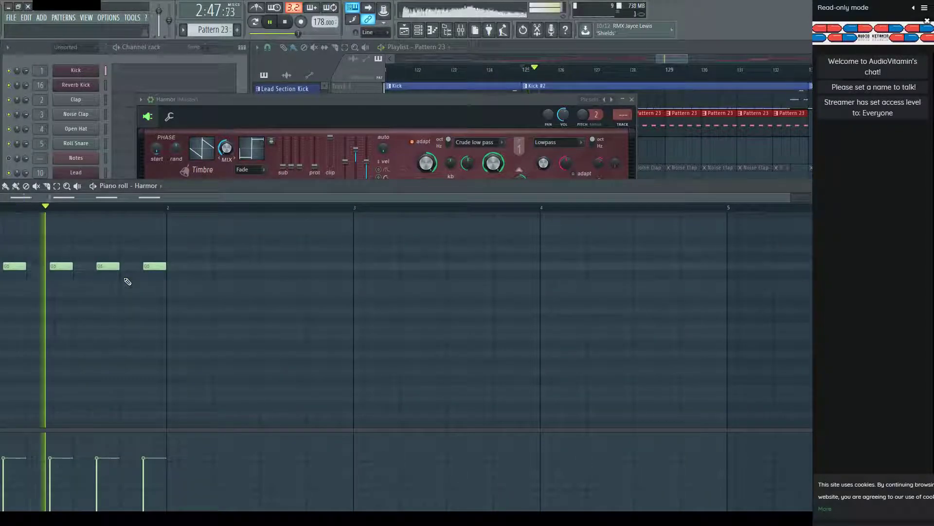
key("space")
key("F7")
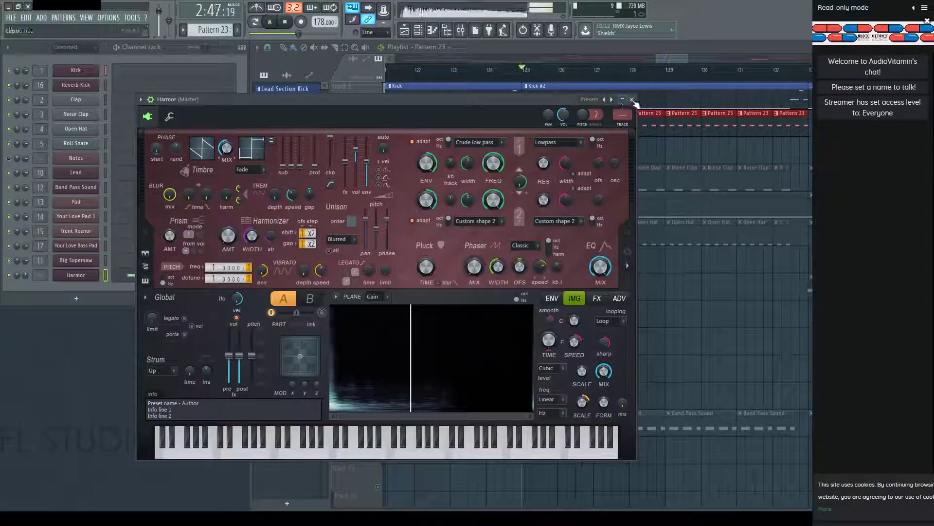
Close and delete the Harmor channel, and remove the Pattern 23 clips from Track 2.
left_click(632, 100)
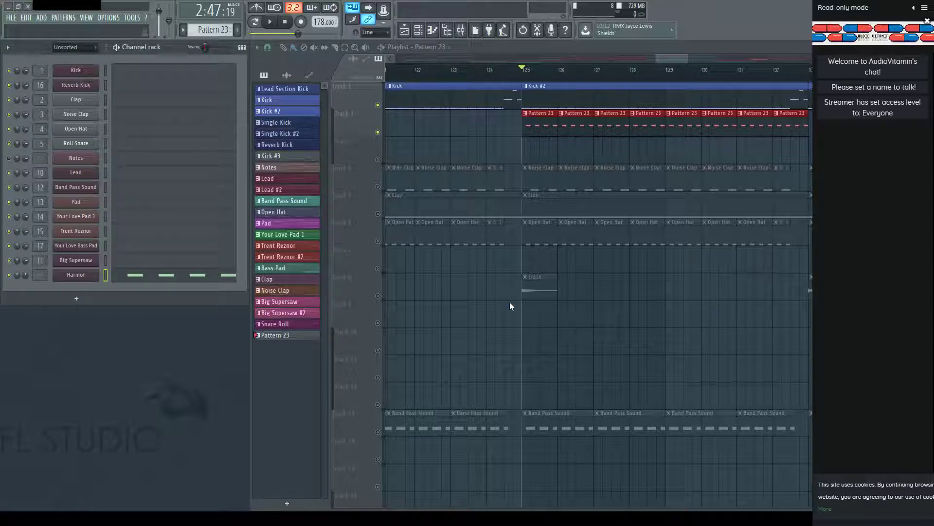
key("alt+Delete")
right_click(531, 130)
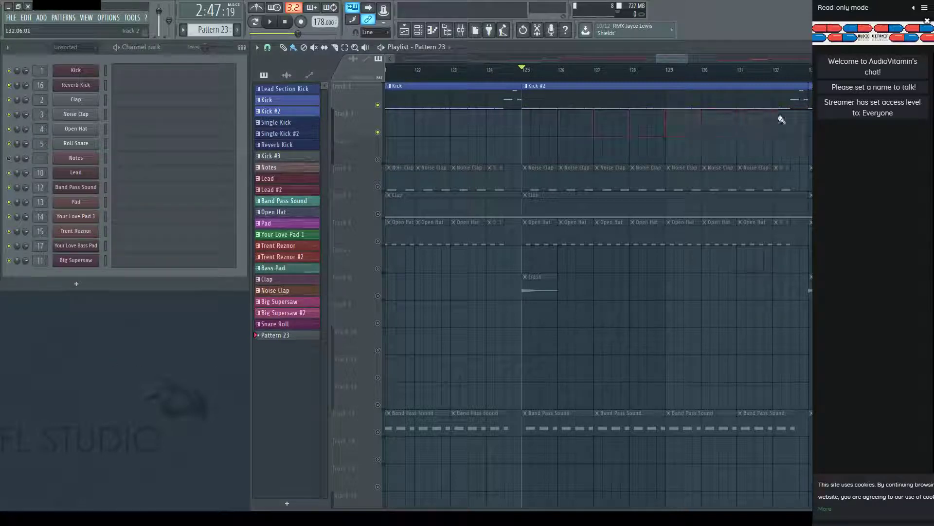
Briefly play the soloed kick from bar 125 over a wider range of the arrangement and stop playback.
scroll(632, 79, "down", 4)
key("space")
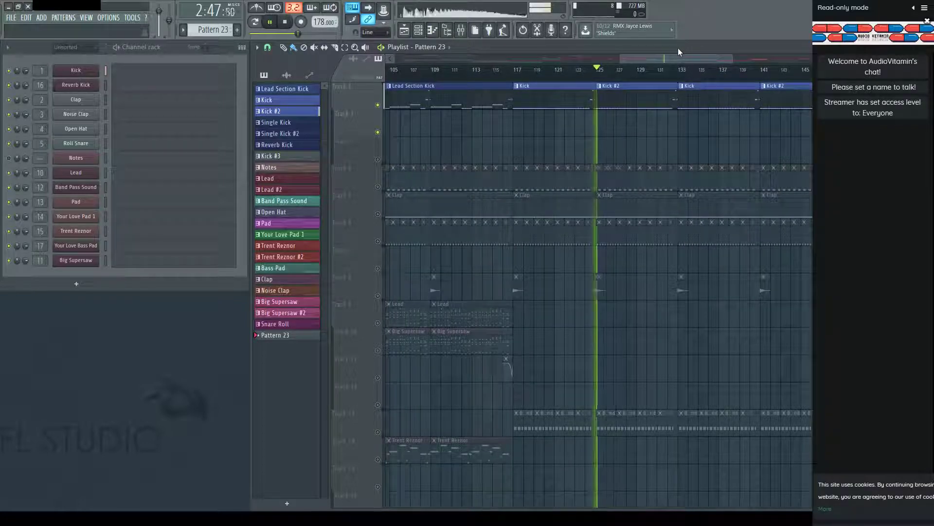
scroll(607, 344, "down", 5)
key("space")
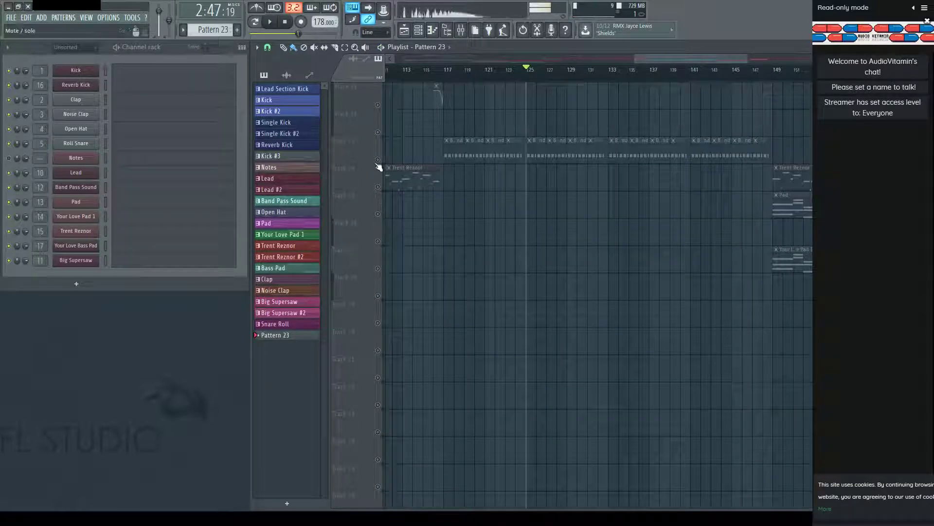
Unmute all tracks and play the arrangement from bar 133 to hear the band pass sound with the drums.
left_click(613, 69)
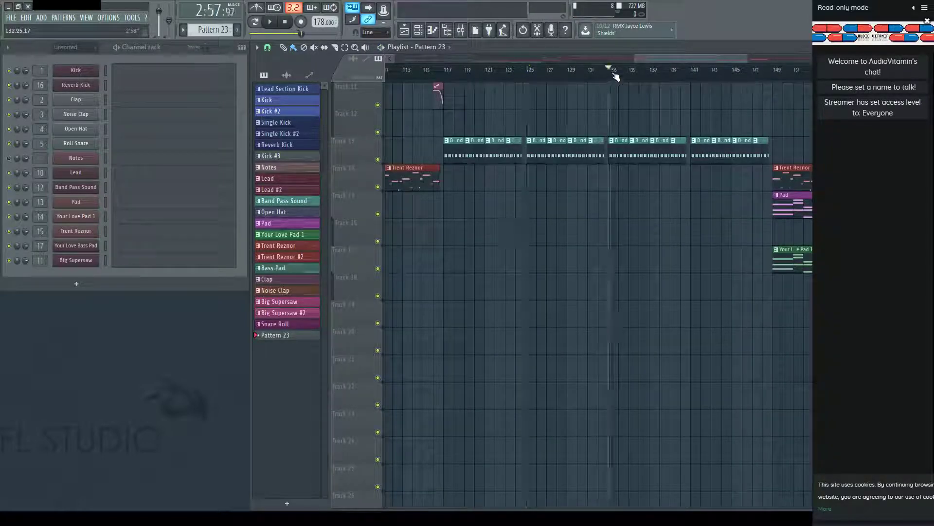
key("space")
scroll(660, 73, "up", 4)
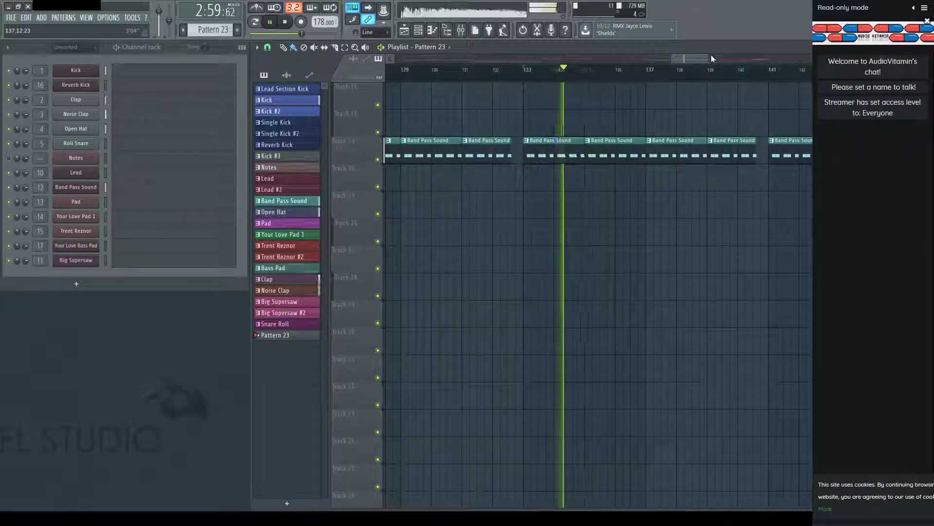
scroll(660, 73, "down", 4)
scroll(451, 184, "up", 2)
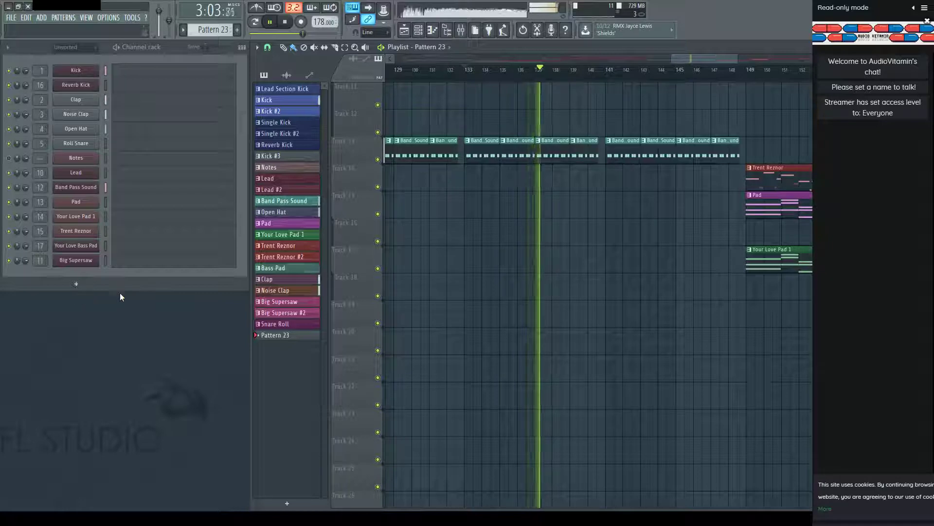
key("space")
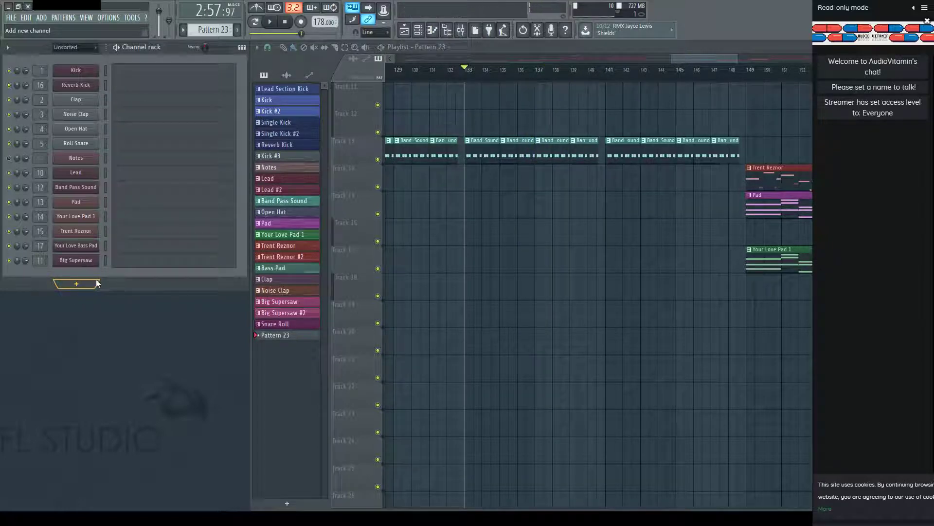
Add a Synth1 channel with the initial sound and try out its filter section.
left_click(96, 280)
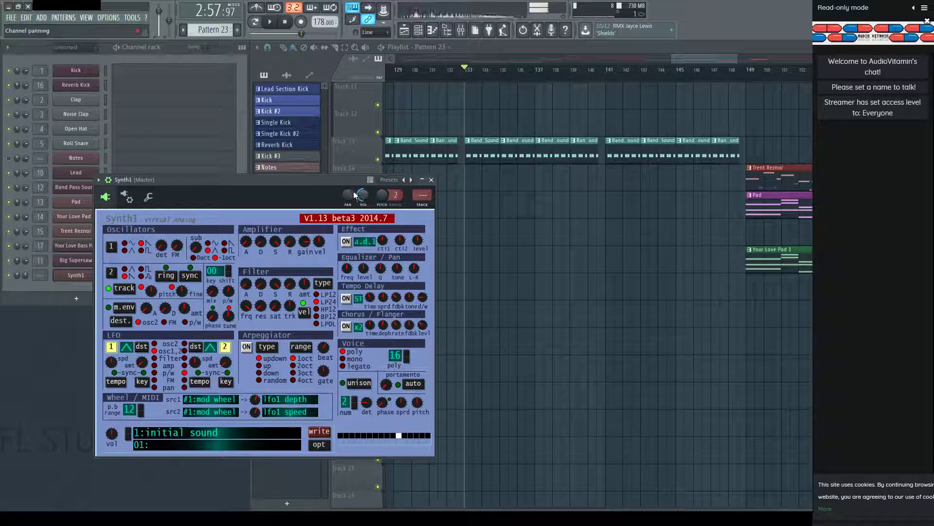
left_click_drag(320, 182, 376, 176)
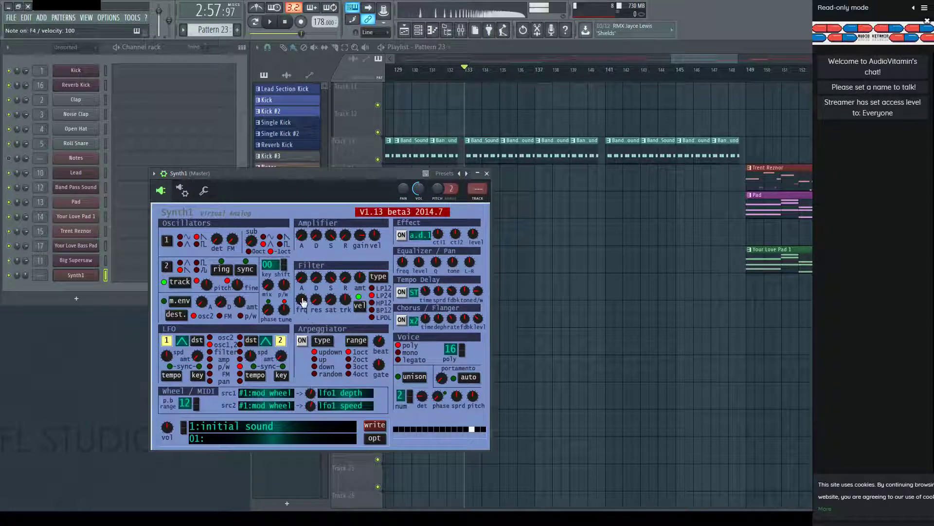
left_click_drag(315, 299, 329, 253)
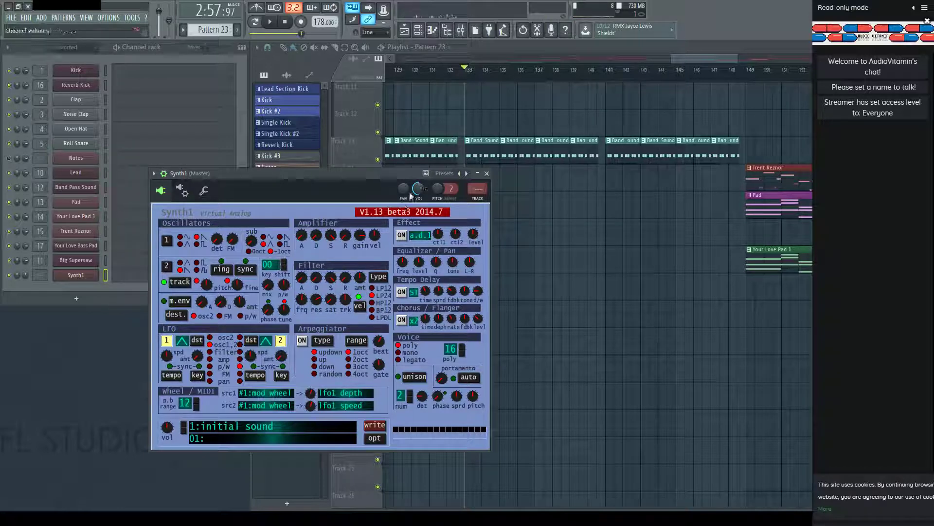
Set the Synth1 channel's root note to C6.
left_click(207, 192)
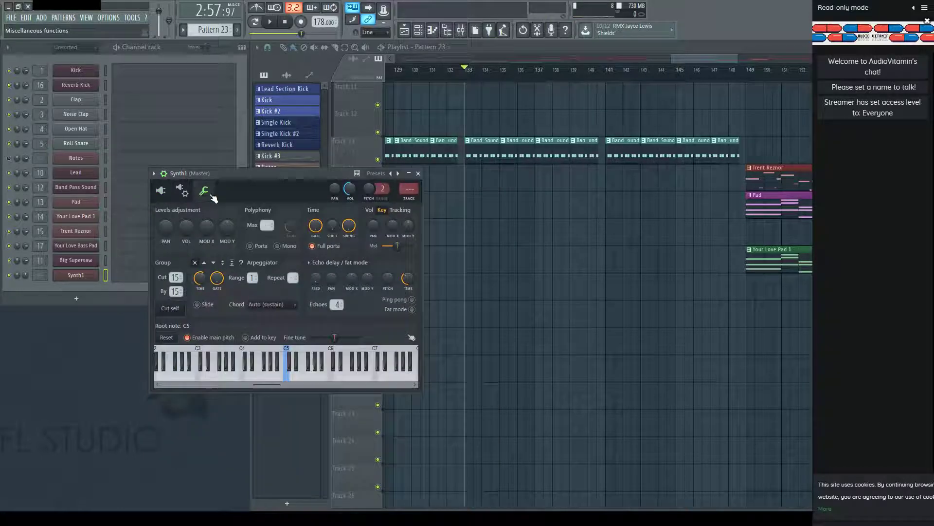
right_click(197, 360)
right_click(331, 348)
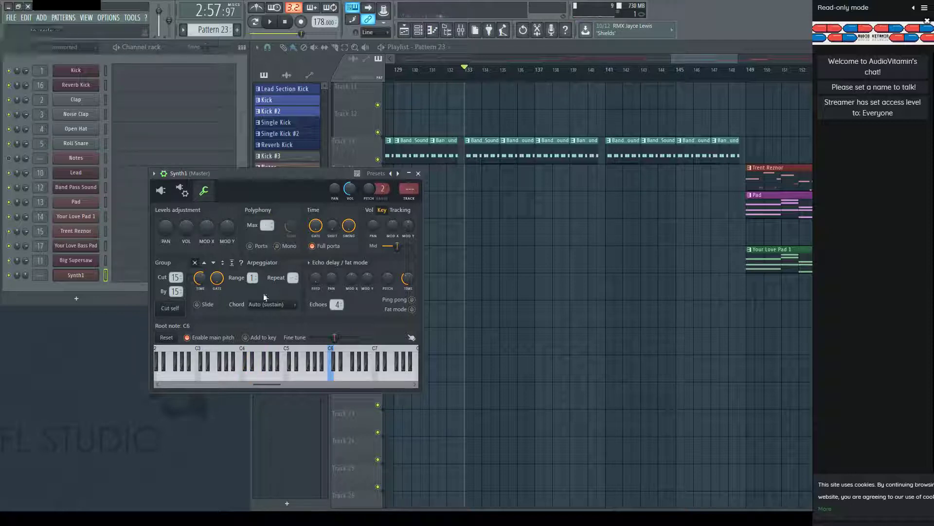
Shape the Synth1 tone by adjusting the filter frequency, resonance and saturation while auditioning notes.
left_click(160, 190)
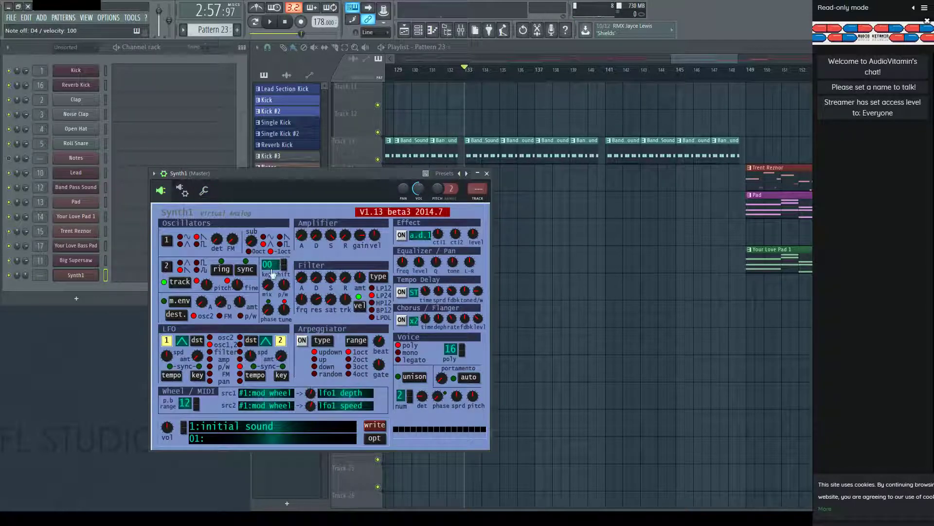
left_click_drag(317, 303, 307, 307)
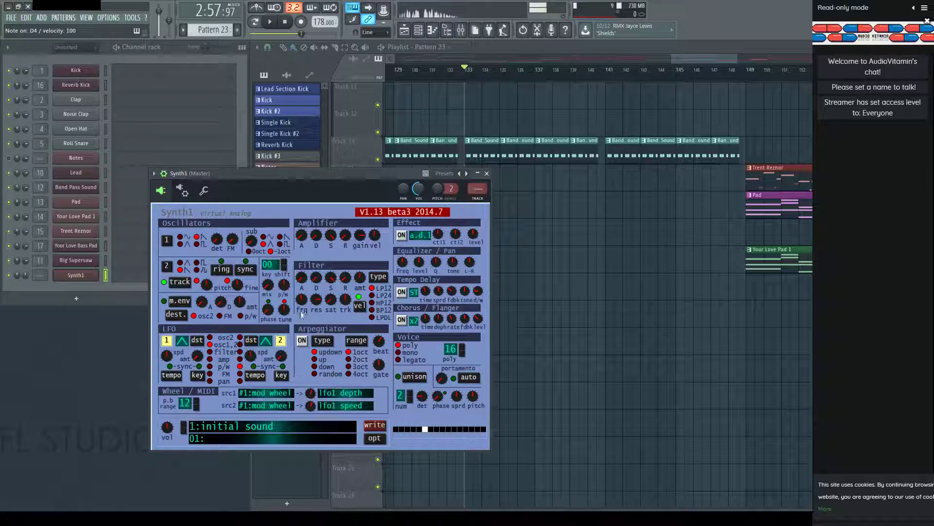
left_click_drag(302, 301, 341, 245)
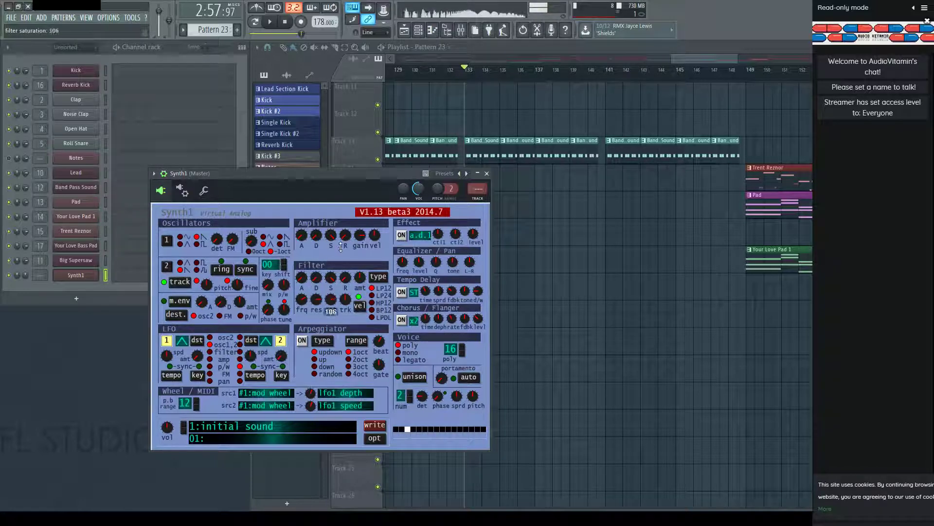
left_click_drag(302, 299, 306, 308)
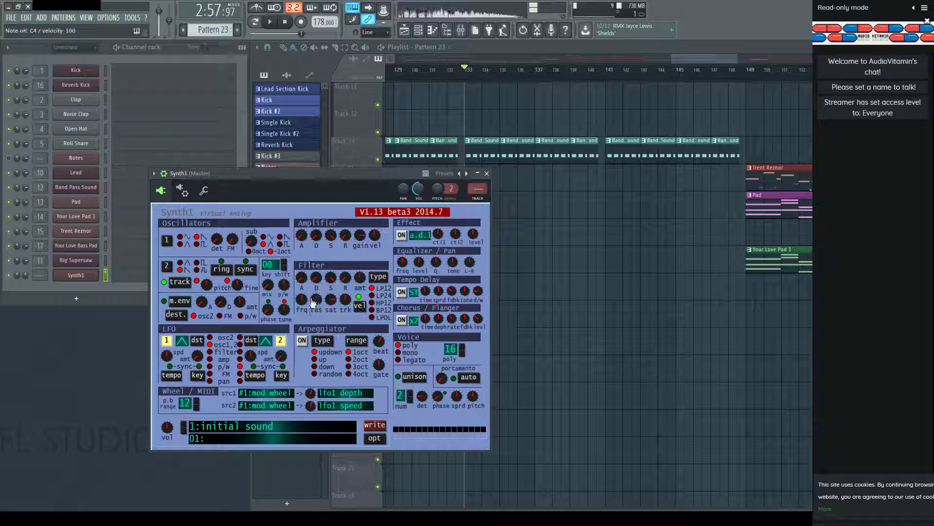
left_click_drag(303, 298, 310, 291)
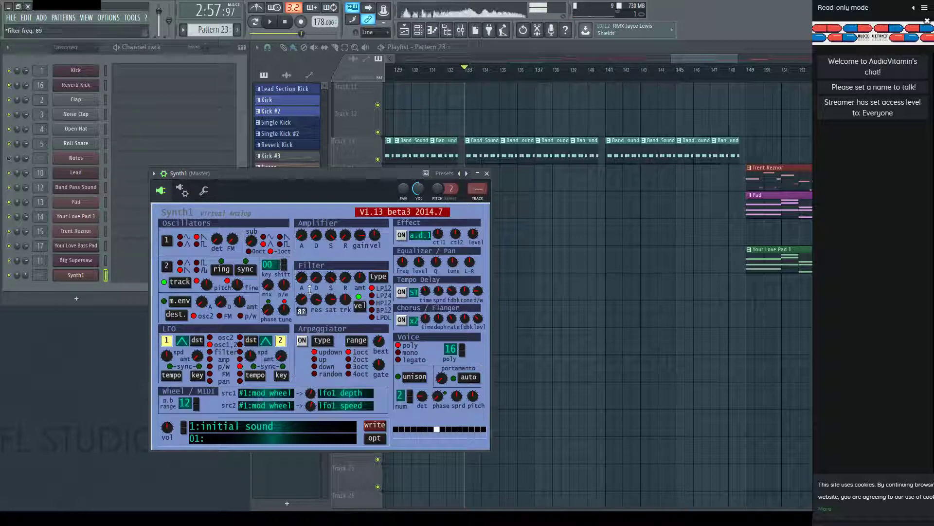
Adjust Synth1's filter envelope amount and decay, set the filter frequency to about 53, and close the synth.
left_click(359, 277)
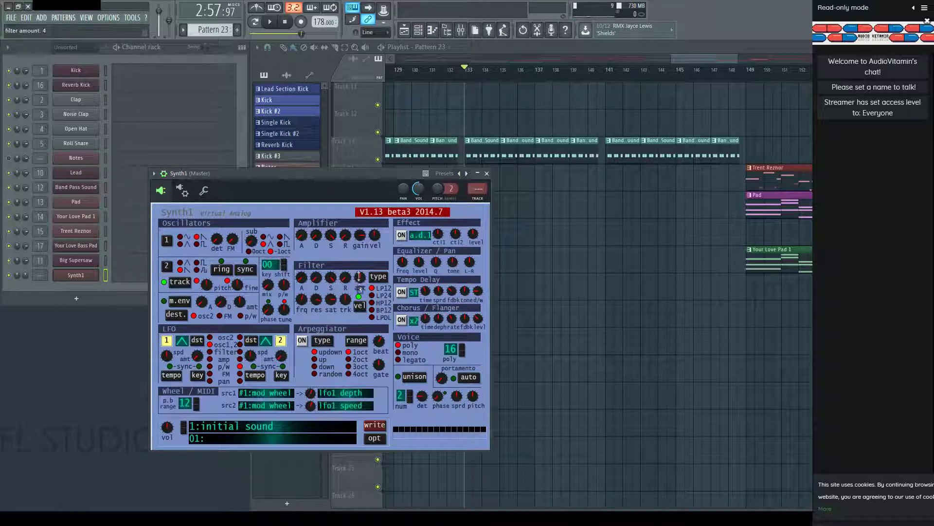
left_click_drag(359, 277, 360, 277)
left_click(320, 279)
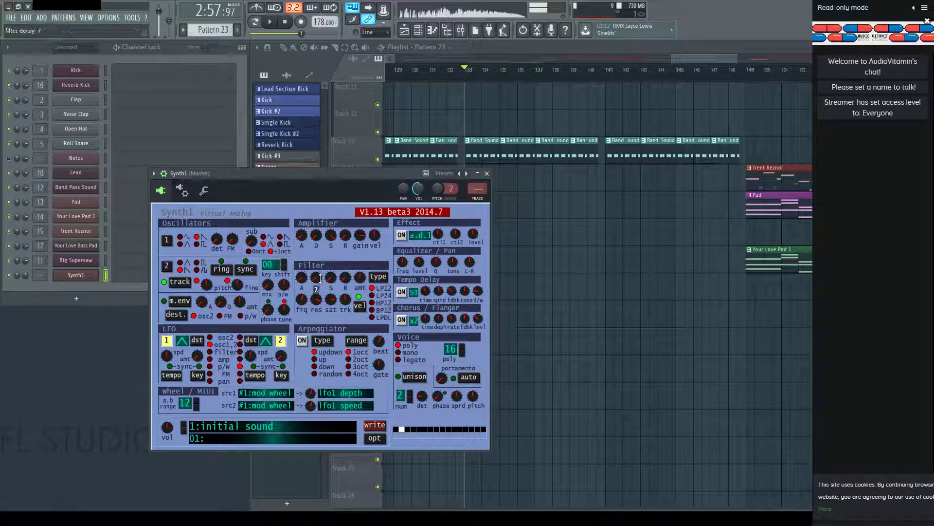
left_click_drag(321, 264, 316, 271)
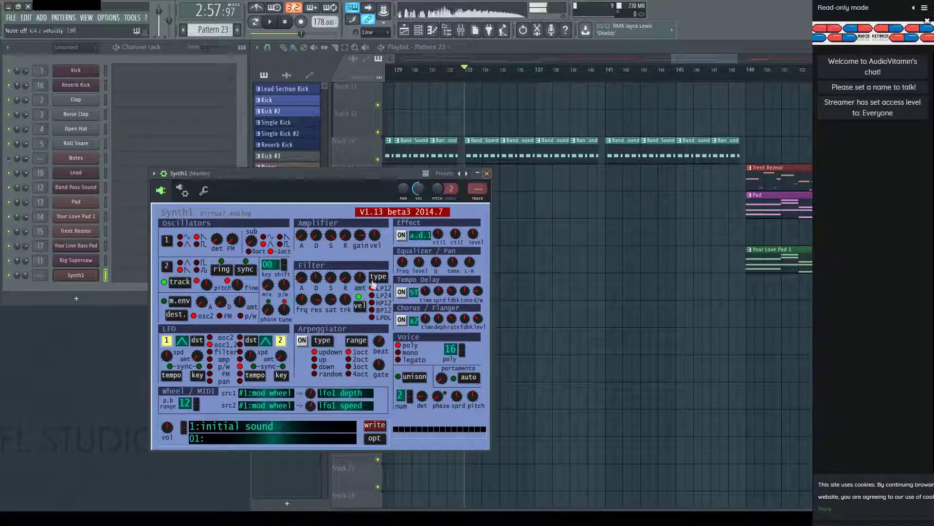
left_click_drag(331, 299, 331, 301)
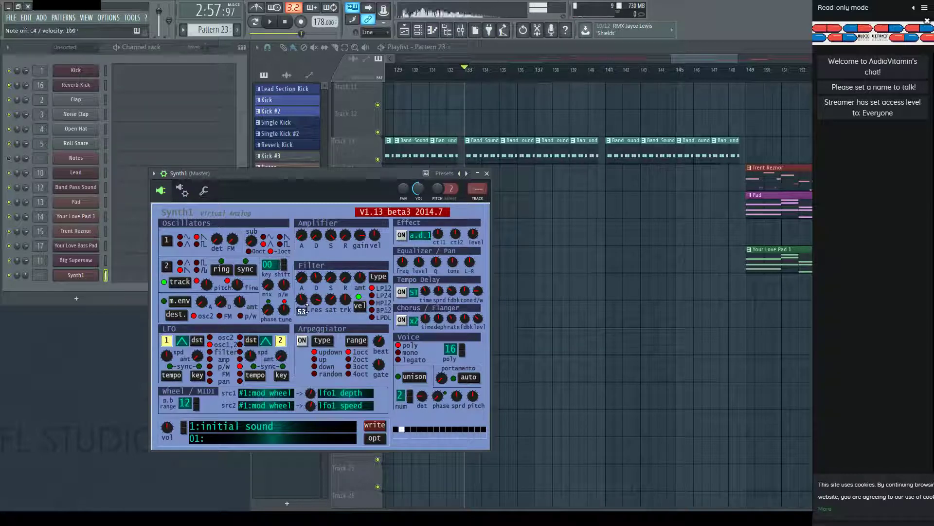
left_click(487, 174)
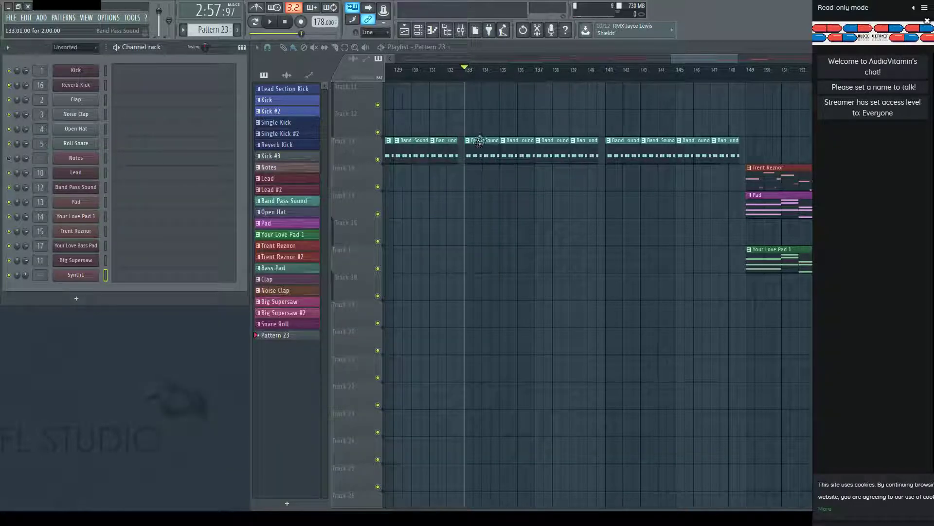
Open Synth1's piano roll in the Band Pass Sound pattern and play the song from bar 133 to compare the ghost notes.
scroll(480, 77, "up", 5)
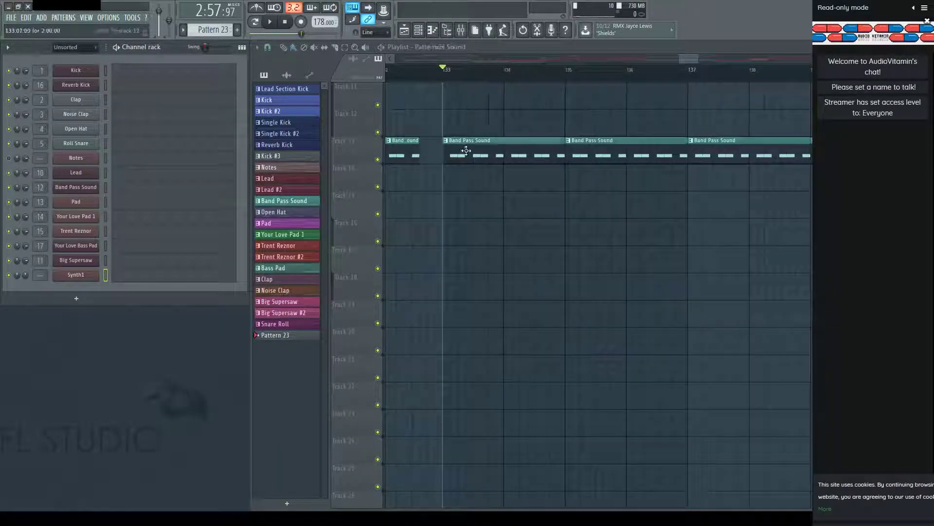
left_click(284, 200)
left_click(133, 275)
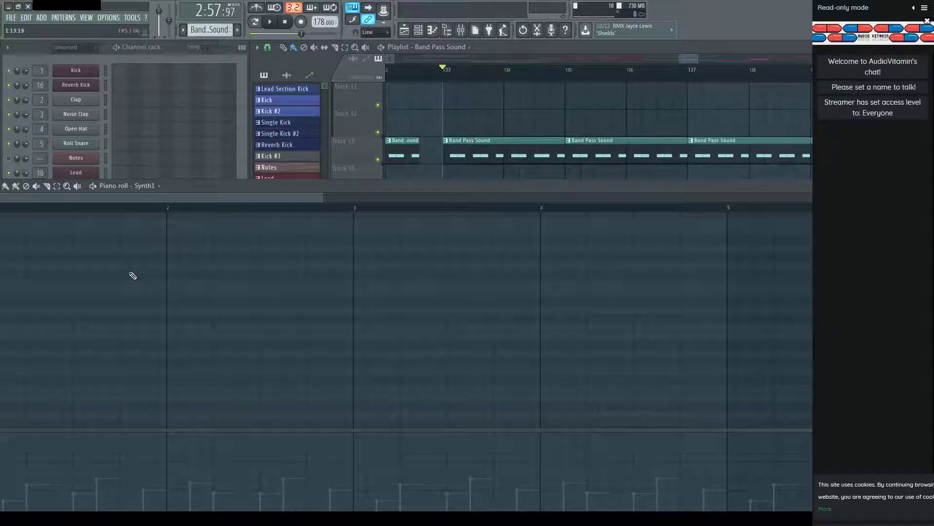
key("space")
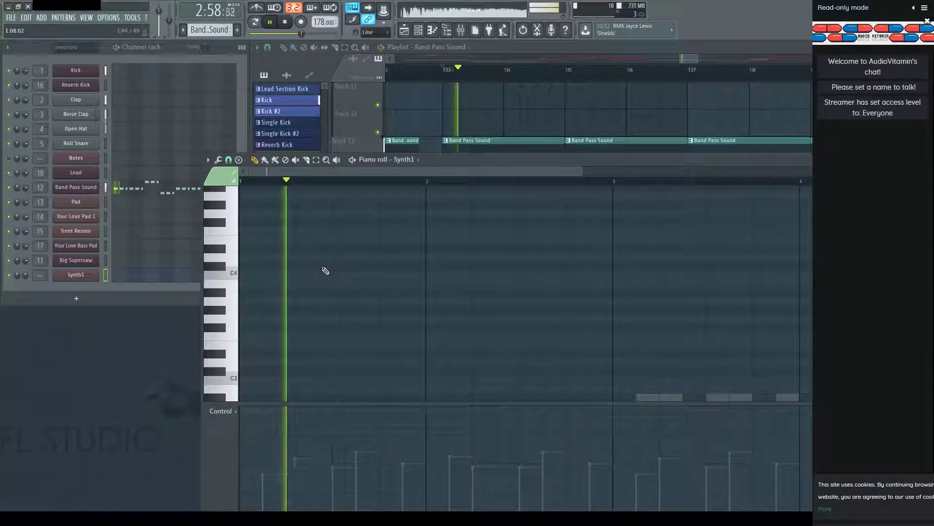
scroll(409, 204, "down", 3)
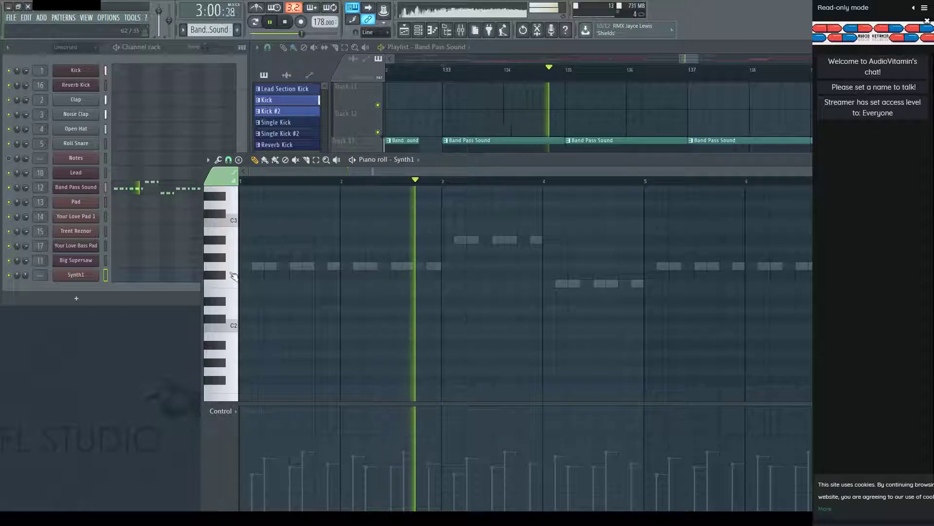
key("space")
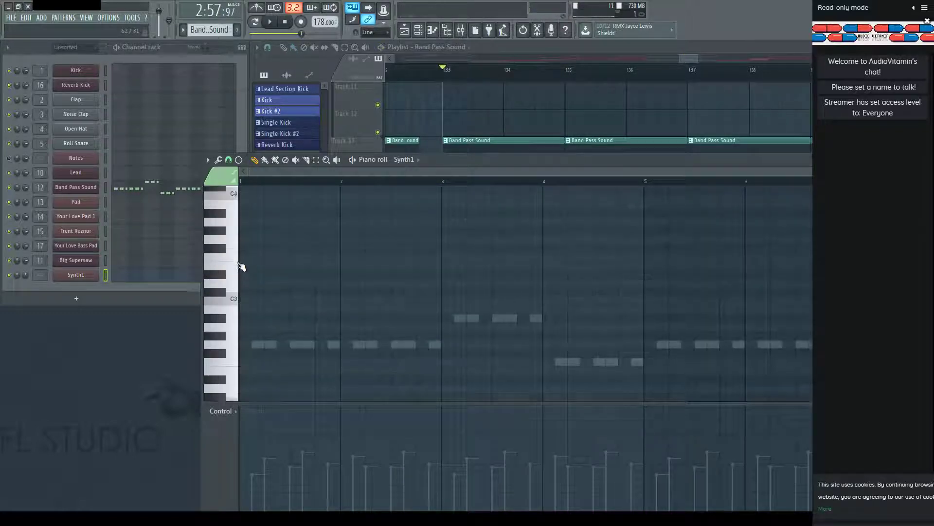
Check the Synth1 channel's root note setting and close its window.
left_click(206, 186)
left_click(206, 188)
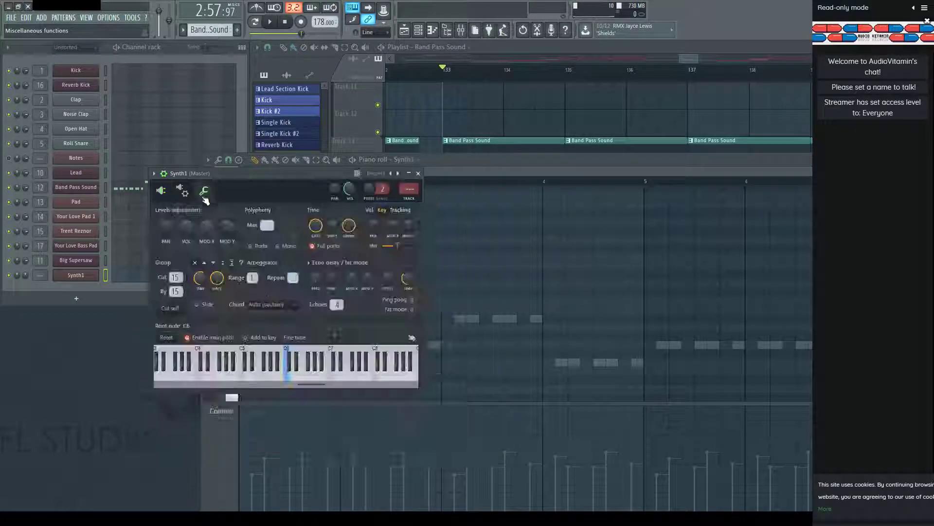
left_click(419, 173)
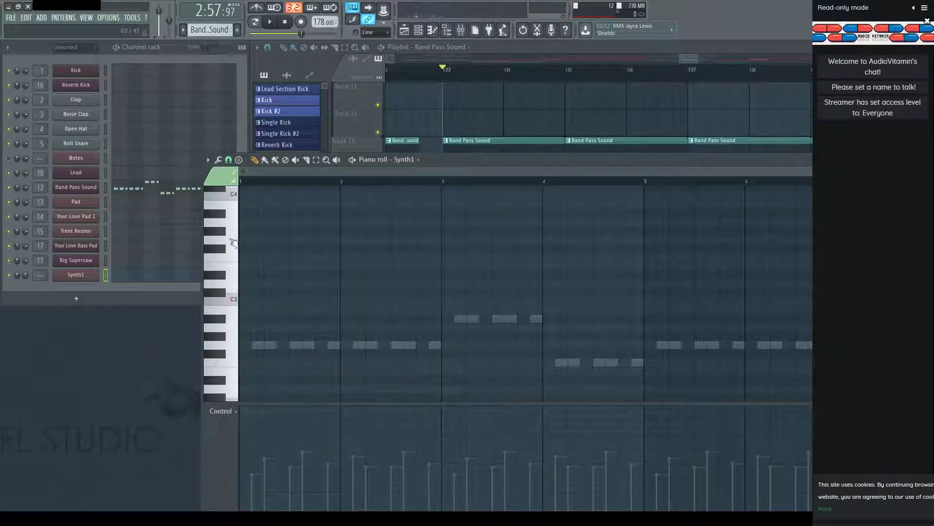
Draw four G2 notes in bar 1 of Synth1's piano roll on steps 1, 5, 8 and 9, the third one shorter, and play the pattern.
left_click_drag(233, 240, 245, 351)
left_click(245, 345)
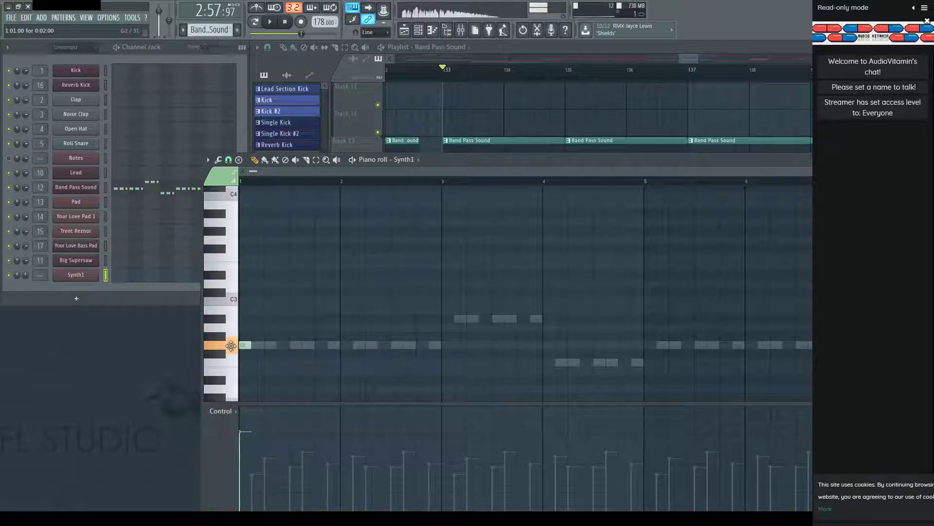
left_click(264, 345)
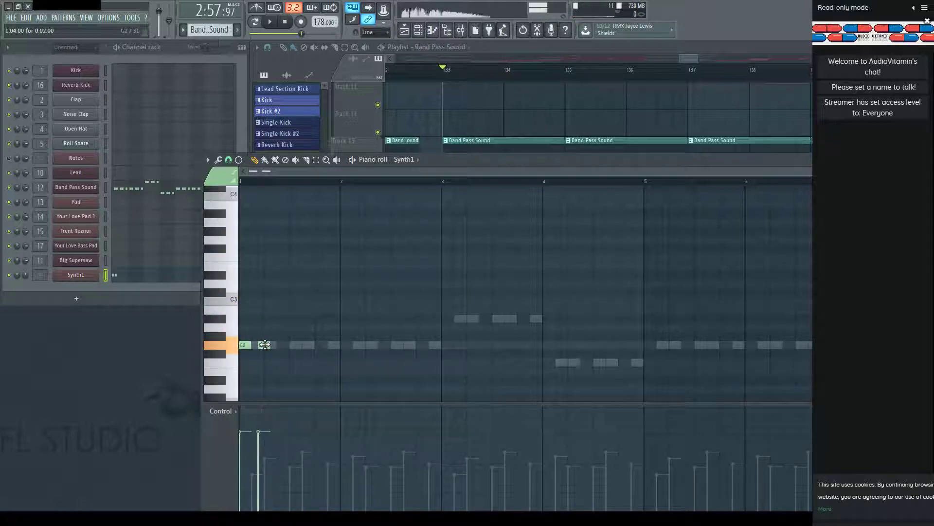
left_click_drag(265, 344, 271, 344)
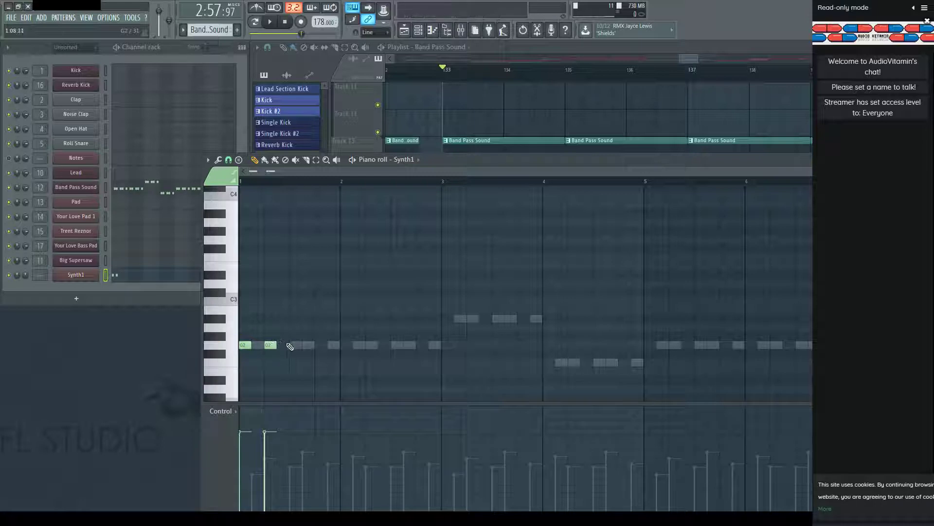
left_click(290, 345)
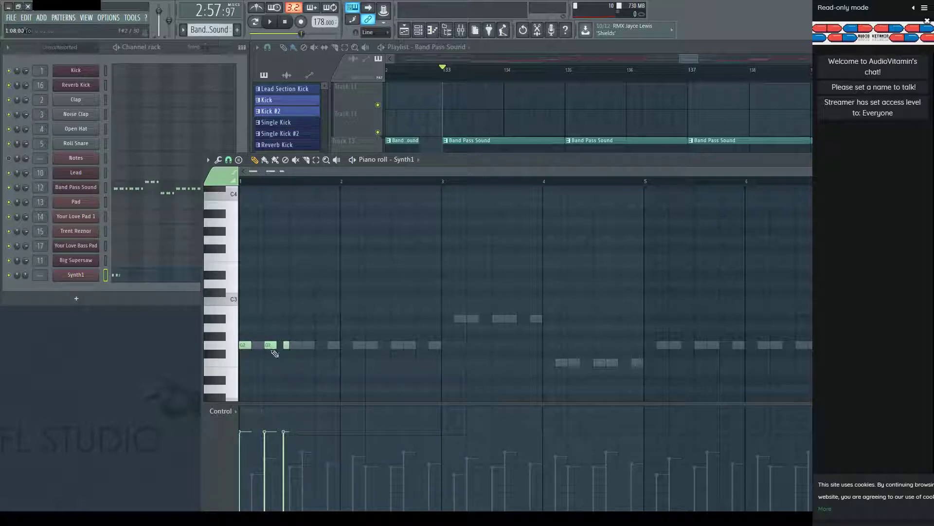
scroll(292, 183, "up", 3)
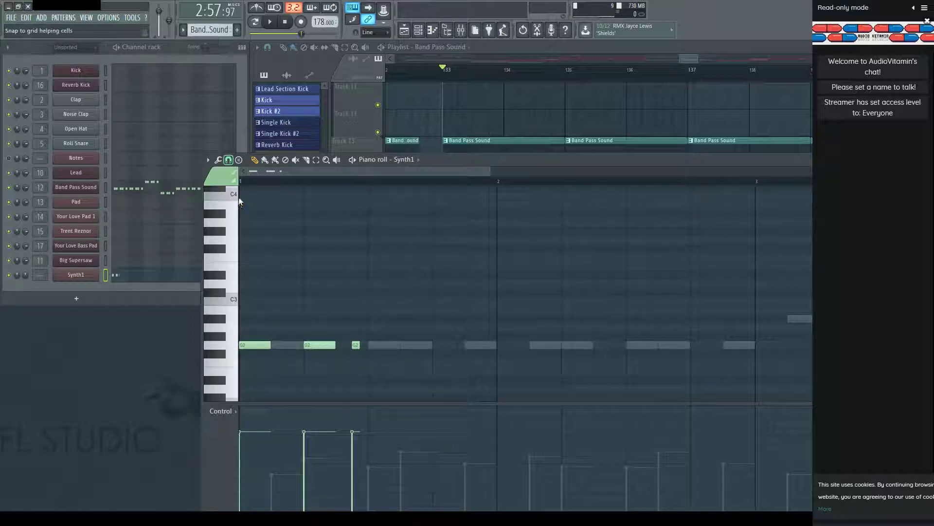
left_click(377, 345)
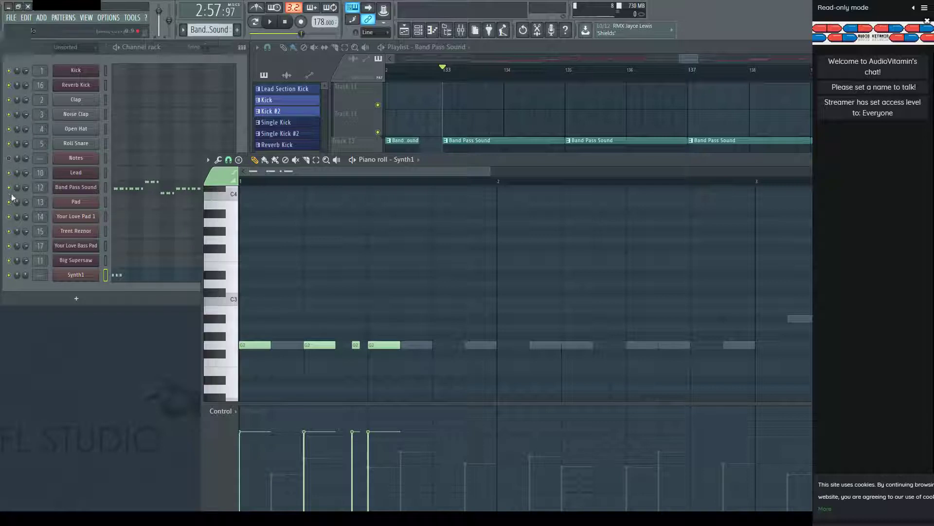
key("space")
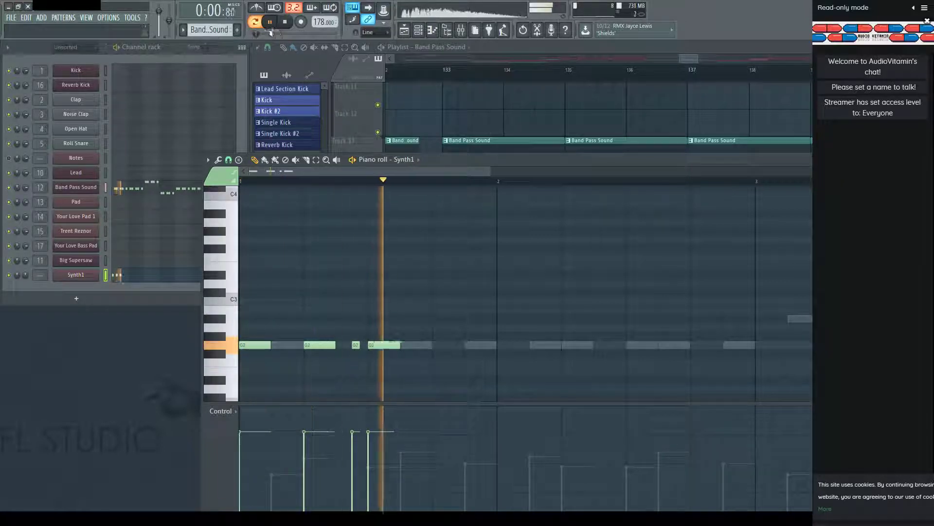
Add G2 notes in Synth1's piano roll on steps 11 and 15 of bar 1 and step 1 of bar 2, and play the pattern.
scroll(400, 323, "down", 3)
key("space")
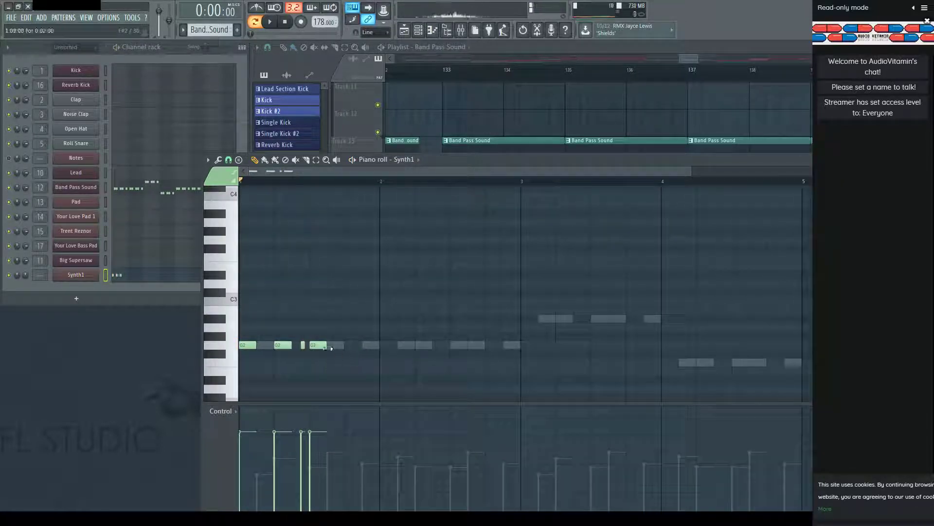
left_click(350, 346)
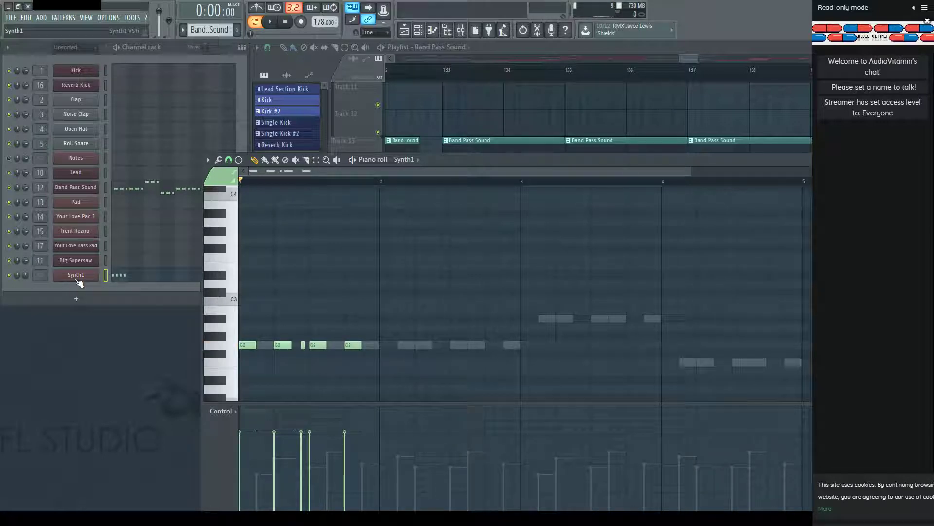
key("space")
left_click(386, 344)
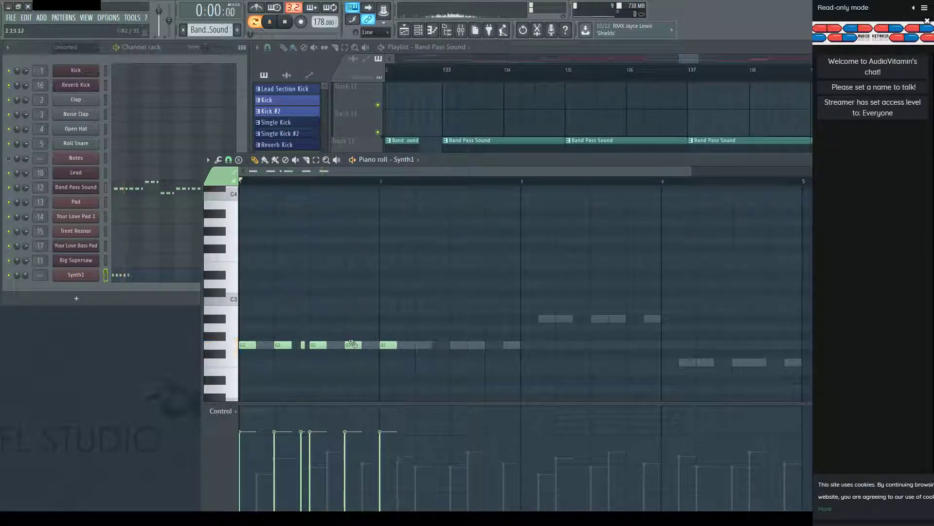
left_click_drag(352, 343, 338, 344)
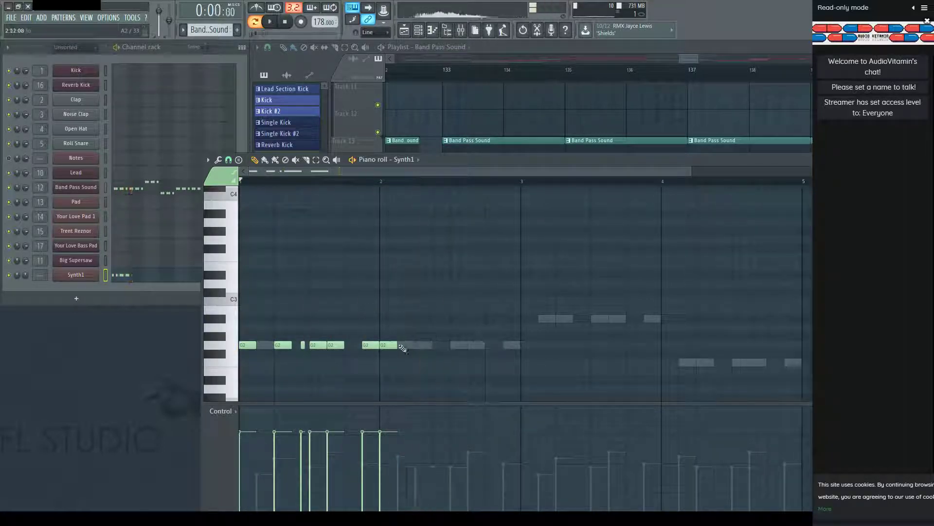
key("space")
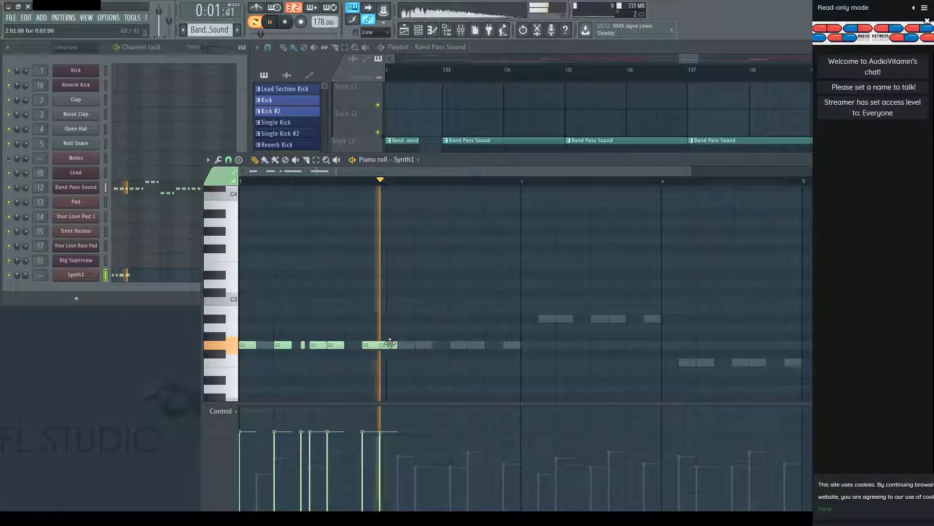
Shorten the G2 note on step 15 of bar 1 to one step and replay the pattern.
key("space")
key("space")
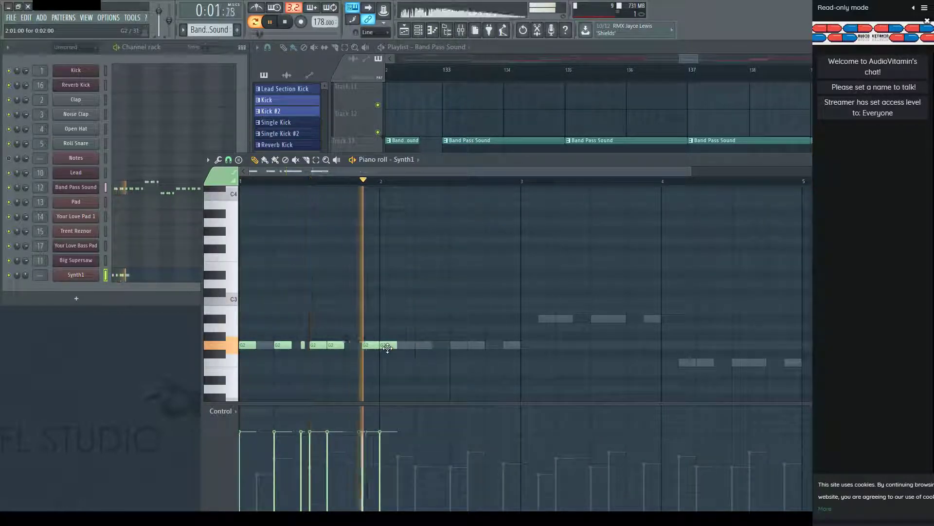
key("space")
key("space")
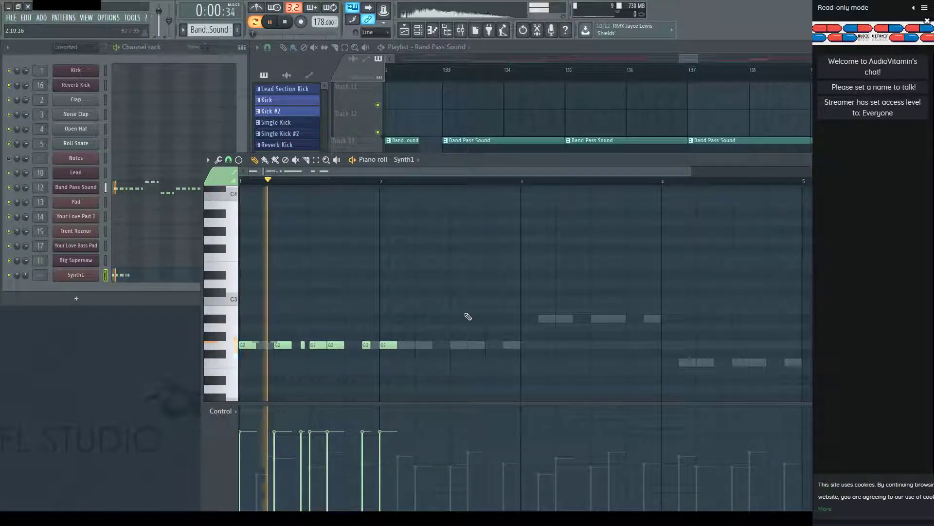
key("space")
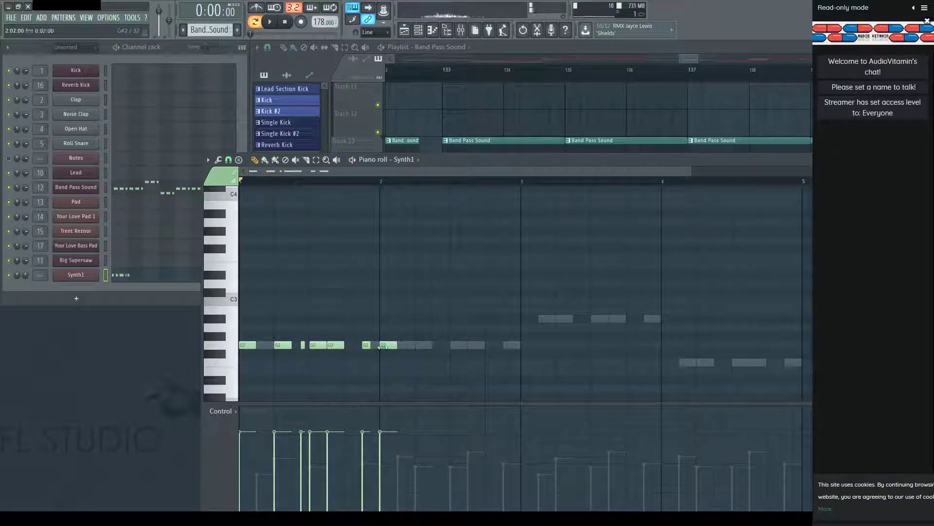
Delete the G2 notes after step 11 of bar 1, lengthen the step 11 note to four steps and replay the pattern.
key("space")
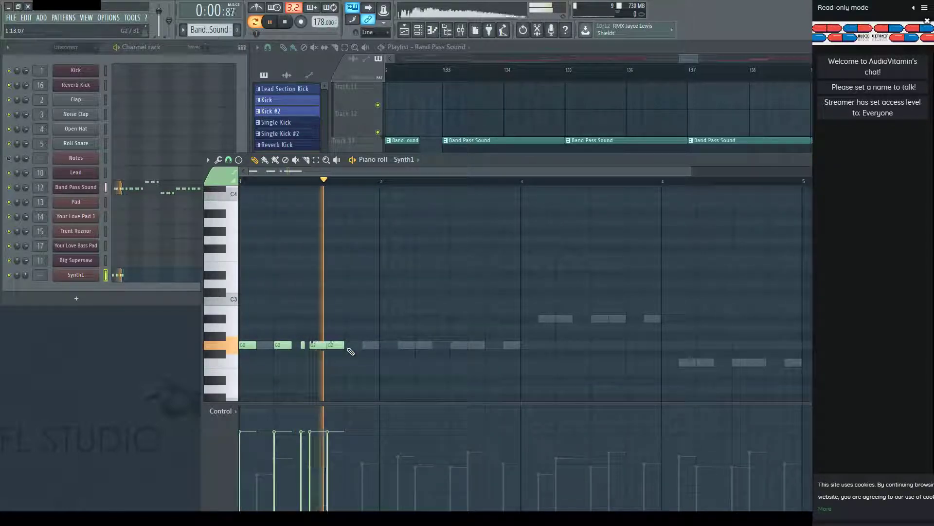
key("space")
key("space")
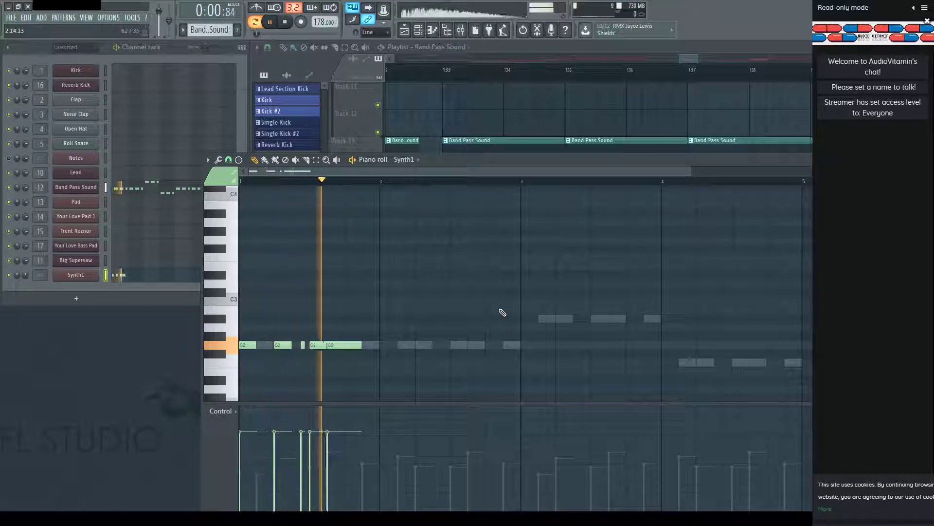
key("space")
key("space")
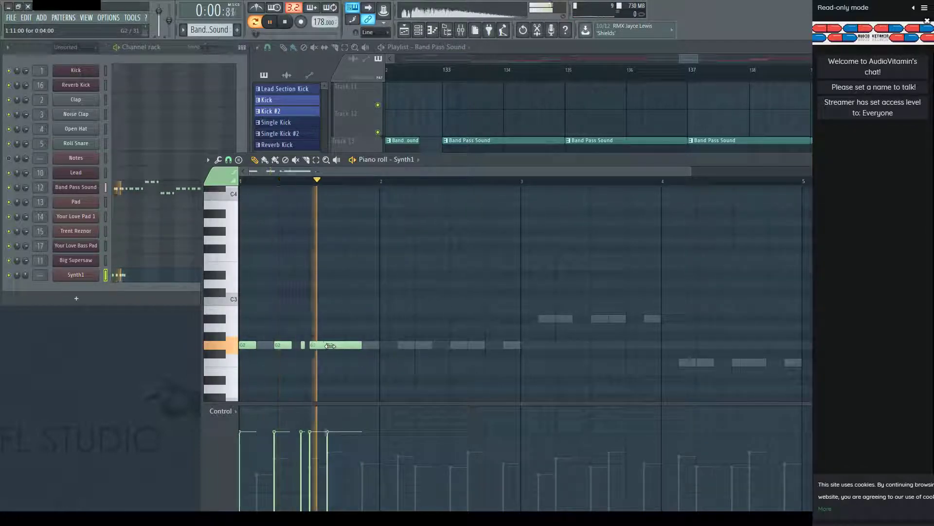
Shorten the step 11 note to one step, put a two-step G2 note on step 15 of bar 1, and replay the pattern.
key("space")
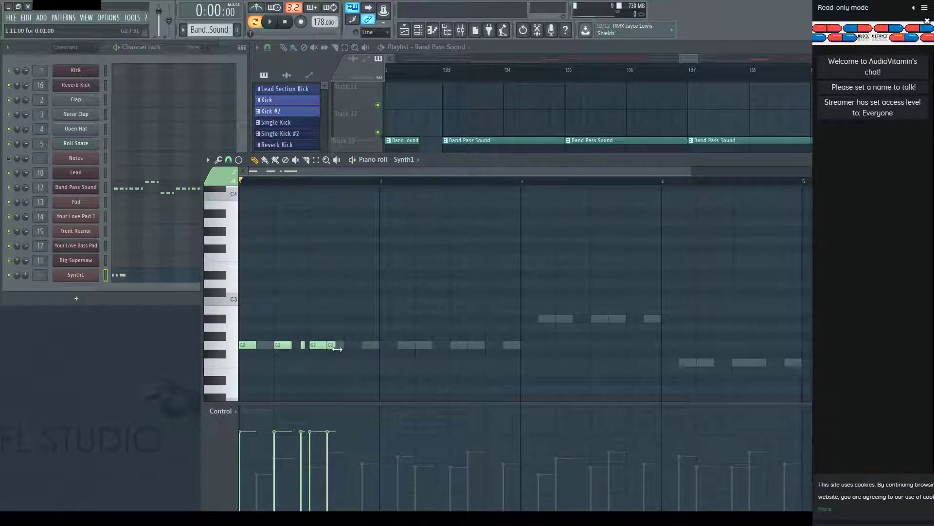
key("space")
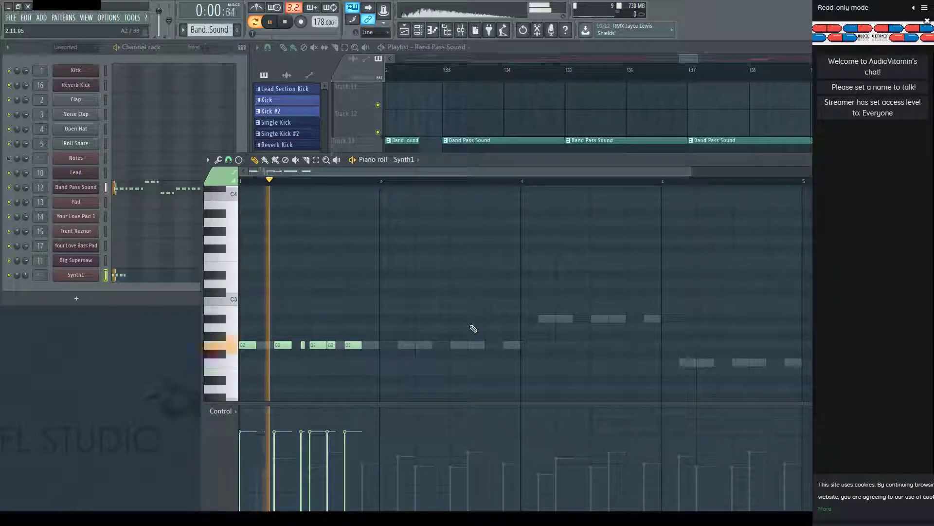
key("space")
key("space")
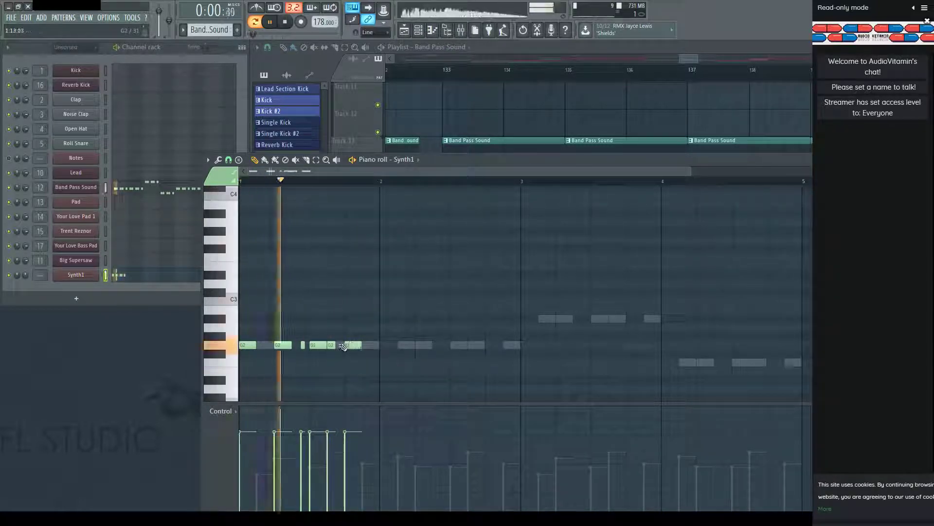
key("space")
left_click_drag(351, 347, 369, 346)
key("space")
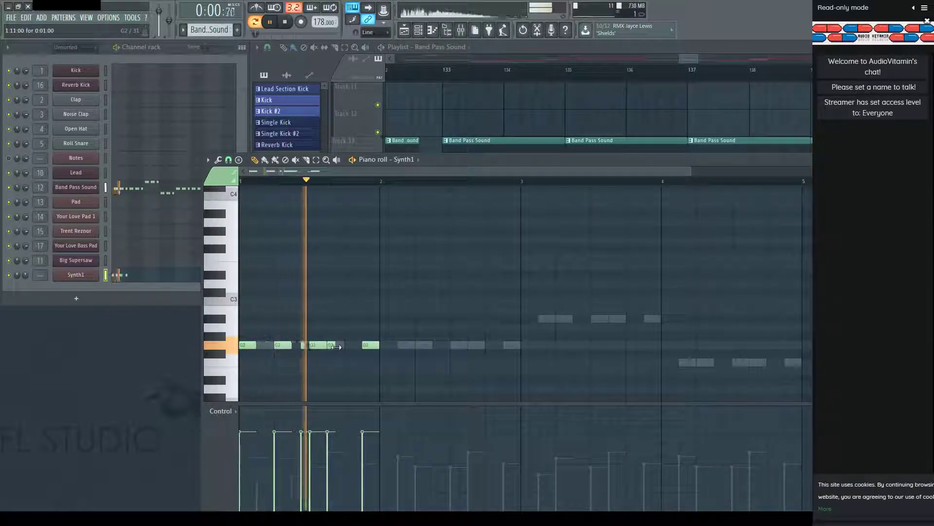
key("space")
key("space")
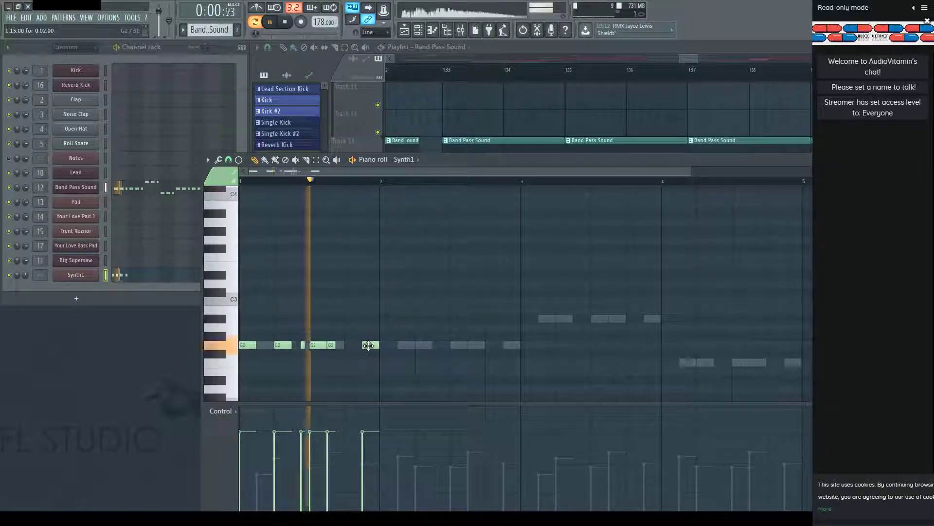
key("space")
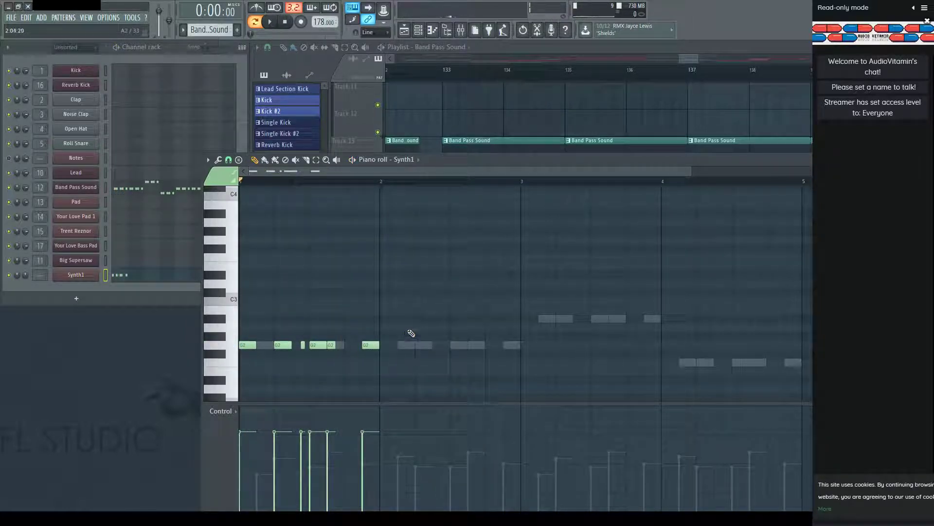
Select all the bar 1 notes, duplicate them into bar 2 and play the pattern.
left_click_drag(407, 333, 135, 388)
key("ctrl+b")
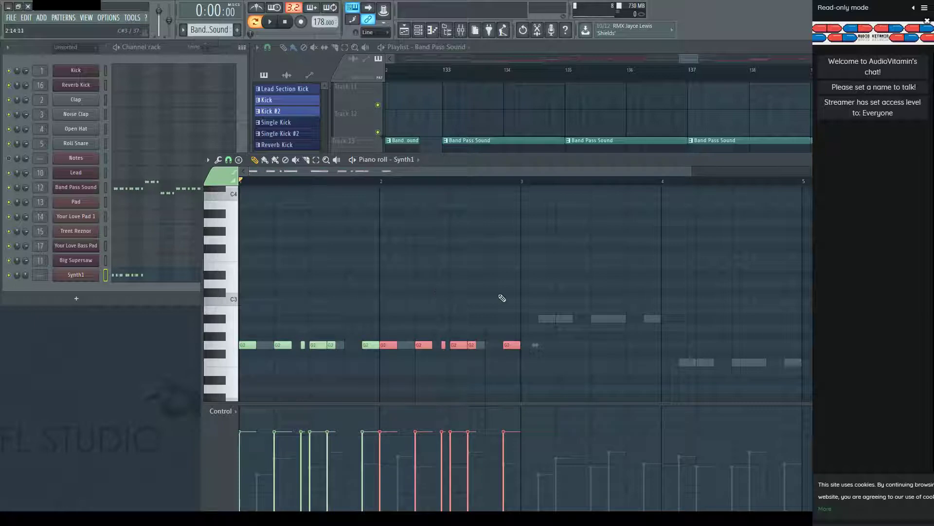
key("space")
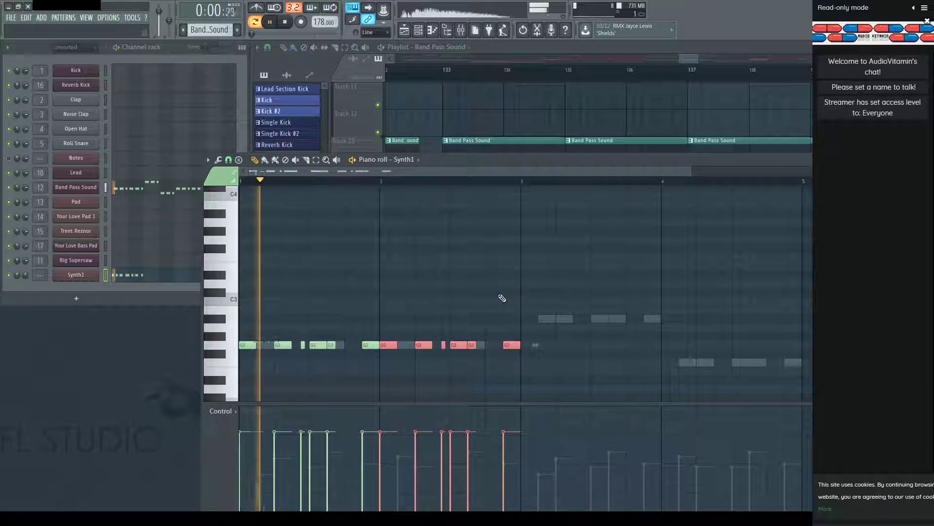
Loop bars 133 and 134 of the playlist and raise Synth1's filter frequency to about 77 during playback.
left_click(693, 61)
left_click(458, 72)
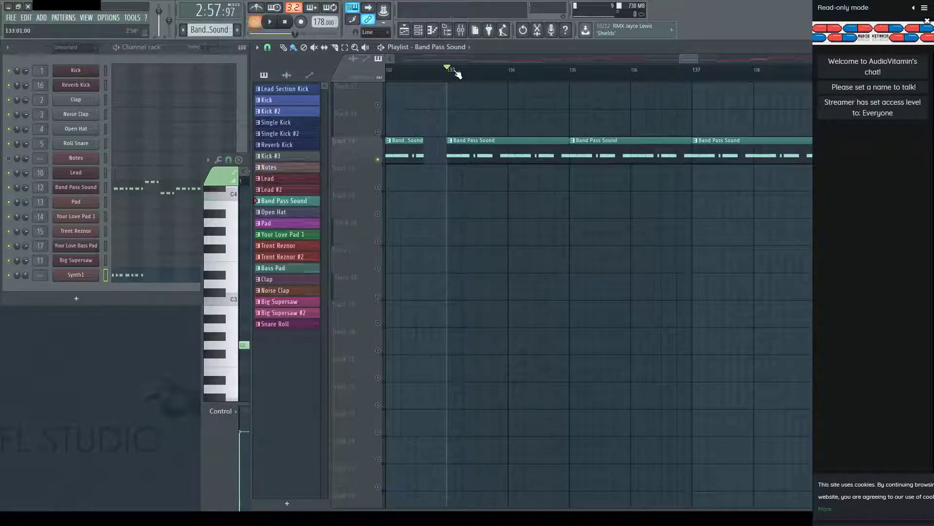
left_click_drag(453, 73, 568, 72)
key("space")
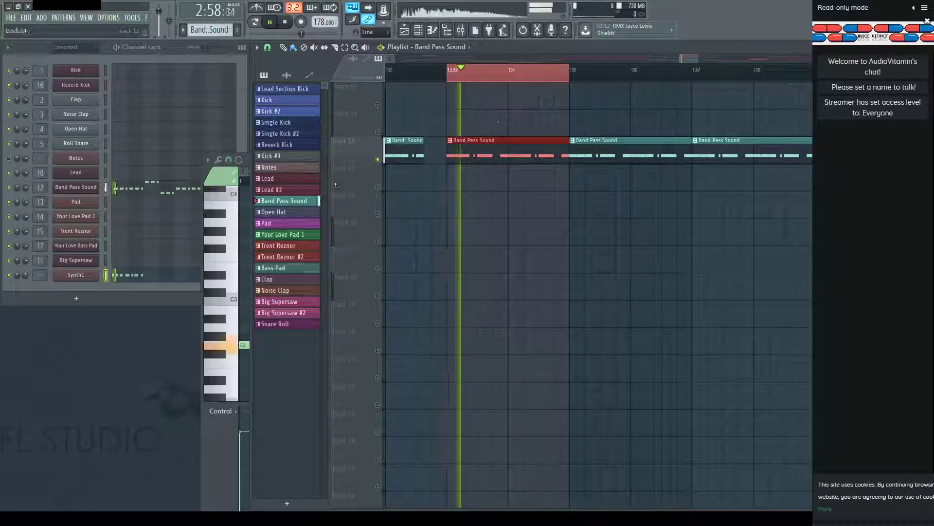
left_click(201, 171)
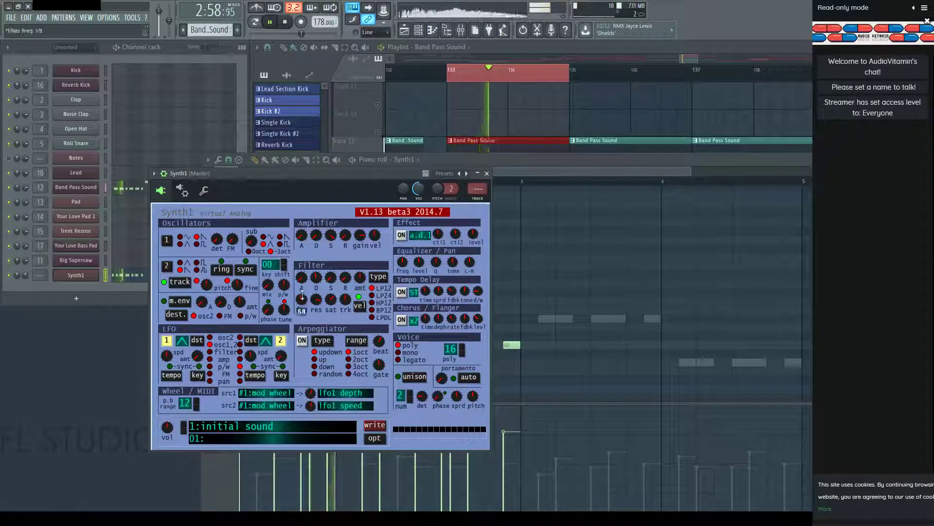
mouse_move(302, 299)
left_mouse_down()
mouse_move(304, 287)
mouse_move(335, 319)
mouse_move(302, 298)
mouse_move(305, 285)
mouse_move(309, 302)
left_mouse_up()
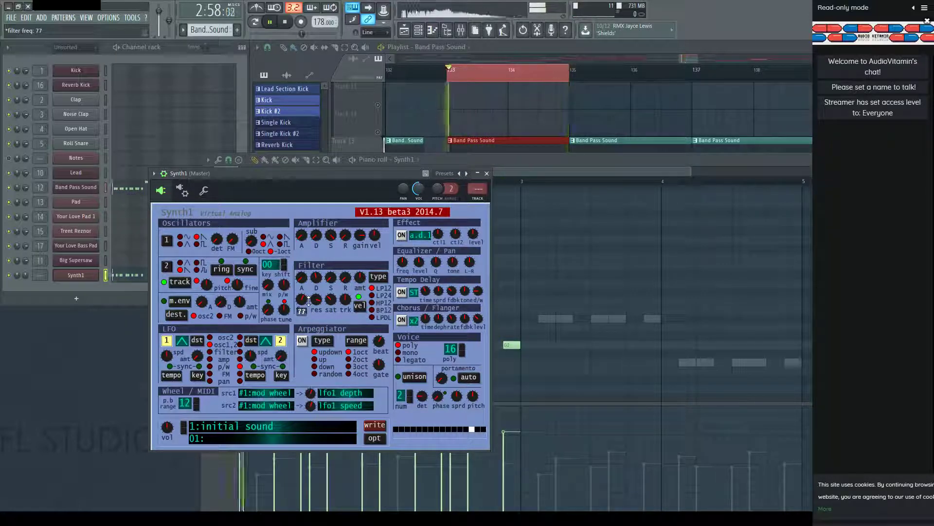
Clear the playlist loop selection, unmute the other tracks and play the full mix from bar 133.
left_click_drag(756, 69, 494, 73)
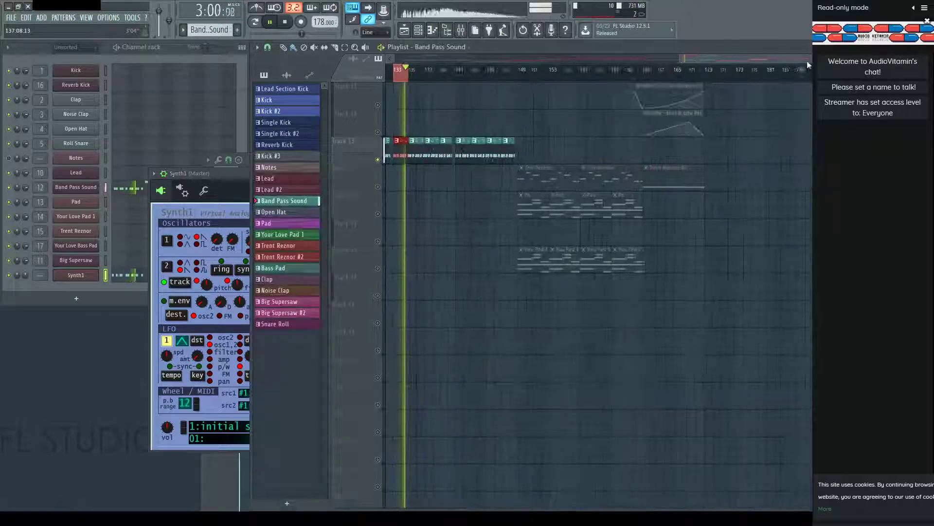
left_click(527, 74)
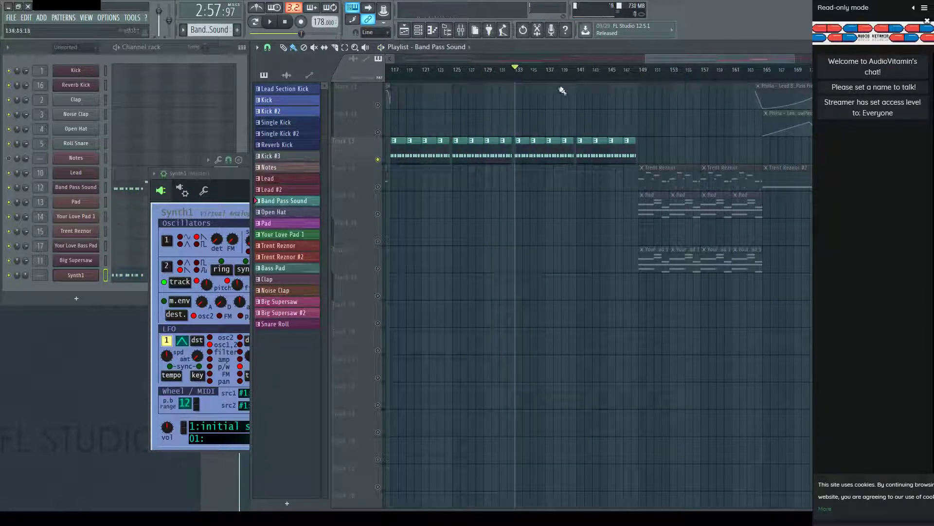
key("space")
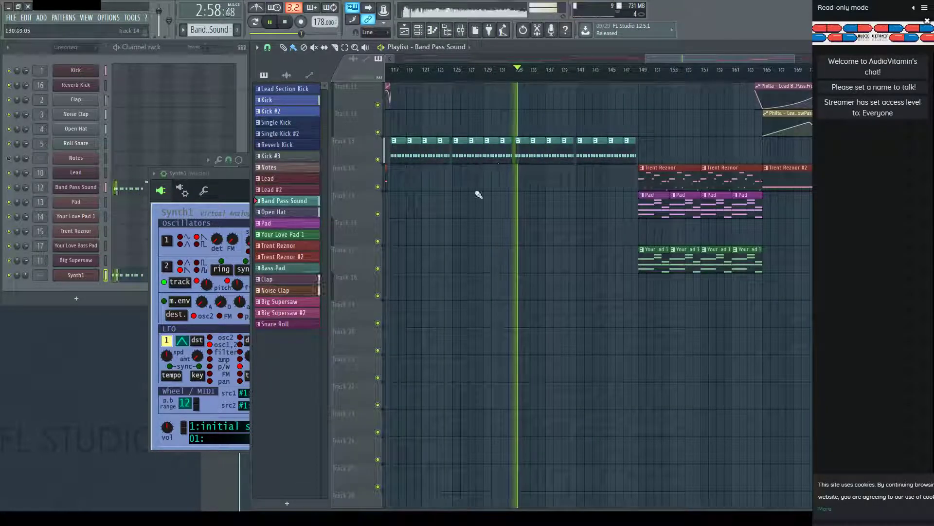
Fine-tune Synth1's filter frequency against the full mix, close the synth window and stop playback.
left_click(239, 194)
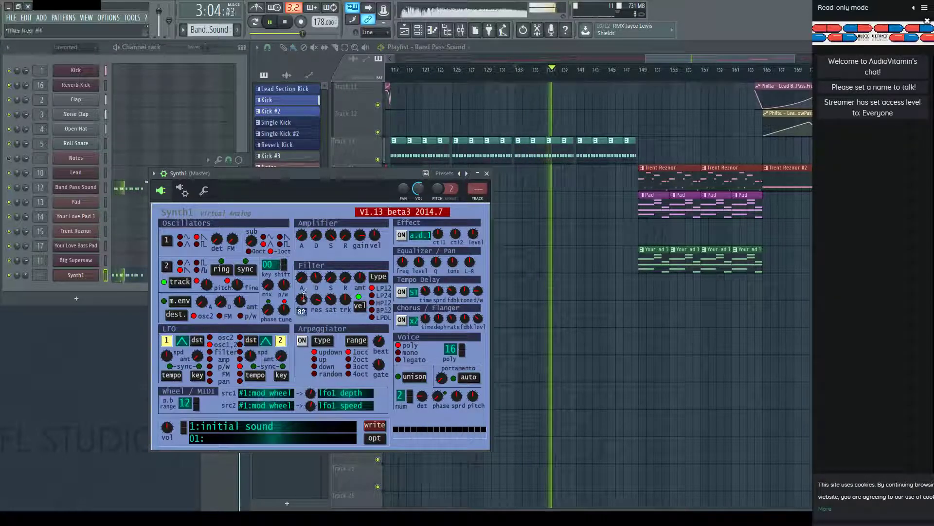
scroll(307, 296, "down", 1)
scroll(307, 295, "down", 20)
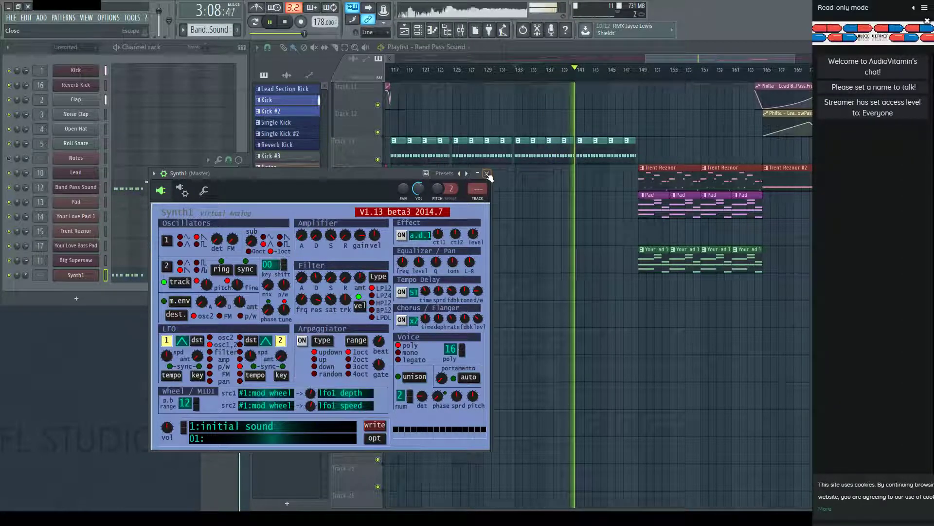
key("Escape")
key("space")
Move the Synth1 notes out of the Band Pass Sound pattern into a new pattern named ACID.
left_click(170, 49)
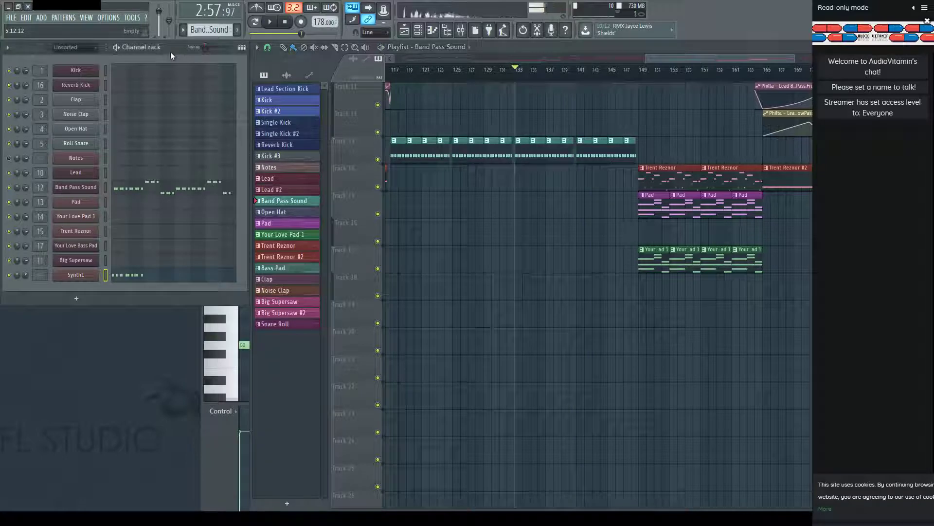
key("ctrl+z")
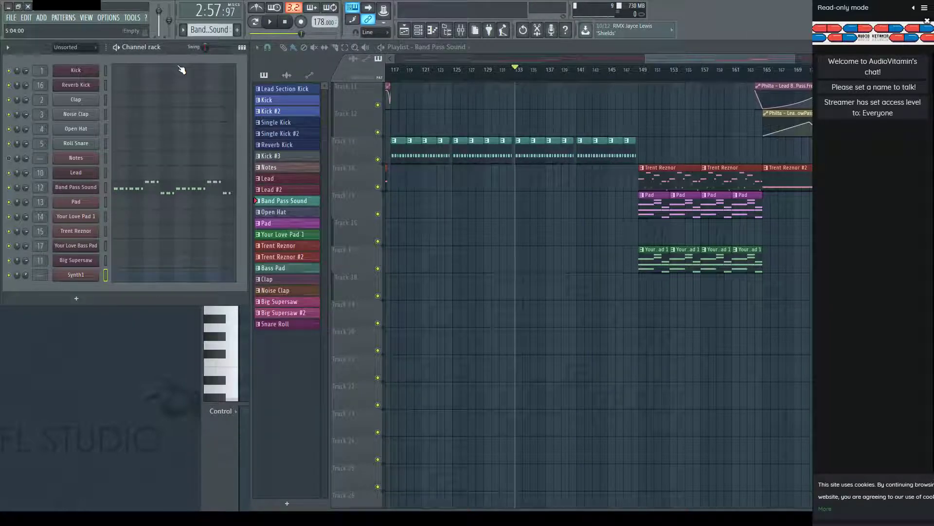
key("F4")
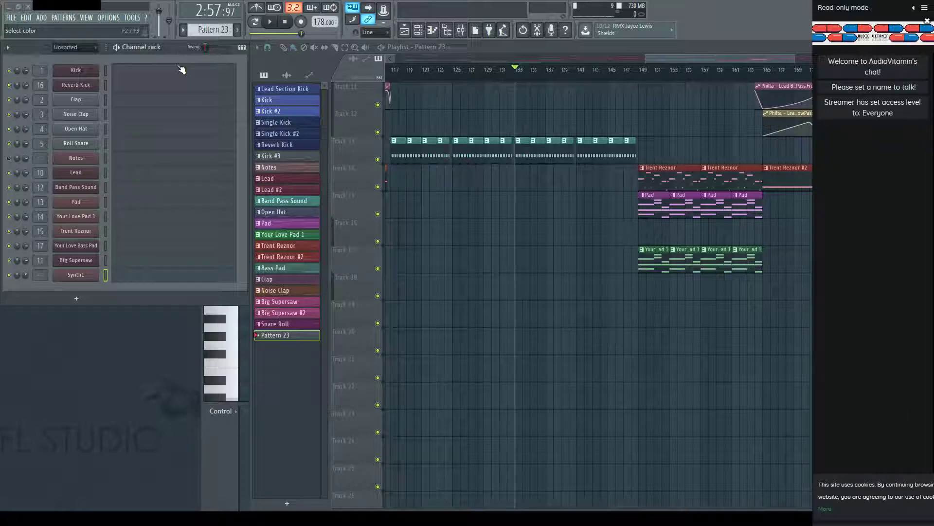
type("ACID")
key("Return")
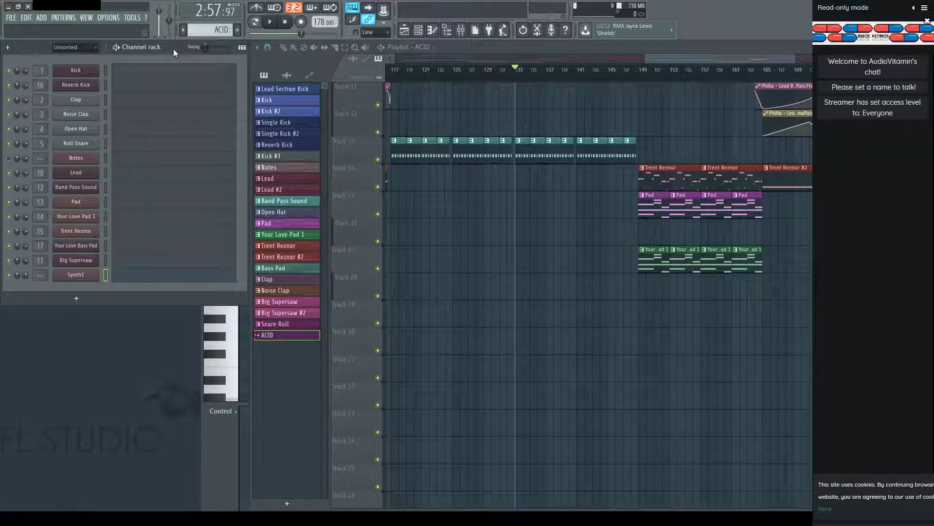
key("ctrl+v")
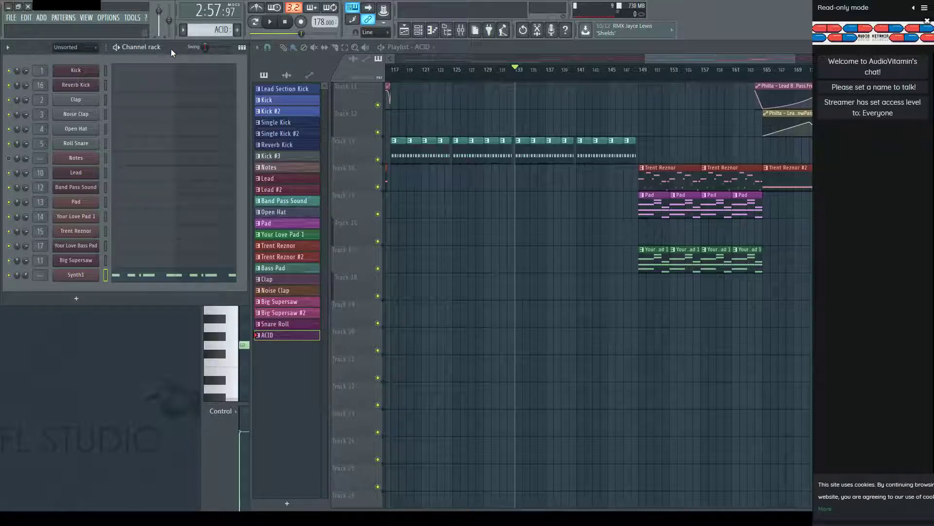
Colour the ACID pattern green and paint its clips on Track 18 across bars 133 to 148.
left_click(170, 49)
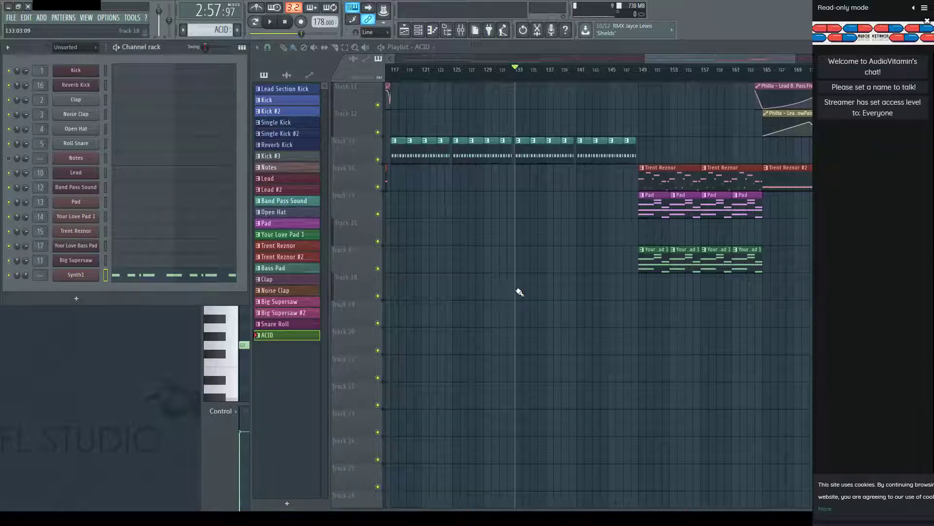
left_click_drag(544, 292, 626, 296)
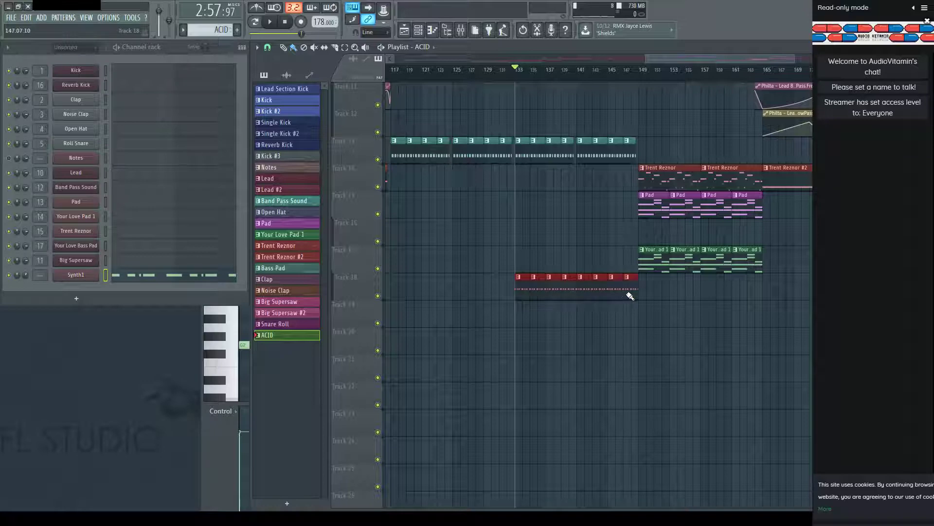
Rename the Synth1 channel as Acid and route it to mixer insert 20 while its pattern plays alone.
key("space")
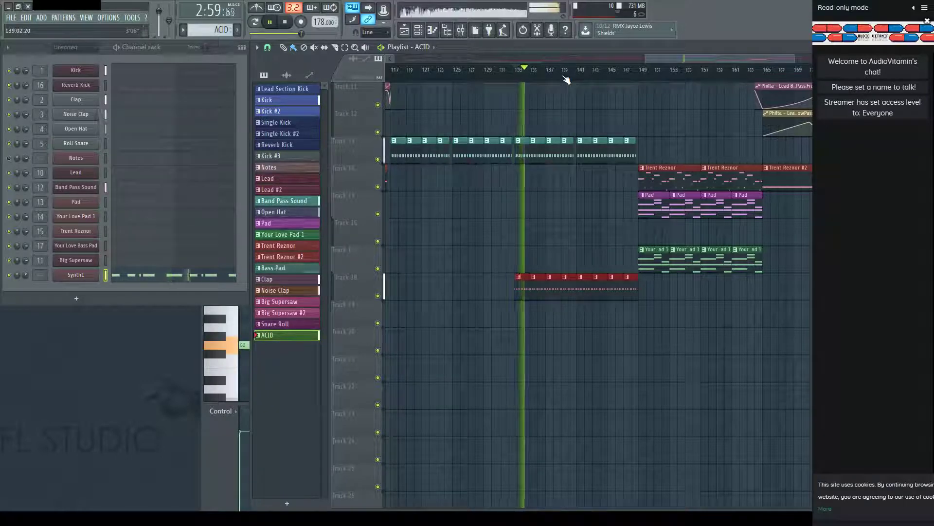
left_click(255, 22)
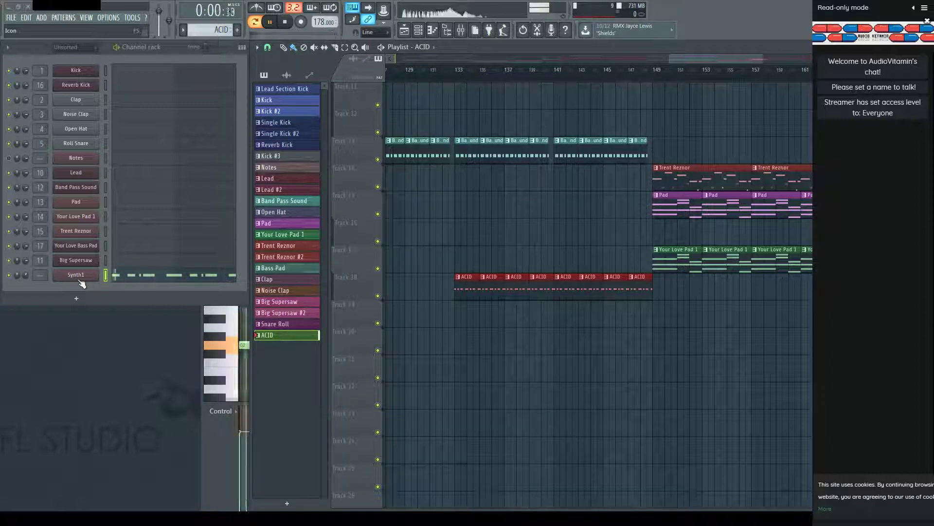
key("F2")
type("Acid")
key("Return")
key("F9")
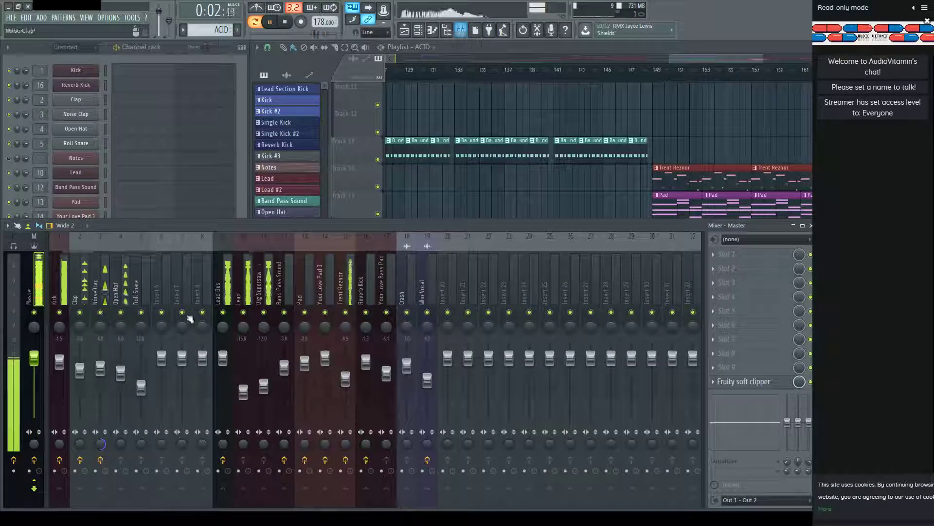
left_click(453, 290)
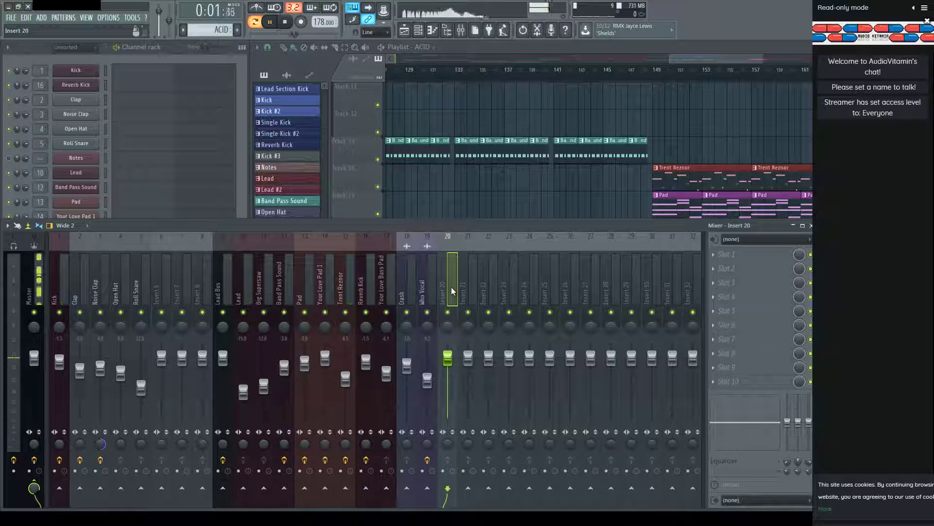
key("ctrl+l")
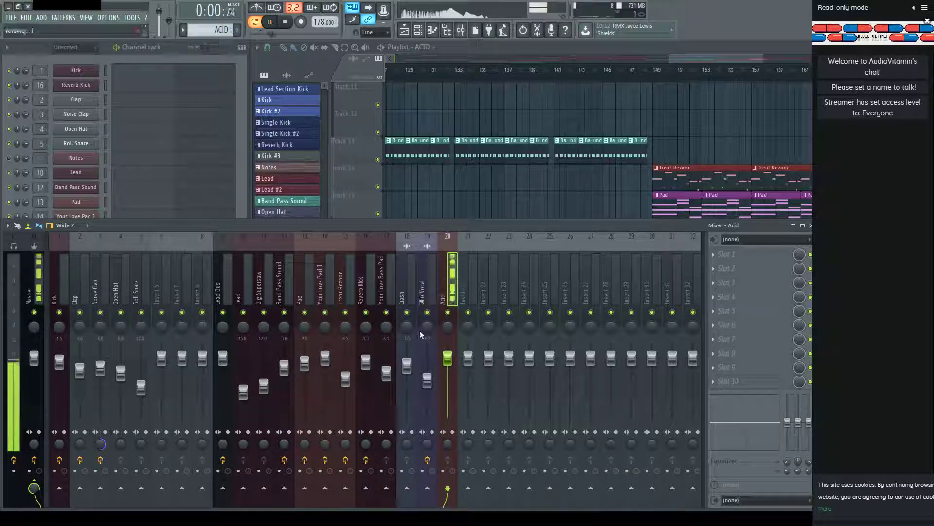
Add Fruity parametric EQ 2 with the Low Cut preset to the Acid insert and raise its cutoff to thin the low end.
key("space")
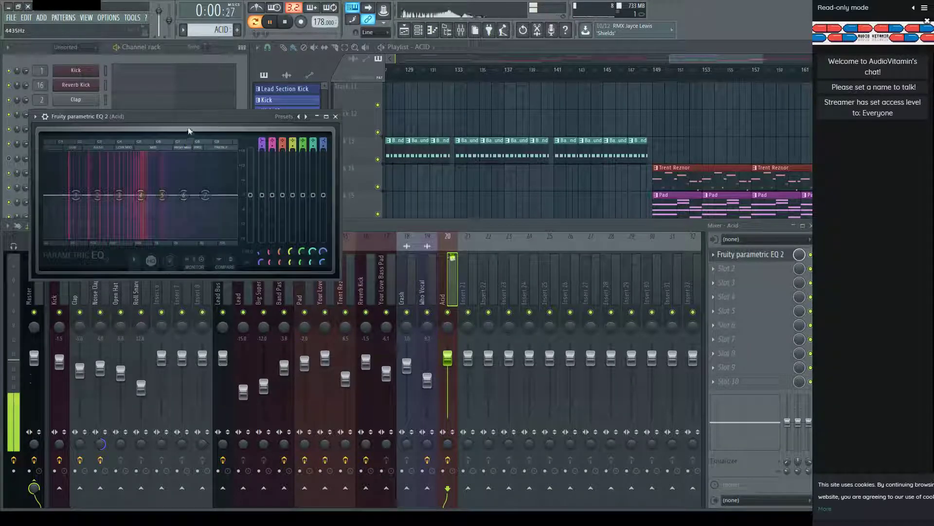
left_click_drag(146, 138, 355, 163)
key("space")
left_click(507, 166)
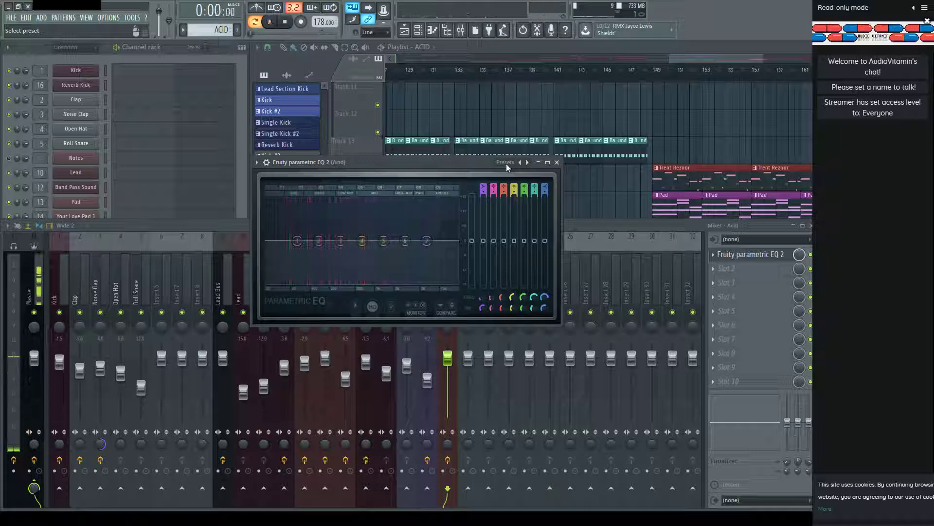
left_click(530, 314)
key("space")
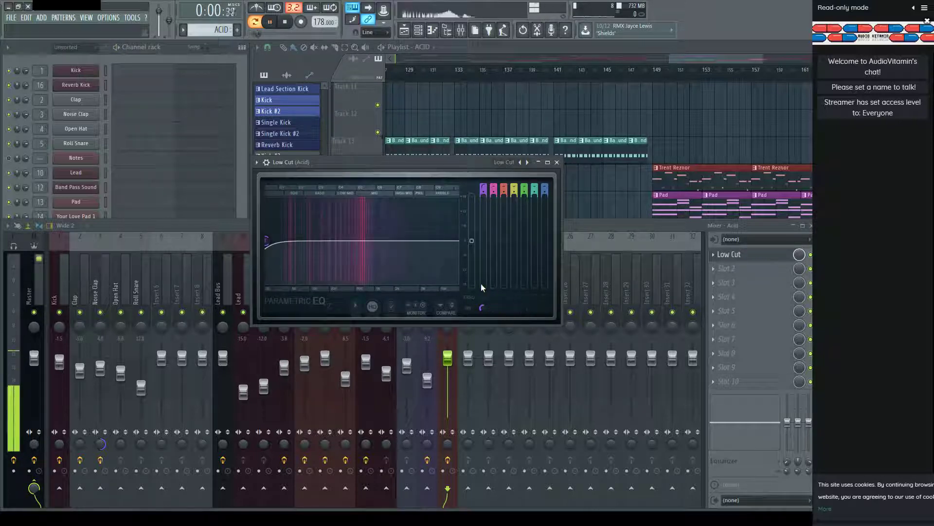
left_click_drag(266, 241, 330, 241)
left_click(557, 162)
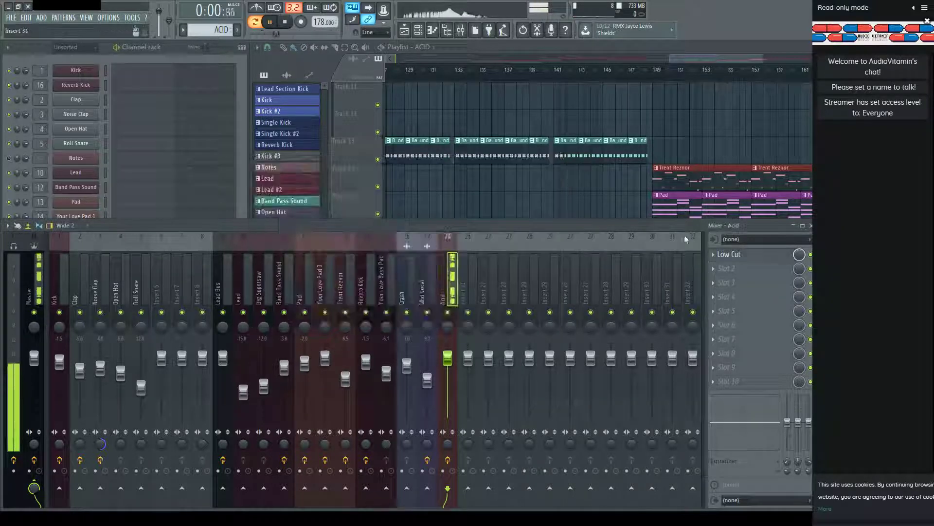
Audition the Acid bass within the full song from bars 141 and 133, and close the mixer.
left_click(557, 73)
key("space")
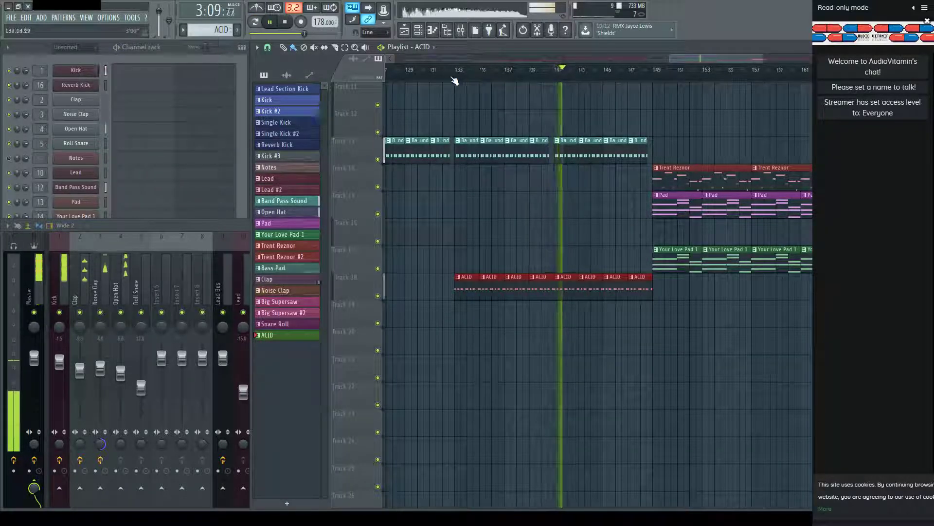
key("space")
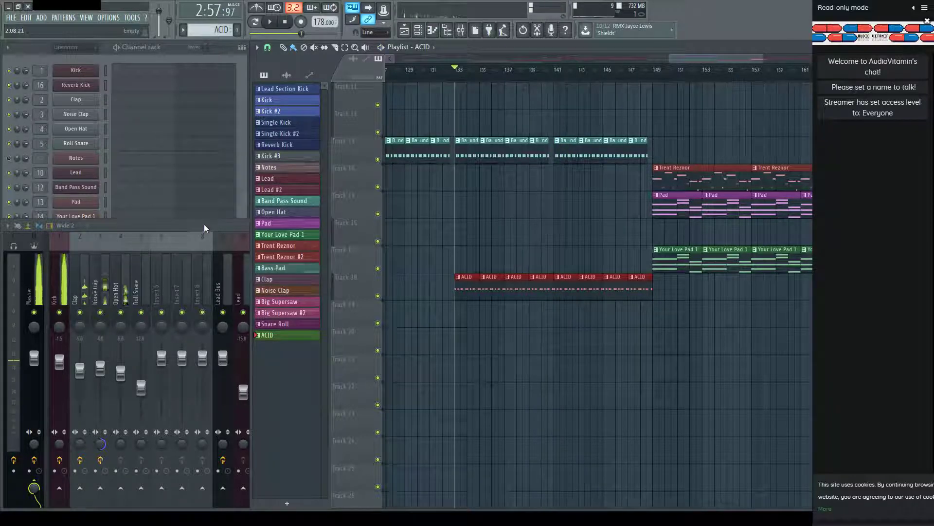
left_click(203, 225)
left_click(811, 225)
key("space")
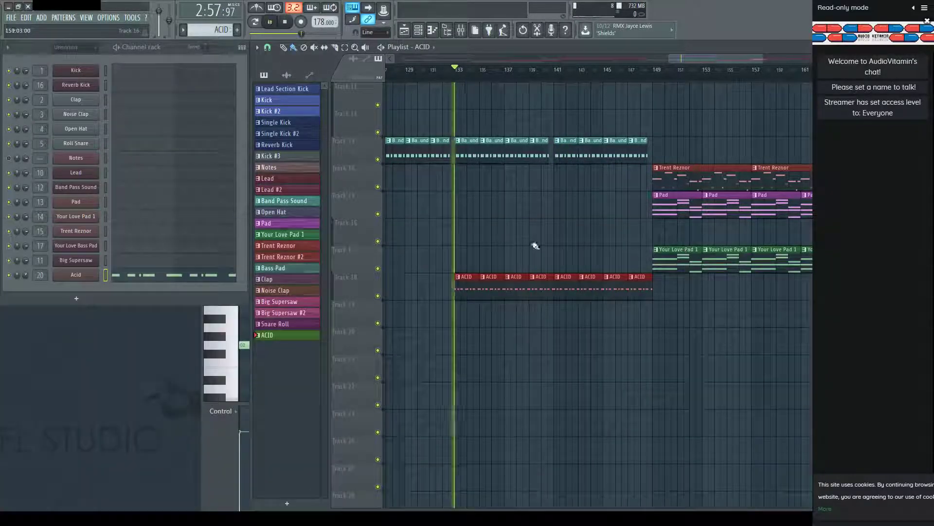
Open the Acid synth and lower the Acid mixer track's fader to -4.5 dB against the full mix.
left_click(75, 275)
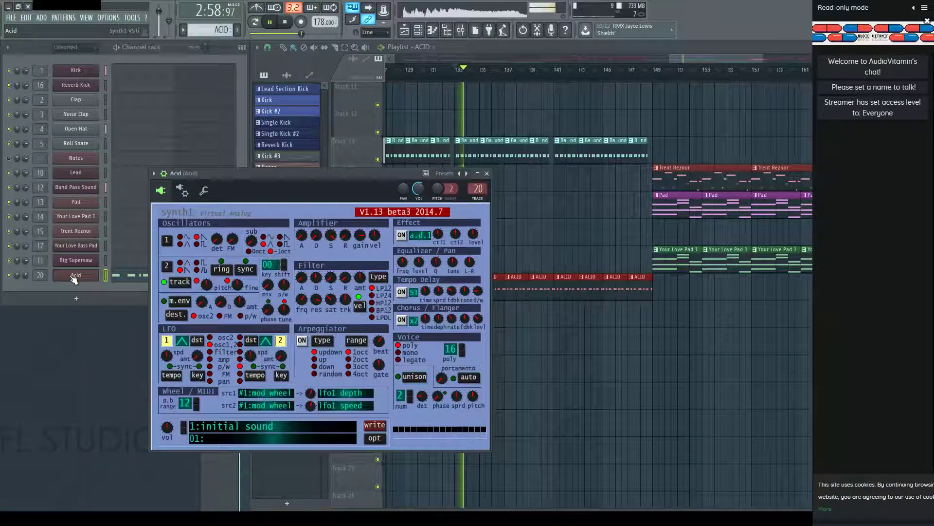
left_click(28, 280)
key("space")
key("F9")
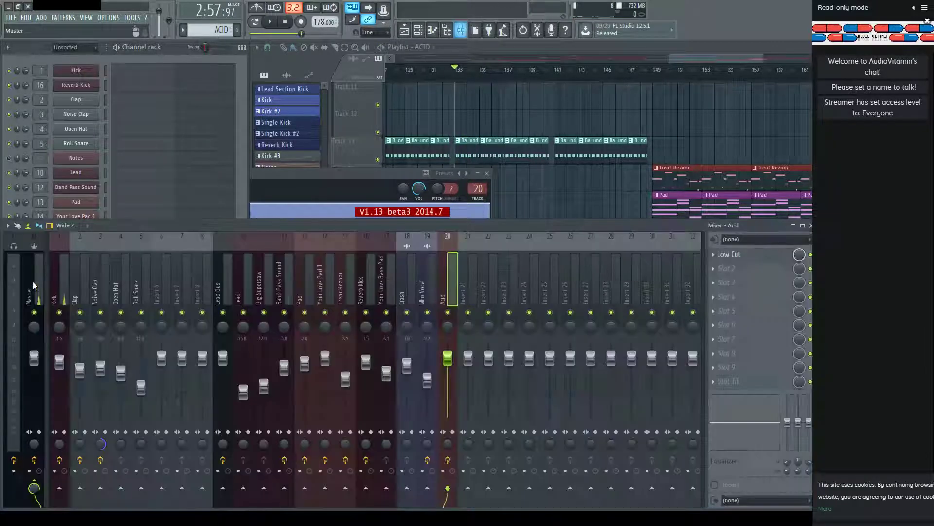
key("space")
left_click_drag(453, 358, 453, 370)
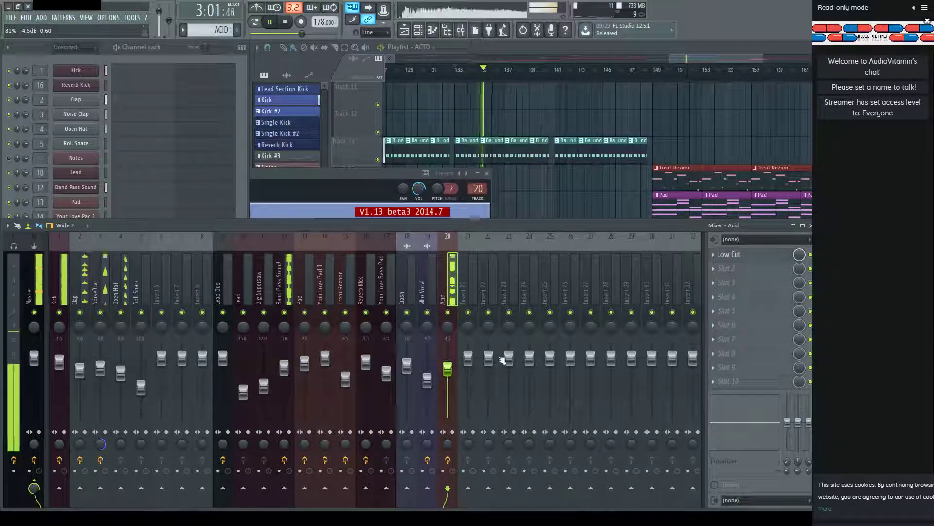
key("F9")
Sweep the Acid synth's filter frequency against the playing mix, trying values between 65 and 79.
key("space")
key("space")
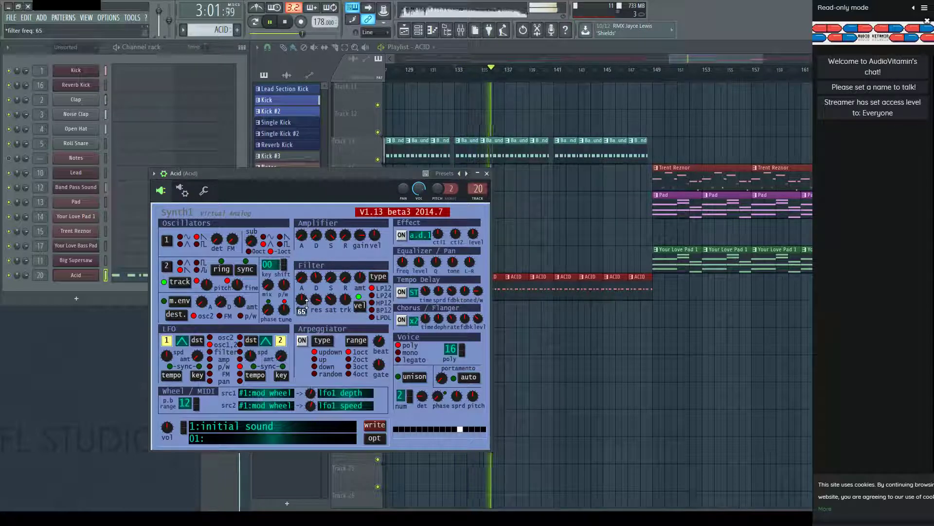
mouse_move(307, 304)
left_mouse_down()
mouse_move(314, 273)
mouse_move(314, 298)
left_mouse_up()
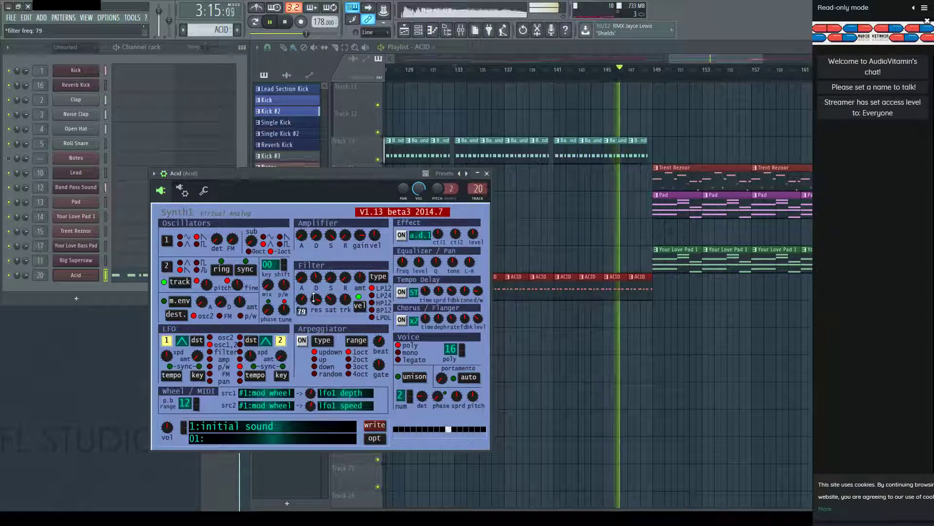
key("space")
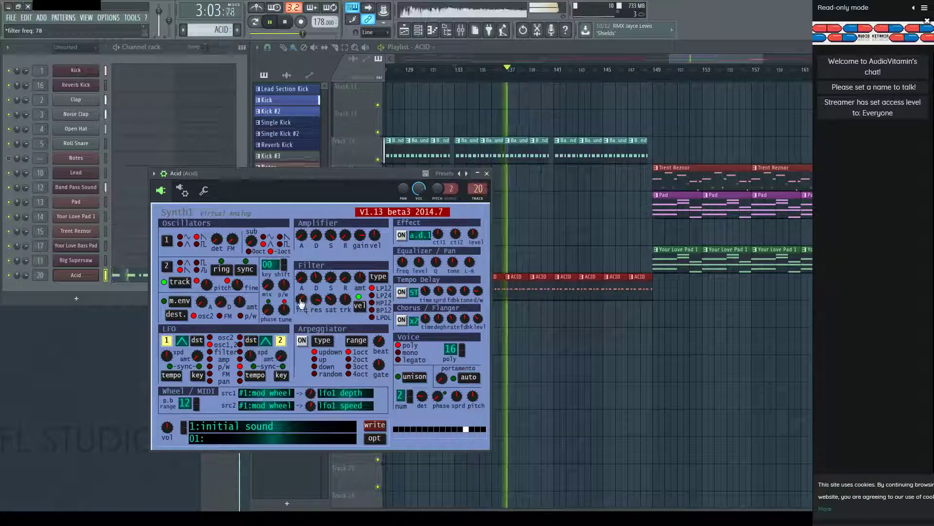
mouse_move(303, 301)
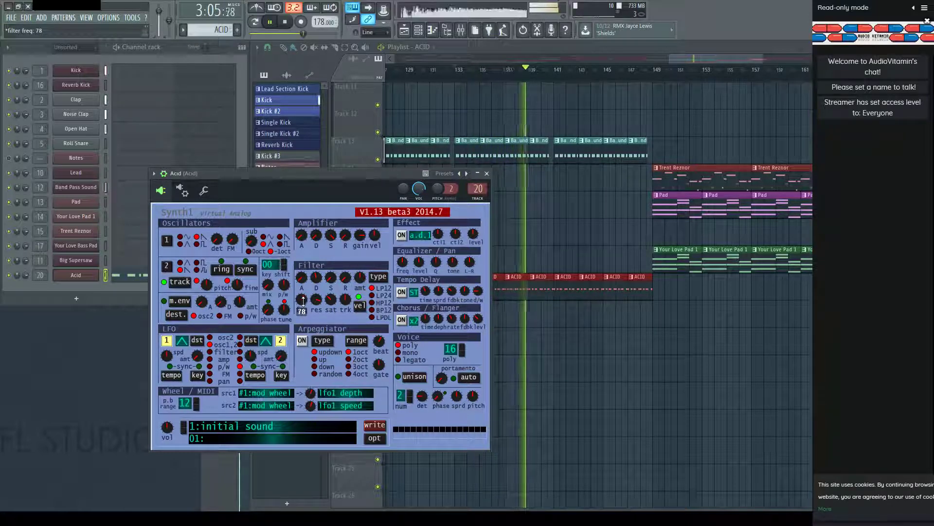
scroll(302, 300, "down", 2)
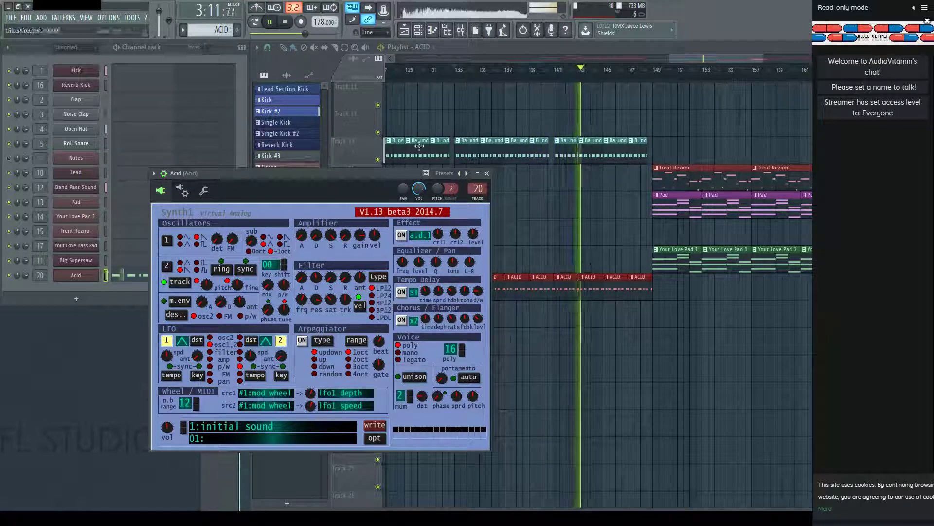
key("space")
Select bars 133 to 148 and create an automation clip there for the Acid synth's filter frequency.
left_click_drag(455, 93, 635, 90)
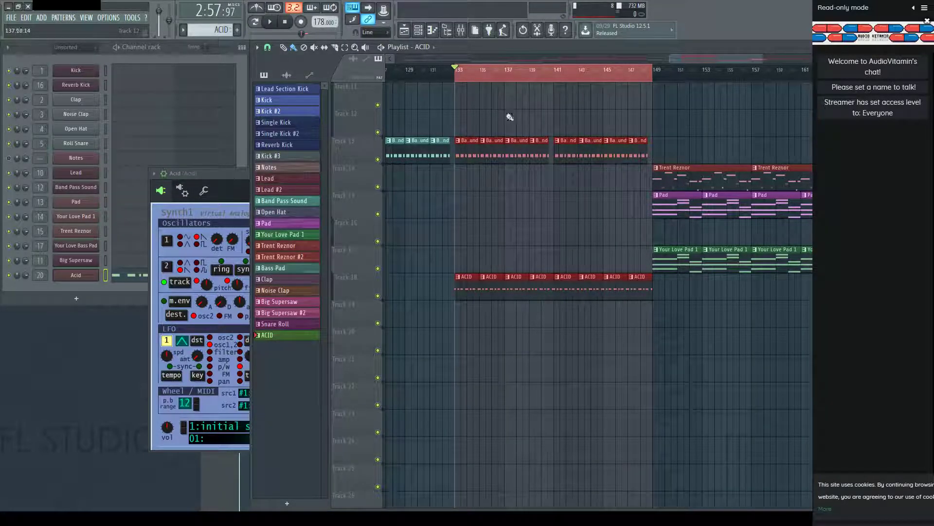
left_click(243, 173)
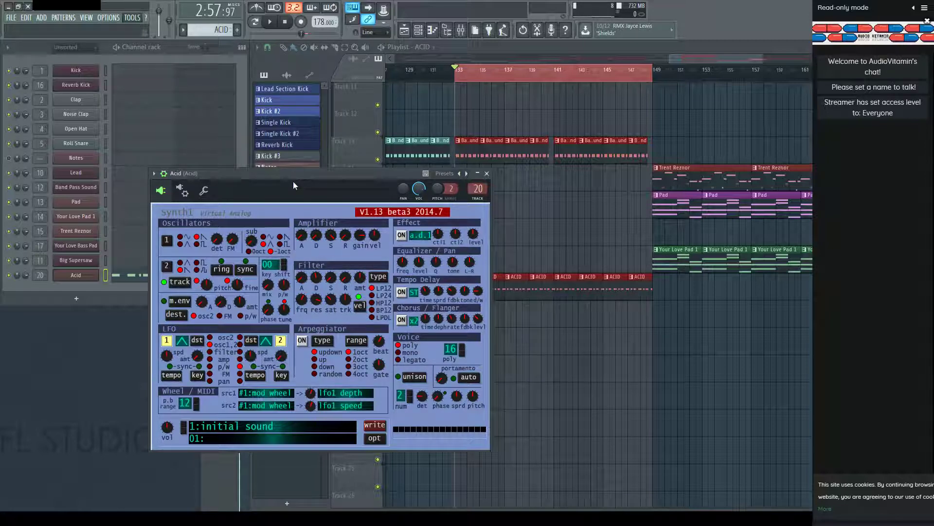
left_click_drag(527, 90, 520, 323)
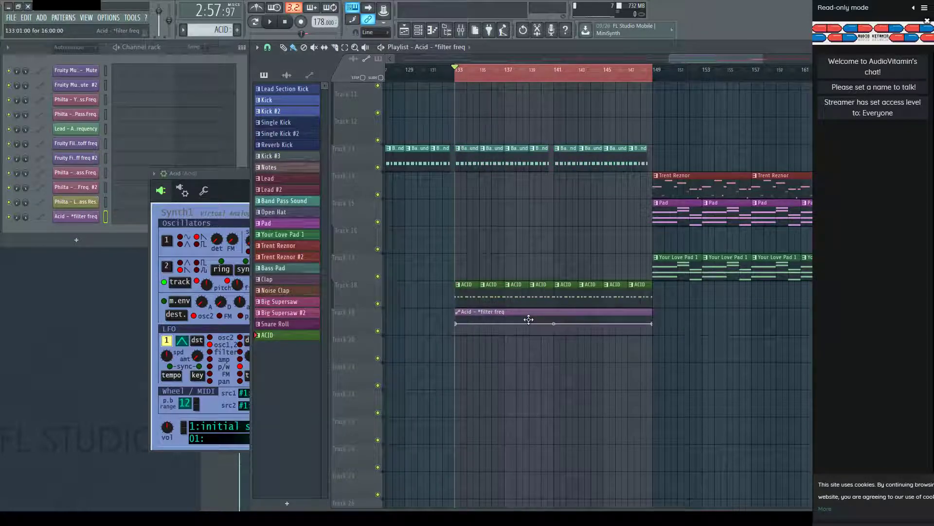
Move the ACID clips and filter automation to Tracks 19 and 20 and name the playlist tracks after their contents.
left_click_drag(684, 308, 466, 337)
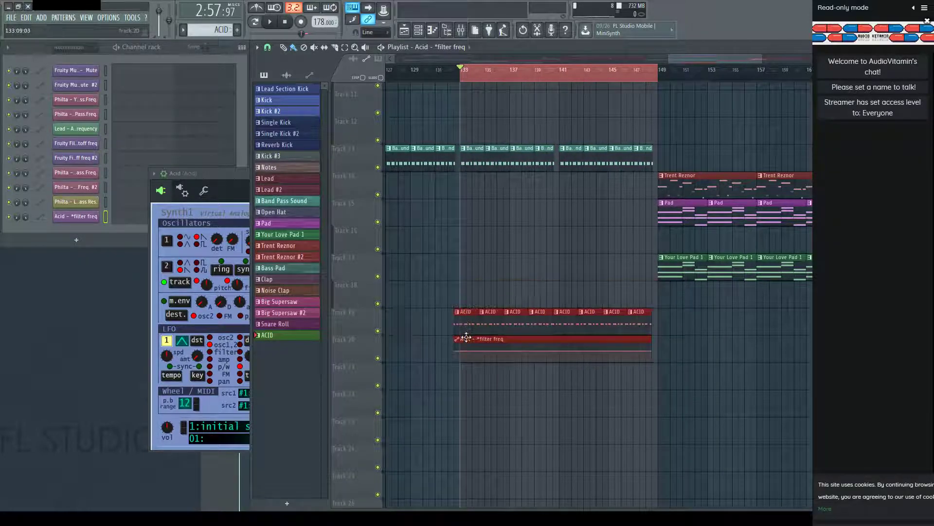
left_click(497, 293)
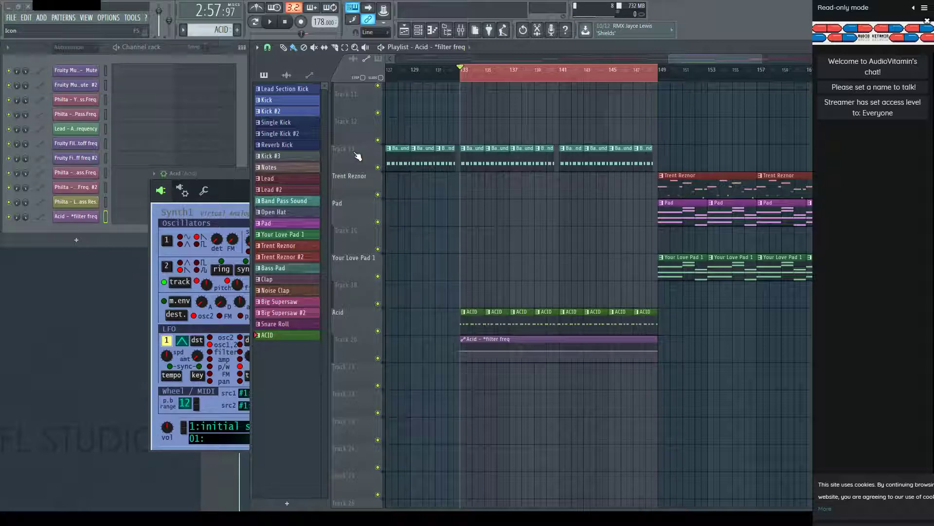
key("space")
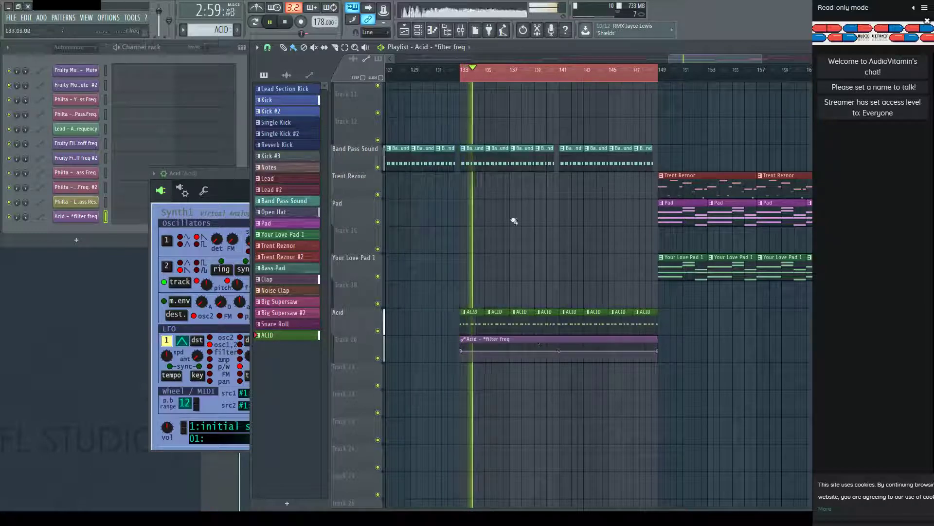
Trim the ends of the ACID clips before bars 141 and 149 to leave short gaps.
scroll(530, 79, "up", 3)
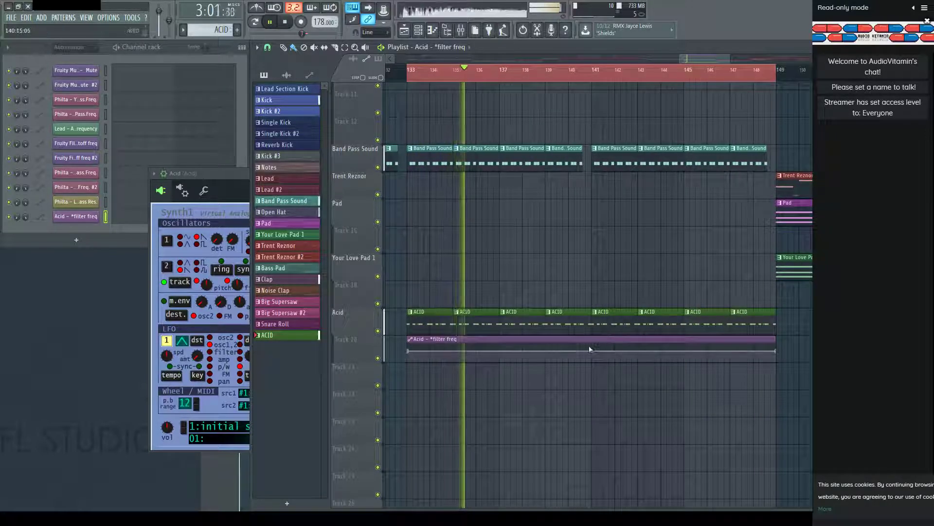
key("space")
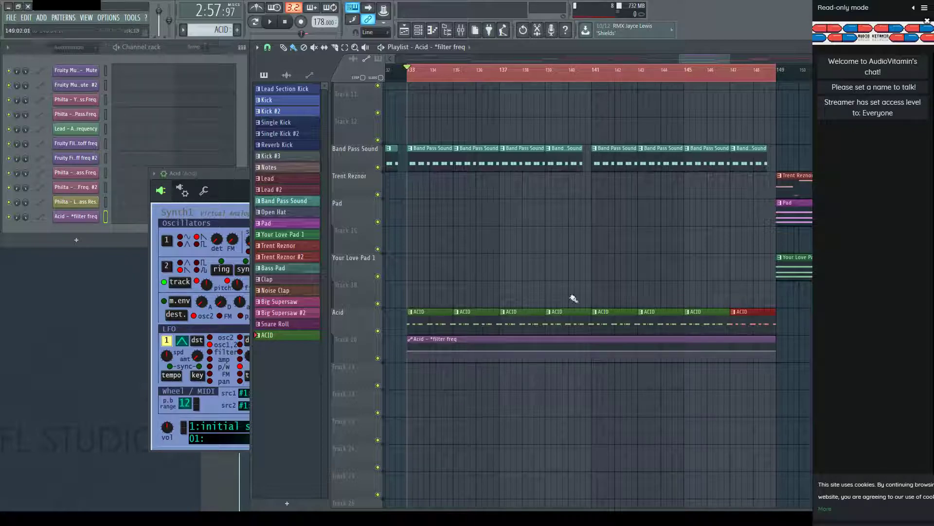
scroll(589, 72, "up", 2)
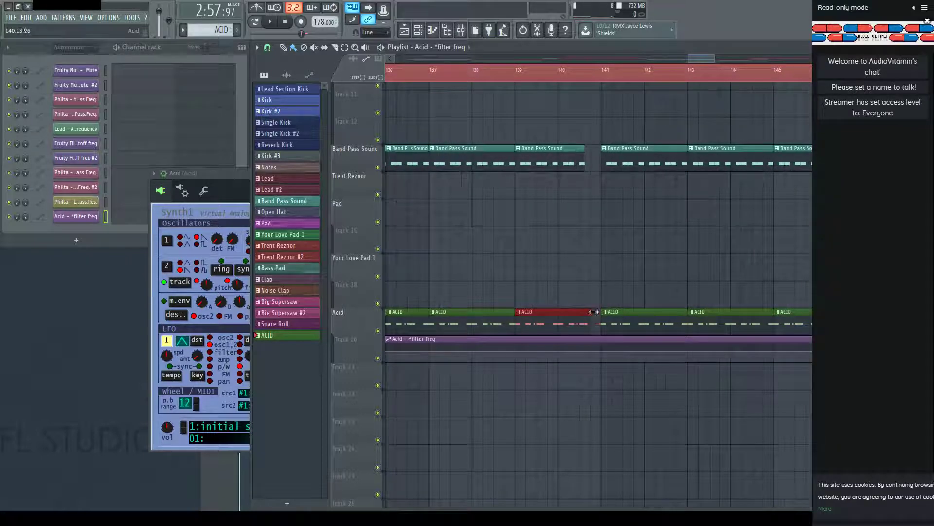
scroll(591, 68, "down", 2)
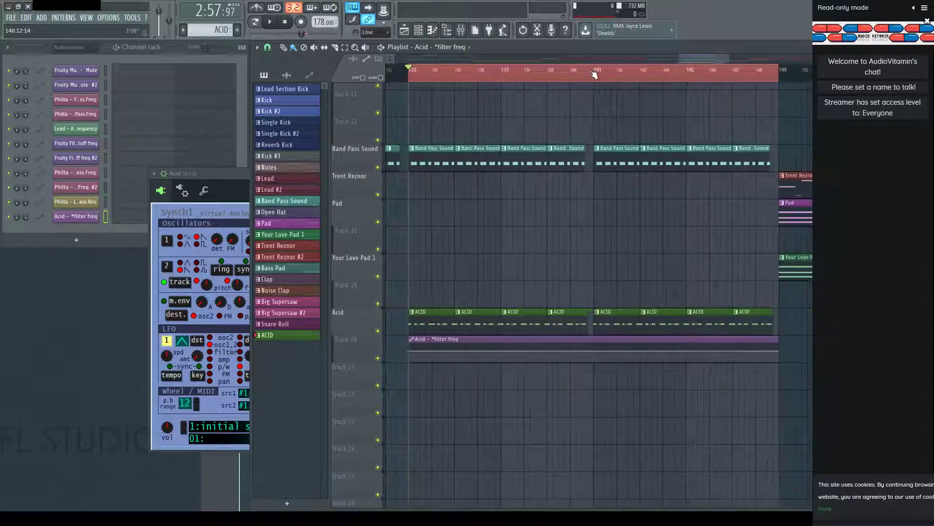
Add filter automation points around bar 141, raise the one at 140:13:00 to 87%, and audition the sweep.
key("space")
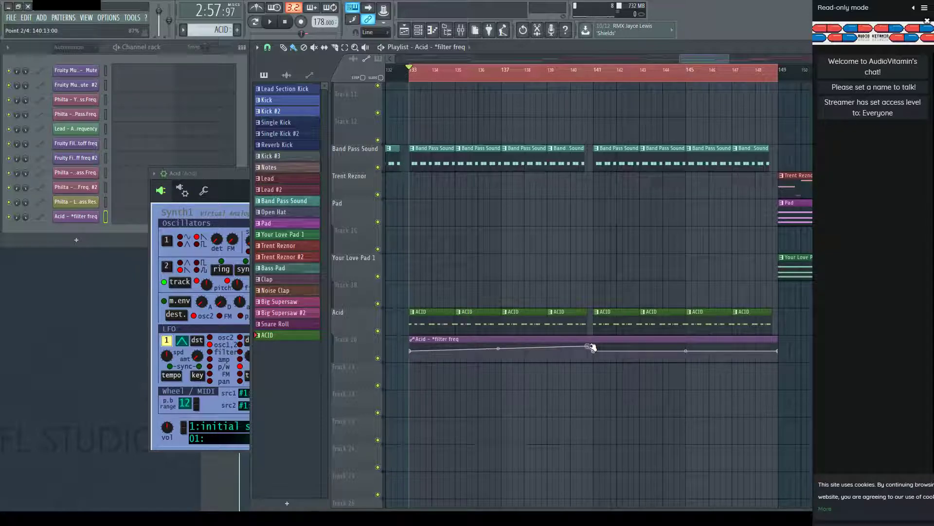
key("space")
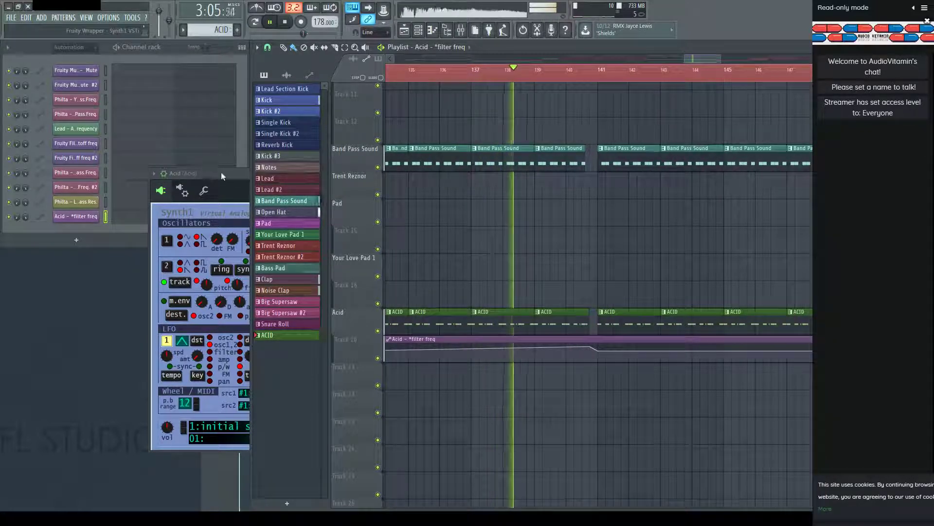
left_click_drag(222, 173, 160, 174)
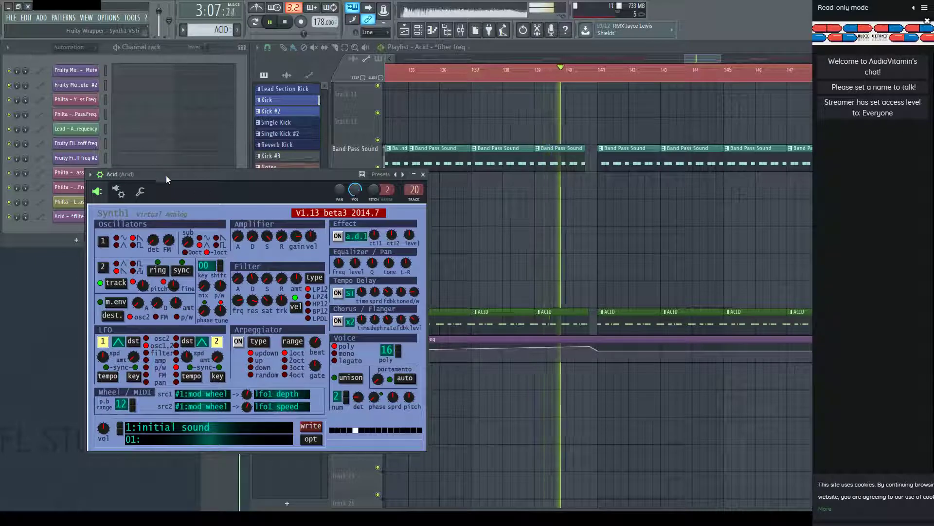
Lower the filter automation point at 140:13:00 to 76% and play the transition from about bar 140.
left_click(592, 347)
key("space")
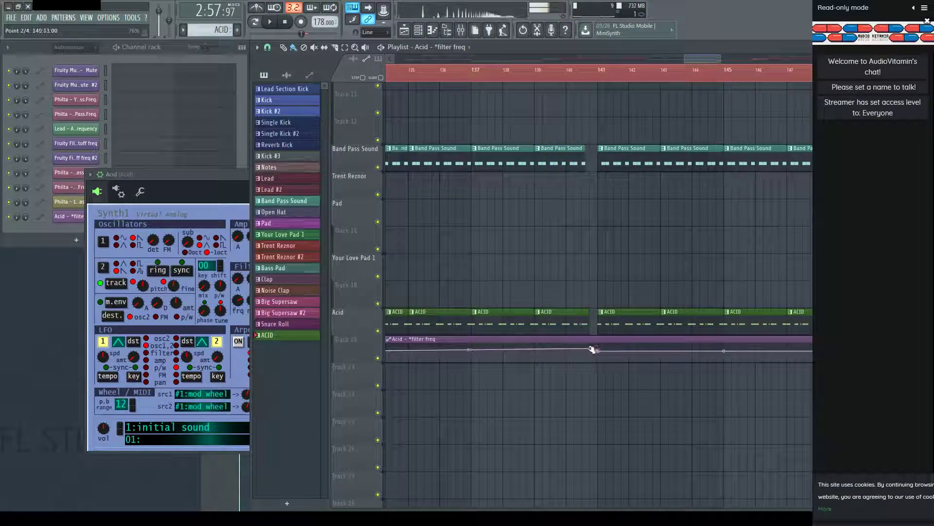
left_click(564, 73)
key("space")
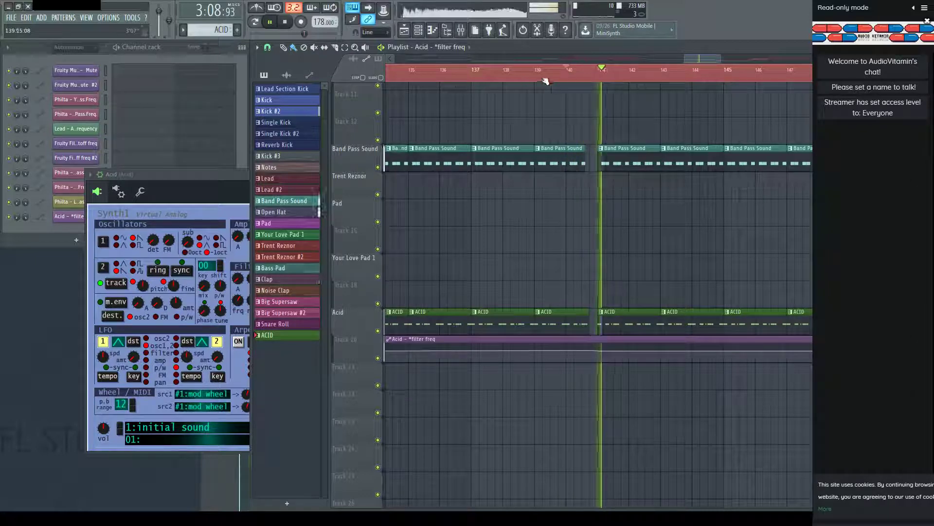
Close the Acid synth window and audition the Acid section again from bar 133.
key("space")
key("space")
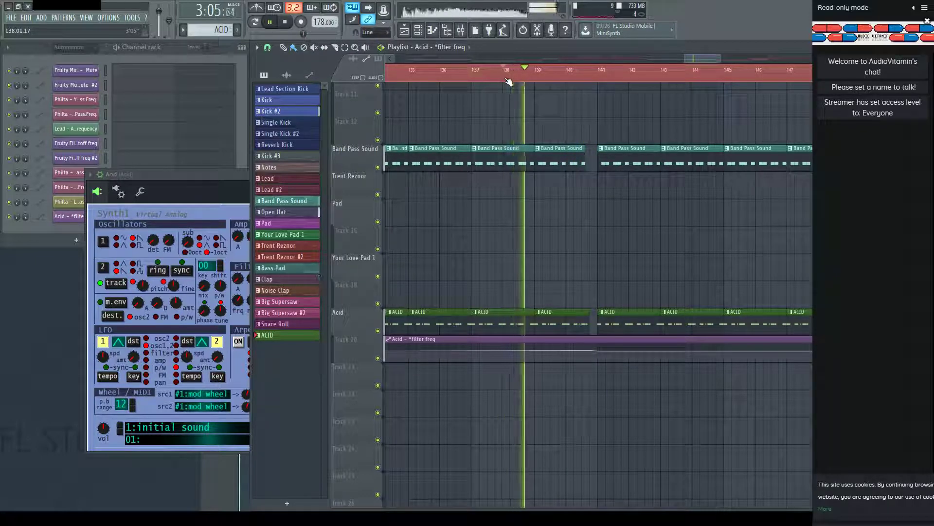
left_click(212, 176)
left_click(423, 174)
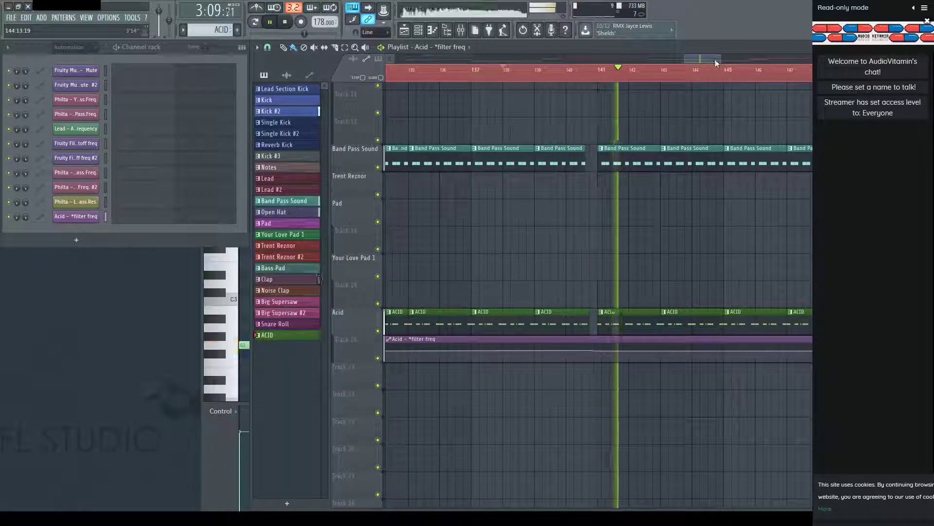
left_click_drag(718, 58, 702, 62)
left_click(546, 79)
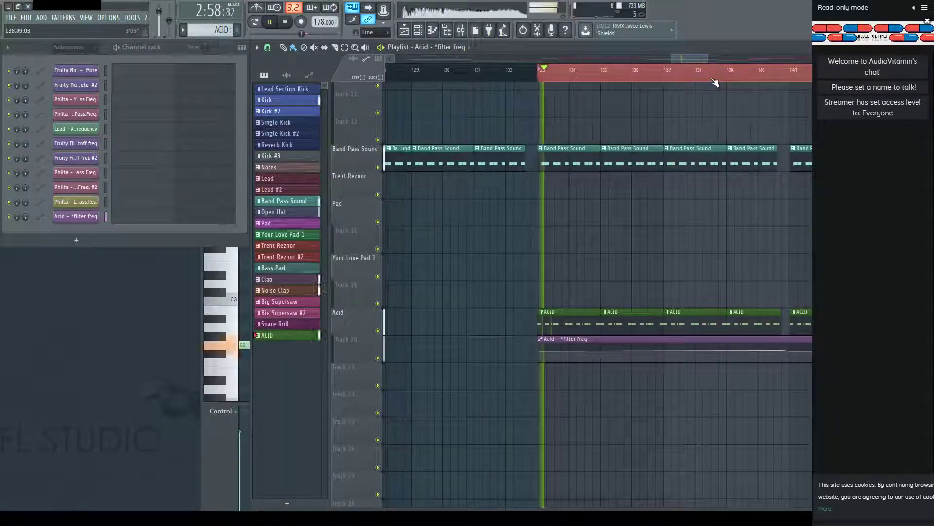
left_click_drag(687, 59, 694, 60)
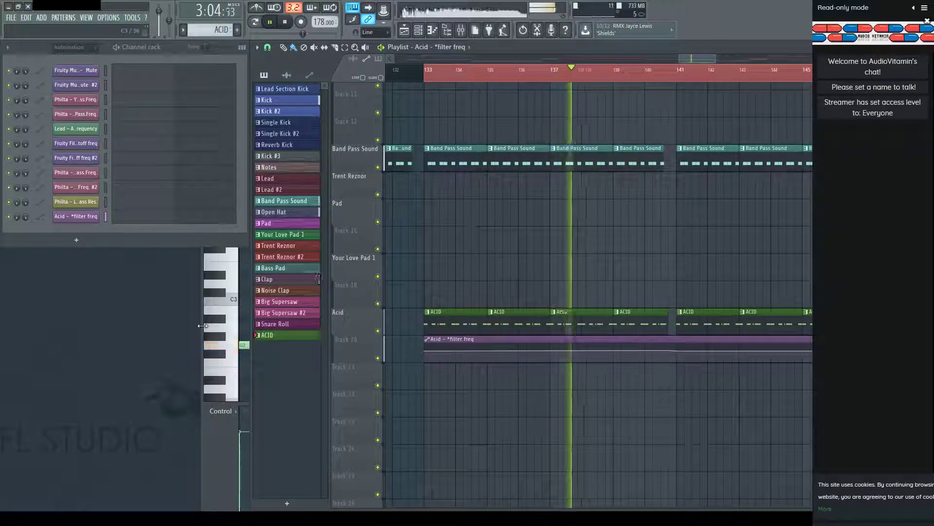
Show the Unsorted channels, reopen the Acid synth, and set filter saturation to 51 and filter amount to 3 during playback.
left_click(80, 46)
left_click(77, 86)
left_click(84, 279)
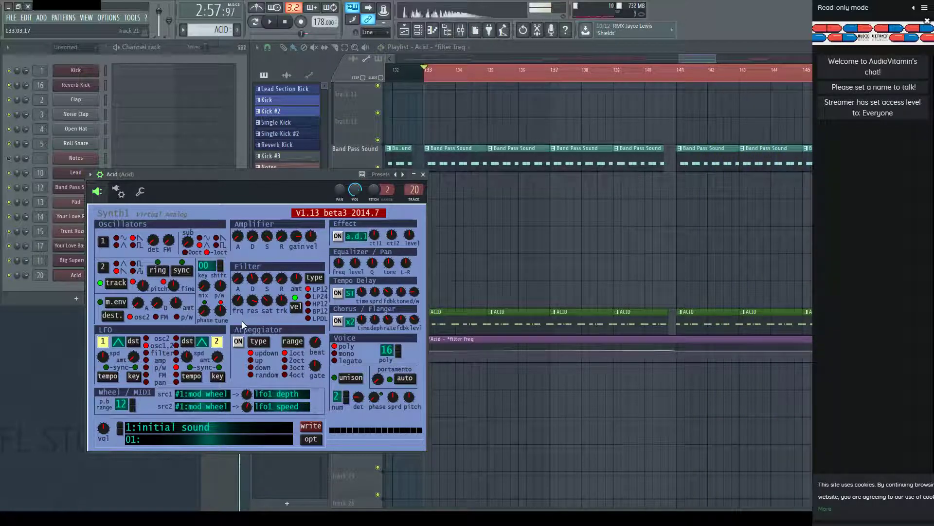
mouse_move(265, 299)
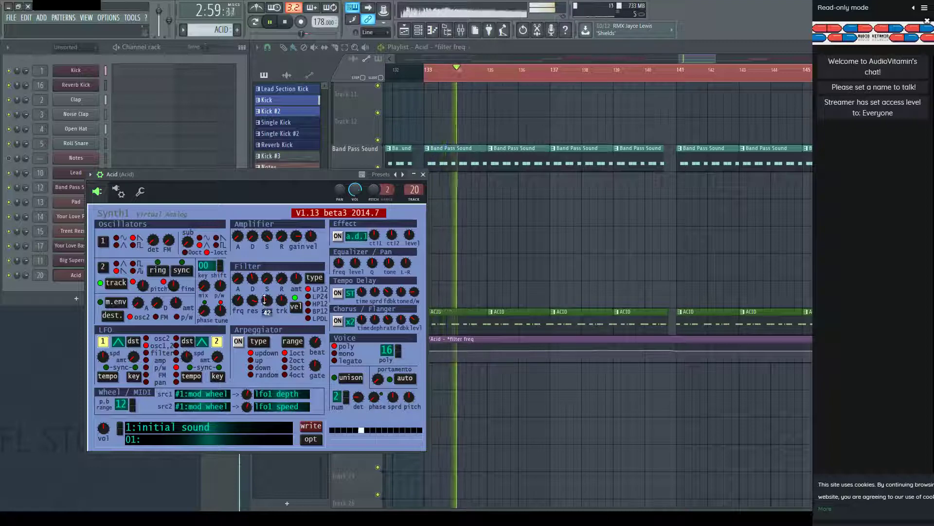
mouse_move(264, 299)
left_mouse_down()
mouse_move(271, 279)
mouse_move(269, 294)
left_mouse_up()
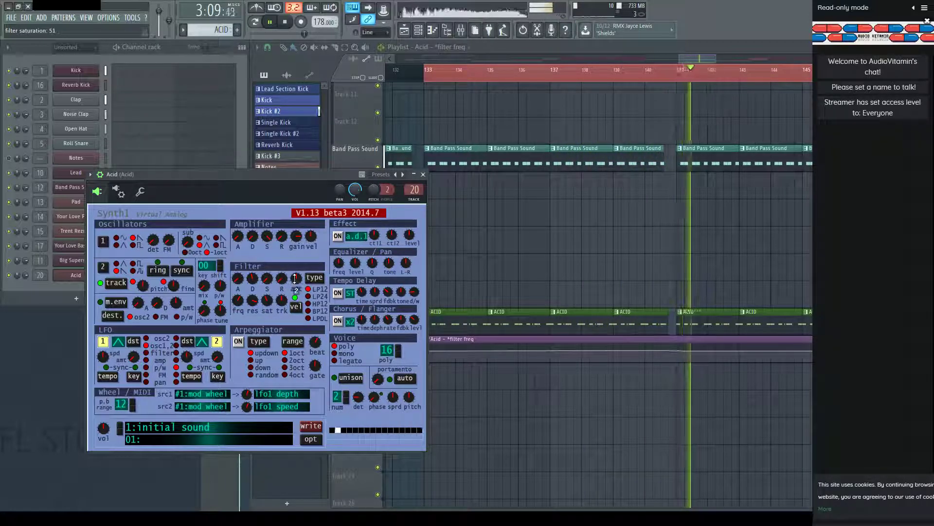
mouse_move(295, 279)
left_click_drag(295, 278, 296, 278)
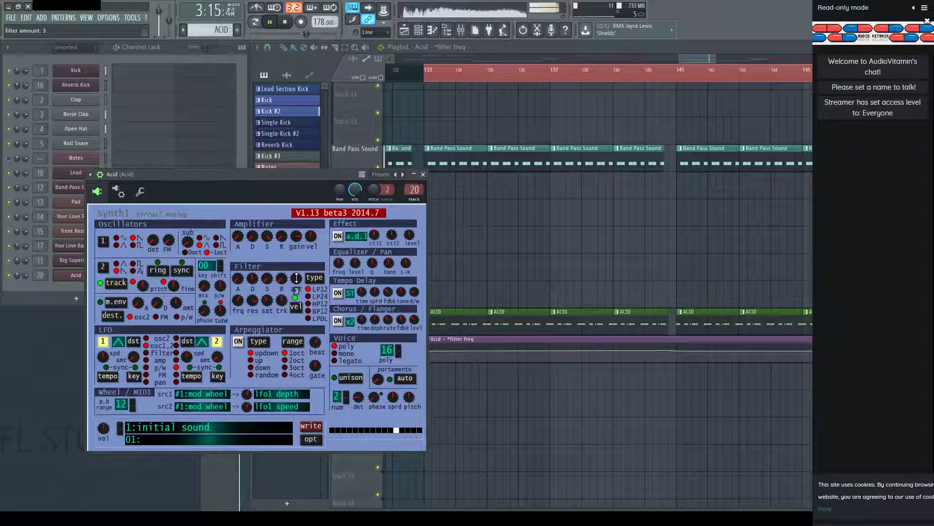
Audition bars 133 to 148 from the start, then solo the Acid track and listen to it alone.
left_click_drag(713, 58, 562, 96)
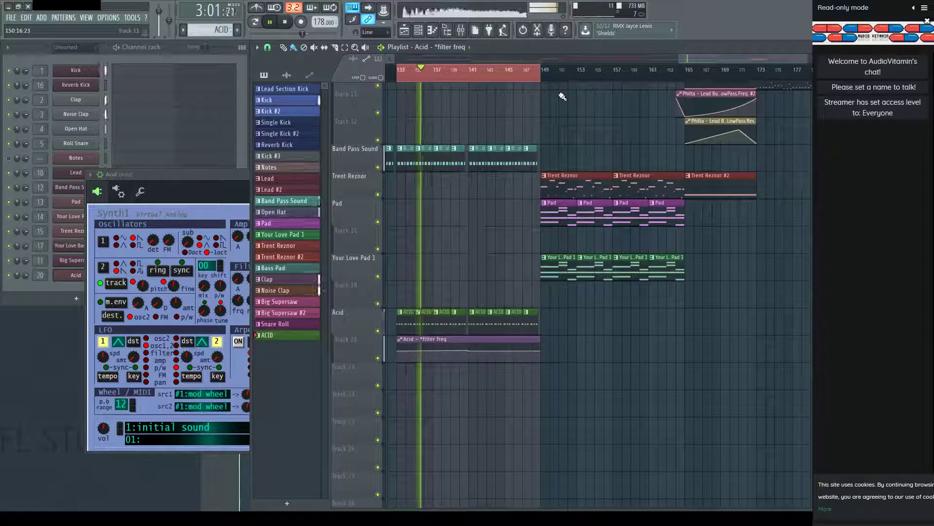
key("space")
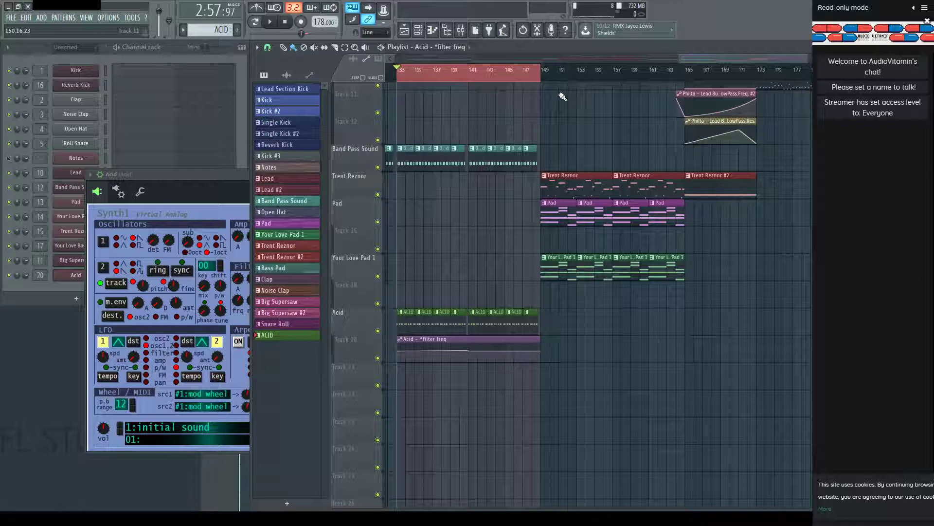
key("space")
left_click(199, 177)
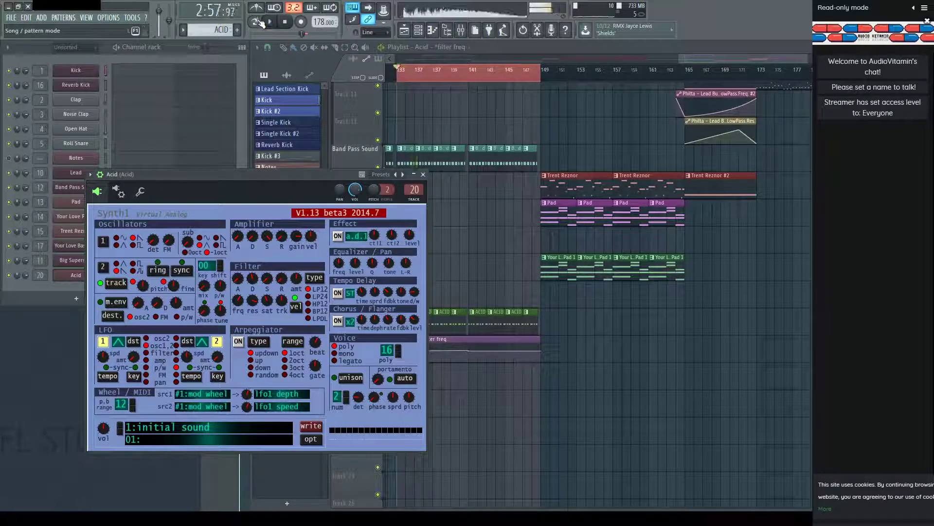
left_click(702, 61)
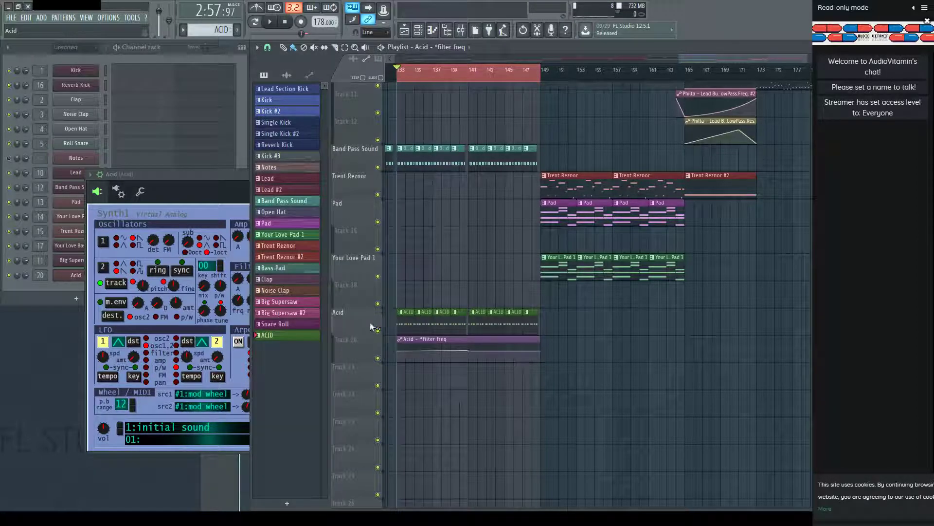
right_click(380, 332)
key("space")
left_click(225, 178)
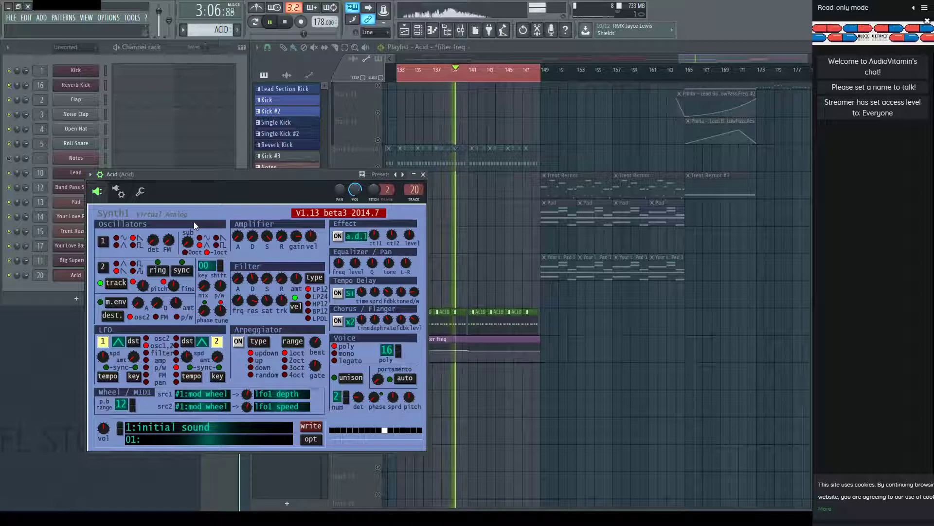
left_click(267, 29)
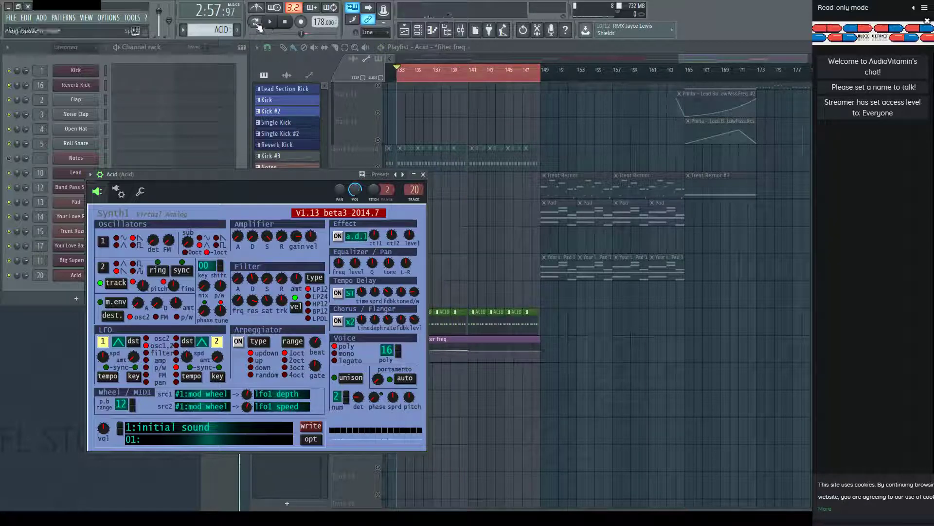
Unsolo the Acid track to replay the full mix, then solo it again for comparison.
left_click_drag(338, 178, 283, 177)
key("space")
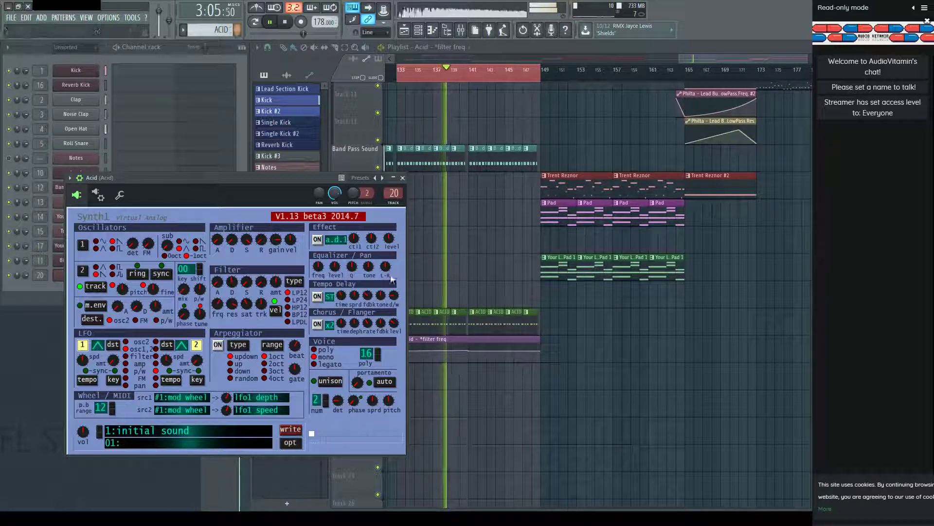
left_click(706, 64)
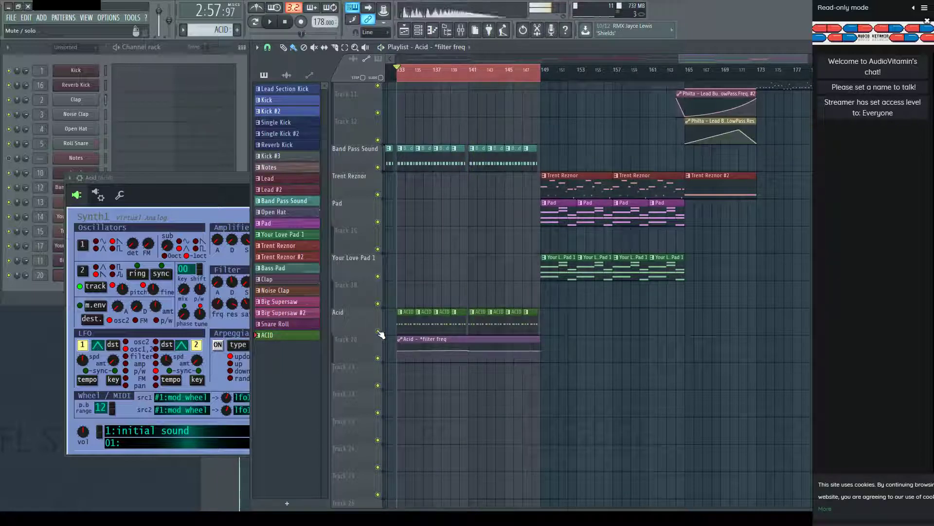
right_click(378, 332)
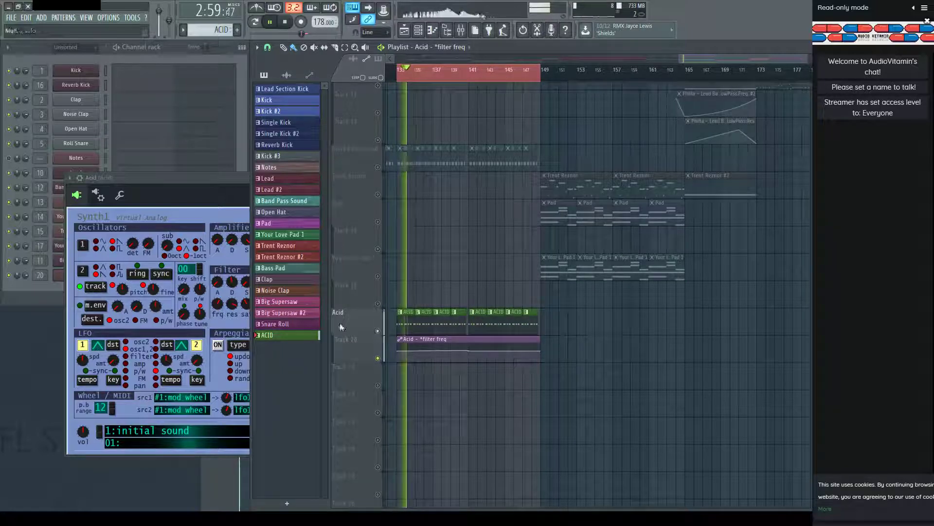
left_click(377, 331)
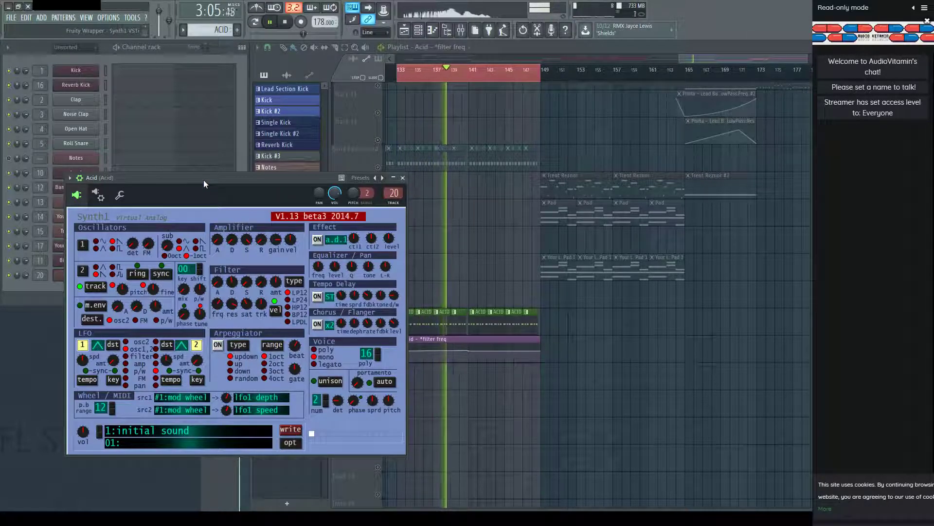
Close the Acid synth, unsolo the Acid track, and open the ACID pattern in the piano roll.
left_click(402, 178)
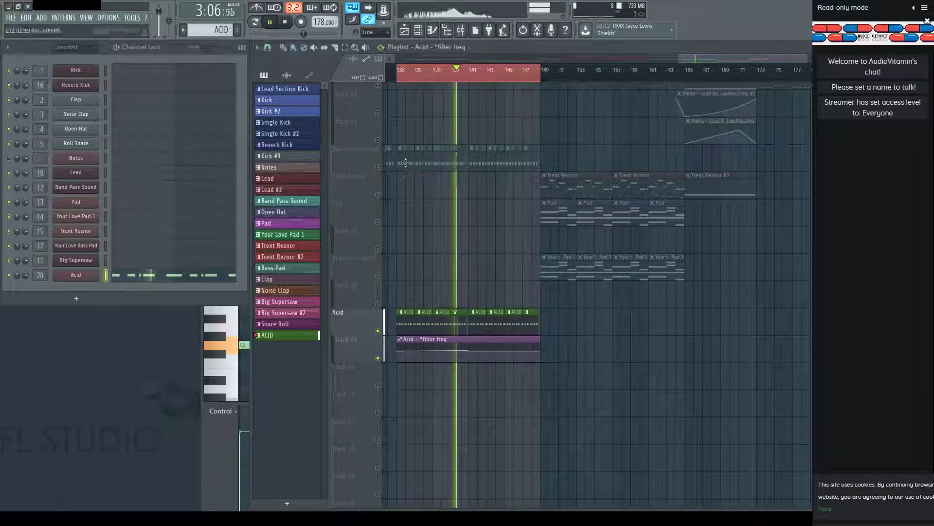
double_click(417, 80)
key("space")
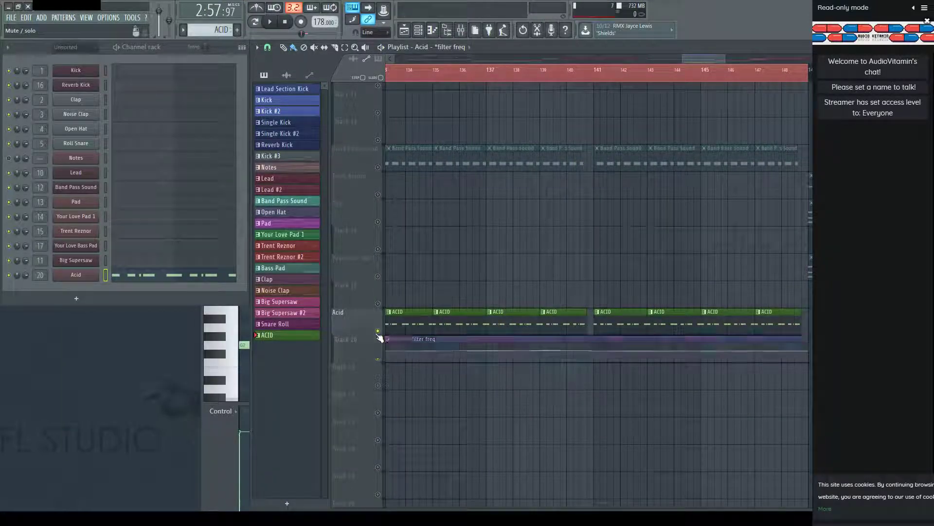
left_click(170, 274)
key("space")
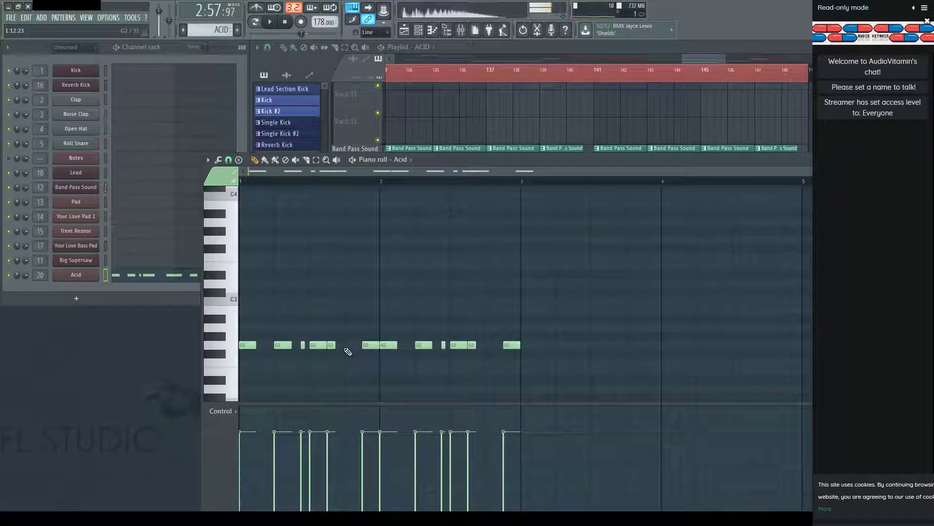
Try an extra short G2 note on step 13 of both ACID pattern bars, then delete both notes.
key("space")
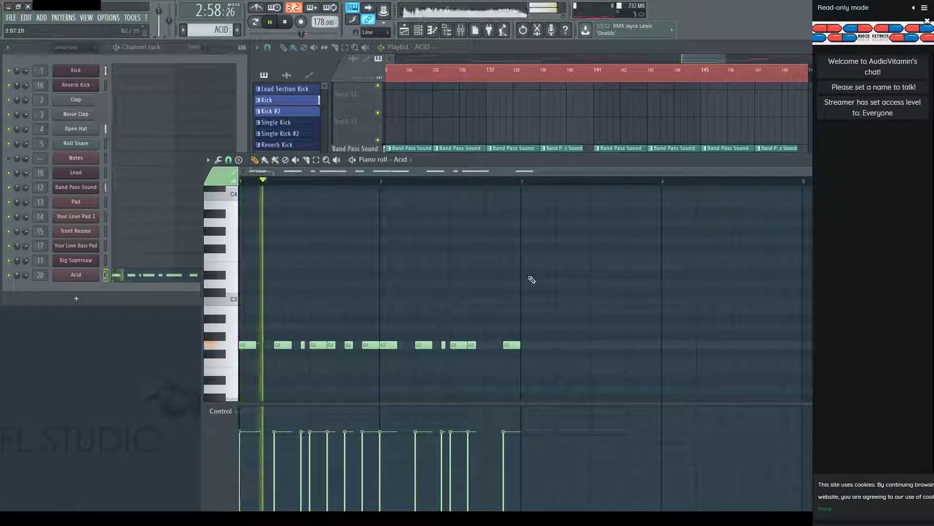
left_click(487, 347)
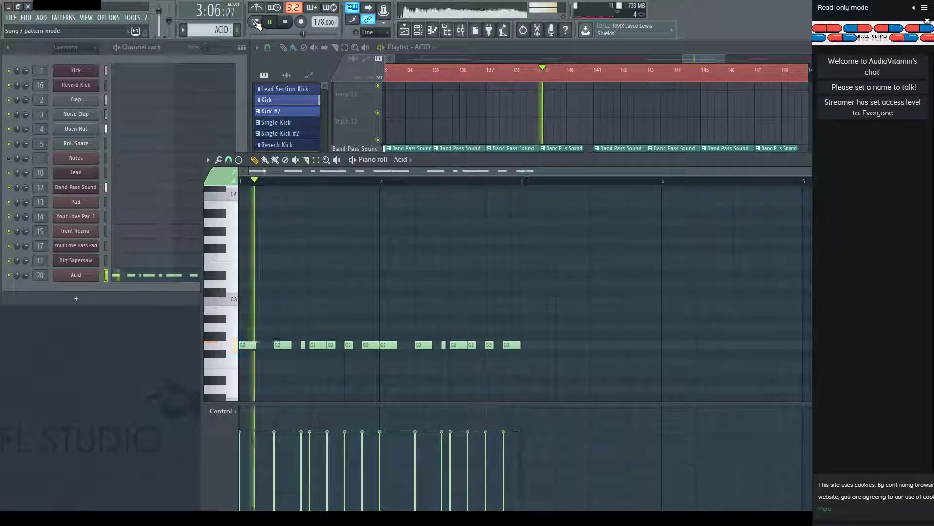
right_click(349, 344)
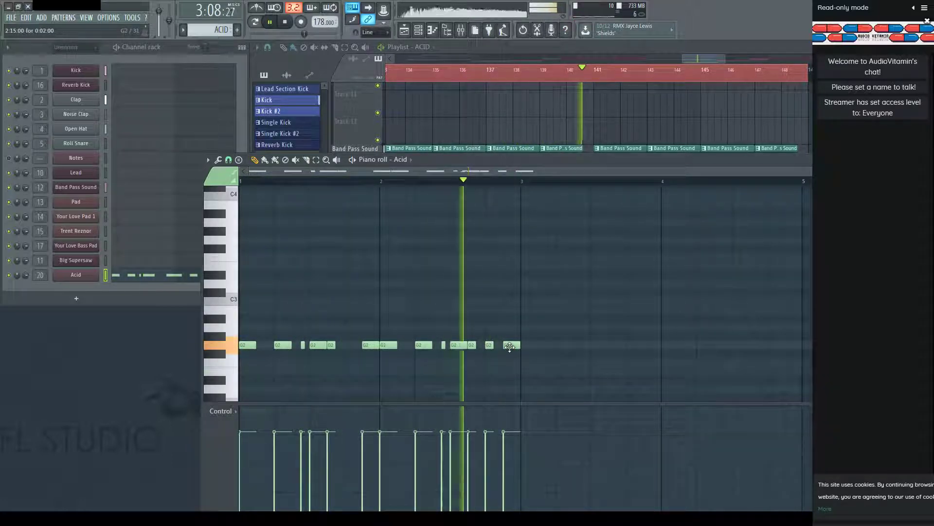
right_click(489, 345)
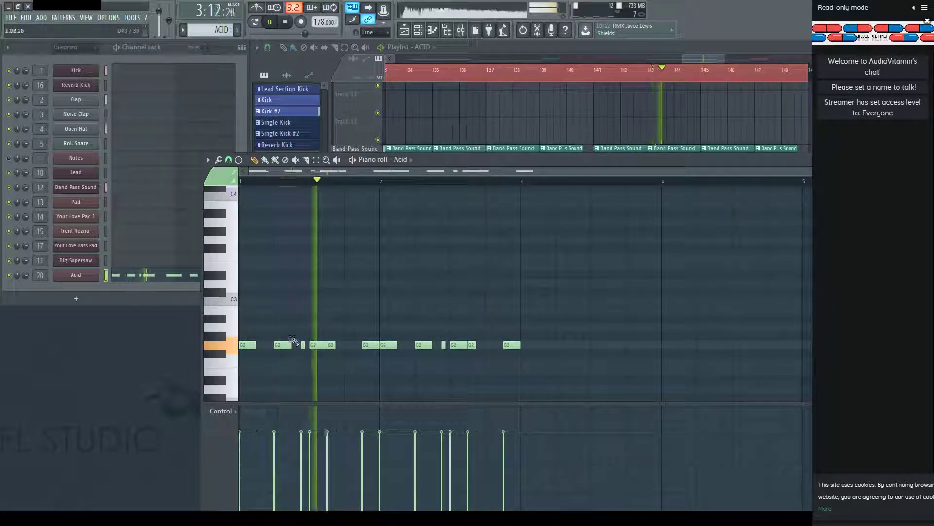
Replace the last G2 note of each ACID bar with two short notes on steps 15 and 16, and audition the section.
key("space")
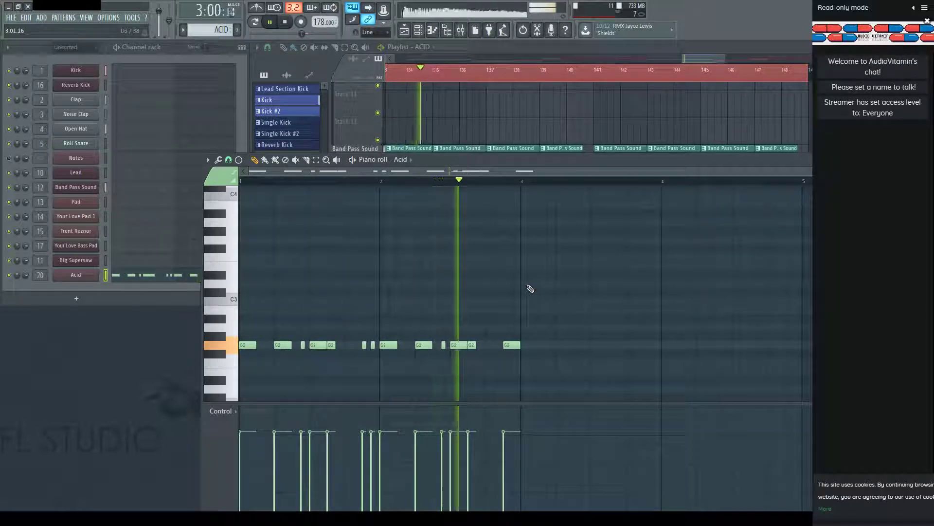
left_click_drag(520, 344, 508, 346)
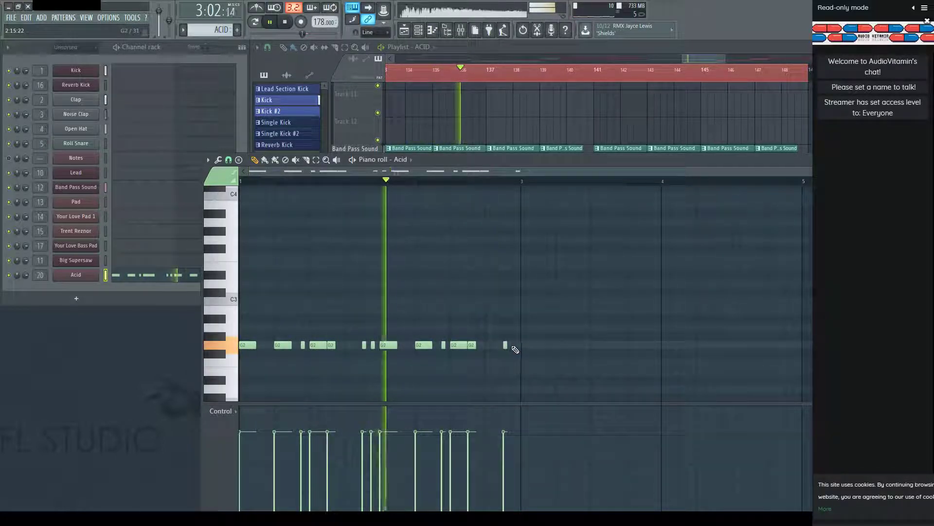
left_click(514, 345)
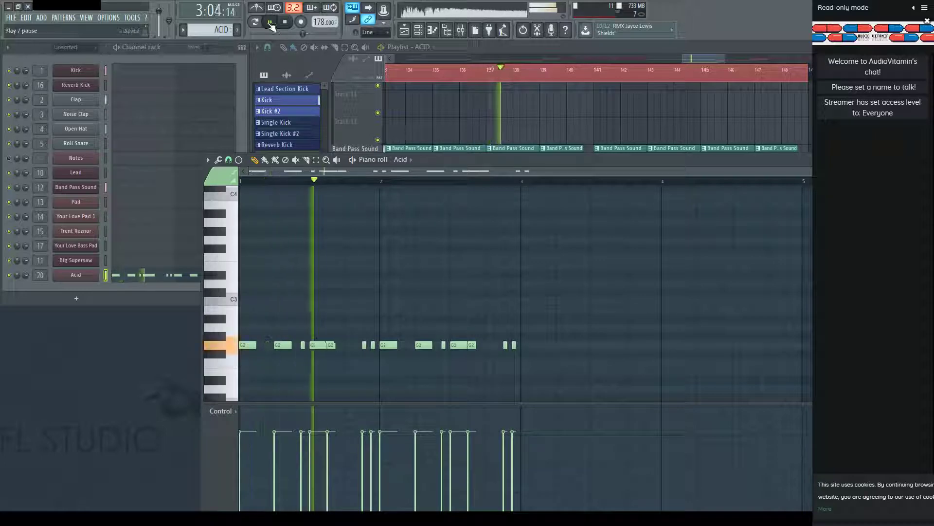
left_click(604, 86)
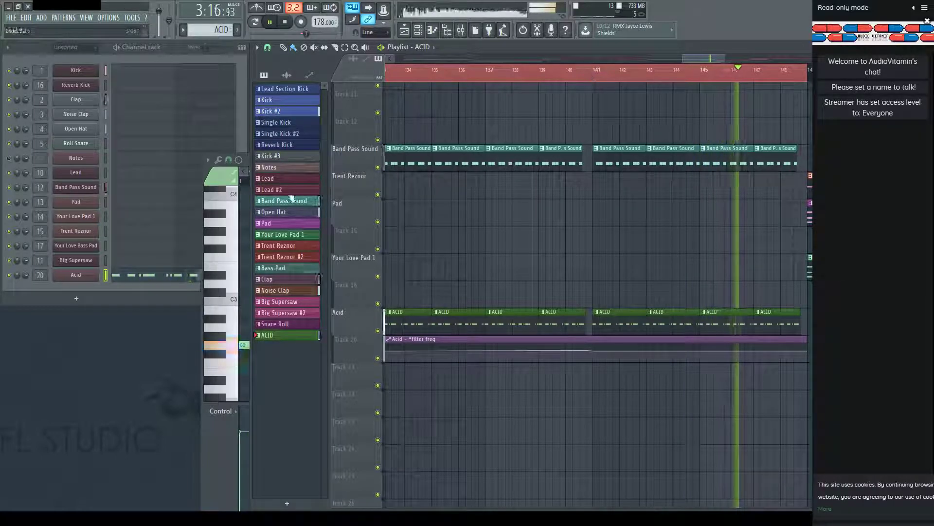
key("space")
In both ACID bars, lengthen the G2 note on step 11 to two steps, shorten the step 9 note to one, and audition.
left_click(225, 309)
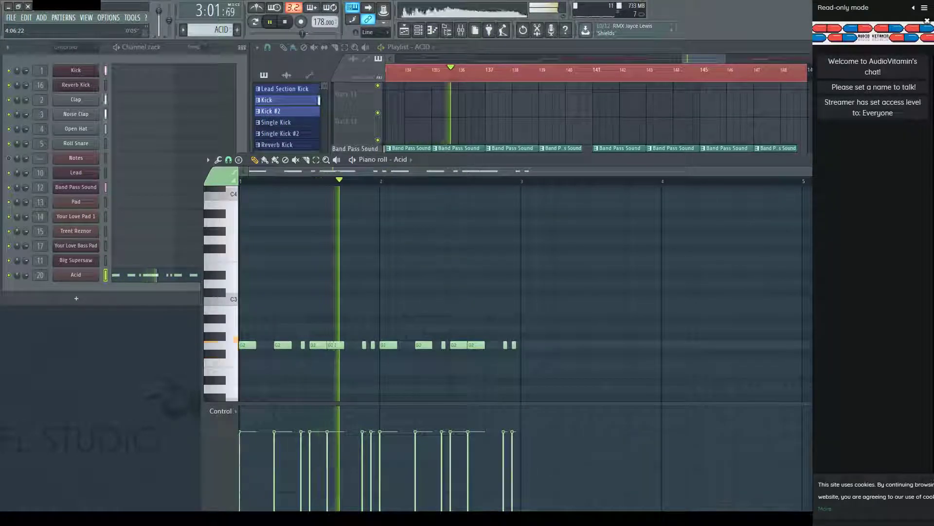
left_click(458, 323, "ctrl")
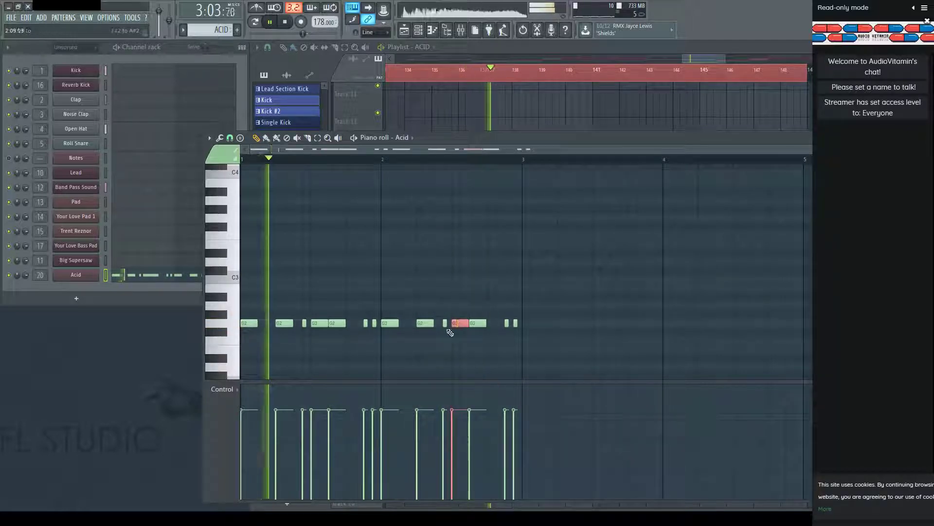
left_click(305, 323, "ctrl")
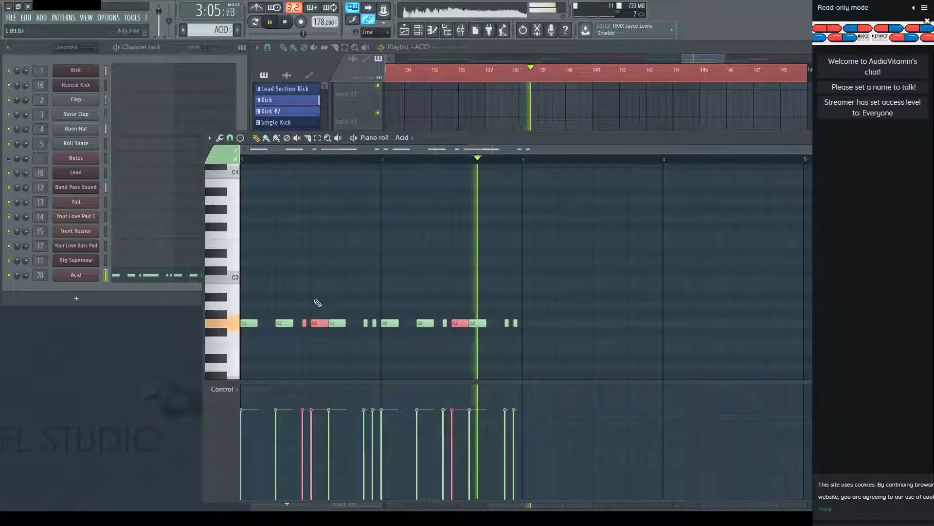
left_click(329, 305)
left_click(321, 323, "ctrl")
key("space")
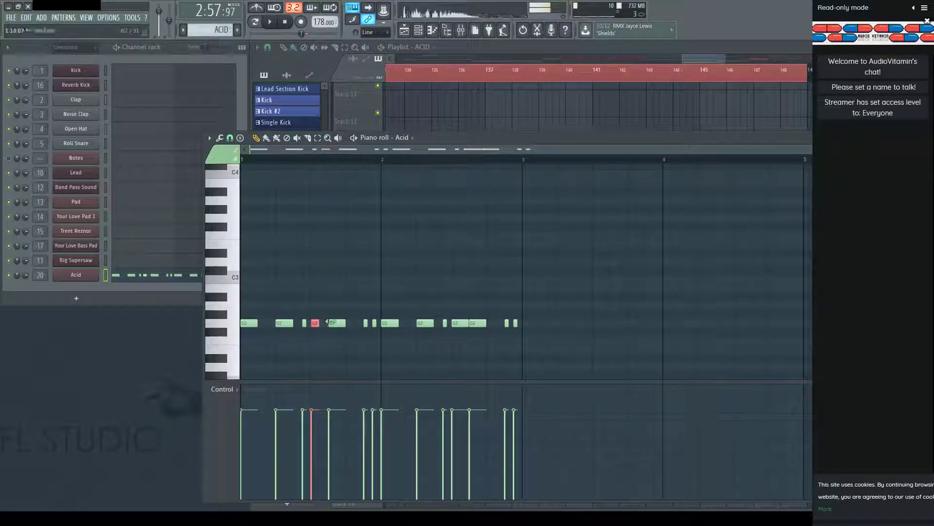
key("space")
left_click(516, 316)
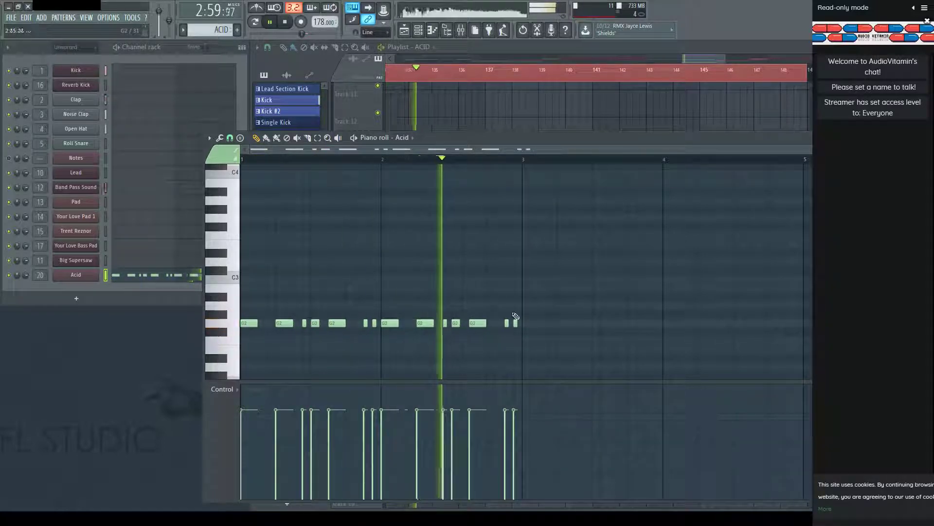
left_click(653, 116)
key("space")
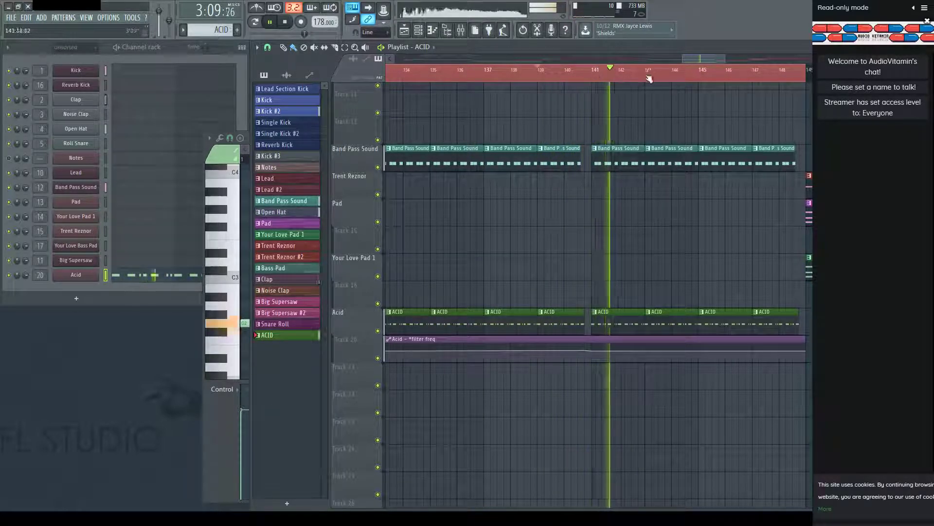
Raise the Acid filter frequency automation point just before bar 149, then audition the transition into the next section.
scroll(652, 78, "down", 2)
scroll(651, 77, "up", 2)
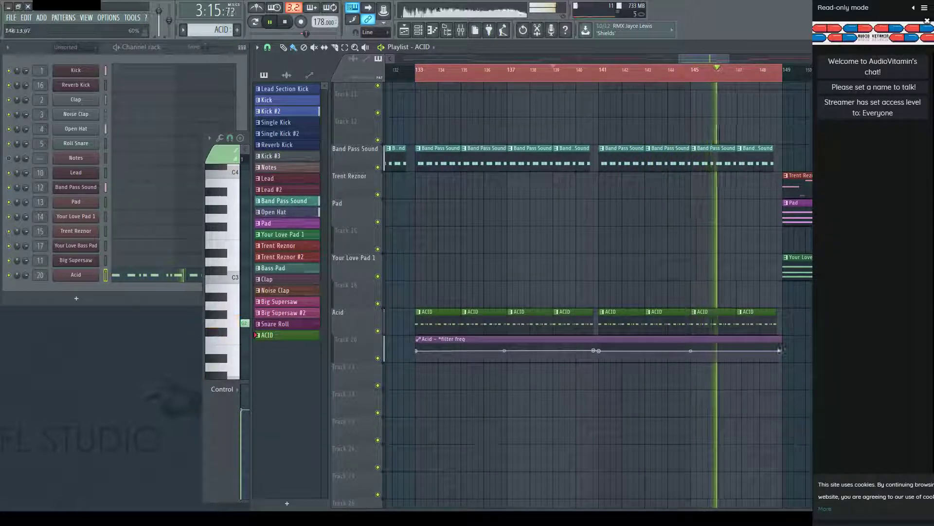
key("space")
left_click_drag(781, 350, 780, 348)
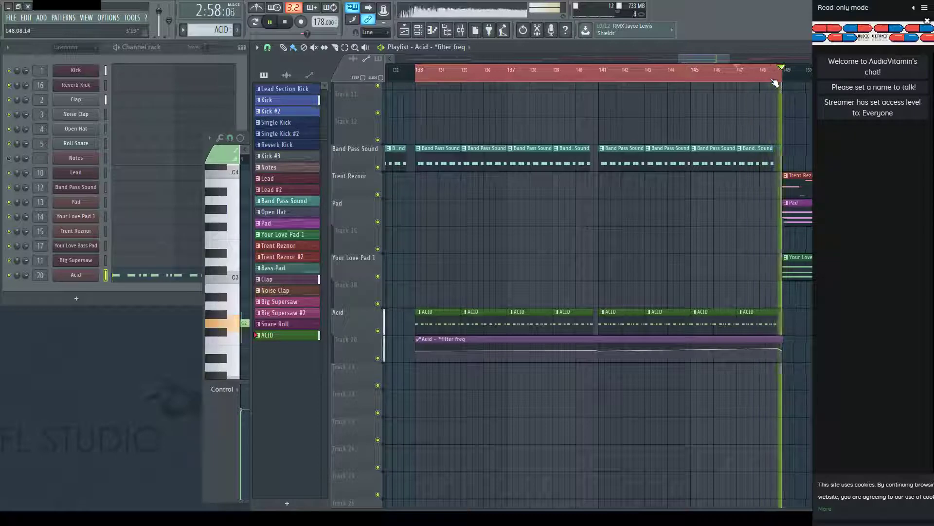
left_click(749, 75)
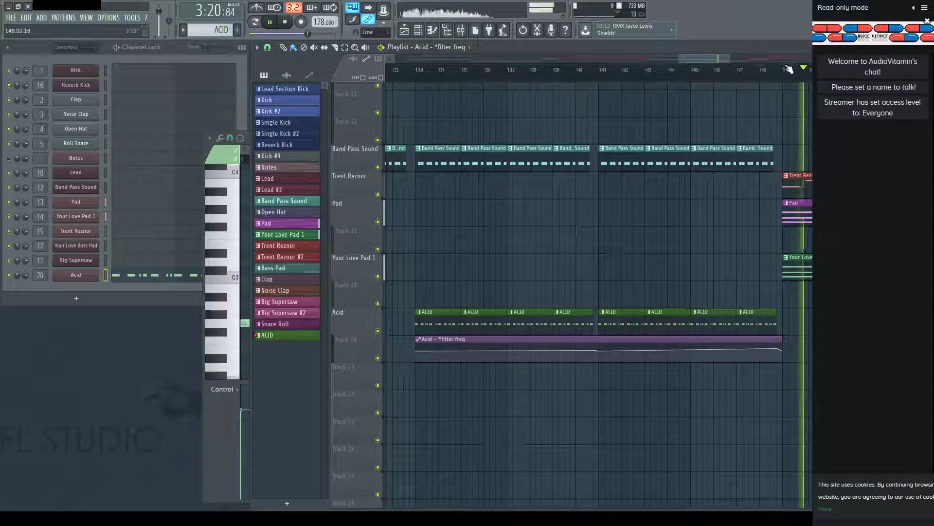
scroll(789, 70, "up", 2)
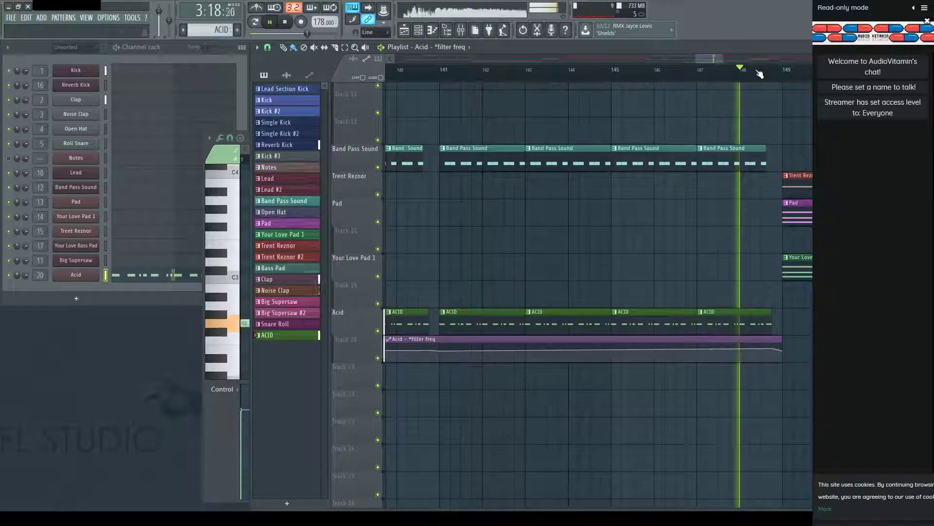
Shorten the last ACID clip before bar 149 to end together with the Band Pass Sound clip, and audition the ending.
key("space")
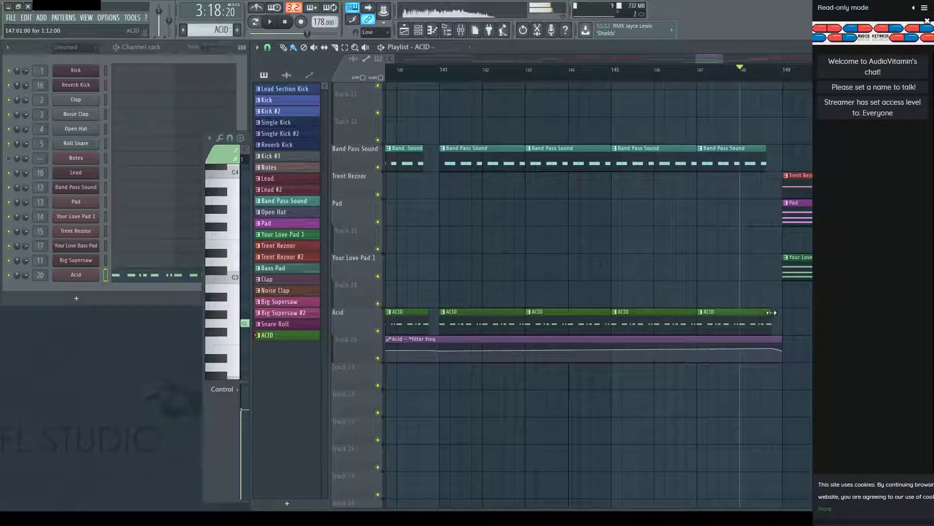
scroll(798, 82, "up", 2)
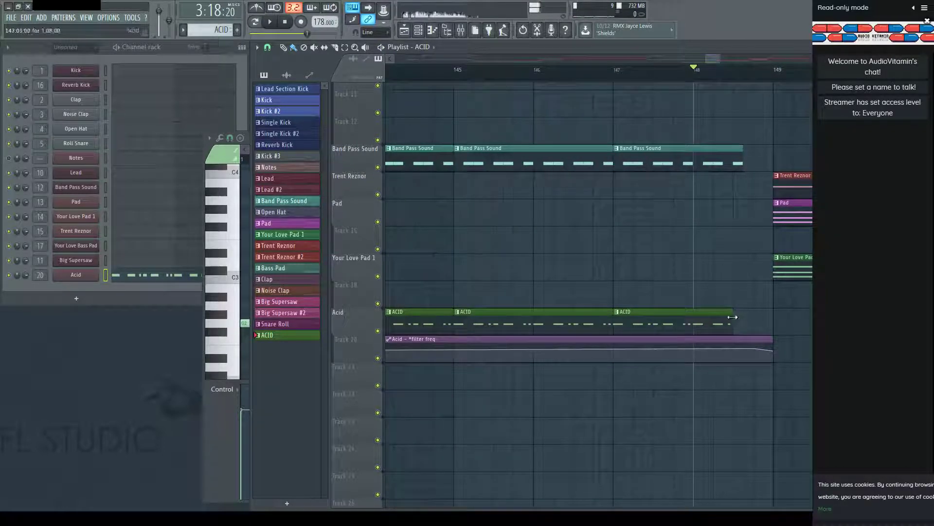
key("space")
key("space")
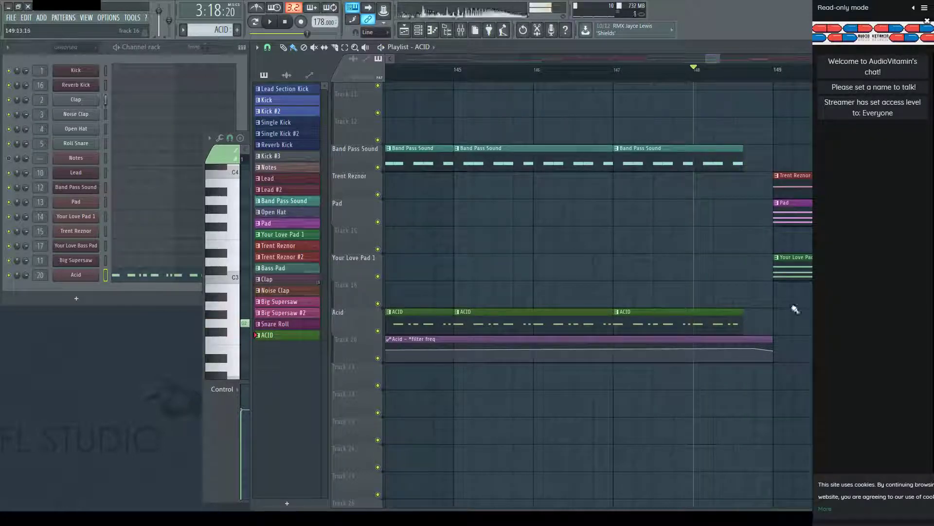
key("space")
scroll(779, 70, "down", 2)
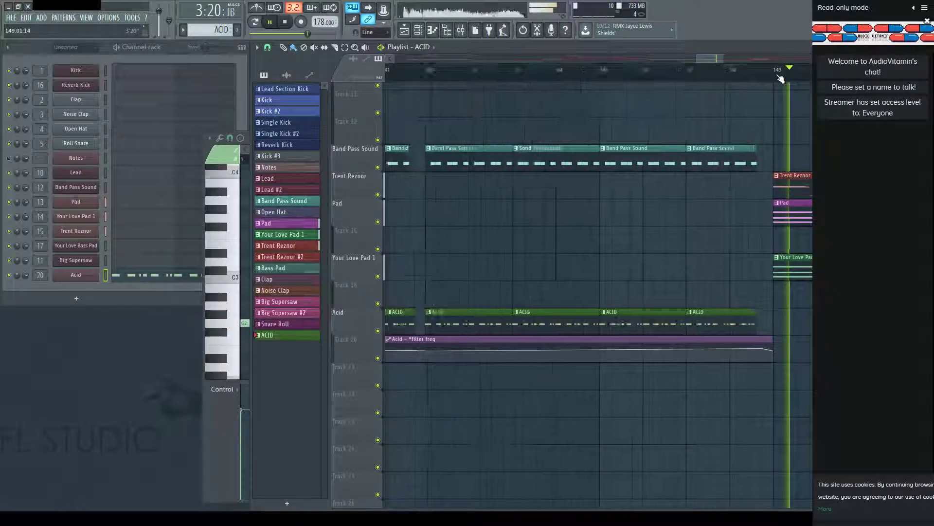
left_click(687, 70)
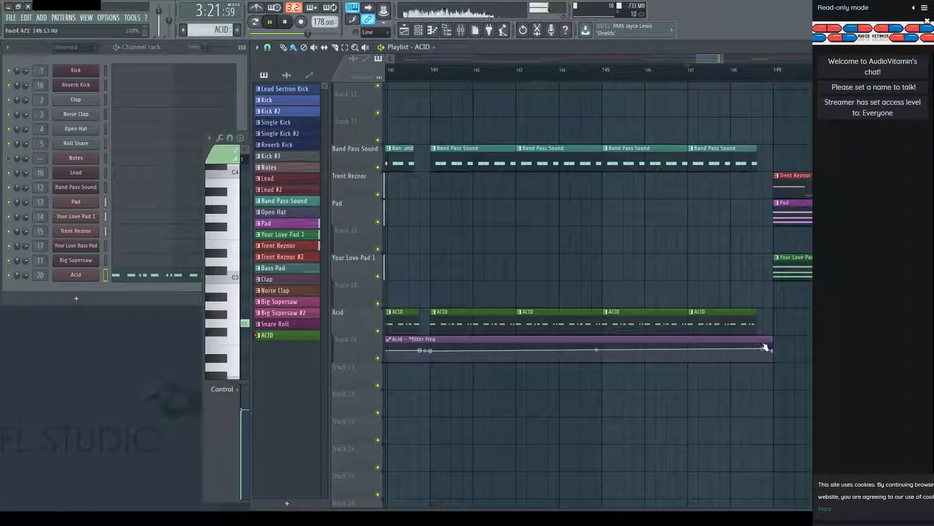
Play the arrangement from bar 133, move the piano roll out of the way and close it, and stop playback.
scroll(662, 82, "down", 2)
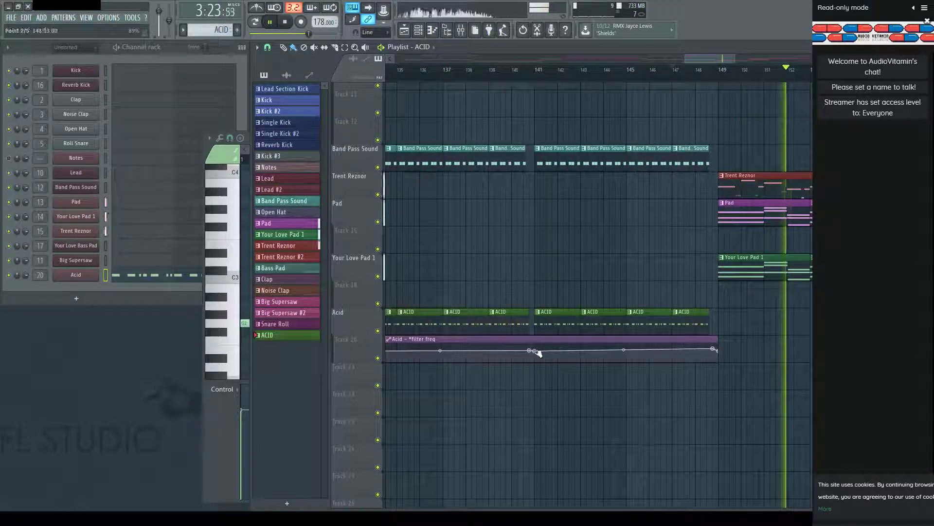
scroll(496, 77, "down", 2)
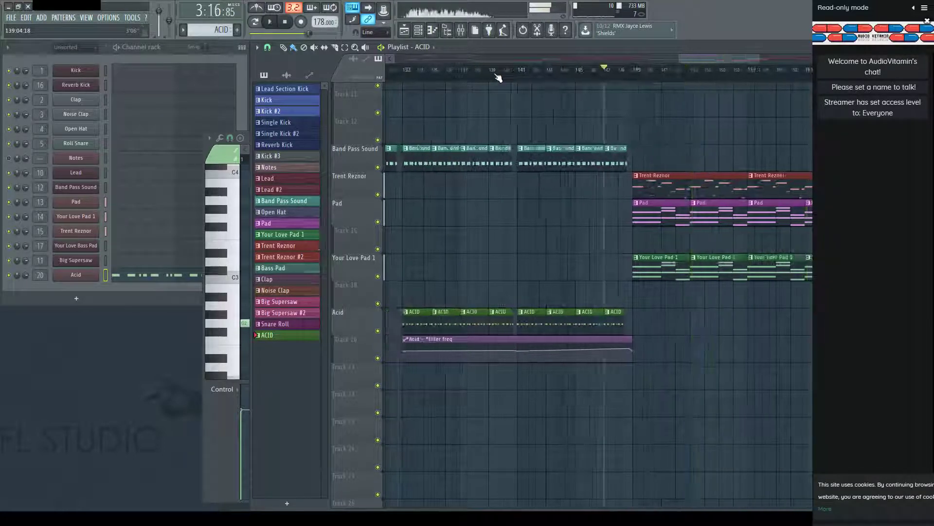
left_click(408, 77)
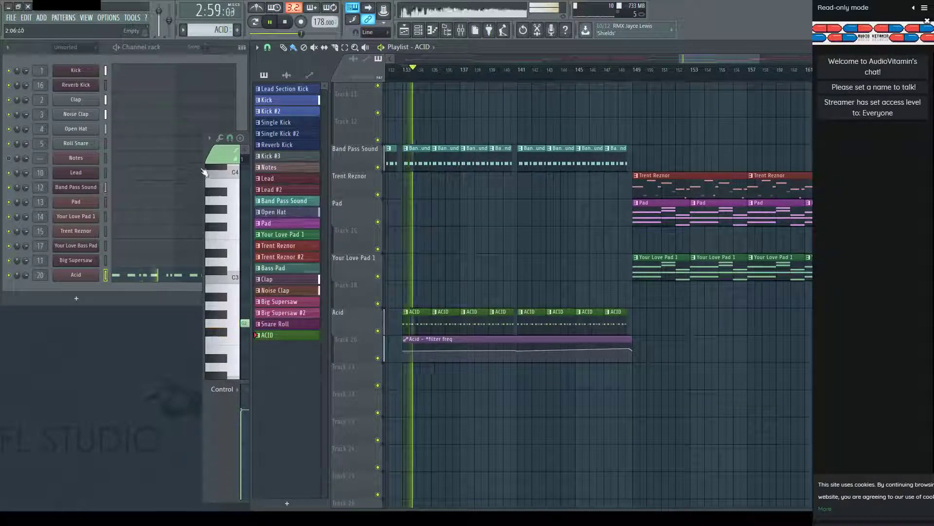
key("F7")
left_click_drag(709, 166, 808, 171)
key("F7")
key("space")
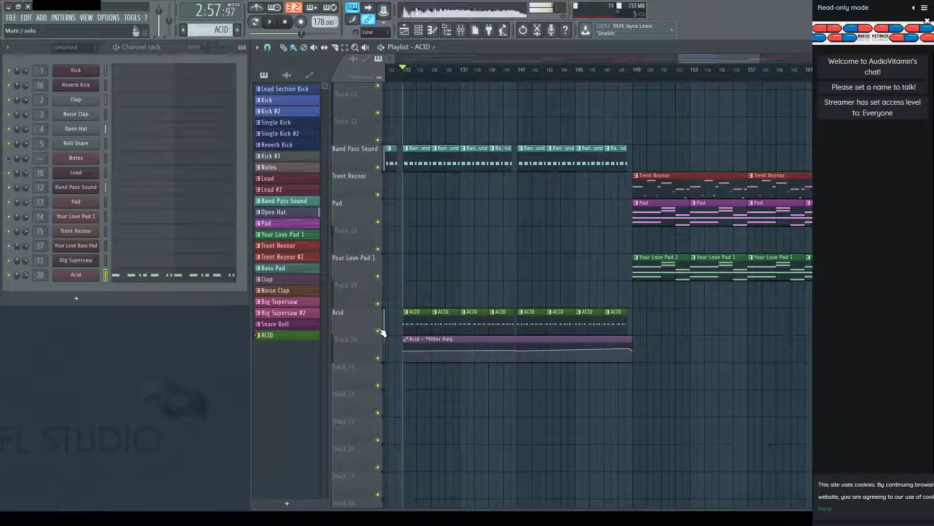
Solo the Acid track, start playback, and move the Low Cut effect to slot 4 of the Acid mixer channel.
right_click(378, 331)
key("space")
key("F9")
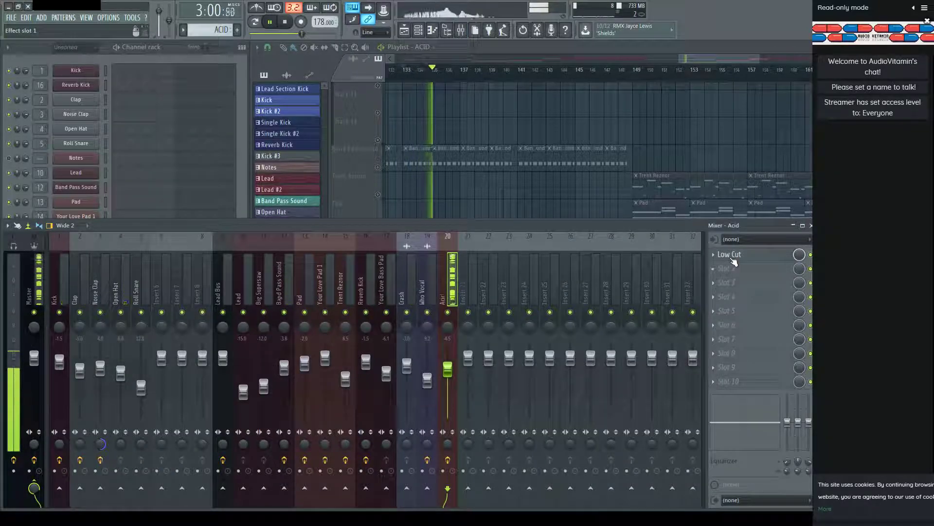
left_click_drag(734, 262, 734, 300)
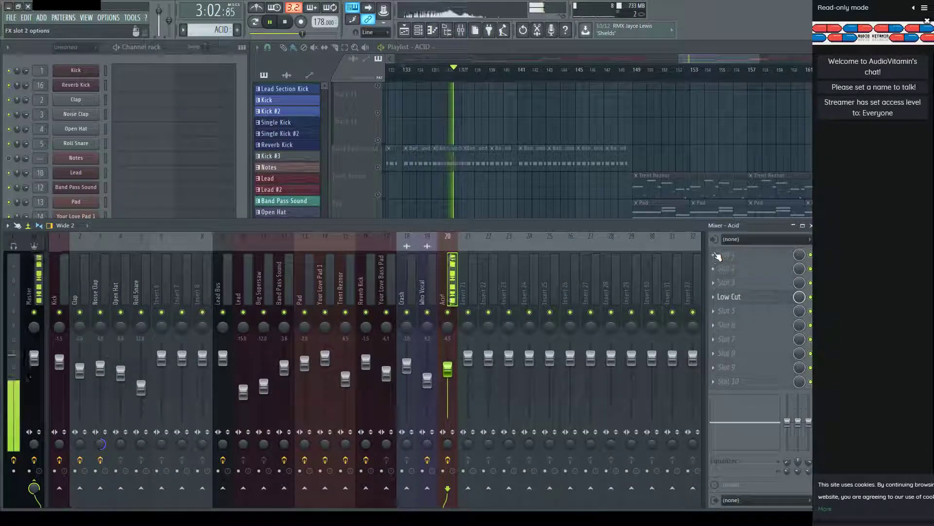
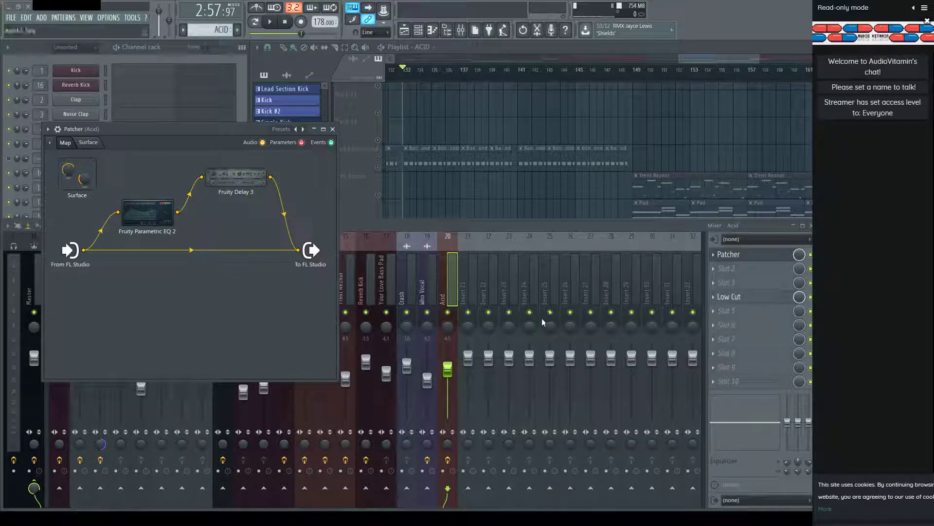
Audition the Acid channel with its Patcher delay, and move the Low Cut effect to slot 6.
key("space")
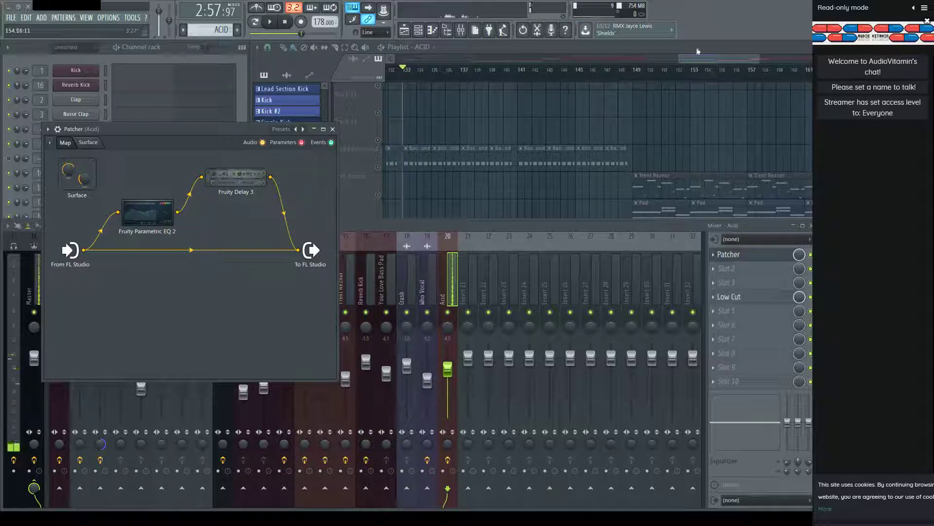
key("space")
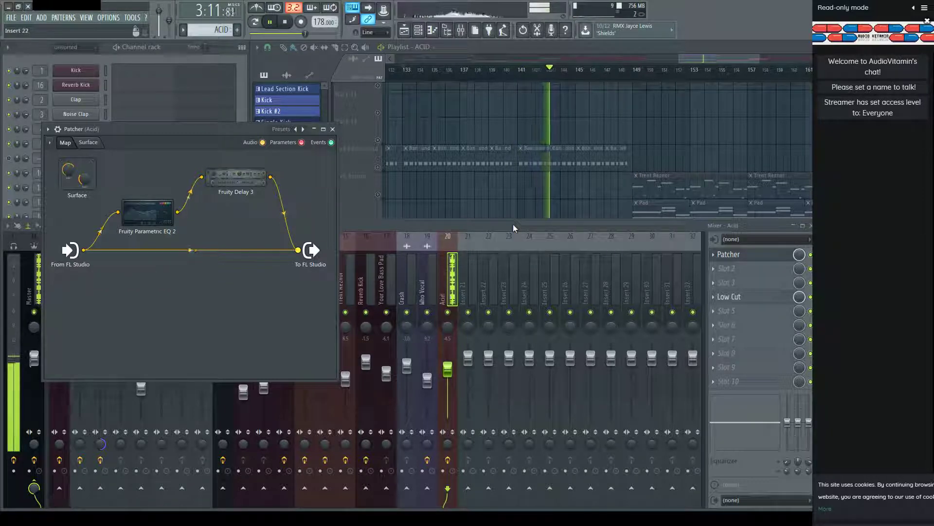
left_click_drag(739, 304, 738, 325)
Load the Reverb H201703 preset from the project data into slot 3 of the Acid mixer channel.
key("alt+F8")
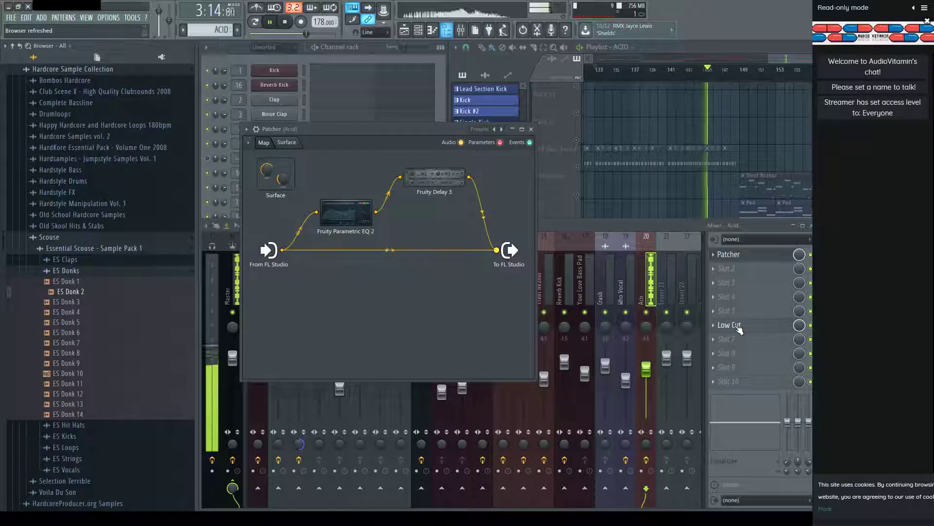
left_click(16, 46)
left_click(41, 69)
left_click(44, 138)
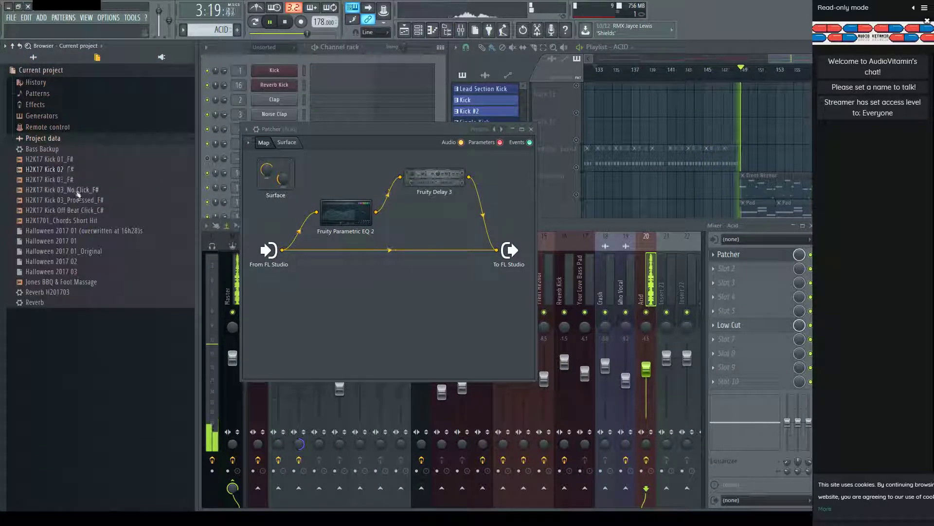
key("space")
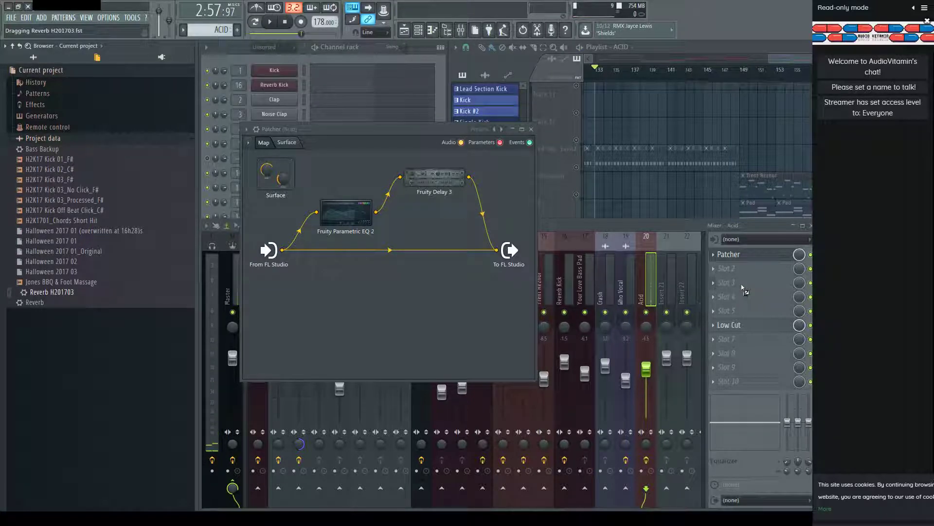
left_click_drag(743, 288, 743, 284)
Set the wet level of the Acid channel's Reverb H201703 to 30%, audition it, and close the reverb.
left_click(394, 132)
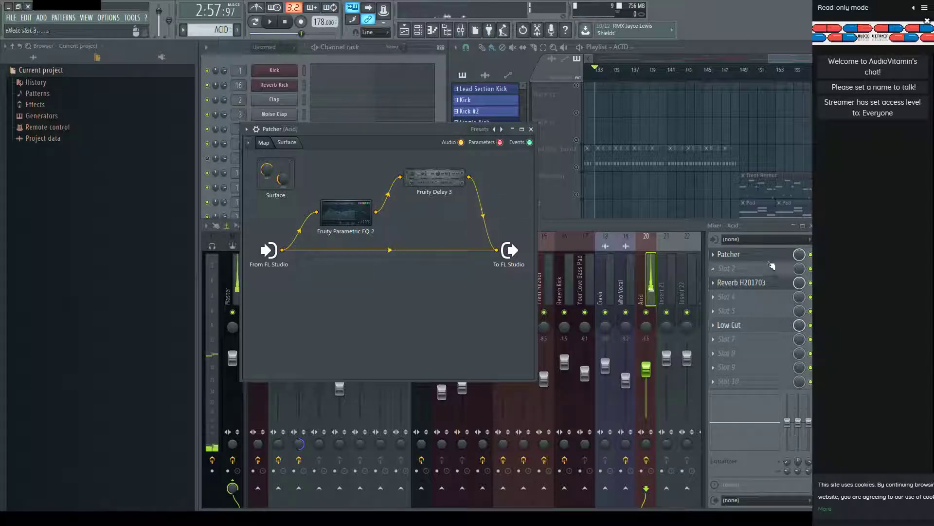
left_click(762, 286)
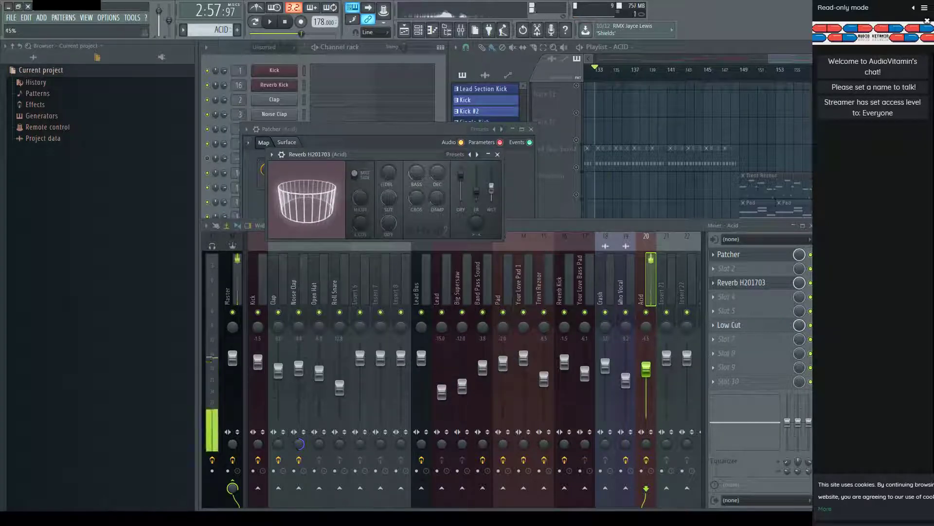
key("space")
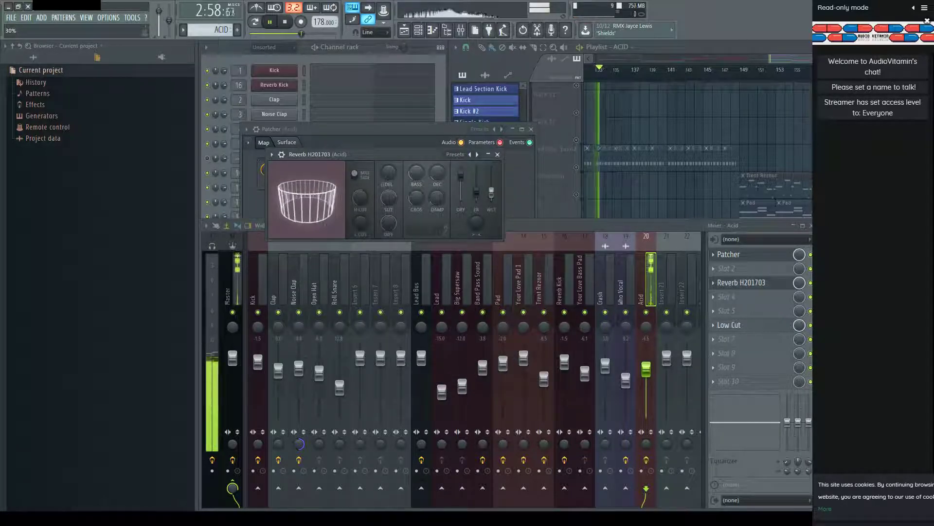
left_click(498, 154)
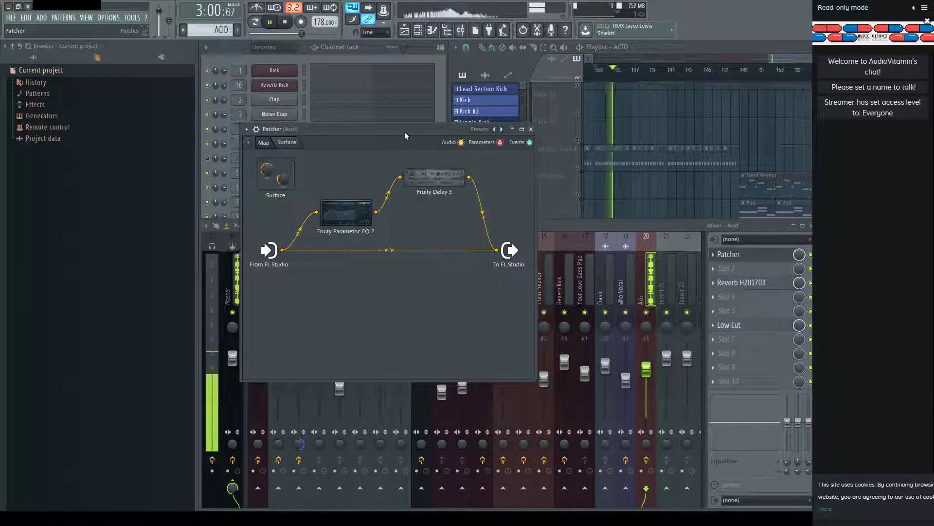
Hide the browser, shift the Patcher window aside, and review the playlist tracks around bar 141 during playback.
key("alt+F8")
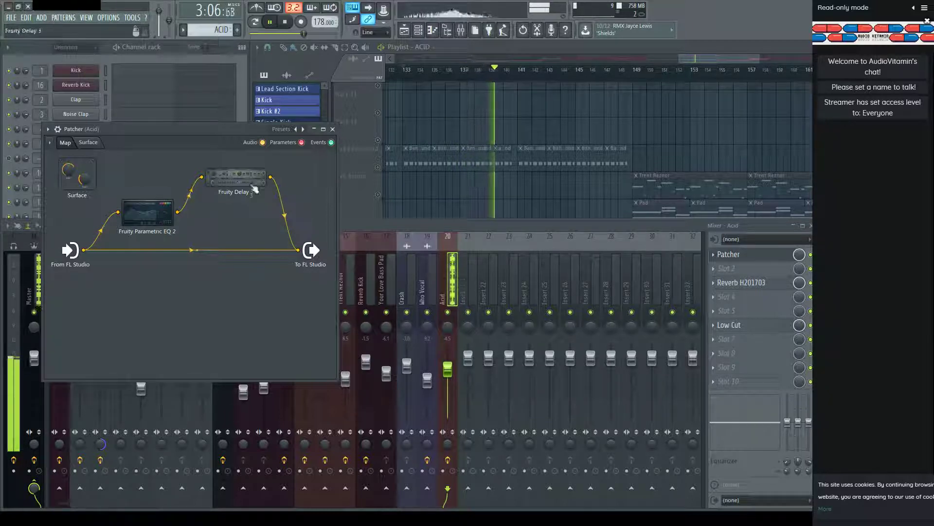
left_click_drag(241, 130, 314, 130)
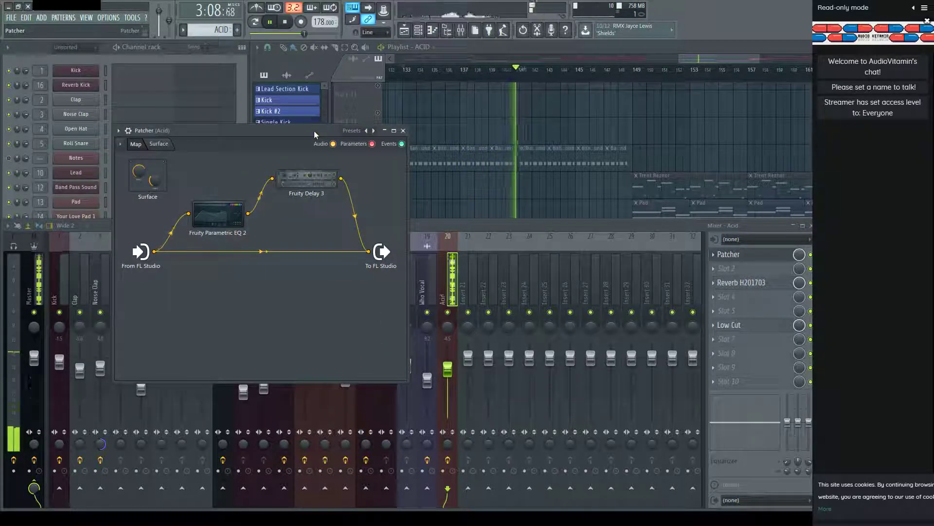
left_click(714, 57)
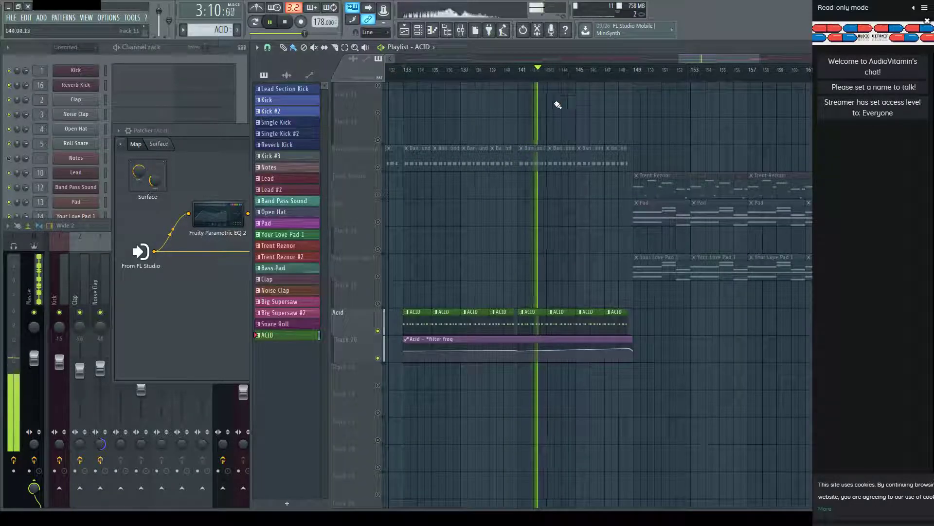
scroll(517, 78, "up", 3)
scroll(565, 243, "up", 3)
scroll(564, 243, "up", 3)
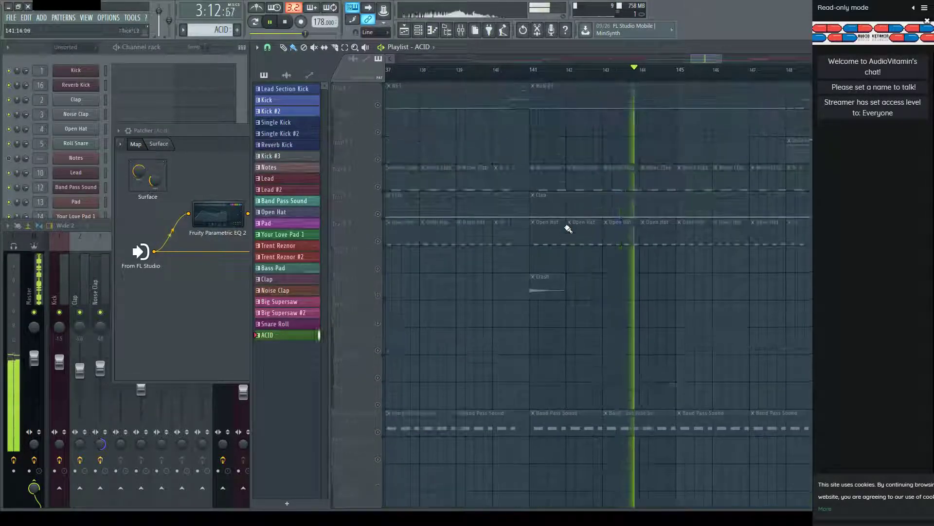
scroll(564, 224, "down", 3)
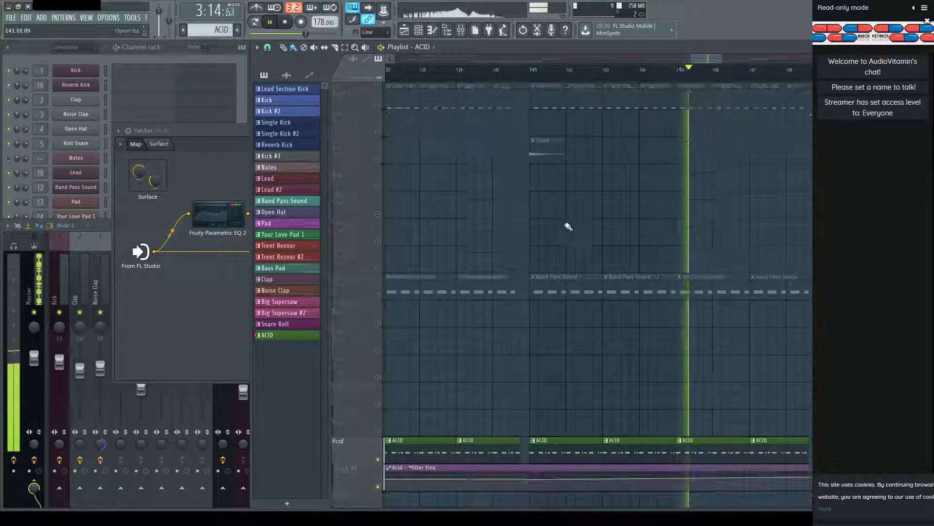
key("space")
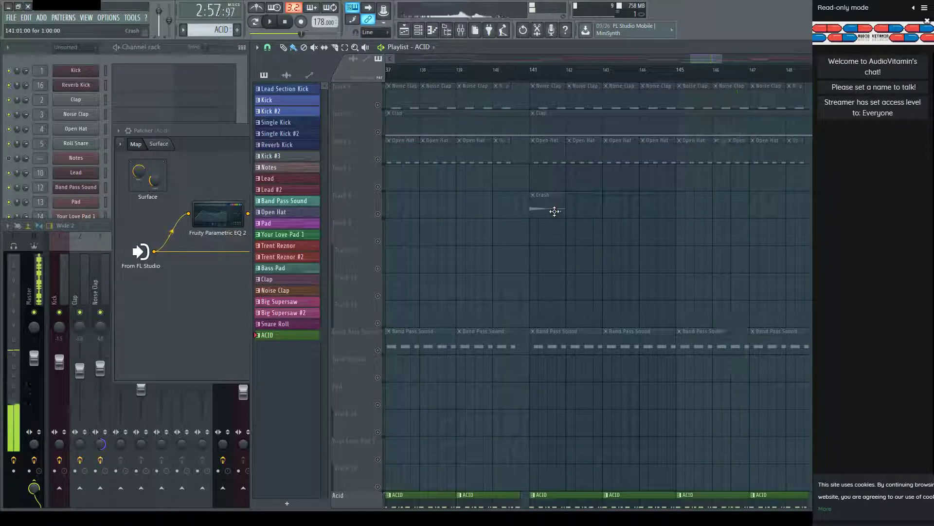
Make the ACID clip just before bar 141 a unique pattern, ACID #2, and open it in the piano roll.
scroll(566, 216, "up", 3)
scroll(543, 85, "up", 2)
scroll(576, 307, "down", 5)
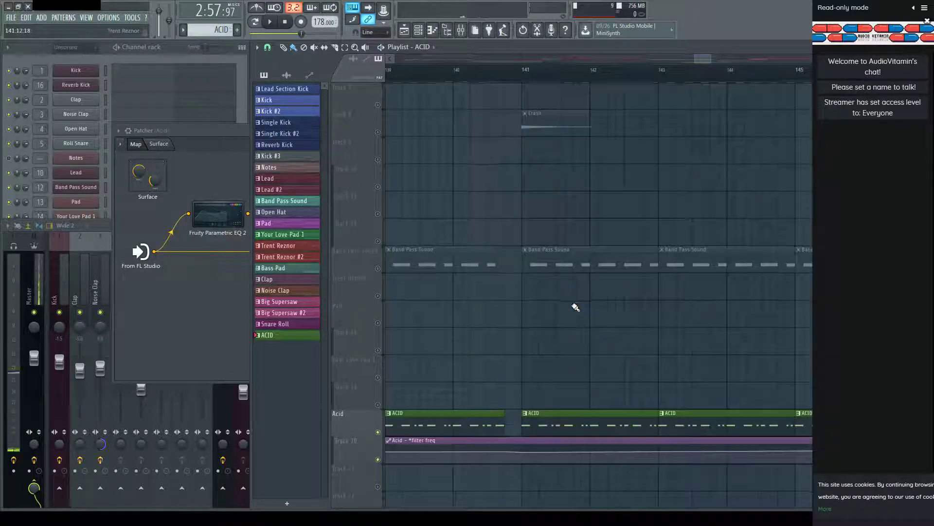
scroll(535, 83, "down", 2)
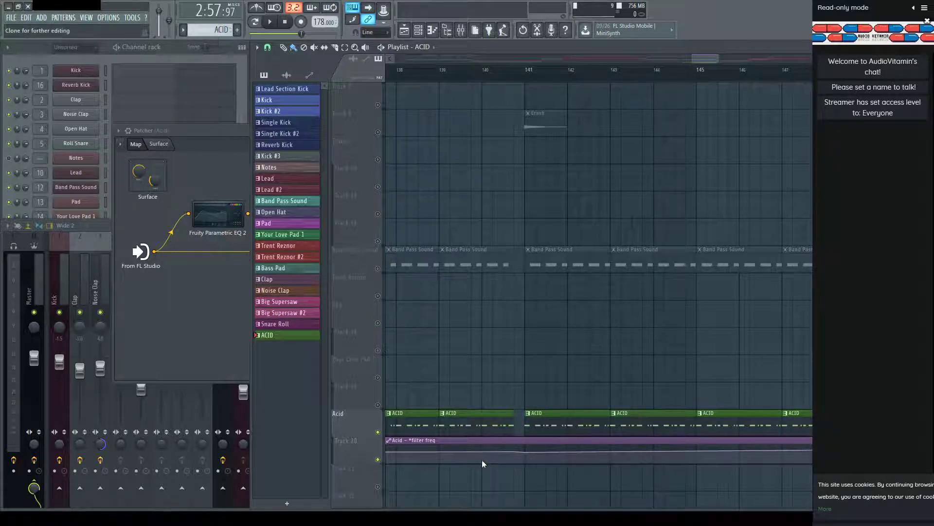
left_click(502, 420, "ctrl+shift")
double_click(492, 420)
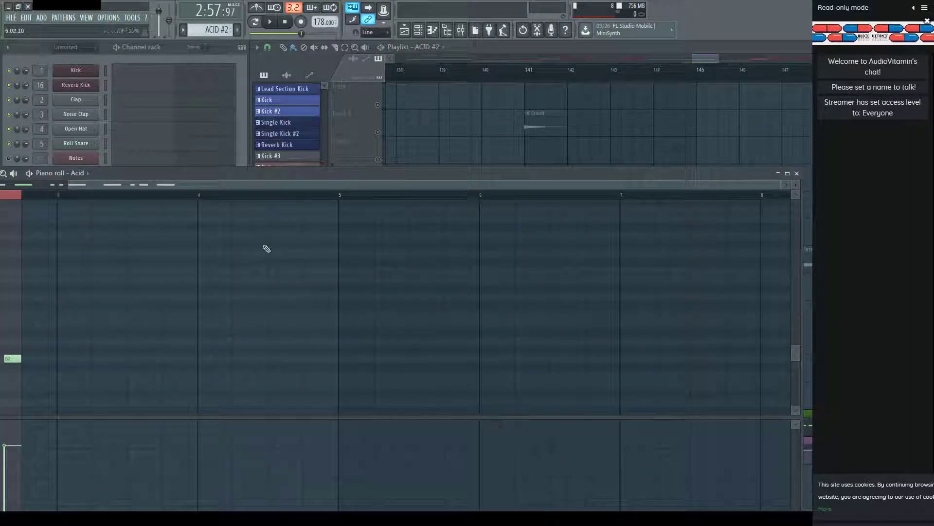
key("F5")
left_click(391, 162)
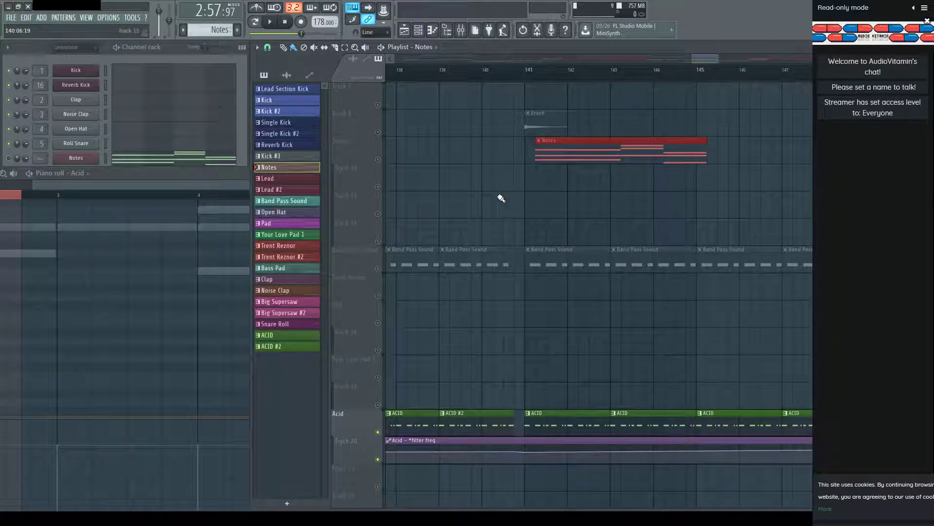
right_click(596, 160)
Reposition the piano roll window, select the ACID #2 pattern from its clip, and reopen its Acid notes.
left_click(227, 171)
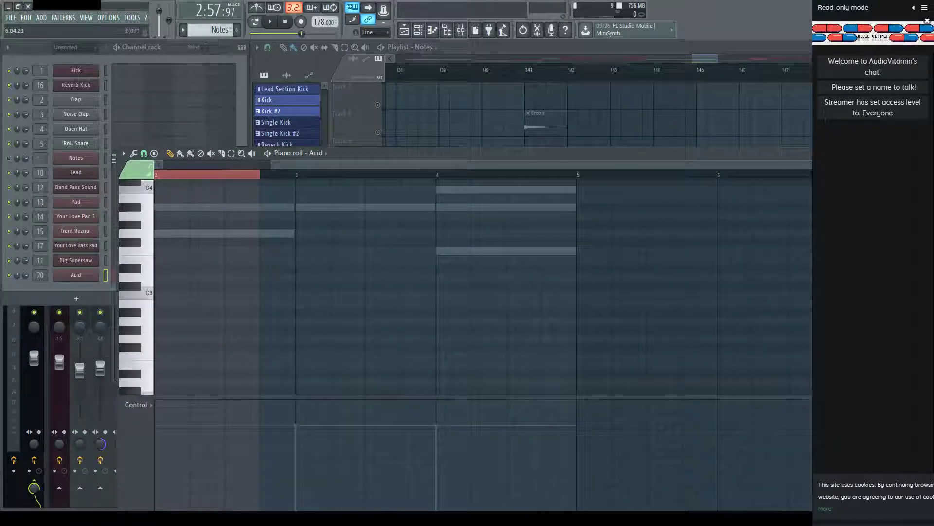
left_click_drag(390, 153, 258, 161)
key("F5")
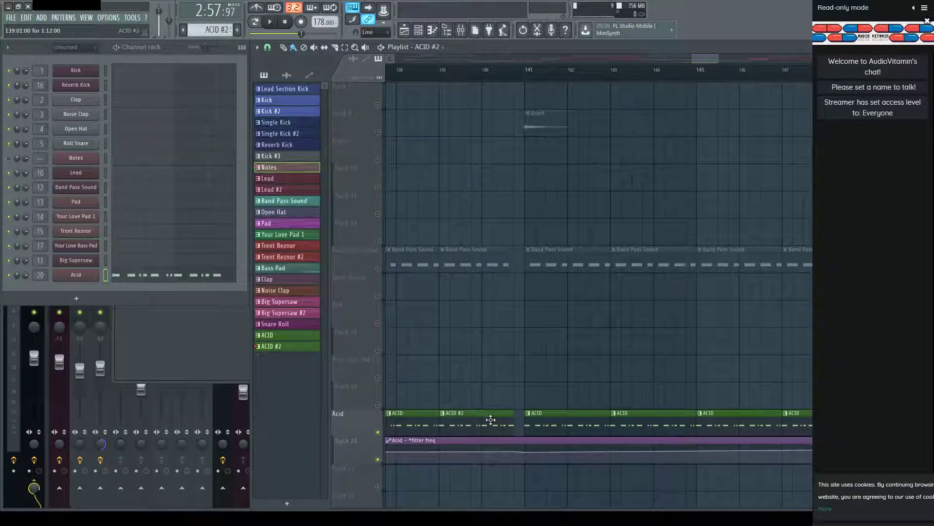
left_click(153, 275)
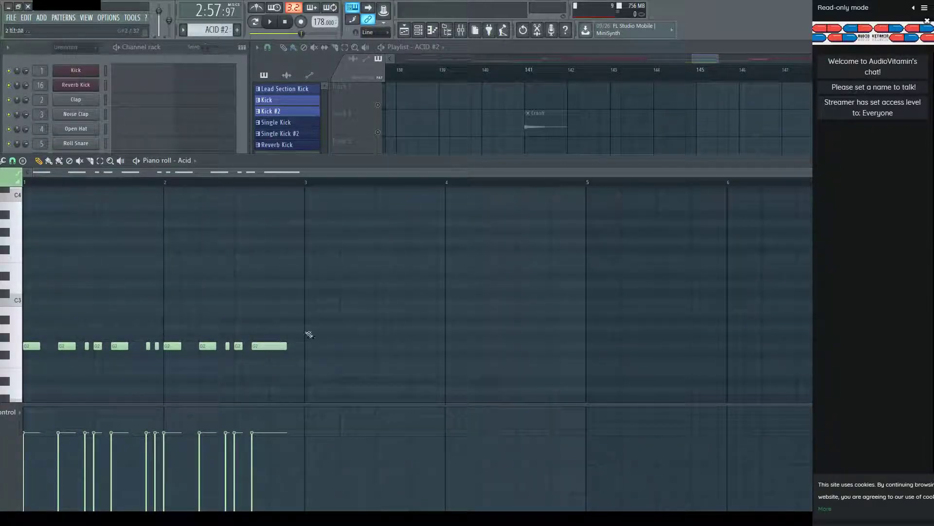
After comparing the playlist around bar 141, shorten ACID #2's last G2 note to two steps and add a two-step G3 note at 2:13.
left_click(667, 57)
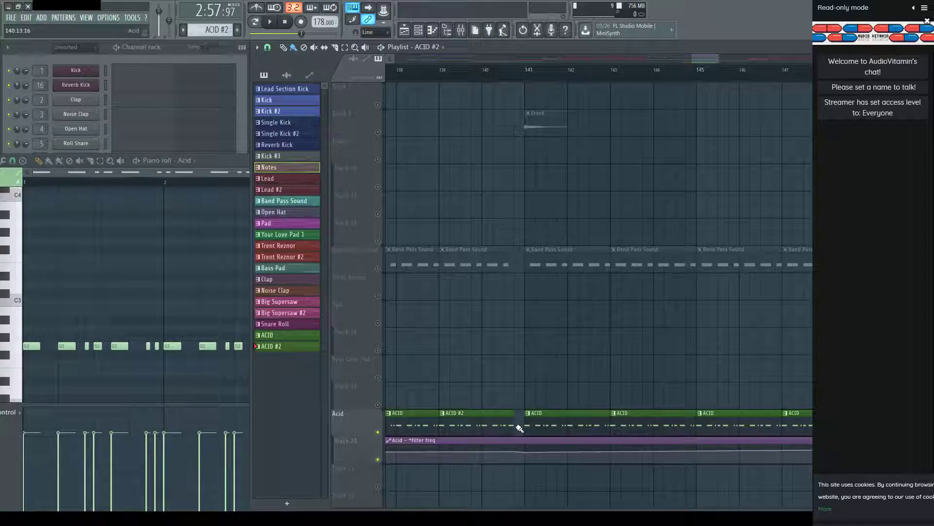
left_click(515, 75)
scroll(521, 75, "up", 2)
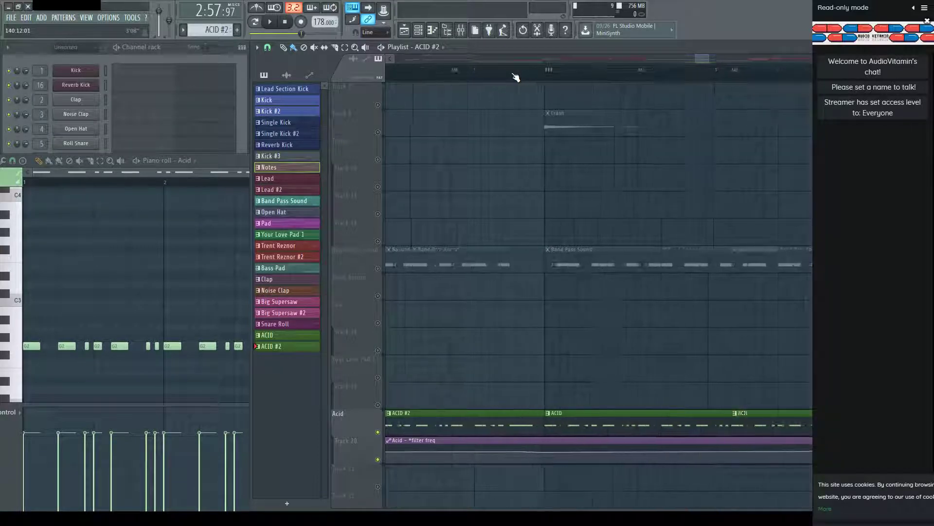
scroll(648, 228, "up", 3)
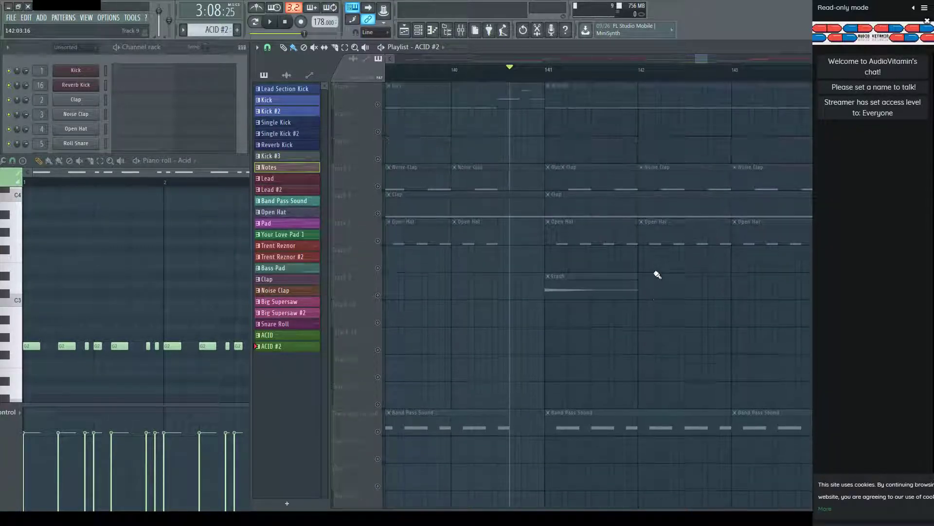
scroll(653, 269, "down", 3)
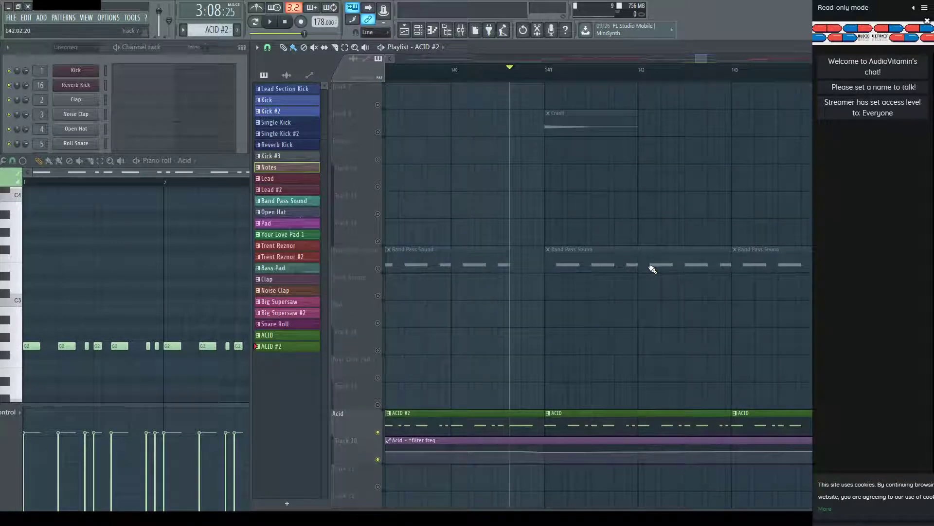
left_click(230, 167)
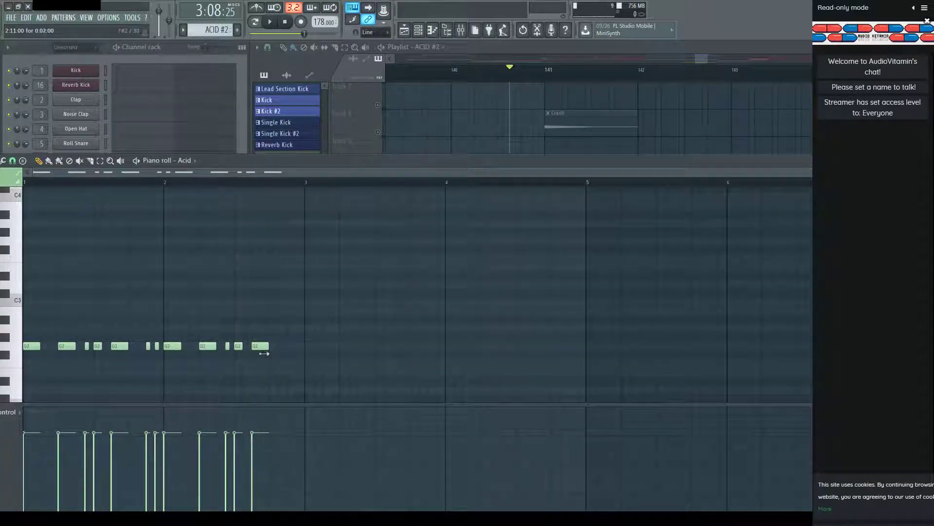
left_click(273, 242)
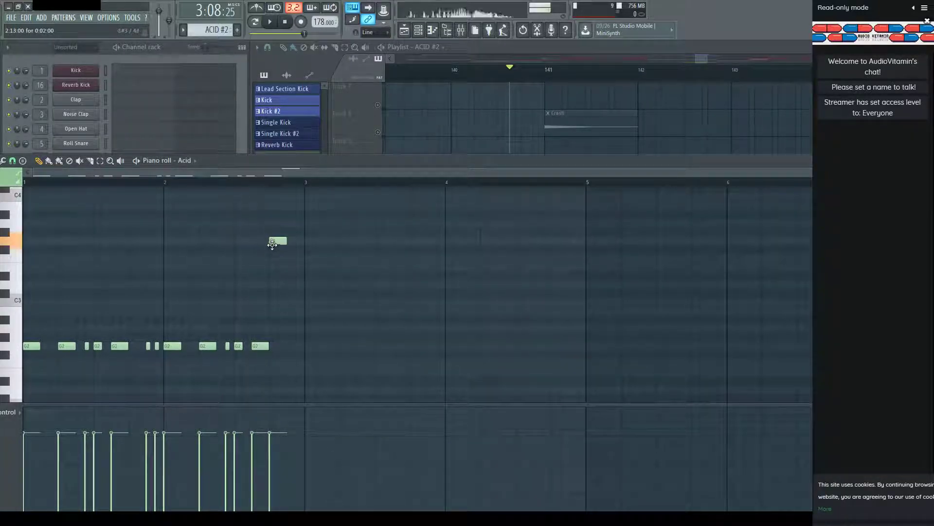
Check the Kick fill before bar 141, raise ACID #2's last two notes to G3 and G4, extend the G4 to bar 3, and audition.
left_click(694, 49)
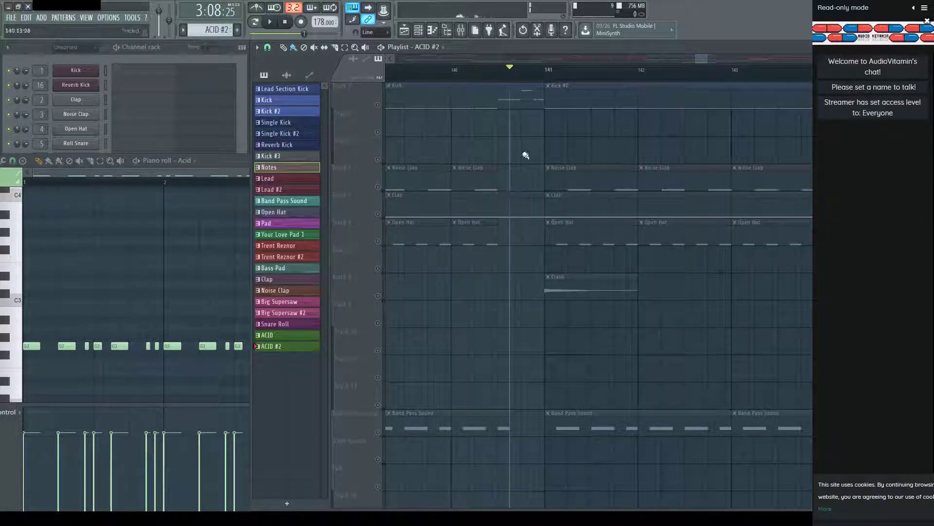
double_click(521, 102)
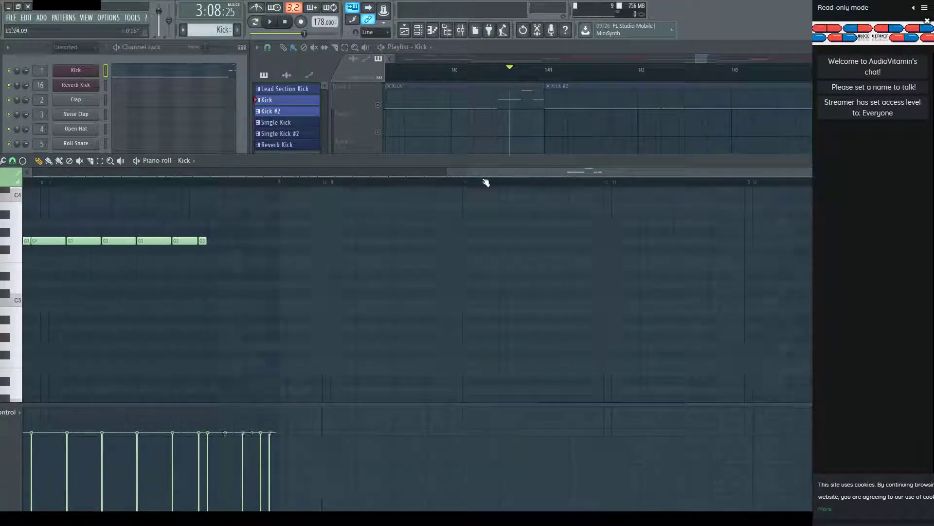
scroll(767, 238, "up", 4)
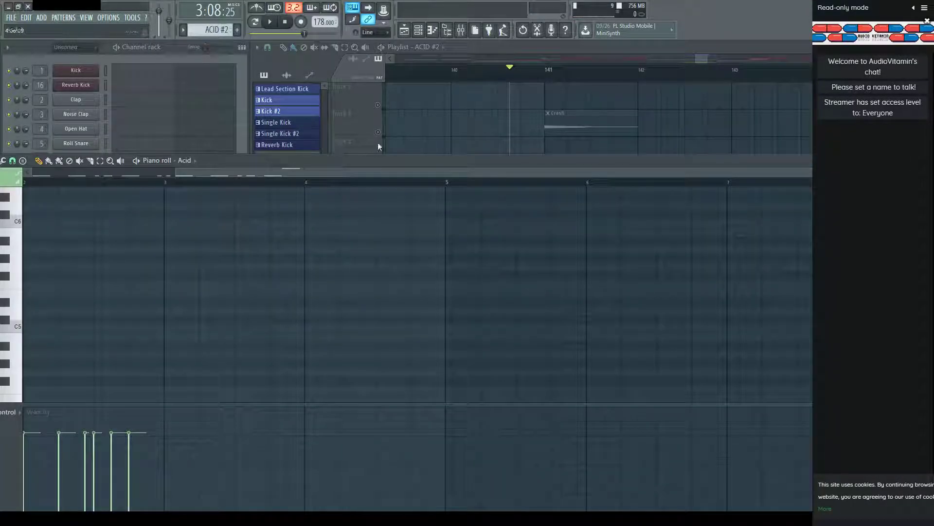
scroll(236, 309, "down", 13)
scroll(137, 285, "up", 1)
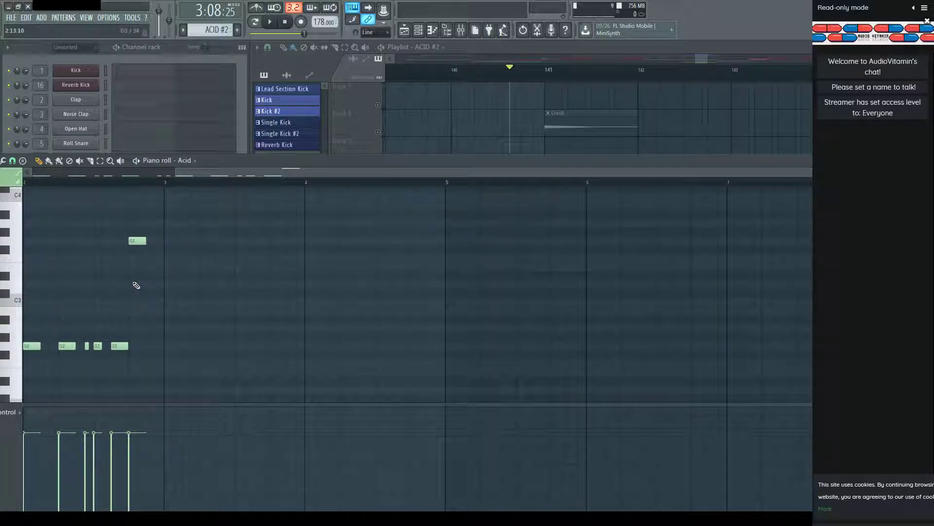
left_click_drag(117, 344, 138, 251)
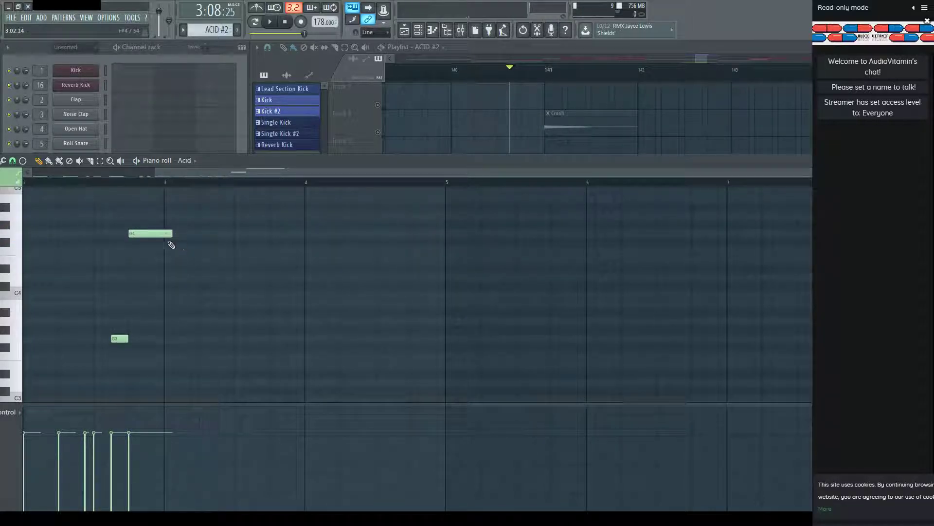
key("Escape")
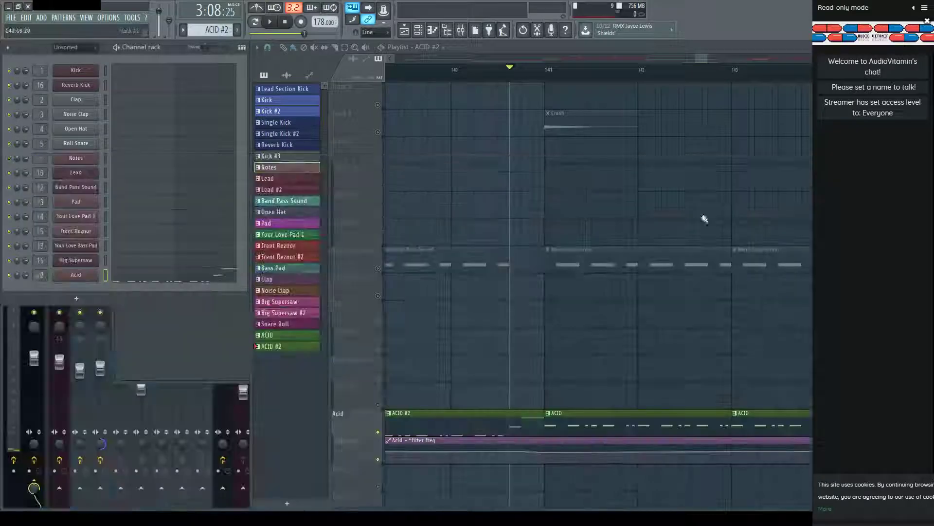
left_click(453, 83)
key("space")
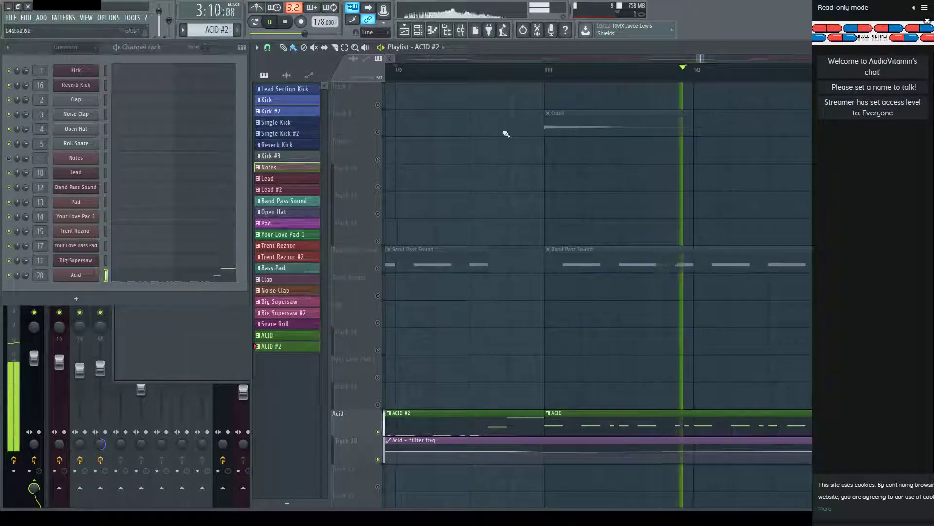
key("space")
Shape a 100% peak at 140:15:00 in the Acid filter freq automation and audition it.
scroll(507, 137, "up", 2)
scroll(509, 235, "down", 4)
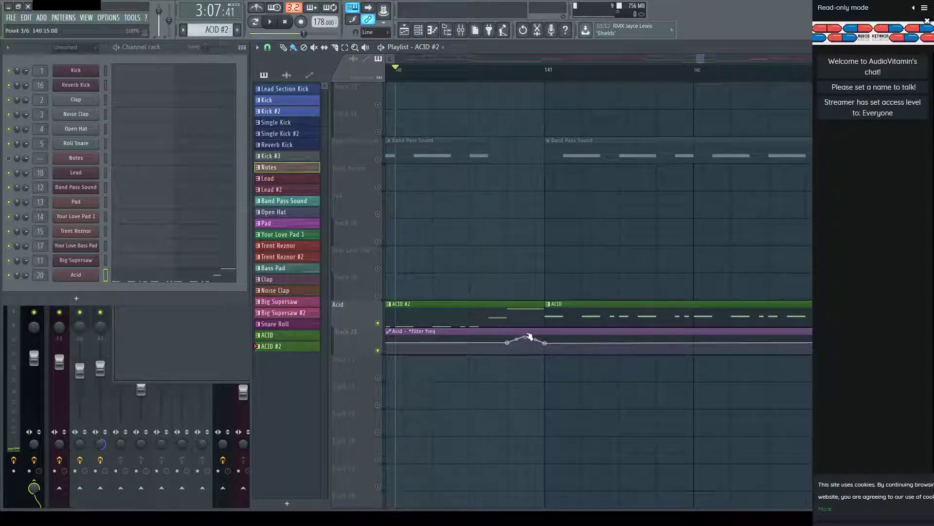
key("space")
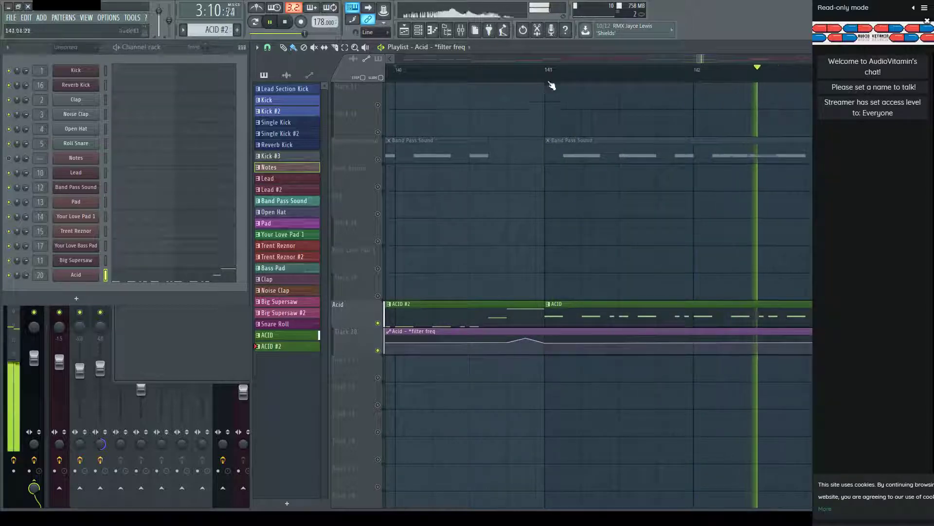
Try lowering the velocity of ACID #2's final G4 note to 32% while auditioning the pattern.
key("F7")
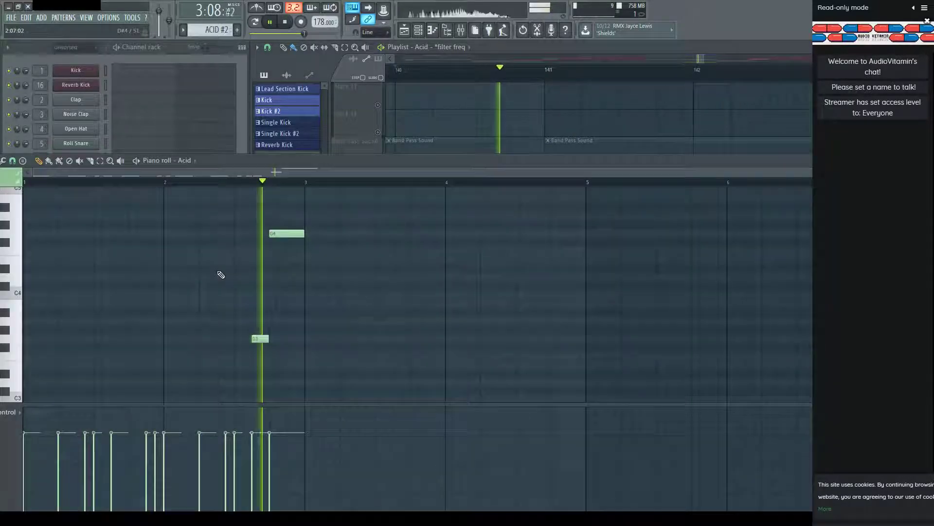
key("space")
key("space")
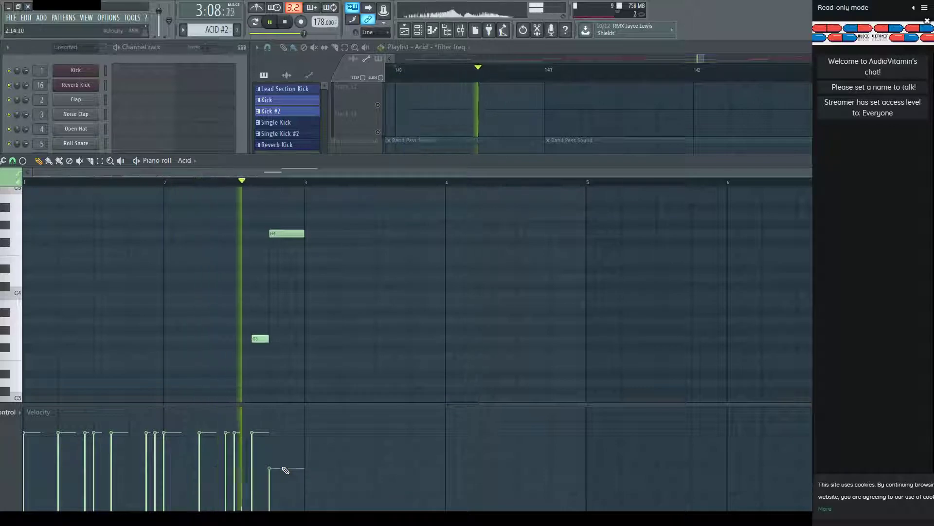
key("space")
left_click(286, 474)
key("space")
left_click_drag(286, 475, 284, 501)
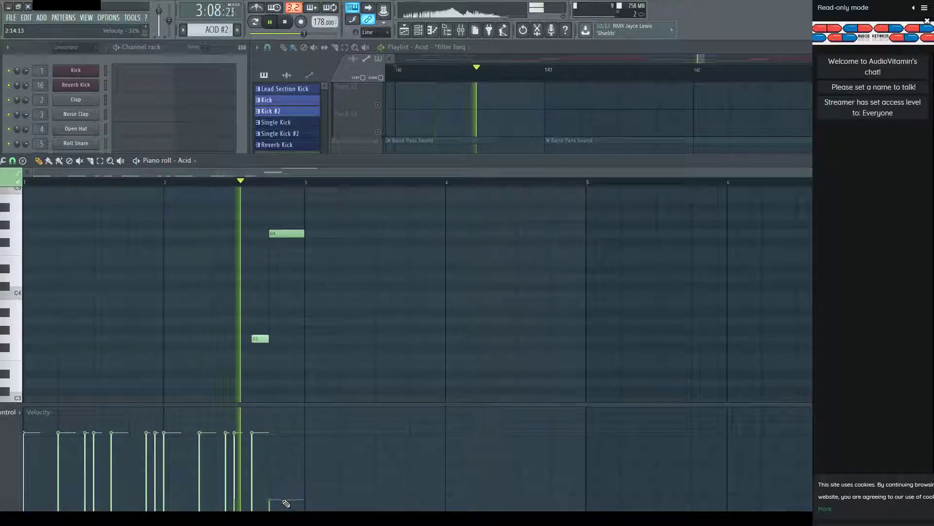
key("space")
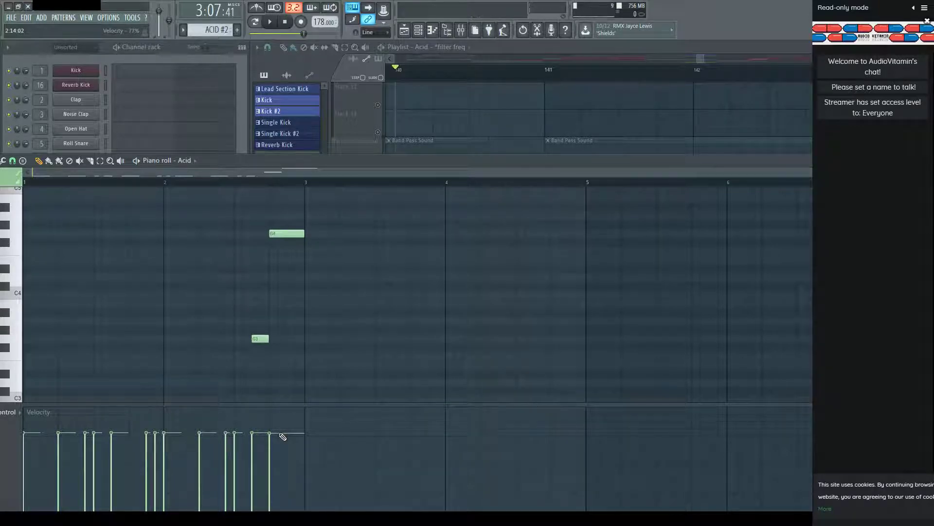
Check the amplifier controls of the Acid channel's Synth1, close the synth, and audition from bar 140.
key("Escape")
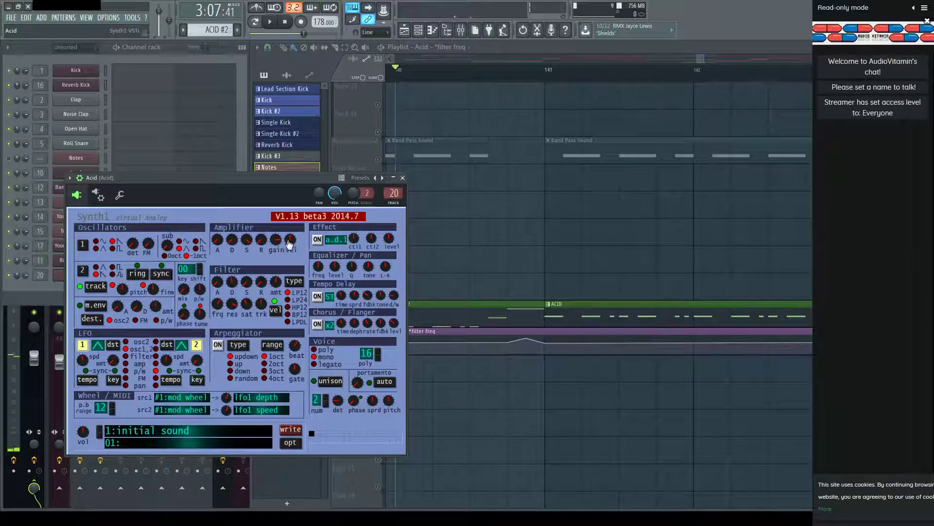
left_click(403, 178)
key("space")
key("space")
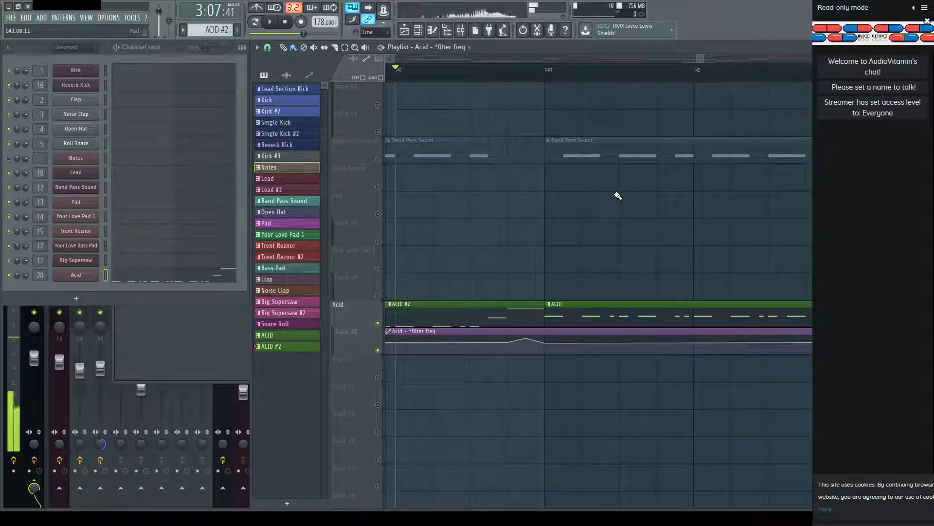
Unsolo the Acid track and audition bar 140 with the full arrangement.
right_click(378, 323)
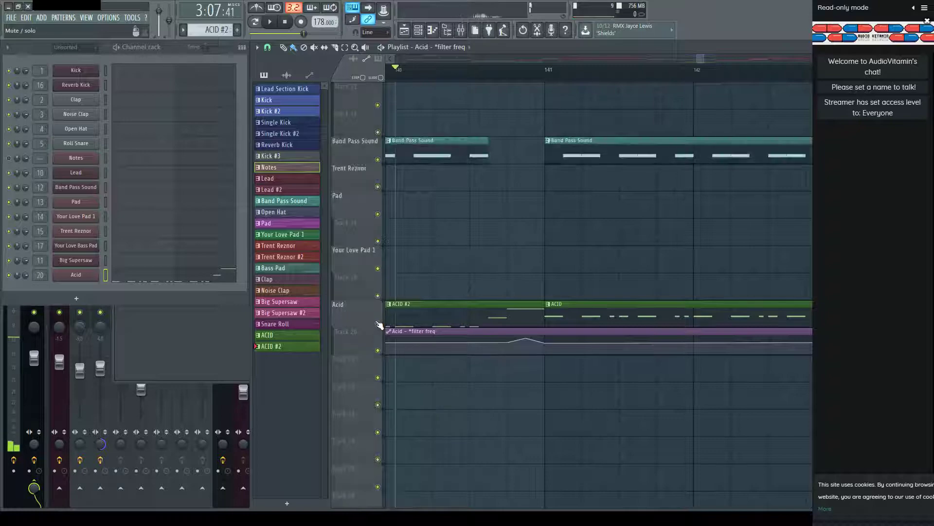
key("space")
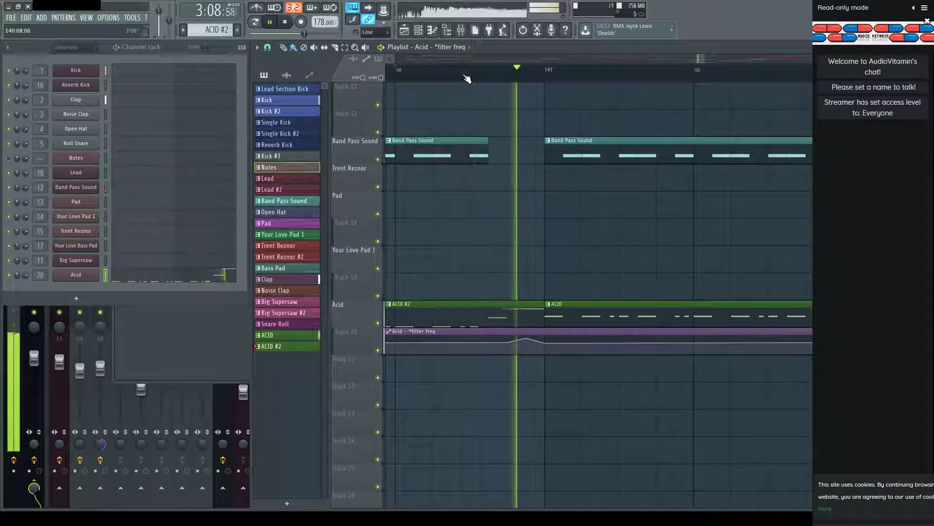
key("space")
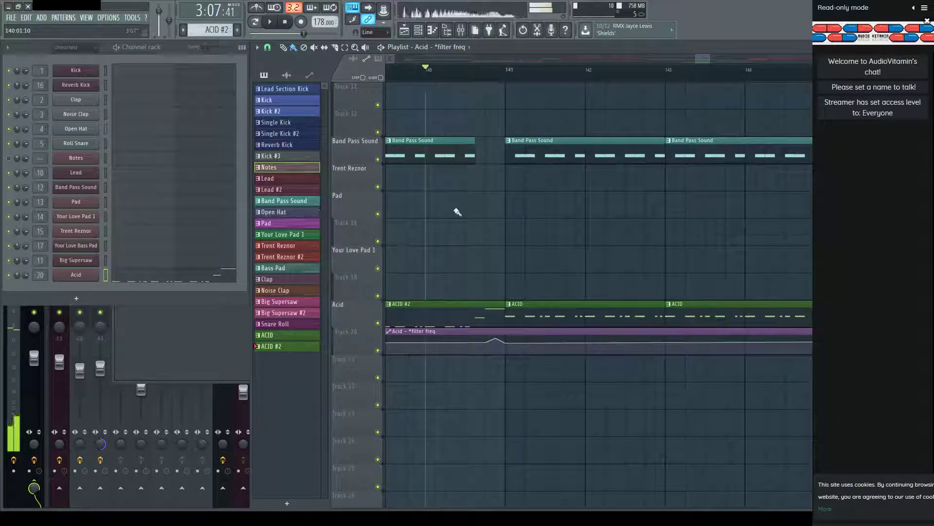
Lower ACID #2's last two notes by an octave to G2 and G3 and audition the change.
left_click(216, 276)
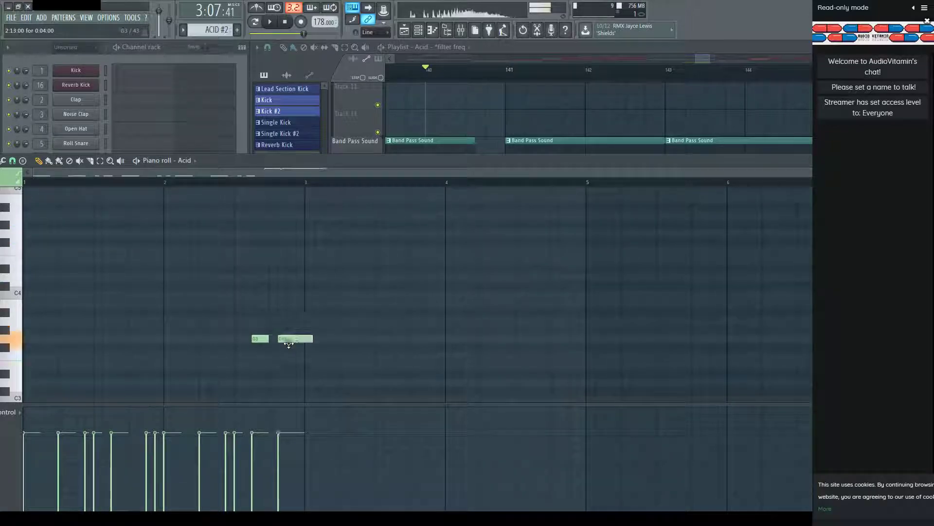
left_click_drag(259, 348, 233, 333)
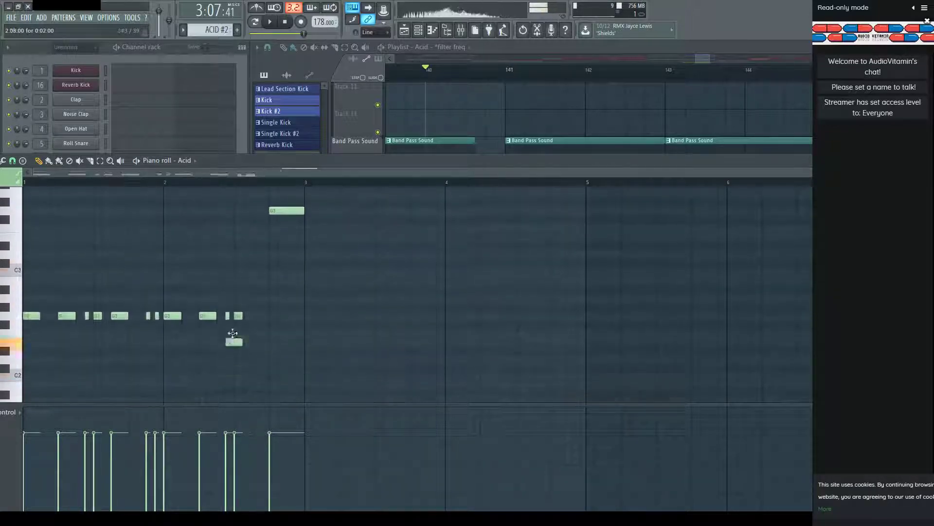
key("space")
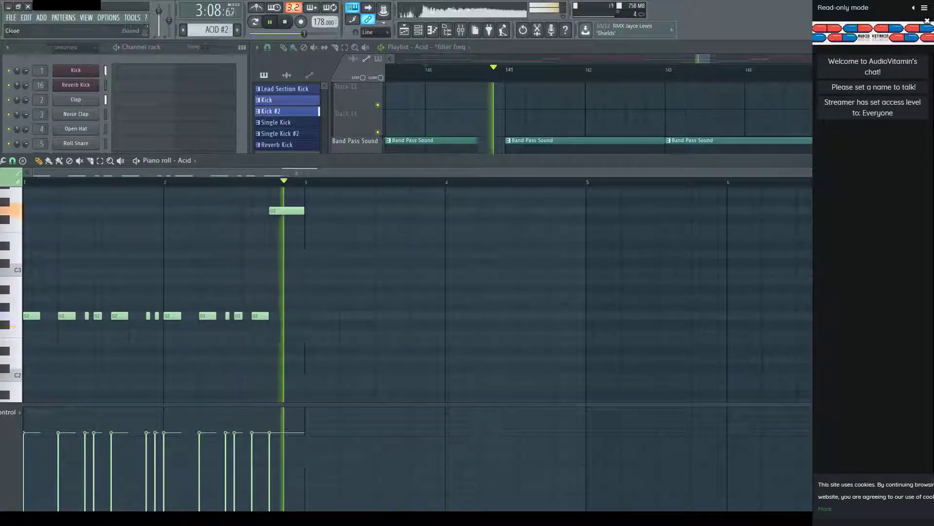
key("Escape")
Set the Acid filter freq automation peak at 140:15:00 to 87% and review the playlist tracks around bar 141 during playback.
key("space")
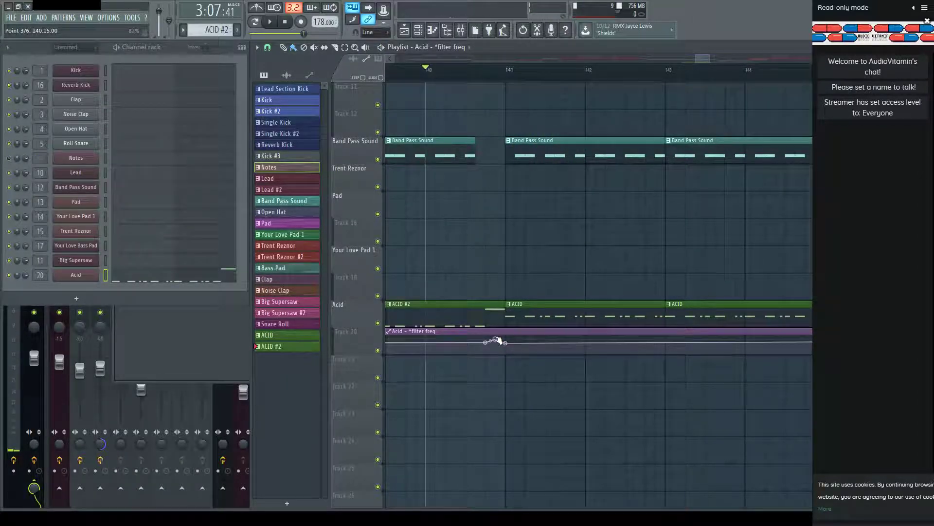
key("space")
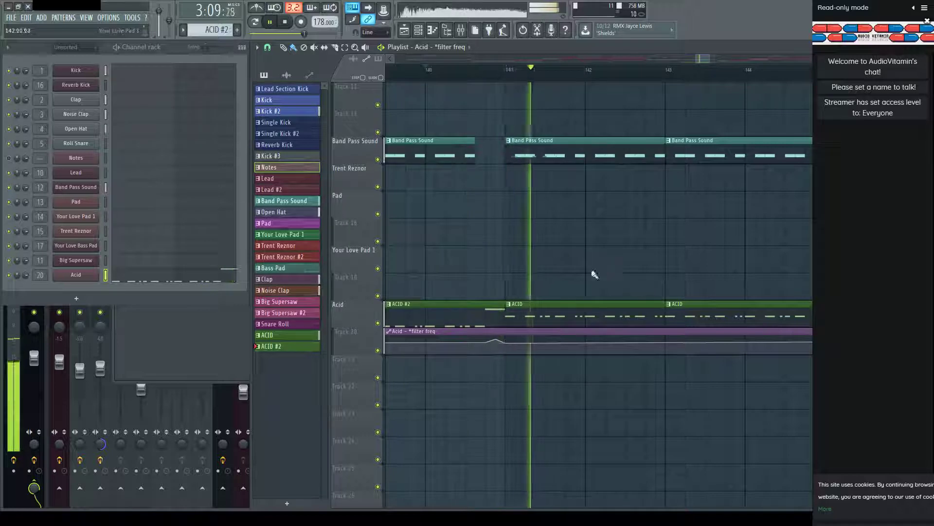
scroll(546, 296, "up", 5)
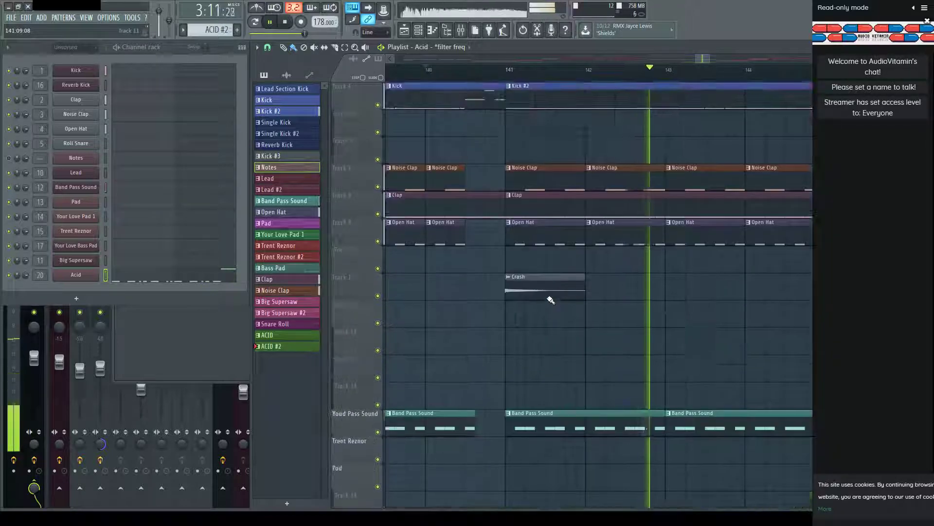
scroll(545, 294, "down", 3)
scroll(542, 294, "up", 3)
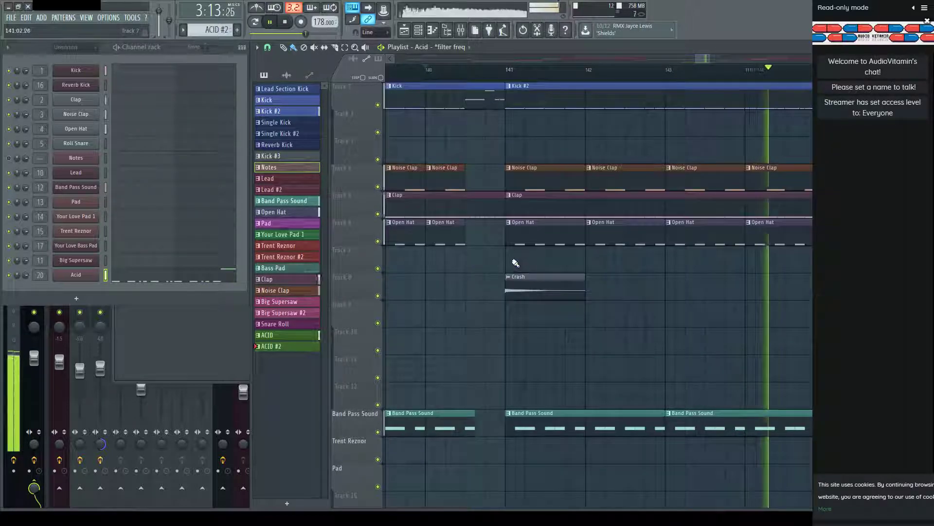
Try ACID #2's last note at a length of 0:02:00, audition it, and extend the note back to 0:04:00.
left_click(226, 273)
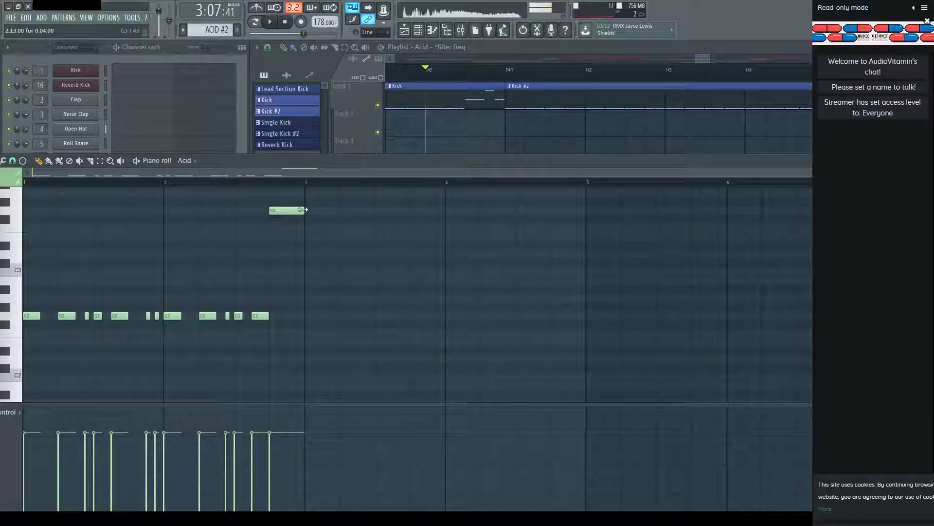
key("space")
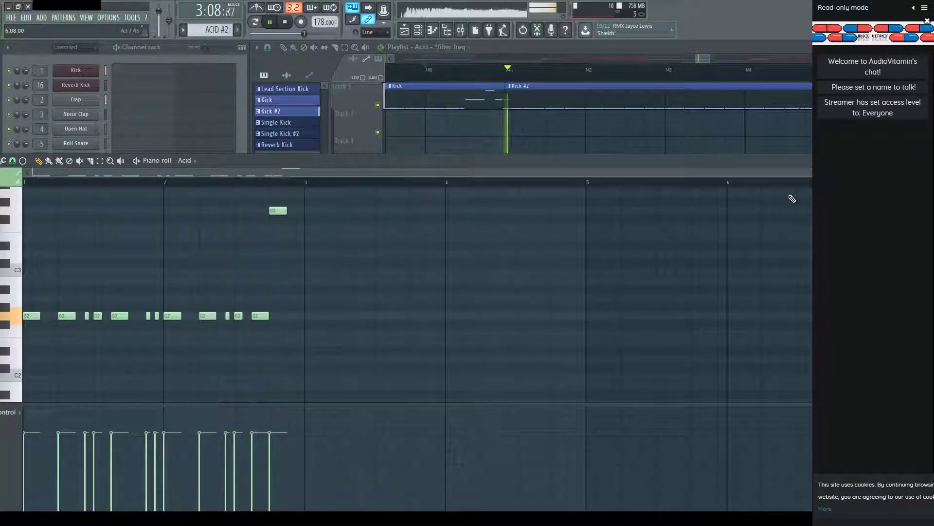
key("space")
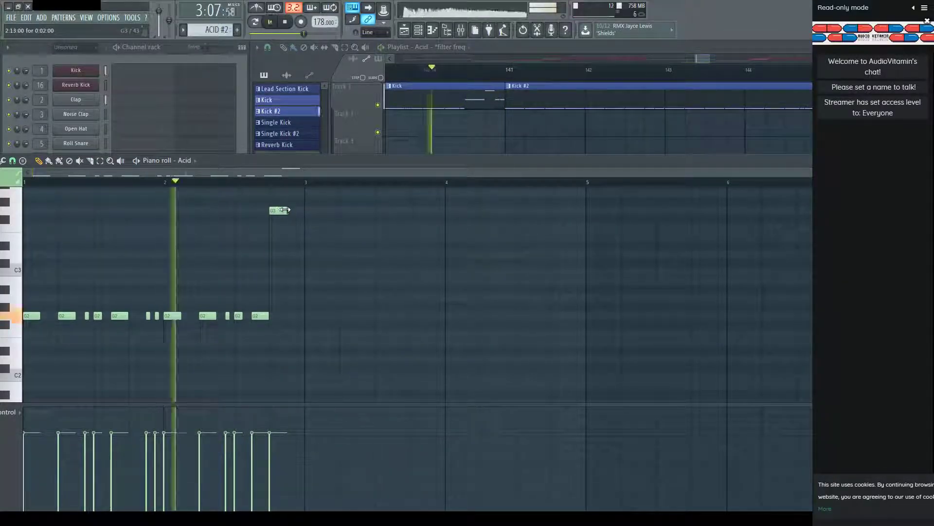
left_click_drag(287, 210, 305, 210)
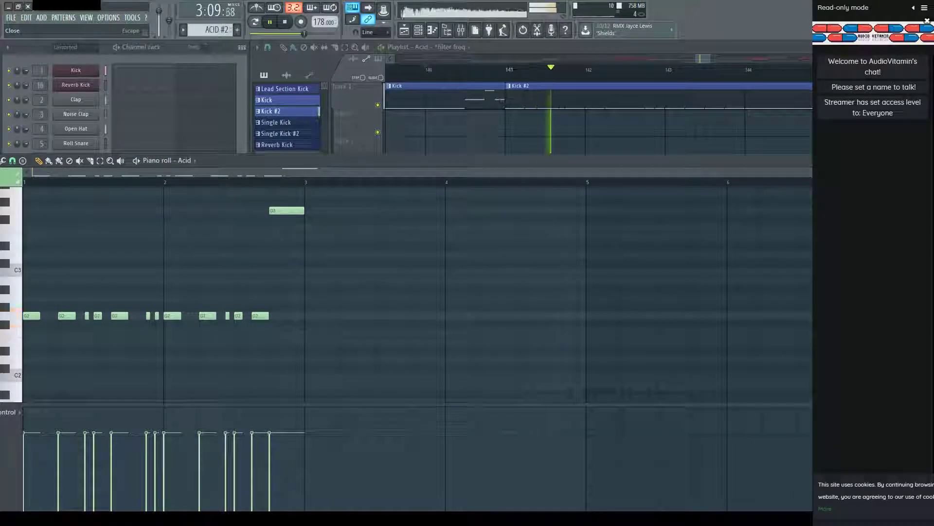
key("Escape")
key("space")
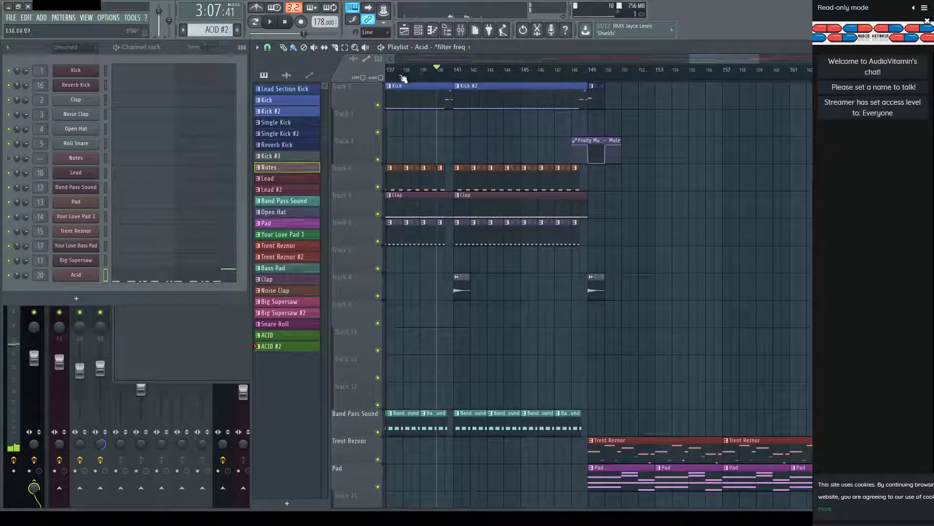
Audition the arrangement and place the ACID #2 pattern at bar 147 on the Acid track.
left_click(423, 77)
key("space")
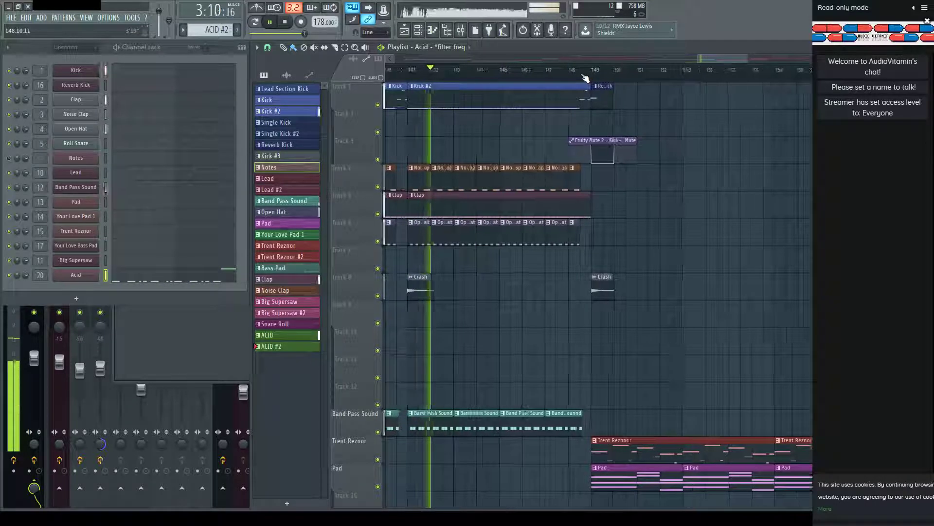
scroll(460, 227, "down", 5)
left_click(553, 313)
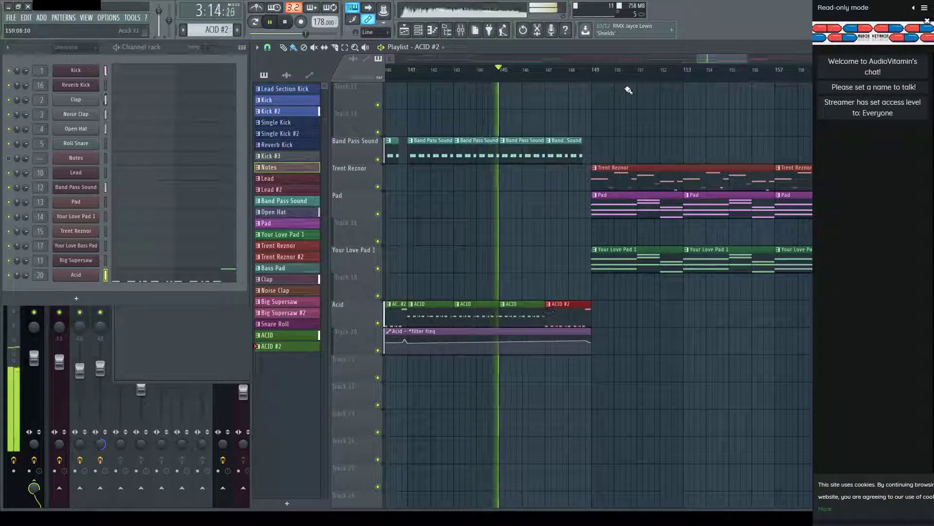
scroll(595, 77, "up", 2)
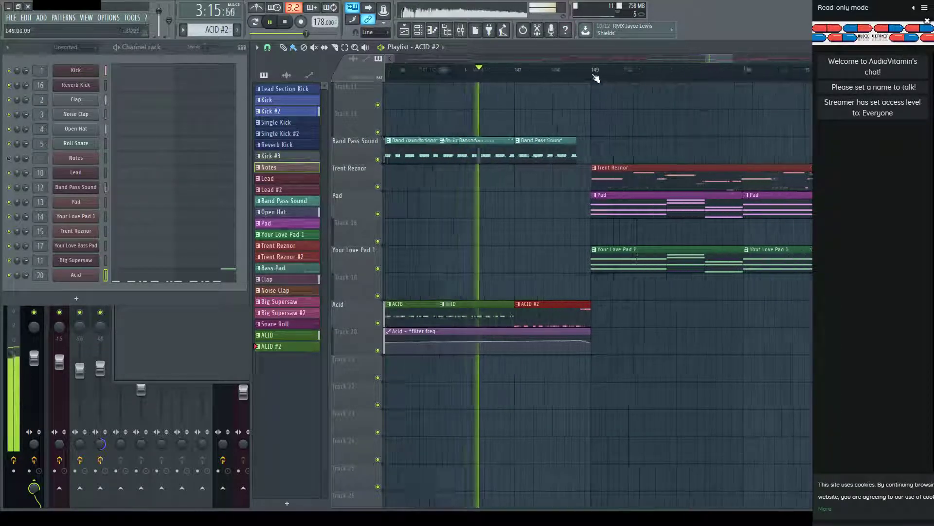
Shape a peak in the Acid filter freq automation at 148:15:00, just before bar 149, at about 94%.
left_click(588, 340)
left_click_drag(588, 340, 586, 336)
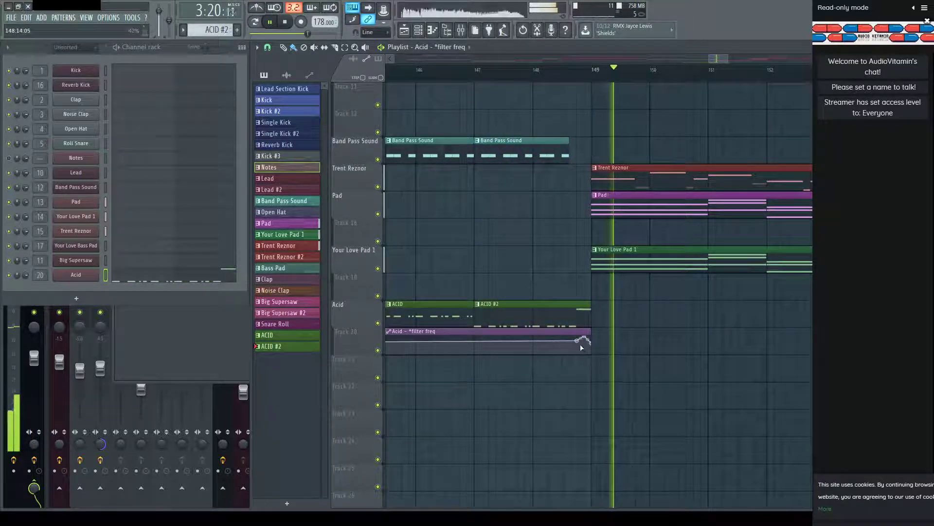
left_click_drag(587, 338, 588, 340)
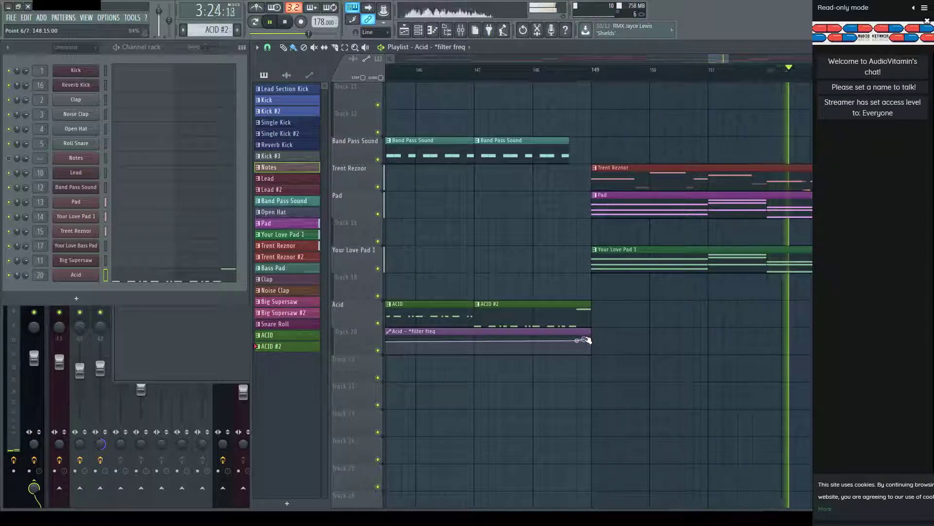
Lower ACID #2's last note by two octaves to G1.
left_click(214, 281)
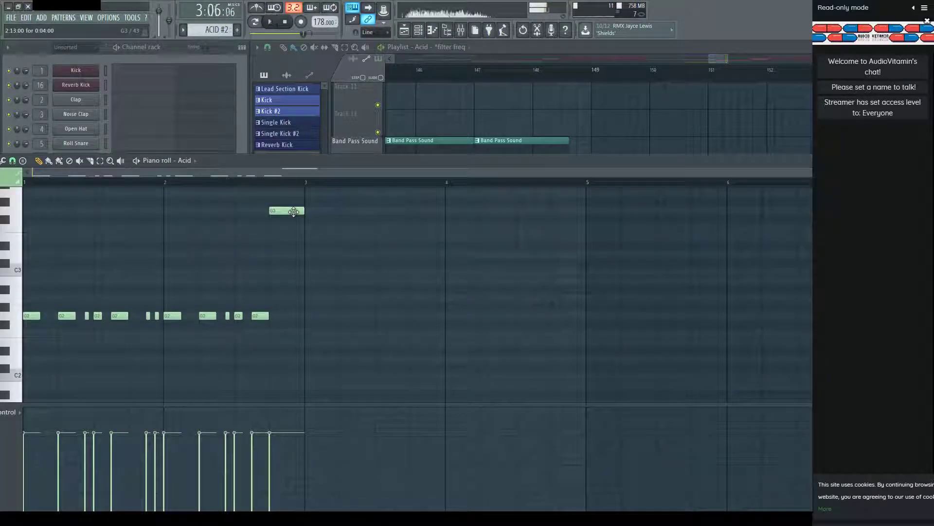
left_click_drag(292, 253, 285, 366)
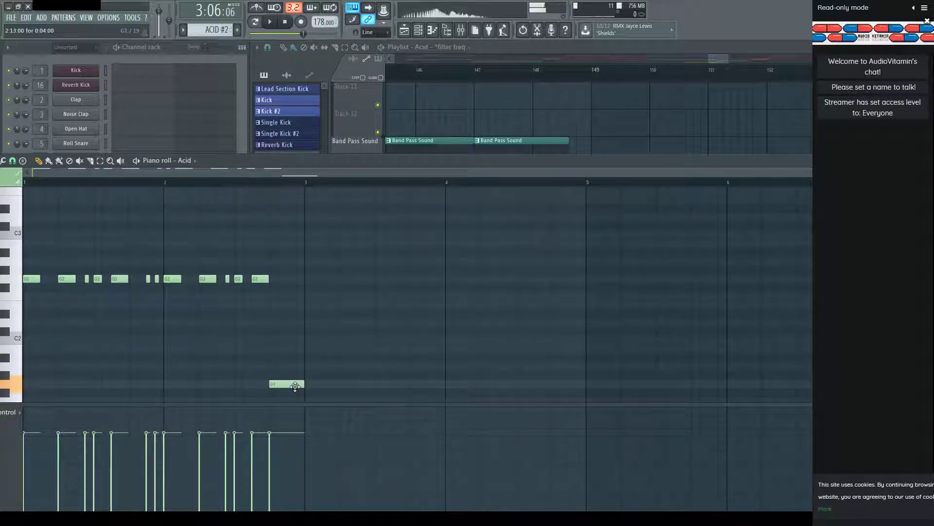
key("Escape")
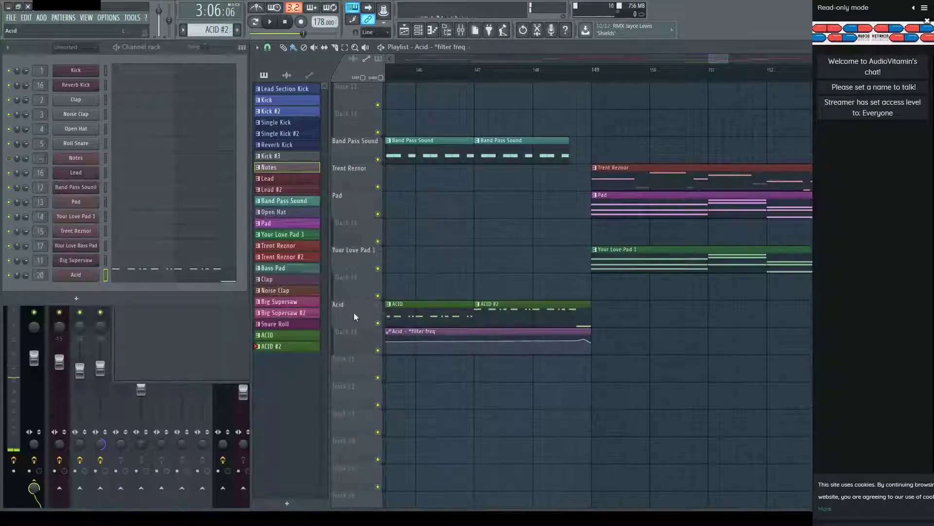
Solo the Acid track with its filter automation and audition it from bars 148 and 140.
right_click(378, 323)
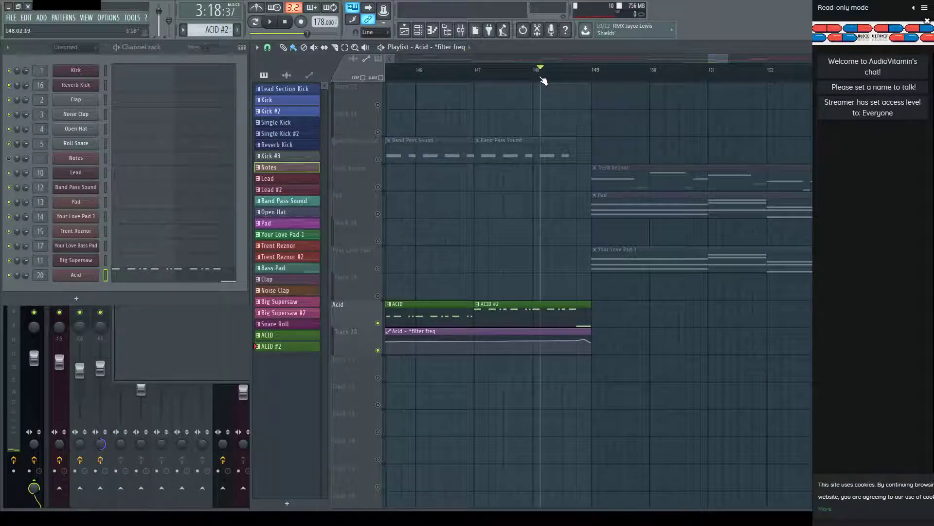
key("space")
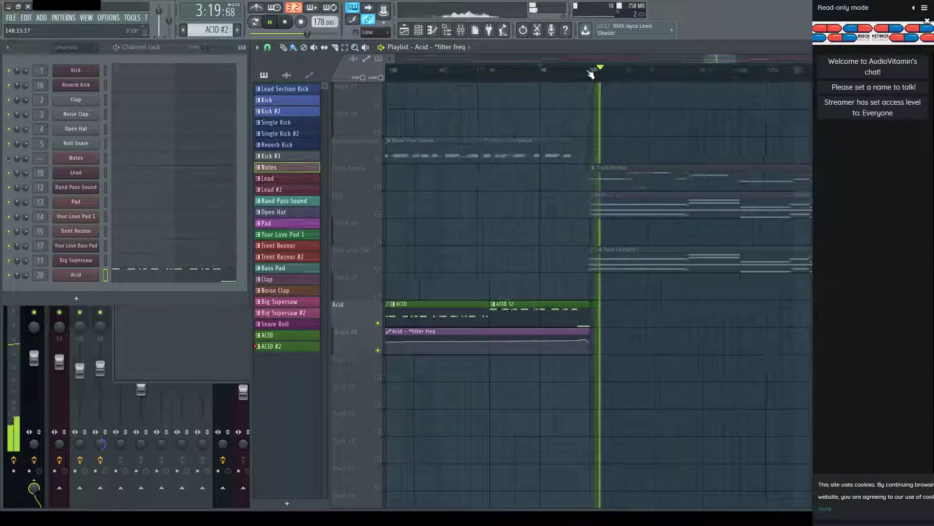
left_click(409, 71)
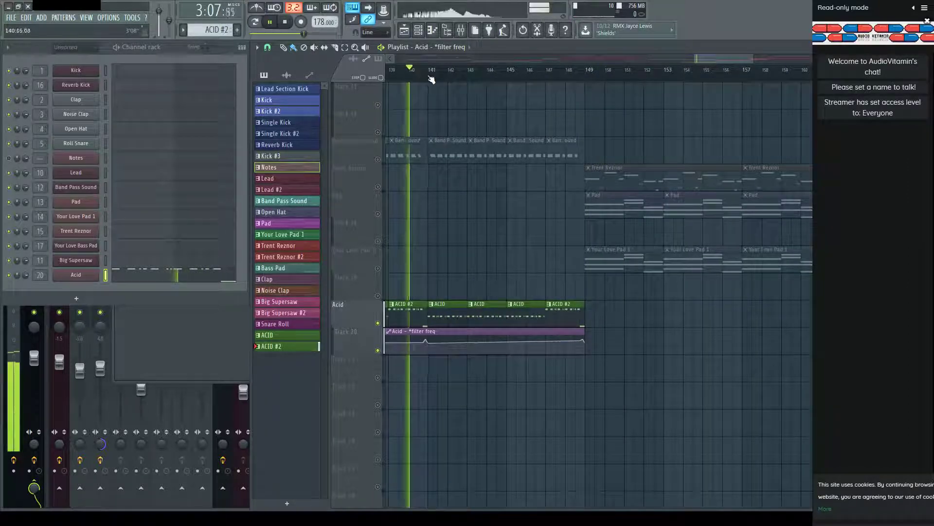
scroll(431, 80, "up", 4)
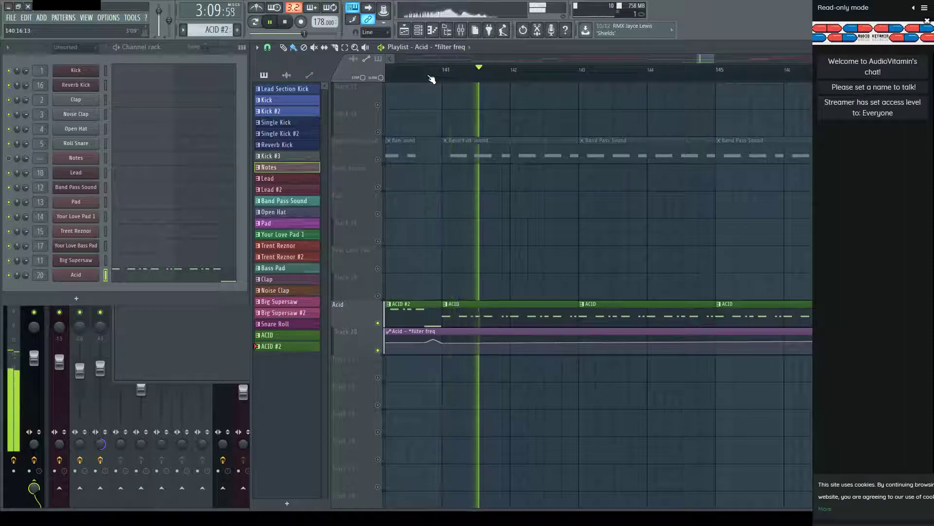
key("space")
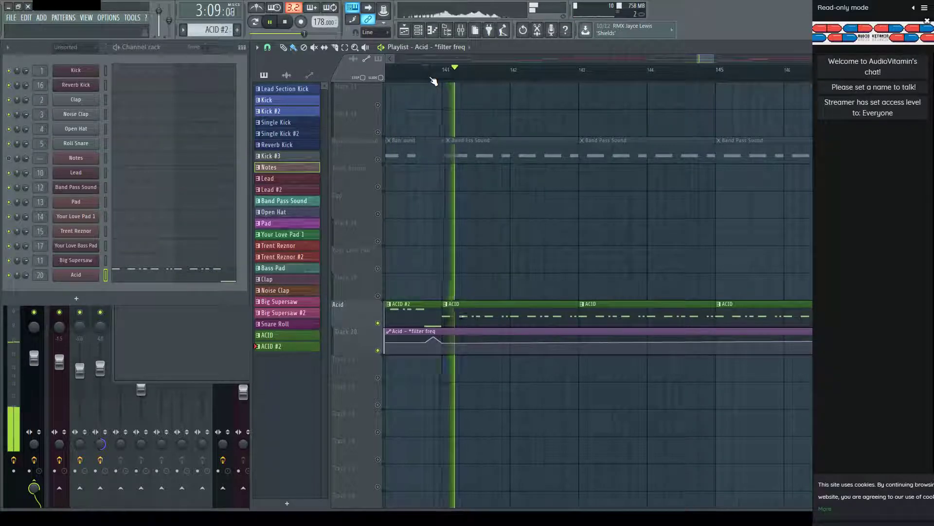
scroll(434, 80, "down", 2)
key("space")
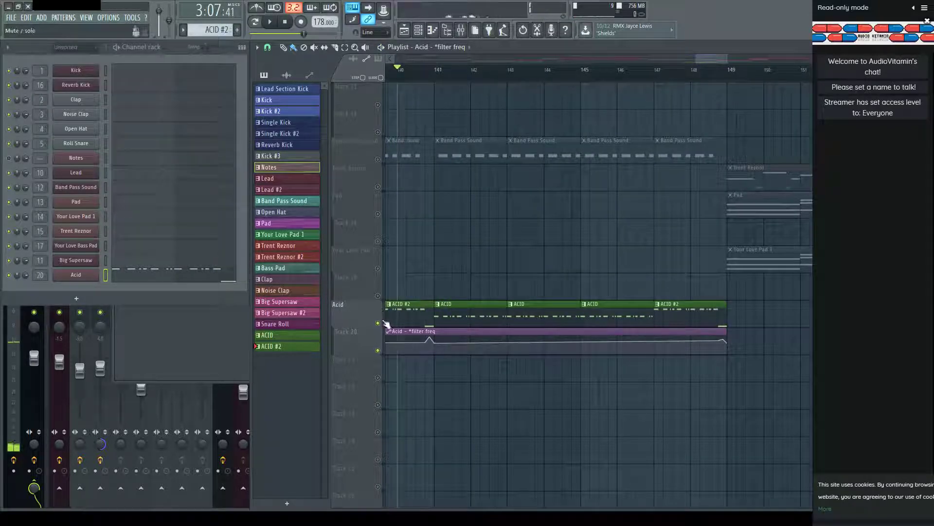
Compare the Acid ending in the full arrangement with the soloed Acid track, playing from bar 148.
right_click(383, 323)
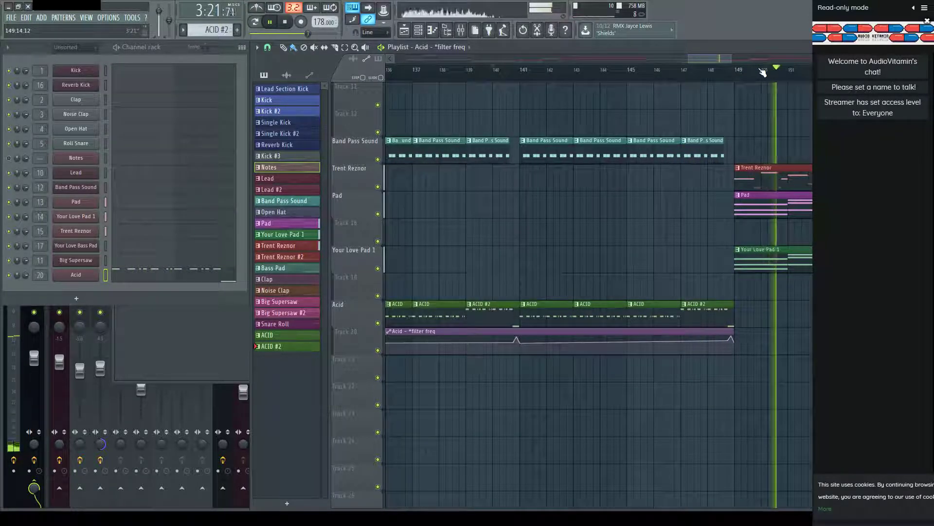
scroll(762, 70, "up", 3)
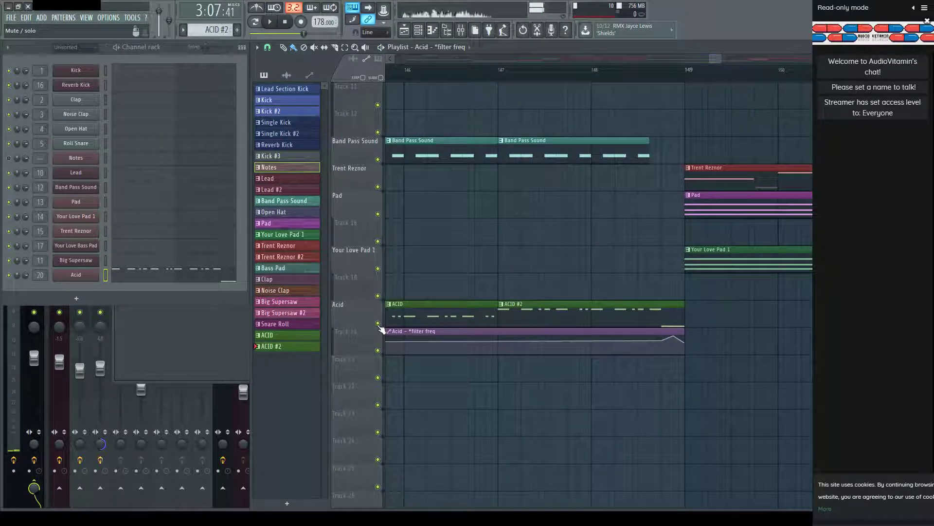
left_click(378, 324, "ctrl")
left_click(602, 74)
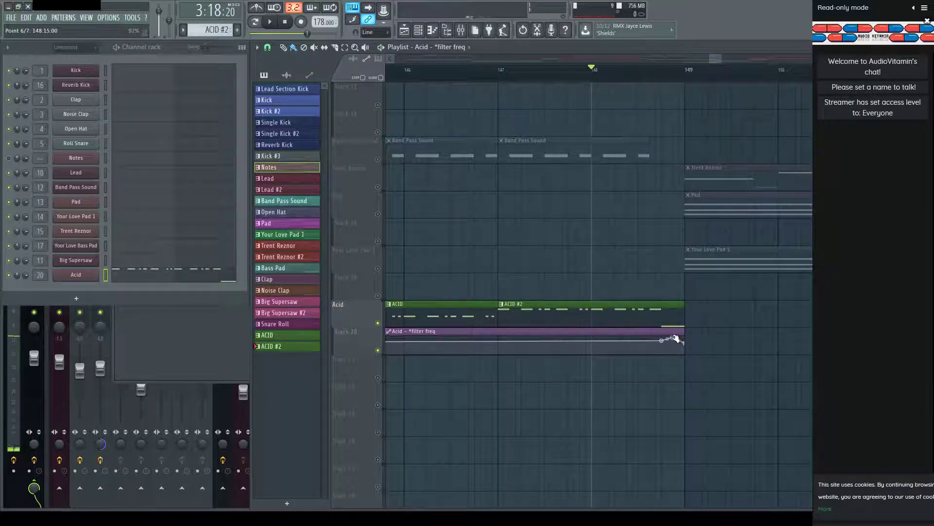
key("space")
scroll(663, 69, "down", 3)
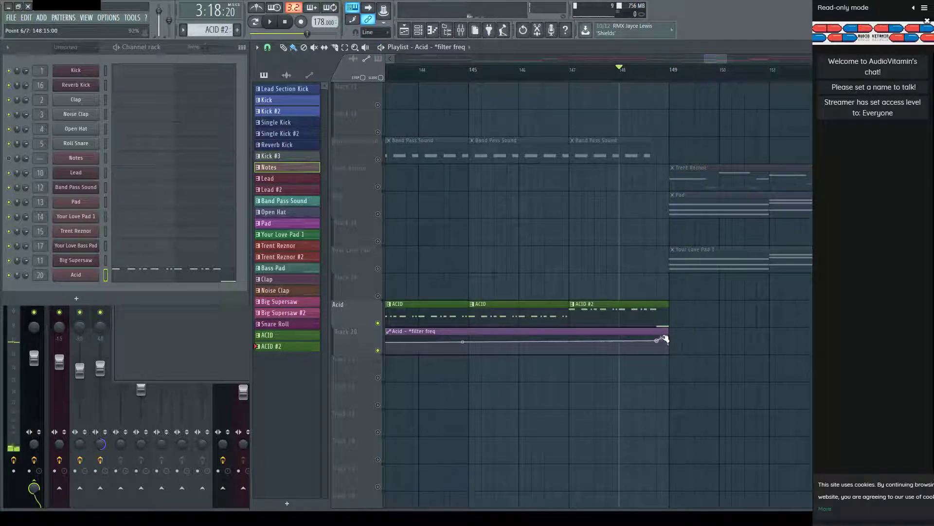
Raise ACID #2's last note by an octave to G2 and audition the change with the Acid track soloed.
left_click(221, 277)
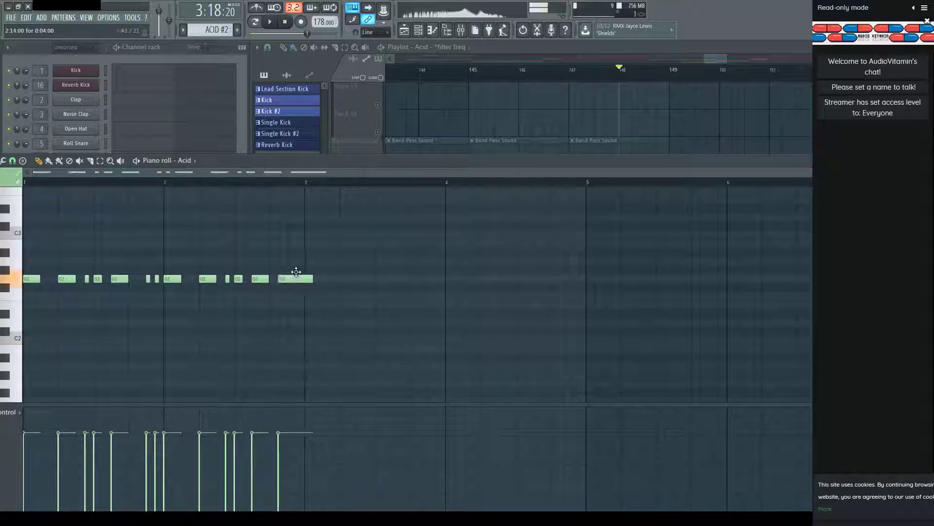
key("F7")
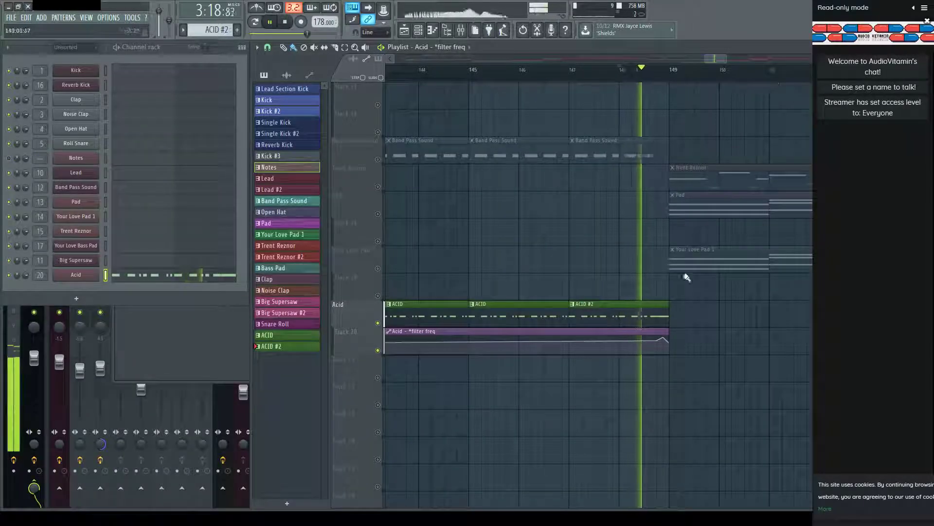
left_click_drag(722, 62, 705, 61)
key("space")
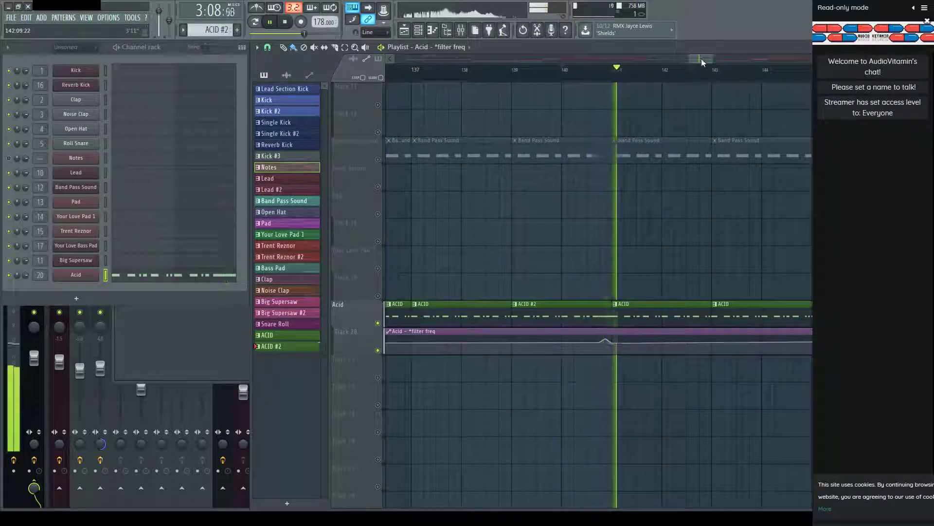
Review the soloed Acid clips and filter freq automation up to bar 149 during playback.
left_click_drag(705, 59, 721, 59)
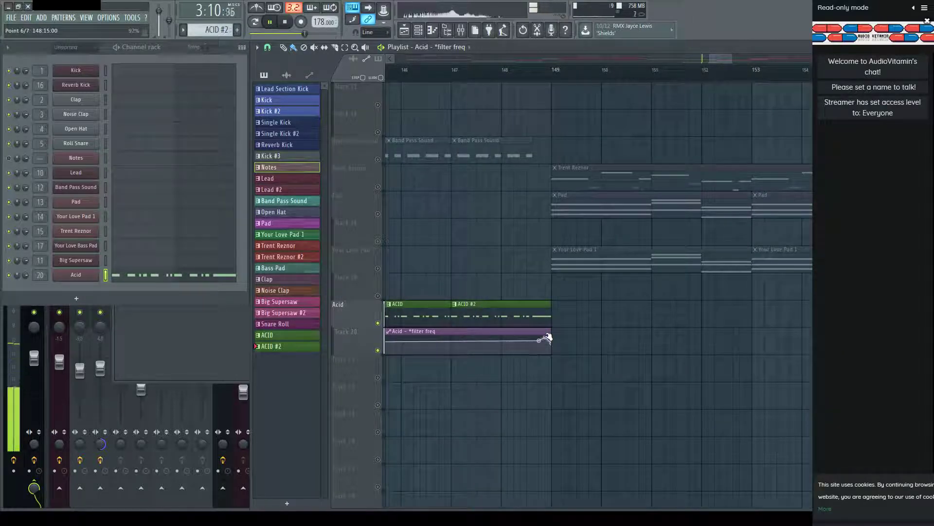
scroll(529, 82, "down", 3)
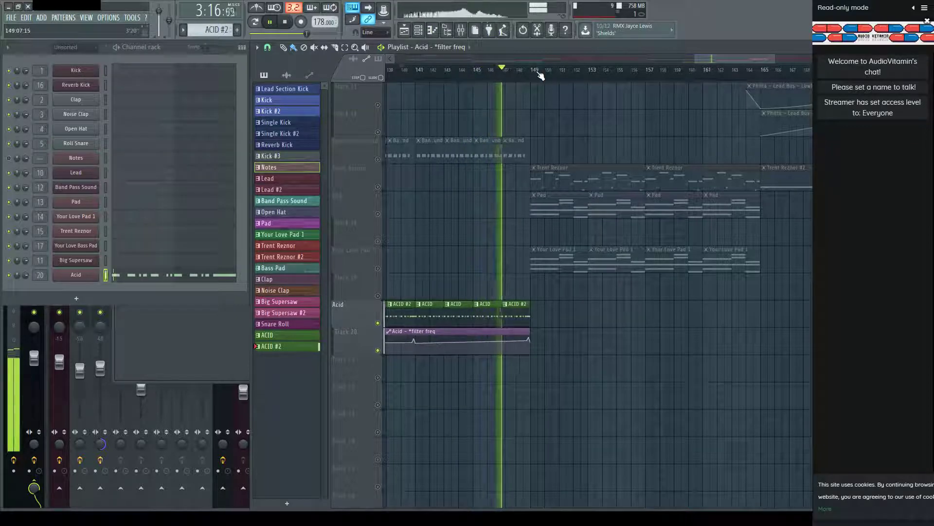
scroll(530, 70, "up", 2)
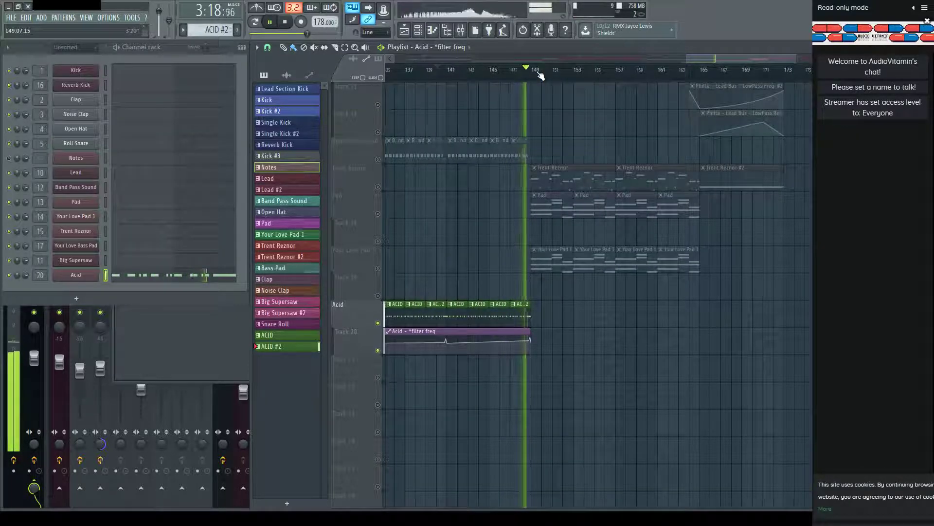
scroll(540, 76, "down", 2)
key("space")
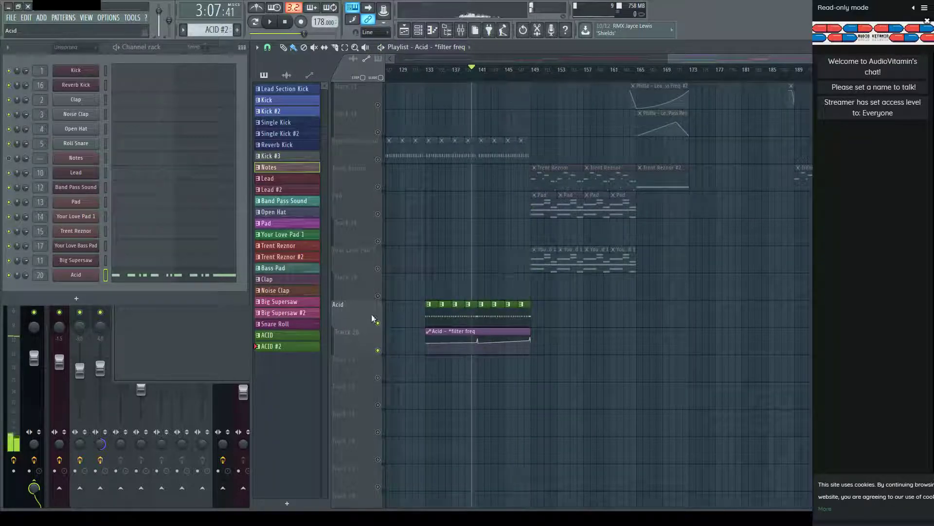
Unsolo the Acid track and audition the transition into bar 149 with the full arrangement.
left_click(379, 323, "ctrl")
left_click(511, 73)
key("space")
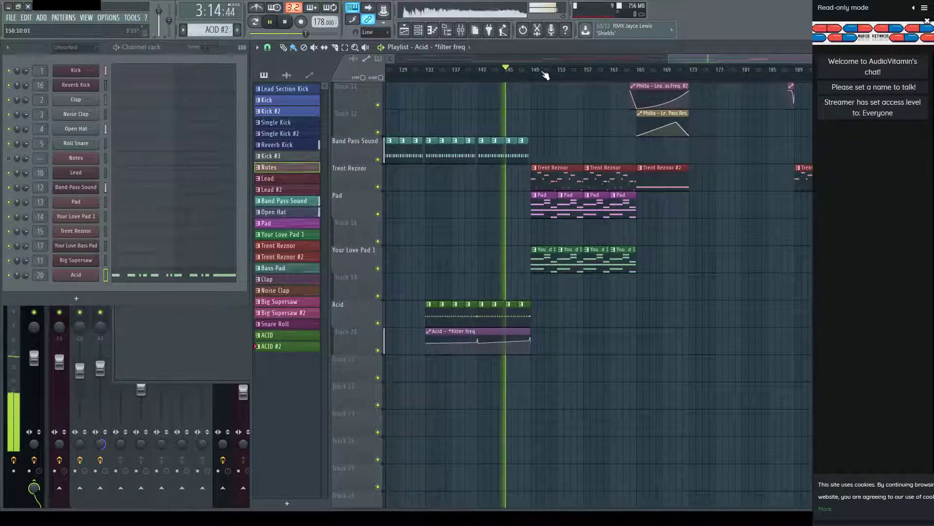
scroll(541, 73, "up", 2)
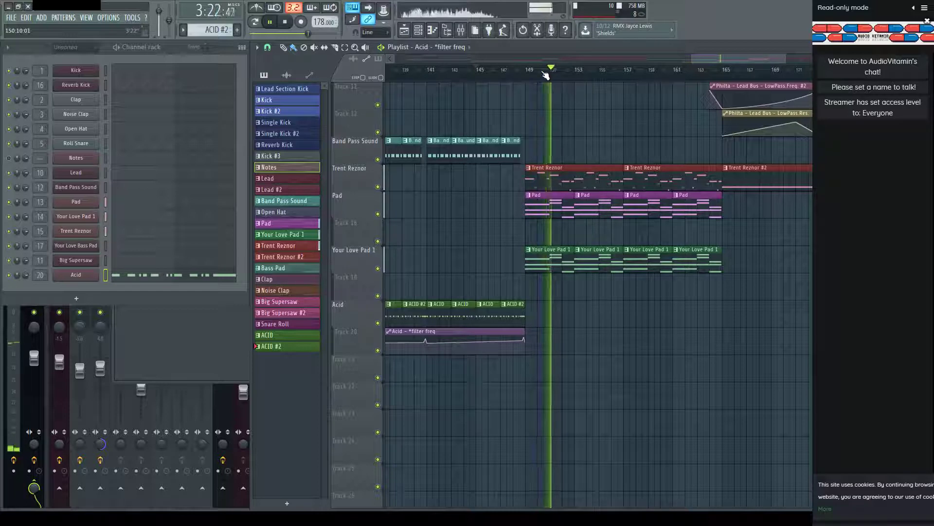
scroll(413, 63, "up", 2)
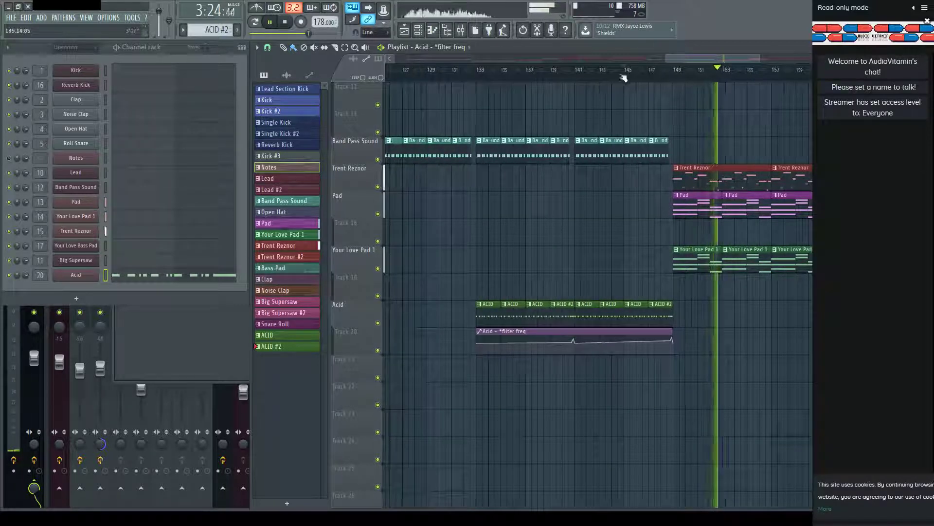
Inspect the ACID #2 pattern's notes in the piano roll, including its ending note.
scroll(690, 77, "up", 1)
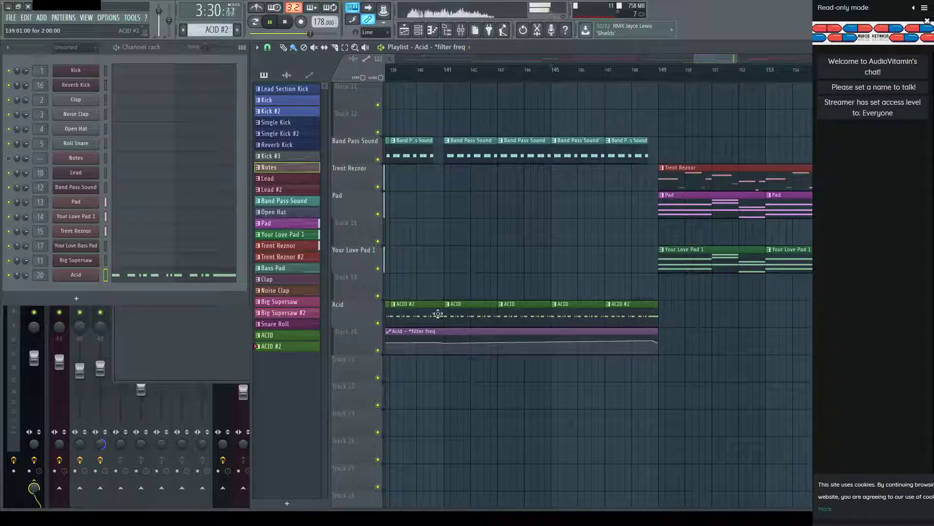
left_click(197, 275)
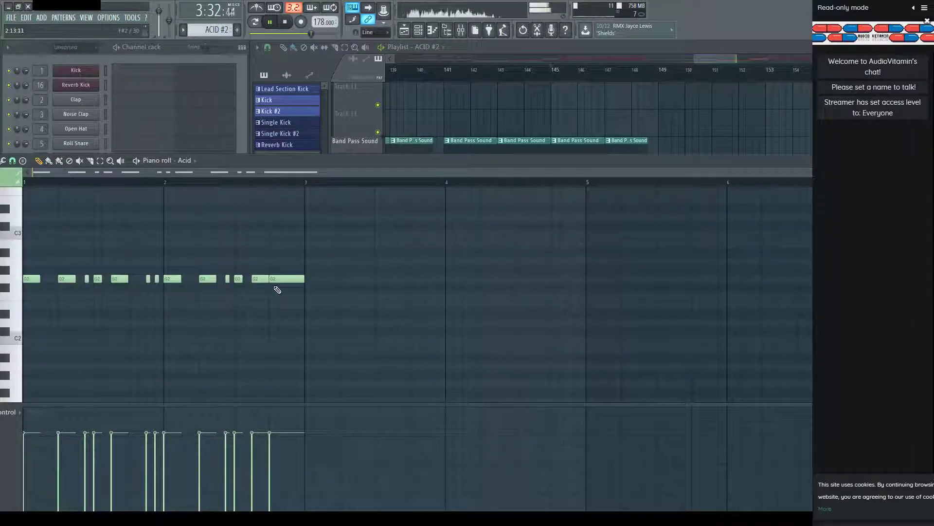
key("F7")
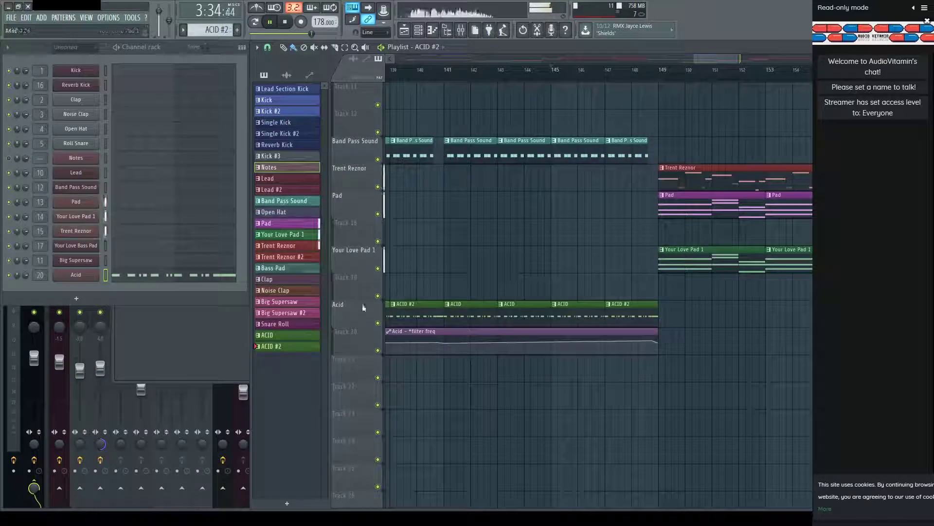
Delete the ACID #2 pattern and replace its clips with ACID clips trimmed to end with the Band Pass Sound clips before bars 141 and 149.
left_click(173, 48)
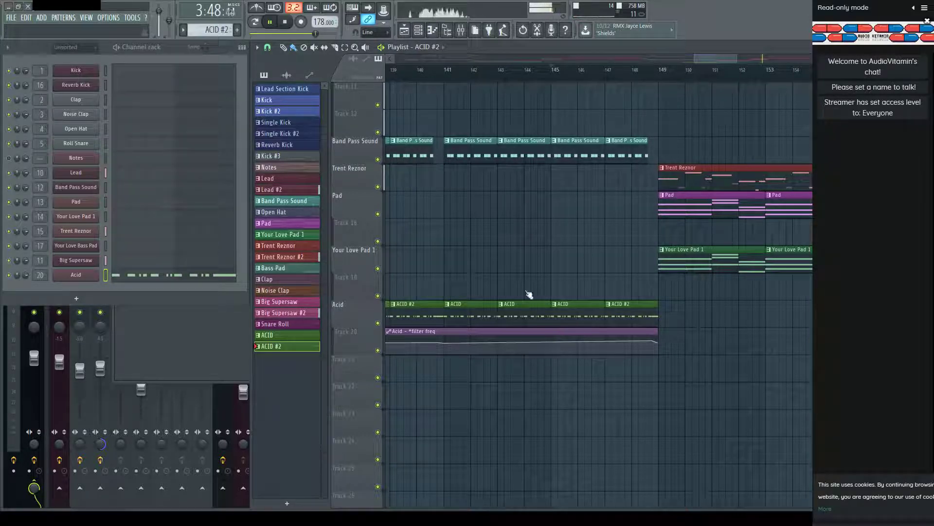
key("ctrl+shift+Delete")
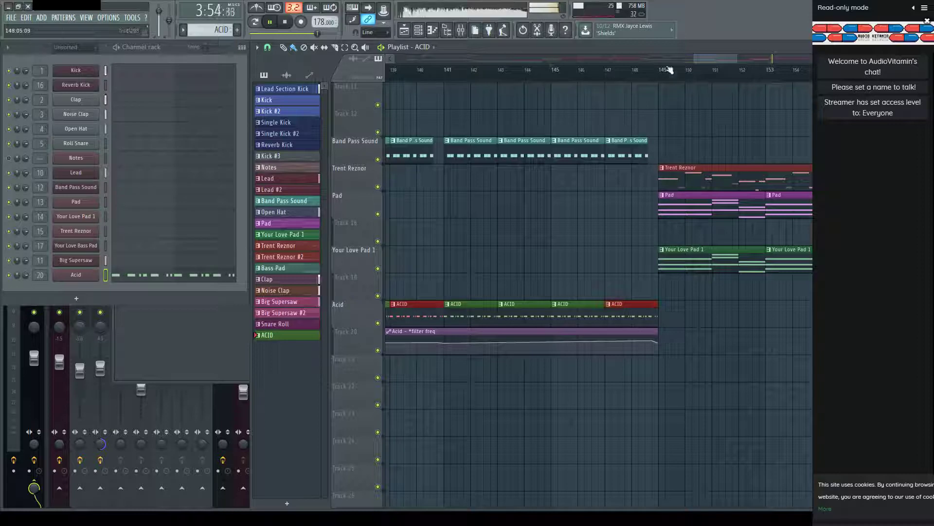
scroll(663, 73, "up", 4)
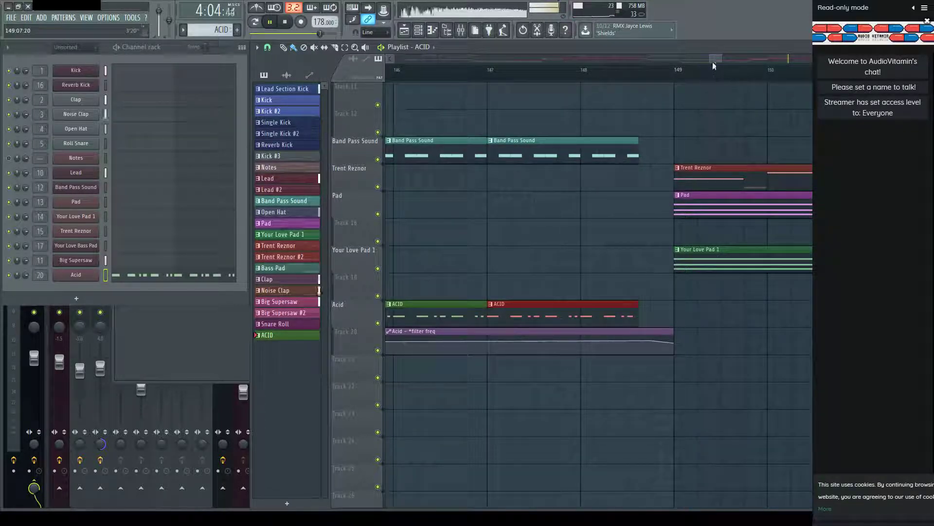
scroll(705, 56, "down", 3)
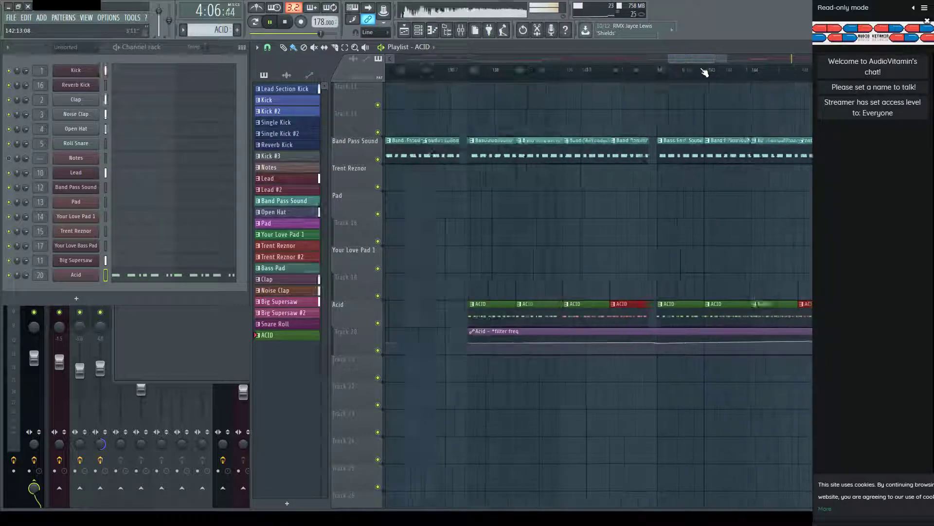
Mute the Band Pass Sound track and audition the arrangement from bar 133.
scroll(705, 72, "down", 2)
key("space")
left_click(378, 159)
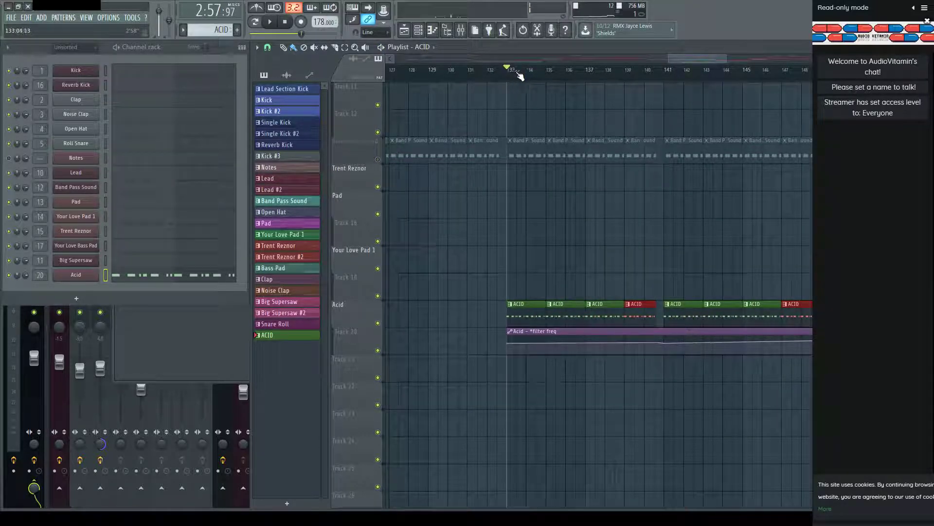
key("space")
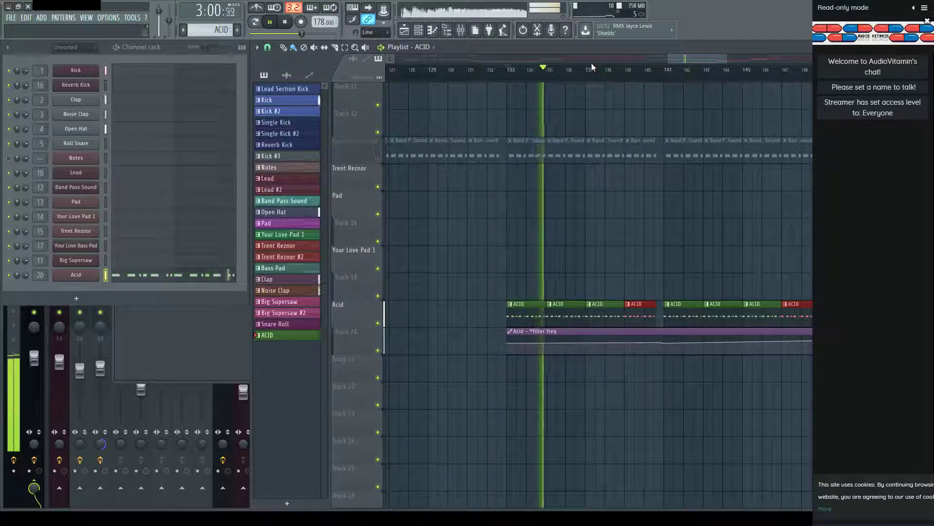
Set the Acid synth's filter resonance to 116 and try different filter saturation amounts during playback.
left_click(76, 275)
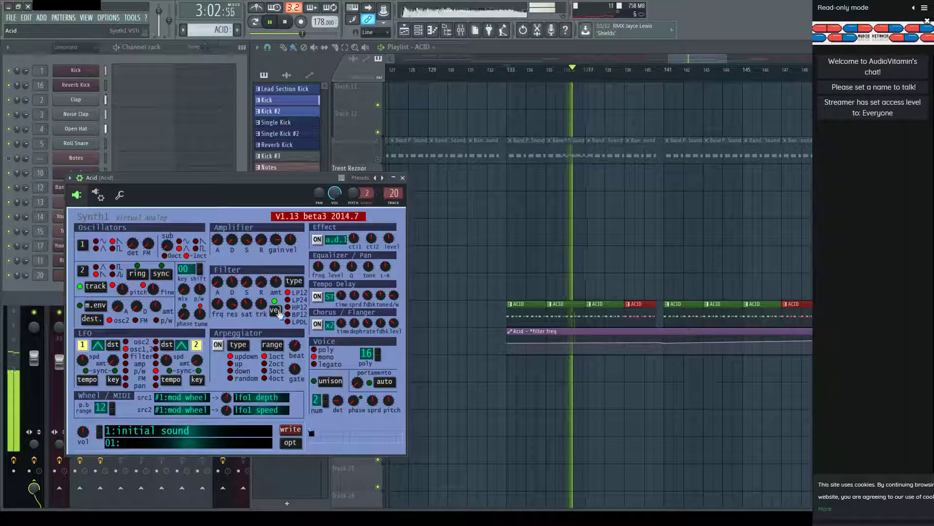
left_click_drag(237, 307, 233, 303)
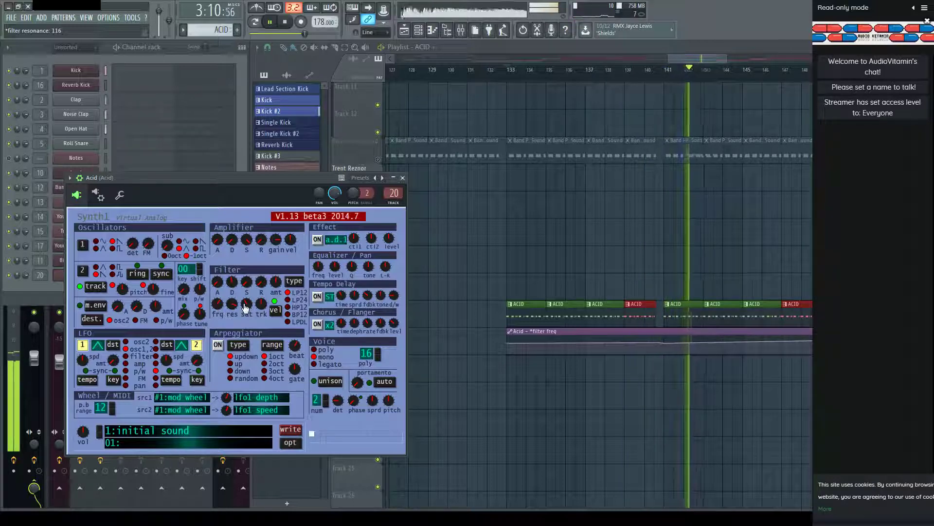
left_click_drag(246, 308, 246, 303)
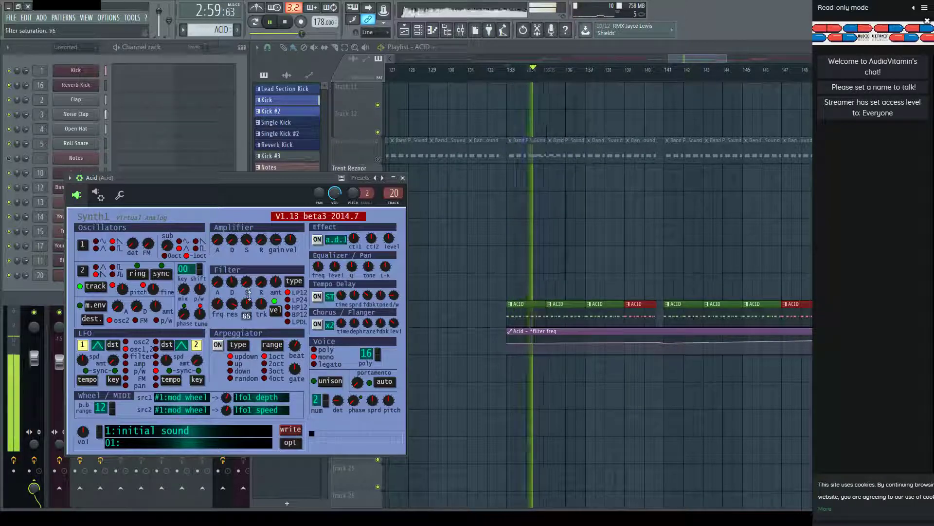
left_click_drag(246, 303, 247, 331)
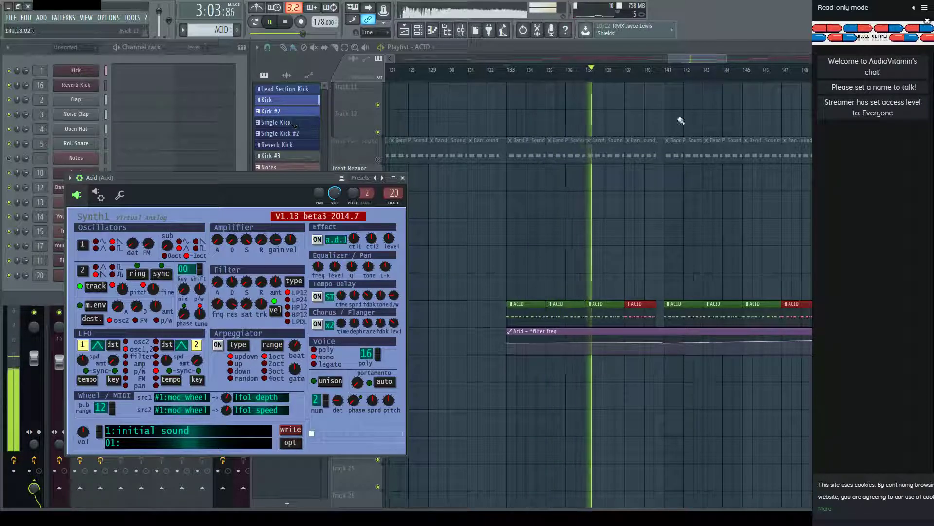
Solo the Acid track, restart from bar 133 and set the synth's filter saturation to about 45.
left_click(677, 97)
key("space")
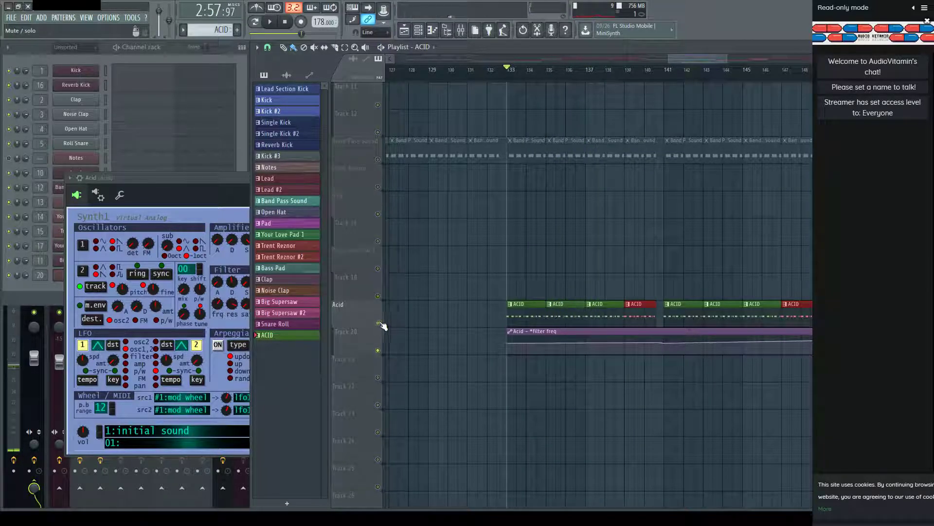
key("space")
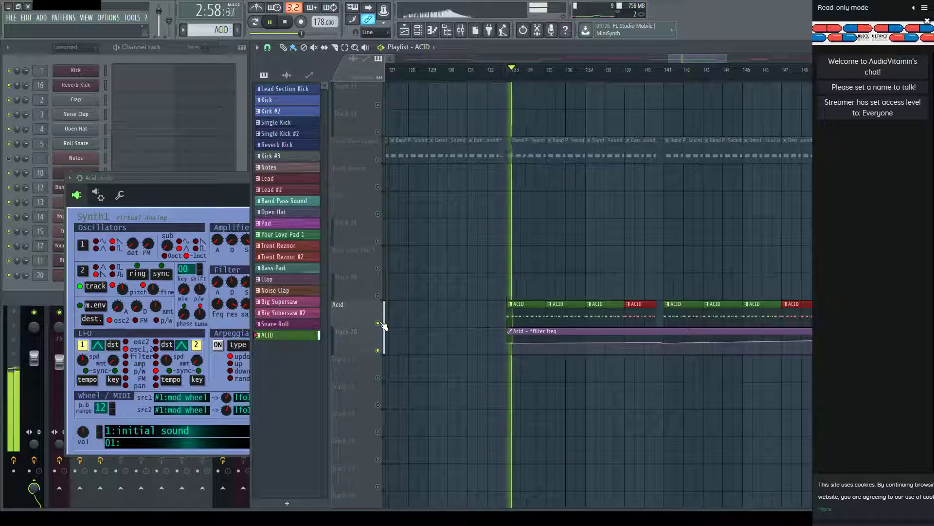
left_click(214, 184)
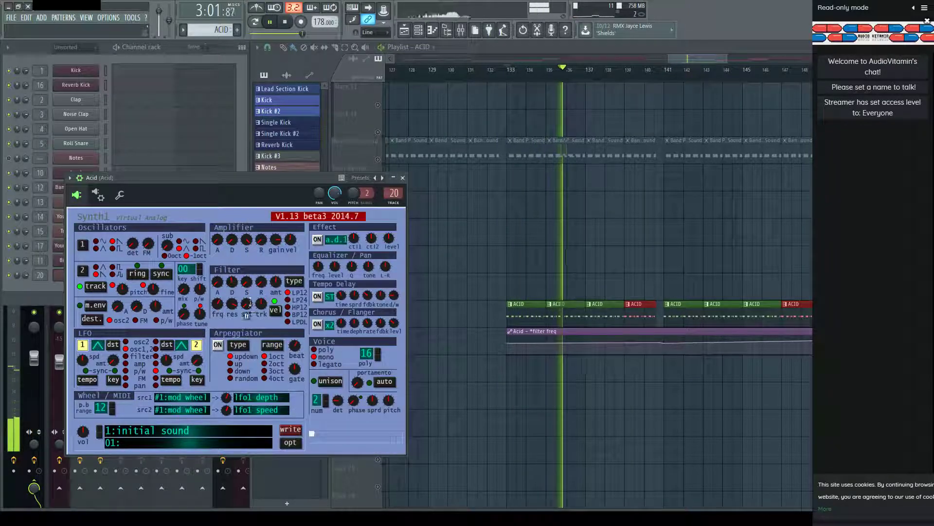
left_click_drag(247, 303, 259, 281)
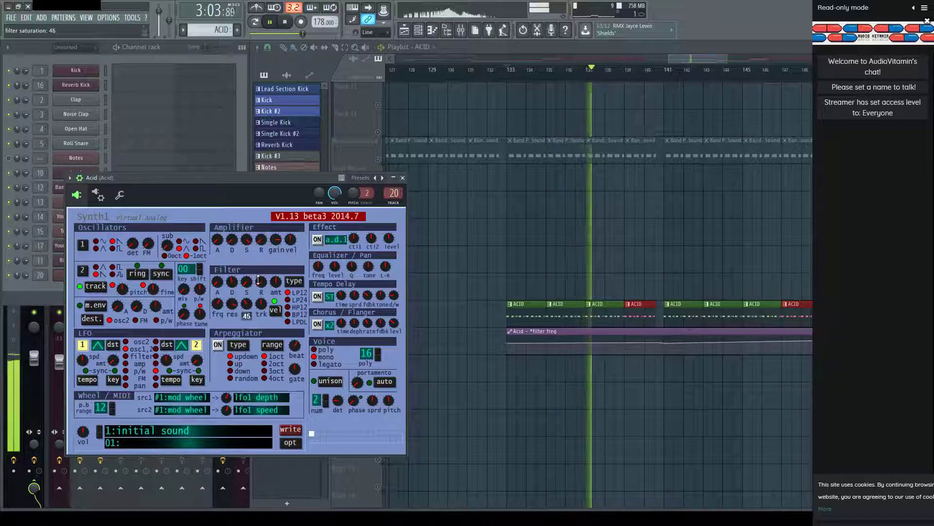
Unsolo the Acid track with Band Pass Sound muted and set the Acid synth's oscillator 1 detune to 7.
left_click(376, 337)
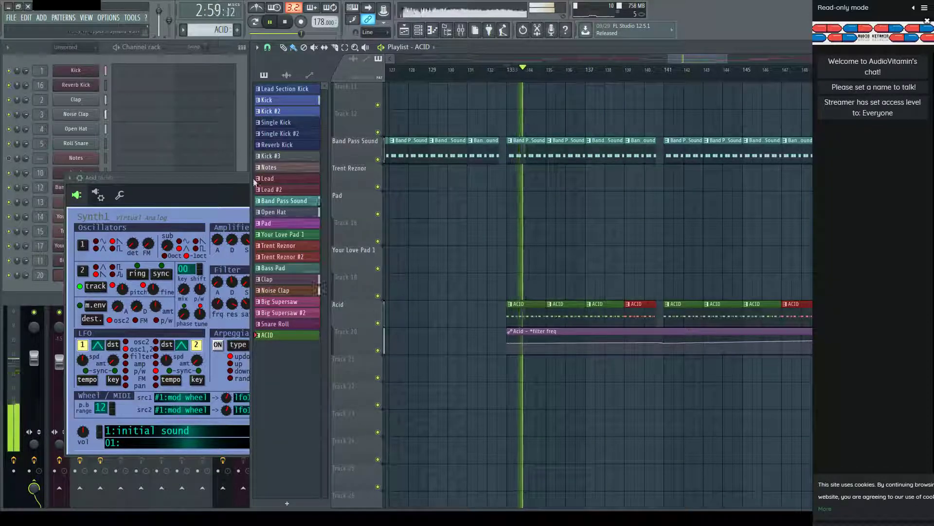
left_click(378, 160)
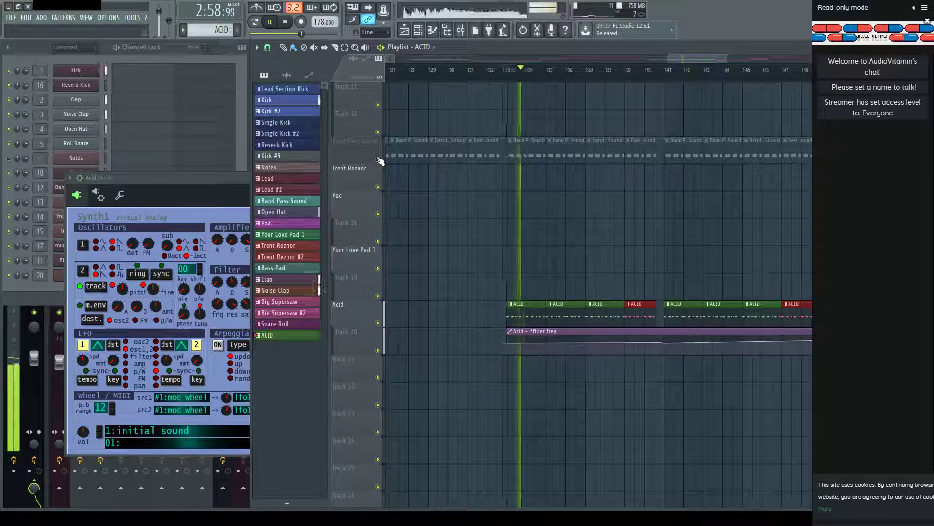
left_click(191, 179)
left_click_drag(192, 178, 329, 165)
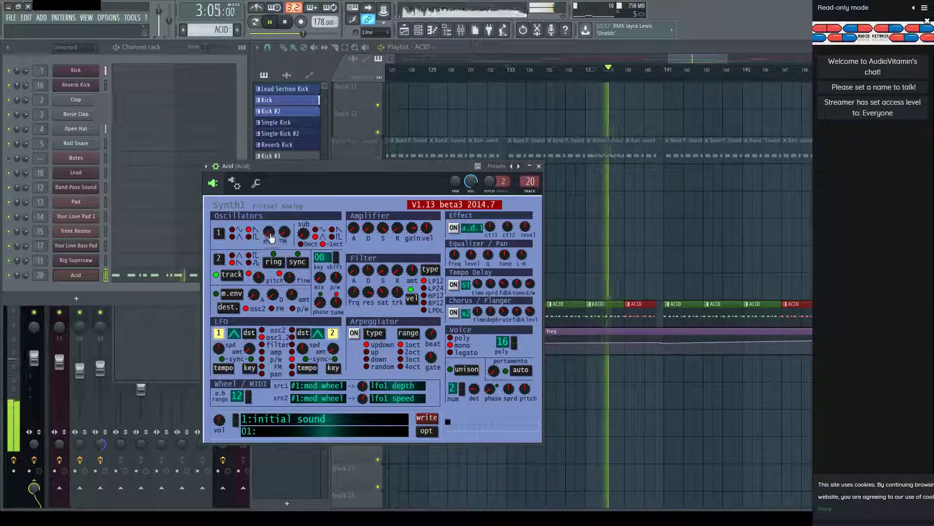
left_click_drag(270, 237, 274, 215)
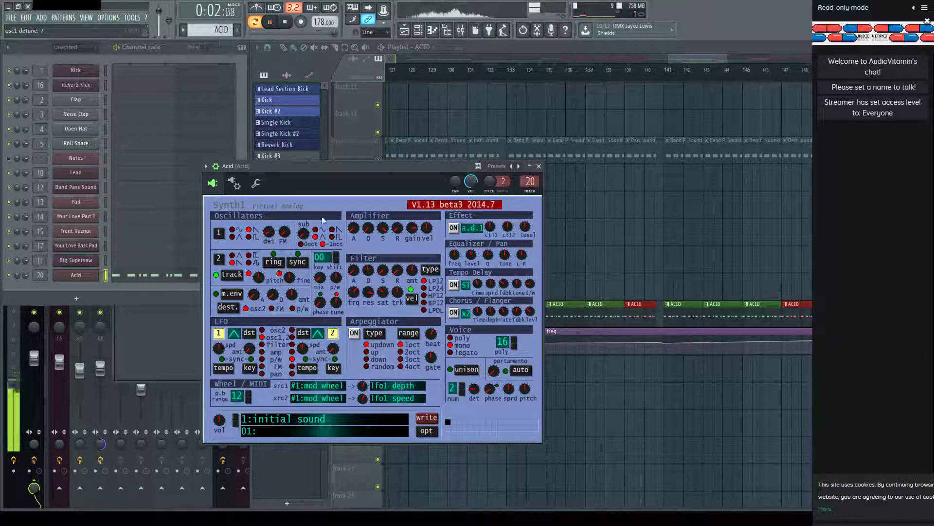
Set the Acid mixer track's level to -2.5 dB during playback from bar 133 and return to its synth.
left_click(515, 80)
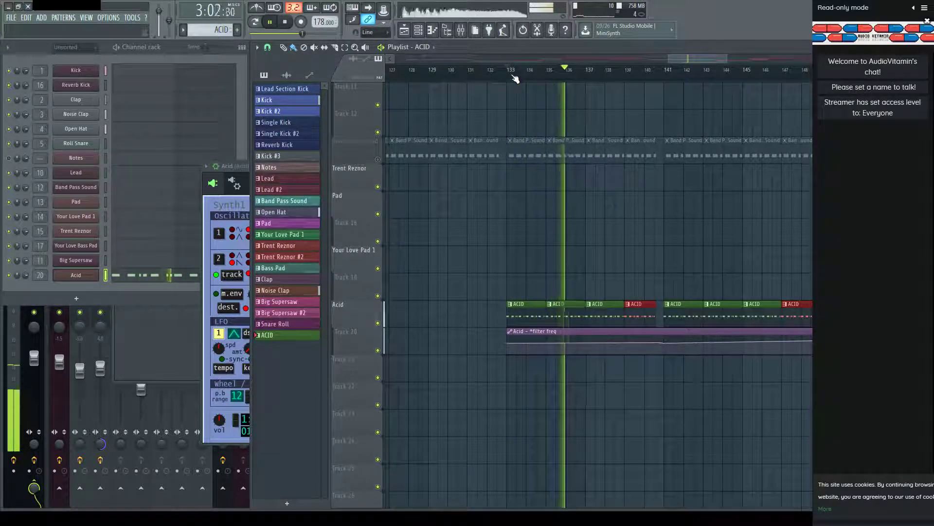
key("F9")
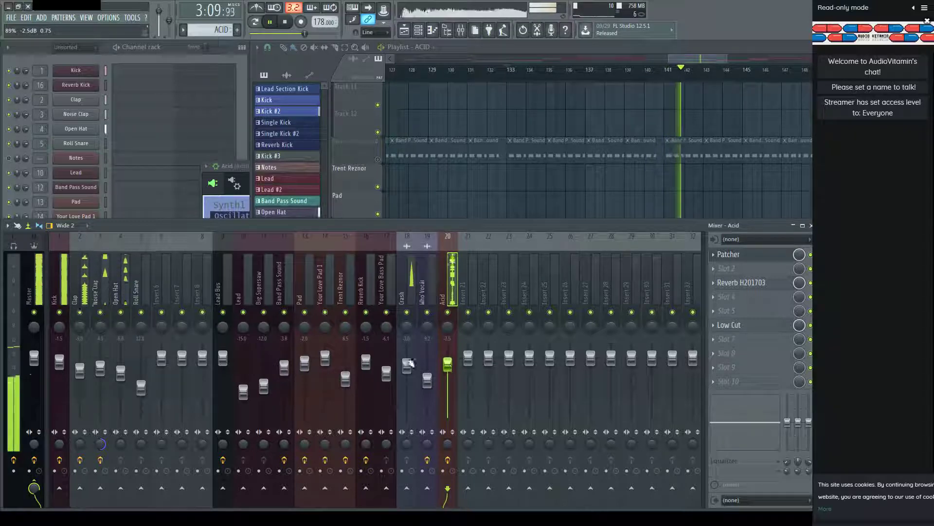
left_click(238, 164)
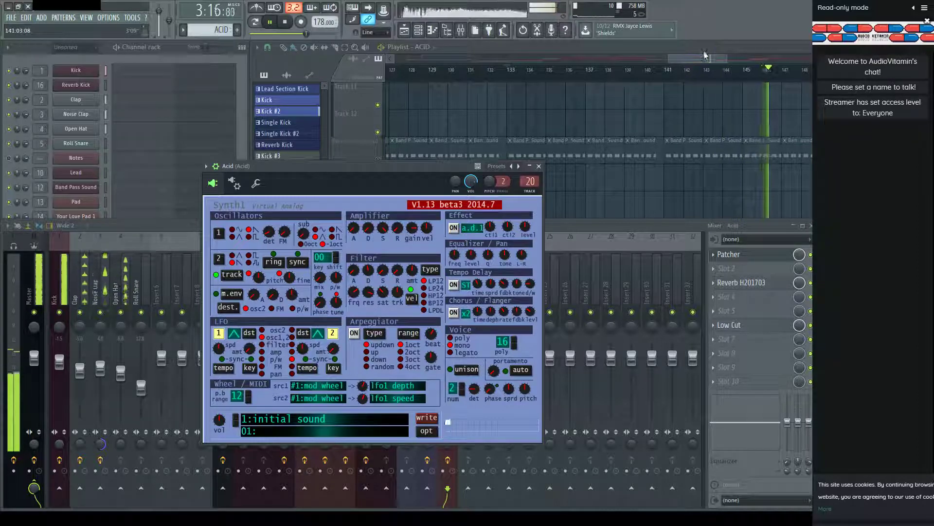
Solo the Acid track, set the synth's oscillator mix to 100:0 and adjust the oscillator phase while playing from bar 133.
left_click(374, 323)
key("space")
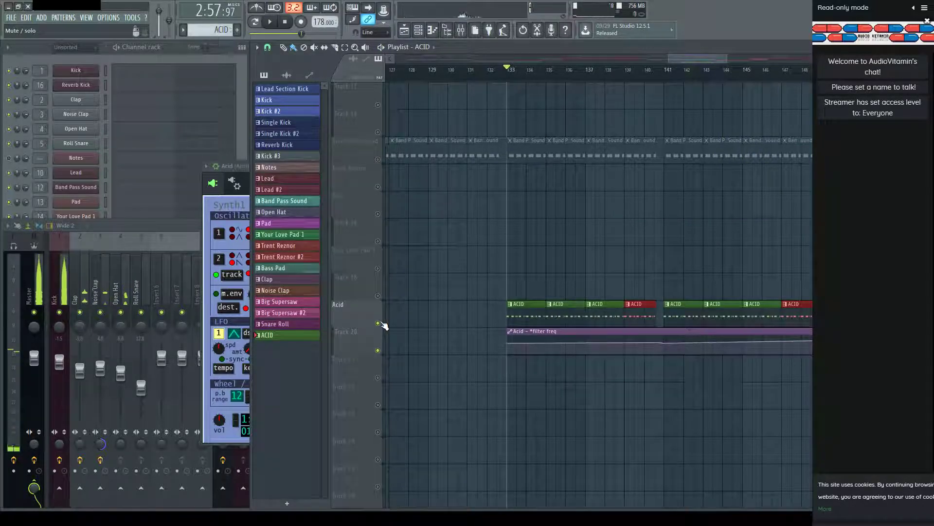
key("space")
left_click(235, 166)
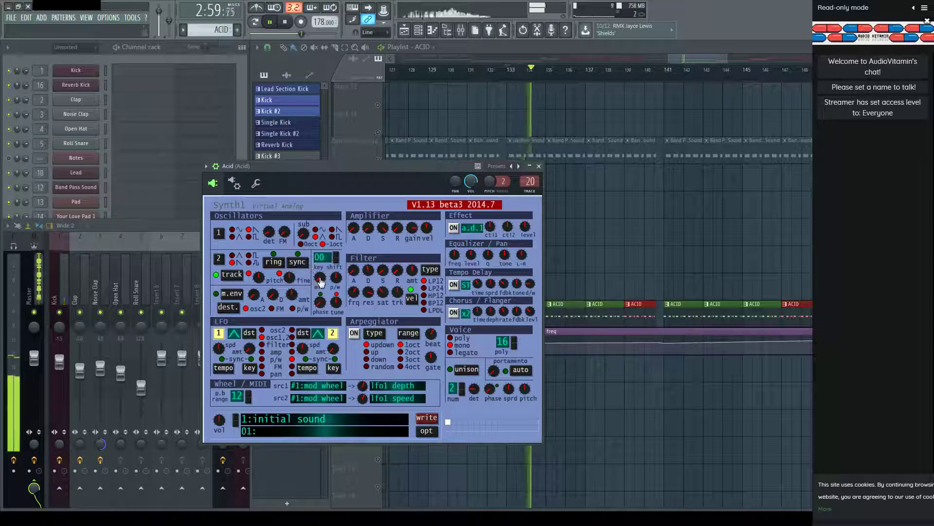
left_click_drag(321, 262, 325, 249)
left_click_drag(320, 305, 325, 305)
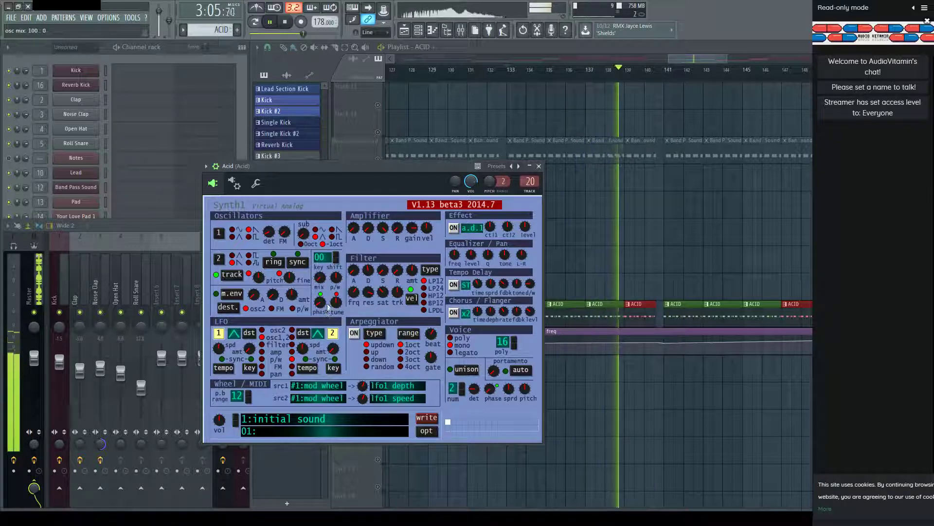
Restart playback and try different oscillator 1 detune amounts with the Acid track soloed.
key("space")
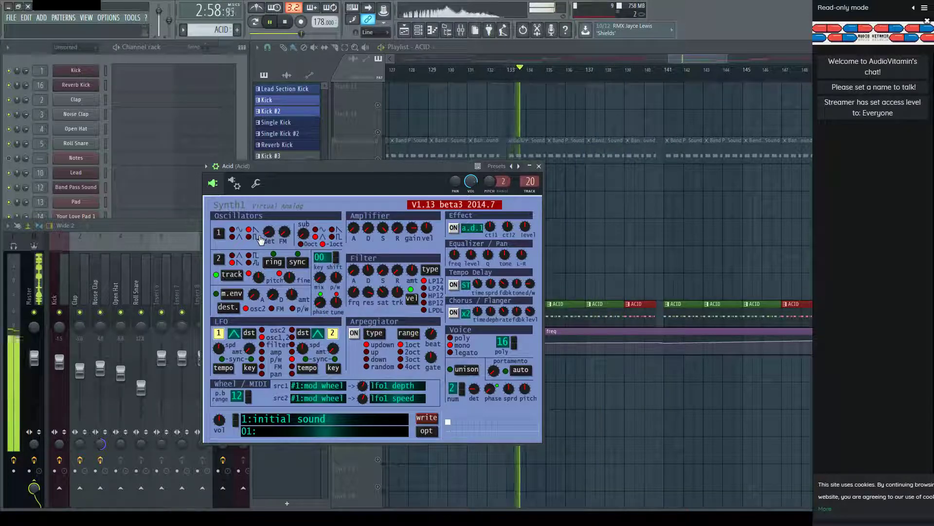
mouse_move(267, 238)
left_mouse_down()
mouse_move(274, 219)
mouse_move(279, 239)
left_mouse_up()
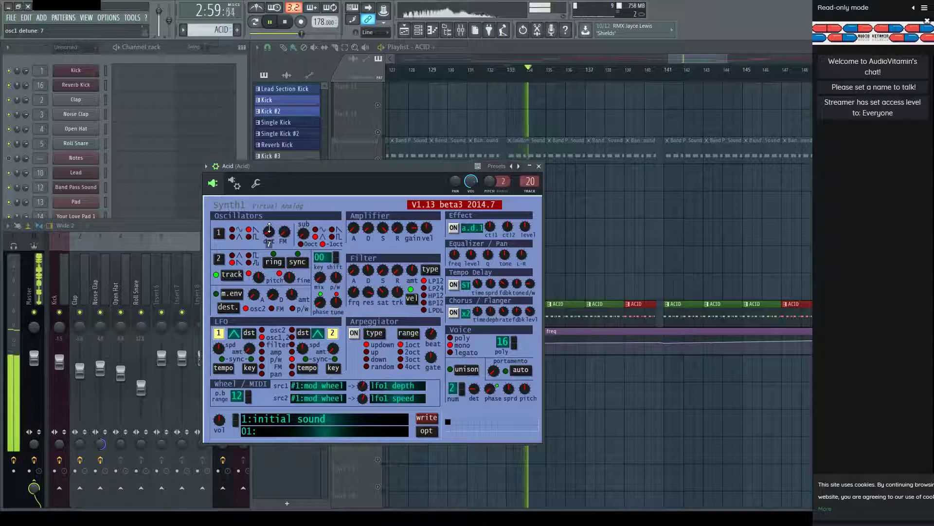
left_click_drag(270, 223, 273, 218)
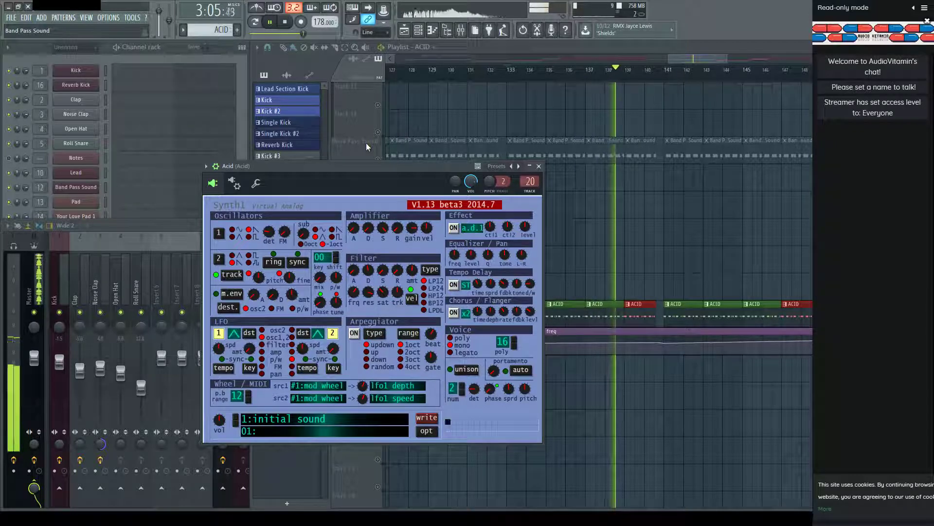
Unsolo the Acid track, mute Band Pass Sound again and restart playback from bar 133.
left_click(366, 143)
key("space")
left_click(378, 323)
key("space")
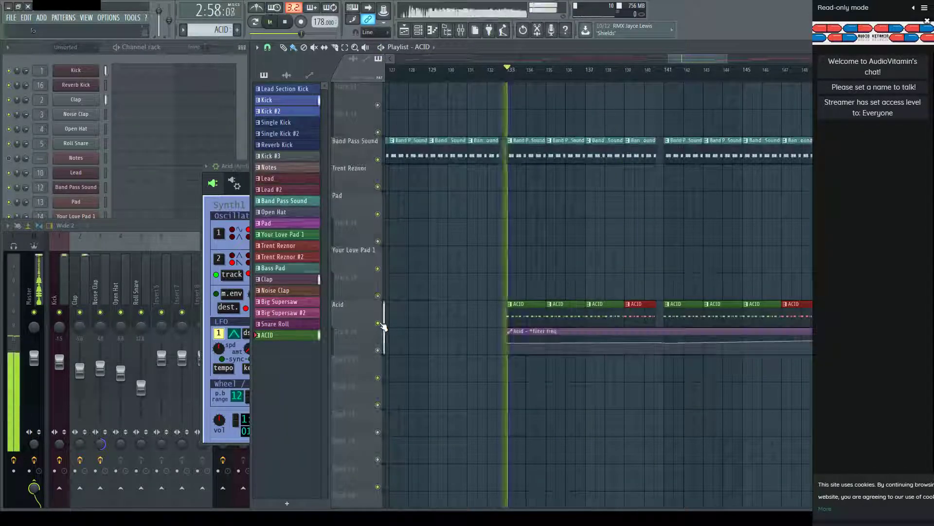
key("space")
left_click(379, 165)
key("space")
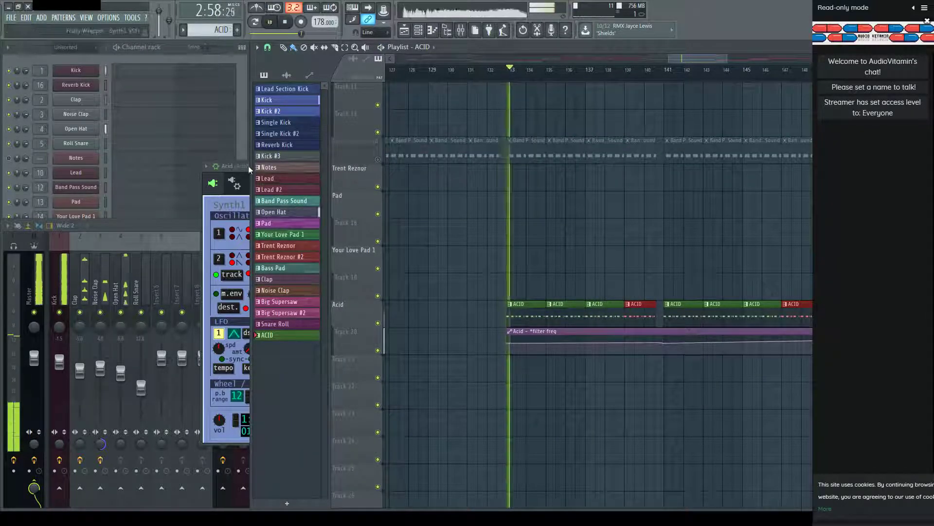
Compare oscillator 1 detune settings against the other tracks, settle on 7 and stop playback.
left_click(242, 165)
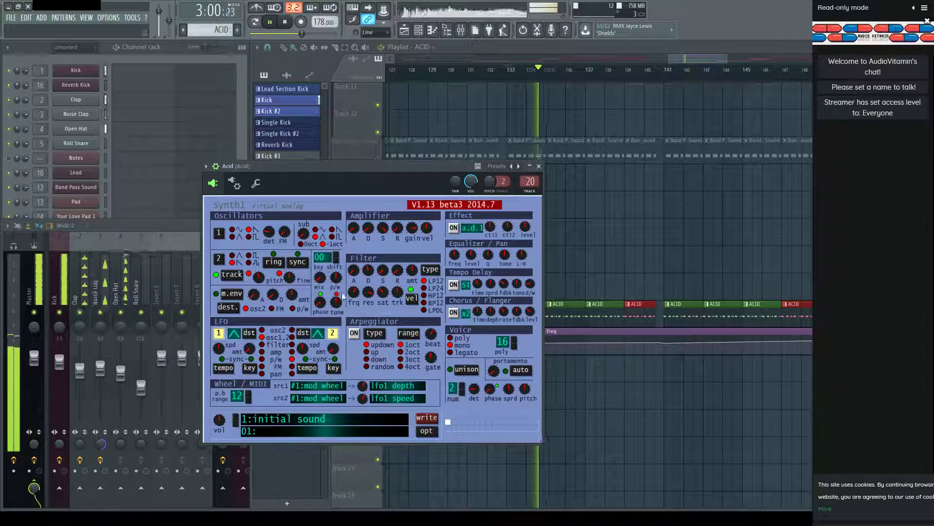
mouse_move(269, 234)
left_click_drag(270, 237, 272, 241)
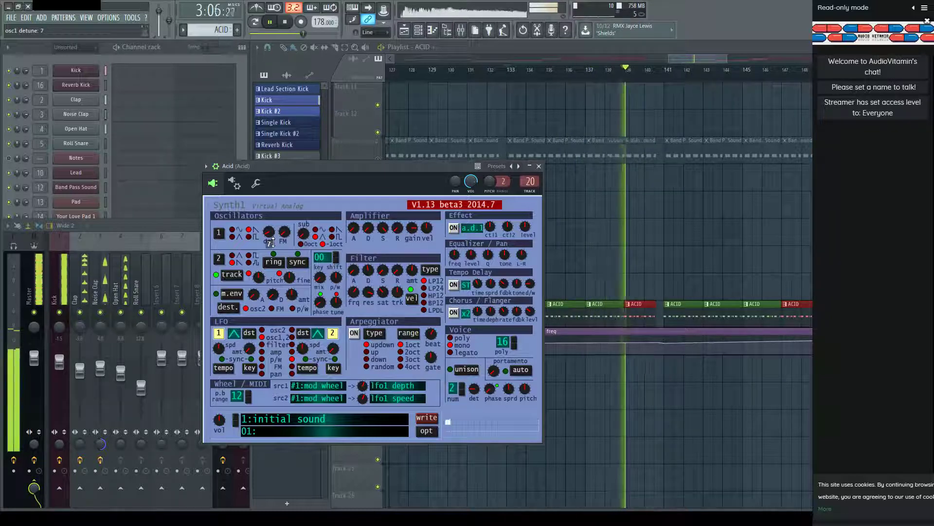
key("space")
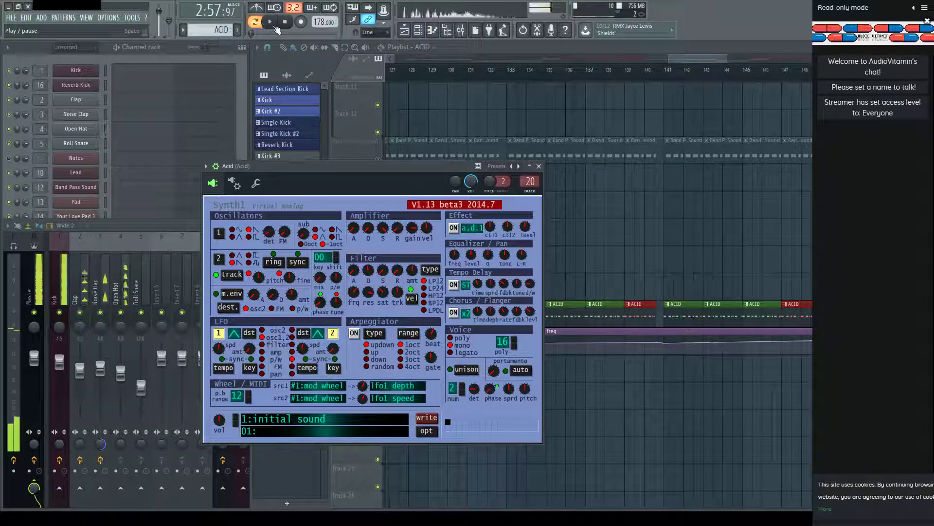
Solo the Acid track and adjust the synth's oscillator phase during playback from bar 133.
left_click(523, 102)
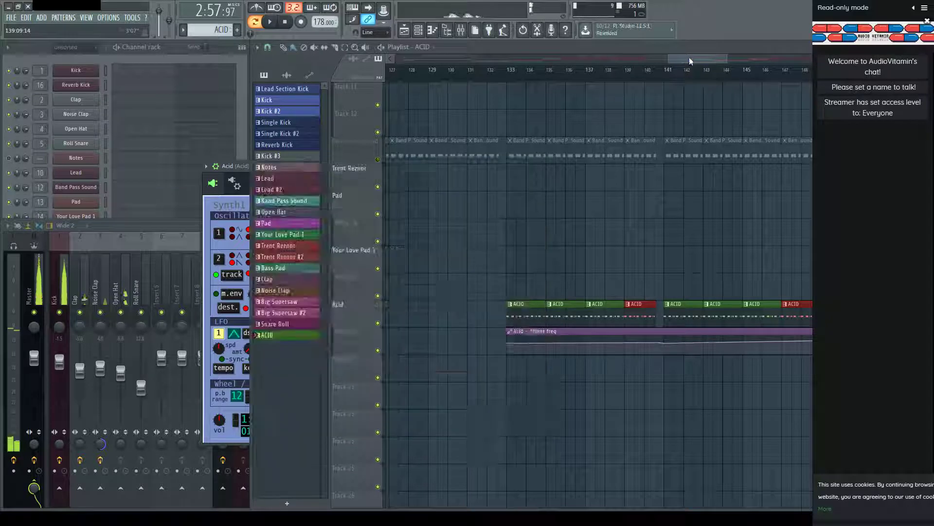
right_click(379, 324)
key("space")
left_click(239, 169)
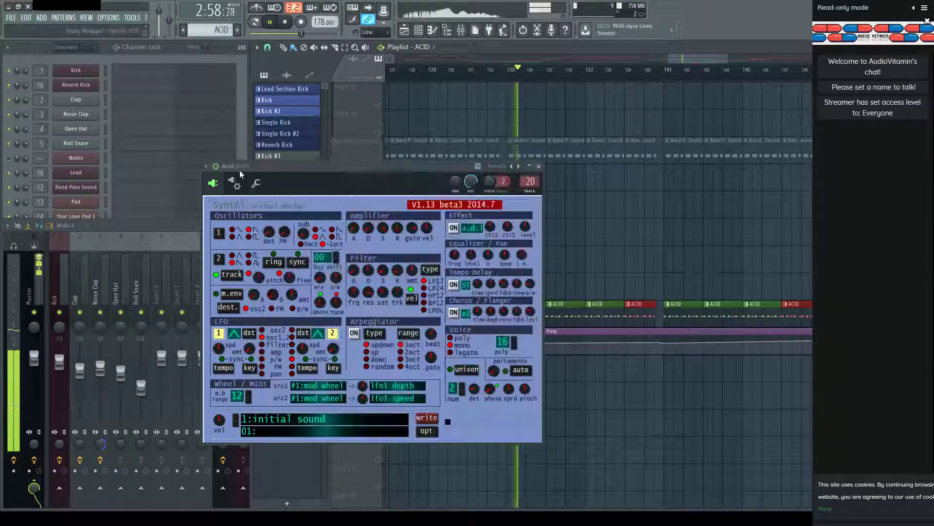
left_click_drag(319, 298, 339, 264)
left_click_drag(401, 167, 353, 353)
key("space")
Unsolo Acid, mute the Band Pass Sound track and balance the Acid mixer level during playback.
left_click(382, 327)
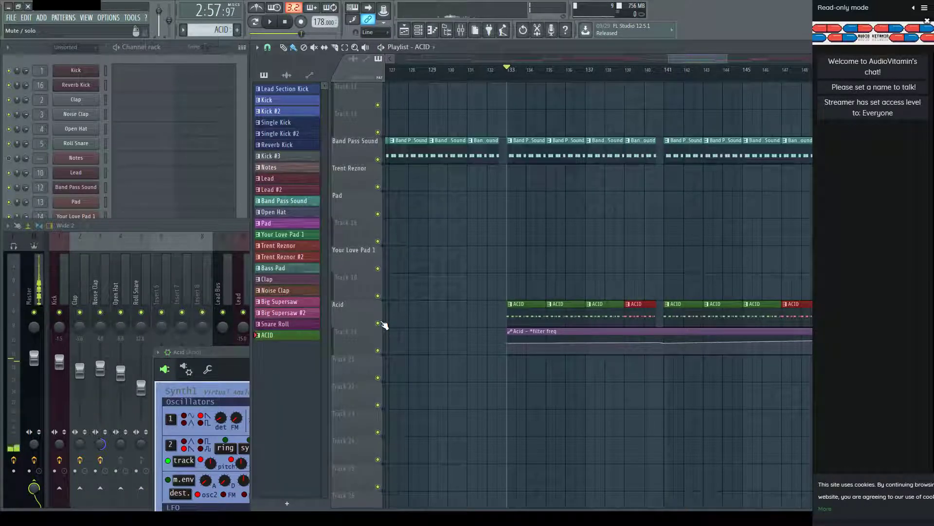
left_click(378, 159)
key("space")
left_click_drag(238, 354, 238, 187)
left_click(137, 229)
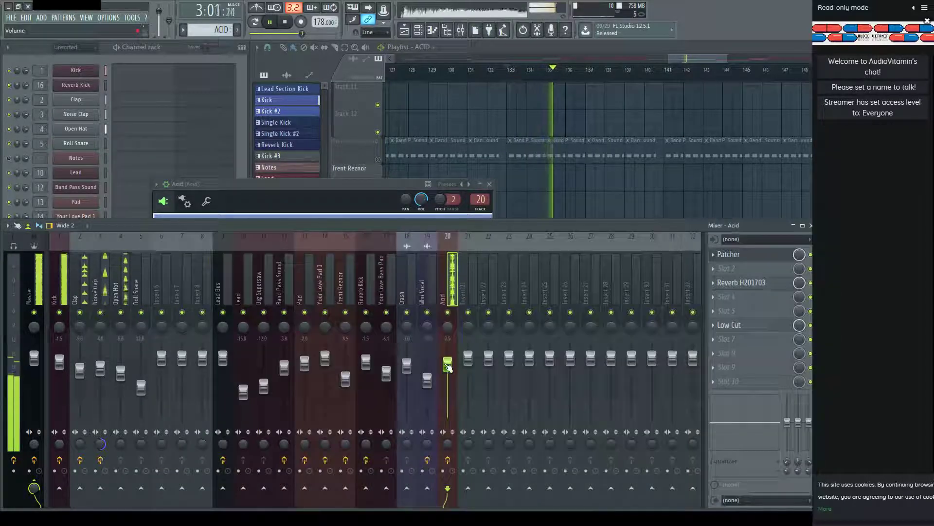
scroll(455, 369, "up", 2)
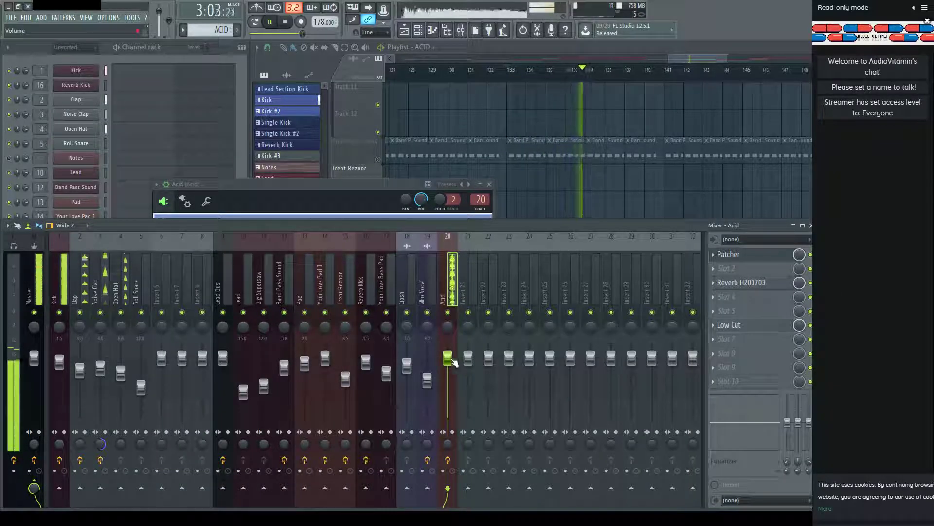
left_click_drag(454, 361, 455, 366)
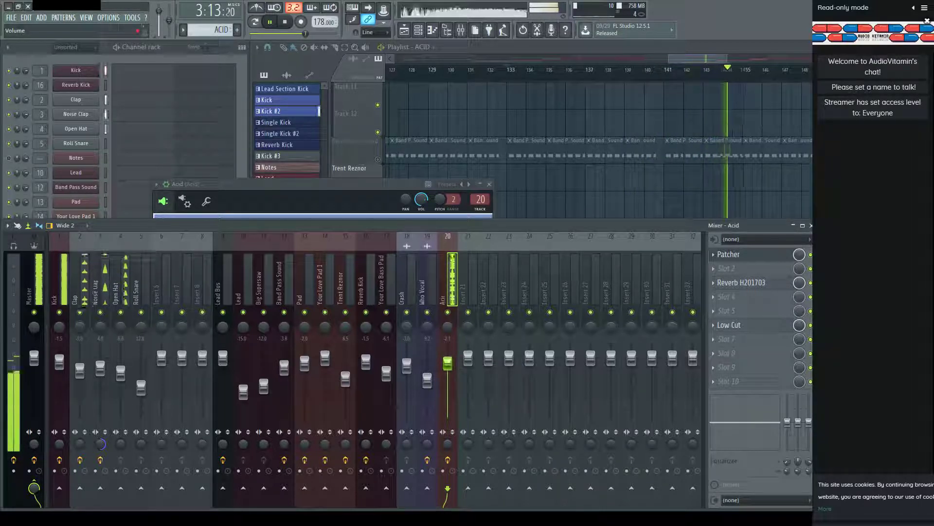
key("space")
Unmute the Band Pass Sound track and play it together with Acid from bar 133.
left_click(385, 162)
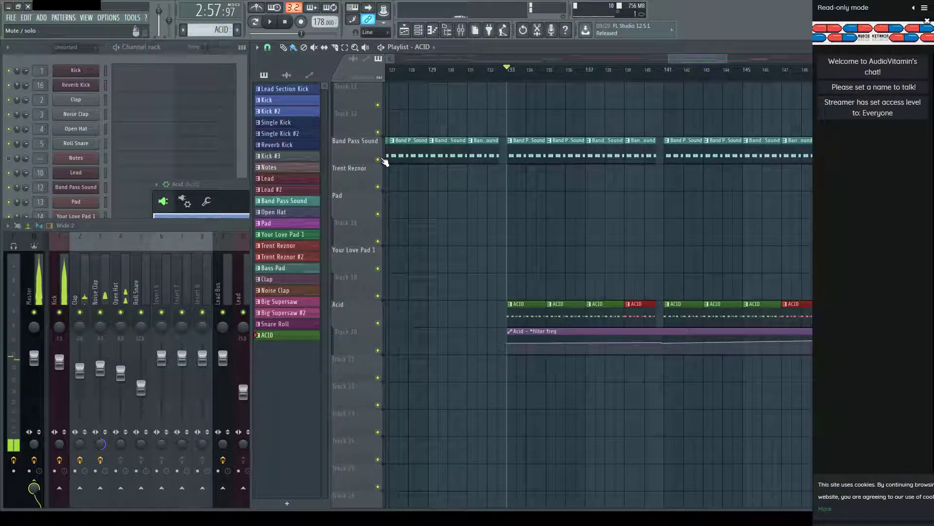
key("space")
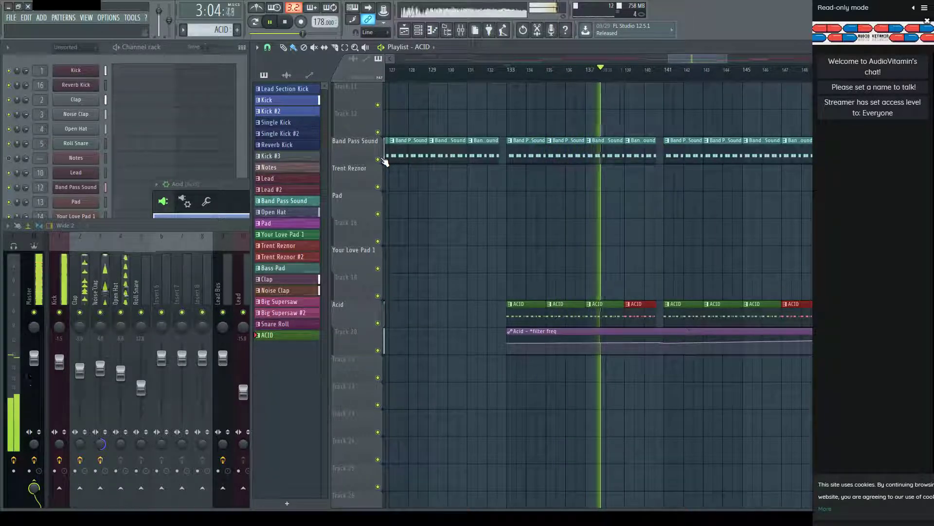
key("space")
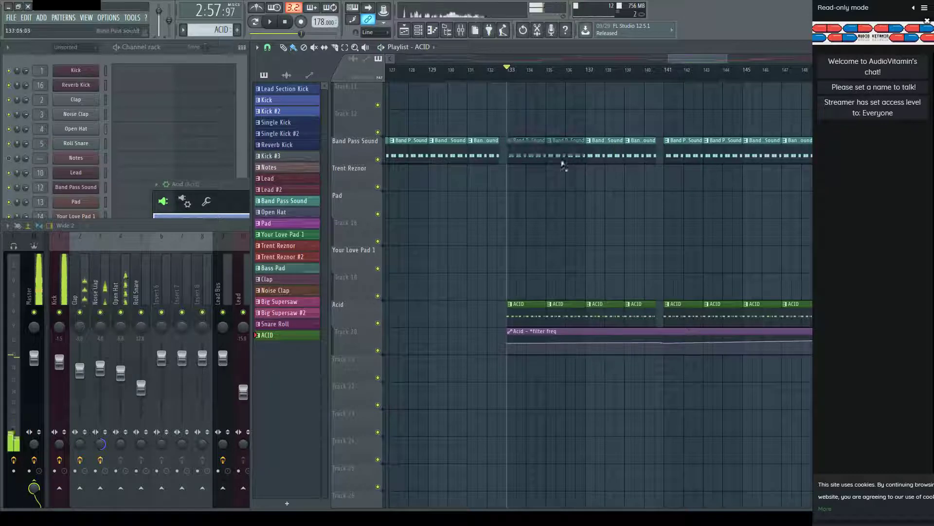
Try muting the Band Pass Sound clips across bars 133 to 148 and audition from bar 129.
left_click_drag(563, 165, 808, 149)
left_click(428, 72)
key("space")
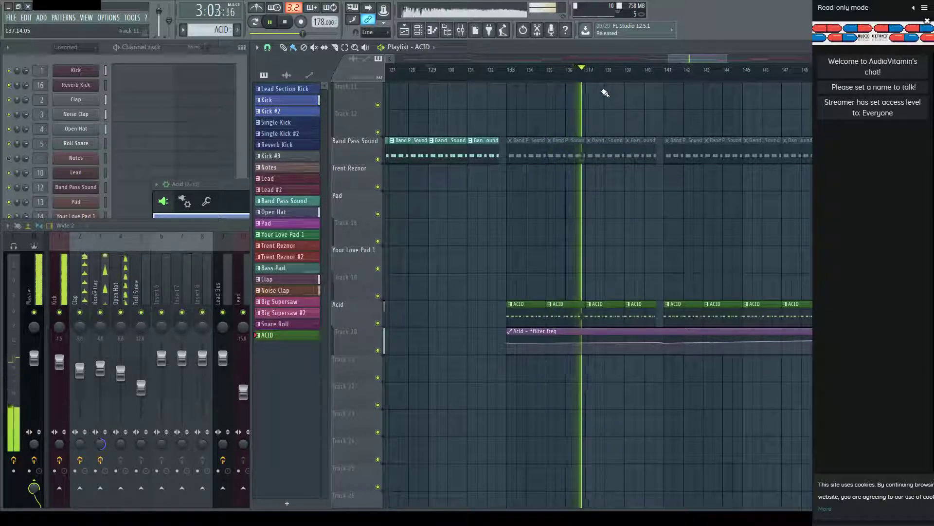
key("space")
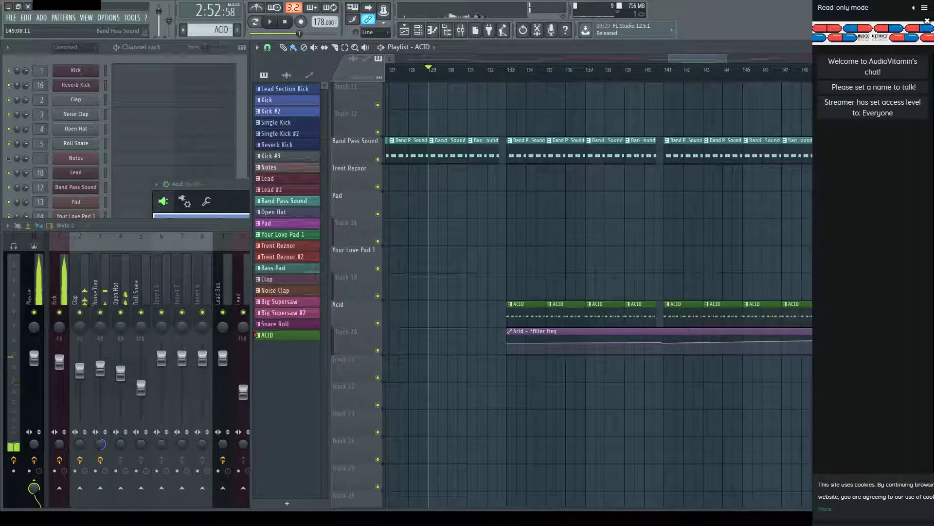
Try panning Acid 26% right and Band Pass Sound to the left during playback, and return both to centre.
key("space")
double_click(221, 225)
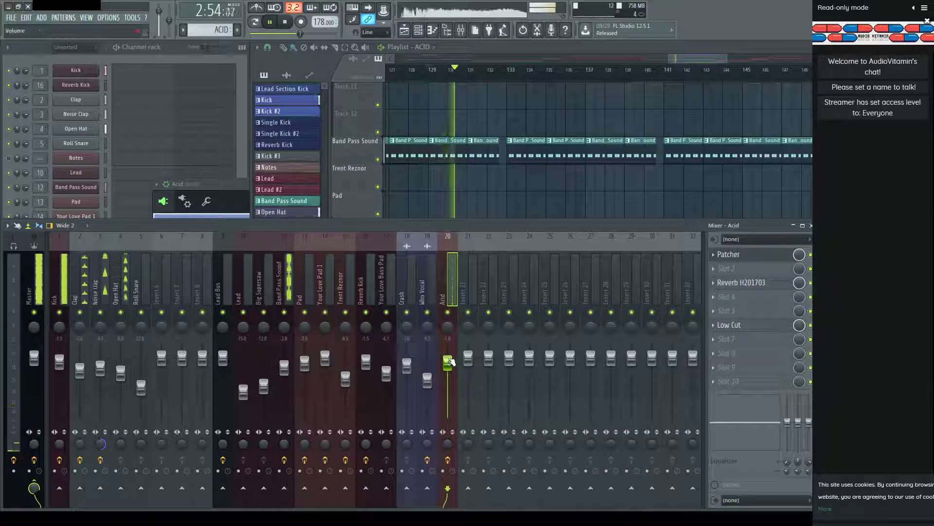
left_click_drag(449, 326, 450, 316)
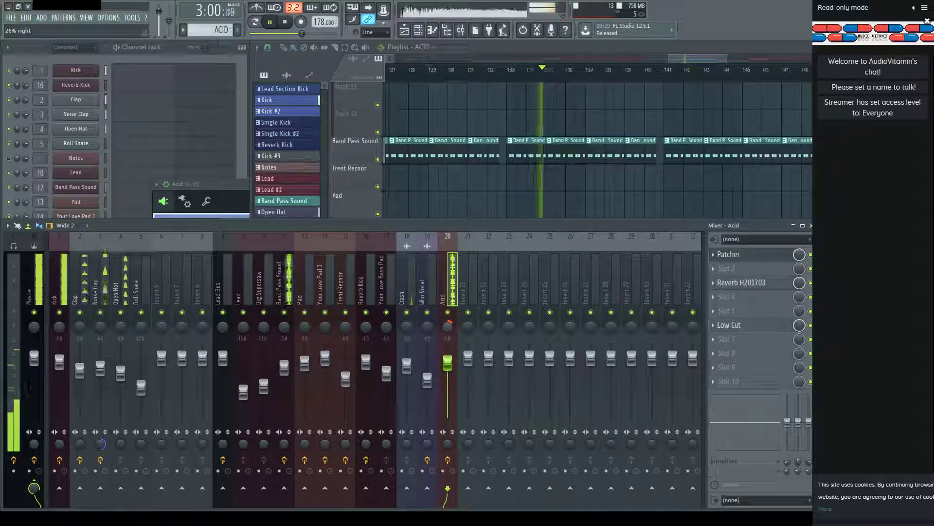
left_click_drag(294, 335, 295, 343)
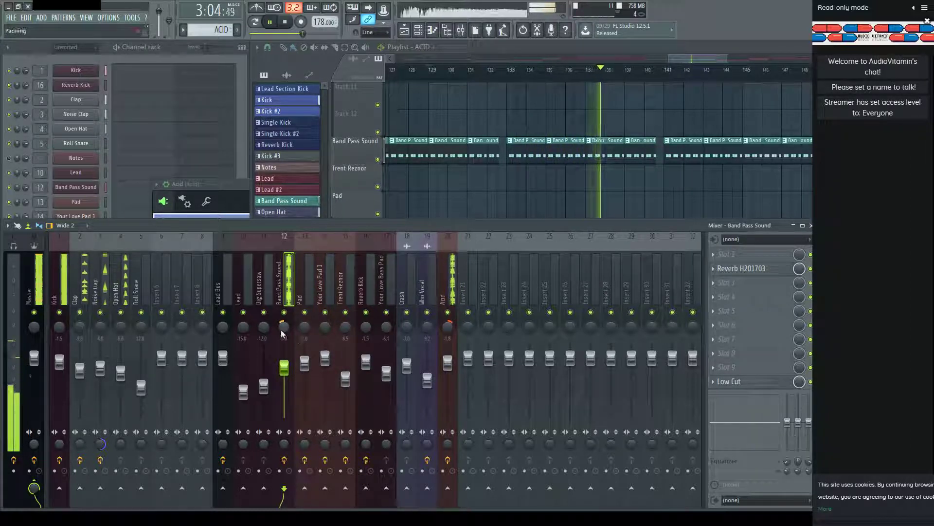
left_click_drag(284, 334, 284, 318)
left_click(447, 328)
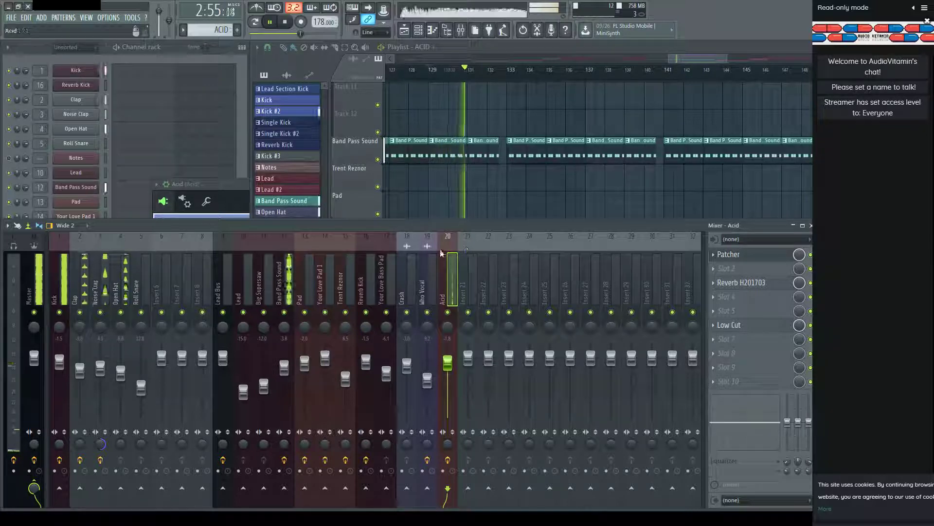
Set the Low Cut on the Acid mixer channel to 177 Hz and inspect its Patcher delay effect.
left_click(758, 330)
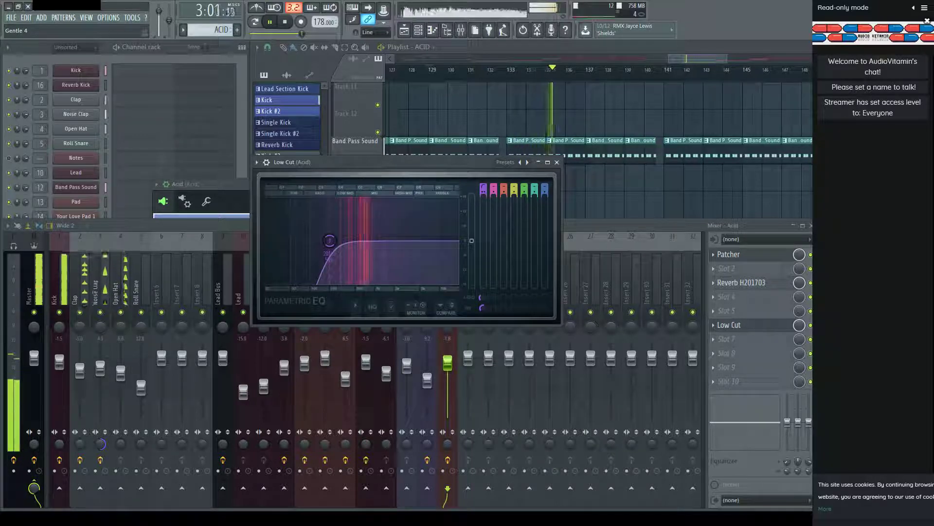
left_click_drag(329, 240, 326, 240)
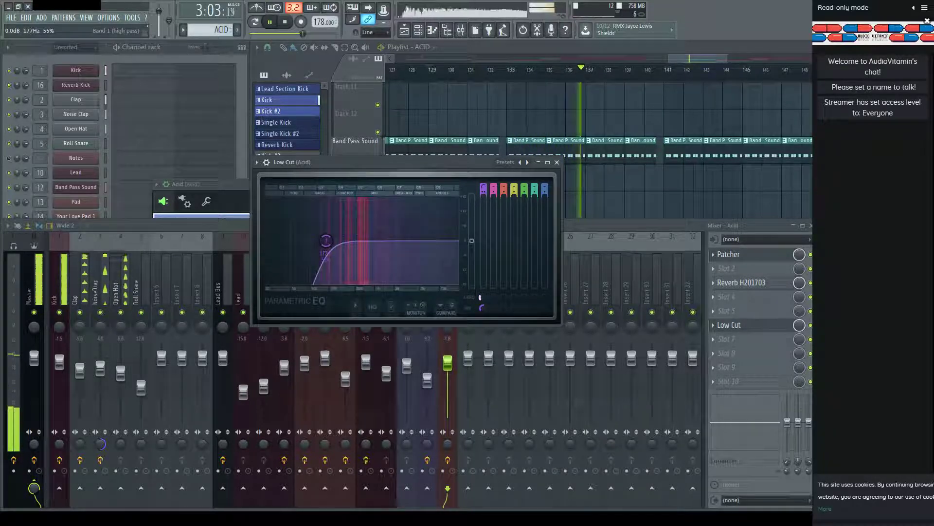
left_click(729, 254)
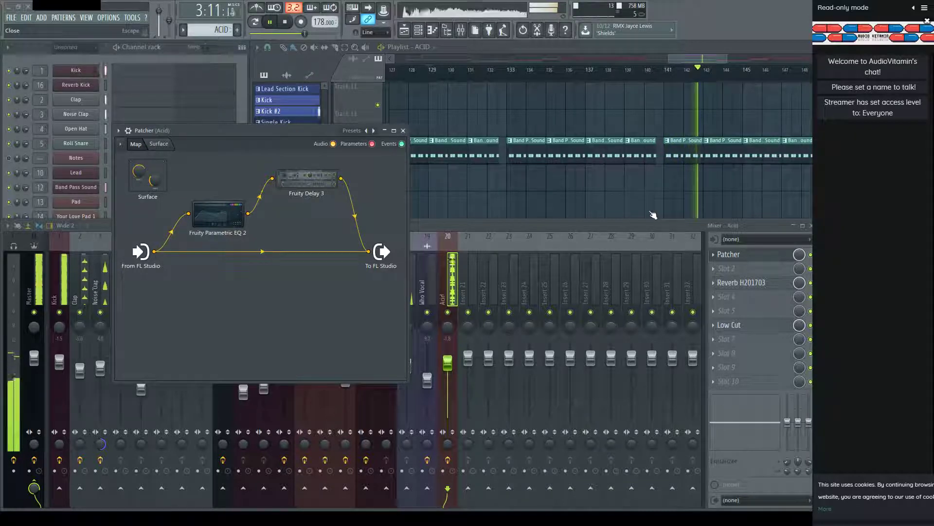
key("F6")
key("F9")
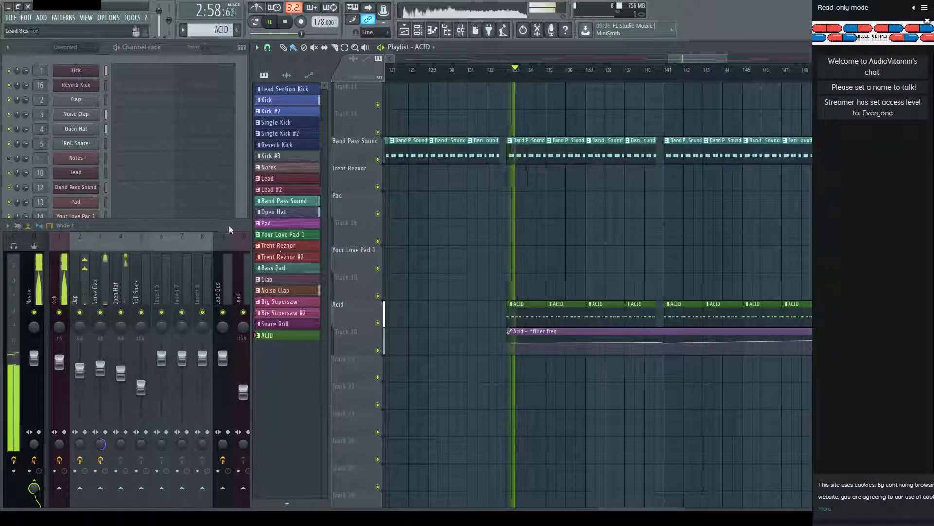
Remove the Patcher effect from the Acid mixer channel while it is soloed, and unsolo the channel.
left_click(229, 225)
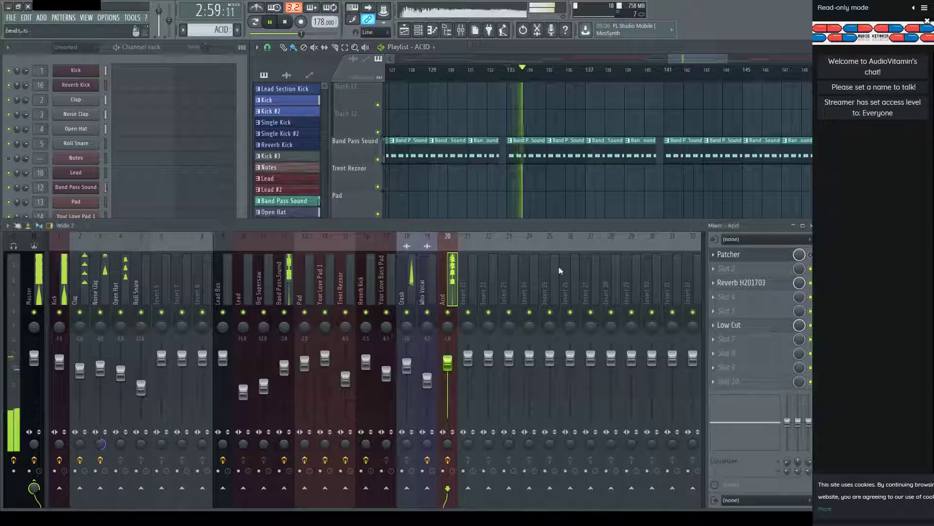
right_click(448, 314)
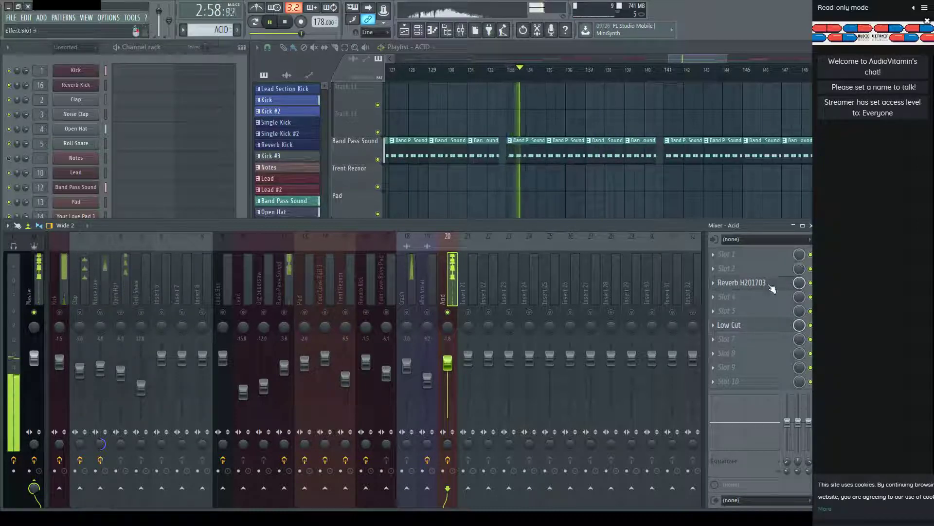
right_click(448, 312)
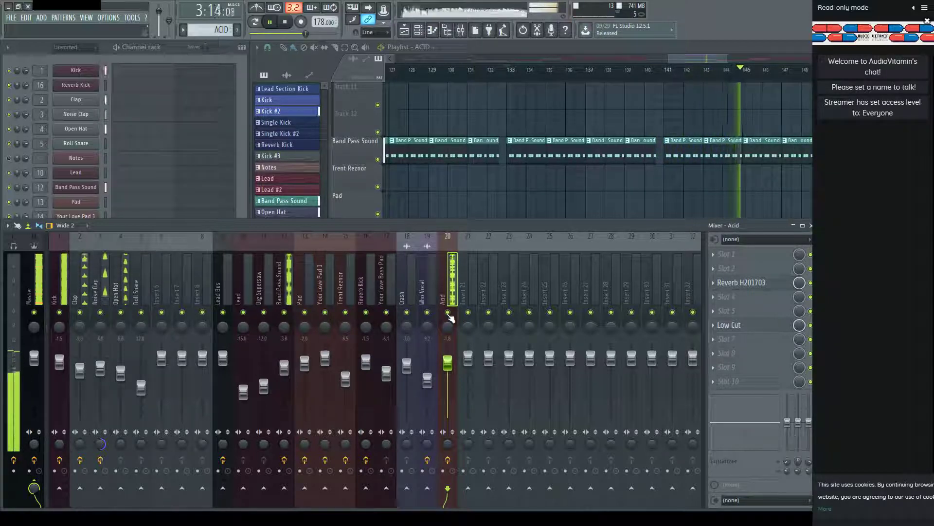
Trim the last ACID clip so it ends together with the Band Pass Sound clip in bar 148.
key("F5")
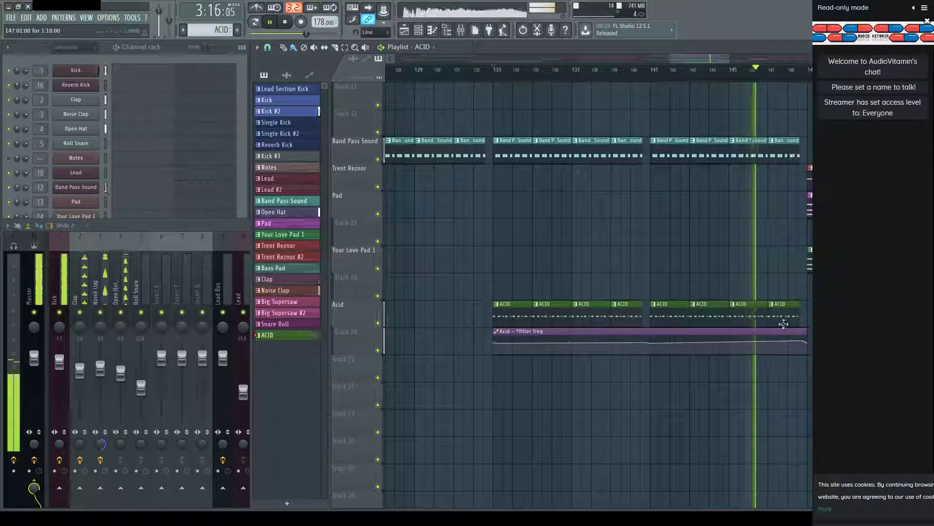
scroll(794, 82, "up", 5)
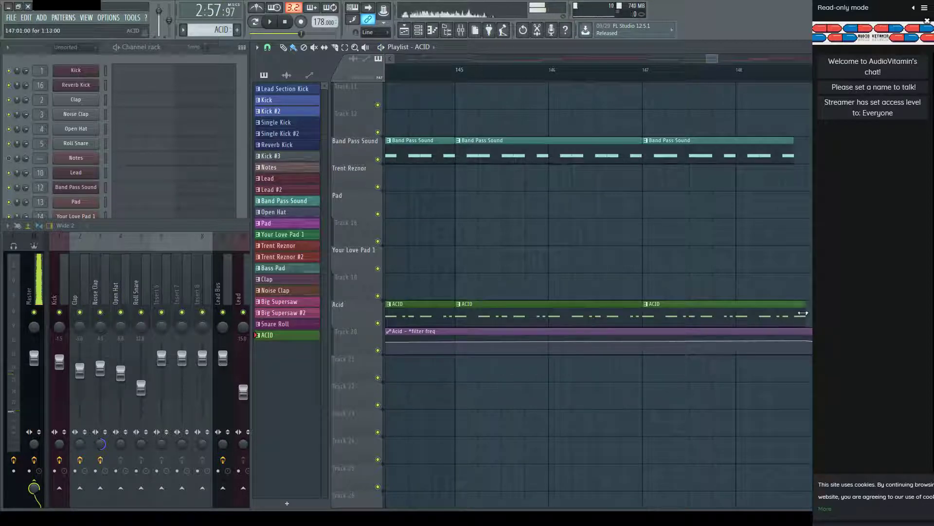
key("space")
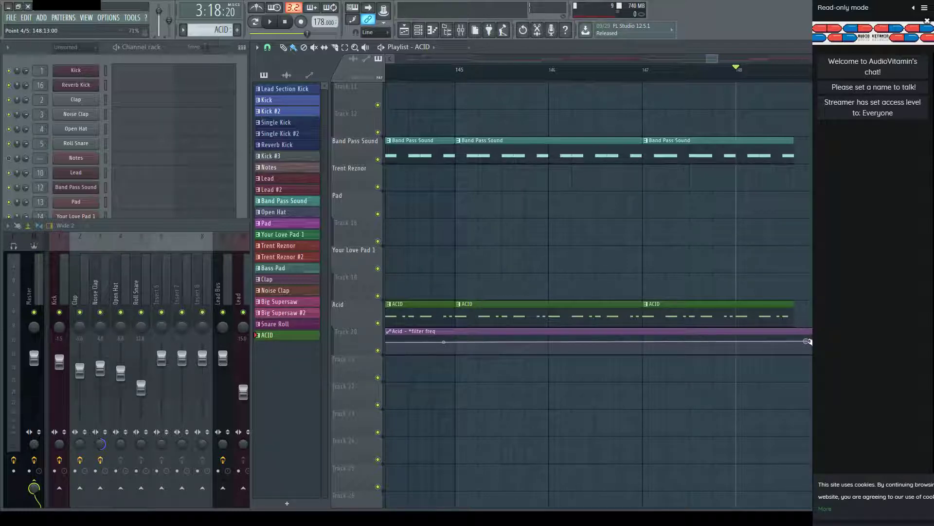
scroll(798, 85, "down", 3)
scroll(804, 81, "down", 1)
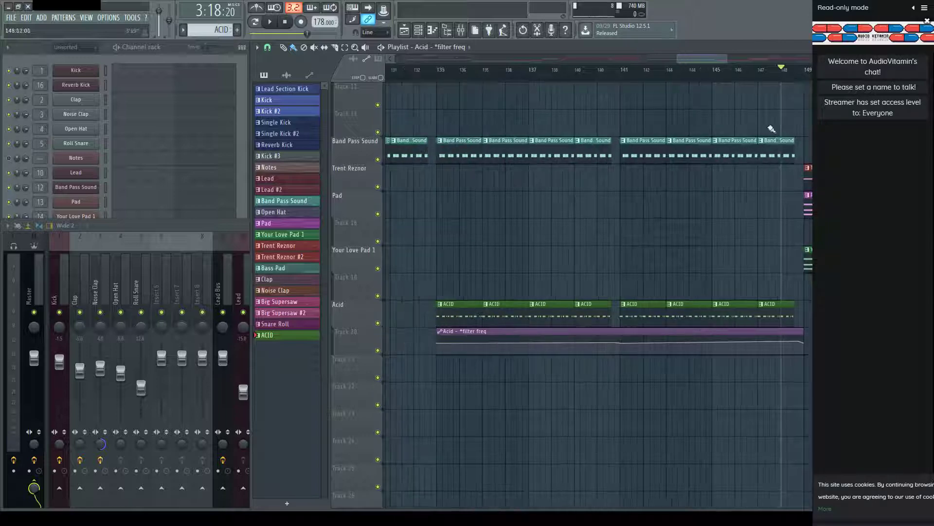
Listen to the transition out of bar 148 and review the arrangement through the break and the following lead section.
key("space")
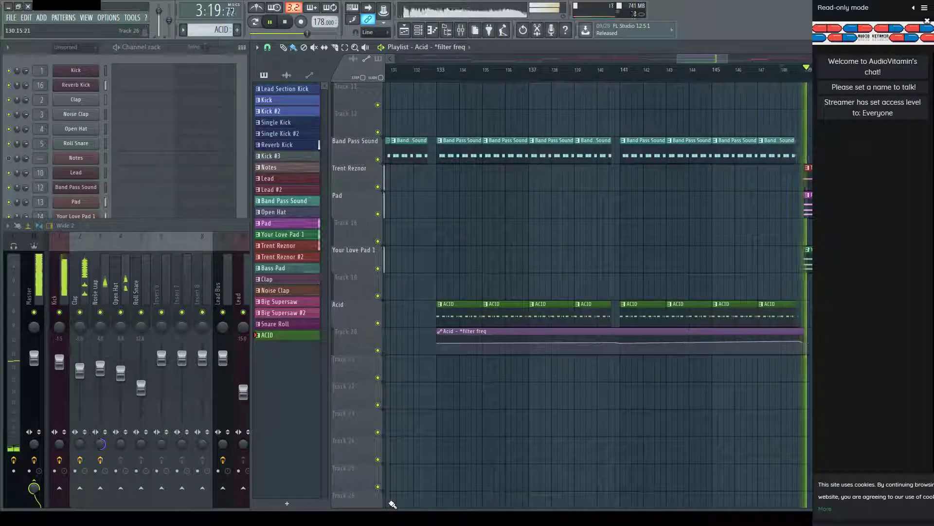
key("space")
left_click(713, 72)
key("space")
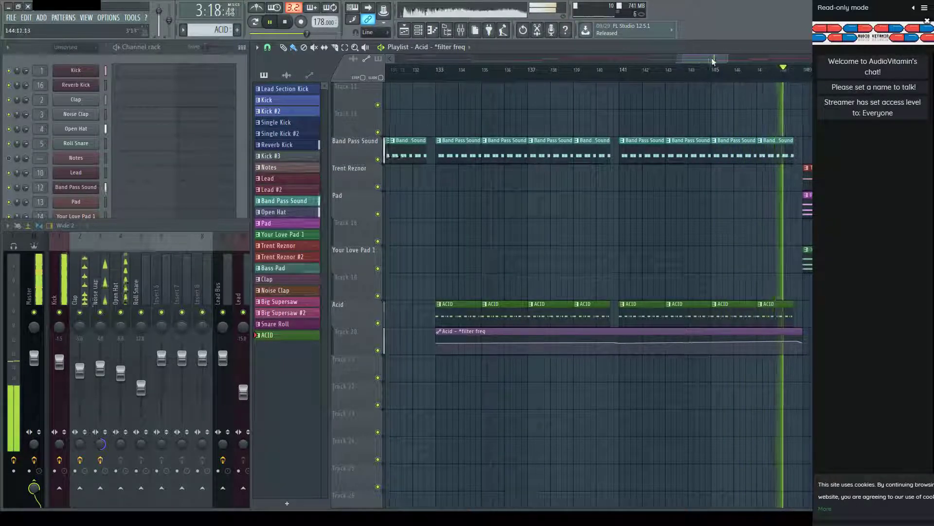
left_click_drag(714, 59, 742, 60)
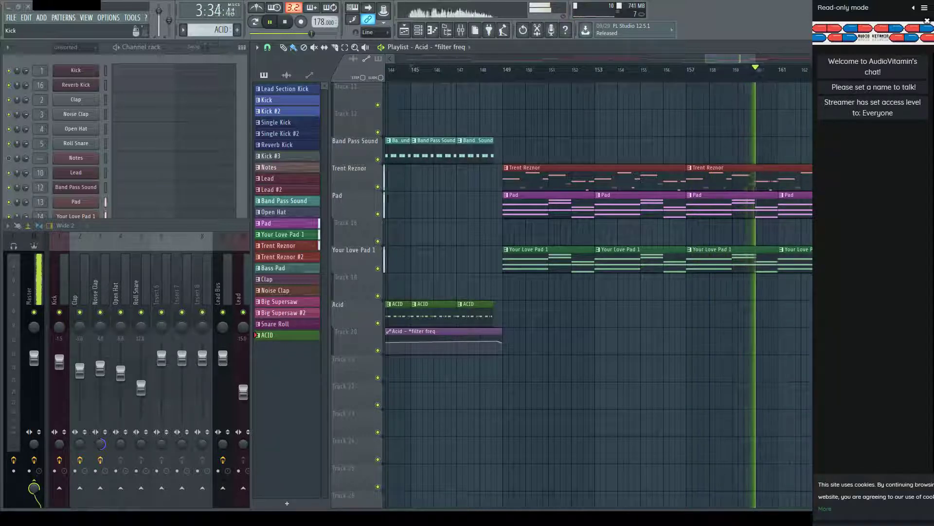
scroll(755, 59, "down", 3)
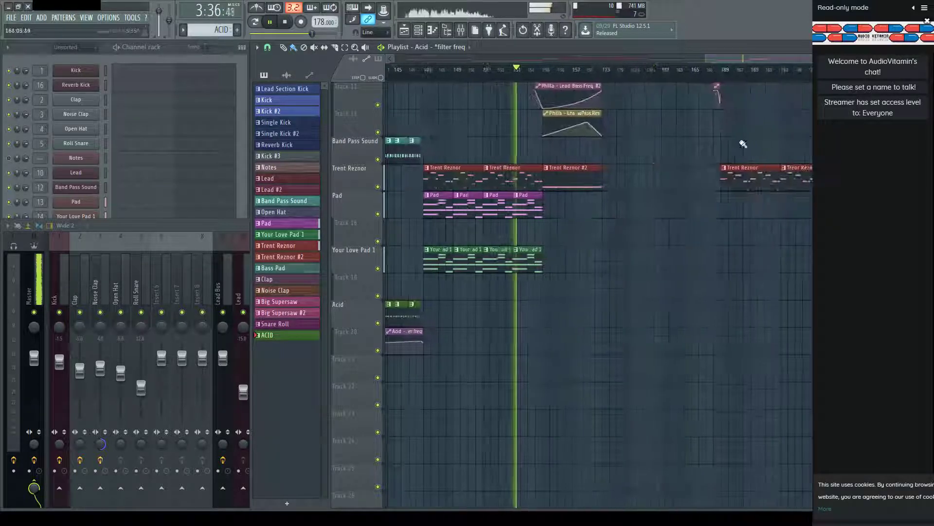
scroll(689, 224, "up", 8)
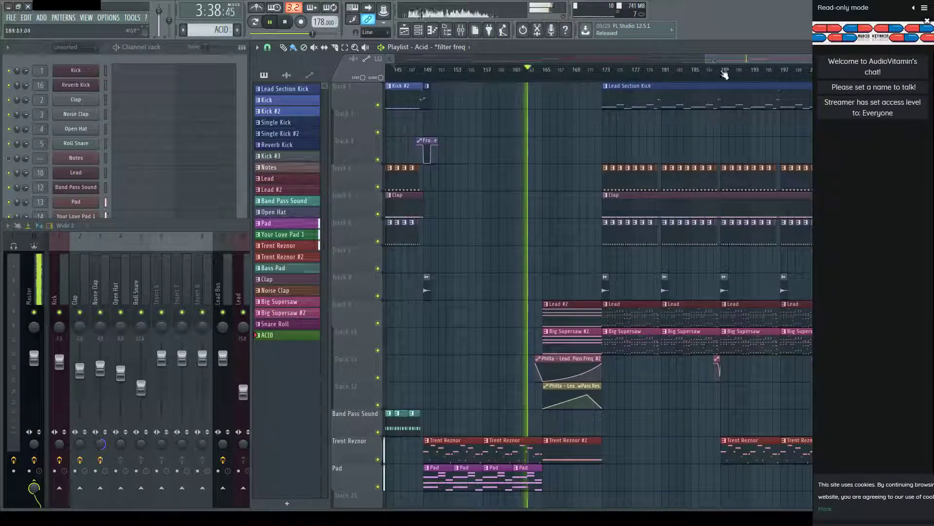
scroll(729, 78, "up", 2)
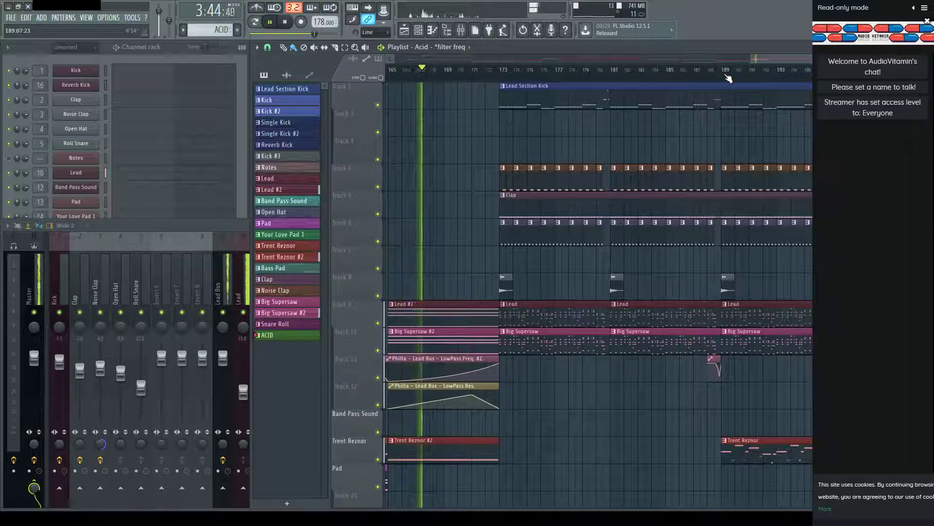
scroll(729, 78, "down", 3)
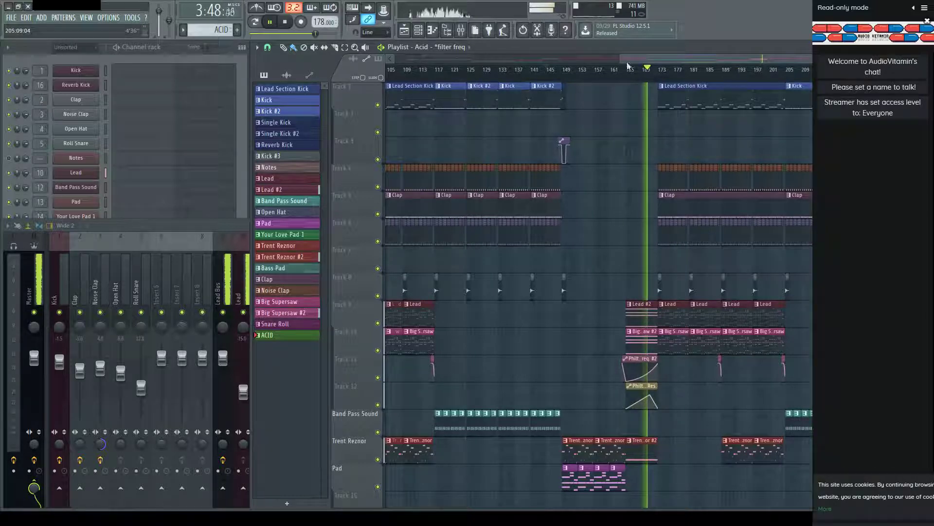
Place a Reverse Crash clip on Track 7 starting at bar 172, leading into the lead section at bar 173.
left_click(287, 74)
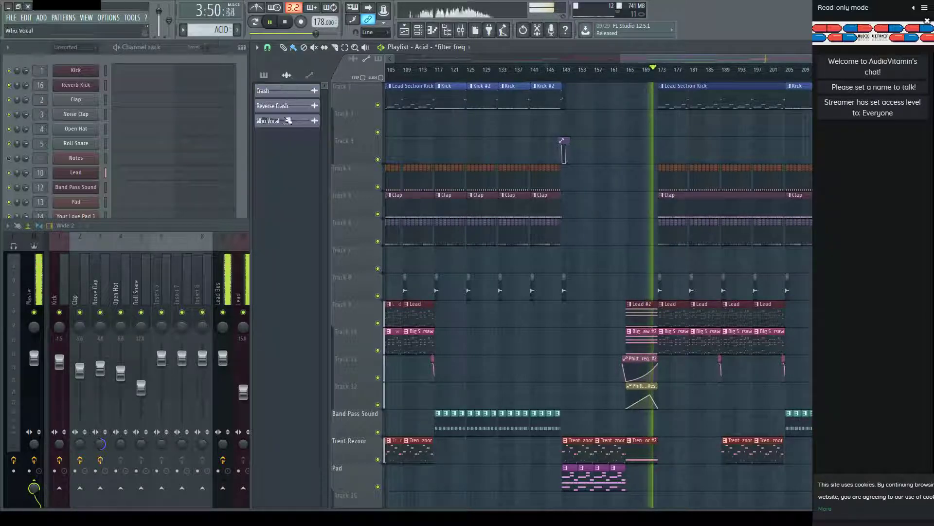
left_click(289, 108)
scroll(670, 87, "up", 6)
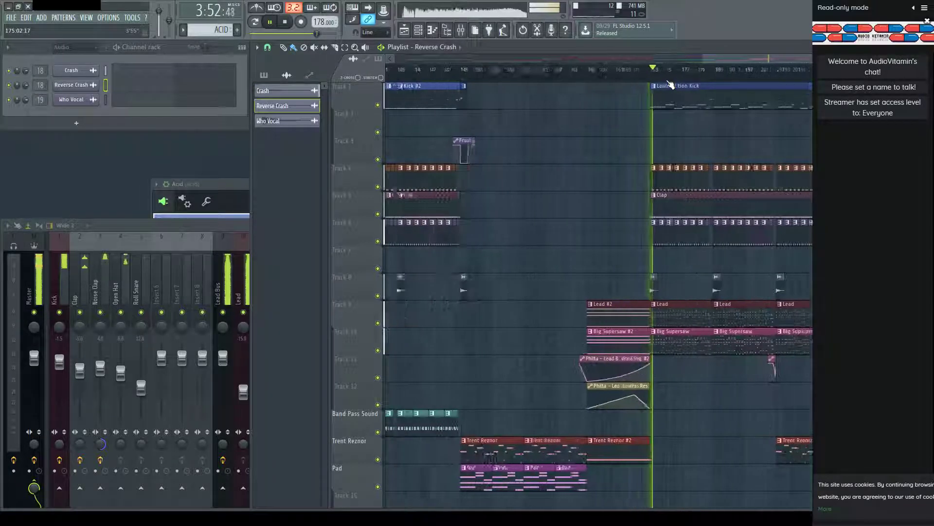
left_click(553, 258)
left_click_drag(574, 263, 592, 263)
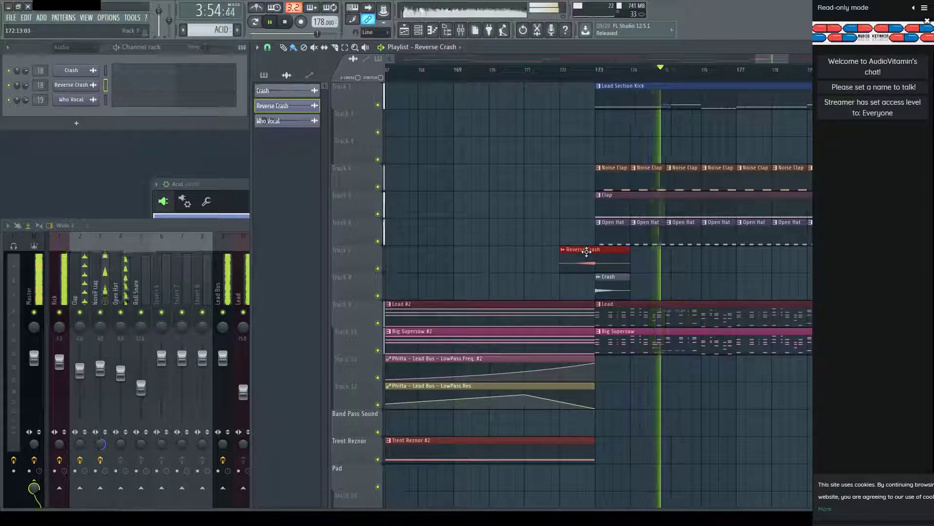
Mute the Trent Reznor track and replay the transition into bar 173 from bar 169.
key("space")
left_click(462, 75)
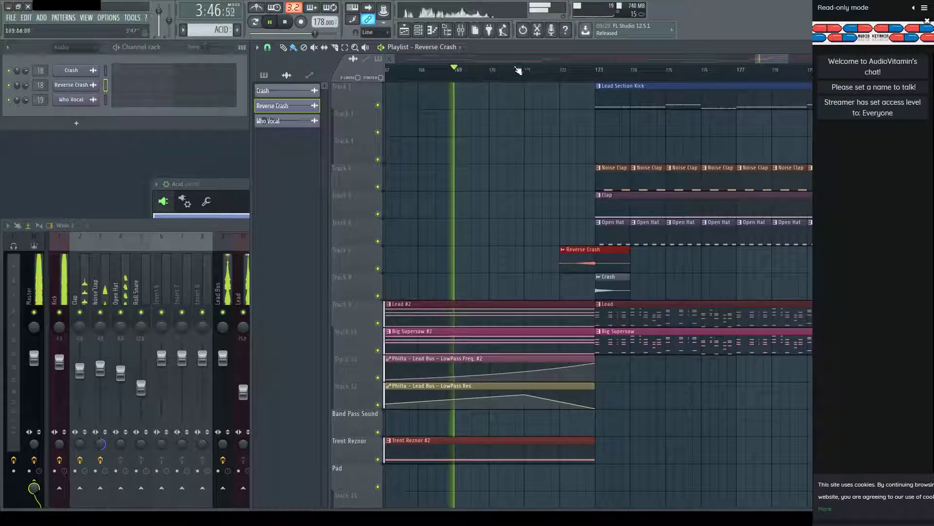
key("space")
left_click(378, 459)
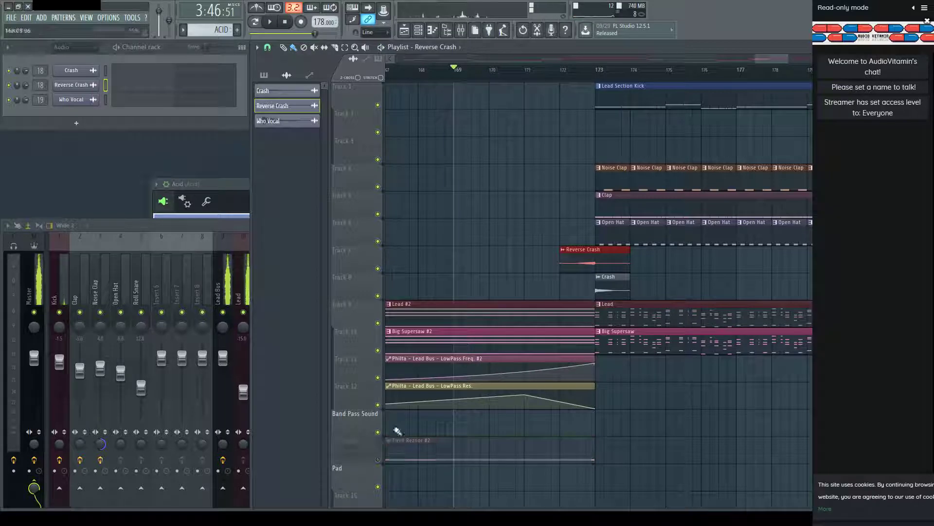
key("space")
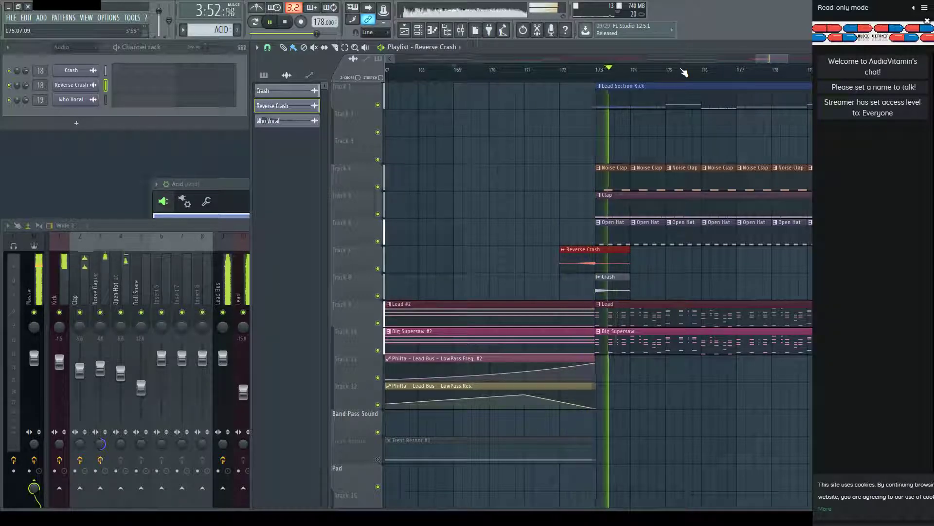
key("space")
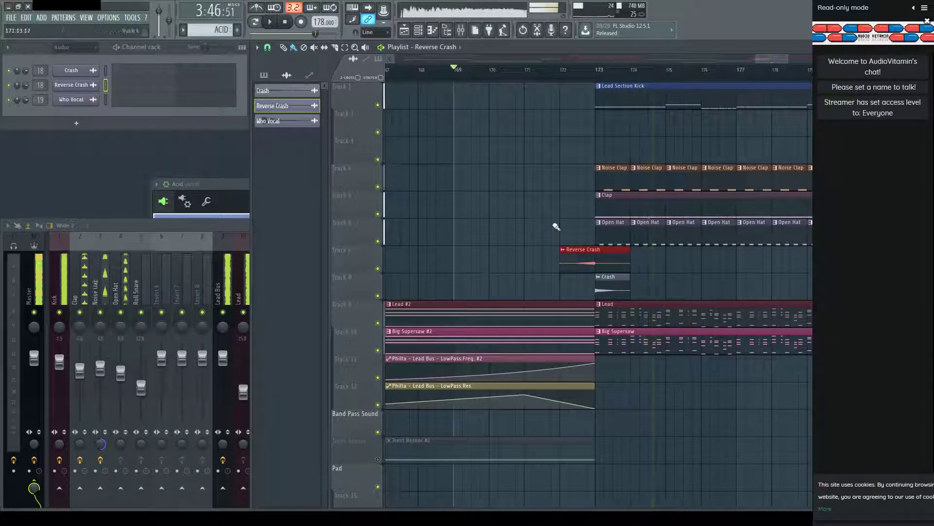
key("space")
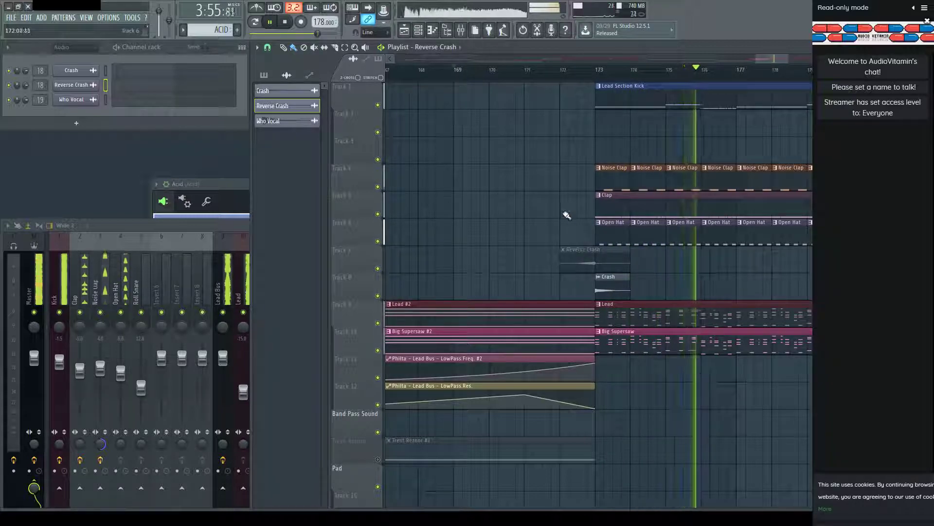
Unmute the Reverse Crash clip at bar 172 and move it down onto the track holding the Crash clip.
left_click(579, 249)
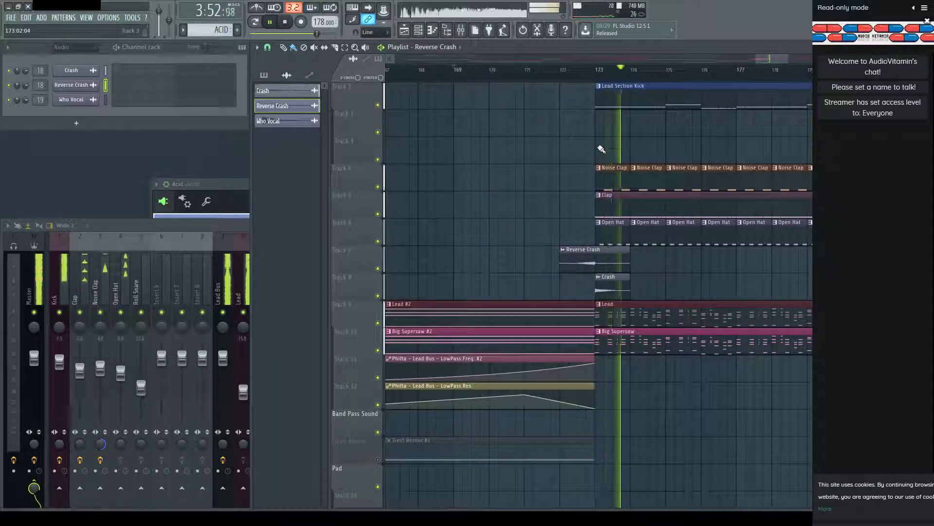
left_click_drag(584, 253, 584, 280)
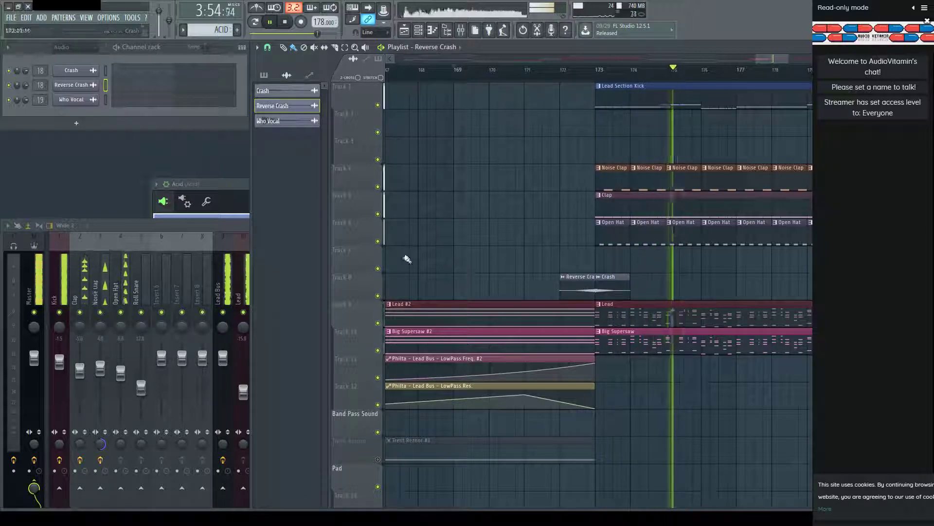
Name the playlist tracks after their clips: Kick, Noise Clap, Clap, Open Hat, Snare Roll, Crash and Lead.
double_click(363, 282)
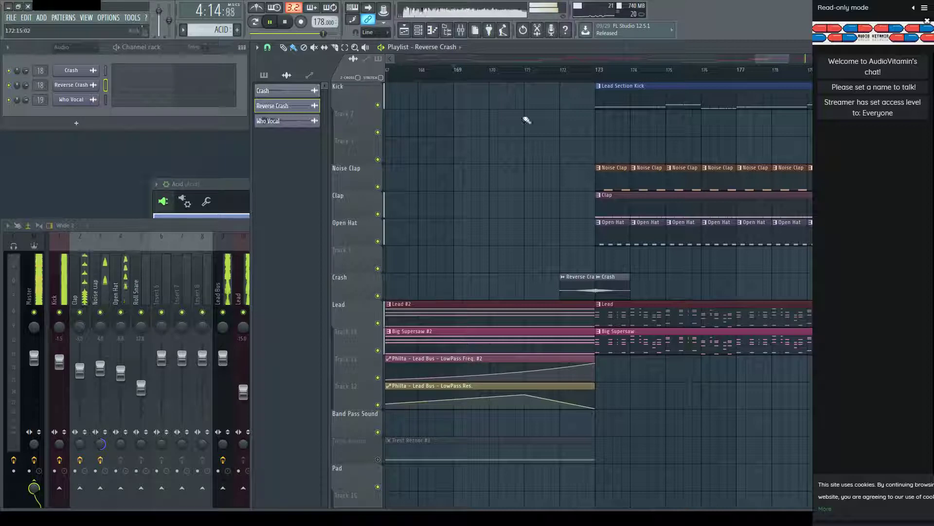
scroll(727, 79, "down", 3)
scroll(727, 79, "down", 6)
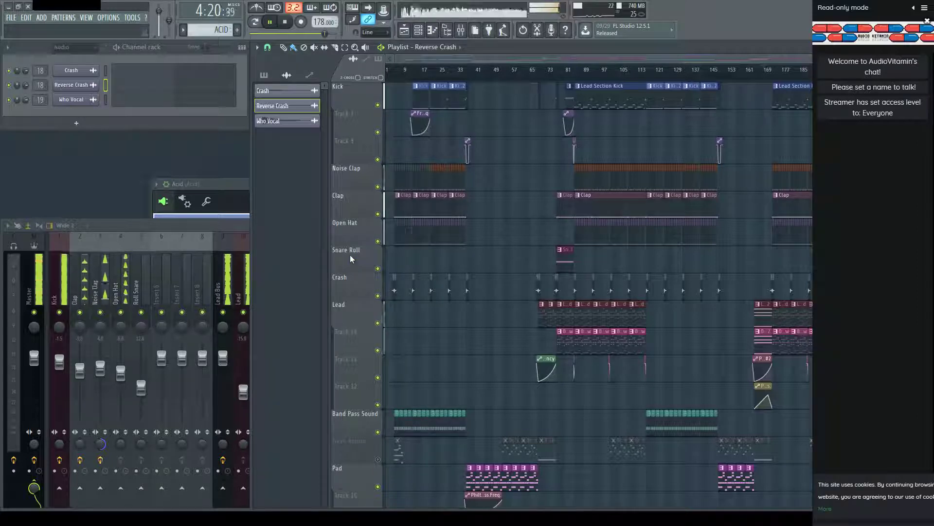
Play the arrangement from around bar 21 to review the section with kick, claps and open hats.
scroll(600, 84, "up", 5)
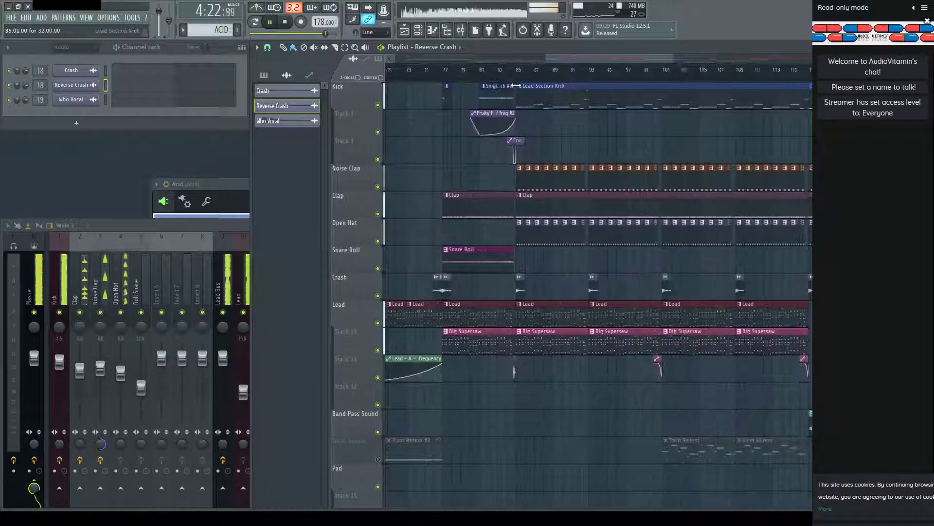
scroll(558, 74, "down", 4)
scroll(442, 79, "up", 4)
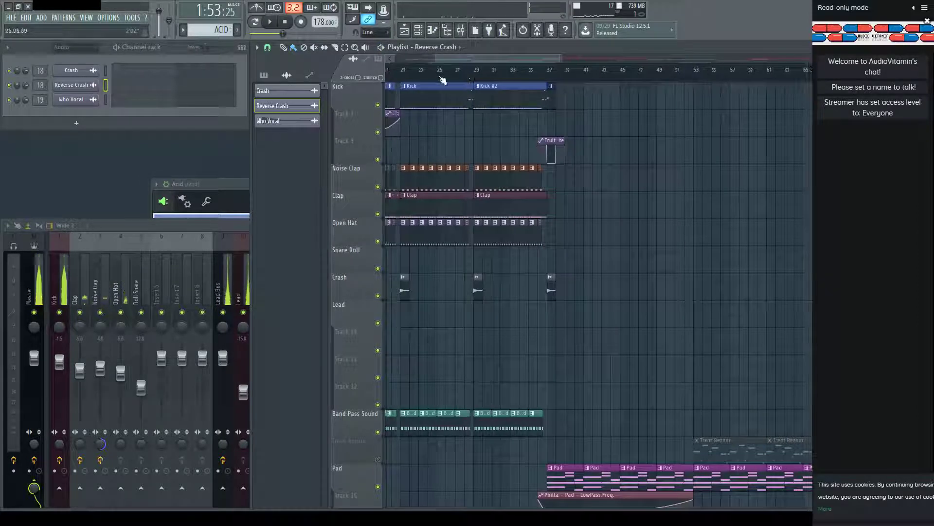
left_click(407, 78)
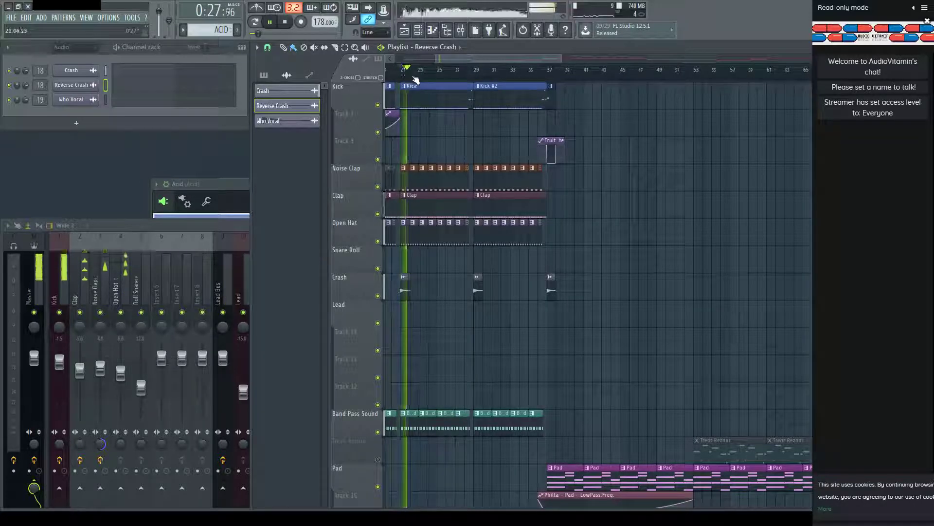
left_click_drag(510, 59, 471, 59)
key("space")
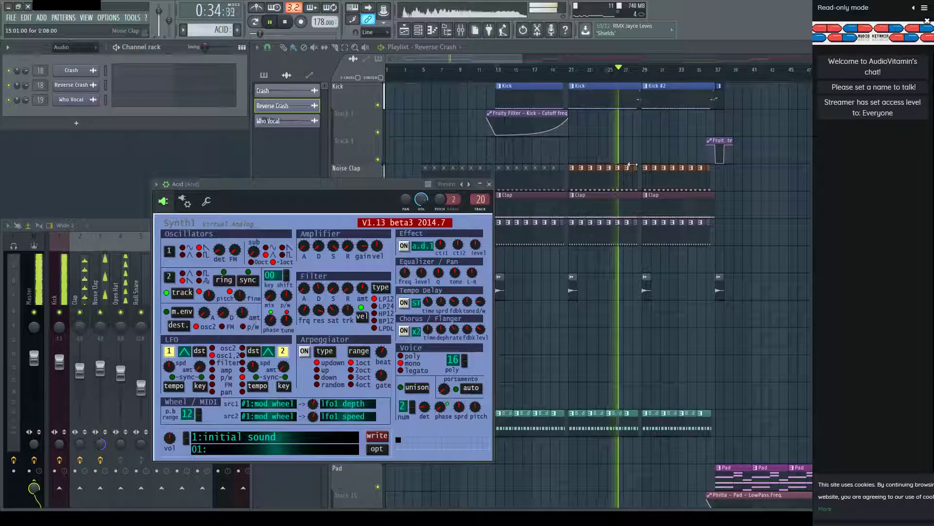
Close the Acid synth window and look over the pad and bass pad tracks between bars 37 and 69.
left_click(489, 184)
left_click_drag(502, 59, 554, 59)
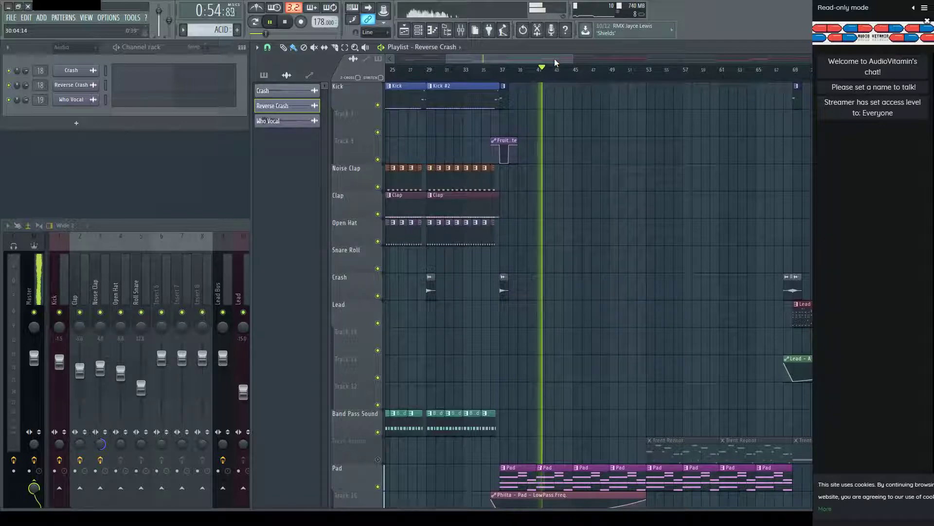
scroll(554, 59, "right", 4)
scroll(584, 169, "down", 8)
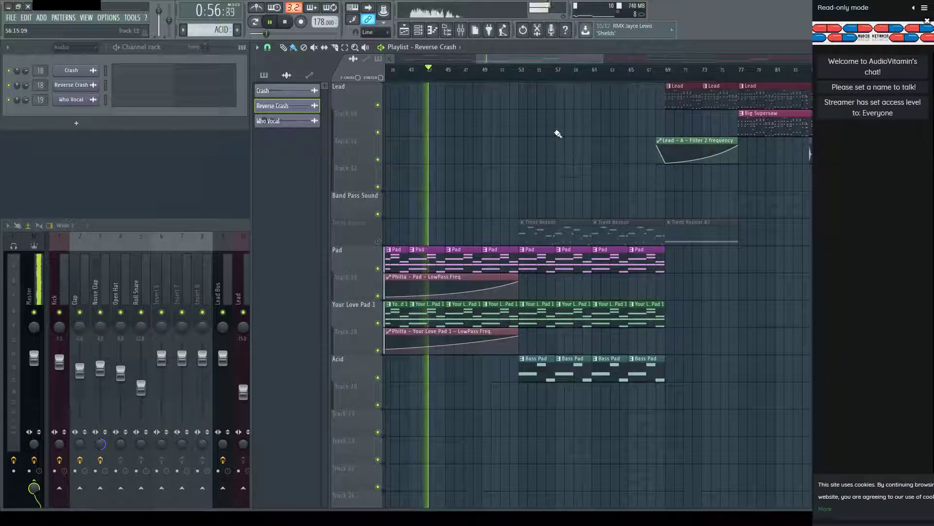
scroll(557, 133, "up", 8)
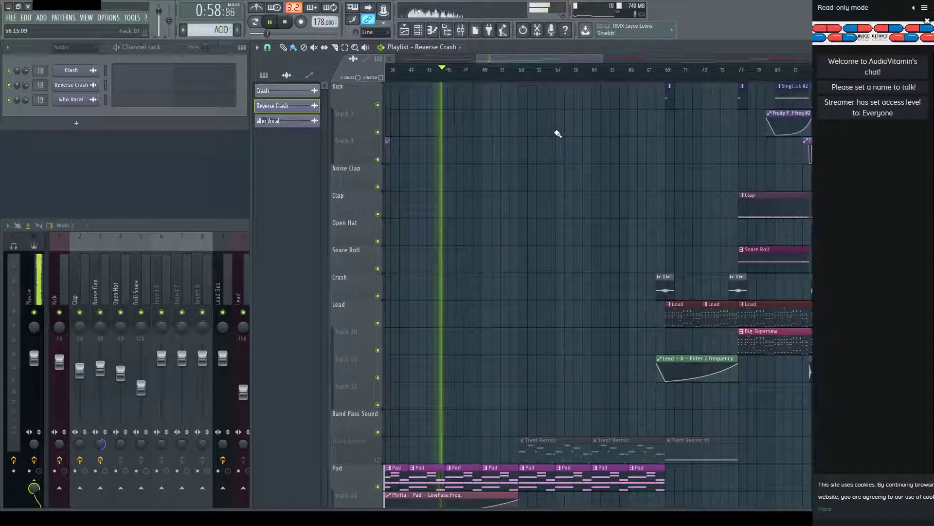
scroll(557, 133, "down", 7)
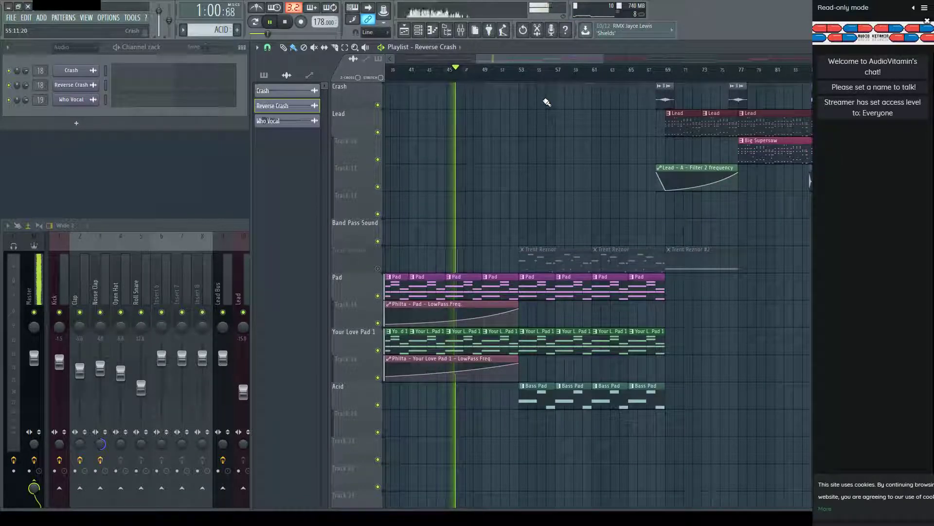
scroll(548, 99, "down", 6)
scroll(561, 64, "down", 3)
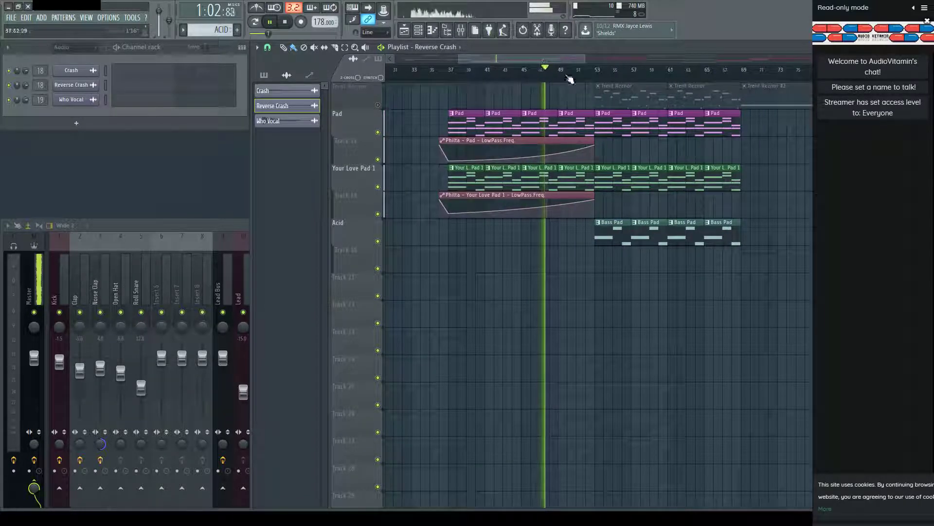
Show the browser and expand My Samples, FX, Sweeps & Noise to list the sweep samples.
key("alt+F8")
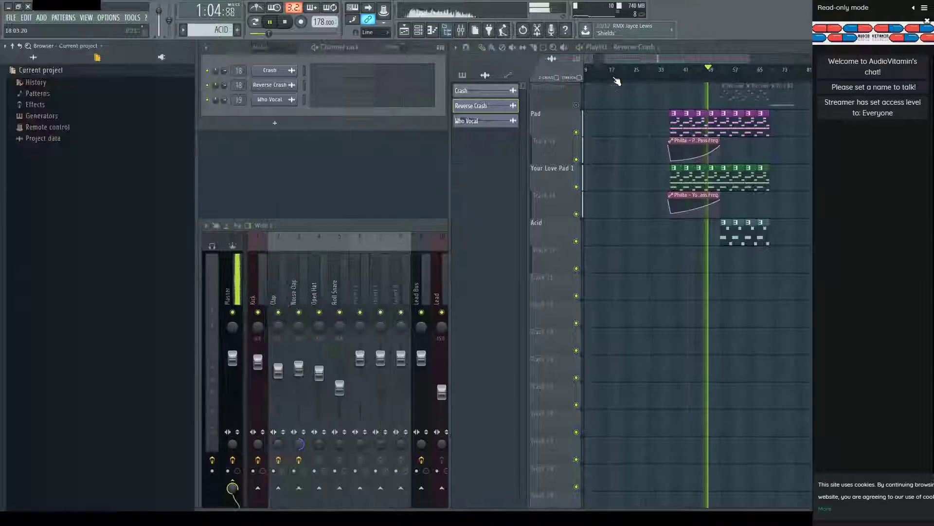
left_click(51, 59)
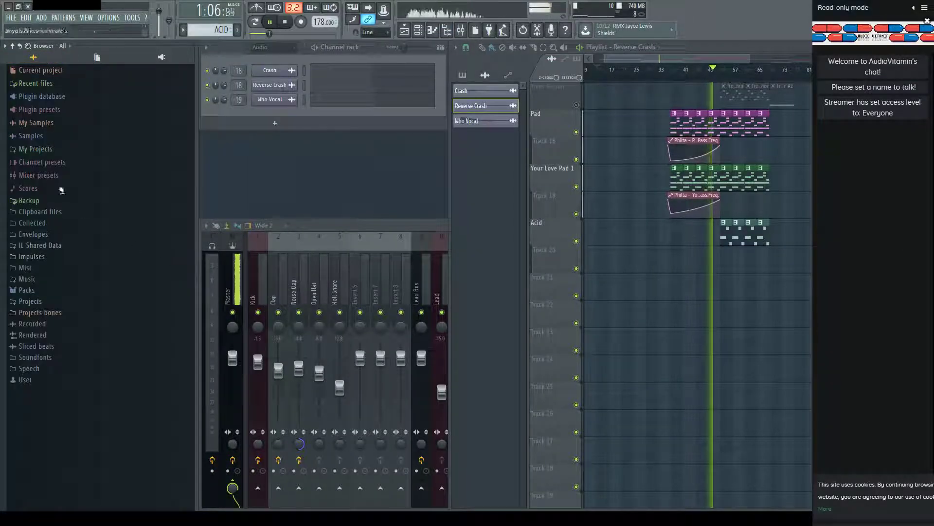
left_click(57, 127)
left_click(58, 157)
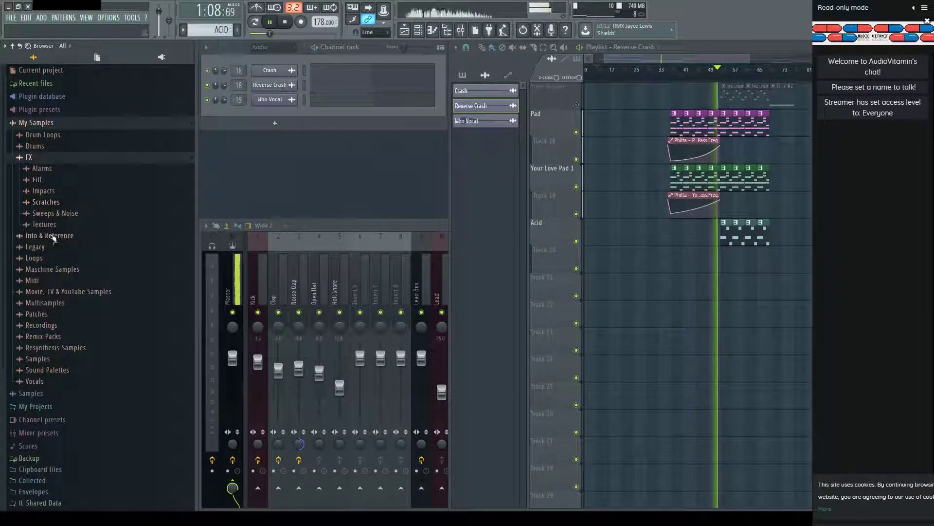
left_click(68, 213)
scroll(125, 310, "down", 8)
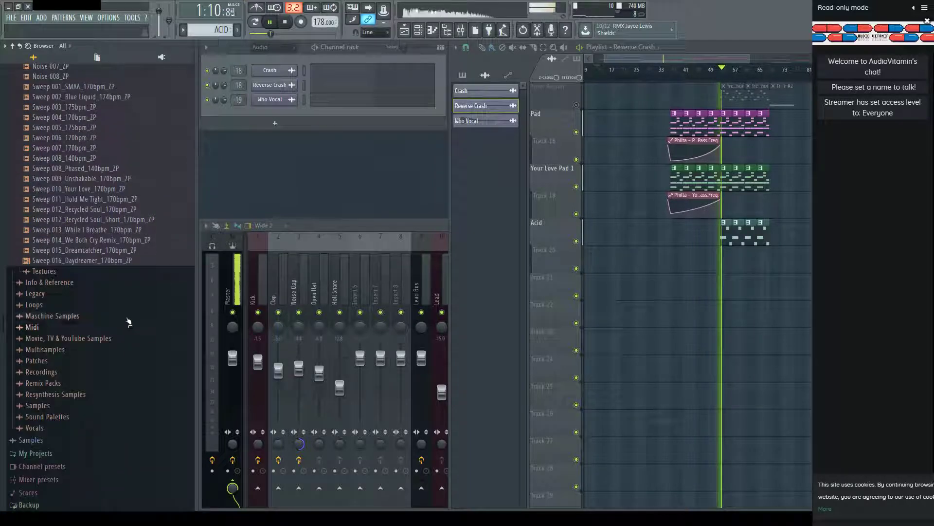
scroll(124, 311, "up", 4)
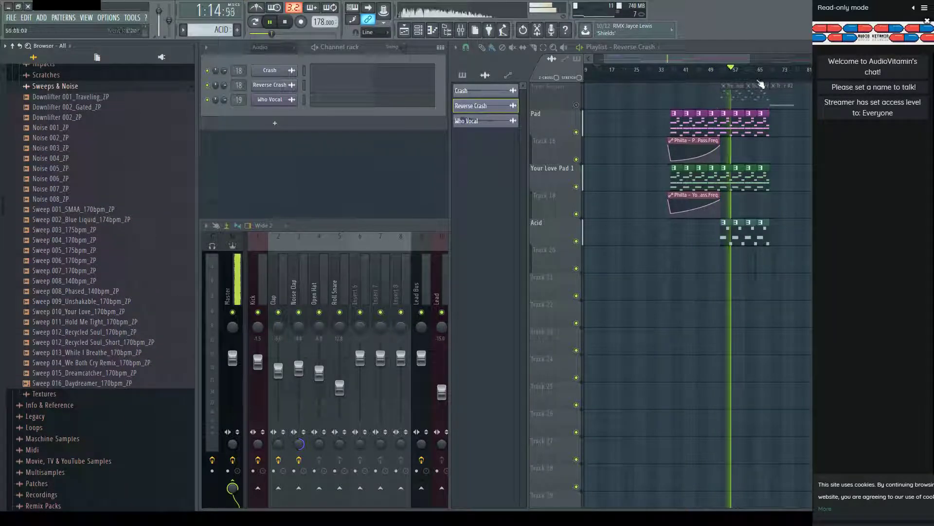
Place the Sweep 016_Daydreamer_170bpm_ZP sample on Track 21 starting at bar 45 and solo that track.
scroll(760, 84, "up", 3)
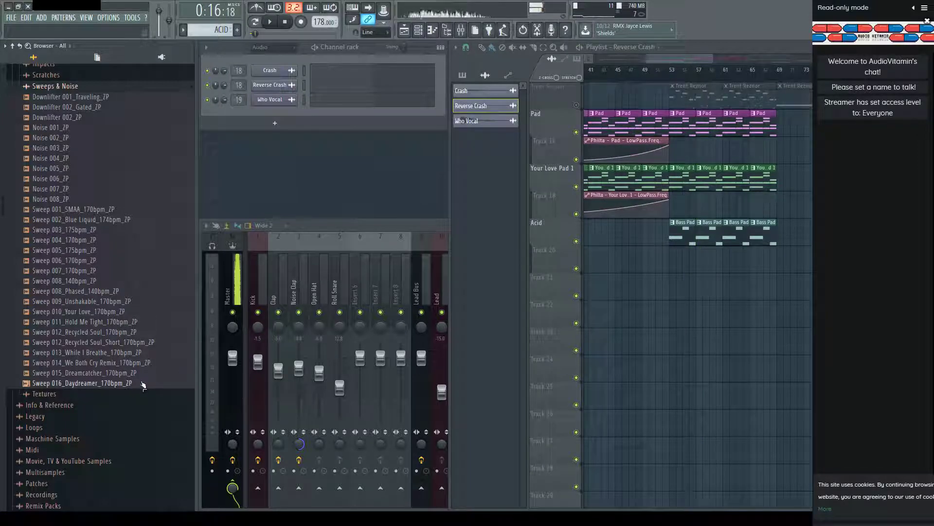
mouse_move(666, 279)
left_mouse_down()
mouse_move(693, 258)
mouse_move(658, 294)
left_mouse_up()
right_click(577, 268)
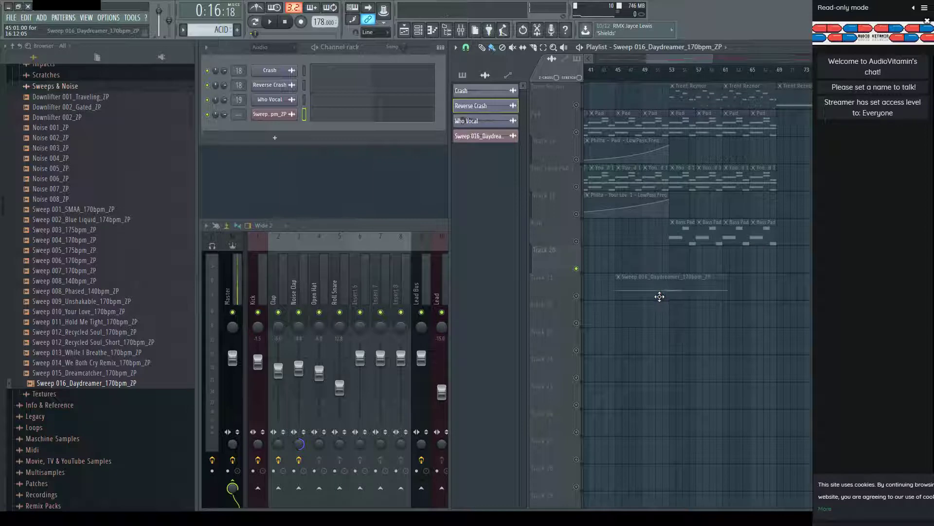
left_click(577, 295)
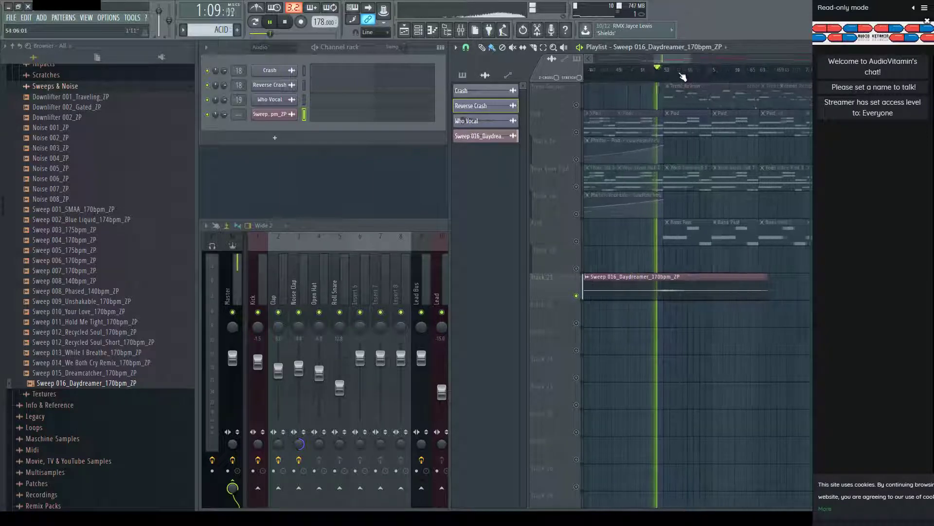
Play the soloed sweep around bars 52 to 53 and check its peak against the grid.
scroll(659, 237, "up", 3, "ctrl")
key("space")
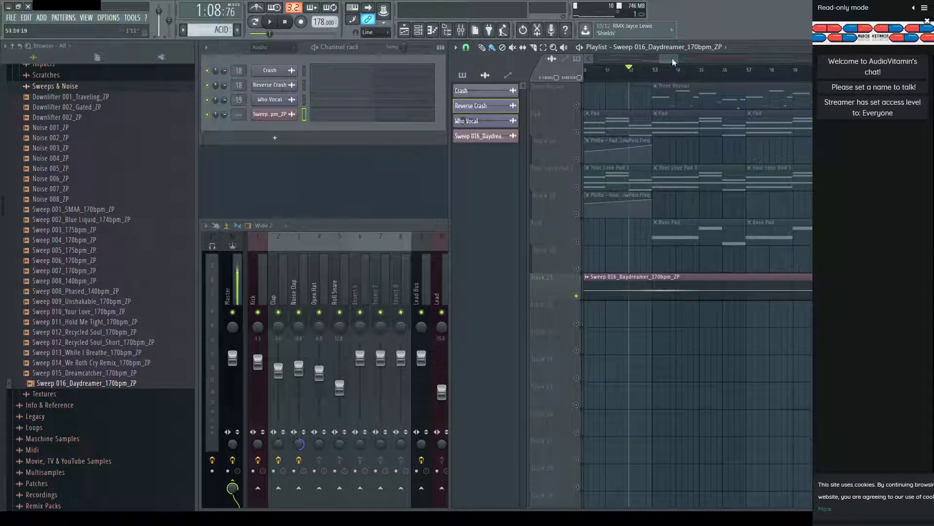
key("space")
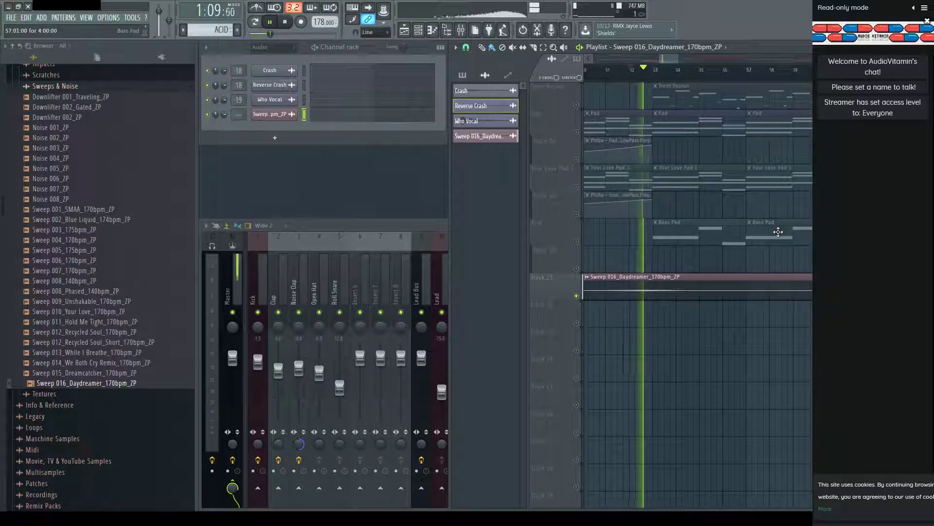
key("space")
scroll(663, 244, "down", 3)
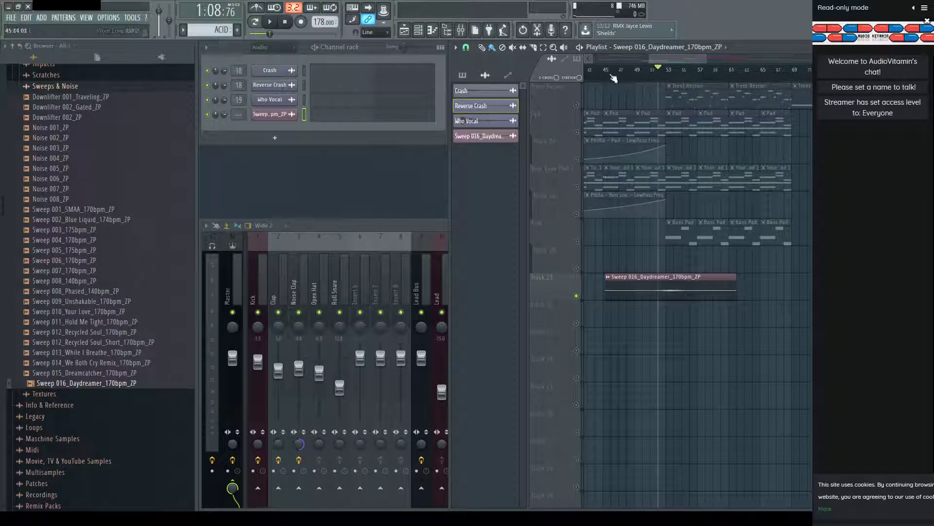
scroll(613, 77, "up", 4)
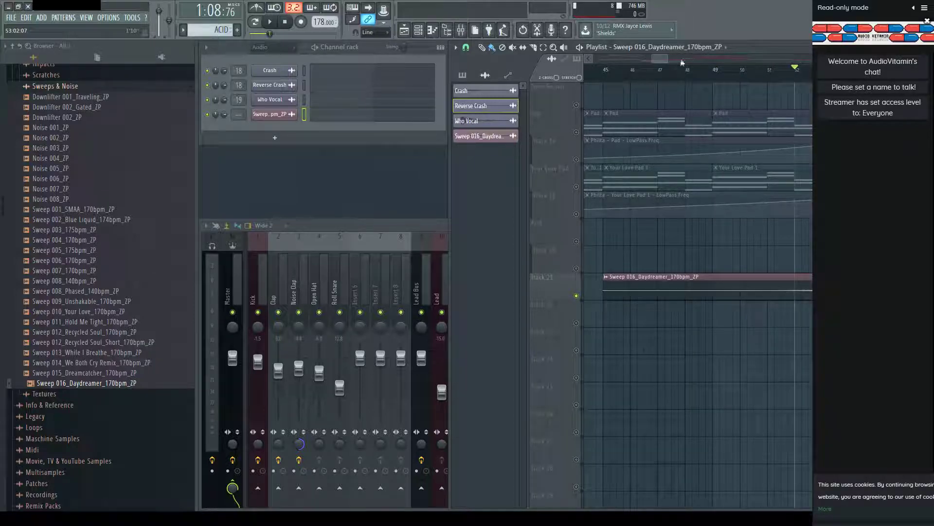
left_click_drag(669, 59, 706, 76)
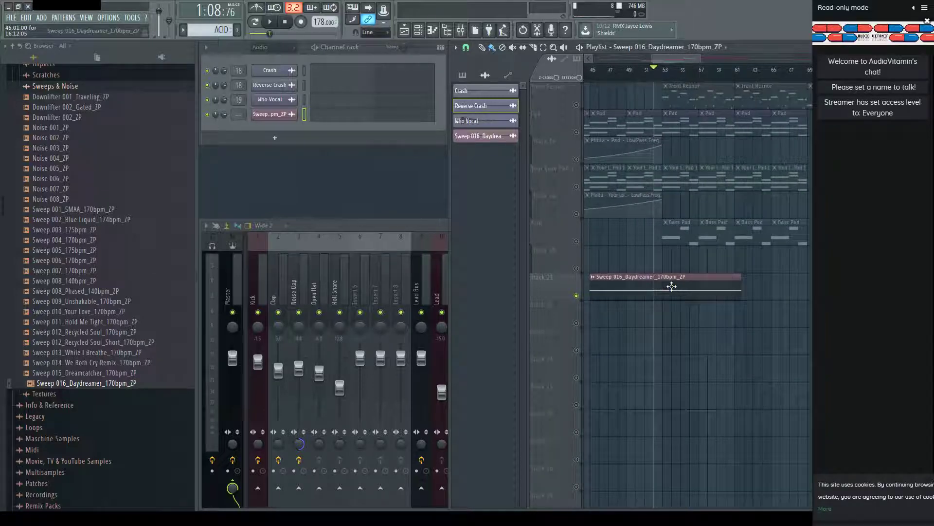
Time-stretch the Sweep 016_Daydreamer clip to end at bar 61, play it back and close its channel settings.
double_click(653, 278)
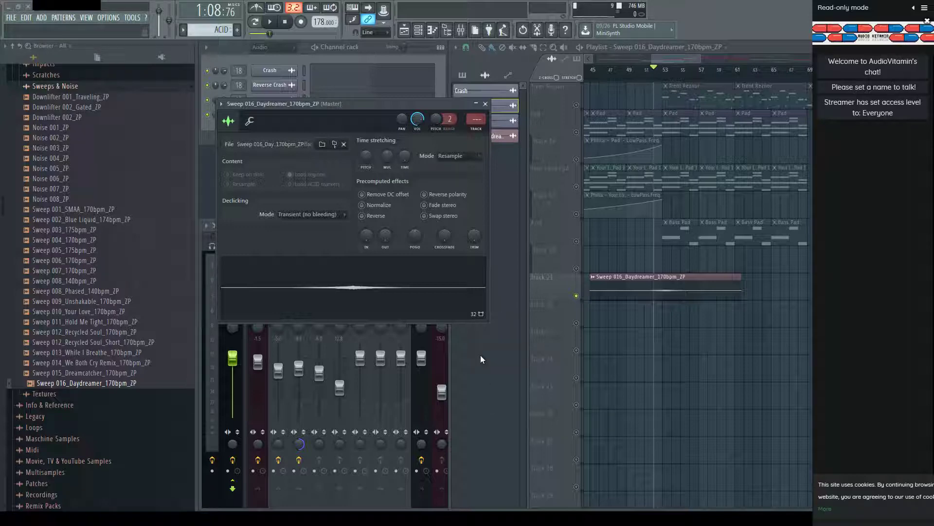
key("space")
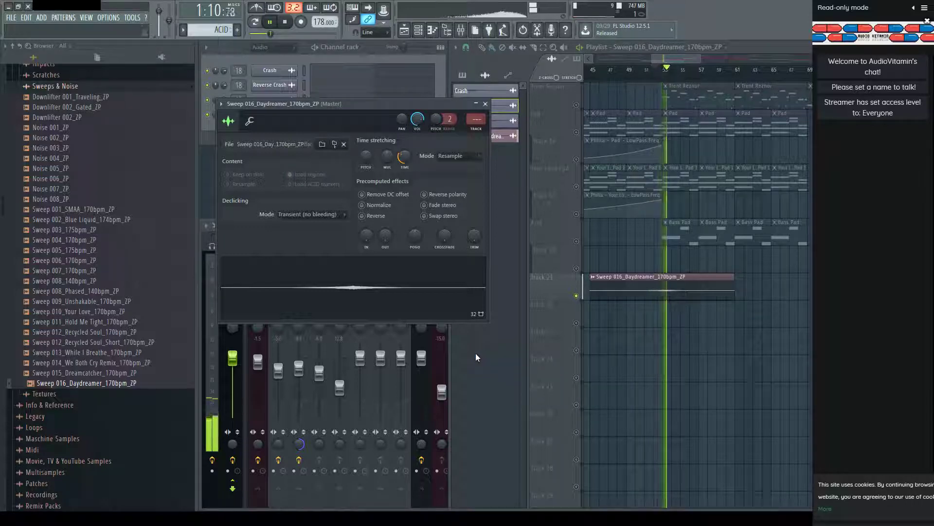
key("Escape")
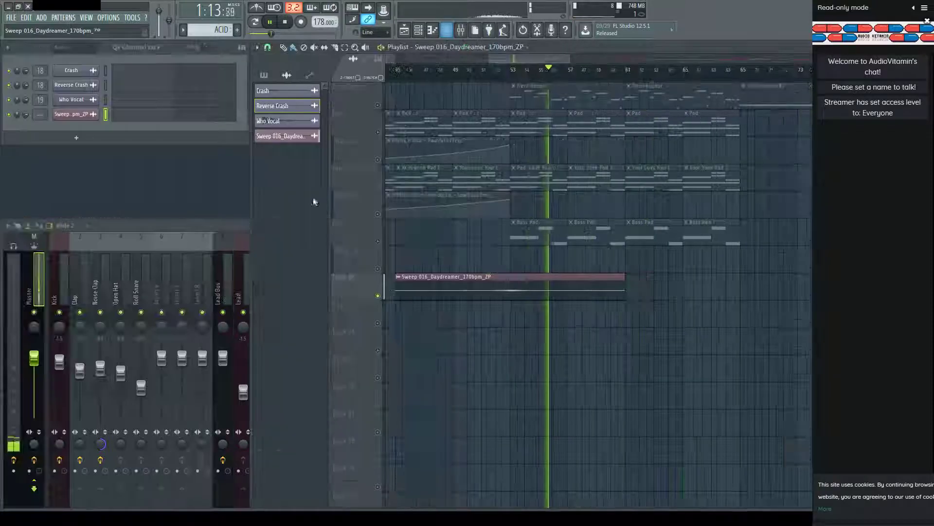
Hide the browser, unsolo Track 21 and play the sweep with the full mix from bar 49.
key("alt+F8")
right_click(378, 296)
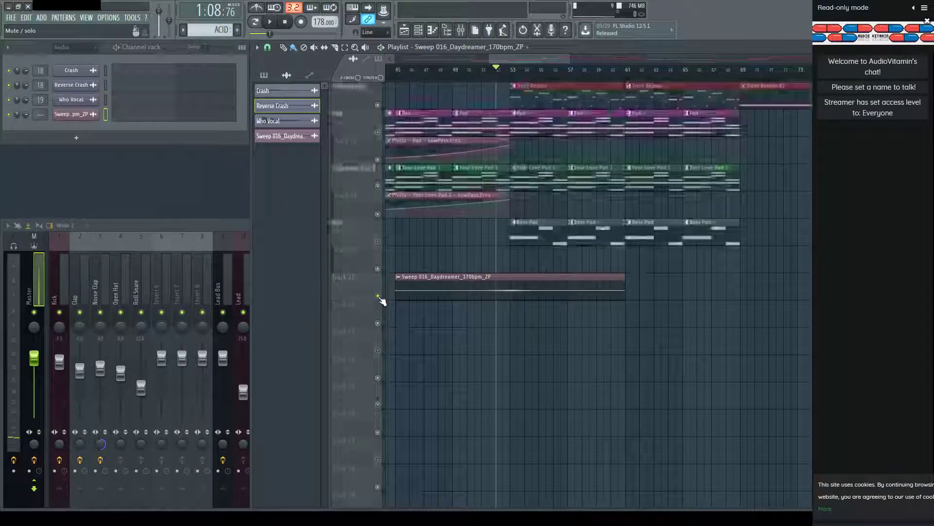
left_click(447, 70)
key("space")
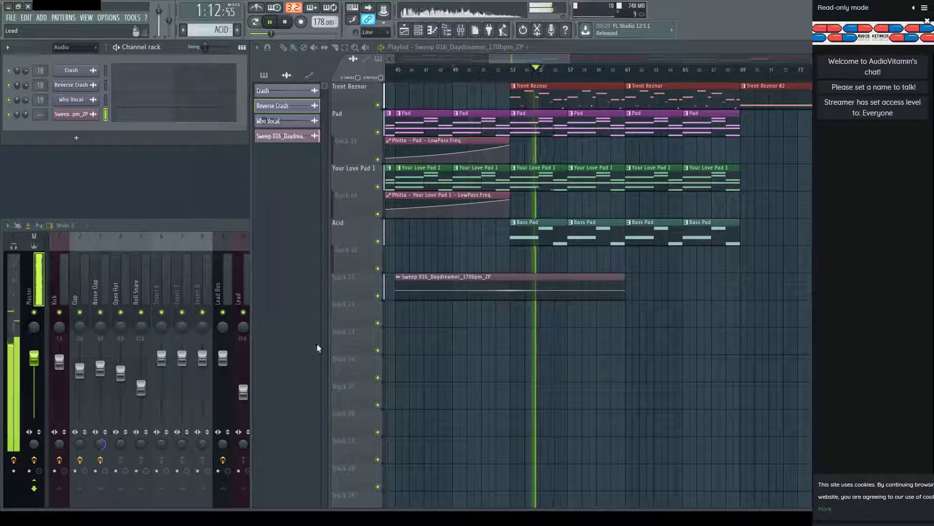
key("space")
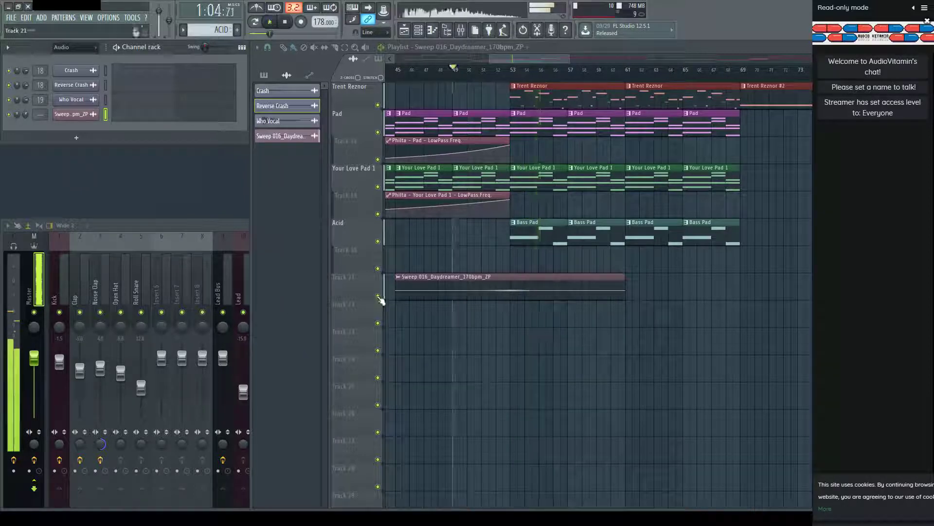
Reopen the browser and place Sweep 015_Dreamcatcher_170bpm_ZP on Track 22 starting at bar 45.
left_click(377, 296, "ctrl")
key("alt+F8")
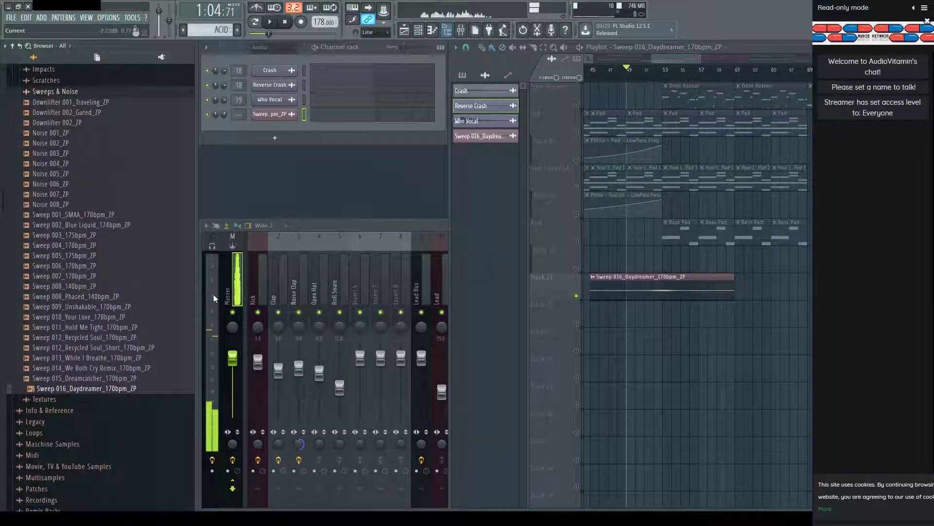
left_click(125, 378)
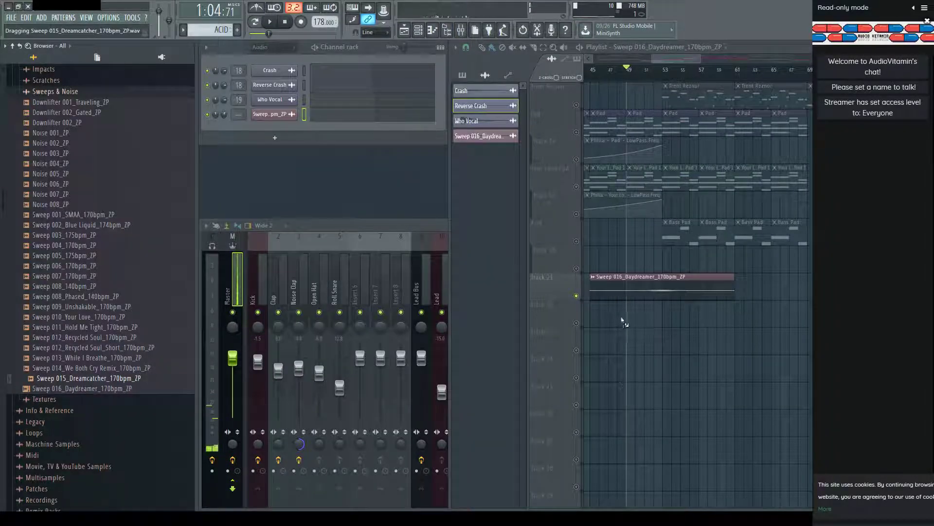
left_click_drag(672, 314, 658, 319)
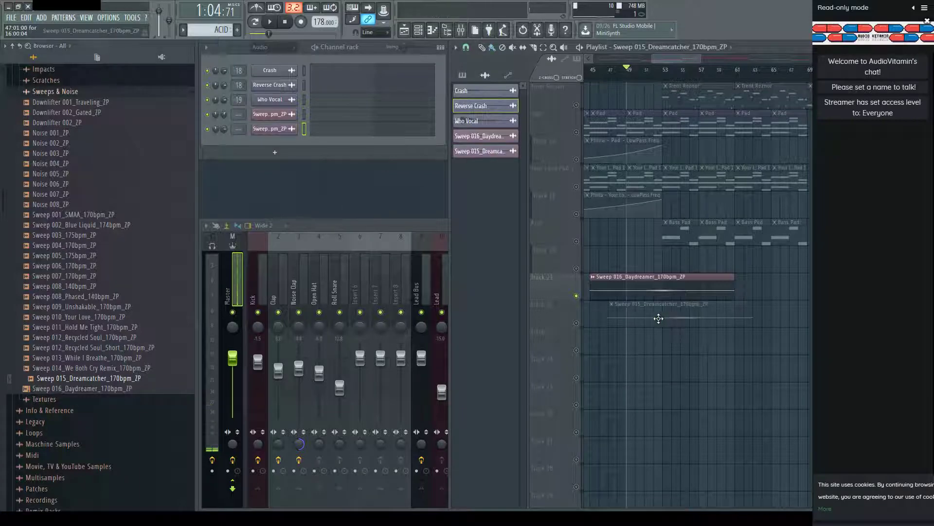
Solo Track 22 to hear the Dreamcatcher sweep, and unmute Track 21 to play both sweeps together.
left_click(581, 328)
key("space")
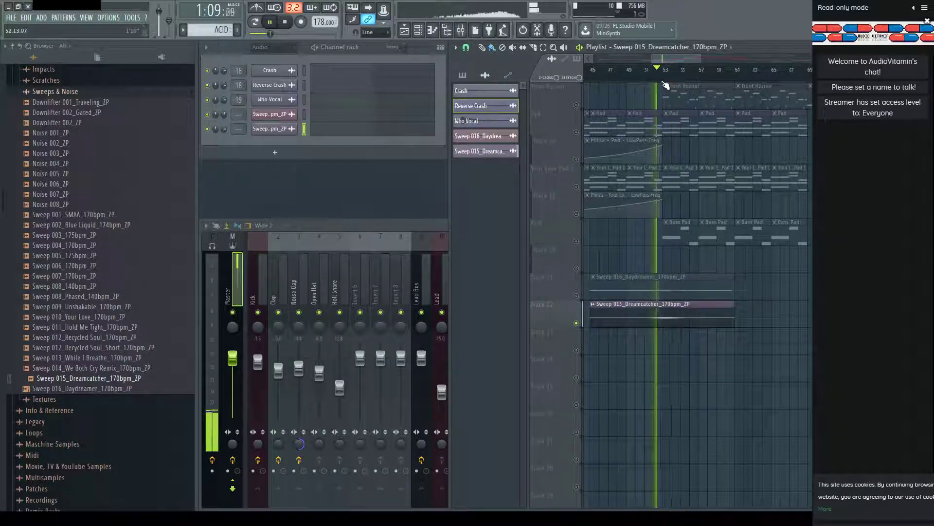
key("space")
left_click(577, 296)
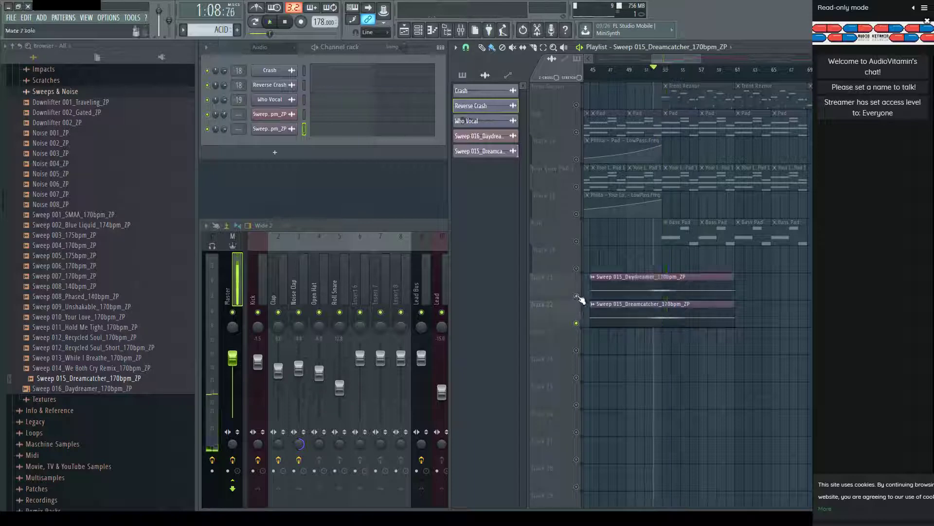
key("space")
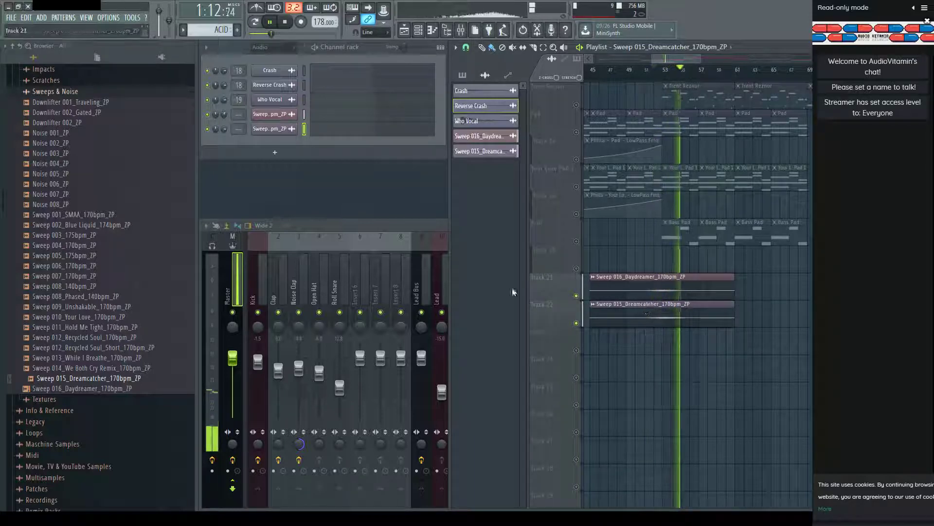
key("space")
Place Sweep 014_We Both Cry Remix_170bpm_ZP on Track 23 starting at bar 45 and solo that track for playback.
left_click(118, 358)
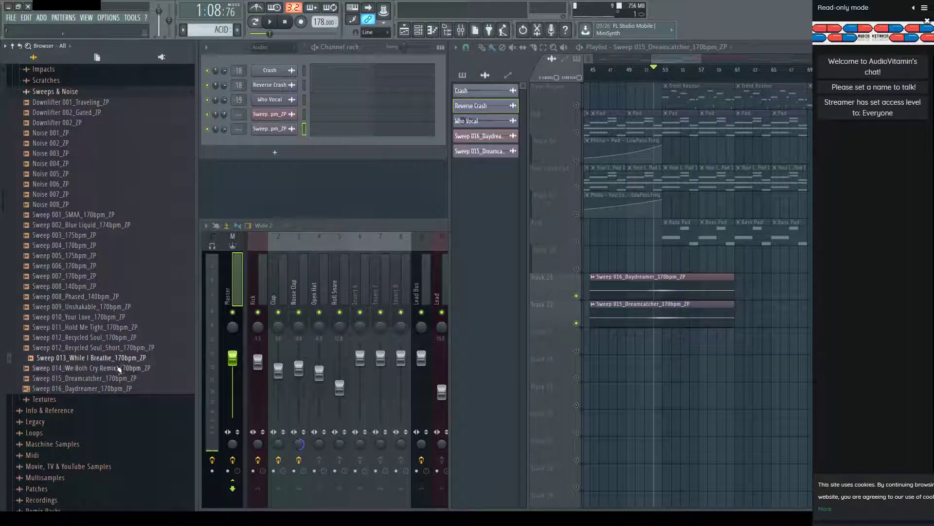
left_click(119, 369)
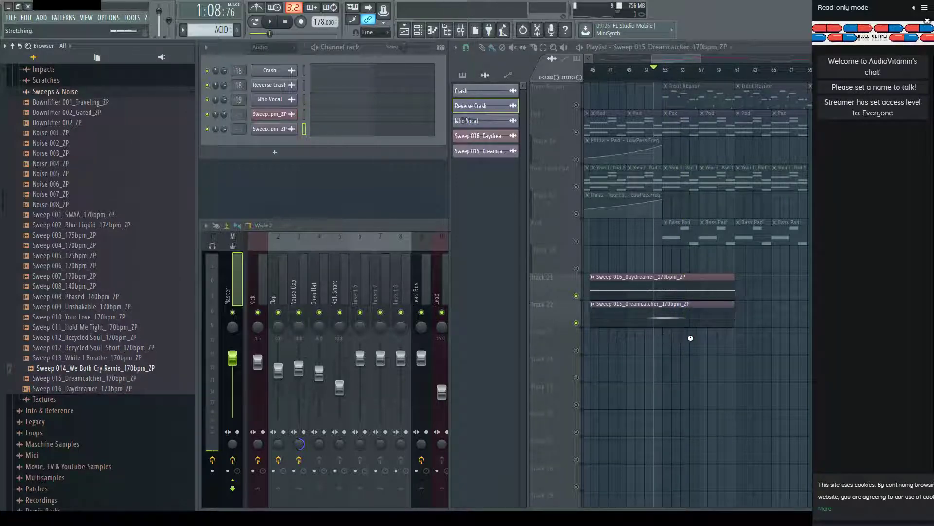
left_click_drag(691, 337, 689, 336)
left_click(576, 350, "ctrl")
key("space")
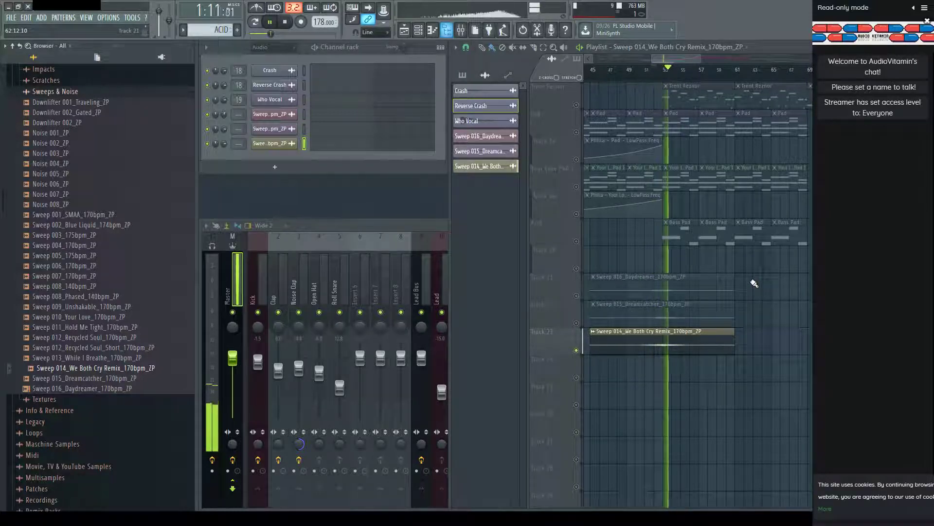
Hide the browser and unmute Tracks 21 and 22 to play all three sweeps together.
key("alt+F8")
key("space")
left_click(377, 323)
left_click(378, 296)
key("space")
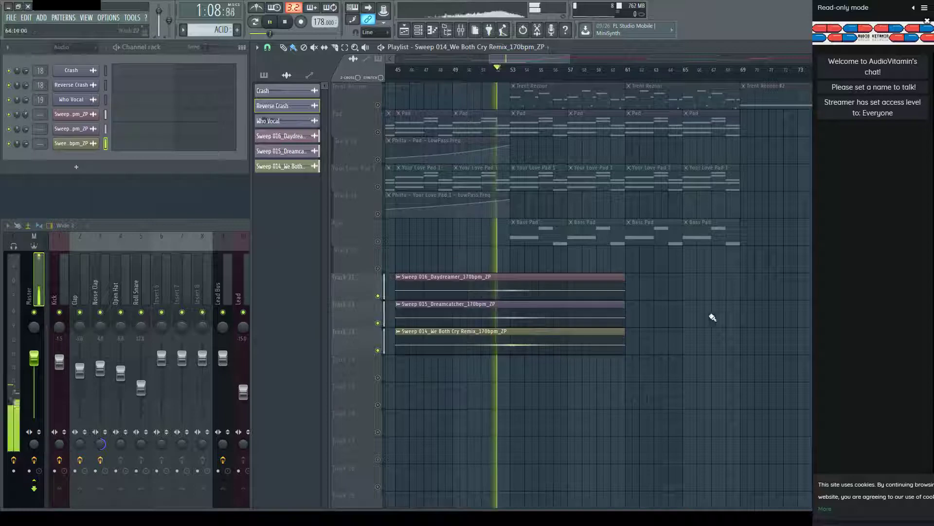
Check the time-stretching mode in the channel settings of the three sweeps one after another, closing each window.
left_click(70, 146)
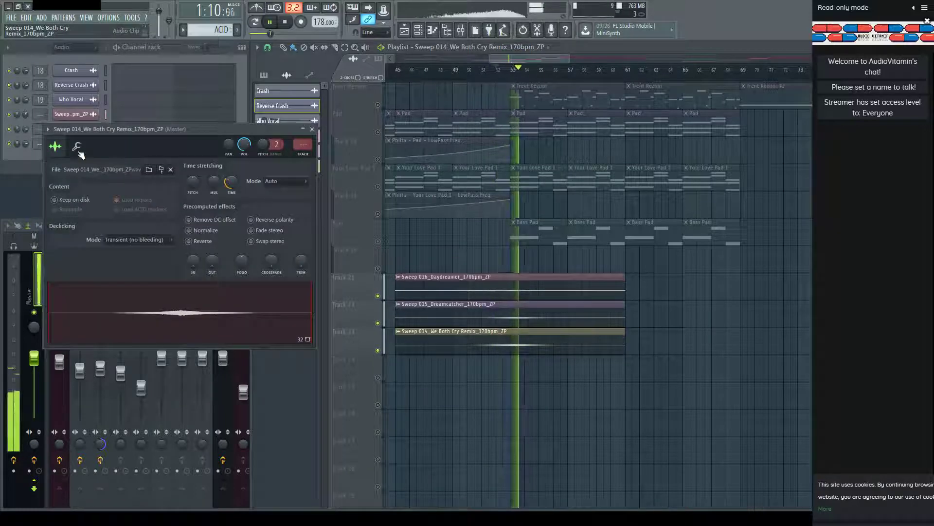
key("space")
left_click(312, 131)
key("space")
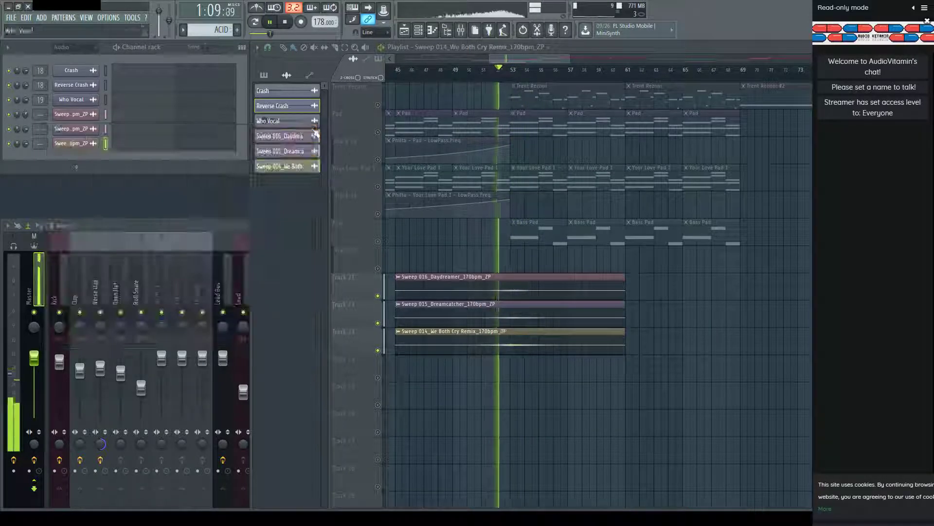
left_click(71, 128)
key("space")
key("space")
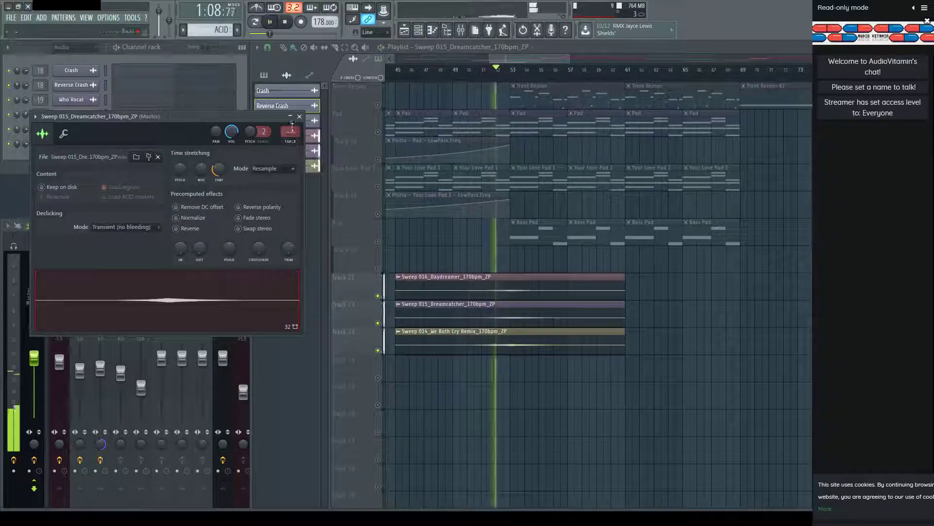
left_click(300, 117)
left_click(81, 118)
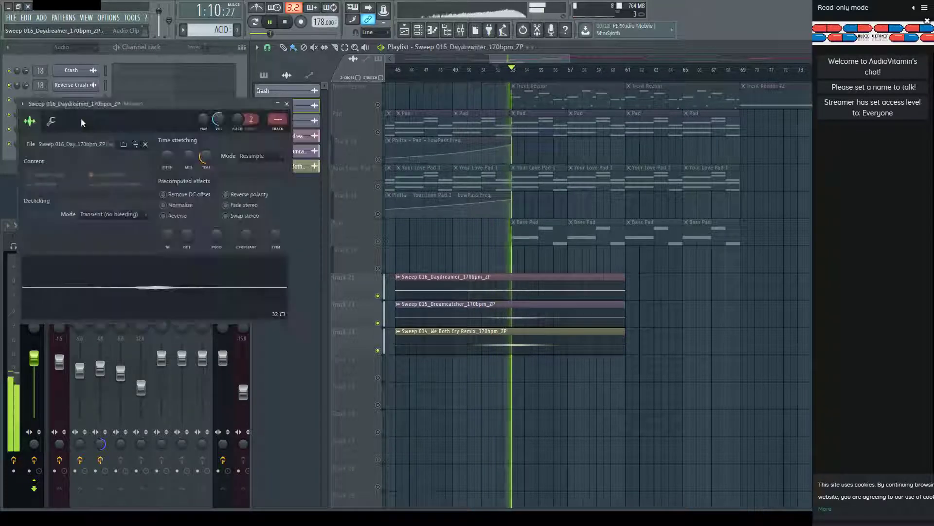
left_click(287, 103)
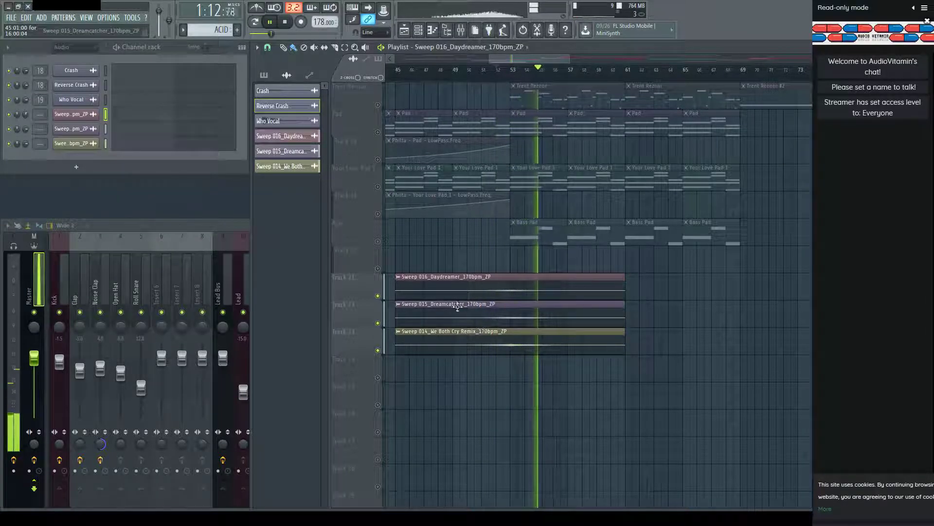
Name Track 21 Sweep and the sweep channels Sweep L1, Sweep L2 and Sweep L3, and assign the channels to mixer inserts 22 to 24.
key("space")
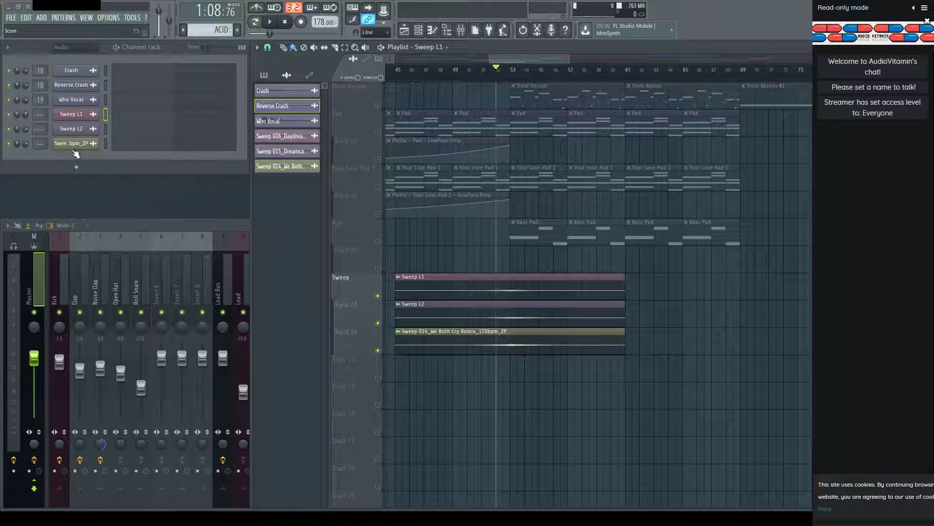
left_click(105, 128, "ctrl")
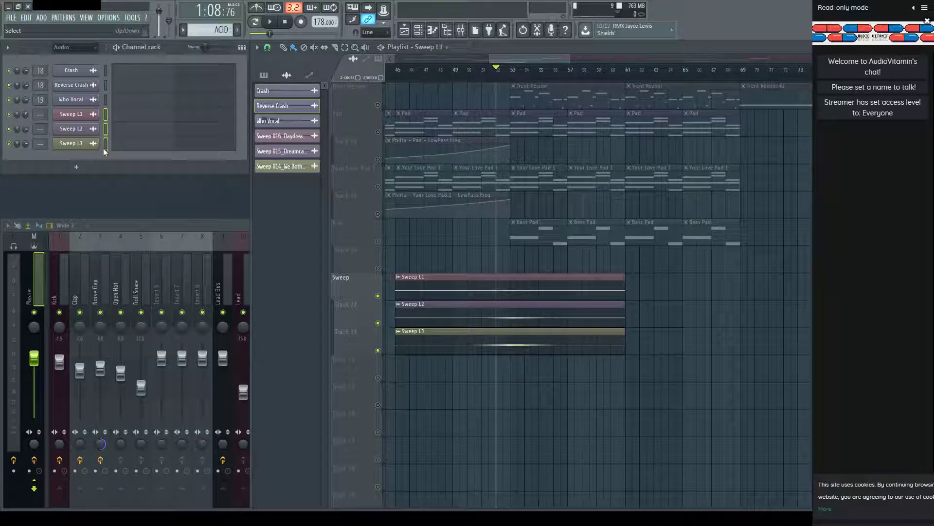
left_click(105, 143, "ctrl")
key("F9")
left_click(467, 283)
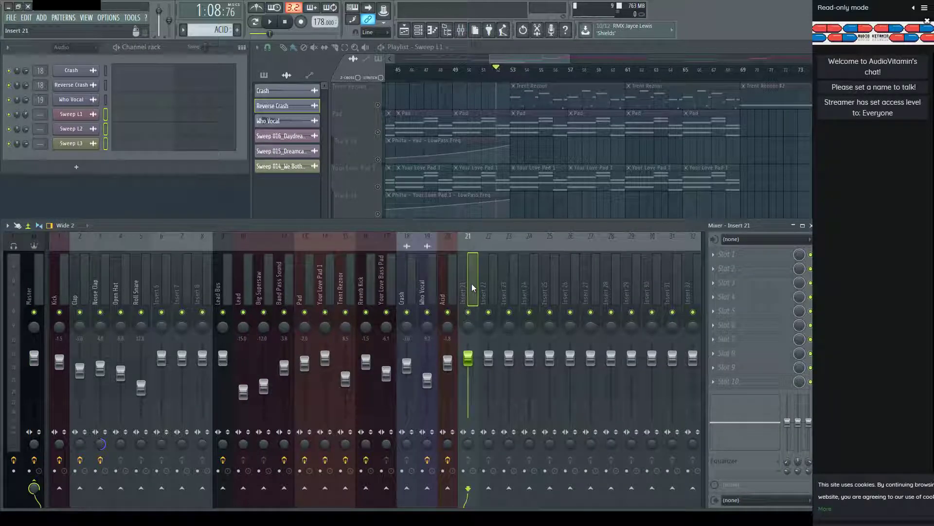
left_click(487, 285)
key("ctrl+l")
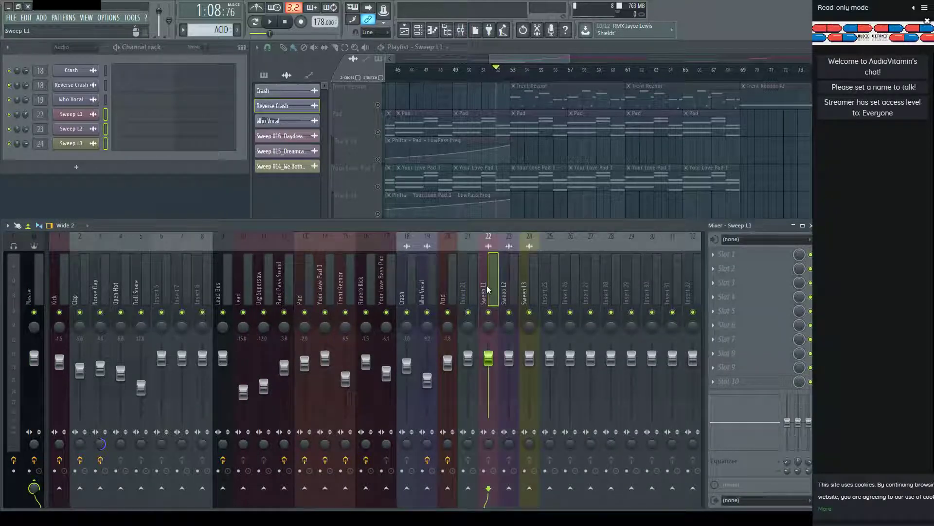
Name mixer insert 21 Sweep Bus and route the Sweep L1, Sweep L2 and Sweep L3 inserts into it.
left_click(222, 292)
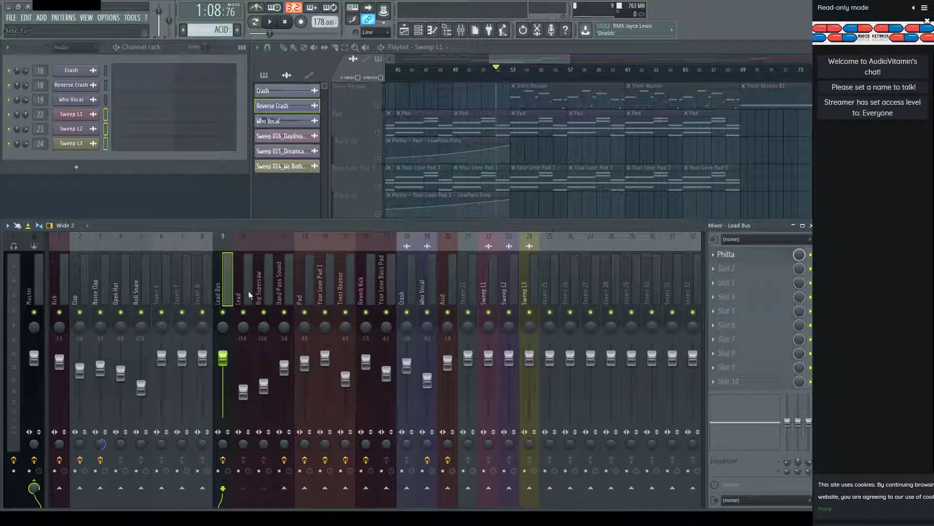
left_click(470, 294)
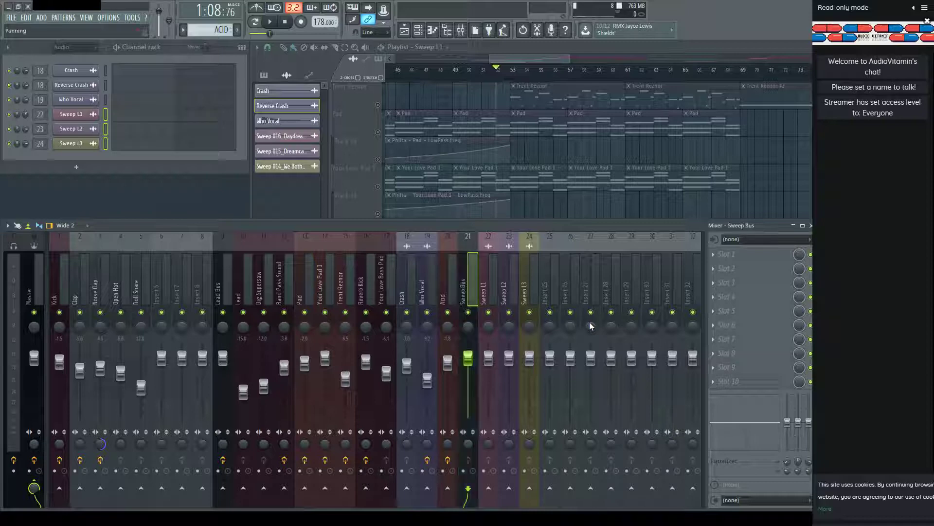
left_click_drag(482, 282, 522, 288)
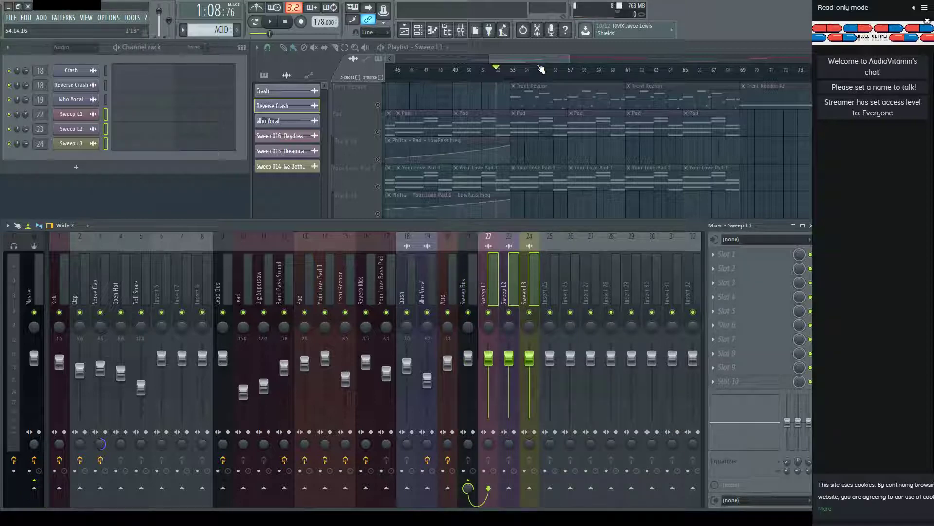
Play the sweeps from bar 53, solo the Sweep L1 mixer insert and unmute Sweep L2 alongside it.
left_click(511, 69)
key("space")
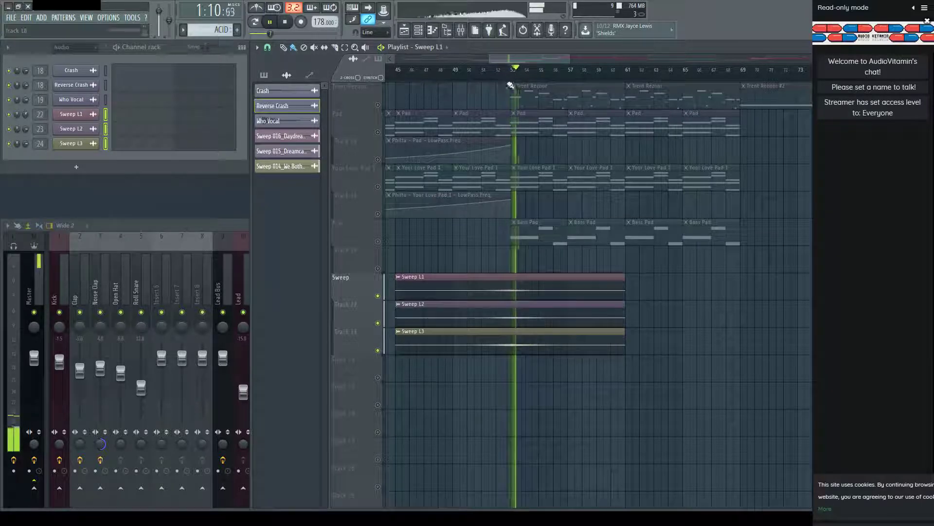
left_click(238, 233)
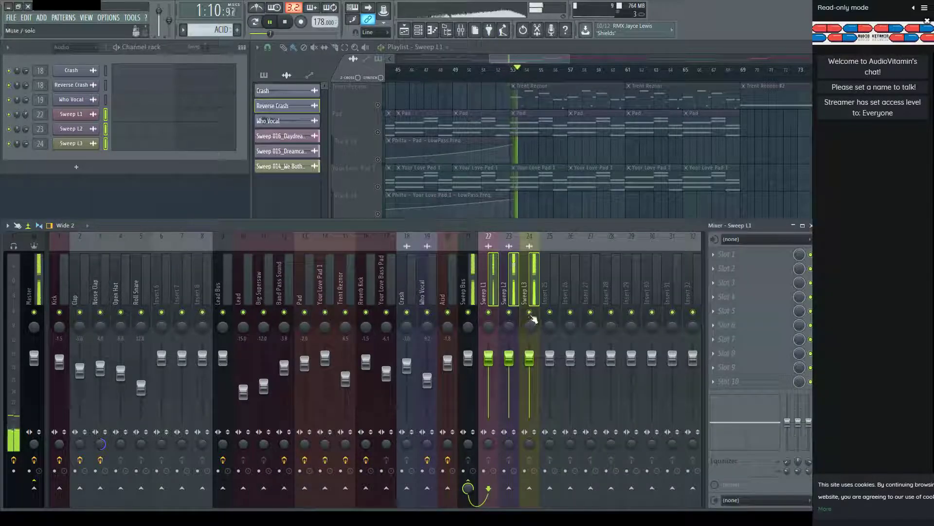
key("space")
right_click(488, 312)
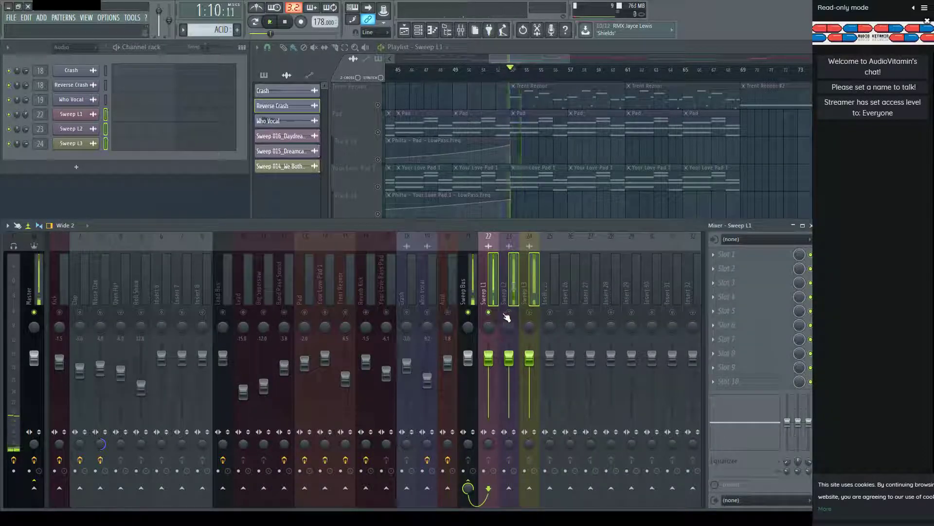
left_click(509, 312)
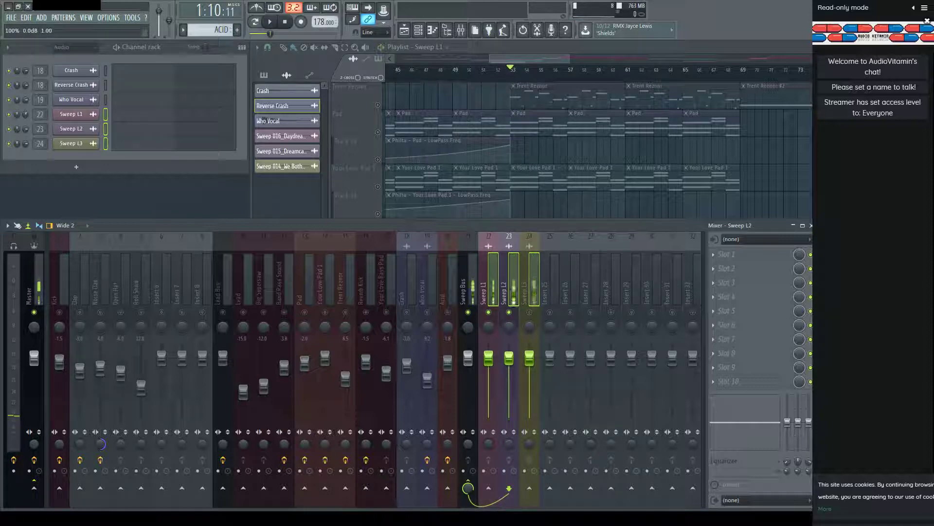
left_click(531, 302)
left_click(504, 297)
Lower the Sweep L2 fader during playback, and unmute Sweep L3 and lower its fader as well.
key("space")
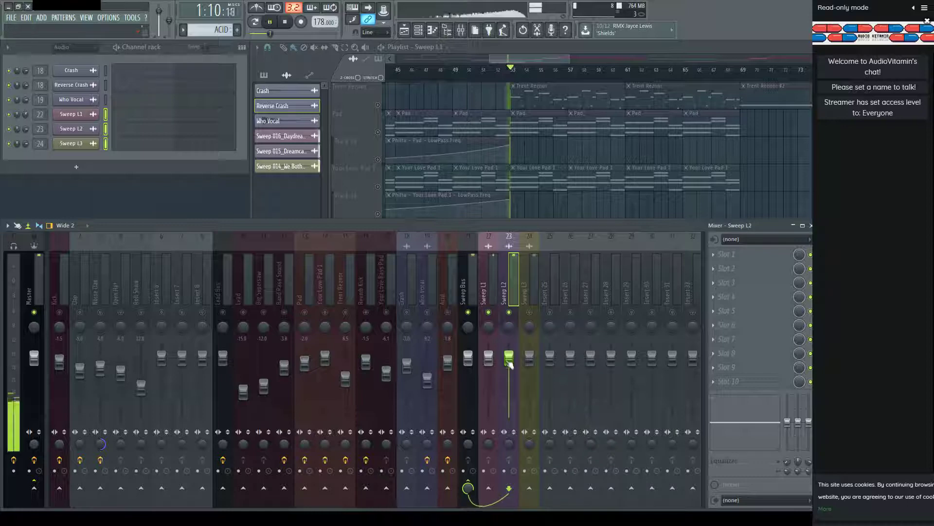
left_click_drag(509, 365, 509, 423)
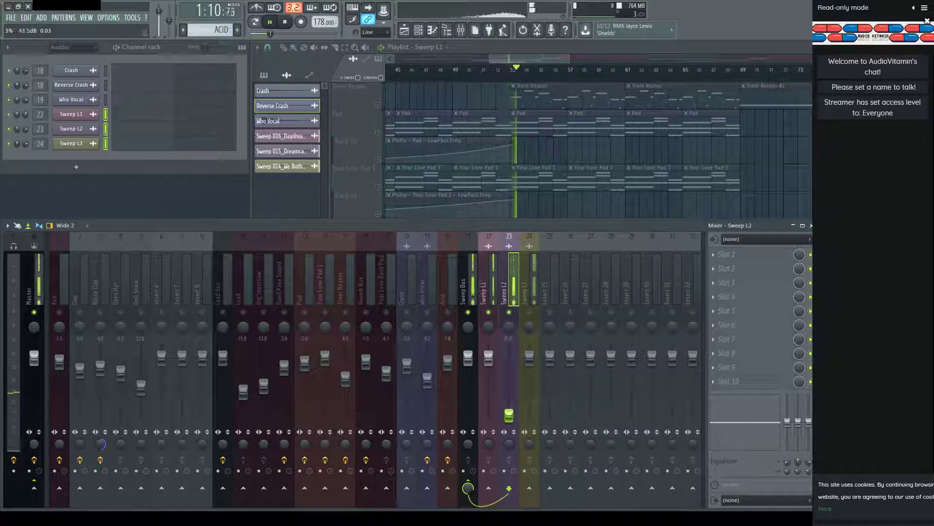
left_click_drag(509, 389, 509, 368)
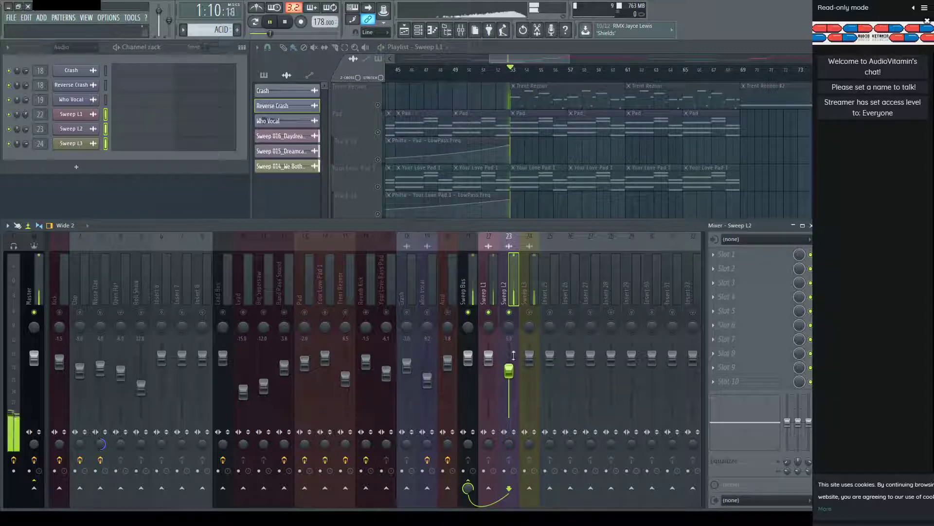
left_click(533, 316)
left_click_drag(529, 357, 530, 382)
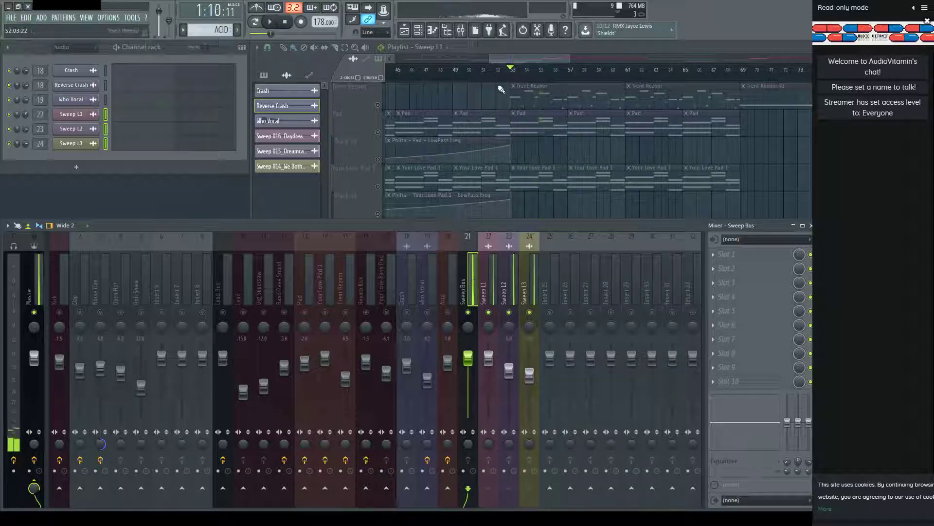
Replay from about bar 51, compare the layers with and without Sweep L3, and set the Sweep L3 level to -9.0 dB.
left_click(482, 70)
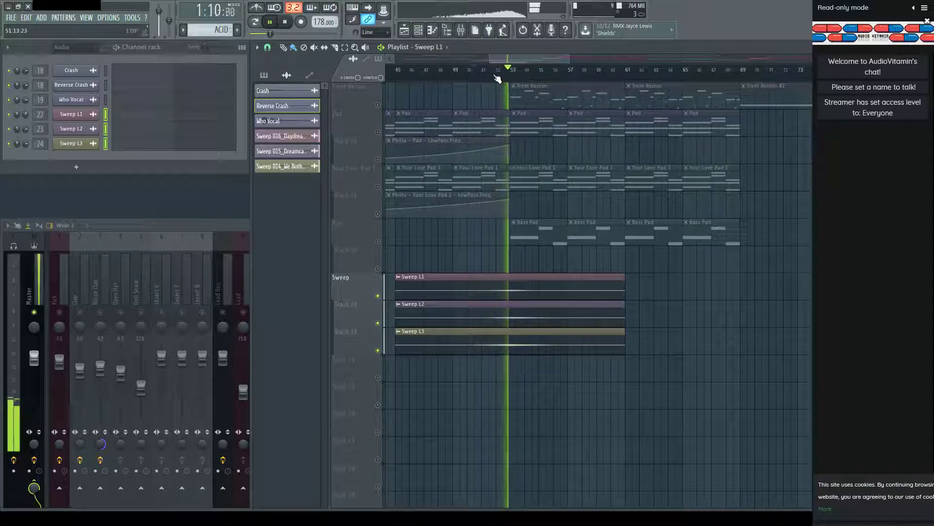
left_click(222, 226)
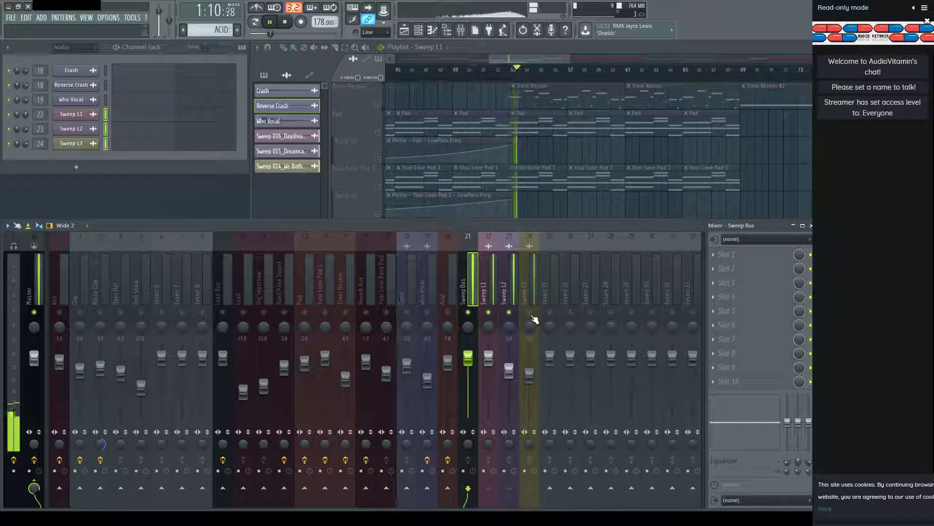
left_click(535, 319)
key("space")
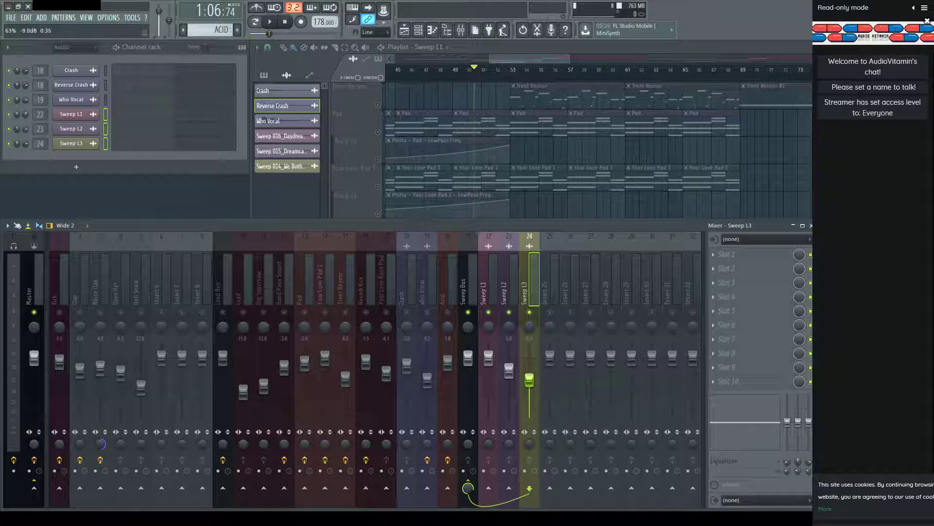
key("space")
Unsolo the sweep tracks in the playlist and play from about bar 51.
left_click(471, 288)
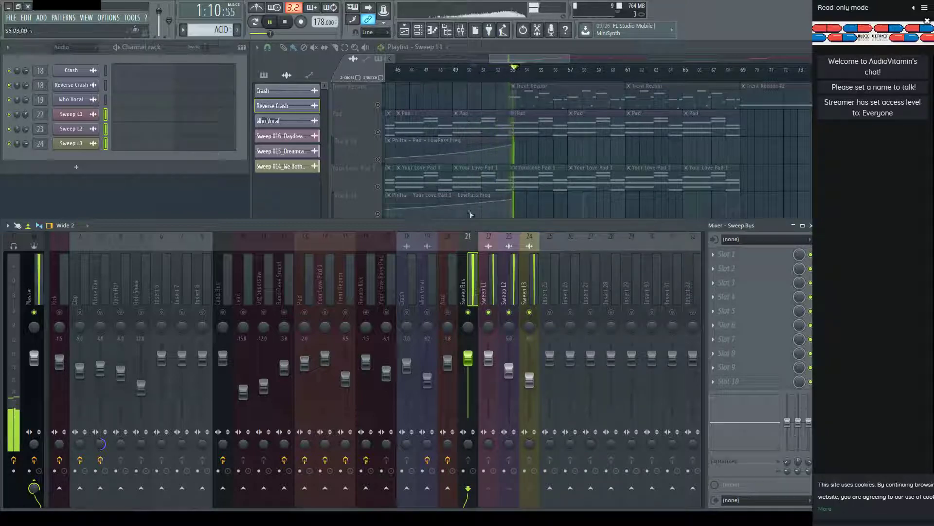
left_click(591, 78)
scroll(592, 77, "down", 2)
key("space")
left_click(377, 295, "ctrl")
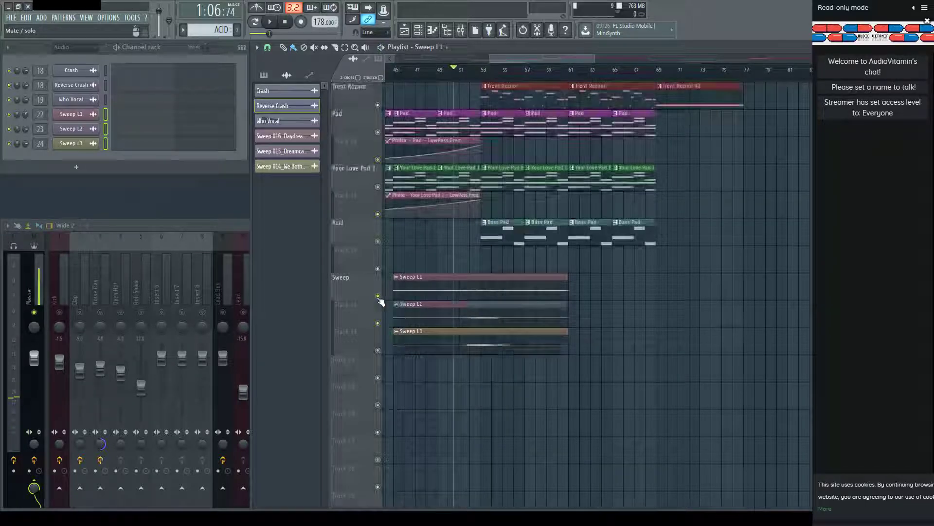
left_click(470, 78)
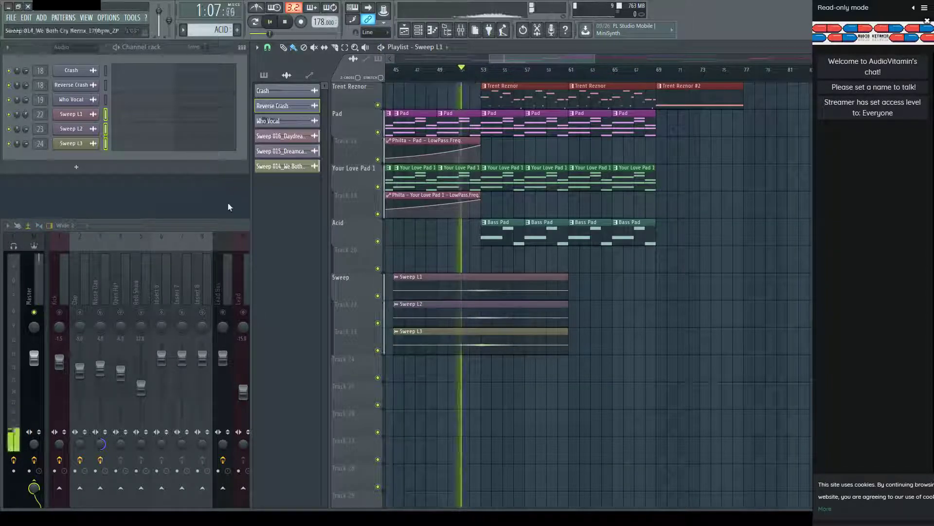
Unmute the rest of the mixer by unsoloing the sweep inserts, and lower the Sweep Bus fader to fit the full mix.
left_click(246, 221)
left_click(469, 316)
key("space")
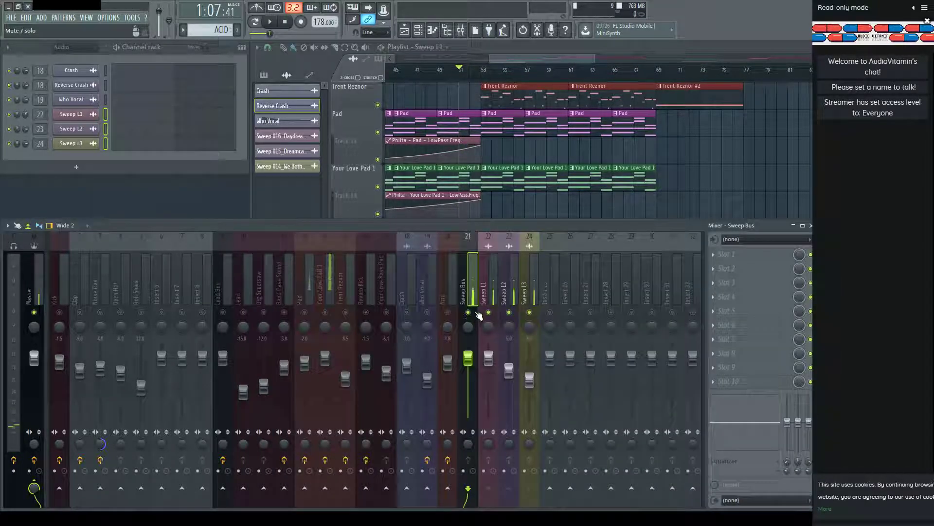
left_click_drag(469, 356, 473, 378)
key("space")
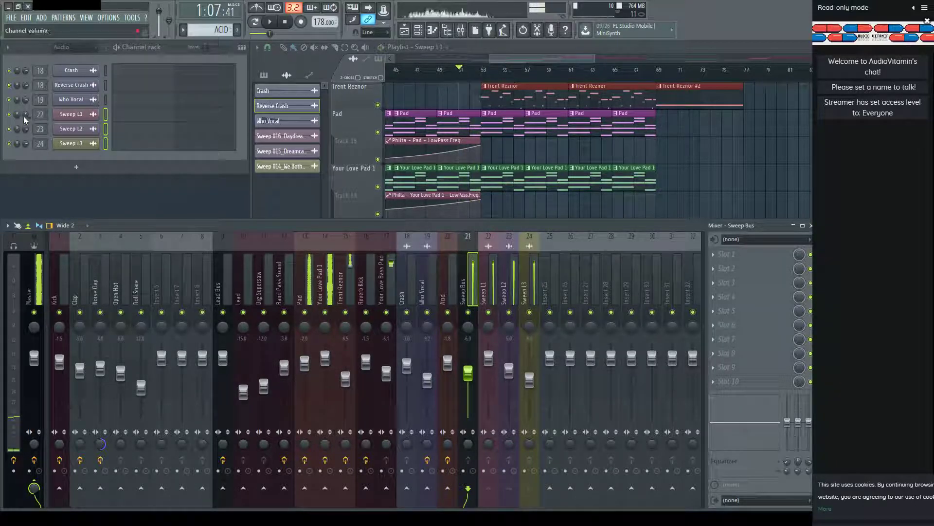
Raise the Sweep L2 and Sweep L3 faders slightly together during playback, and lower the Sweep Bus fader slightly.
left_click(26, 113)
left_click(509, 292)
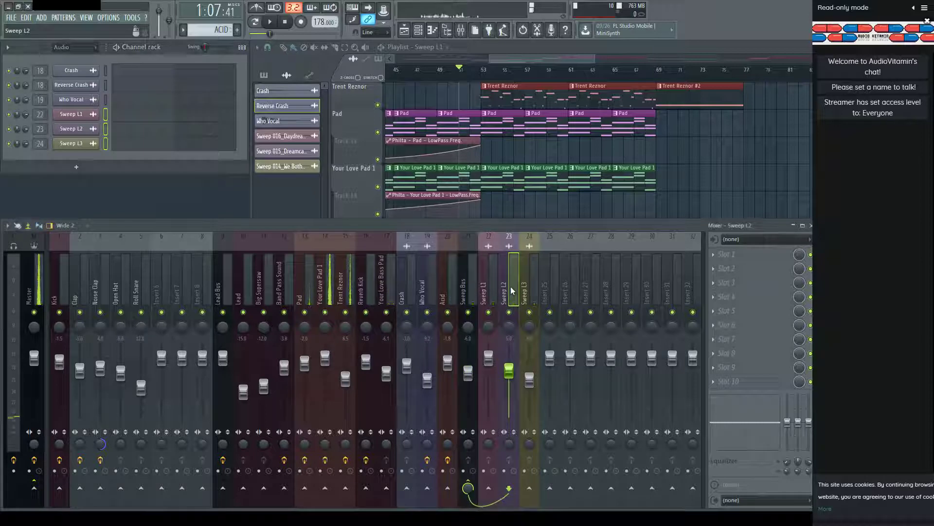
key("space")
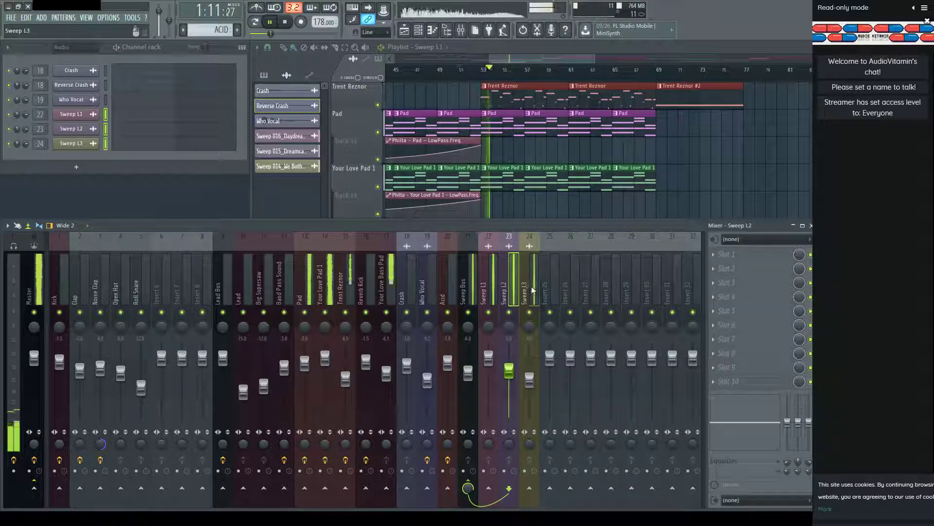
key("shift+Right")
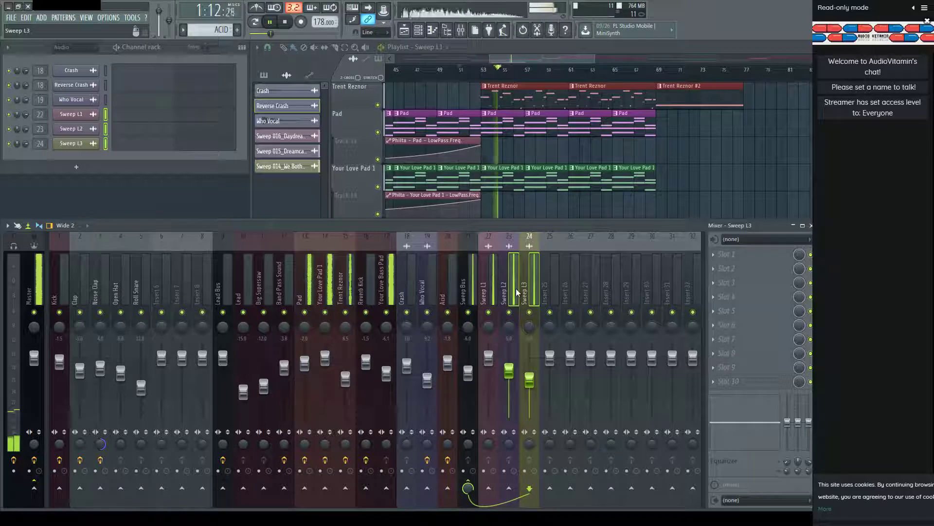
left_click(510, 370)
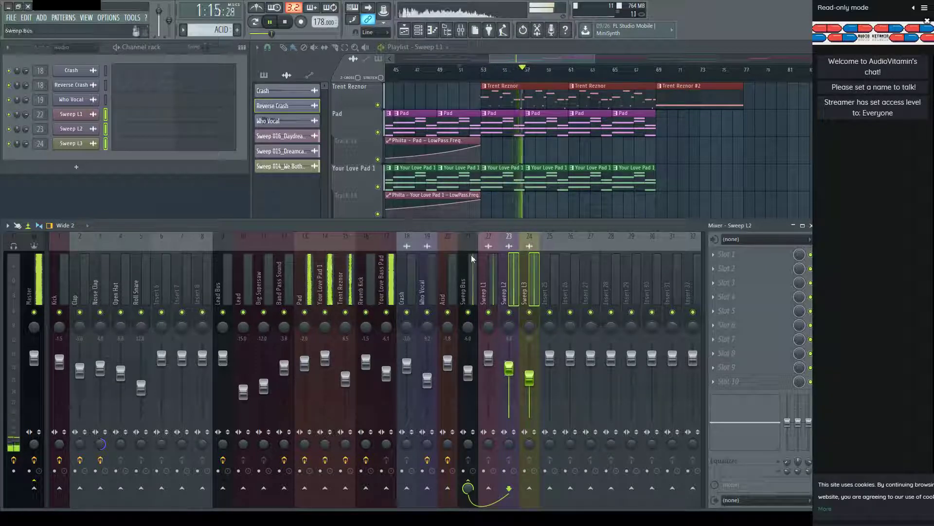
left_click(475, 277)
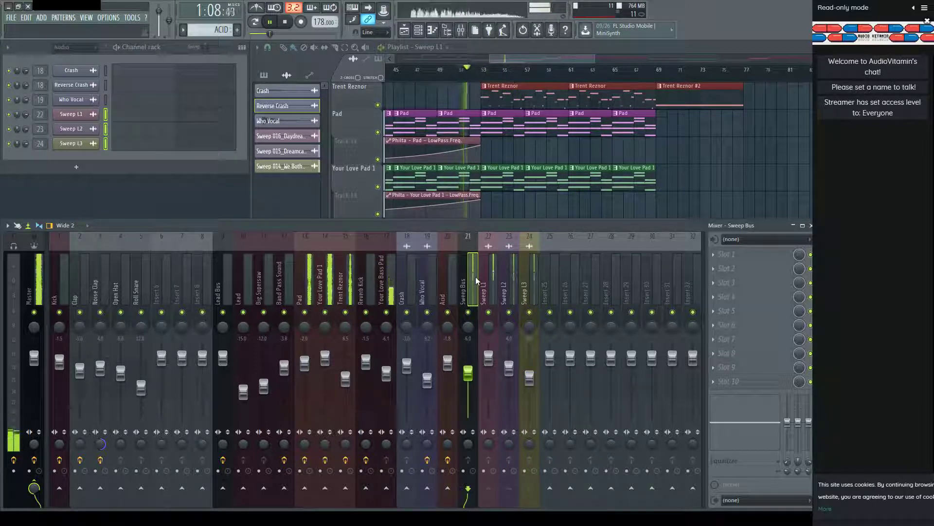
left_click_drag(468, 373, 467, 375)
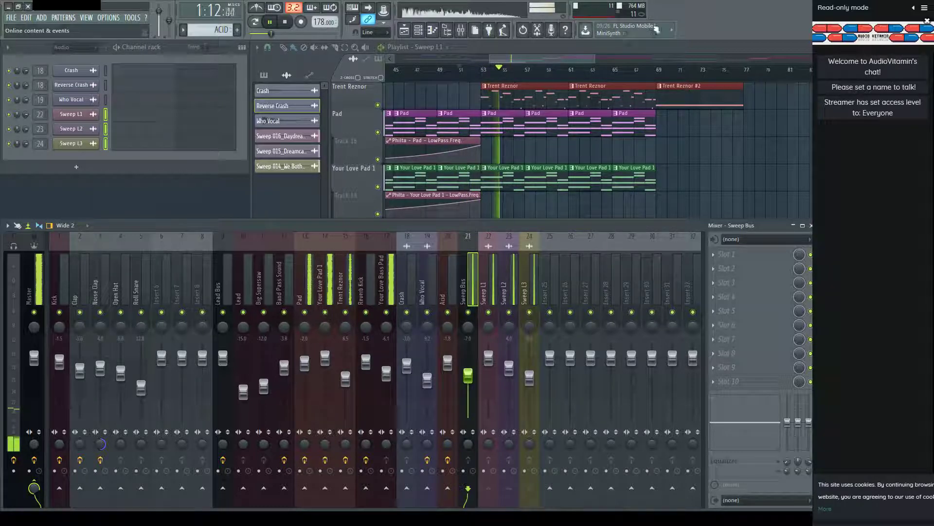
Duplicate the three sweep clips directly in front of the originals, so that the copies span bars 29 to 45.
left_click_drag(566, 62, 536, 62)
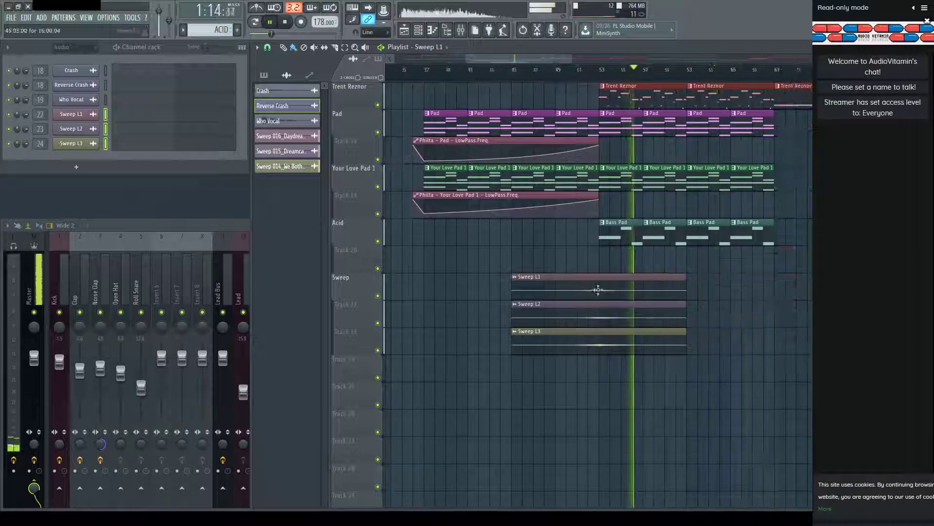
left_click_drag(632, 270, 409, 328)
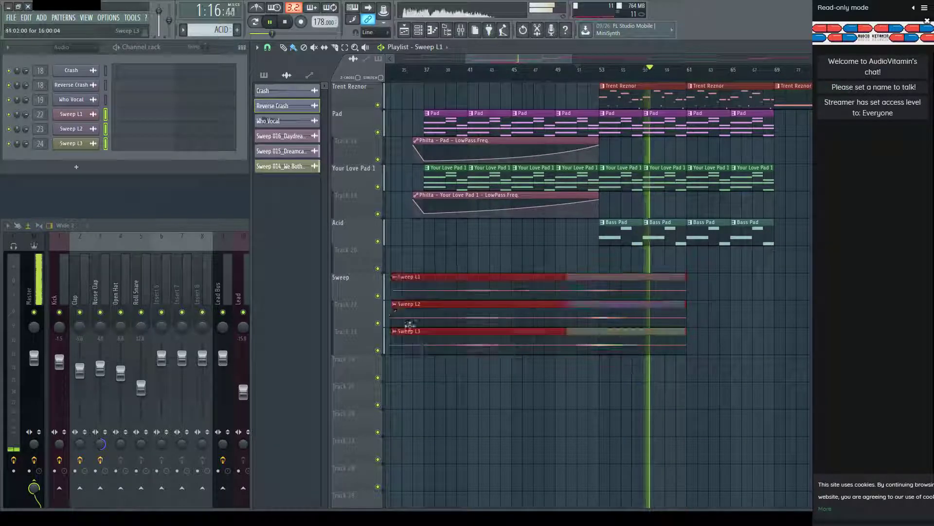
left_click_drag(3, 292, 768, 273)
Slice the three earlier sweep clips at bar 37 and delete the pieces before it.
left_click_drag(493, 60, 530, 60)
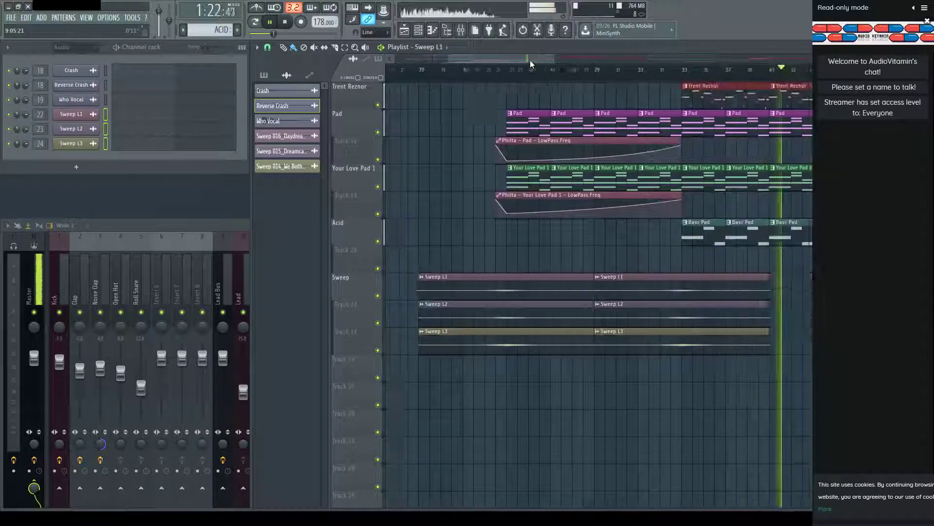
key("c")
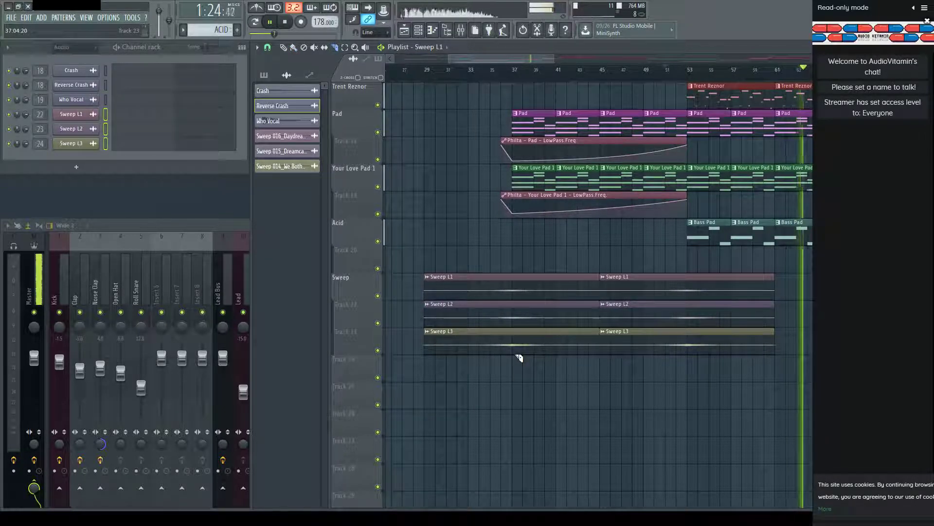
left_click_drag(513, 355, 513, 271)
key("Delete")
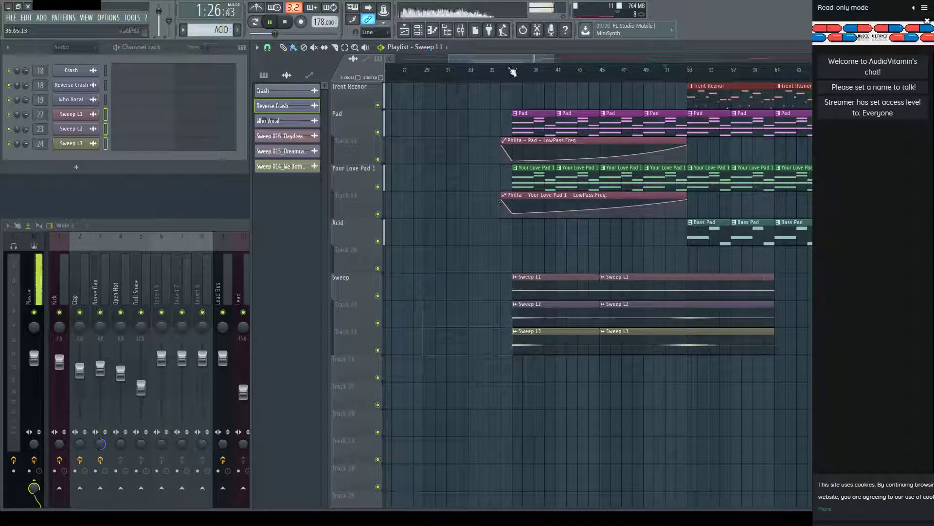
Stop playback and add playlist time markers for the intro at bar 5 and "Breakdown" at bar 37.
scroll(509, 73, "down", 4)
scroll(398, 61, "up", 5)
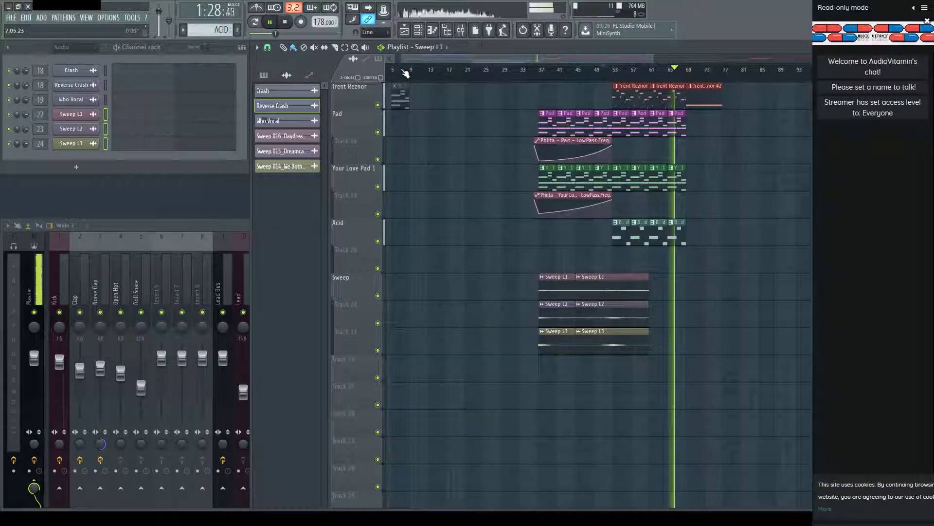
scroll(423, 202, "up", 5)
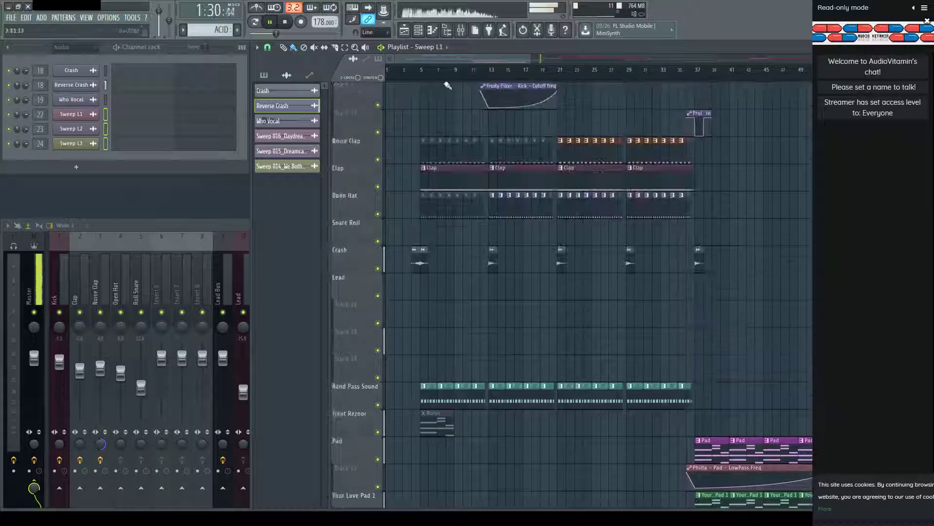
left_click(427, 69)
key("space")
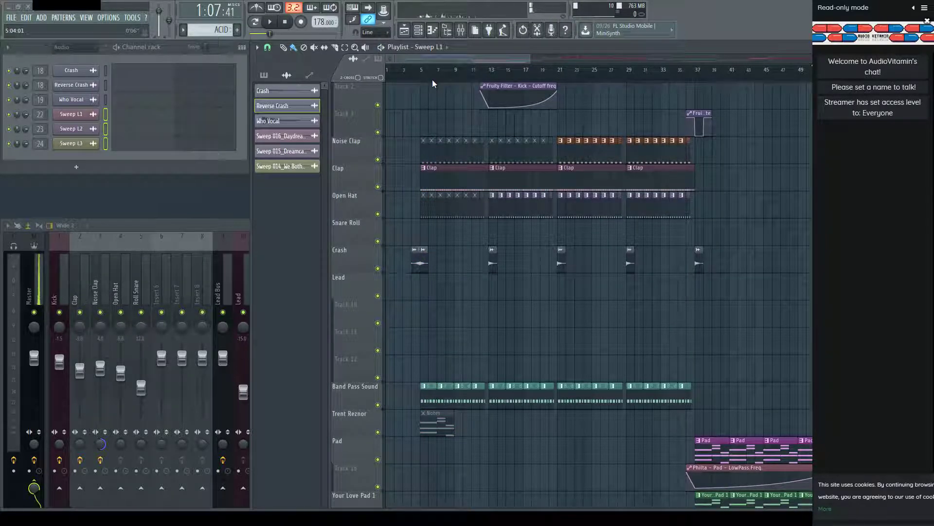
key("alt+t")
key("alt+t")
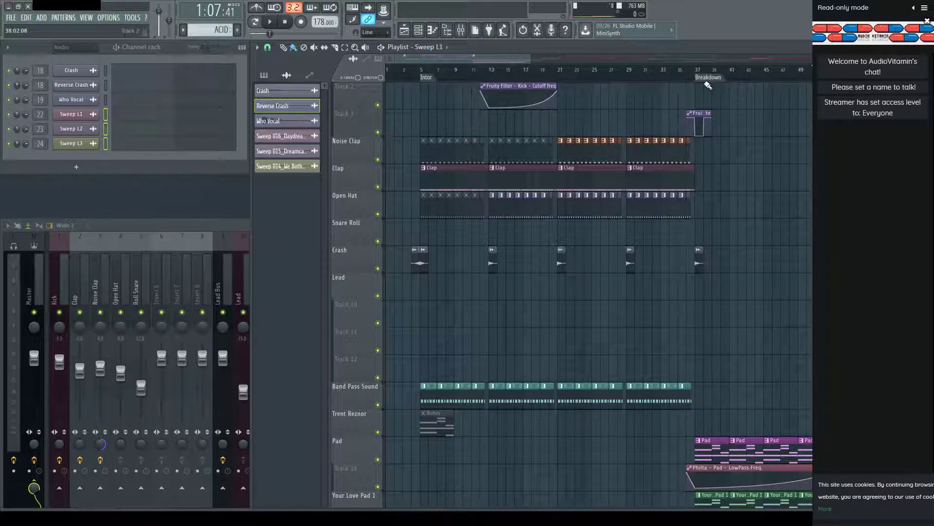
Add time markers "Build" at bar 69, "Drop" at bar 85 and "Mid Section" at bar 117.
scroll(517, 65, "right", 5)
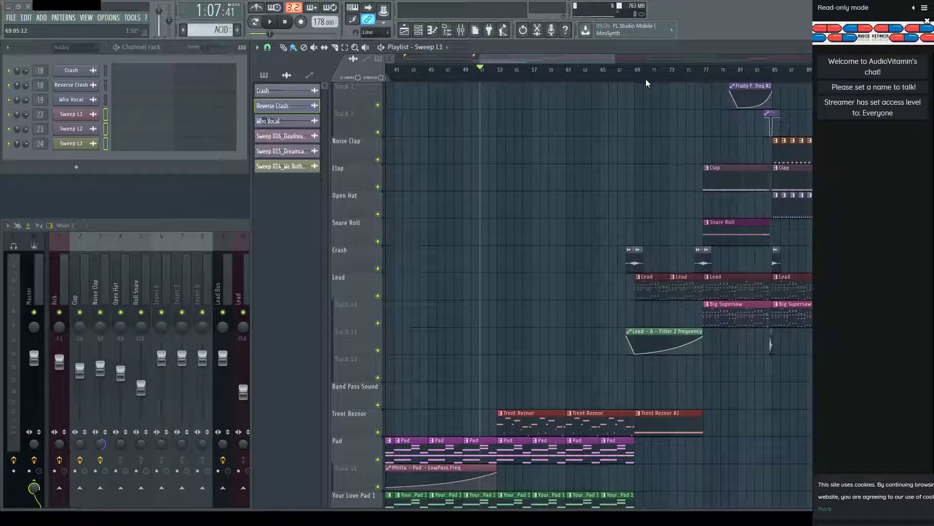
key("alt+t")
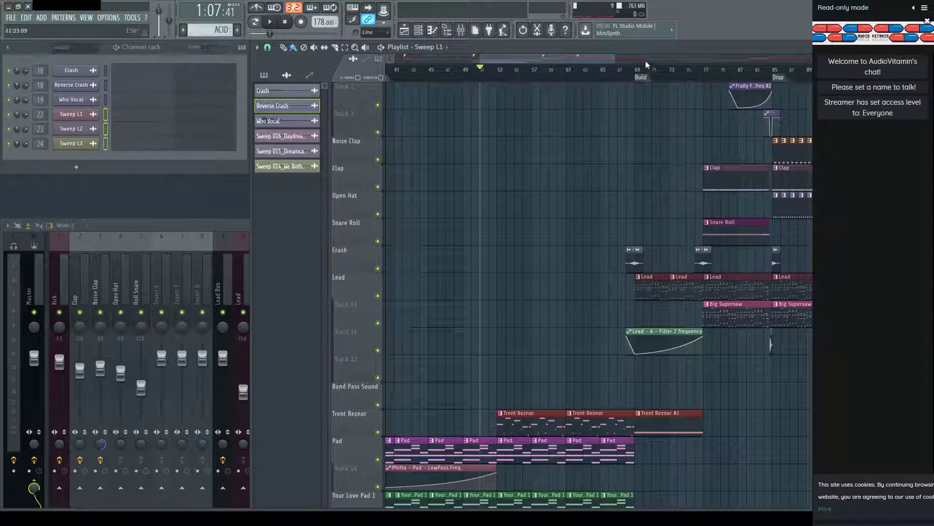
left_click_drag(646, 61, 698, 69)
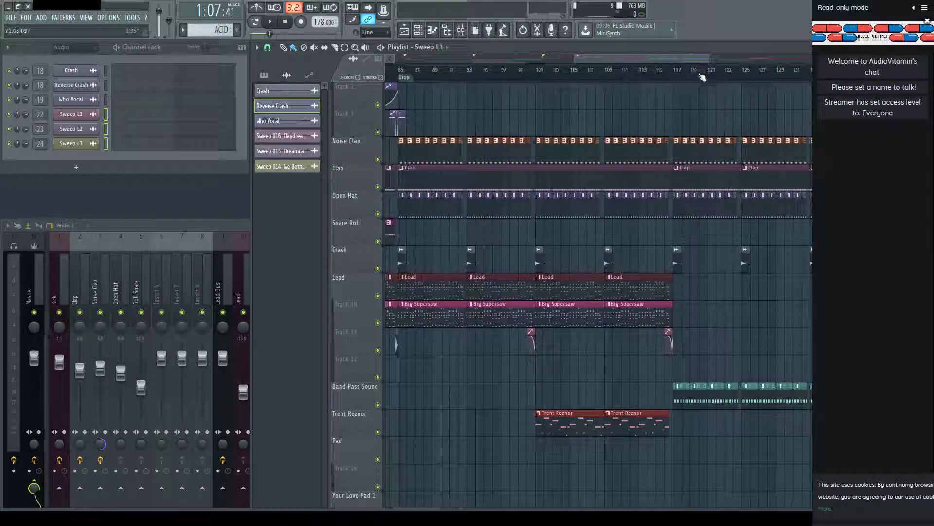
left_click(676, 70)
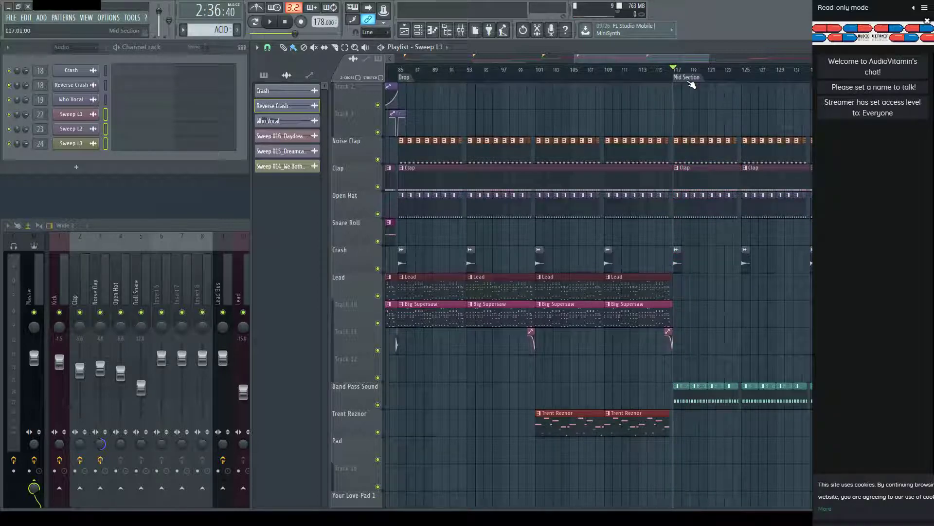
Add markers "Acid" at bar 133, "Breakdown 2" at 149, "Build 2" at 165, "Drop 2" at 173, "Outro" at 205 and "End" at 221.
left_click_drag(678, 58, 751, 58)
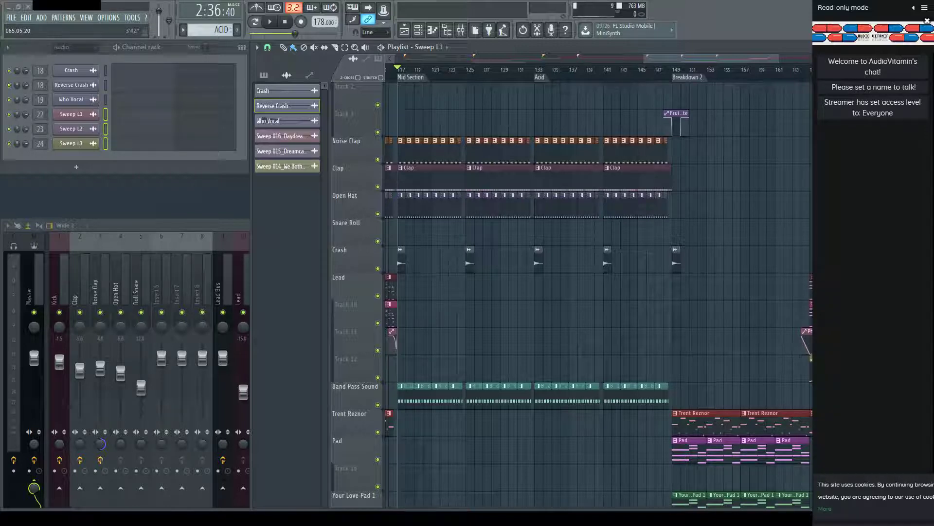
scroll(774, 87, "right", 5)
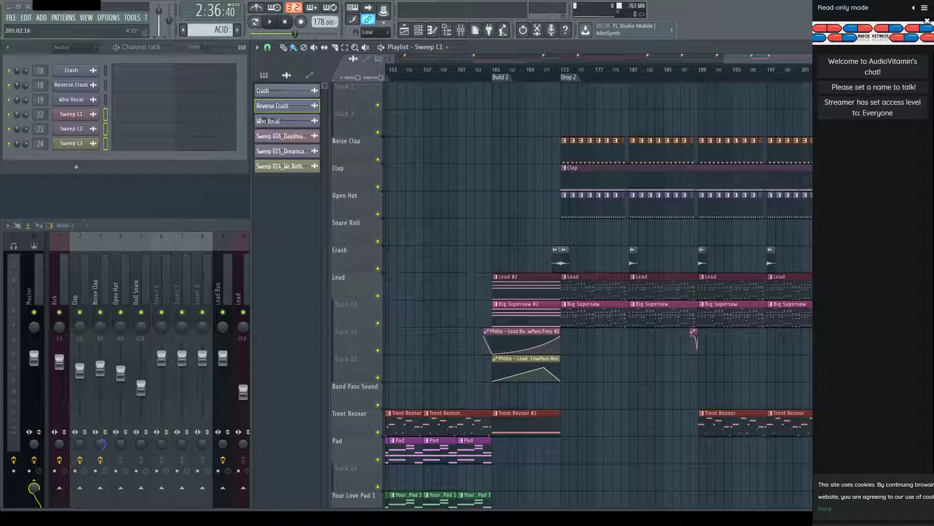
scroll(599, 292, "right", 5)
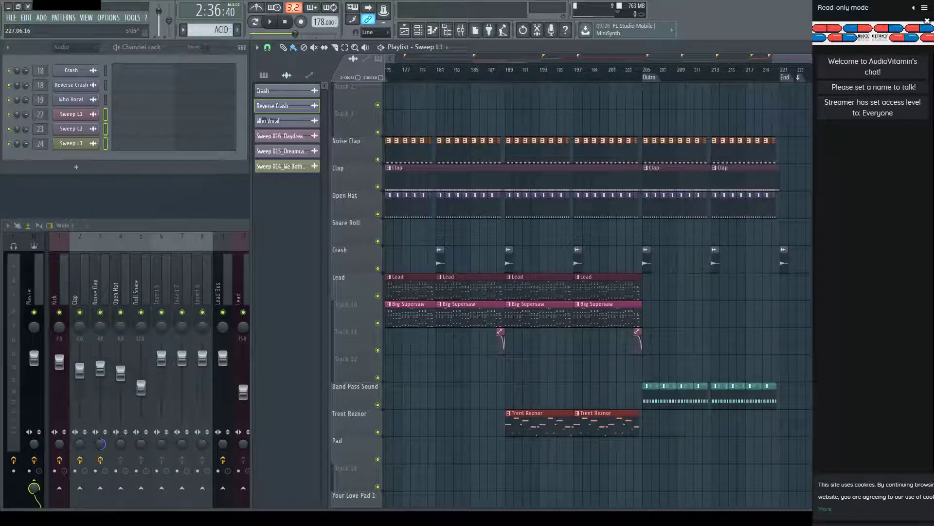
Play the song from just before the Breakdown marker to hear the sweeps in the arrangement.
scroll(518, 95, "left", 20)
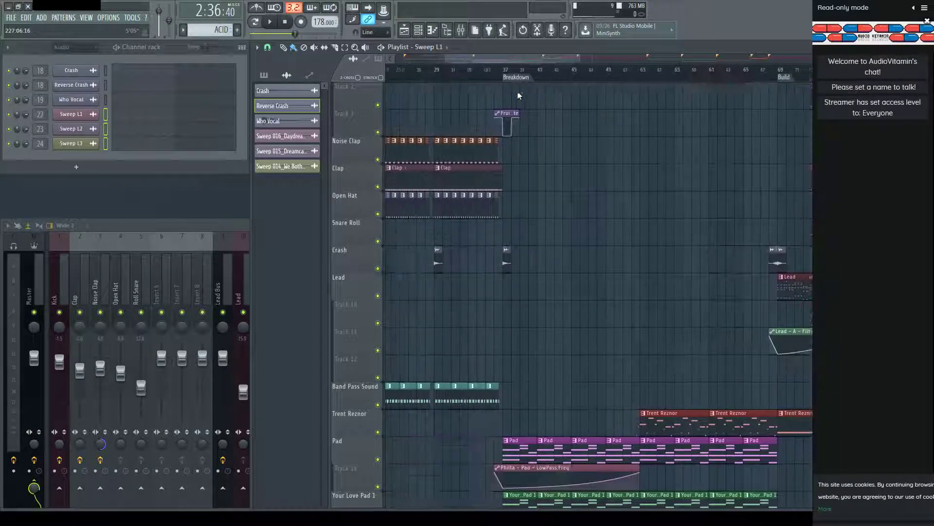
scroll(518, 95, "right", 1)
scroll(598, 253, "down", 10)
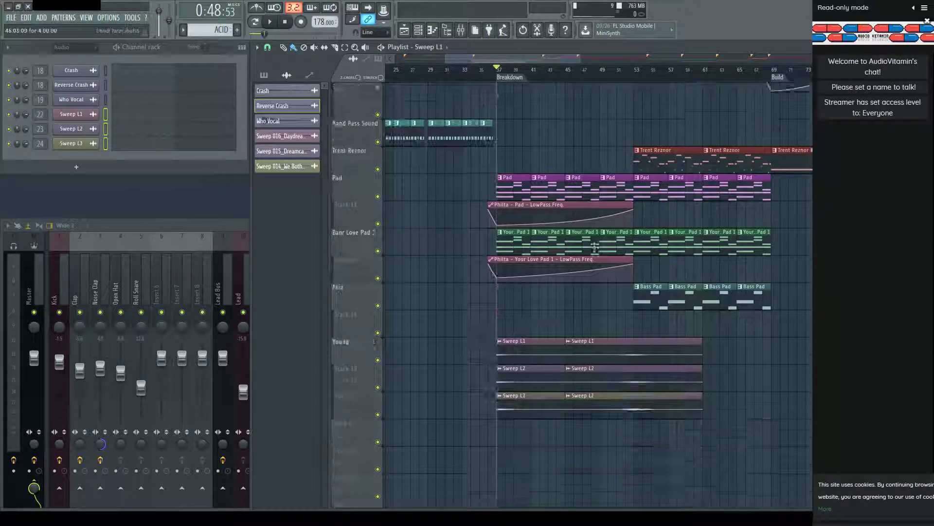
left_click(485, 77)
key("space")
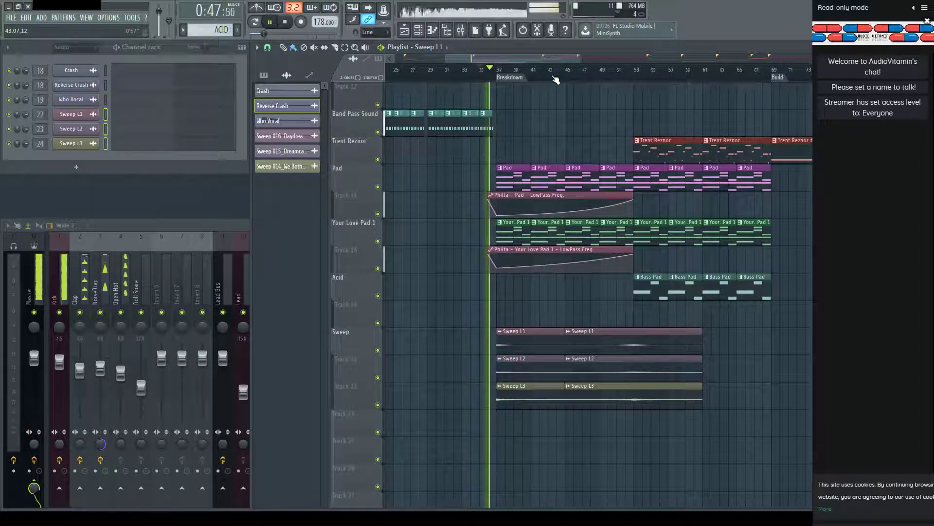
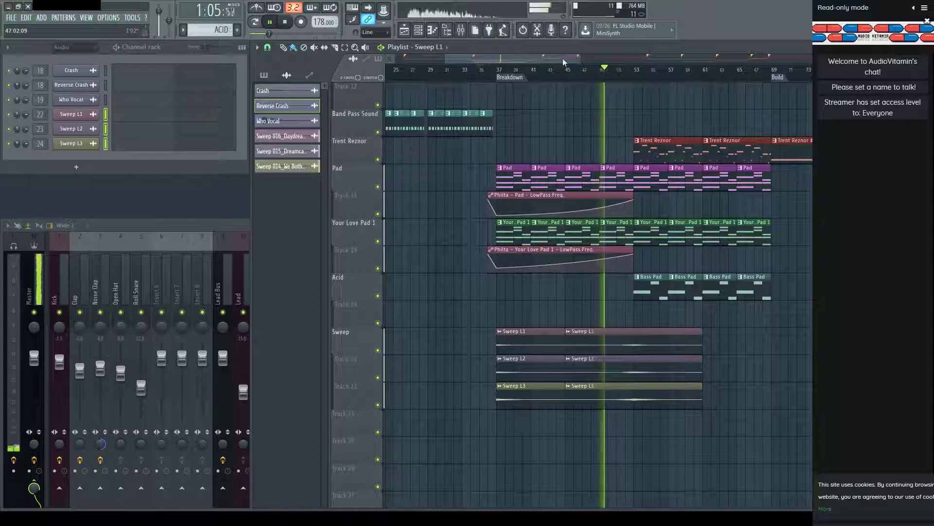
Trim the three sweep clips to end exactly at bar 61, and duplicate them so the copies start there.
left_click_drag(563, 58, 609, 57)
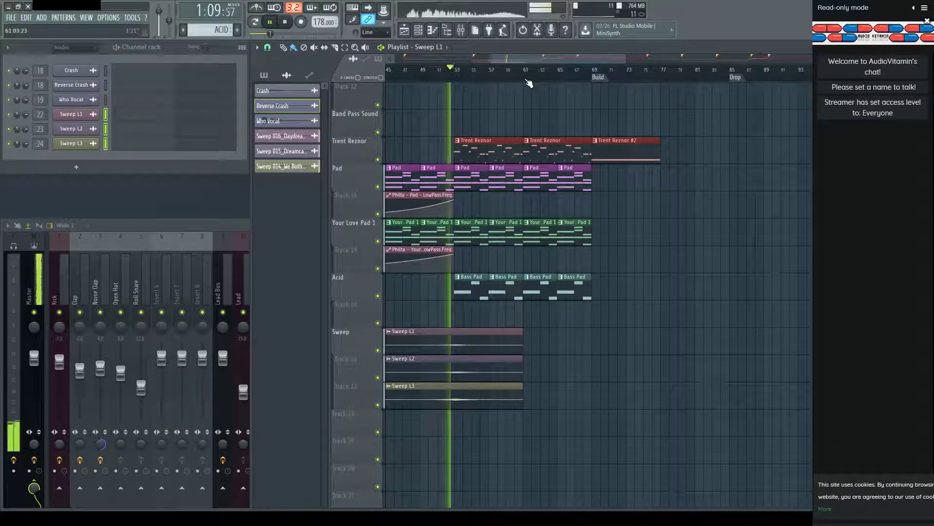
scroll(529, 84, "up", 5)
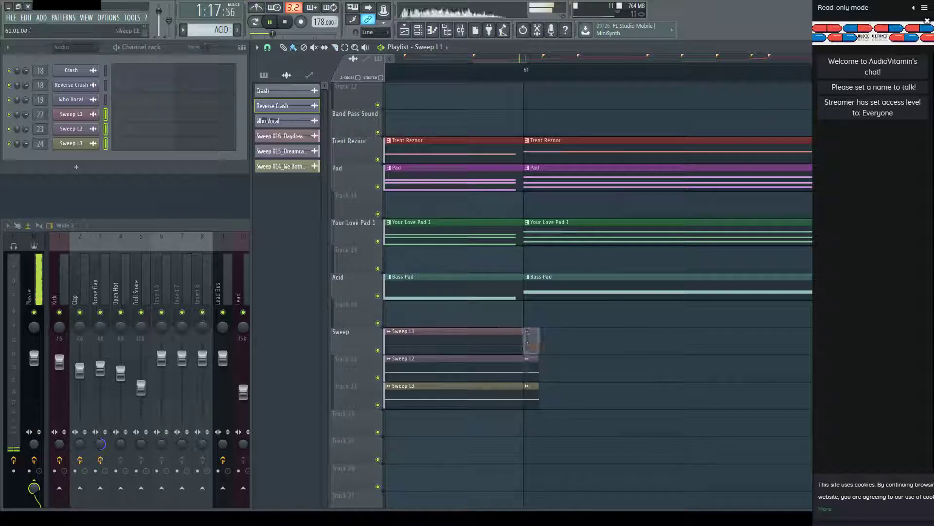
scroll(546, 74, "down", 8)
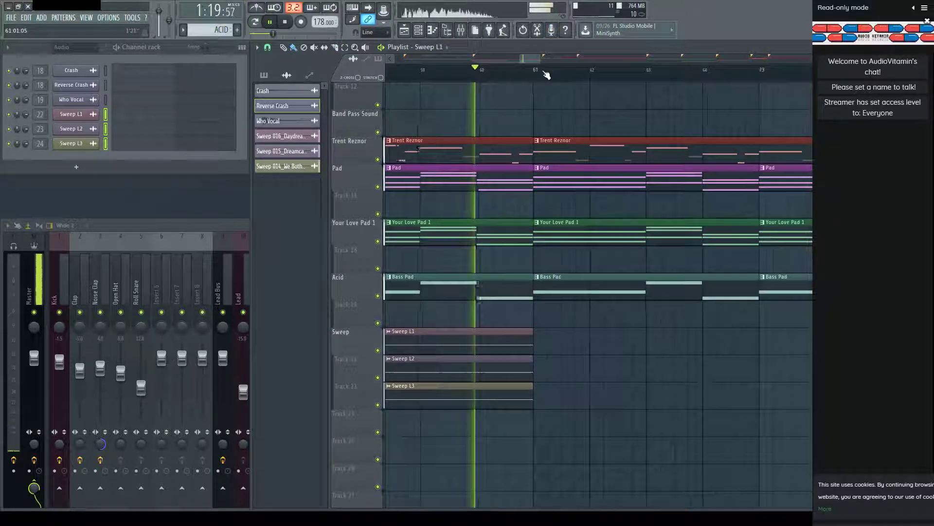
left_click_drag(565, 329, 494, 433)
key("ctrl+b")
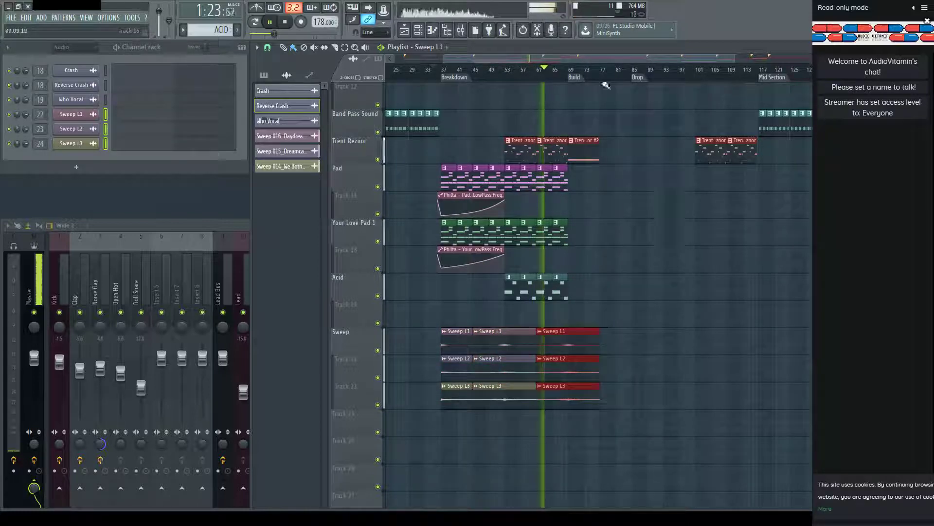
Examine how the duplicated sweeps line up with the build, crash and lead clips before the Drop marker during playback.
scroll(607, 77, "up", 8)
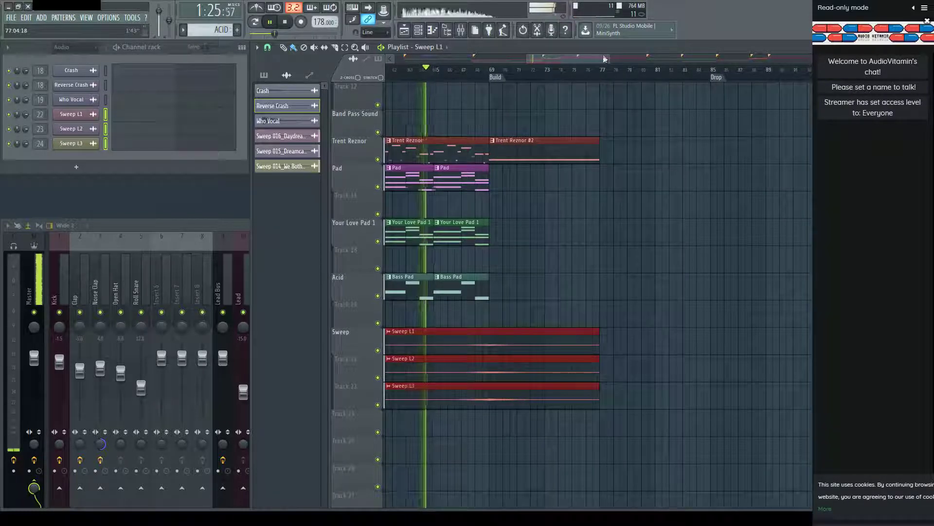
scroll(605, 68, "down", 4)
scroll(671, 239, "up", 4)
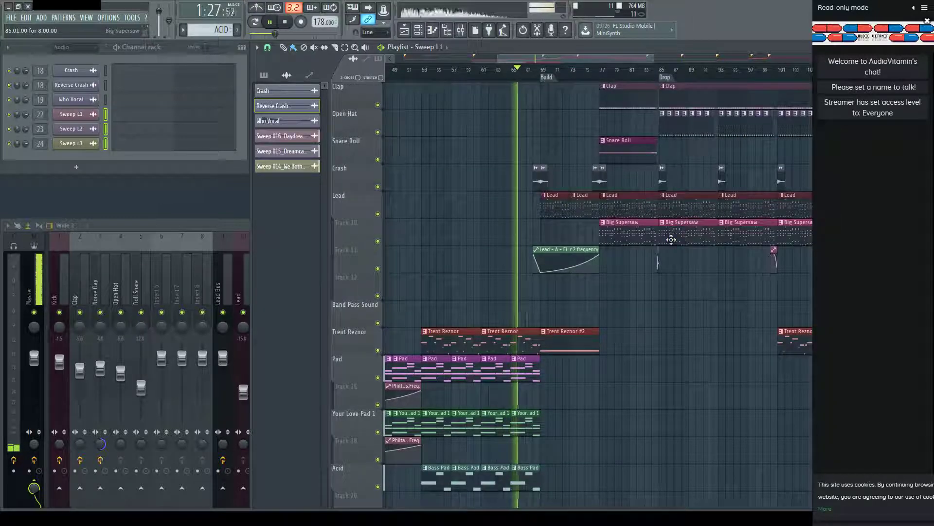
scroll(671, 240, "down", 3)
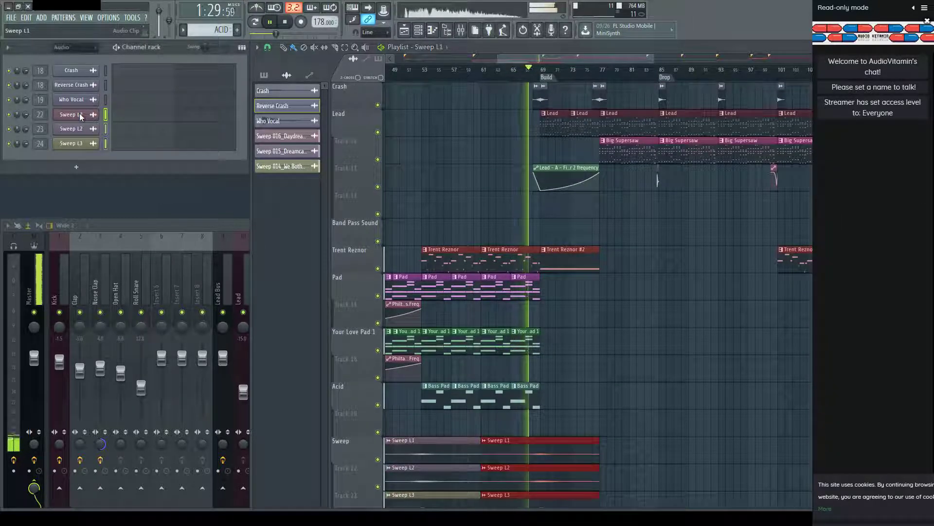
scroll(620, 226, "up", 5)
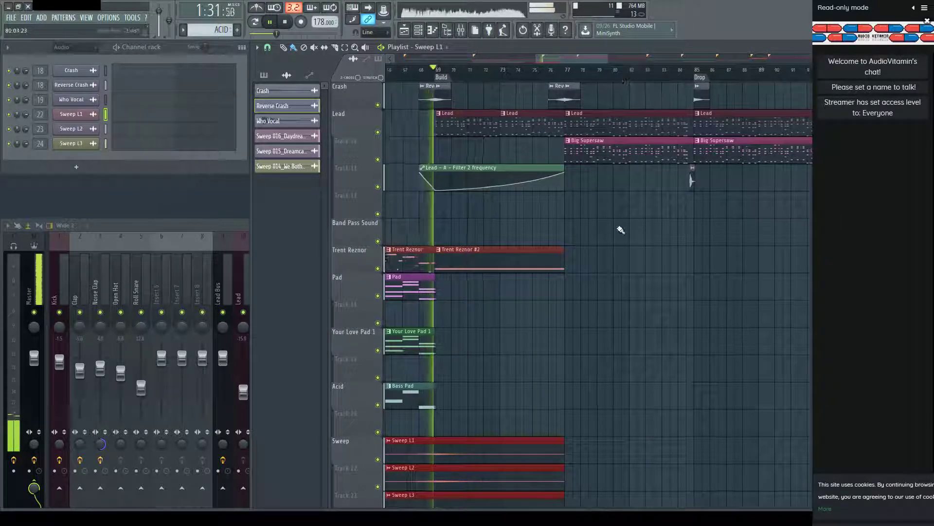
scroll(626, 244, "down", 4)
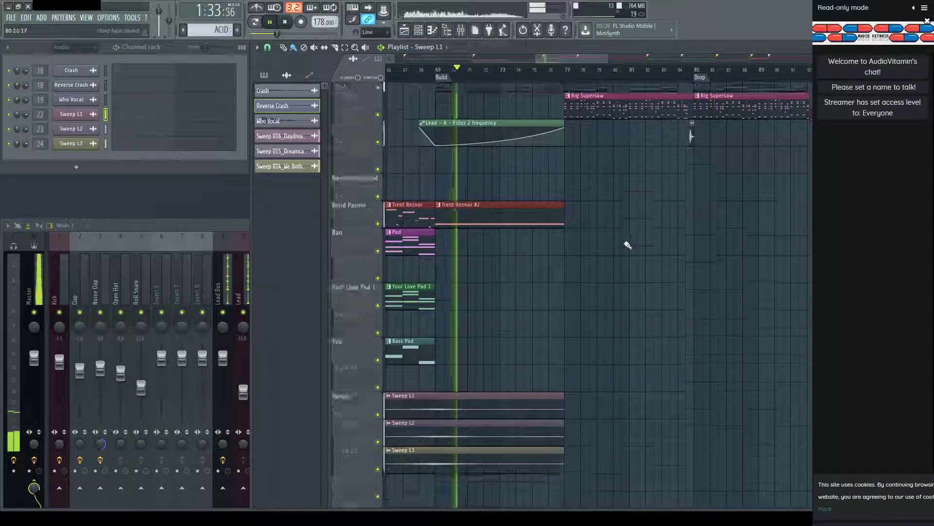
Shorten the sweep clips to end at the Build marker, bar 69, and place full-length copies from there to the Drop marker, bar 85.
left_click_drag(582, 387, 580, 329)
scroll(668, 231, "up", 8)
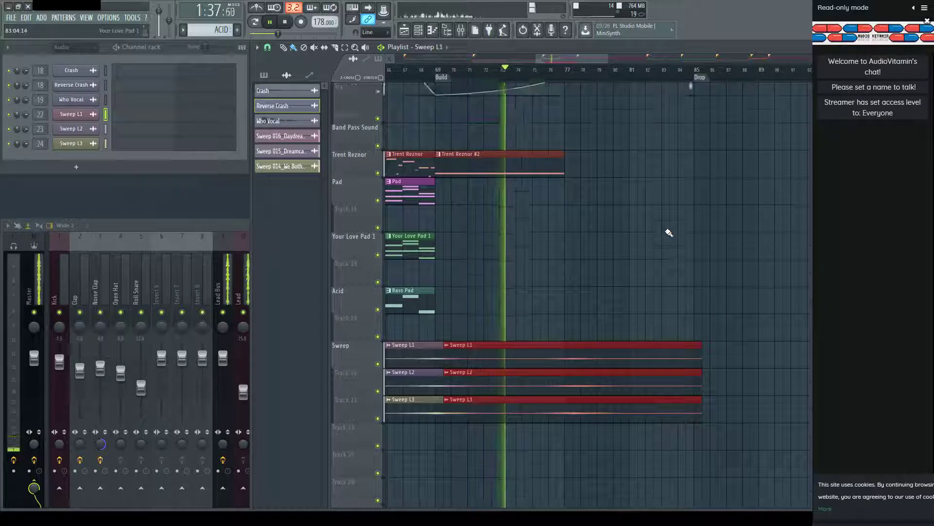
scroll(670, 232, "up", 3)
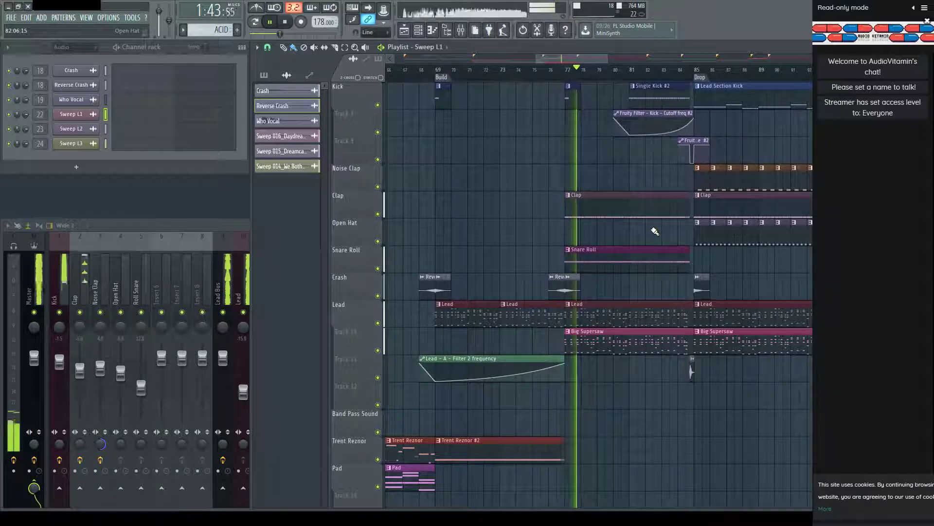
scroll(655, 232, "down", 7)
scroll(654, 231, "down", 6)
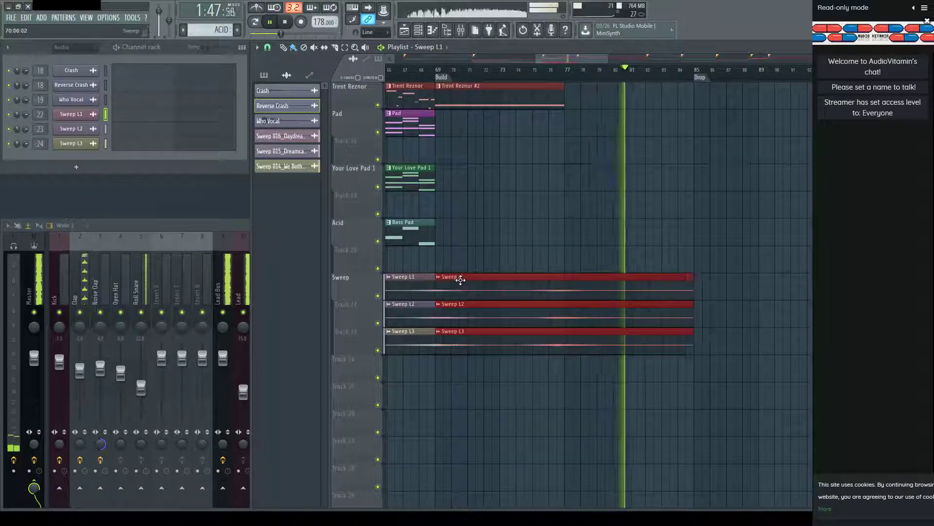
key("ctrl+z")
scroll(653, 73, "down", 5)
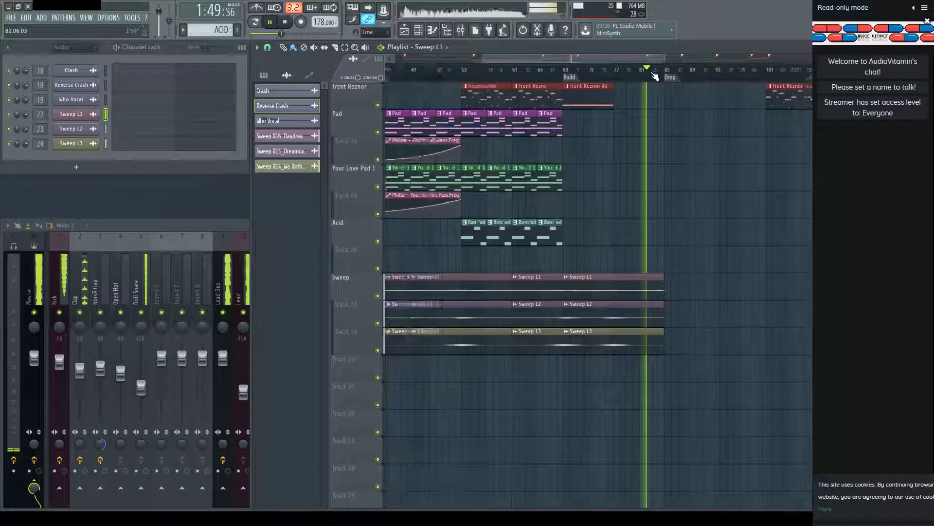
left_click_drag(466, 271, 472, 356)
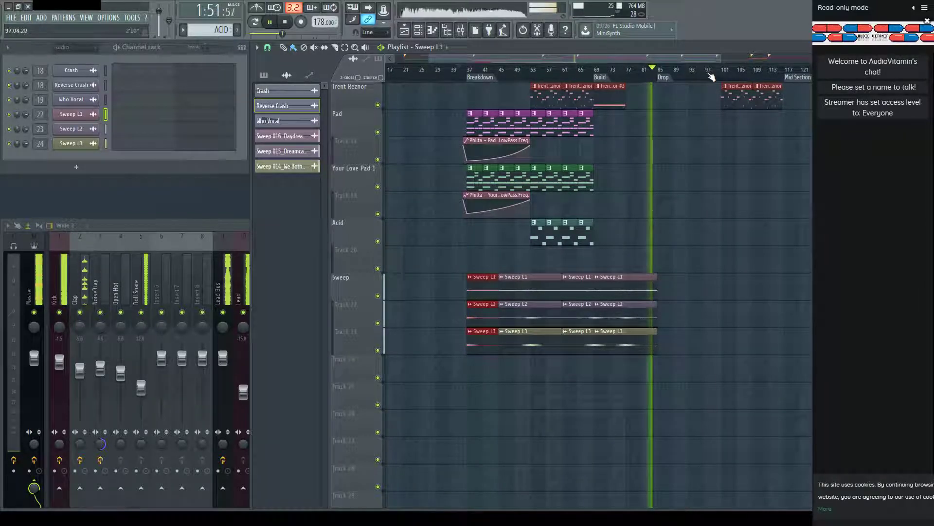
scroll(711, 77, "up", 5)
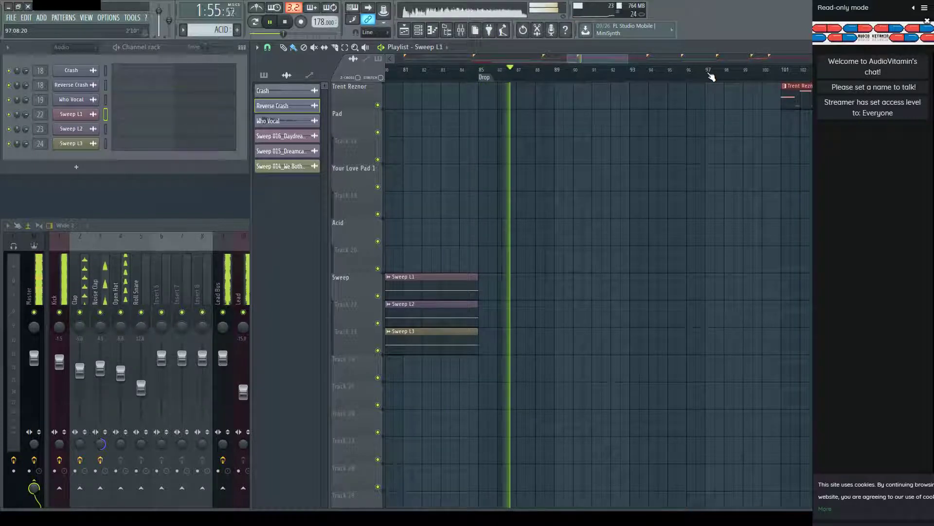
key("ctrl+v")
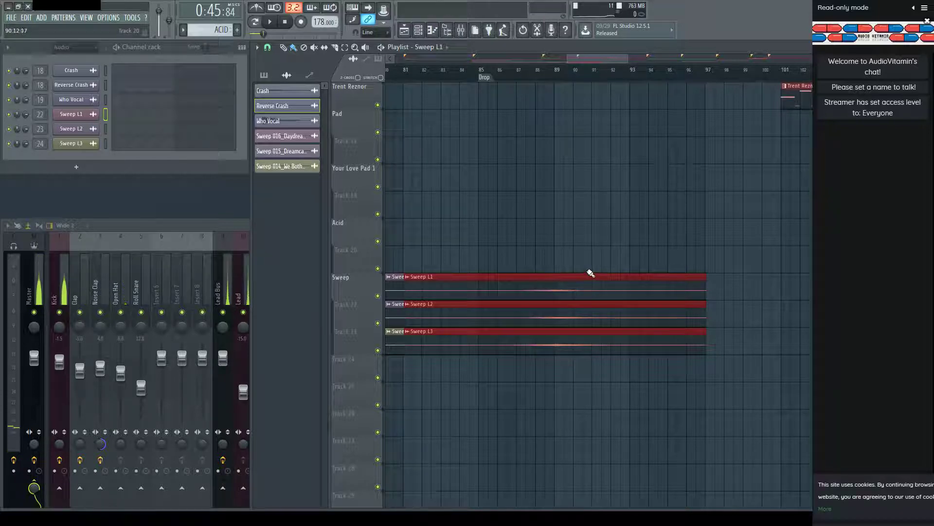
key("Delete")
Duplicate the three build sweep clips so that the copies start at the Drop marker, bar 85.
left_click_drag(546, 246, 472, 378)
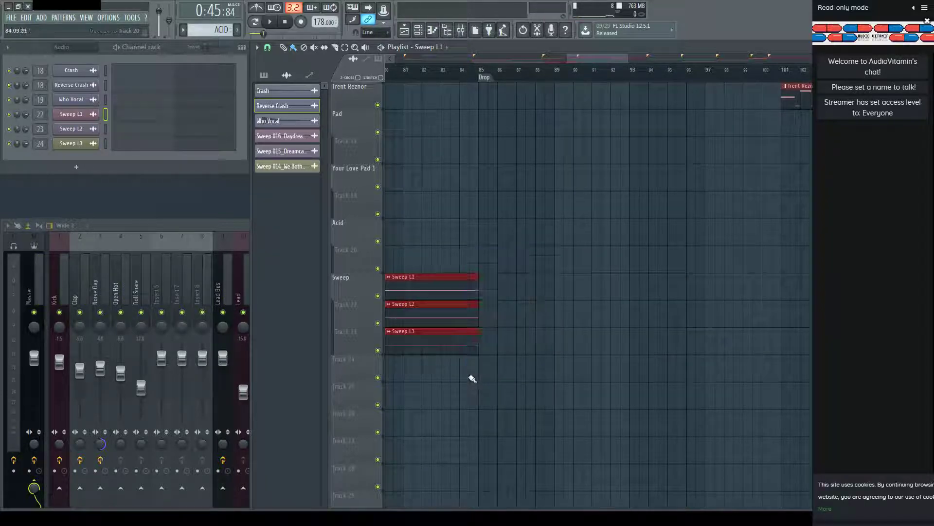
key("ctrl+b")
left_click(645, 248)
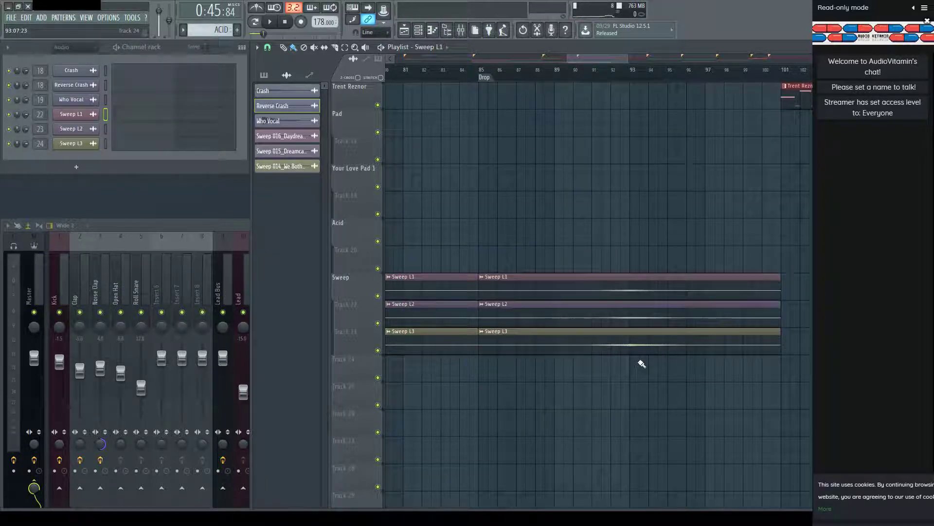
Cut the copied sweeps at bar 93, delete their first halves and move the remaining eight-bar tails back to bar 85.
left_click_drag(635, 276, 630, 356)
key("Delete")
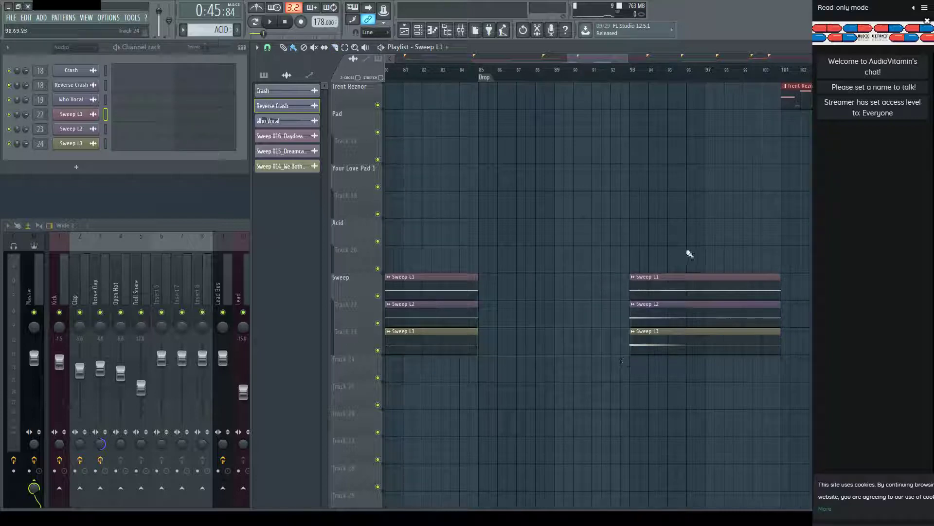
left_click_drag(660, 295, 531, 300)
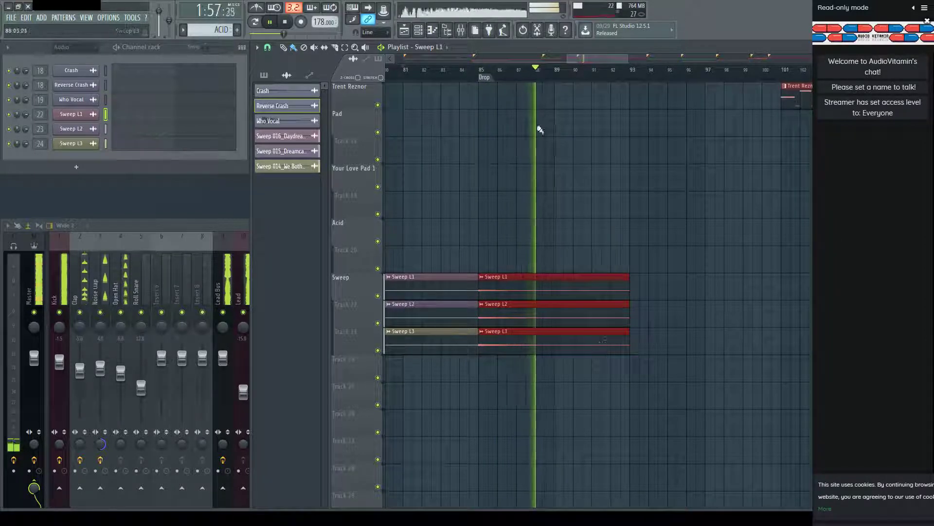
Try extending the drop with 16-bar sweep copies from bar 93 to 109, and delete them again.
scroll(563, 73, "down", 3)
left_click_drag(503, 220, 481, 354)
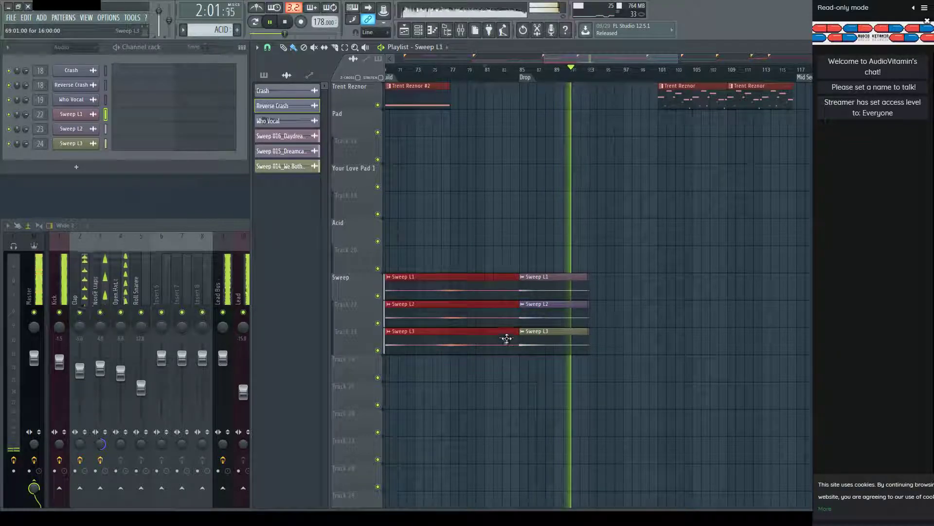
key("ctrl+b")
left_click_drag(587, 296, 638, 276)
scroll(654, 274, "up", 10)
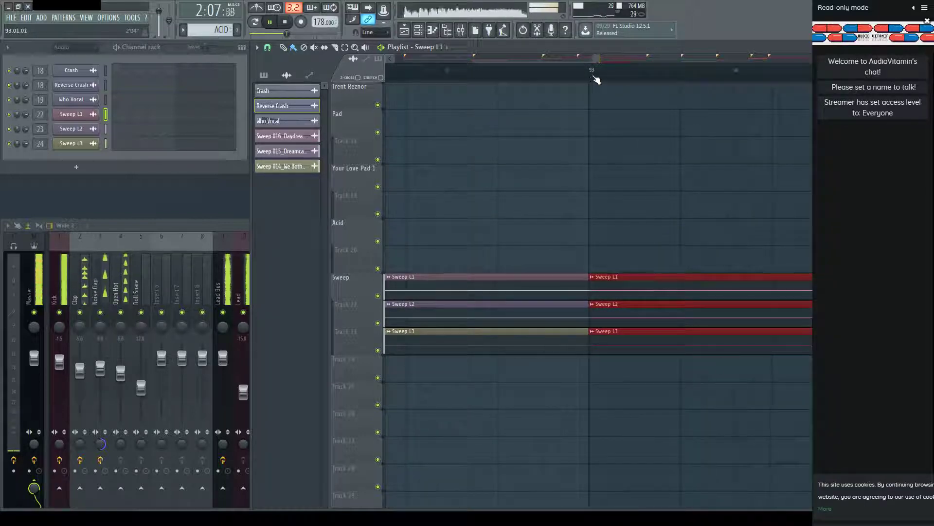
scroll(595, 79, "down", 8)
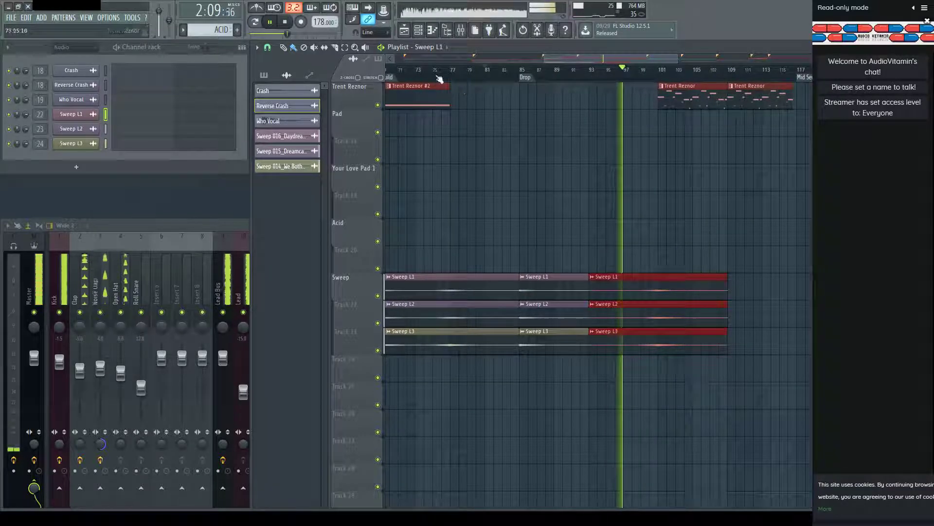
scroll(440, 79, "up", 3)
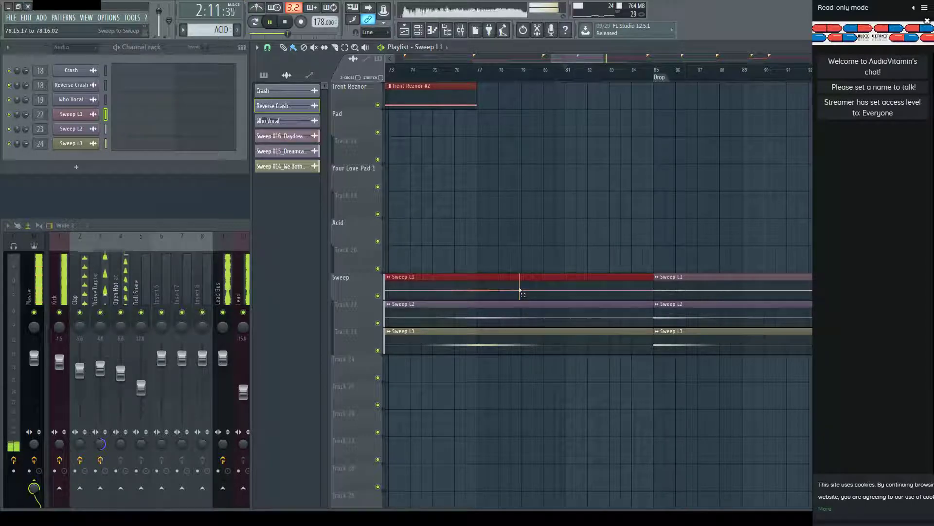
scroll(575, 161, "left", 5)
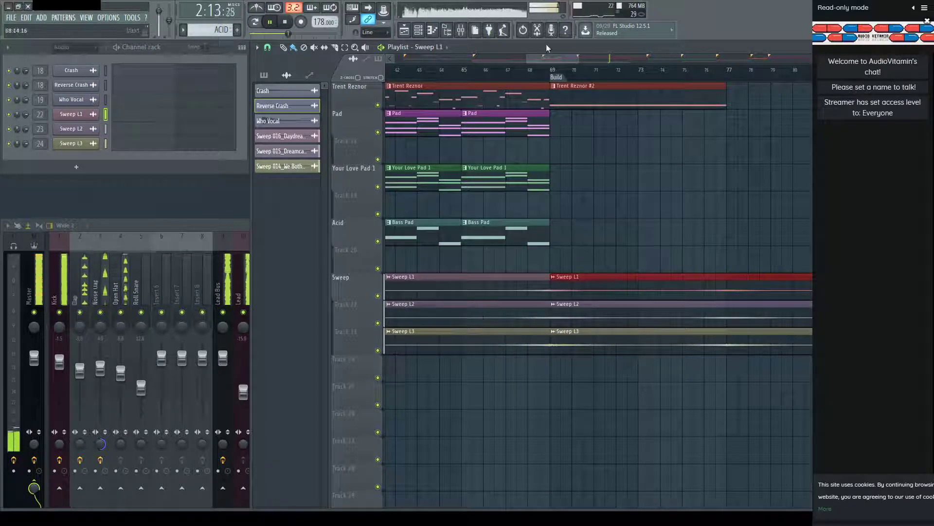
scroll(557, 73, "down", 4)
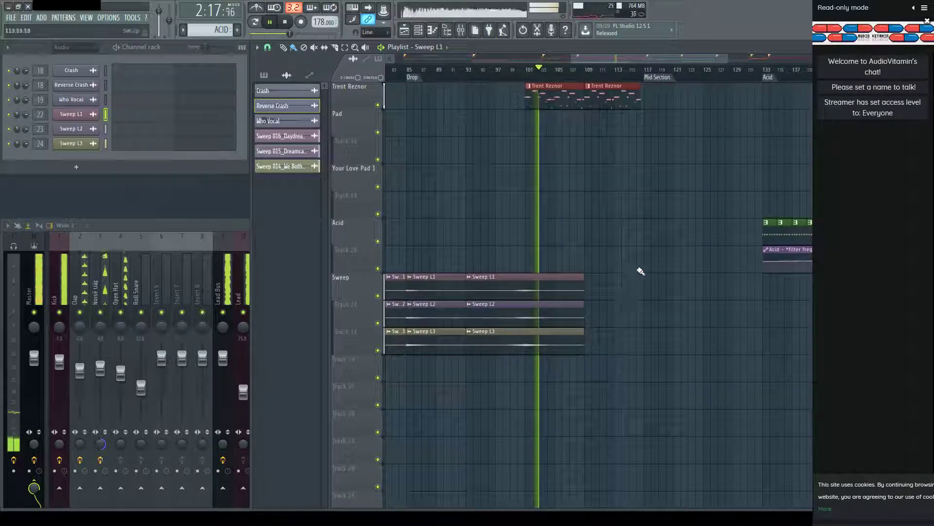
left_click_drag(638, 246, 558, 385)
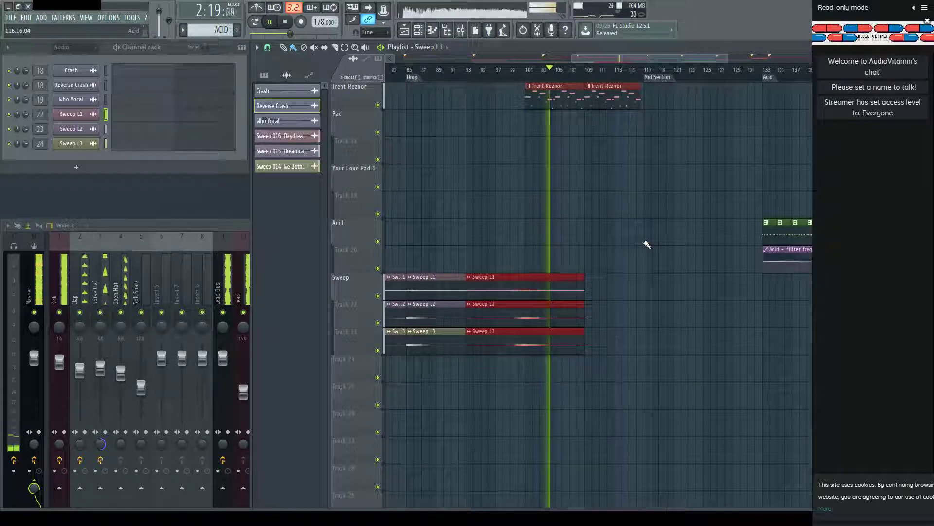
key("Delete")
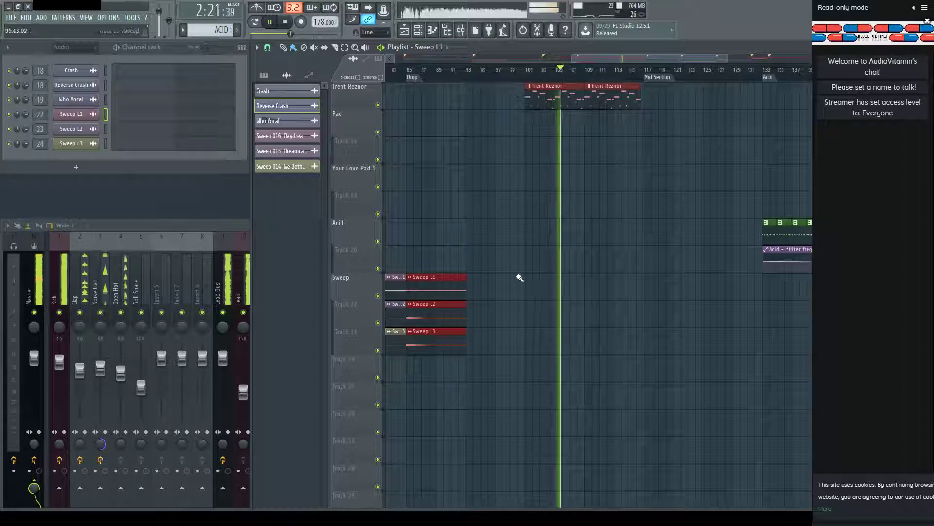
Place copies of the eight-bar drop sweeps at bar 101 and at the Mid Section marker, bar 117.
key("ctrl+b")
left_click_drag(519, 277, 582, 278)
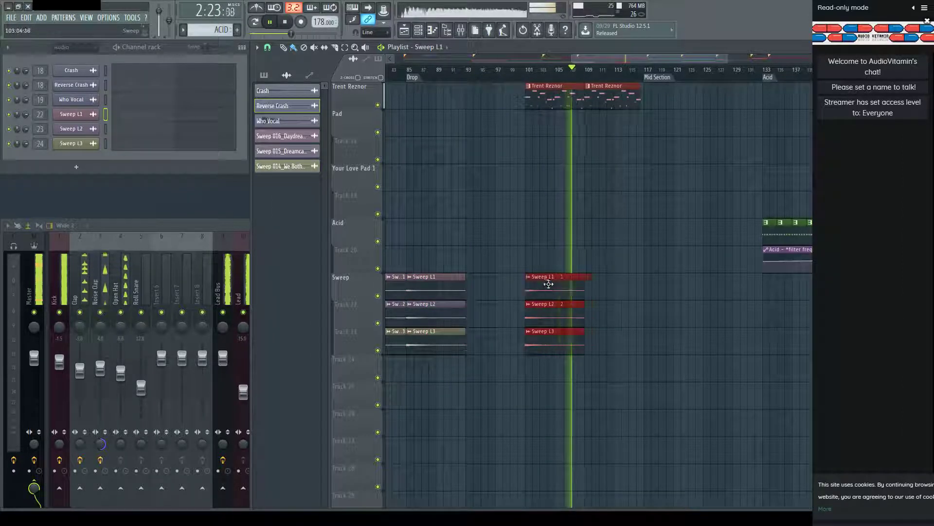
key("ctrl+b")
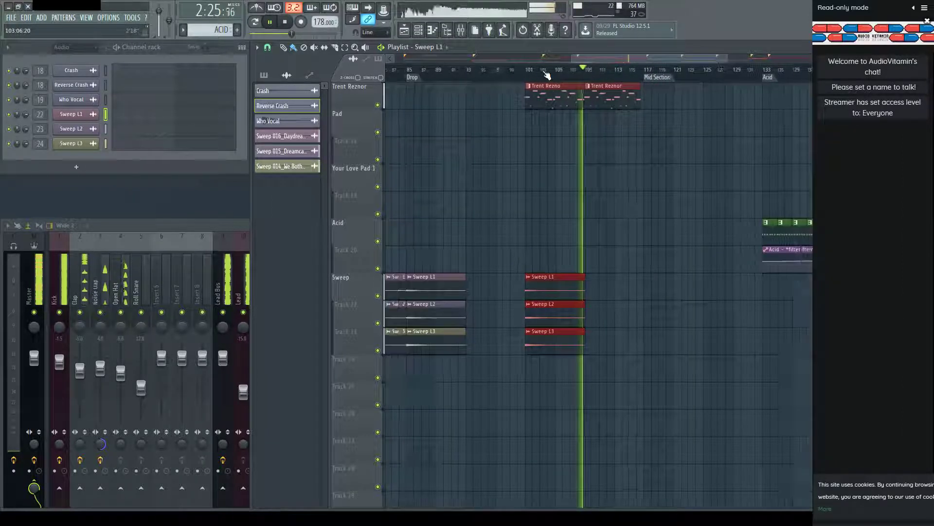
left_click_drag(623, 279, 680, 278)
left_click(631, 69)
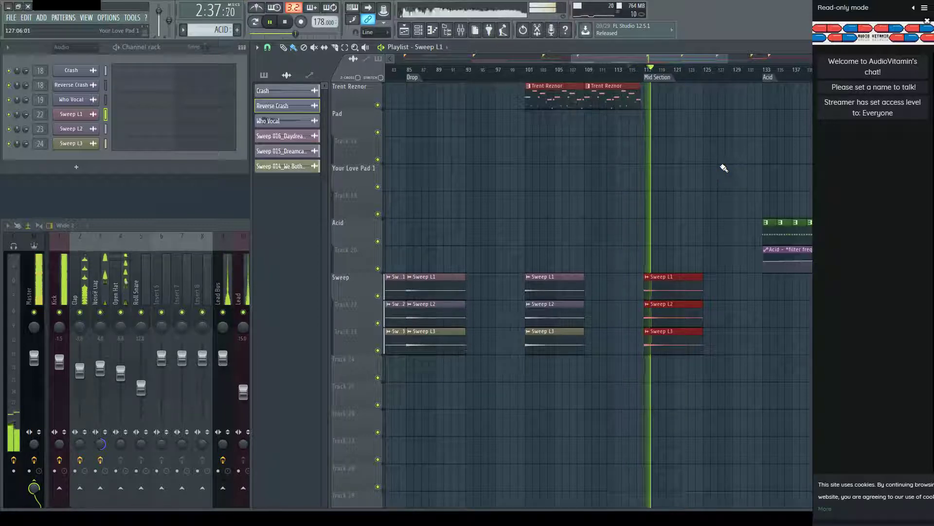
scroll(711, 77, "up", 2)
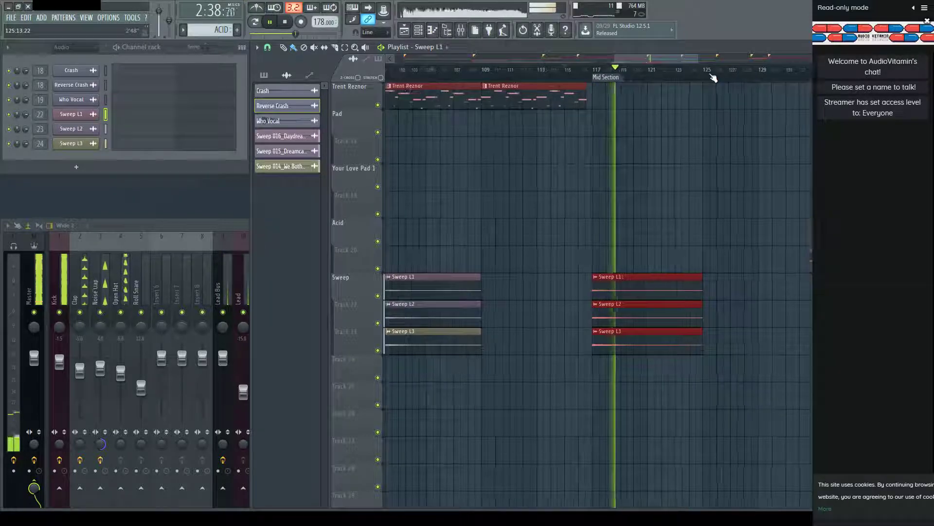
Set the Sweep Bus level to about -6.5 dB in the mixer, and close the mixer.
left_click(216, 226)
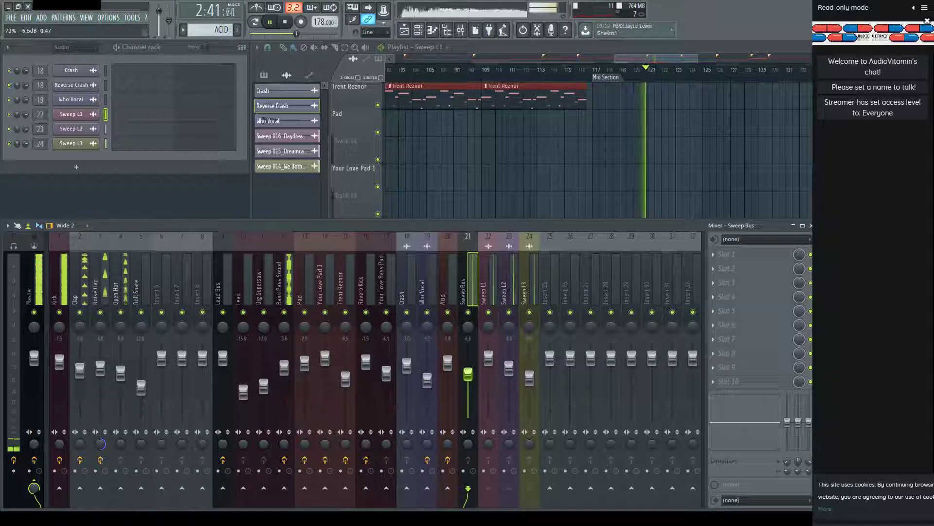
key("F9")
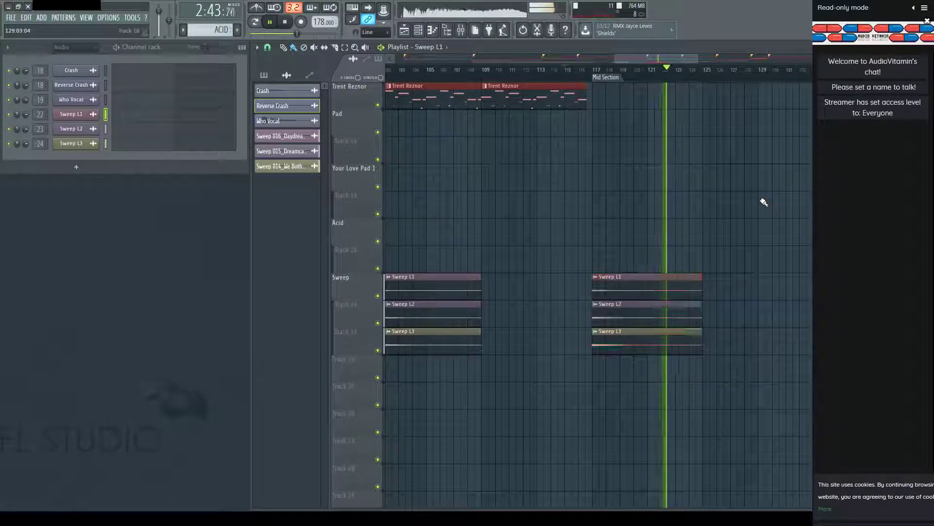
scroll(784, 82, "down", 3)
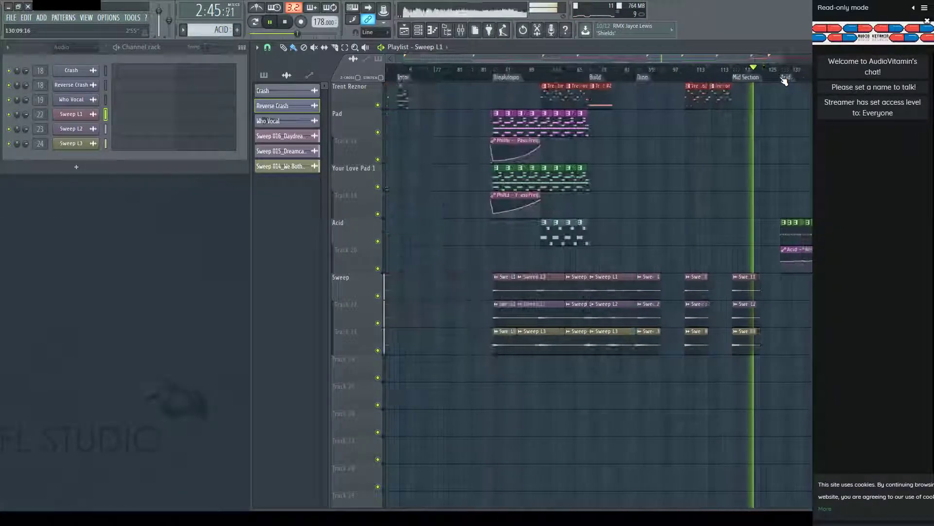
Duplicate the eight-bar Mid Section sweeps and place the copies at the Breakdown 2 marker, bar 149.
scroll(785, 81, "up", 3)
left_click_drag(750, 275, 724, 344)
left_click(770, 328)
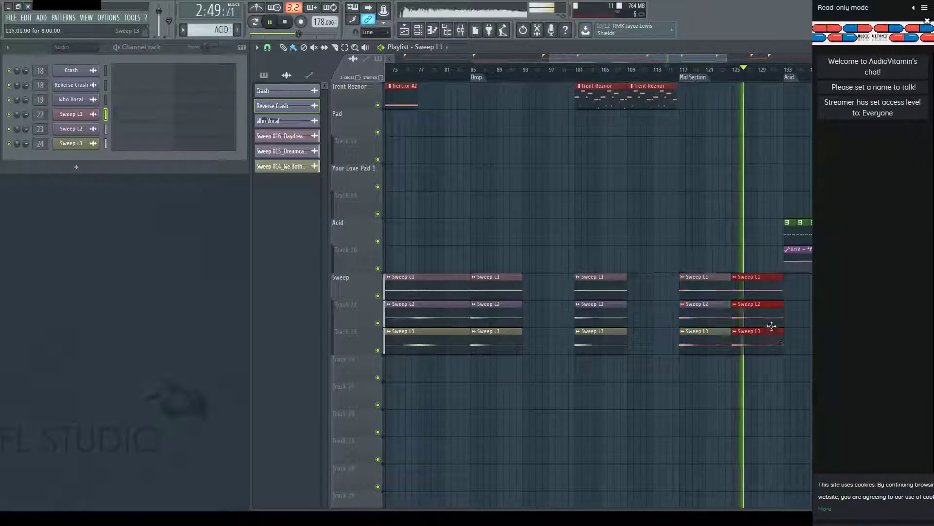
scroll(751, 100, "right", 5)
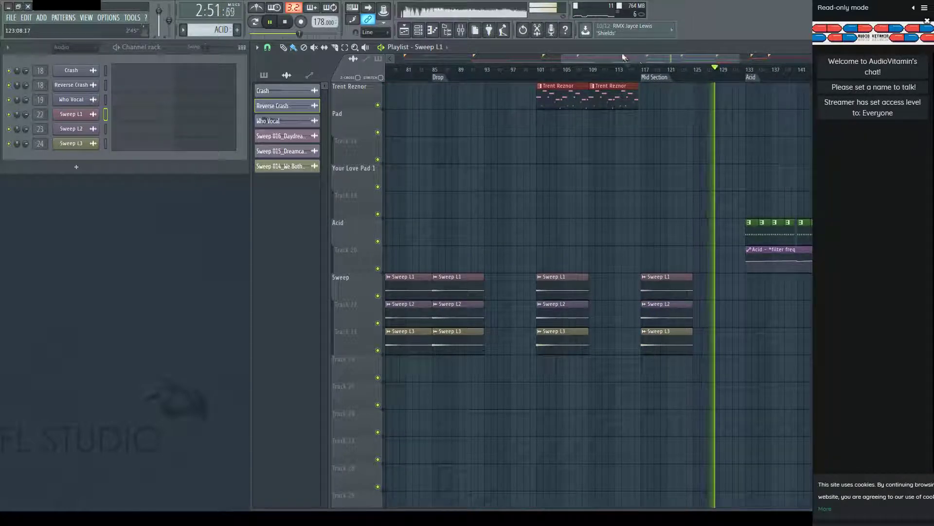
scroll(614, 84, "left", 5)
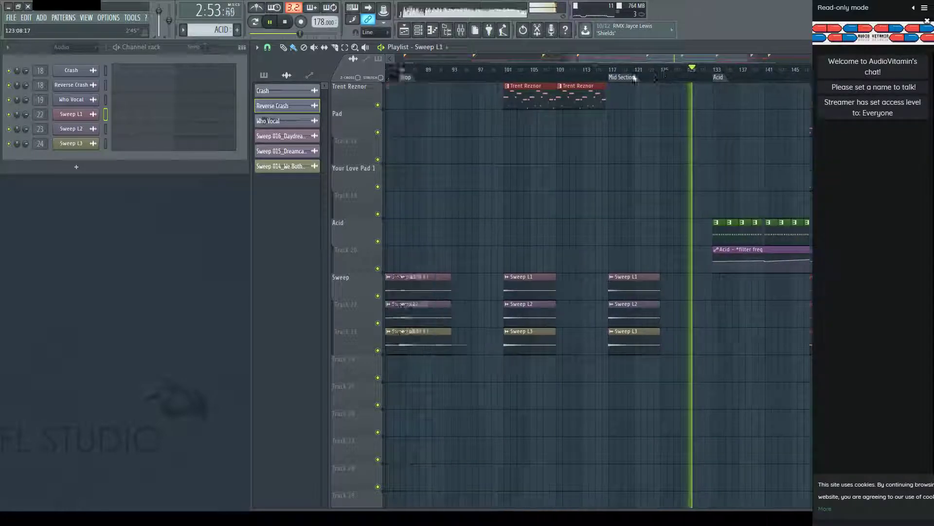
Place copies of the 16-bar build sweeps from bar 157 so that they end at the Drop 2 marker, bar 173.
scroll(603, 88, "left", 1)
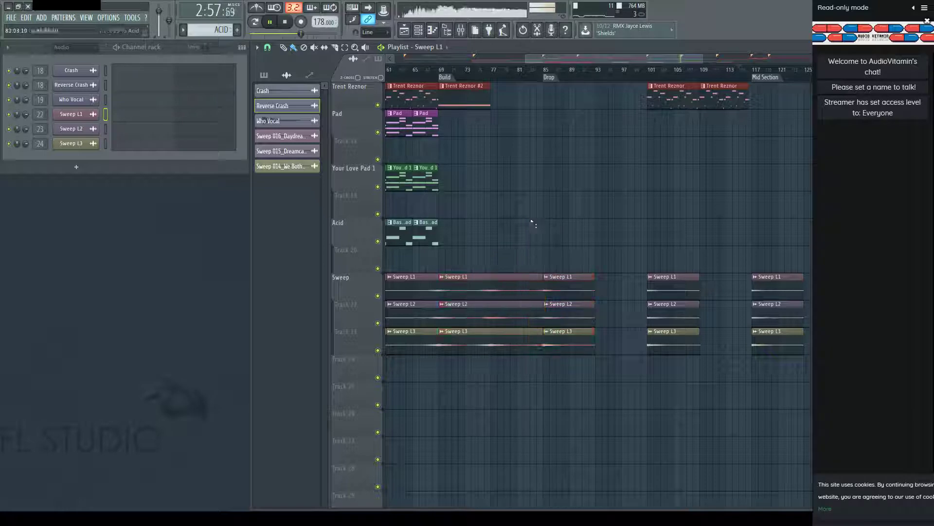
left_click_drag(531, 339, 827, 250)
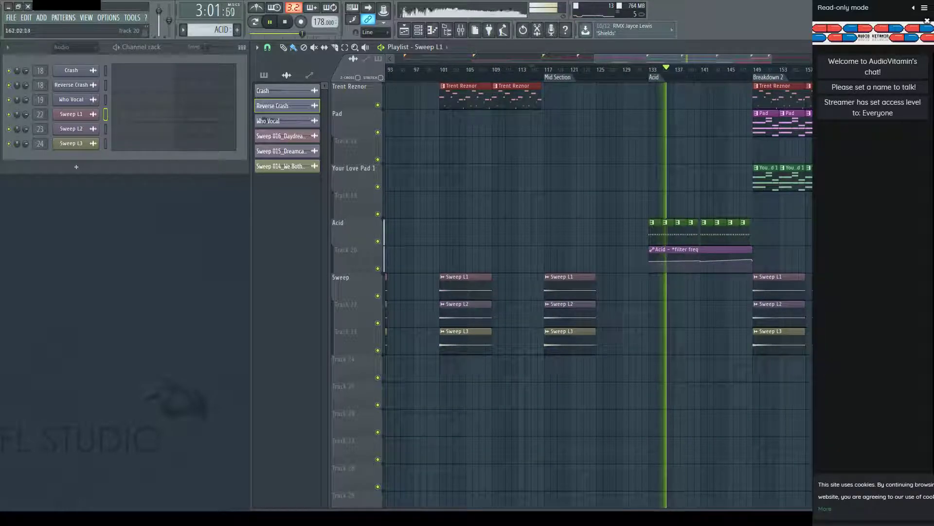
scroll(741, 83, "up", 3)
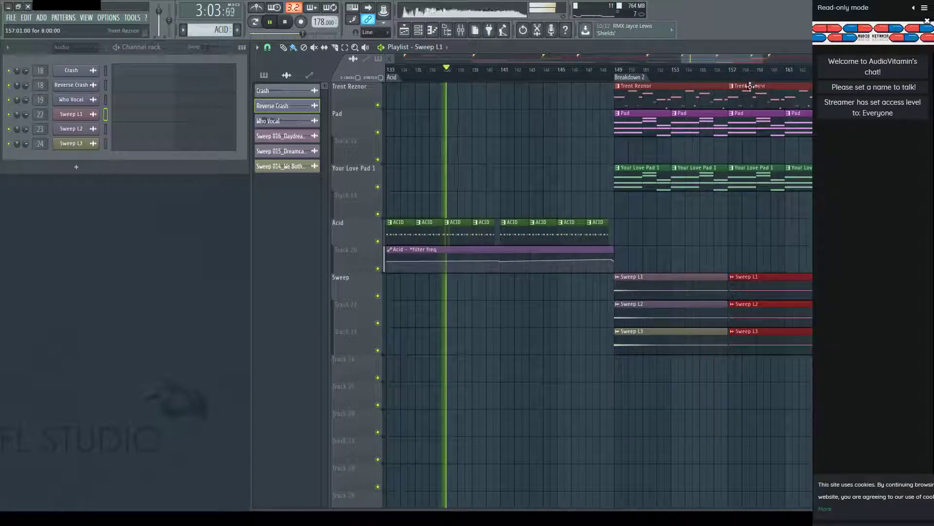
scroll(740, 82, "up", 3)
scroll(741, 84, "up", 2, "ctrl")
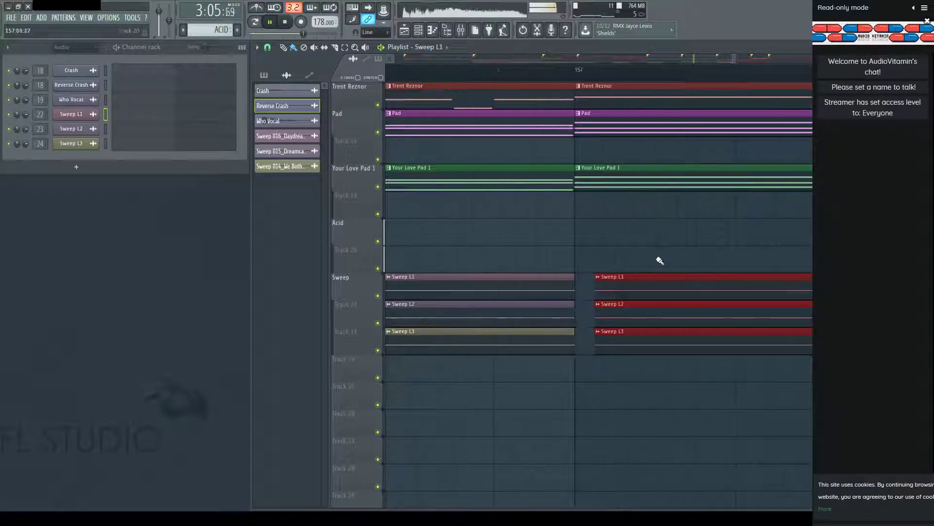
scroll(607, 79, "down", 4, "ctrl")
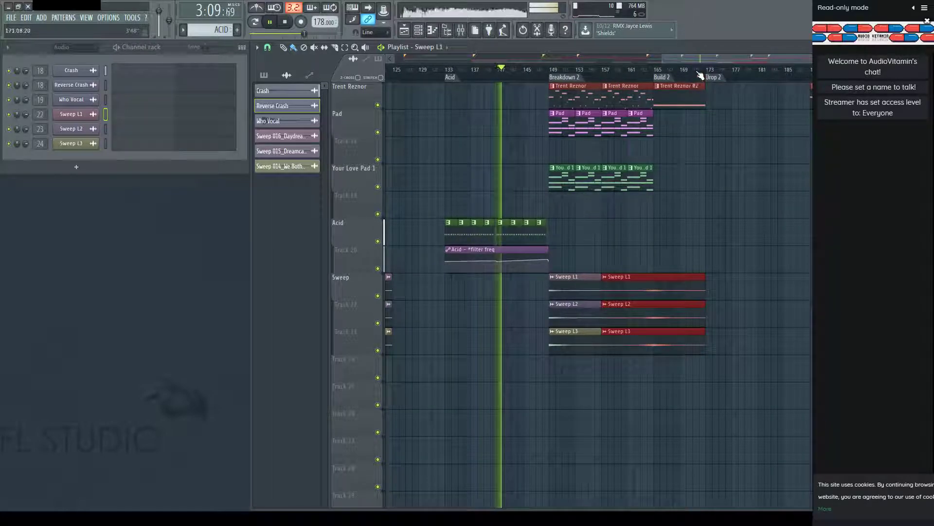
scroll(699, 77, "up", 3, "ctrl")
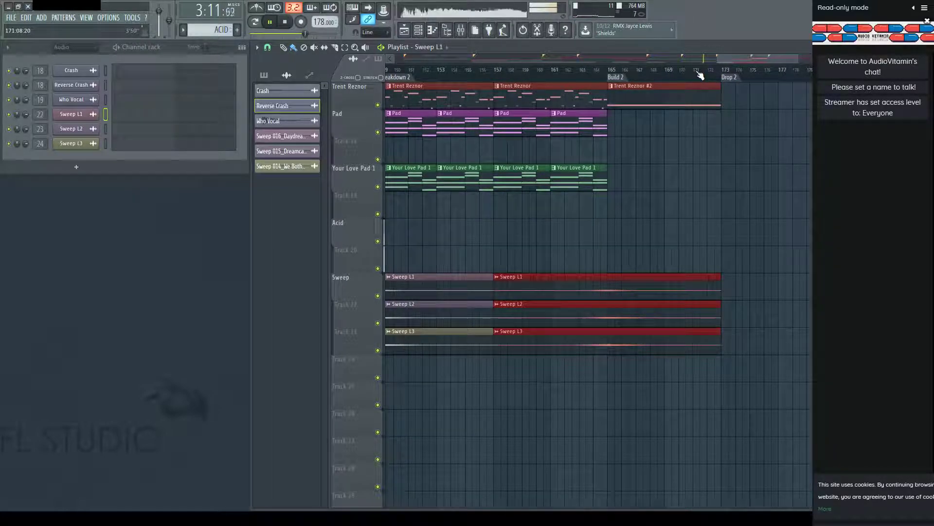
Copy the eight-bar sweeps from Drop, bar 101 and Mid Section to the Drop 2 marker (bar 173), bar 189 and the Outro marker (bar 205).
scroll(700, 75, "down", 4, "ctrl")
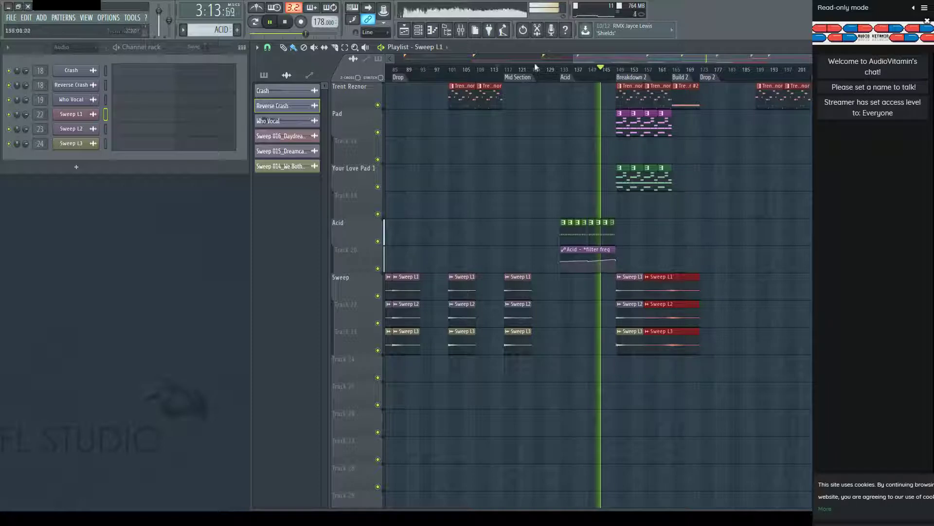
scroll(555, 278, "left", 1)
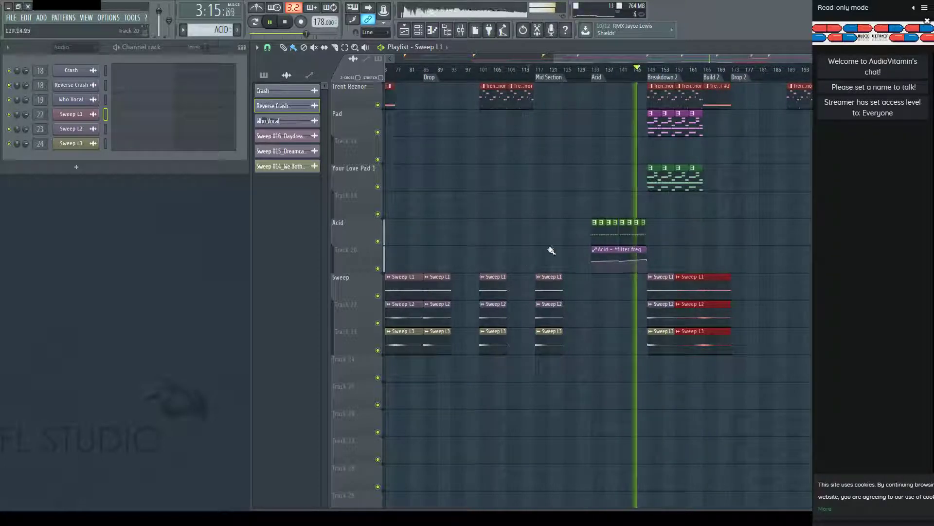
left_click_drag(556, 218, 452, 374)
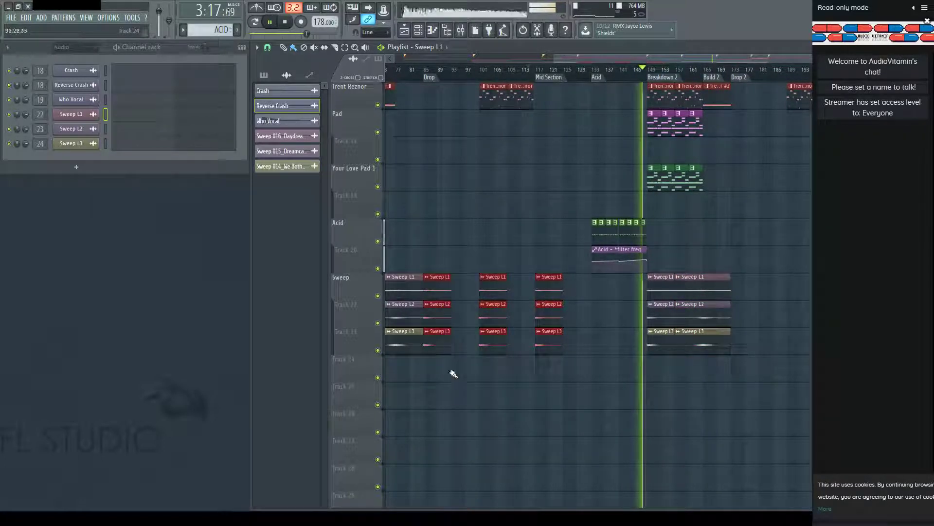
left_click_drag(438, 339, 460, 339)
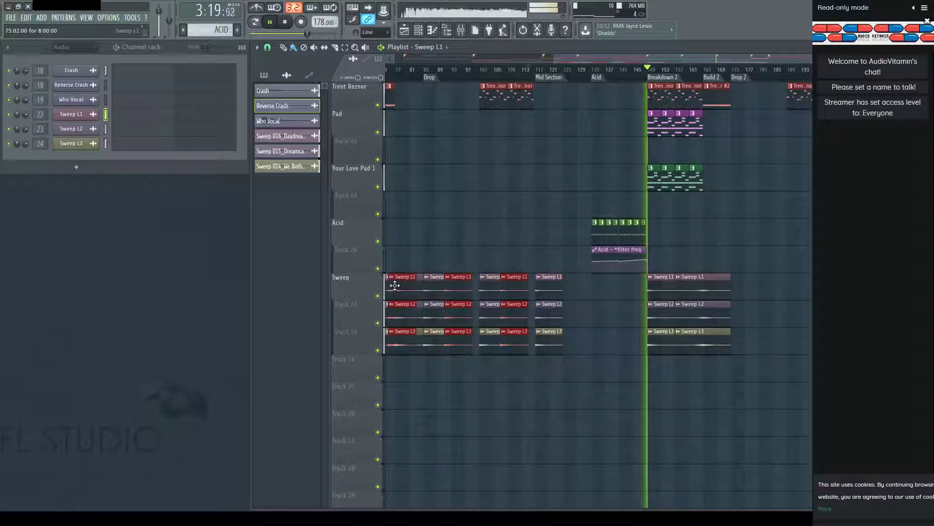
left_click_drag(406, 283, 750, 290)
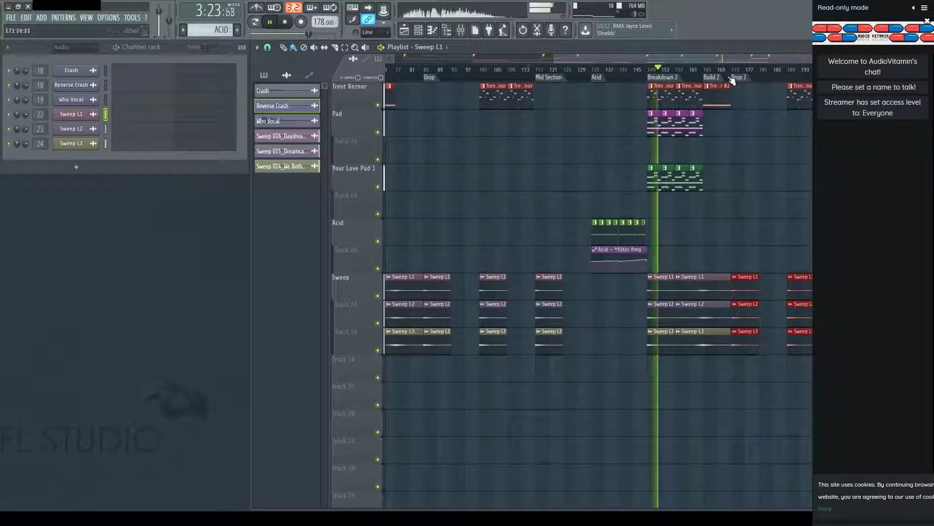
scroll(732, 80, "up", 10)
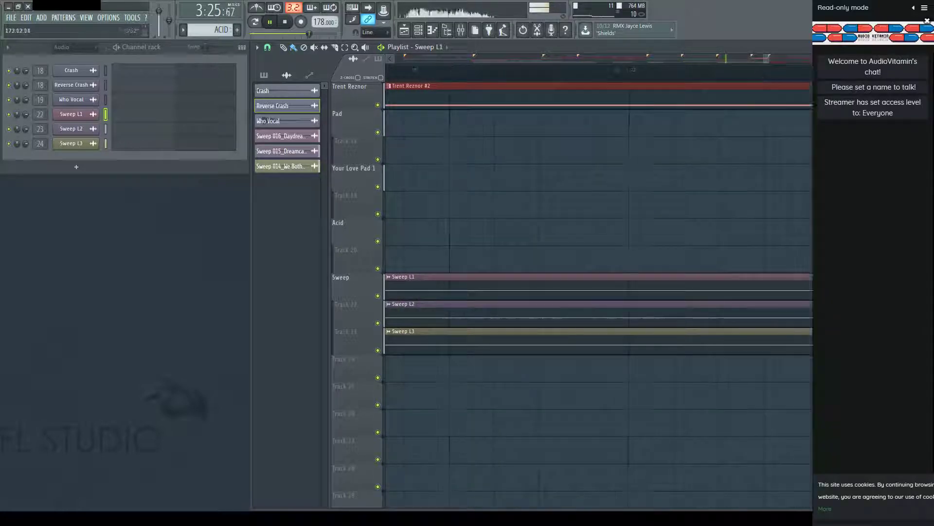
scroll(732, 80, "down", 8)
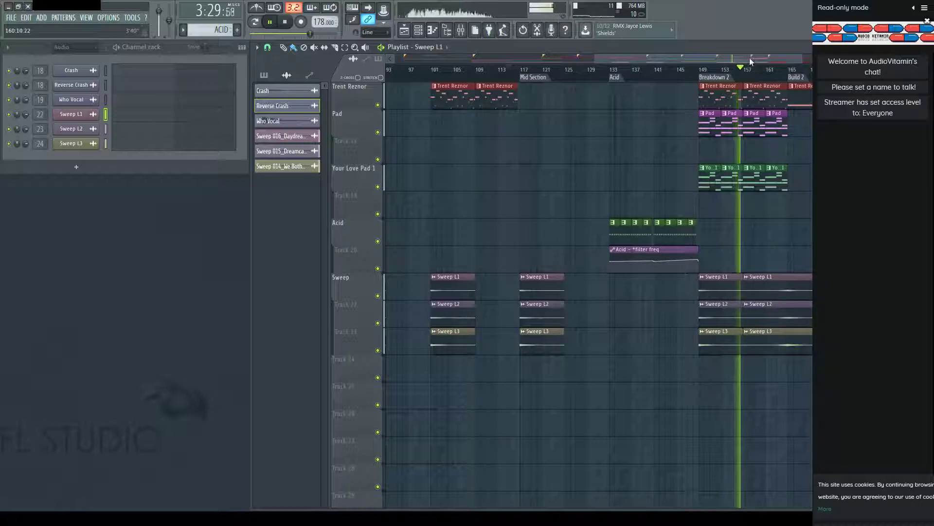
scroll(750, 61, "right", 5)
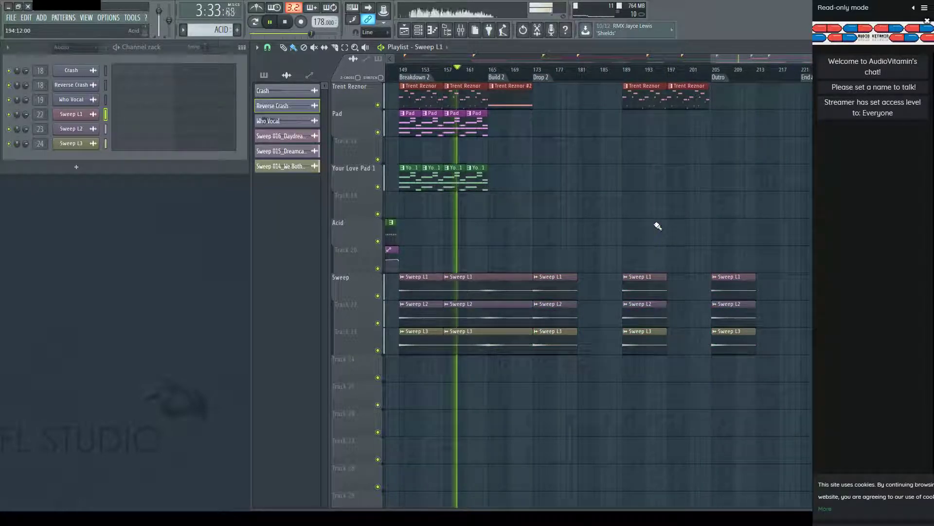
Place copies of the first eight-bar Breakdown sweeps on all three sweep tracks at the Intro marker, bar 5.
scroll(492, 75, "up", 4)
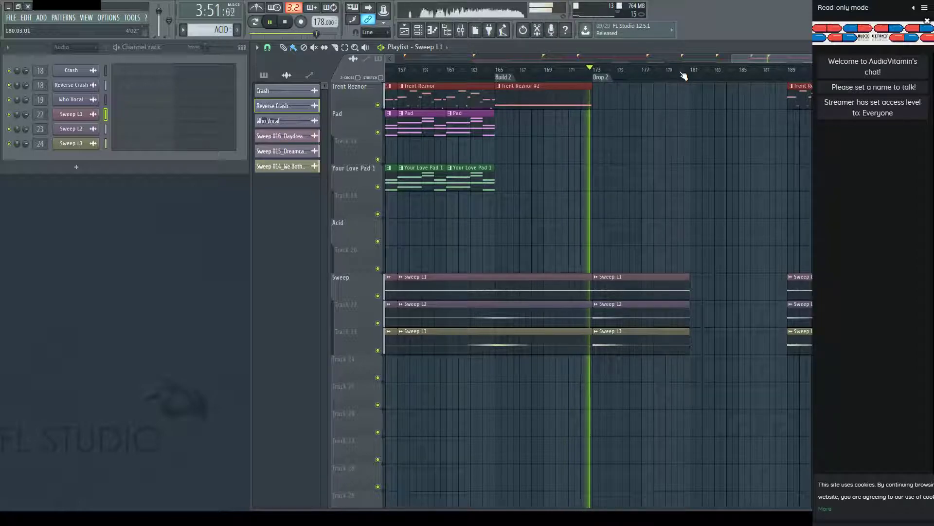
scroll(683, 76, "down", 1)
scroll(684, 75, "down", 1)
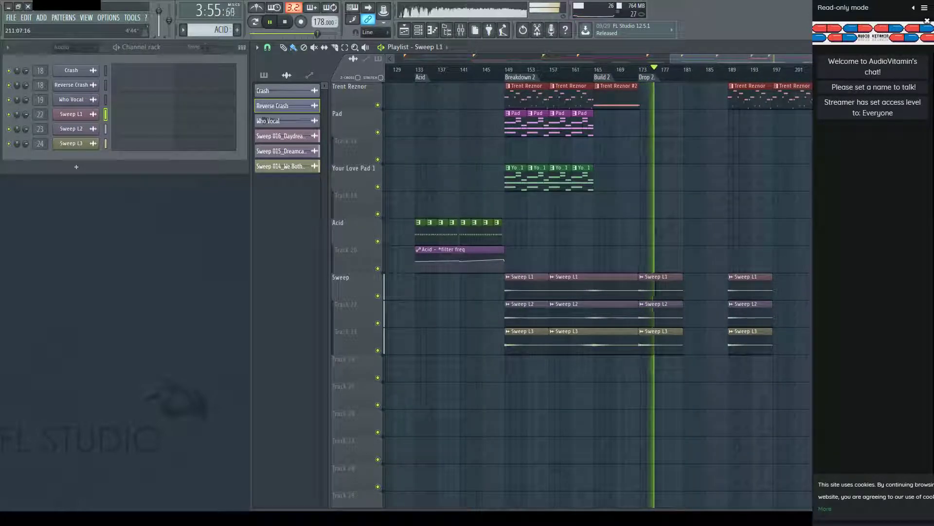
scroll(518, 106, "left", 10)
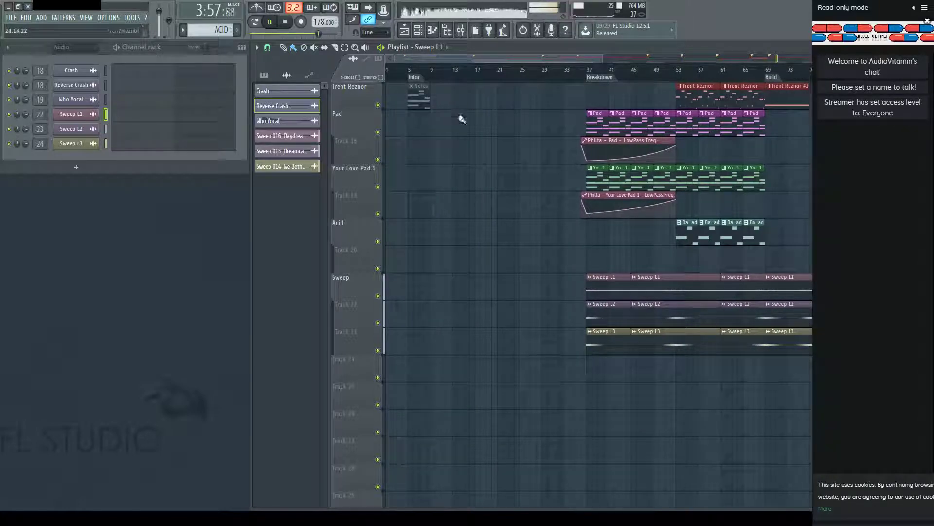
left_click_drag(538, 271, 610, 354)
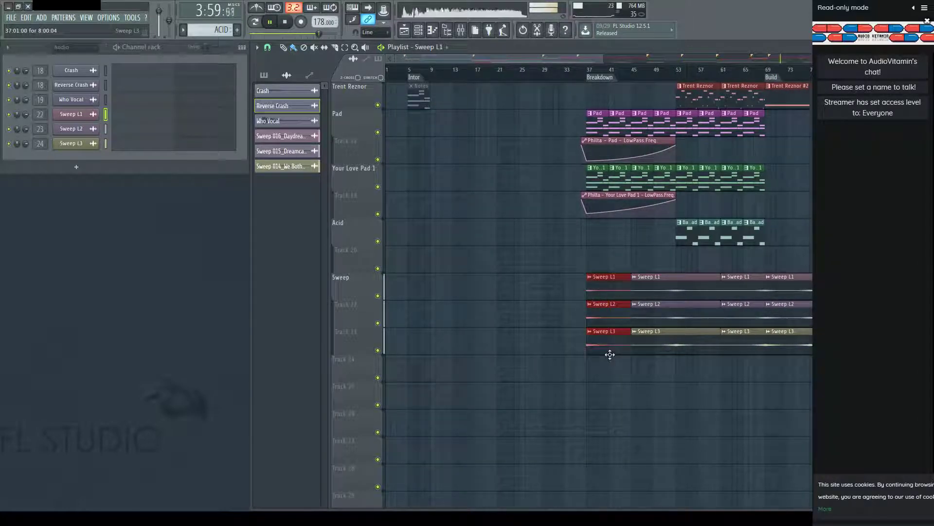
left_click_drag(599, 305, 398, 304)
left_click_drag(318, 291, 433, 277)
scroll(414, 170, "up", 5)
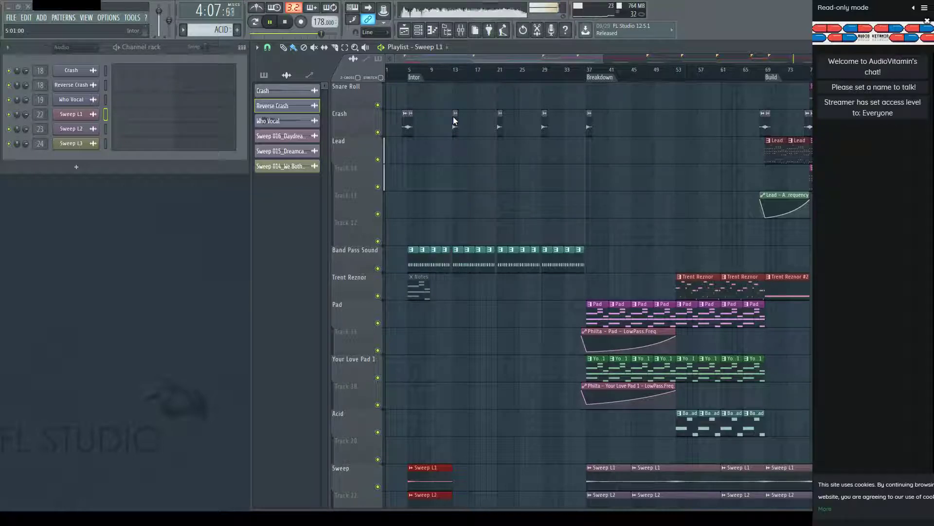
scroll(484, 286, "down", 5)
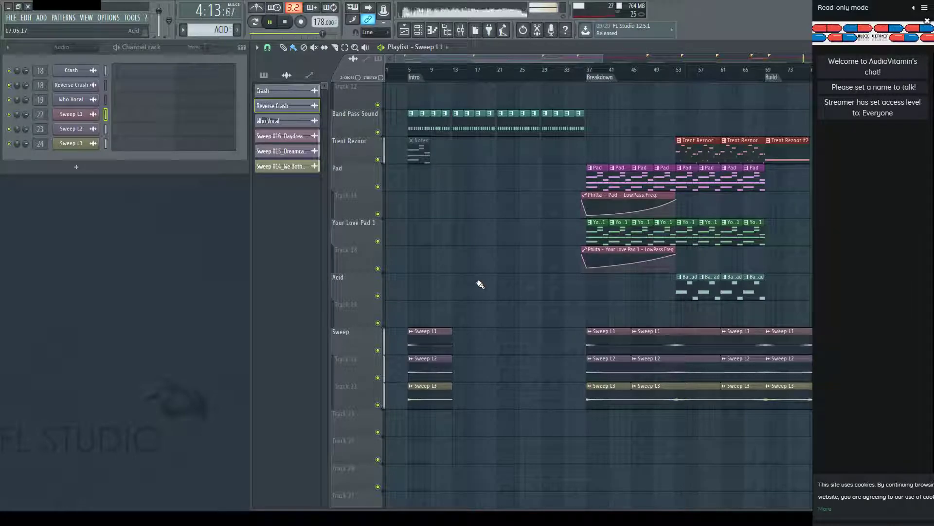
Duplicate the three eight-bar Intro sweeps into the second half of the intro.
scroll(480, 284, "down", 6)
scroll(480, 282, "up", 17)
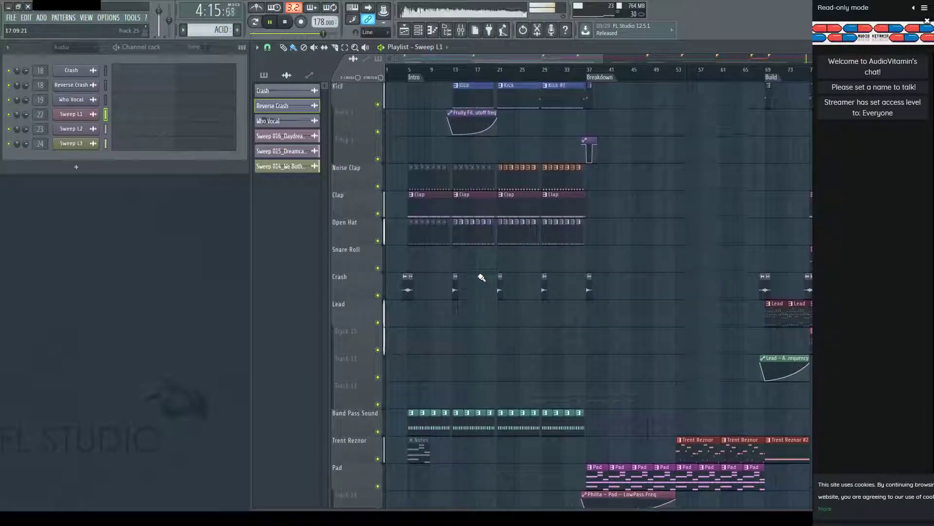
scroll(482, 276, "down", 14)
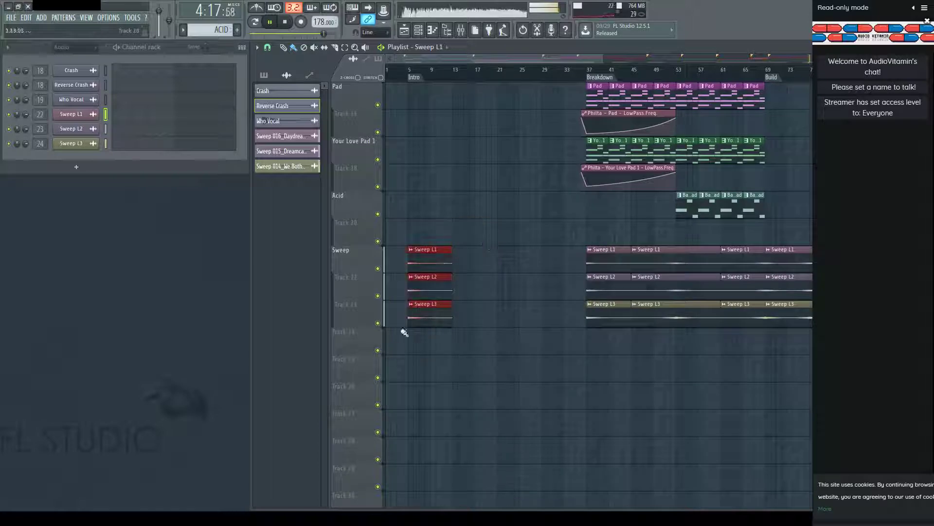
left_click_drag(416, 255, 524, 251)
Place copies of the three eight-bar Outro sweeps at the End marker, aligned with the start of bar 221.
scroll(545, 75, "right", 10)
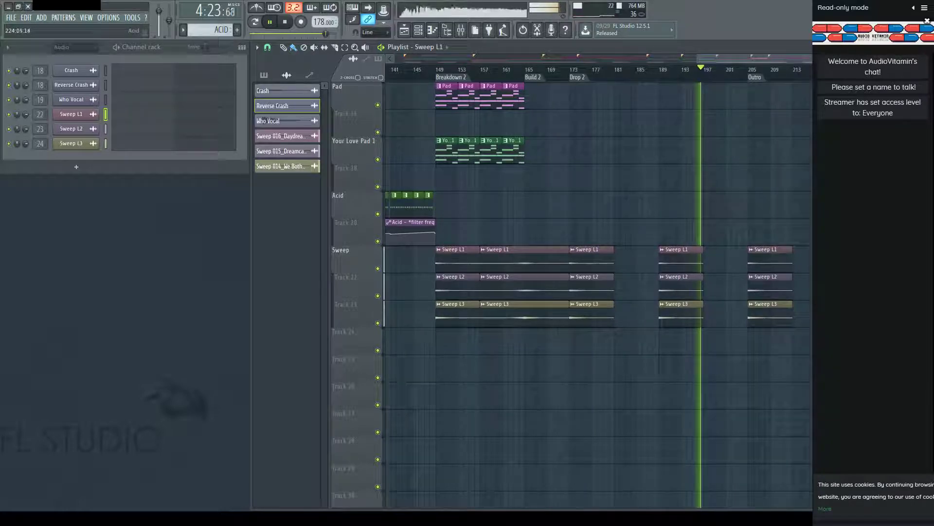
scroll(598, 287, "right", 4)
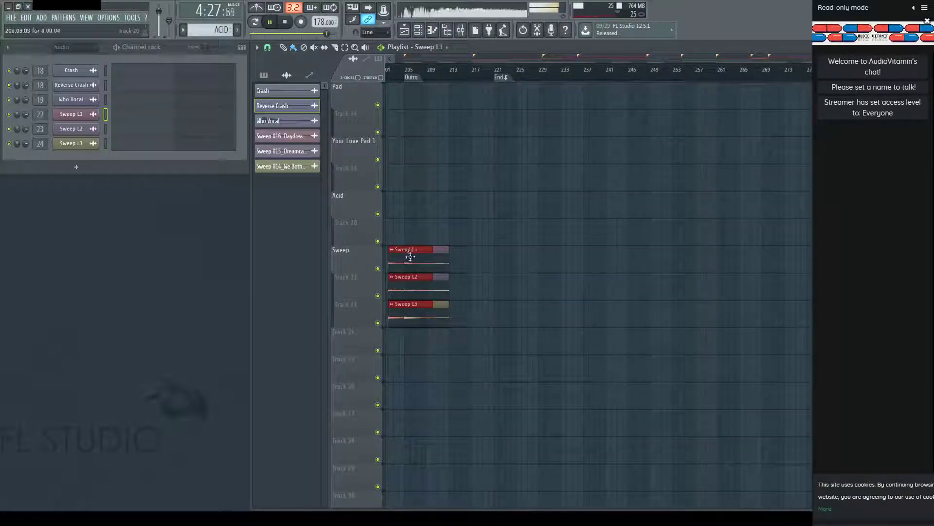
left_click_drag(410, 256, 530, 249)
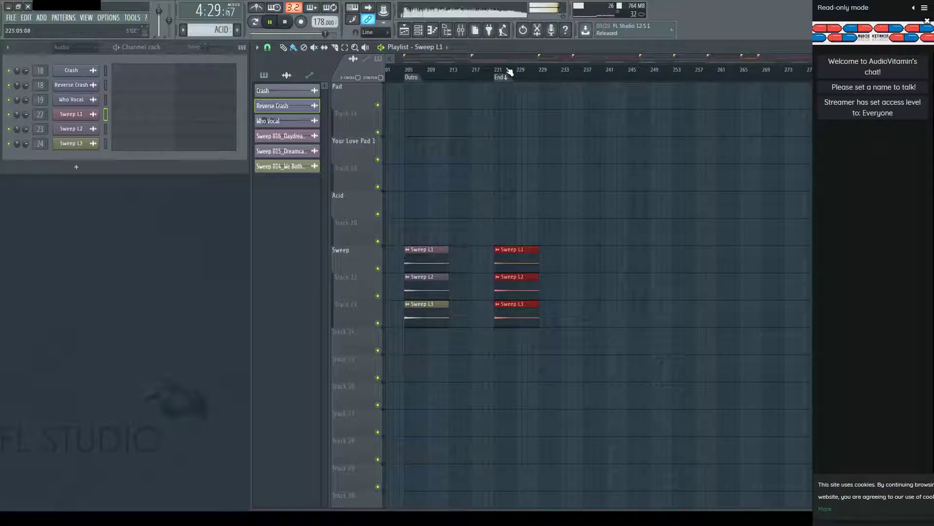
scroll(510, 72, "up", 5)
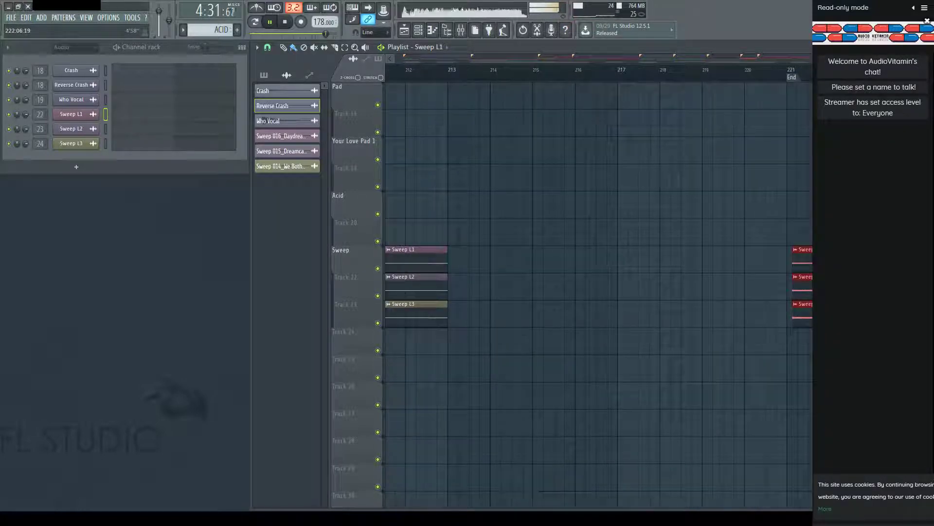
scroll(643, 190, "right", 3)
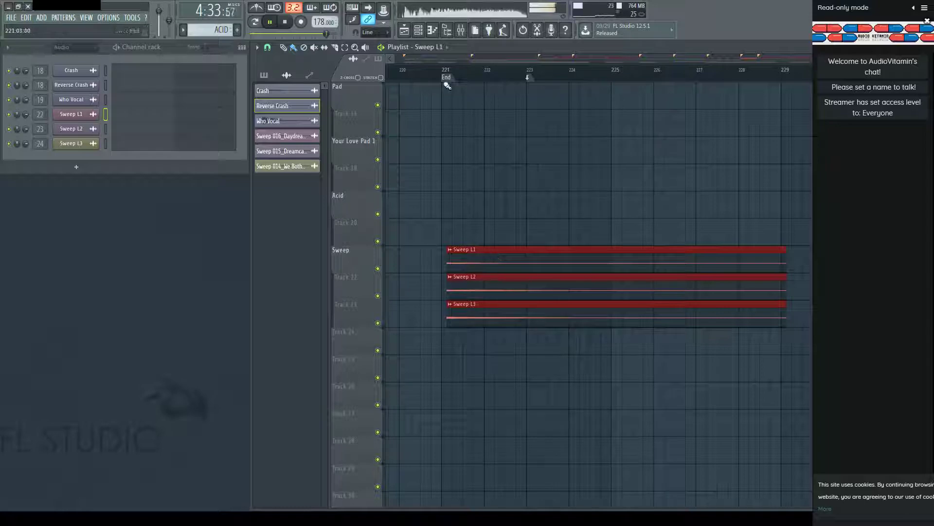
scroll(447, 86, "up", 4)
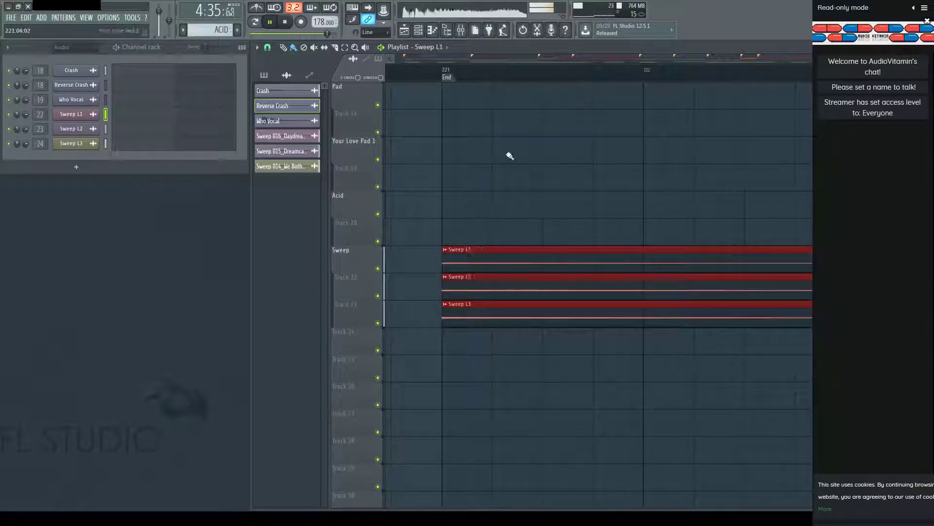
scroll(545, 79, "down", 8)
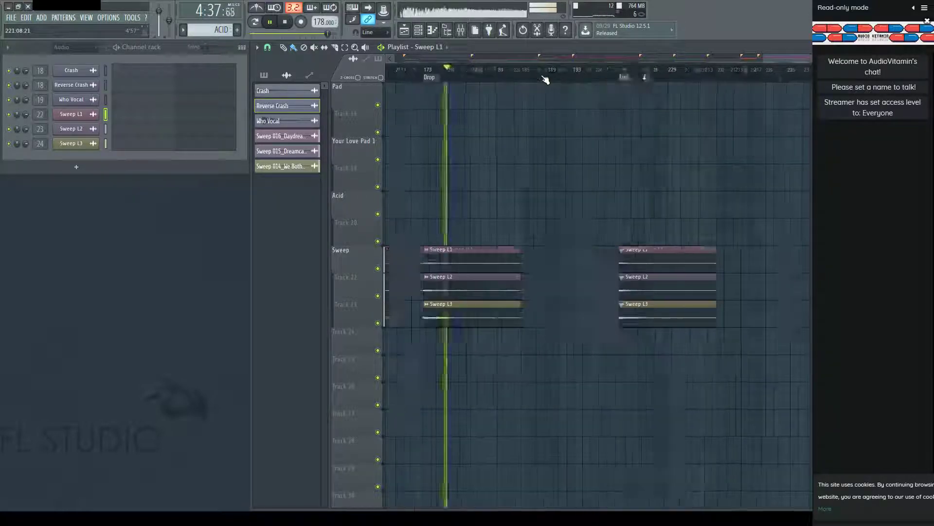
Review all tracks from Build 2 through the Outro to the End marker while the song plays.
scroll(788, 88, "up", 5)
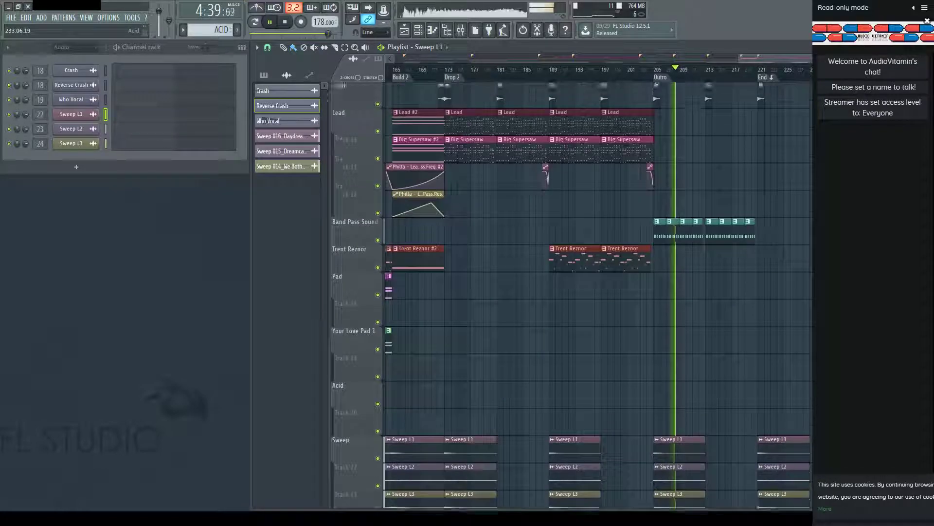
scroll(599, 292, "up", 6)
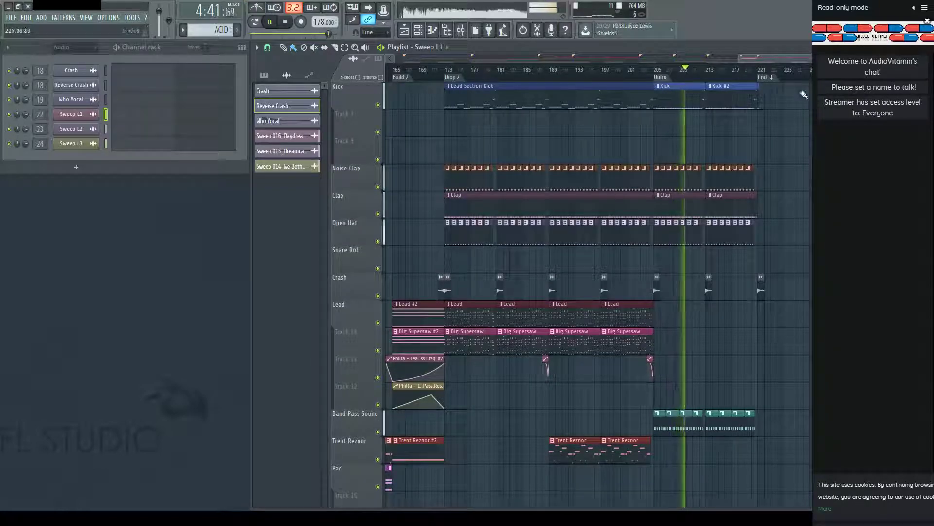
scroll(779, 74, "up", 4)
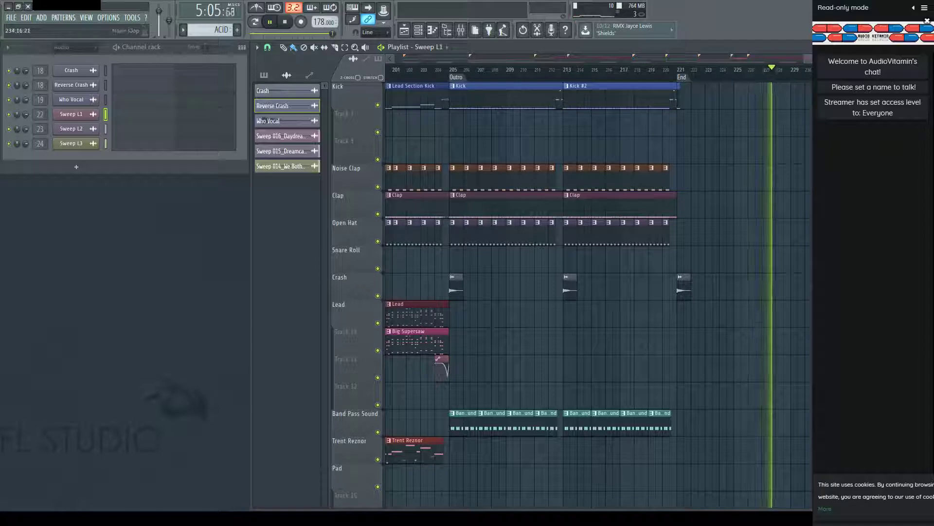
scroll(598, 292, "down", 3)
scroll(597, 292, "down", 5)
scroll(597, 292, "up", 5)
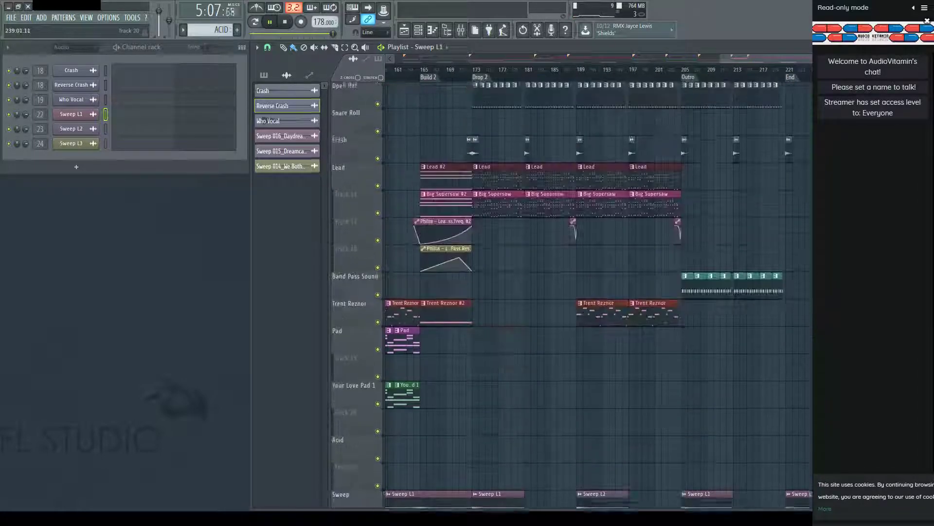
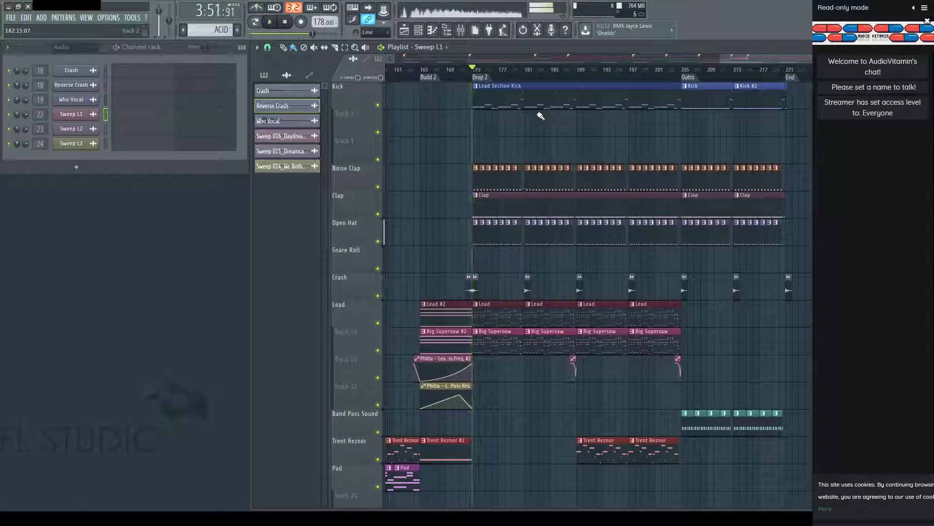
Play the song from the Drop 2 marker, bar 173, and inspect the drum, lead and sweep tracks up to the Outro.
key("space")
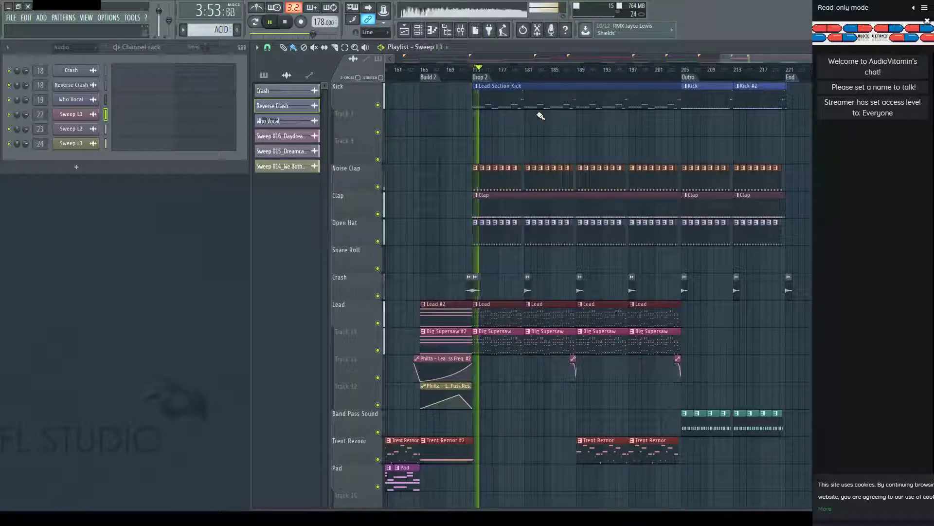
scroll(516, 73, "up", 2)
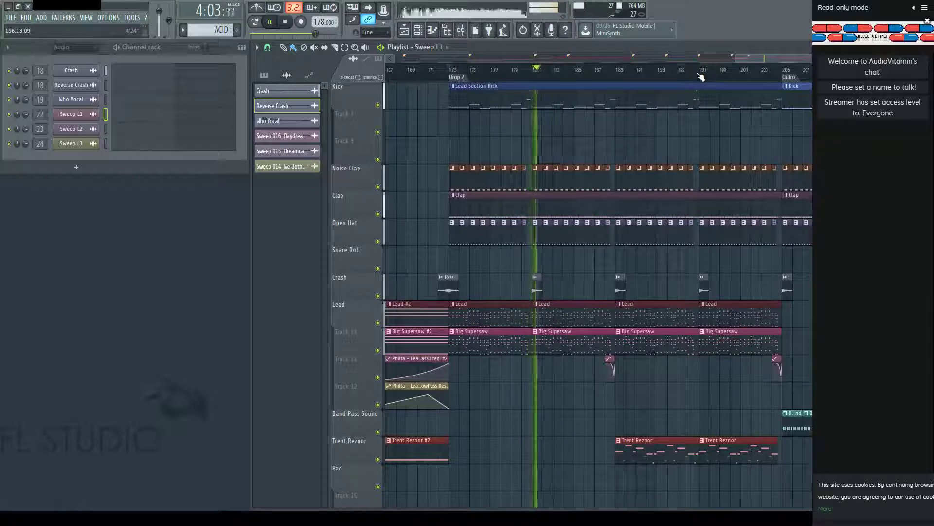
scroll(701, 77, "up", 1)
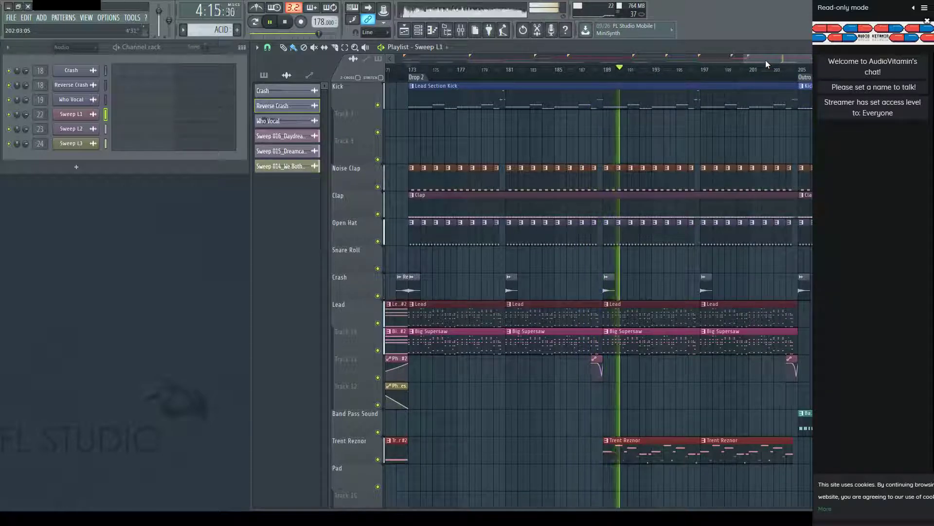
scroll(640, 243, "down", 6)
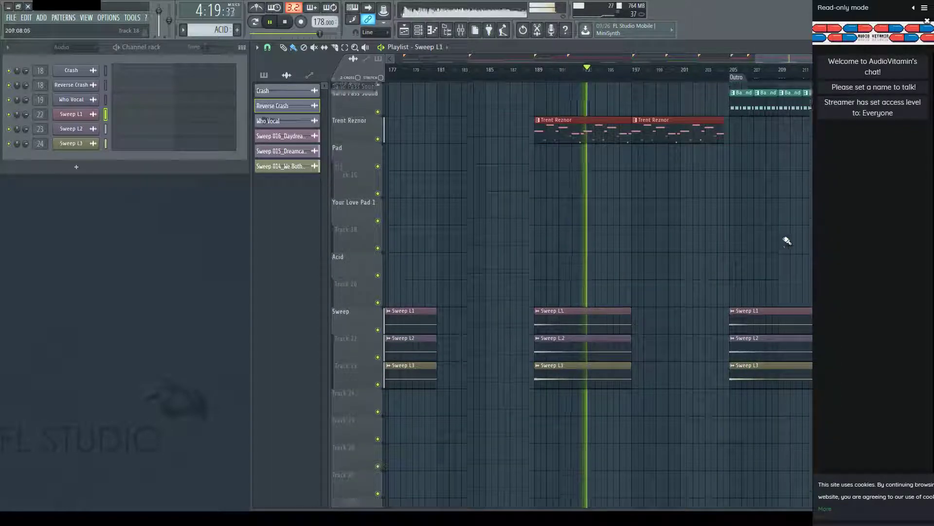
scroll(788, 240, "up", 5)
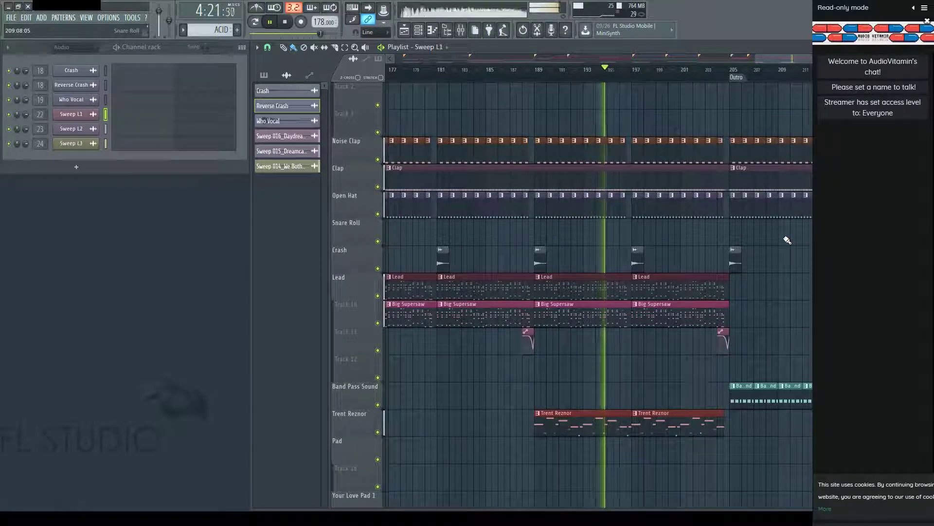
Raise the Trent Reznor mixer track's volume to -8.0 dB while Drop 2 plays and check the Lead Bus.
key("F9")
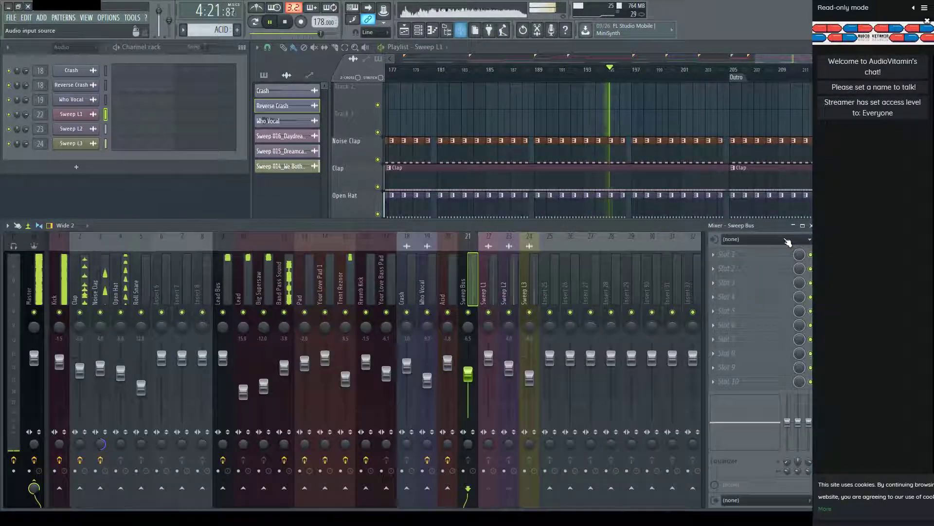
left_click(347, 382)
left_click(226, 272)
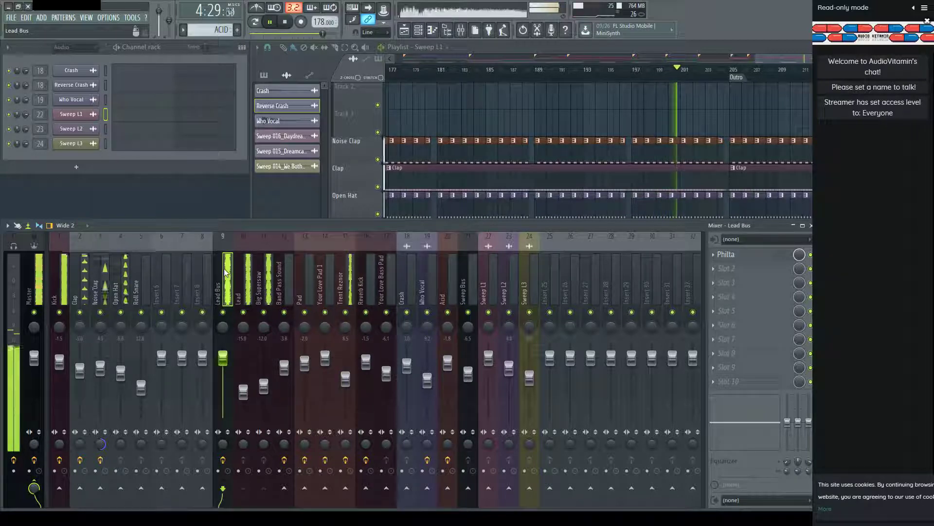
left_click(349, 379)
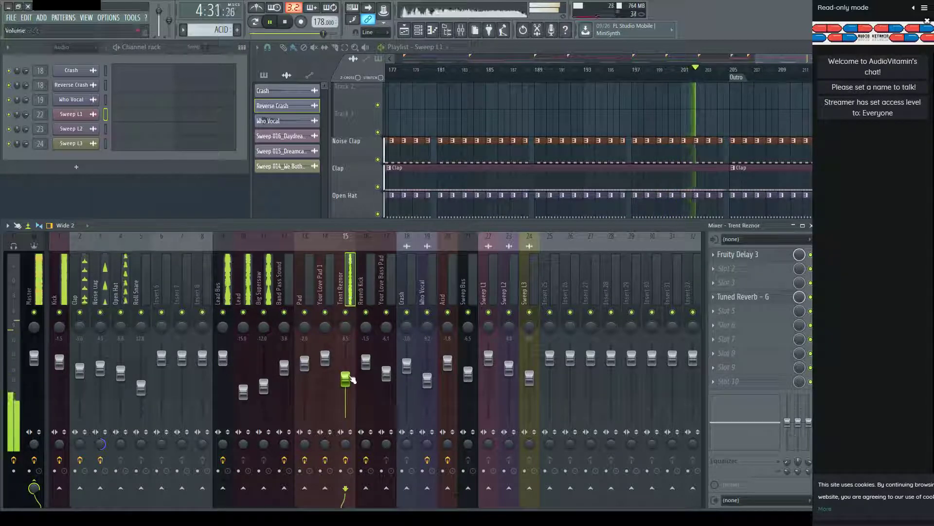
scroll(350, 380, "up", 1)
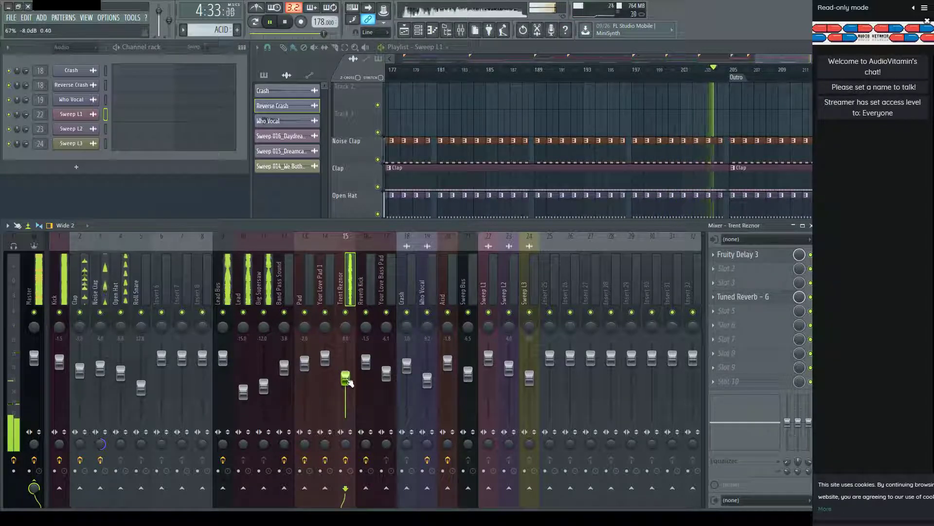
left_click(227, 271)
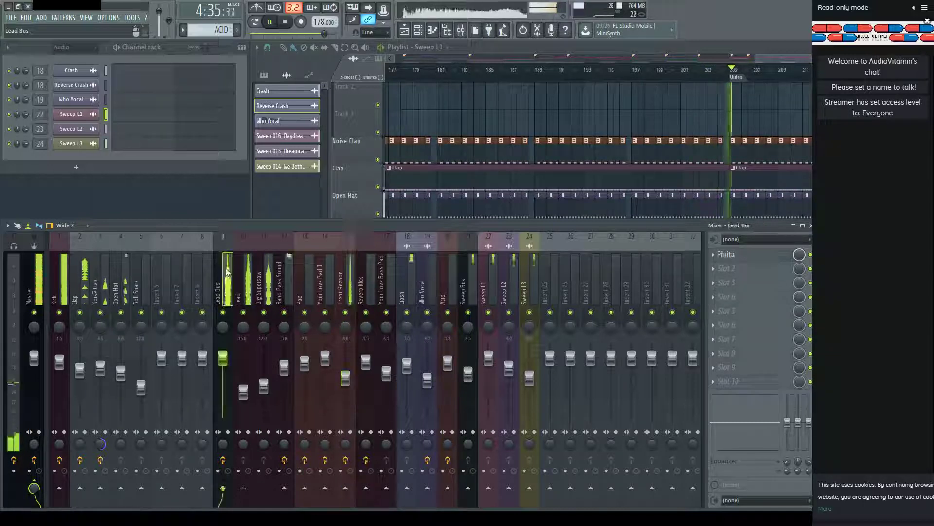
key("F9")
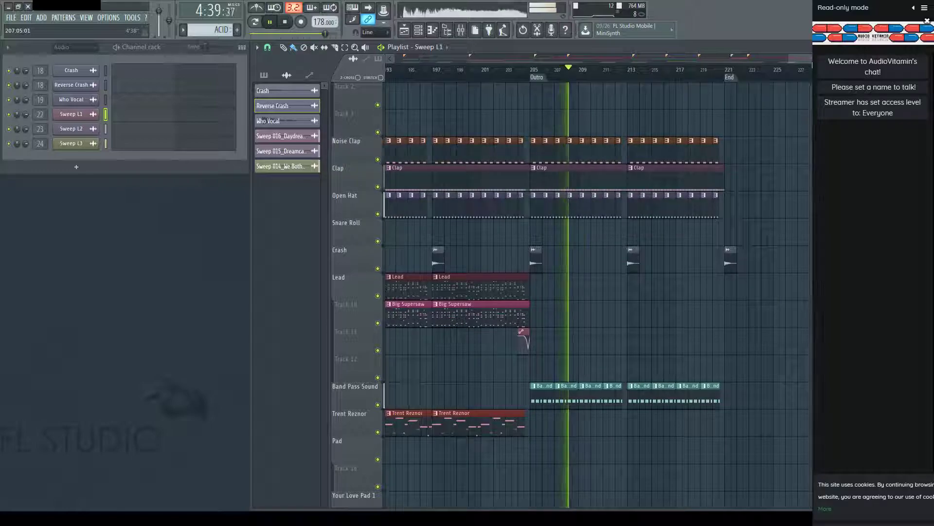
Replay the second half of Drop 2 from bar 189 and inspect the lead and Trent Reznor clips up to the Outro.
scroll(662, 76, "down", 5)
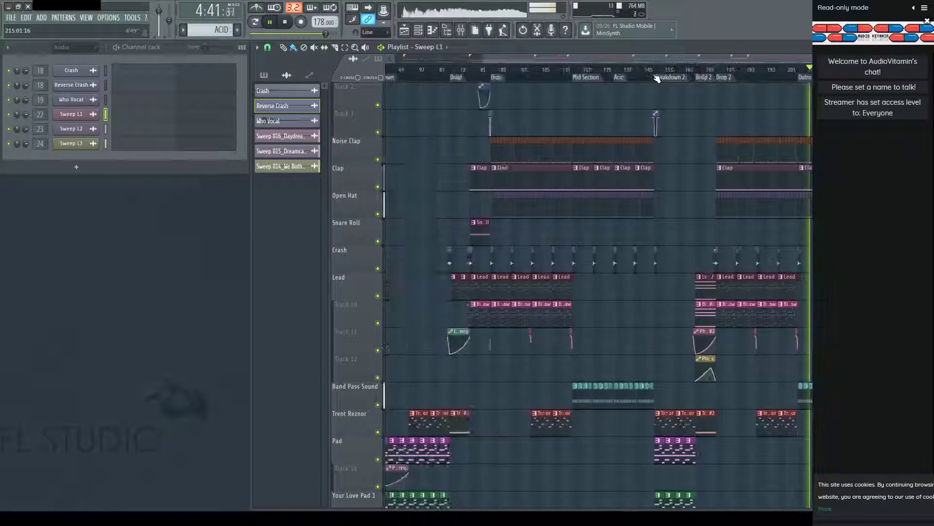
scroll(533, 78, "up", 5)
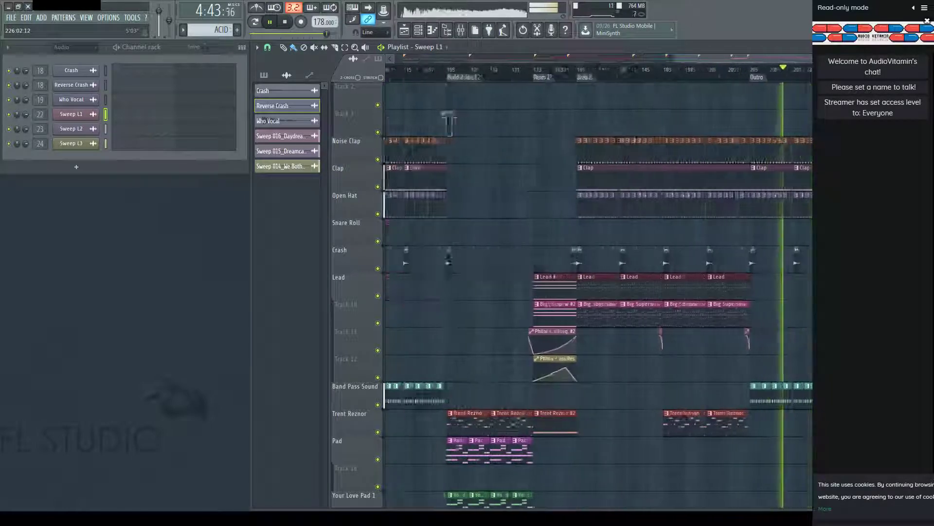
key("space")
left_click(494, 73)
key("space")
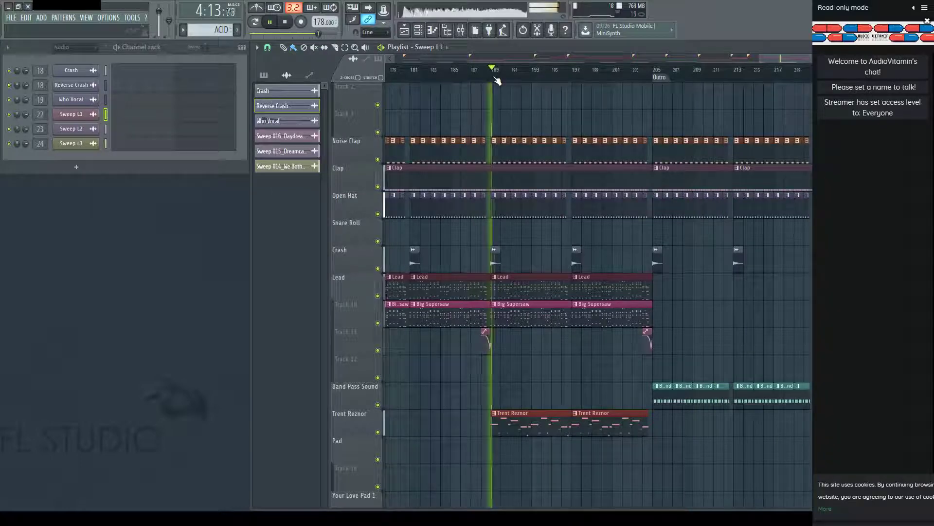
scroll(635, 77, "down", 2)
scroll(636, 78, "down", 1)
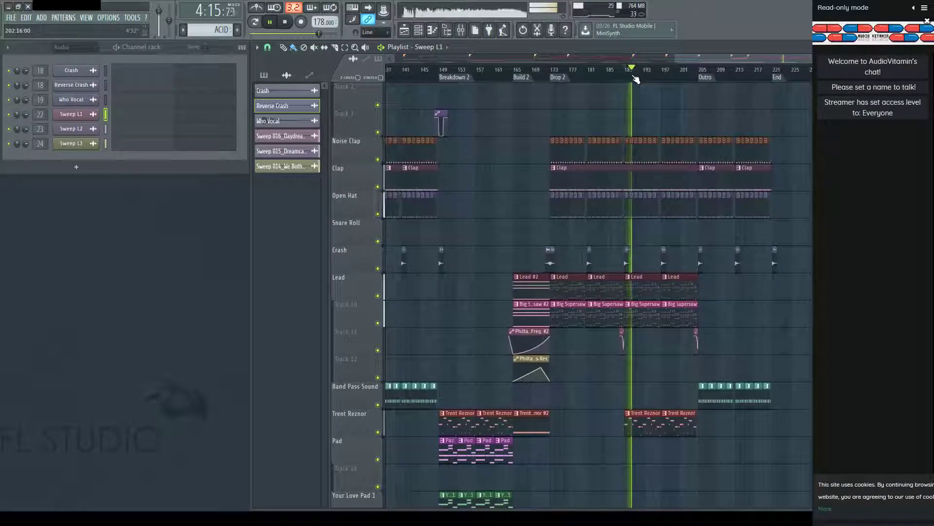
scroll(695, 78, "up", 3)
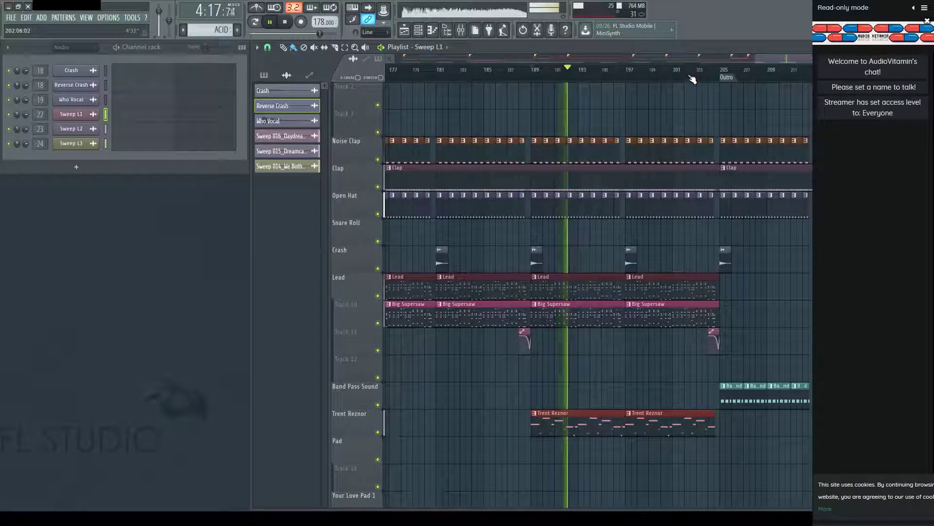
Lower the Lead Bus volume to -1.0 dB in the mixer.
key("F9")
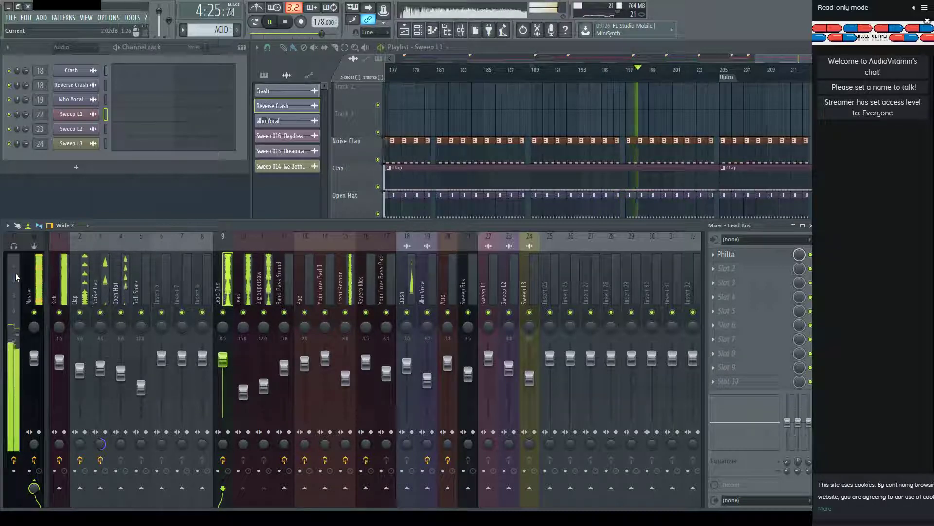
left_click(60, 284)
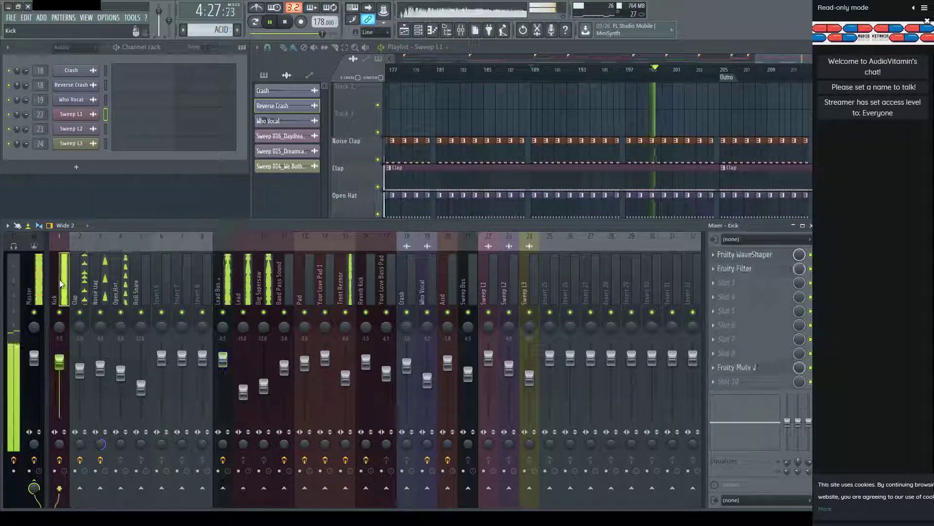
left_click(227, 280)
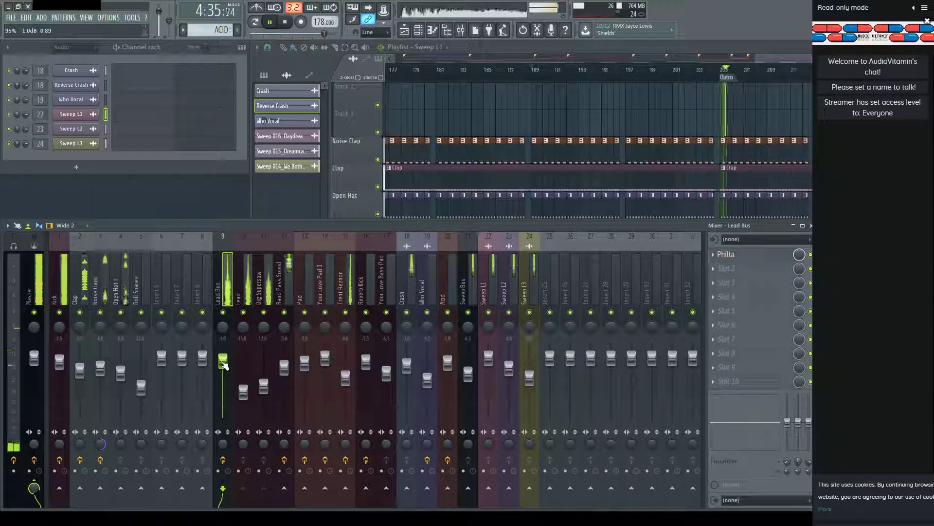
Replay from bar 189 to check the Trent Reznor mixer track, and save the project.
left_click(532, 69)
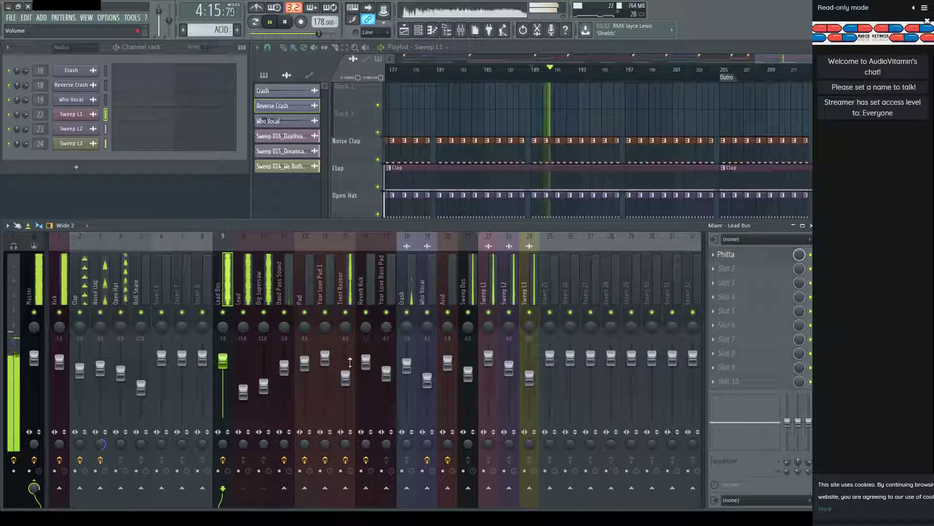
left_click(349, 281)
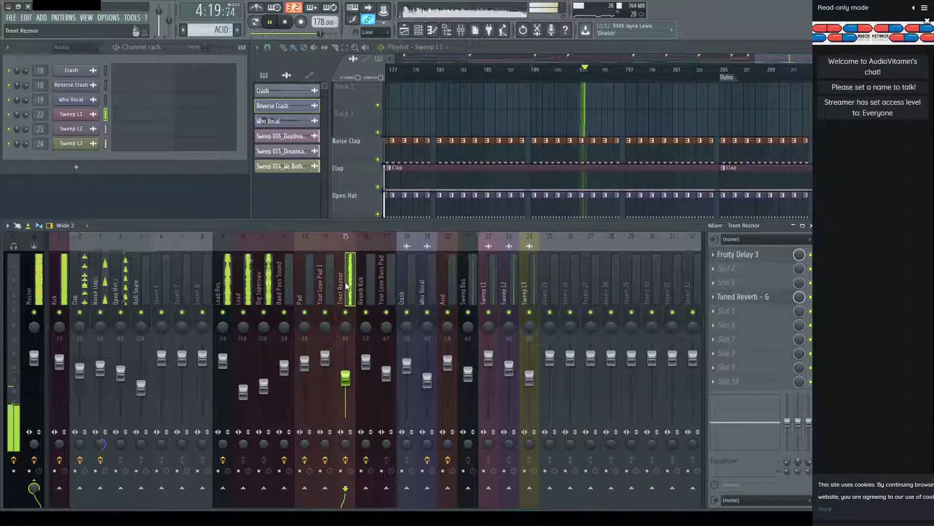
left_click(811, 225)
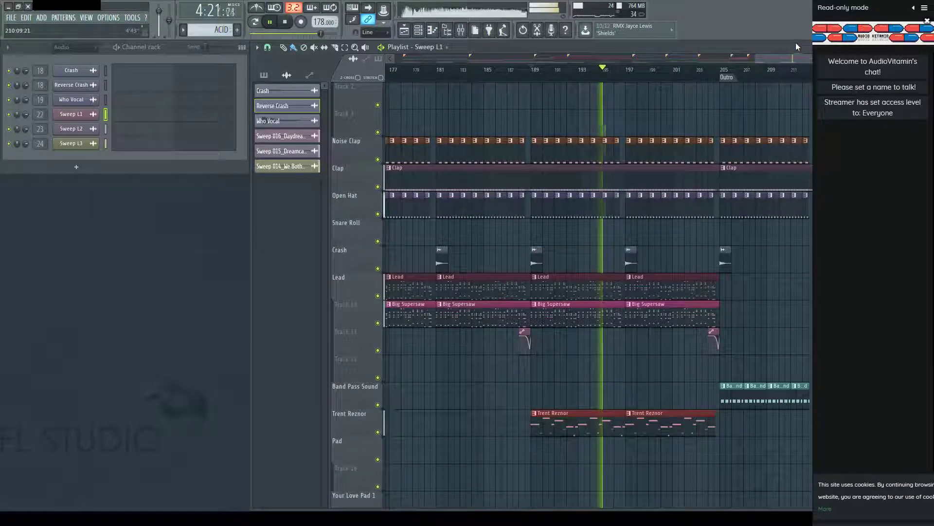
key("ctrl+s")
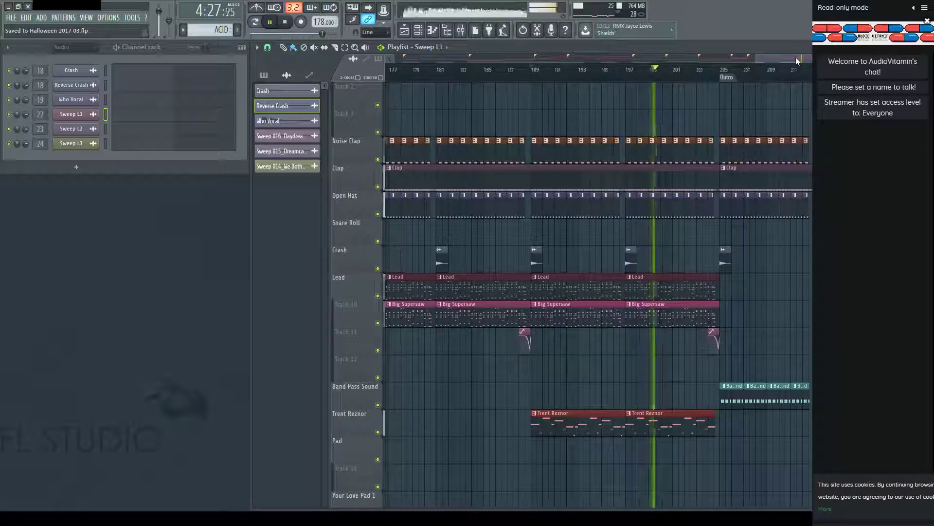
Replay the song from the Drop 2 marker, bar 173, and check the Open Hat mixer track.
scroll(679, 246, "left", 3)
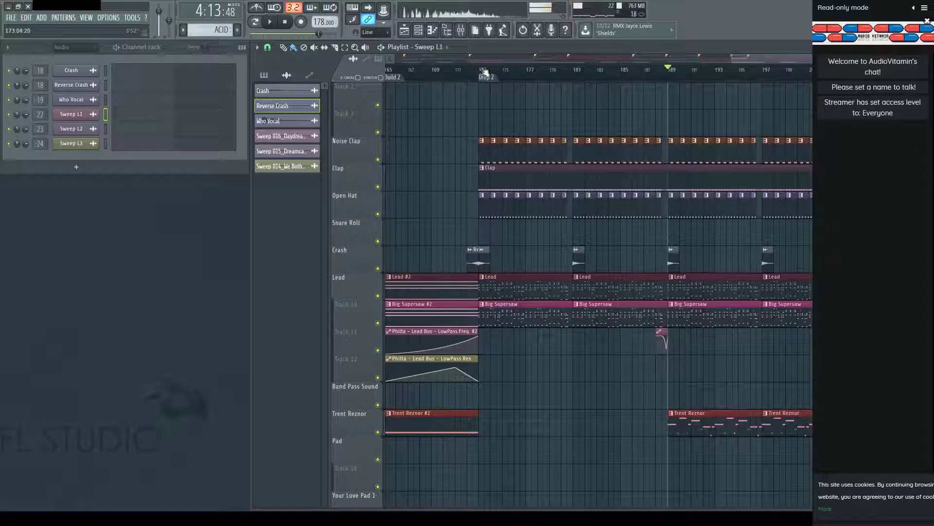
left_click_drag(740, 57, 642, 60)
scroll(642, 60, "down", 5)
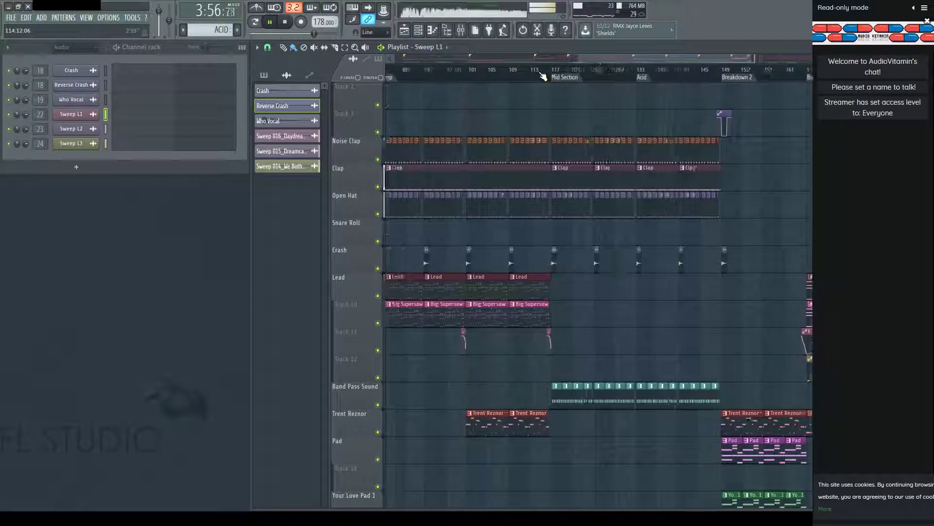
scroll(562, 60, "up", 3)
left_click_drag(562, 59, 738, 74)
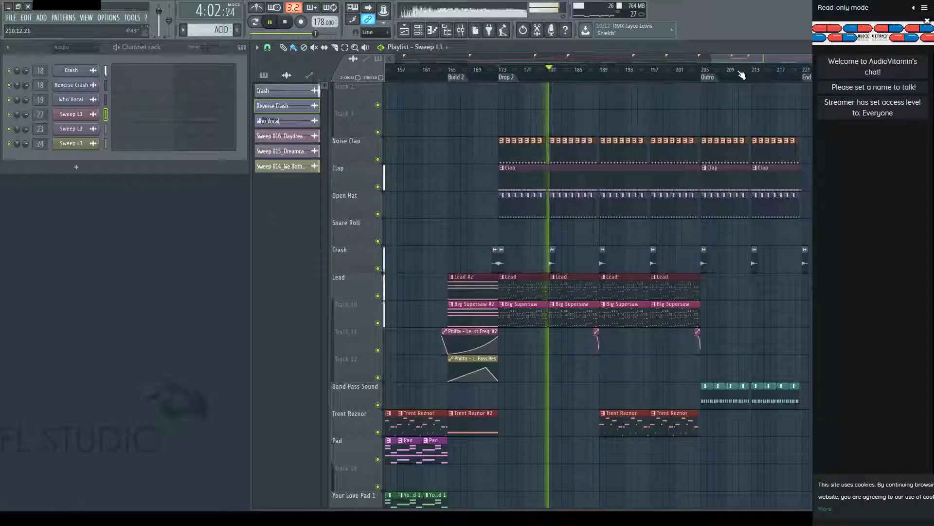
scroll(668, 73, "up", 4)
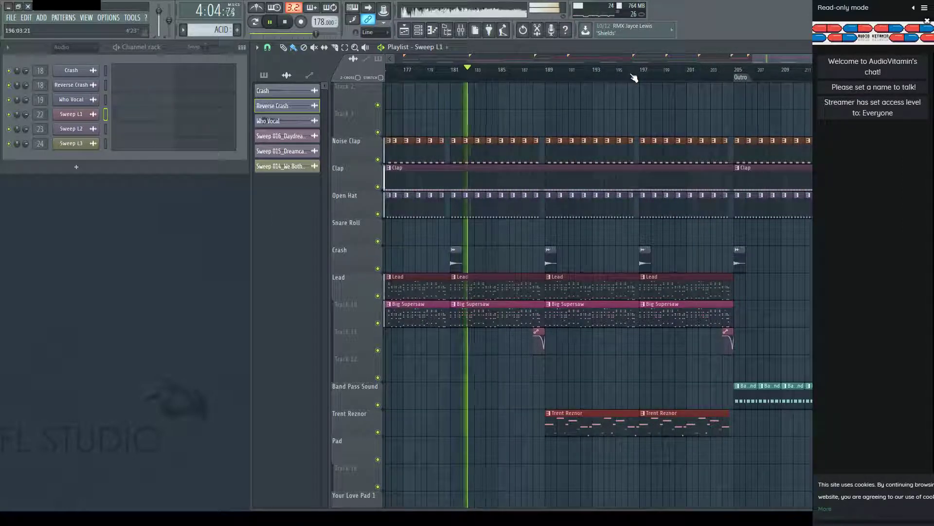
key("F9")
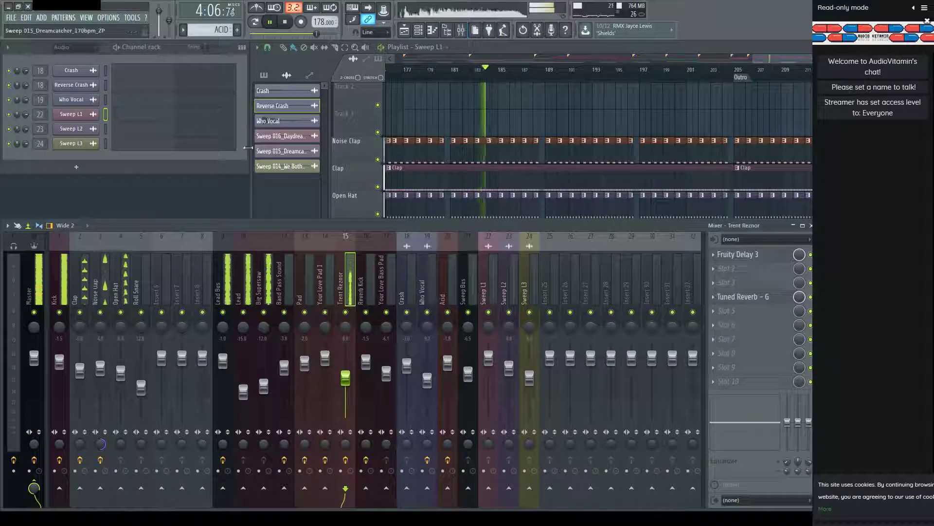
left_click(128, 286)
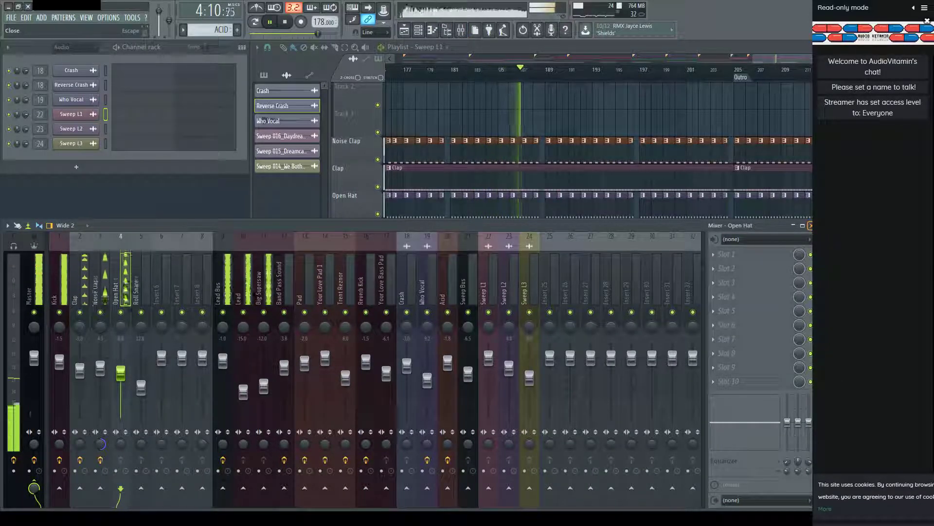
left_click(810, 225)
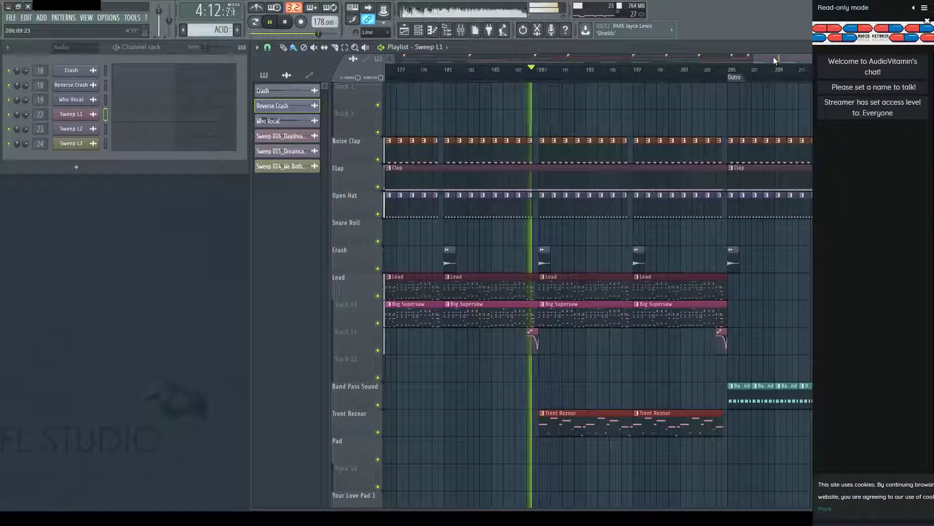
Inspect the Lead Section Kick pattern and the Kick channel's synth settings during Drop 2, and stop playback.
scroll(487, 282, "right", 3)
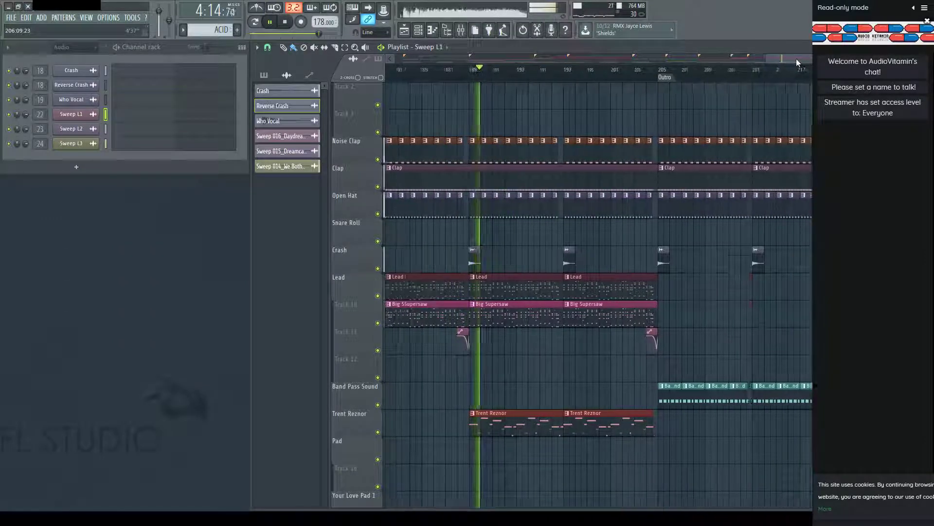
scroll(489, 287, "up", 1)
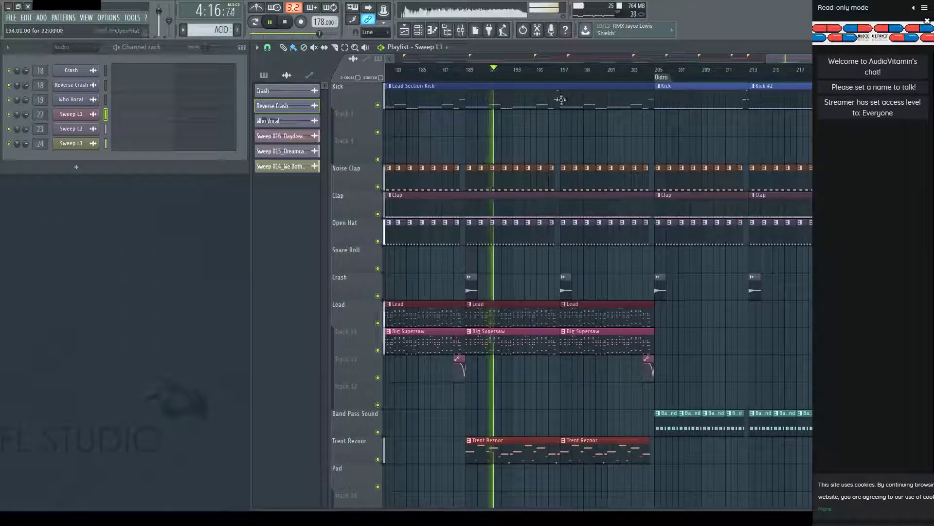
left_click(496, 96)
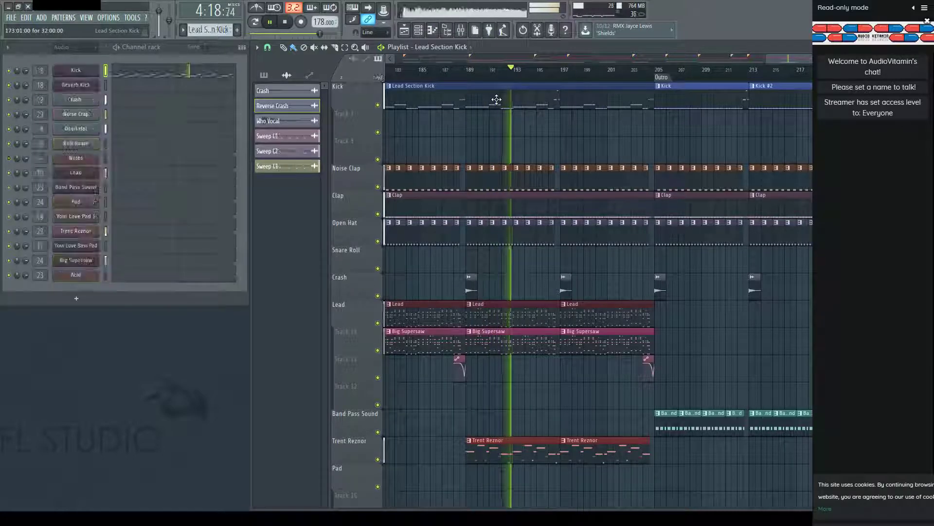
left_click(69, 71)
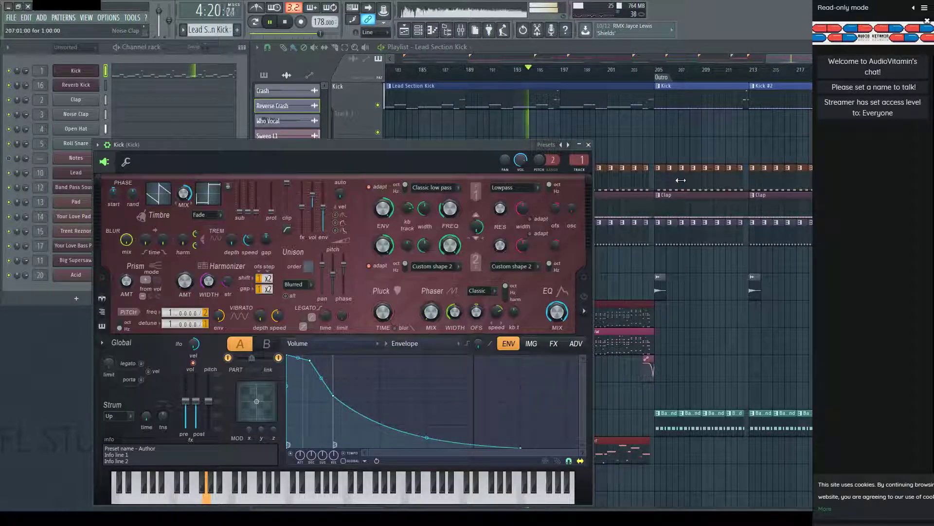
left_click(588, 144)
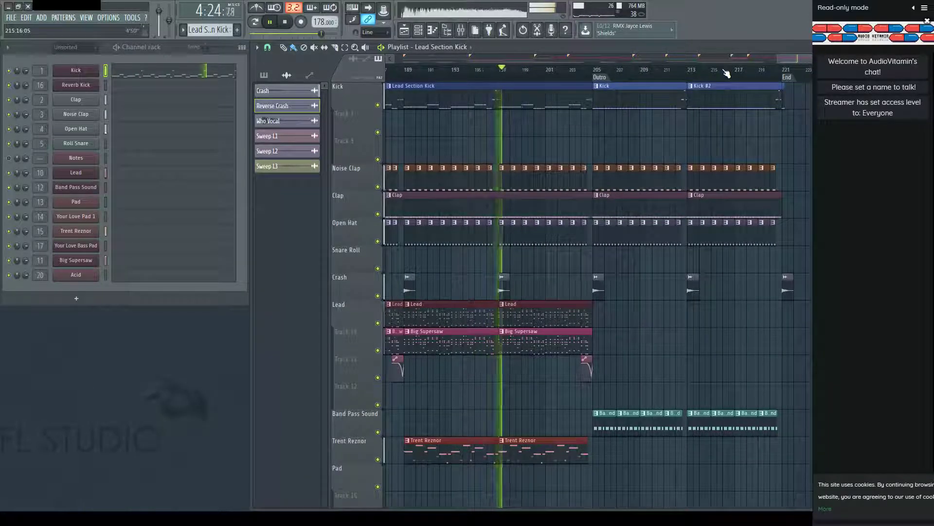
scroll(725, 73, "down", 2)
key("space")
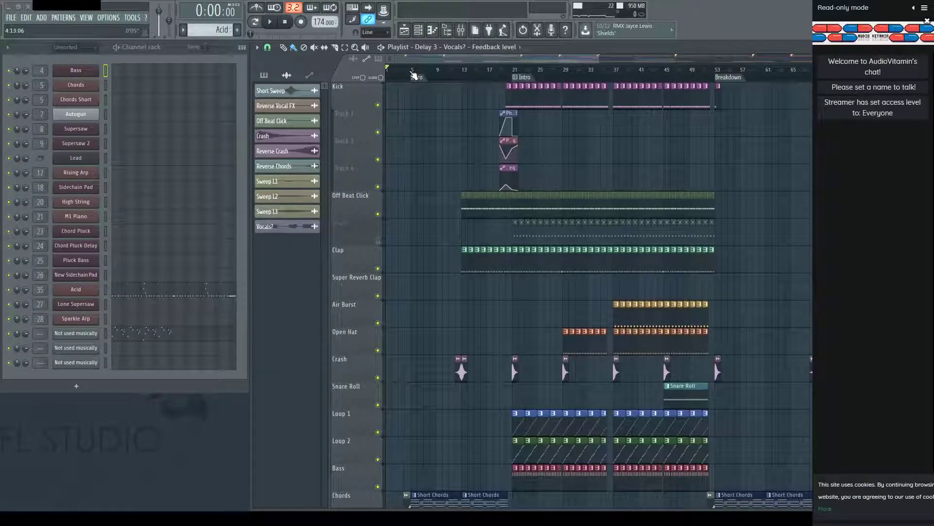
Play the song from the start and follow the Intro and DJ Intro tracks in the playlist.
scroll(413, 74, "up", 5)
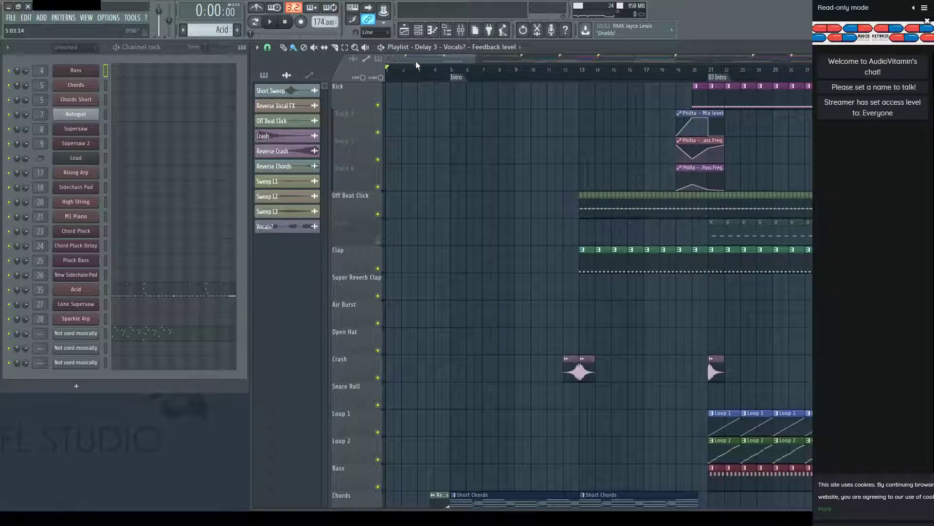
key("space")
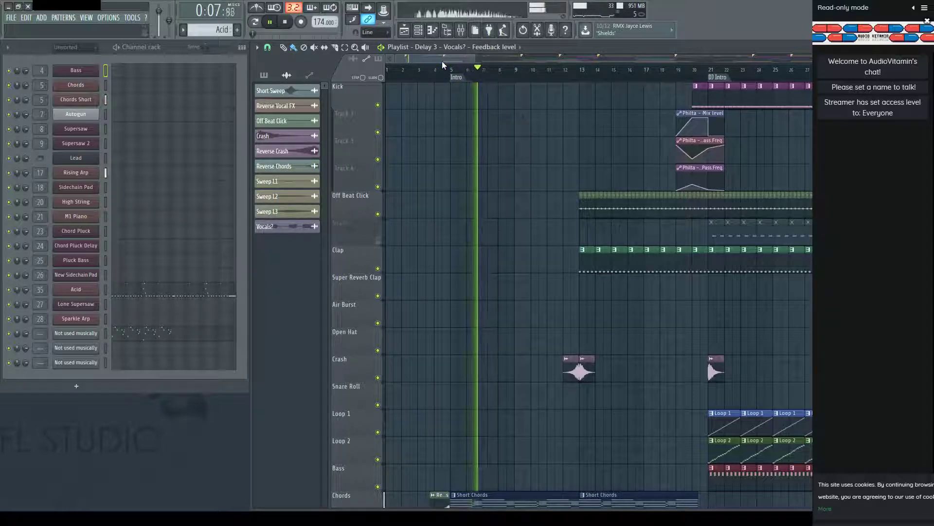
left_click_drag(465, 60, 492, 60)
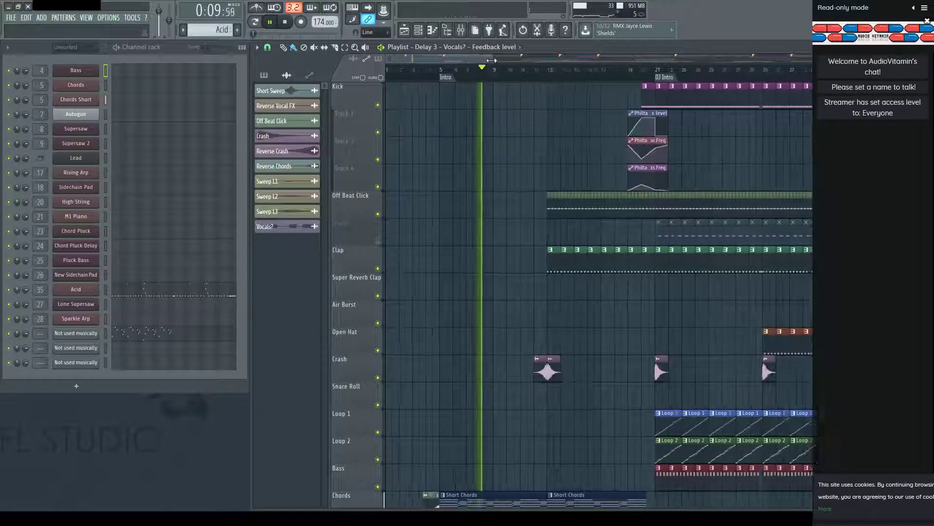
scroll(632, 219, "down", 10)
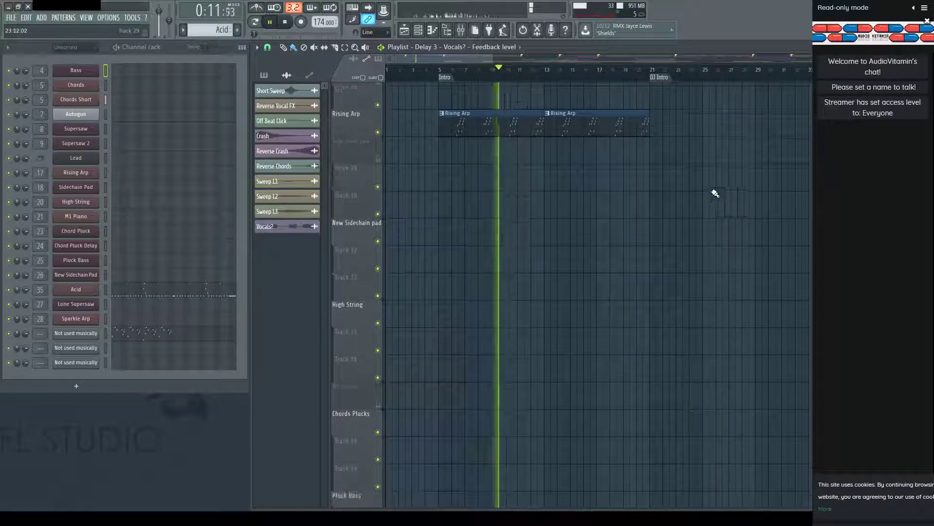
scroll(716, 194, "up", 8)
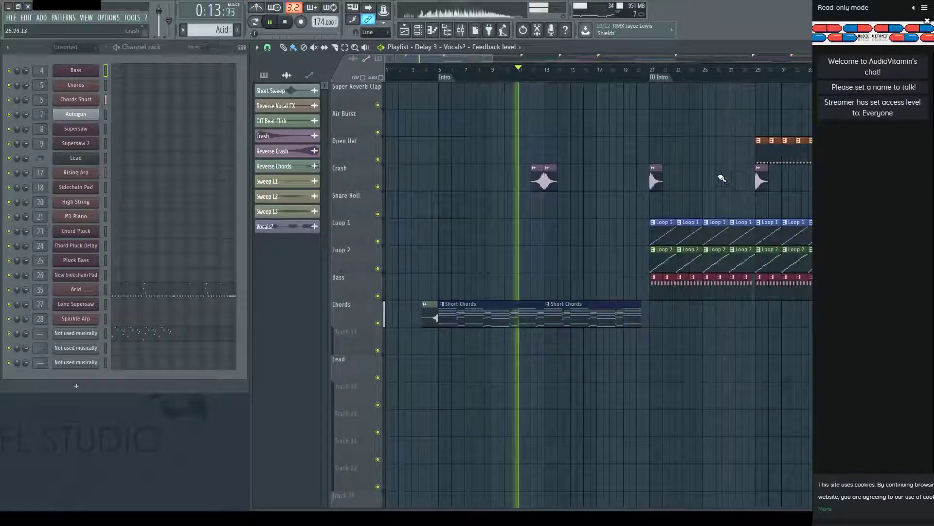
left_click_drag(480, 57, 556, 59)
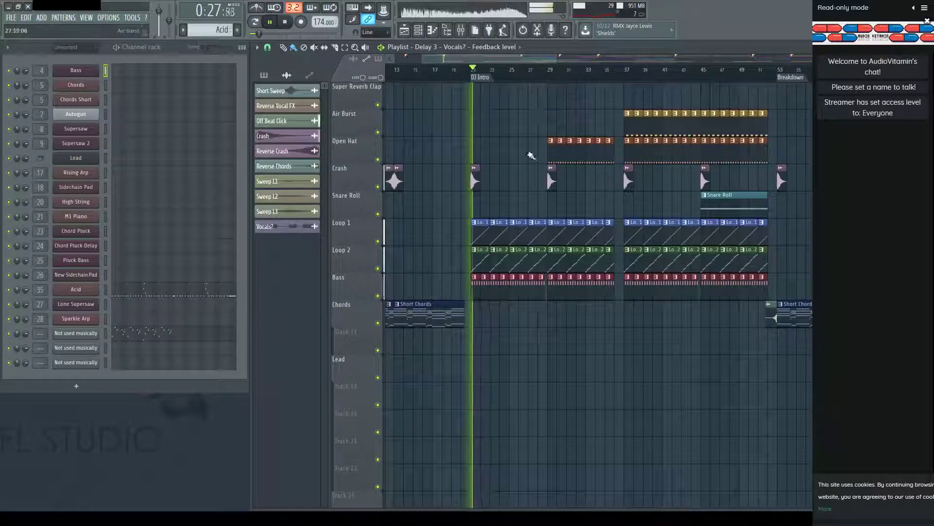
scroll(532, 156, "up", 3)
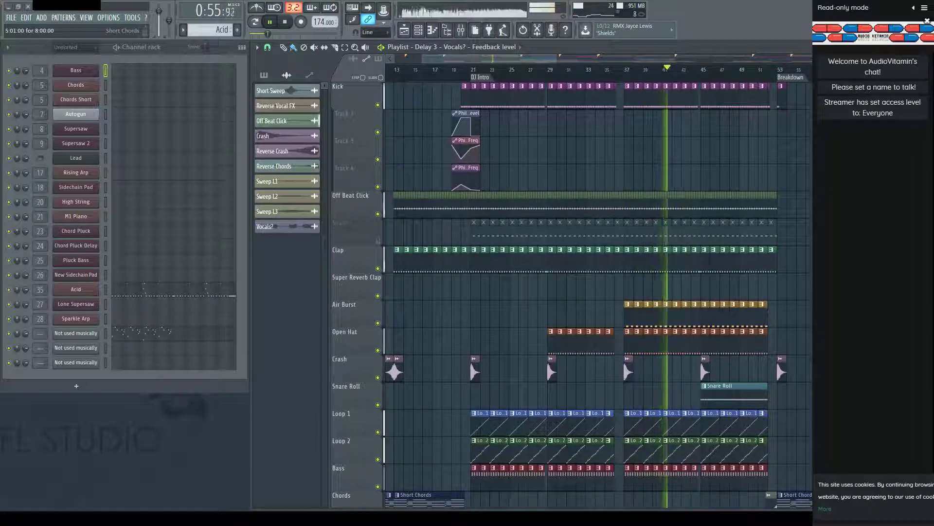
Examine the drum, bass and chord tracks from the Breakdown through the Build to the Drop during playback.
left_click_drag(565, 60, 579, 62)
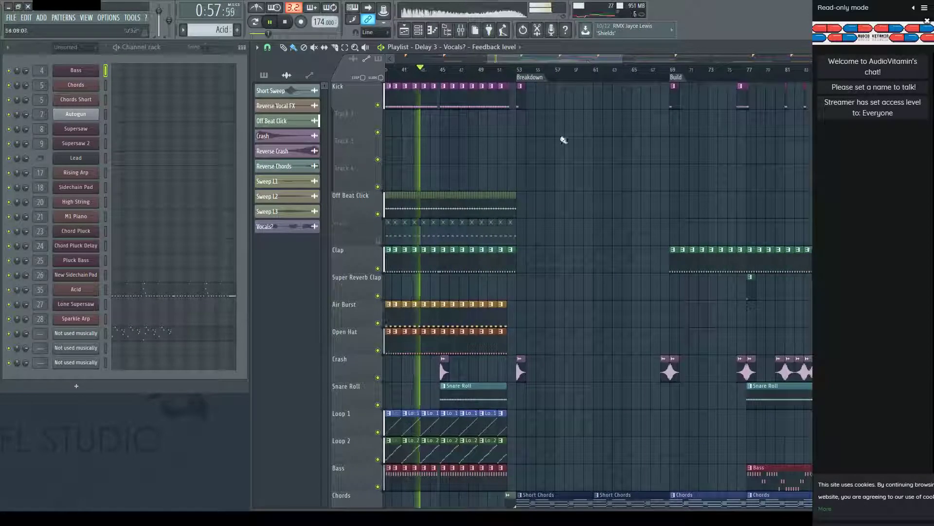
scroll(599, 381, "down", 4)
scroll(574, 304, "up", 4)
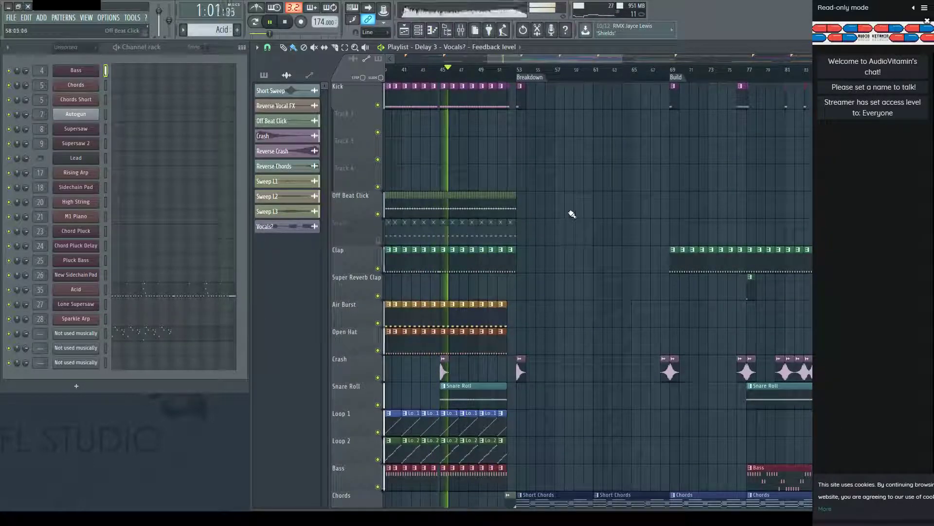
left_click_drag(602, 59, 626, 57)
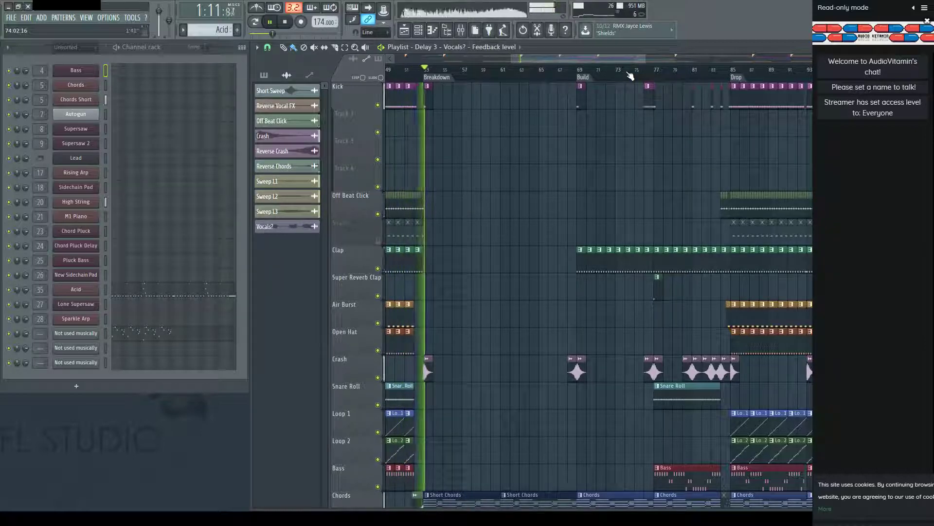
left_click_drag(589, 57, 595, 56)
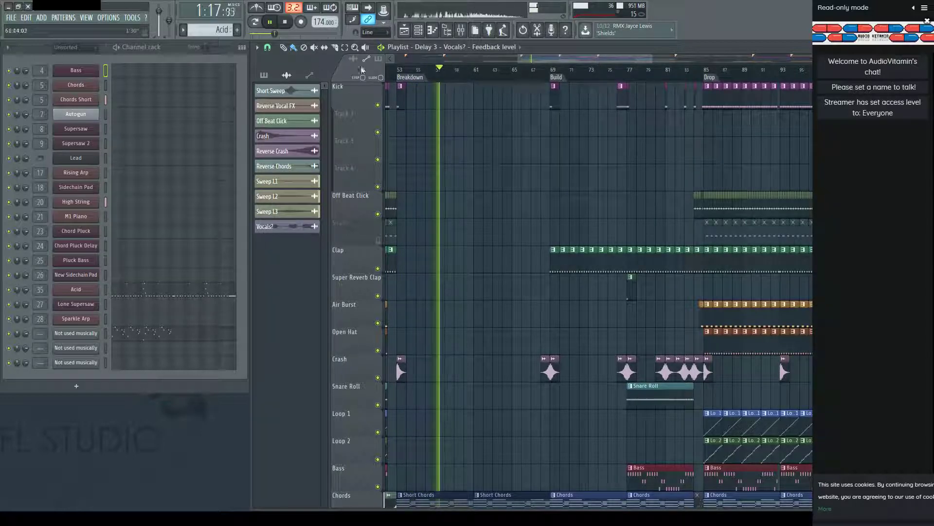
List the project's patterns, select Pattern 32, and examine the Breakdown and Build tracks down to its playlist clips.
left_click(263, 76)
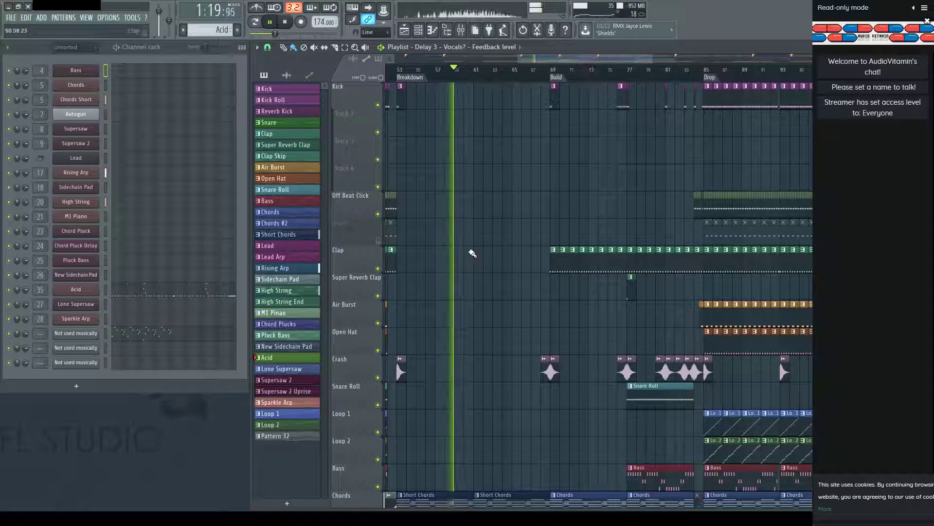
scroll(490, 251, "down", 4)
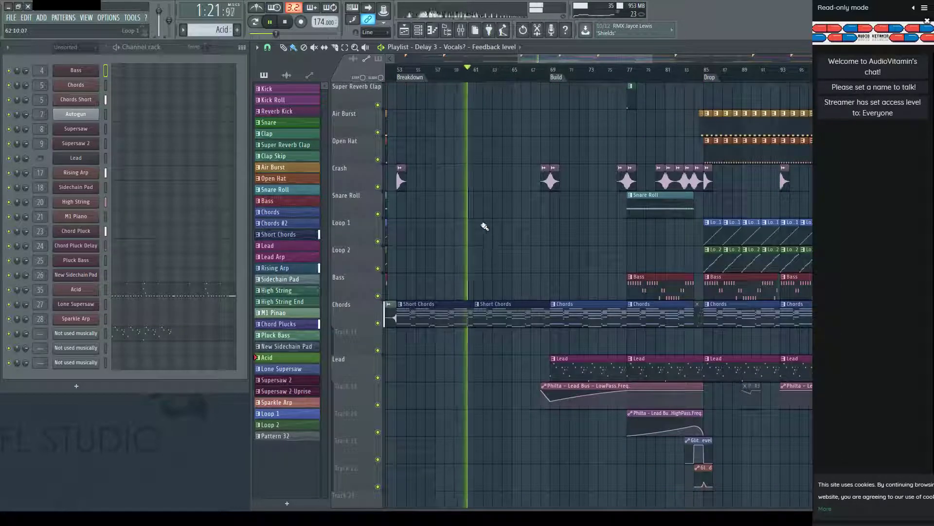
left_click(287, 436)
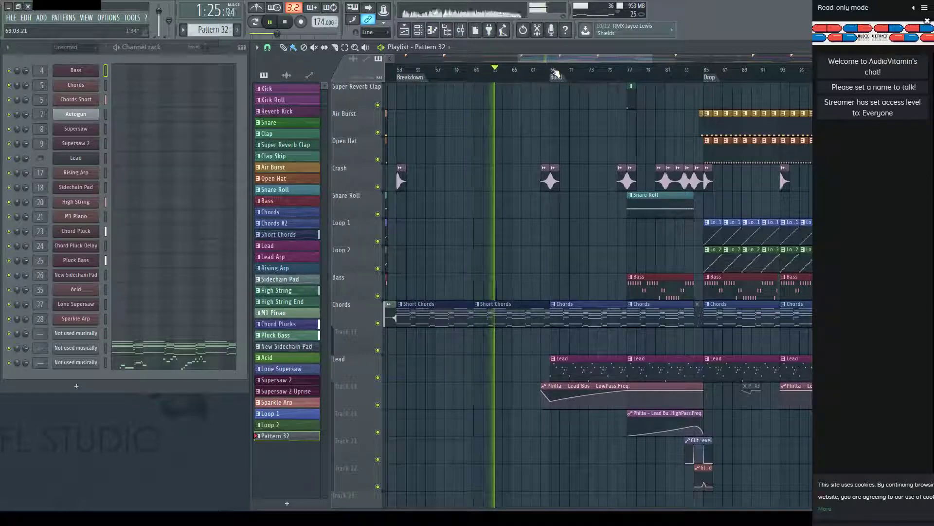
scroll(507, 321, "down", 8)
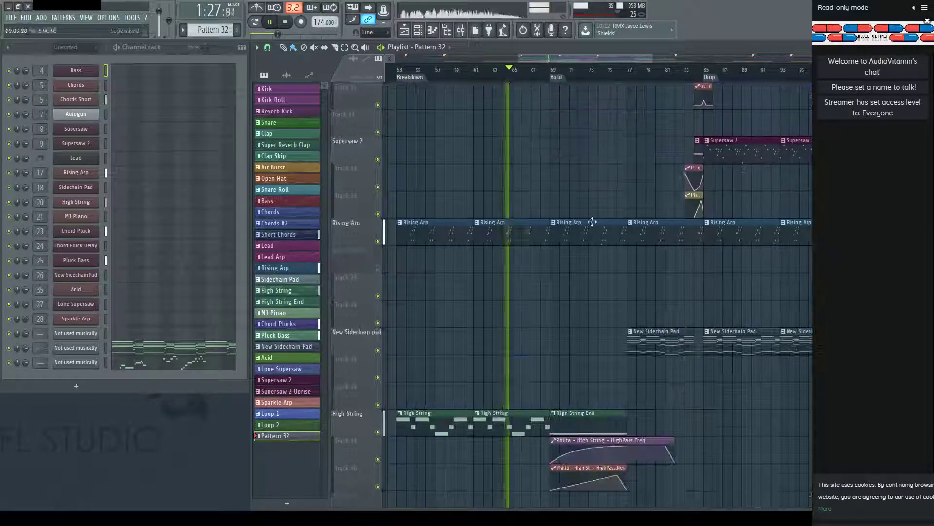
scroll(628, 78, "up", 2)
scroll(590, 308, "down", 8)
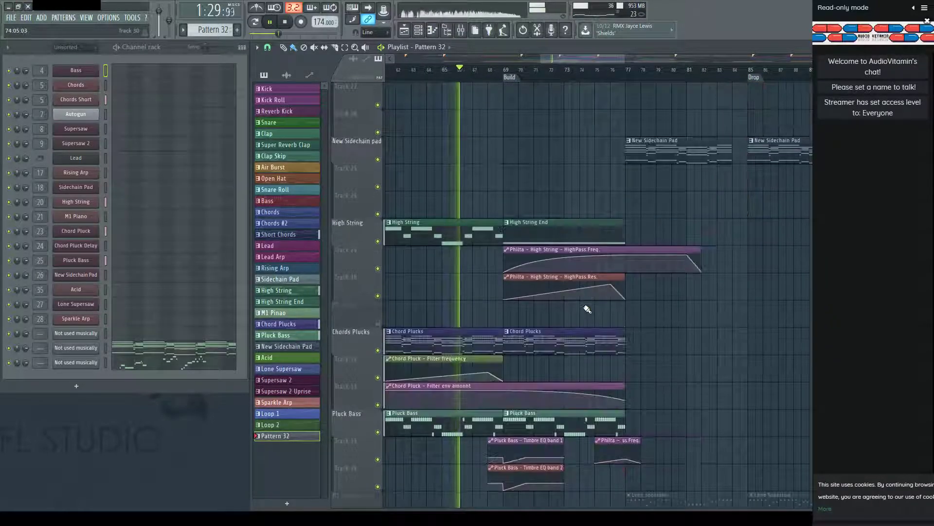
scroll(627, 190, "down", 2)
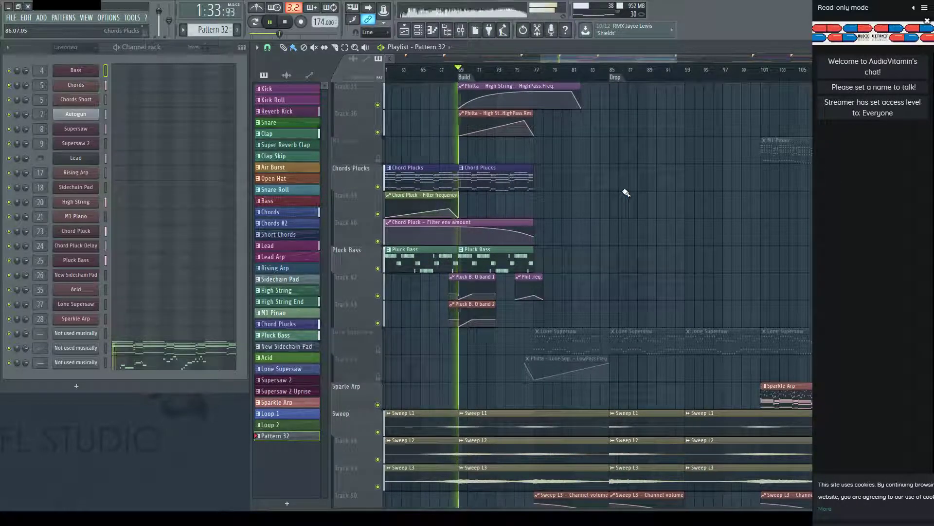
scroll(476, 271, "down", 7)
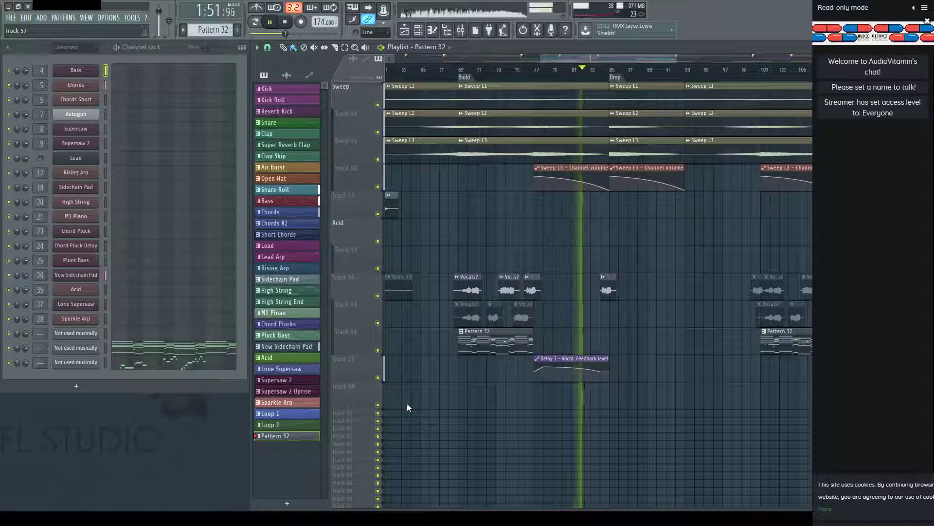
Name the playlist track below the sweep volume automation Short Sweep and delete the muted vocal and Pattern 32 clips before the Mid Section.
scroll(505, 75, "down", 2)
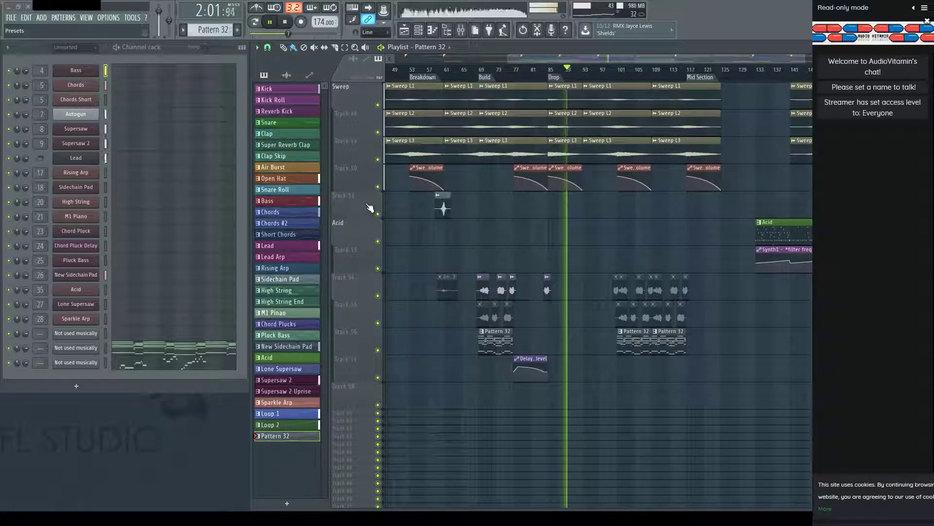
scroll(441, 320, "up", 2)
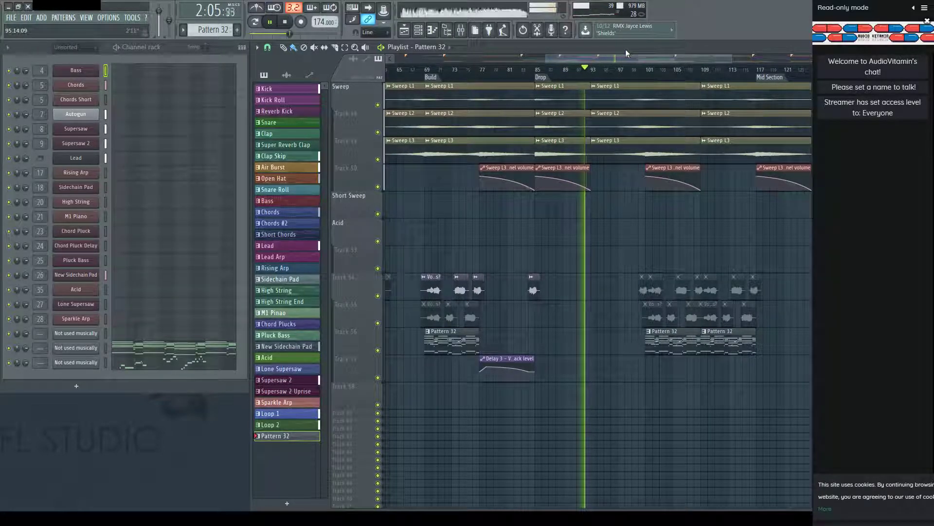
left_click_drag(632, 56, 700, 54)
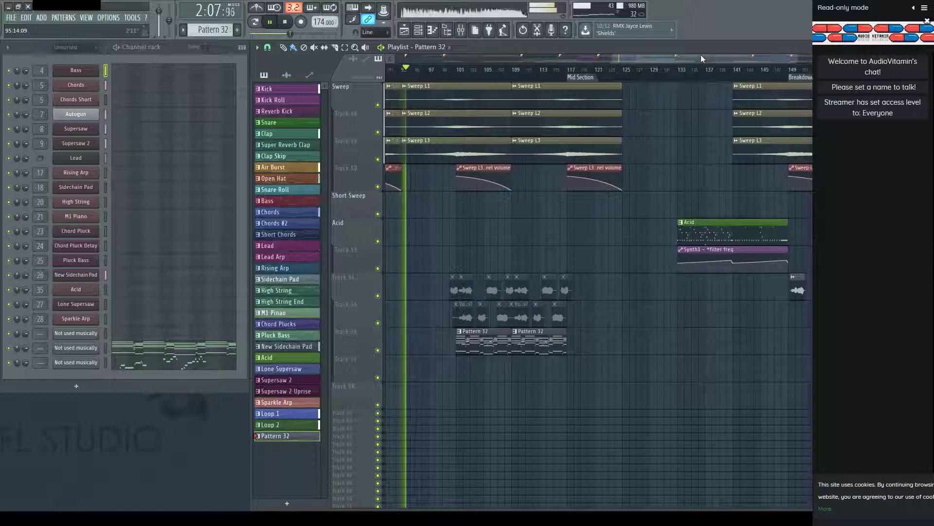
scroll(607, 157, "down", 2)
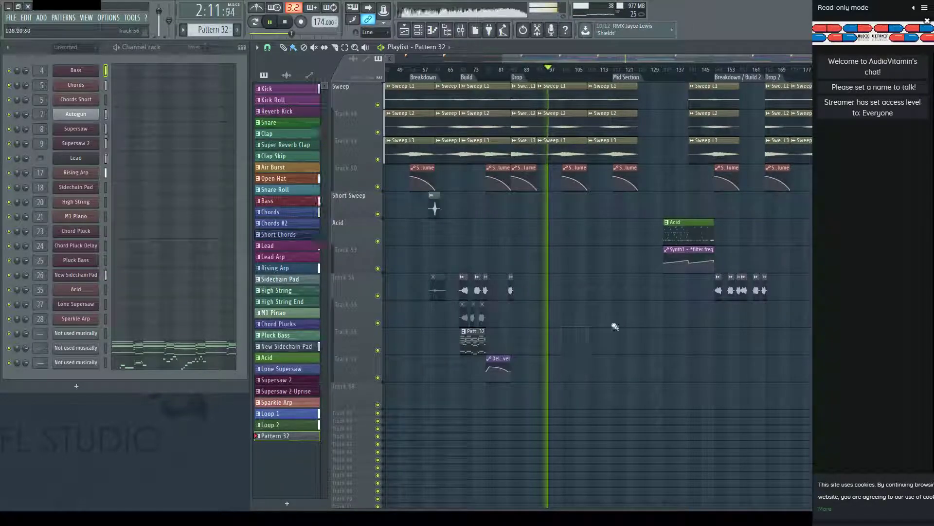
Shorten the Vocals? clip at bar 156 on the track above to end where the next vocal clip starts, and return it to its track.
scroll(752, 74, "up", 2)
scroll(752, 74, "up", 2)
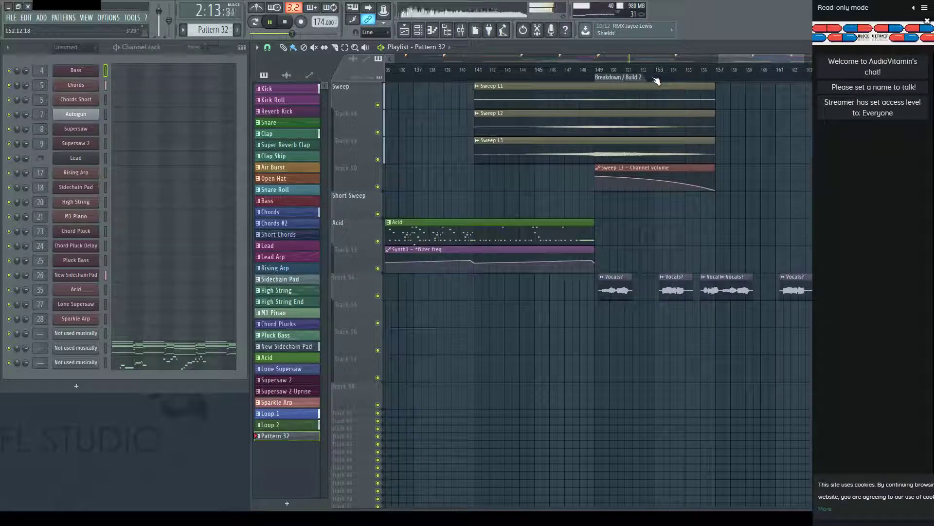
scroll(684, 79, "up", 2)
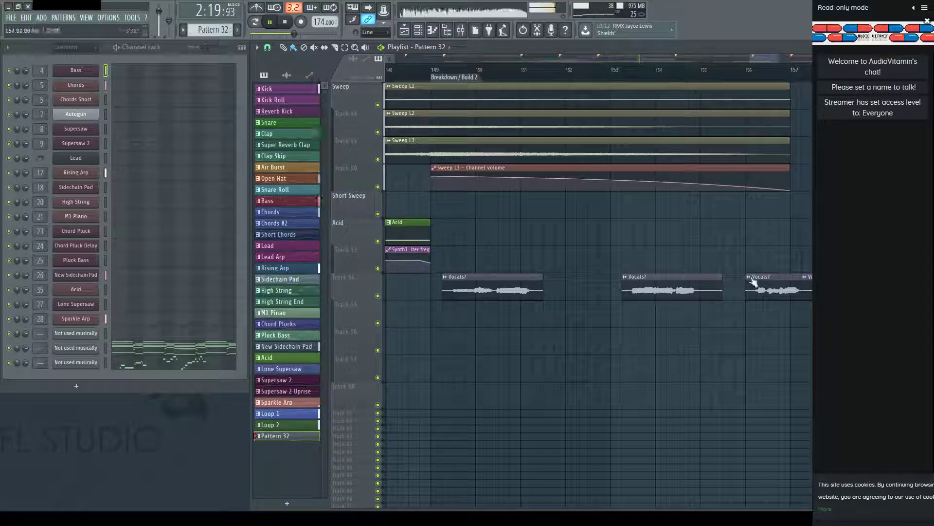
left_click_drag(772, 283, 769, 254)
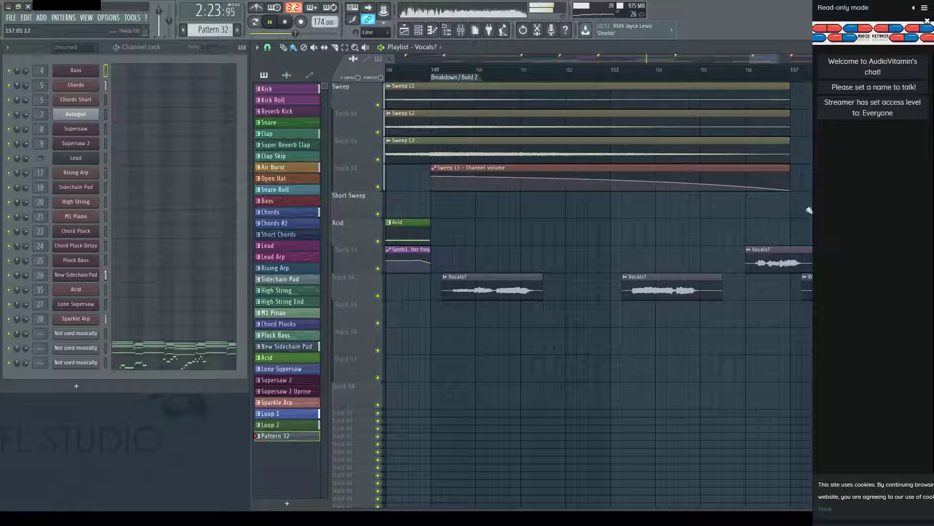
scroll(798, 234, "up", 5)
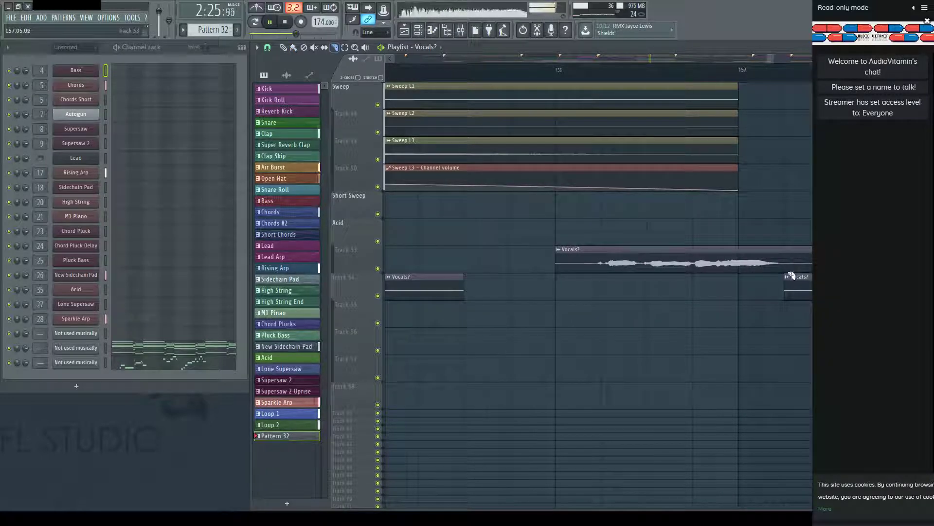
left_click_drag(597, 256, 598, 284)
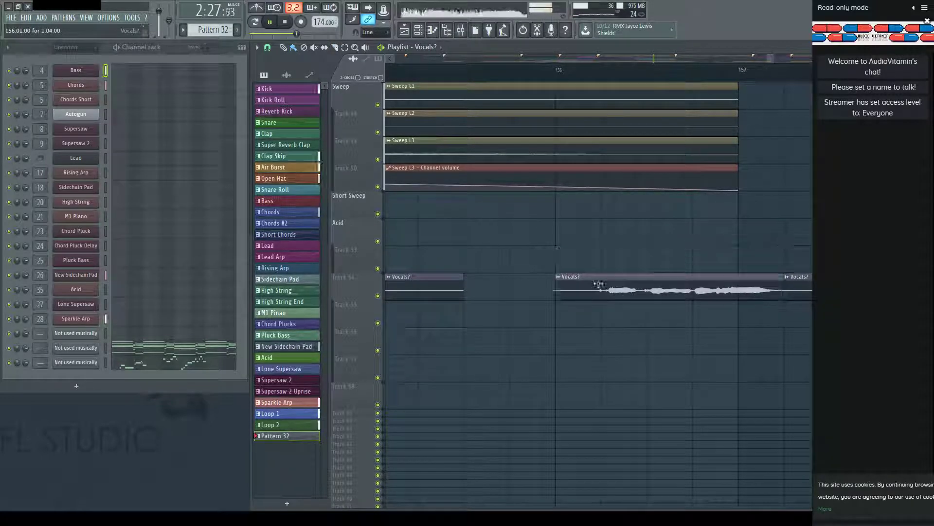
Examine the pad, chord, bass and drum tracks from the Mid Section to the Breakdown / Build 2 marker during playback.
scroll(710, 79, "down", 6)
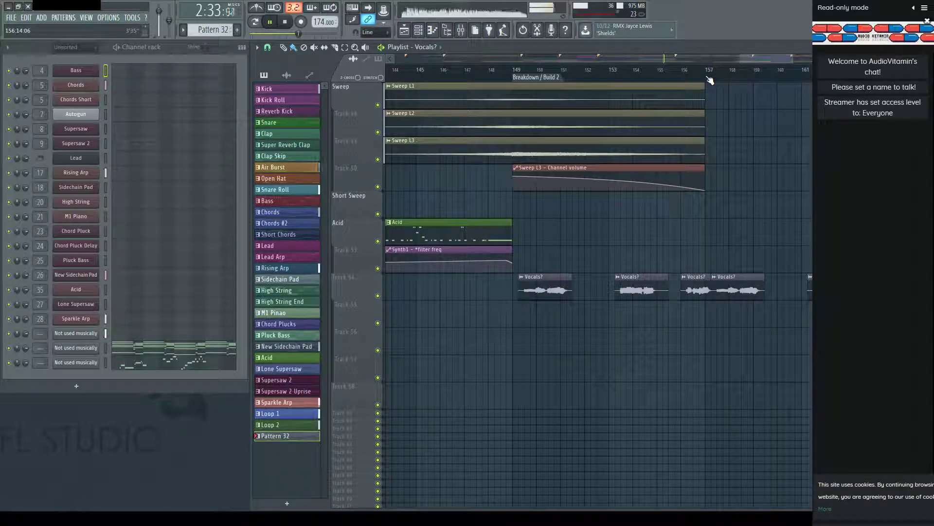
scroll(709, 78, "down", 8)
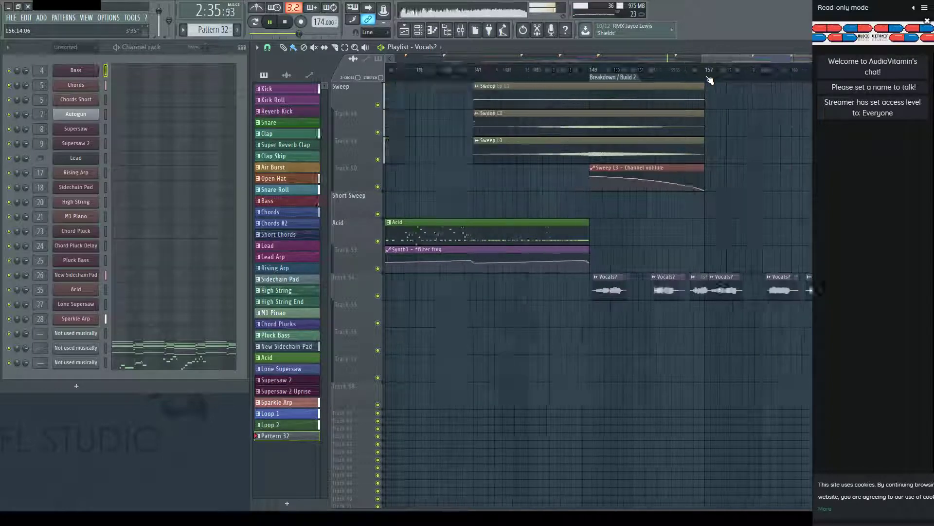
scroll(584, 165, "up", 4)
scroll(592, 176, "up", 6)
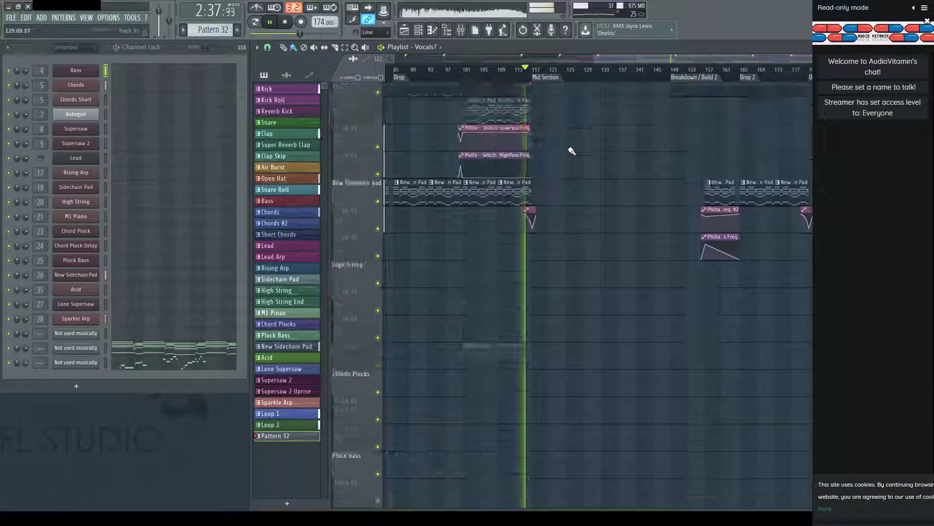
scroll(542, 70, "up", 4)
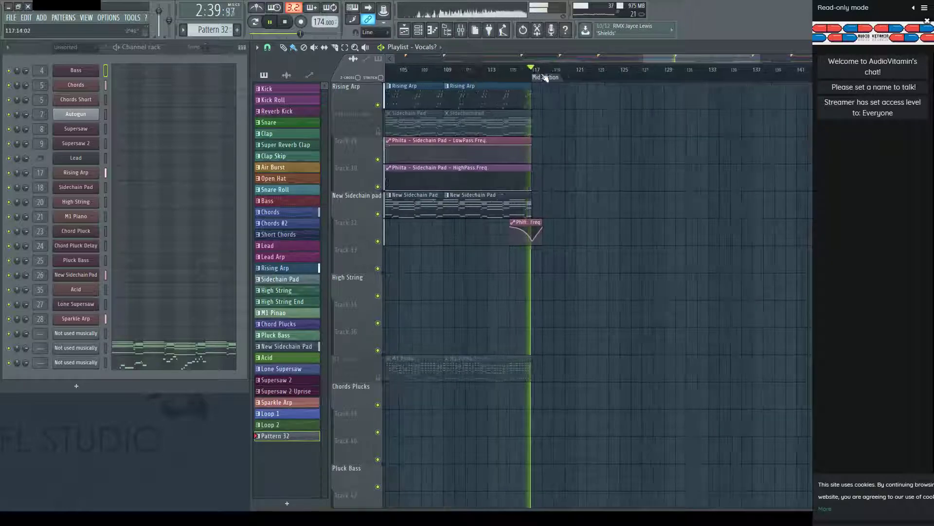
scroll(639, 220, "up", 4)
scroll(639, 220, "up", 15)
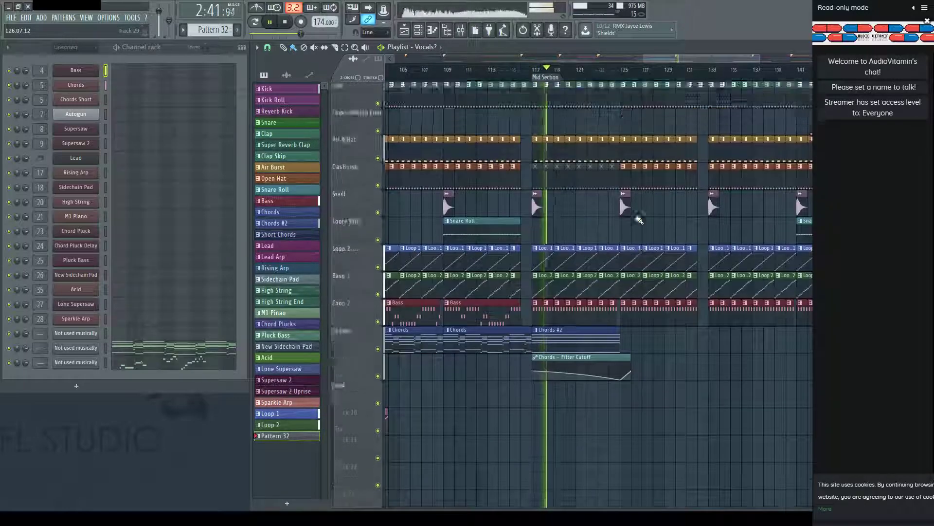
scroll(728, 60, "right", 4)
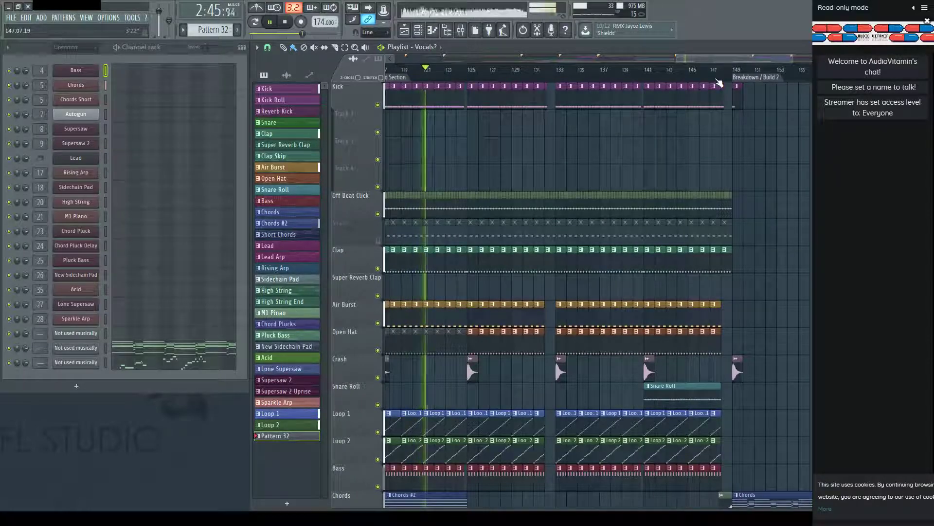
scroll(725, 73, "down", 2)
scroll(755, 60, "right", 1)
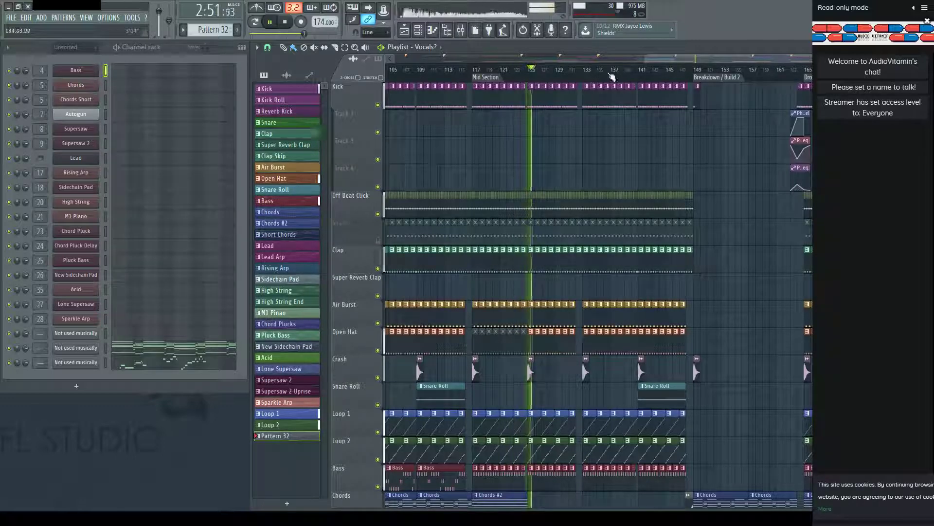
scroll(652, 80, "up", 3)
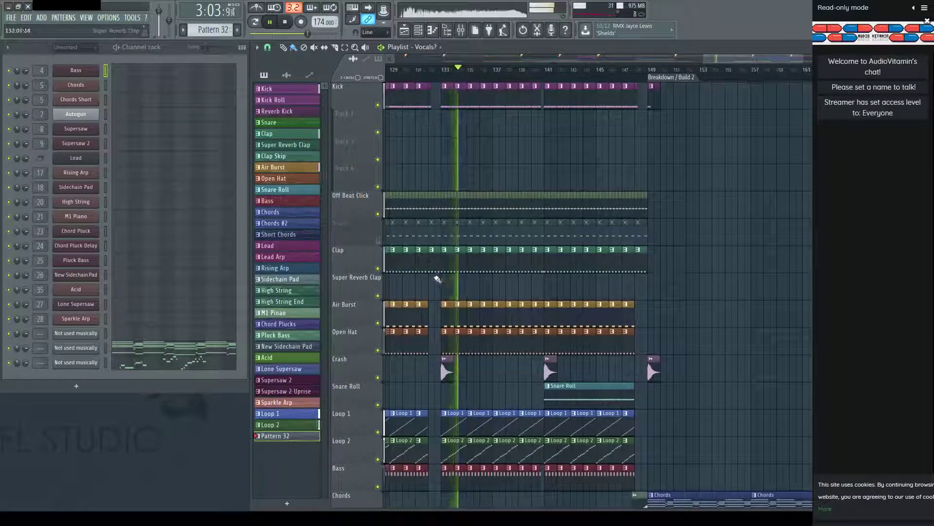
Examine the drum, loop, chord, sweep, acid and vocal tracks through the Breakdown / Build 2 section during playback.
scroll(436, 270, "down", 5)
scroll(433, 263, "down", 10)
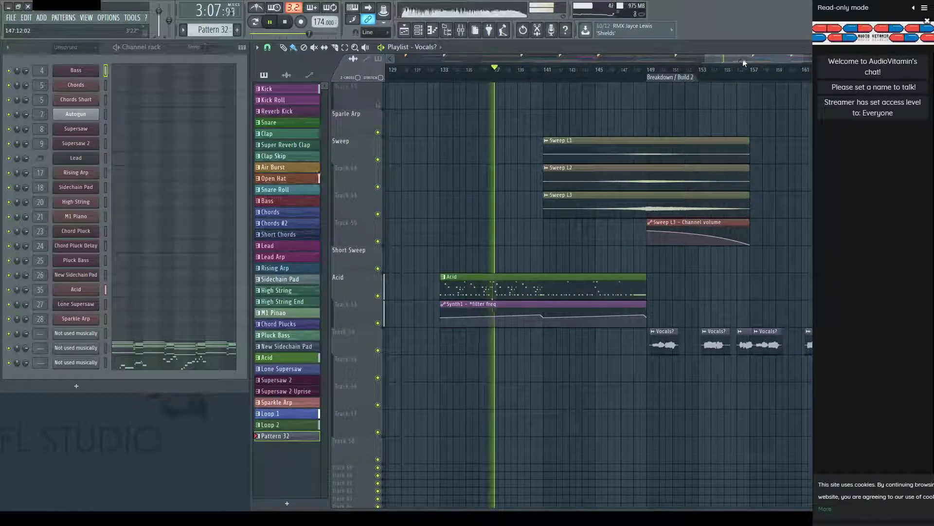
scroll(752, 78, "right", 4)
scroll(752, 78, "down", 1)
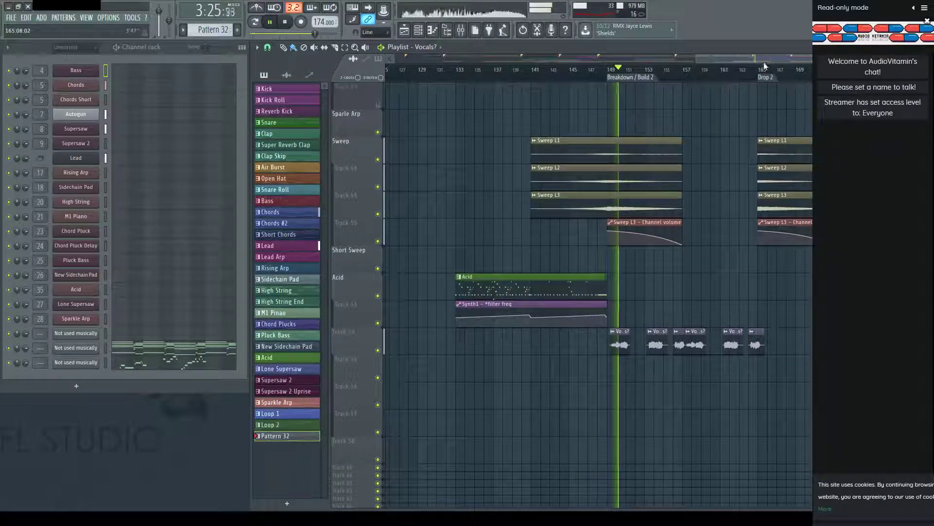
left_click_drag(770, 58, 796, 58)
scroll(762, 299, "up", 1)
scroll(762, 299, "down", 10)
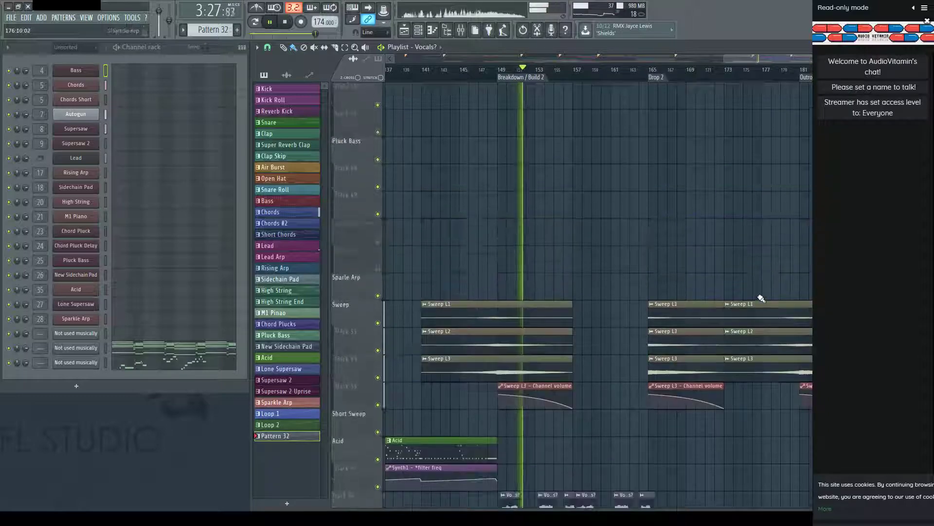
scroll(763, 294, "up", 8)
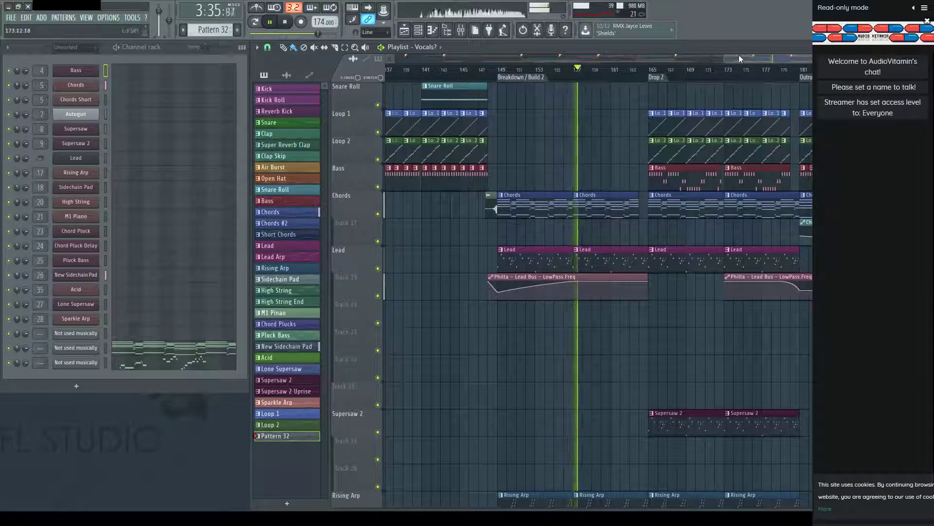
Examine the synth, pad, bass and drum tracks from Drop 2 through the Outro during playback.
left_click_drag(739, 55, 761, 55)
scroll(778, 349, "down", 8)
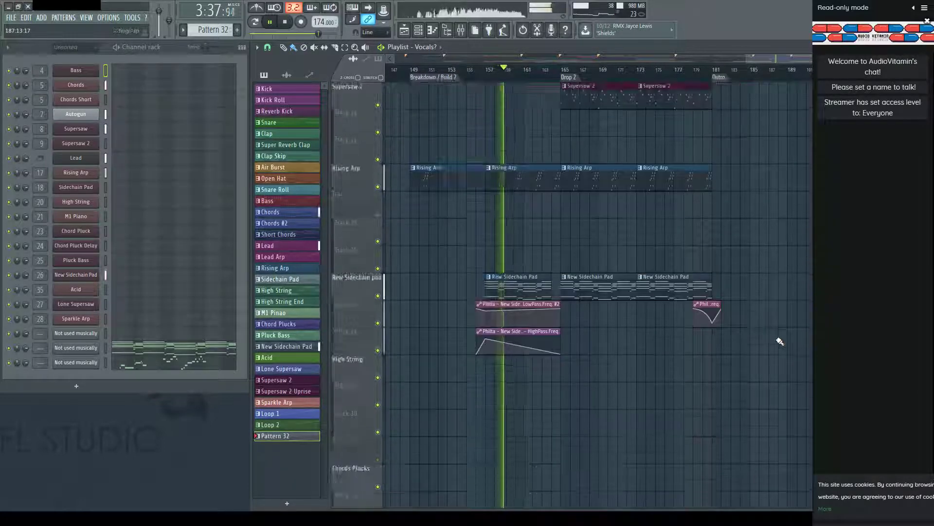
scroll(779, 341, "down", 6)
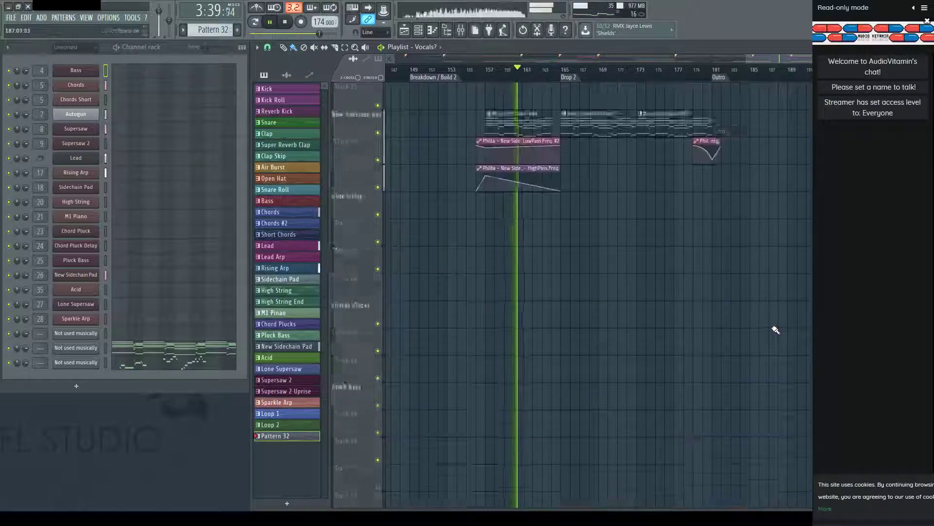
scroll(776, 330, "up", 10)
scroll(774, 325, "up", 15)
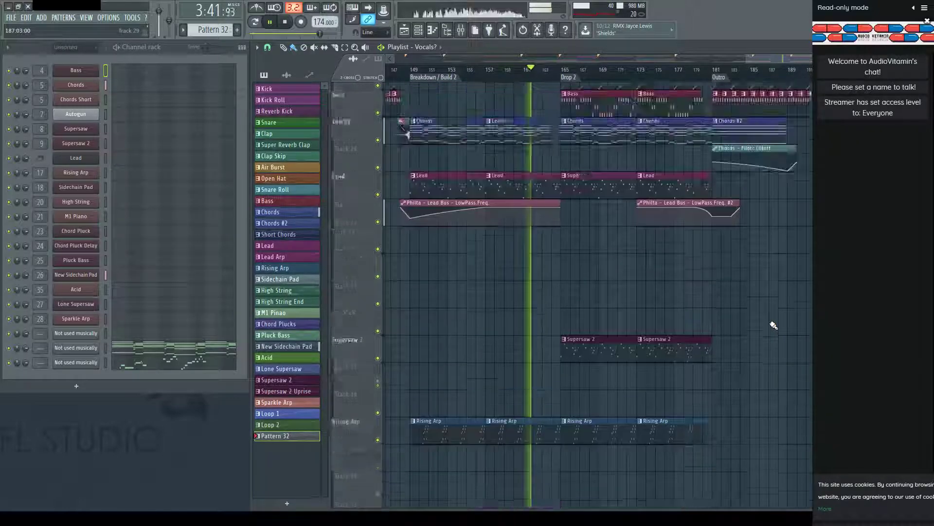
scroll(774, 325, "up", 2)
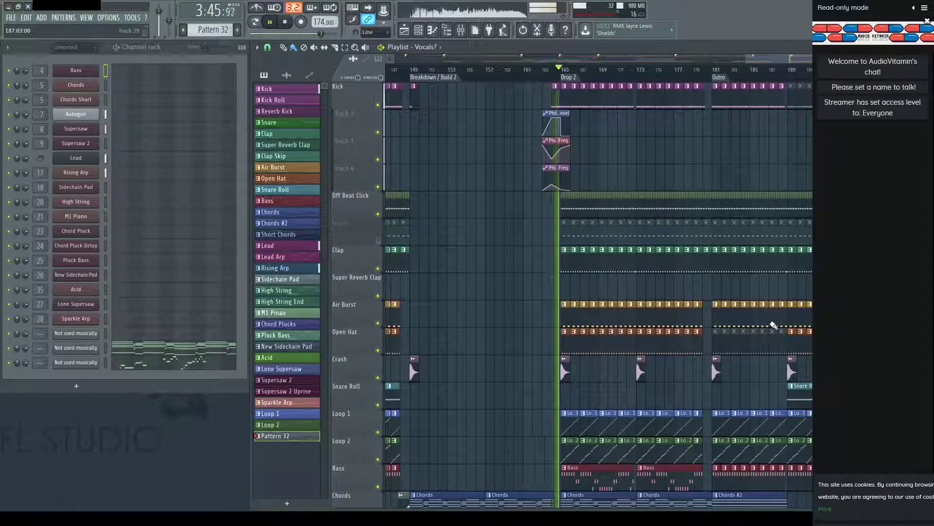
scroll(461, 97, "right", 3)
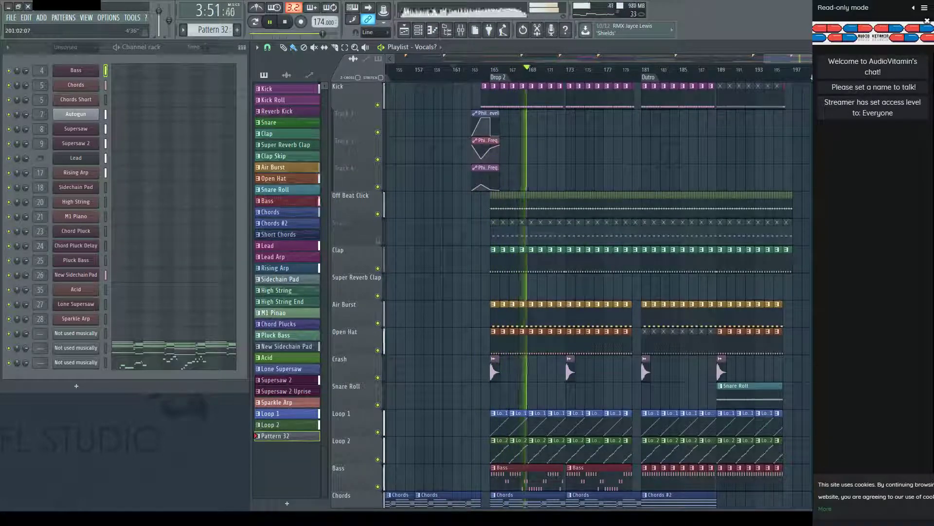
Place a copy of the Acid clip at bar 125 on the Short Sweep track and clone it into a separate pattern for editing.
scroll(726, 74, "left", 10)
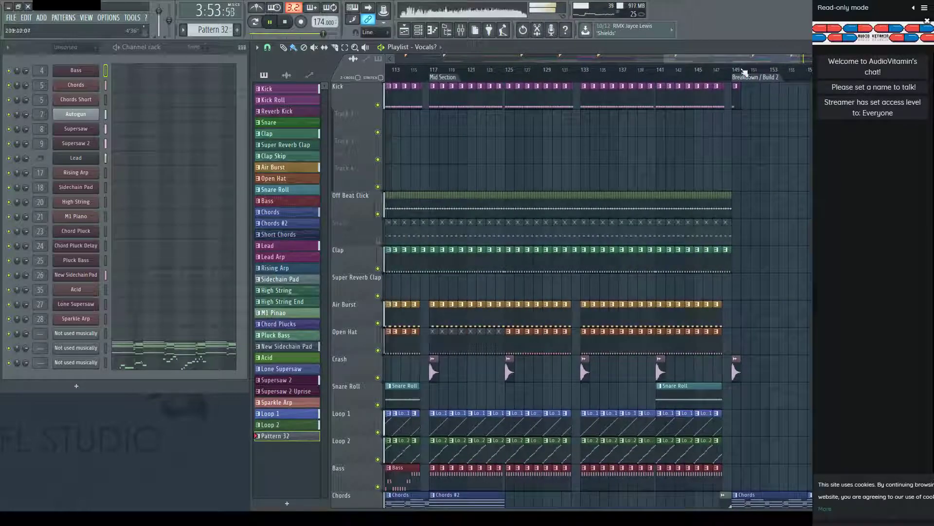
scroll(571, 182, "down", 8)
scroll(571, 182, "up", 5)
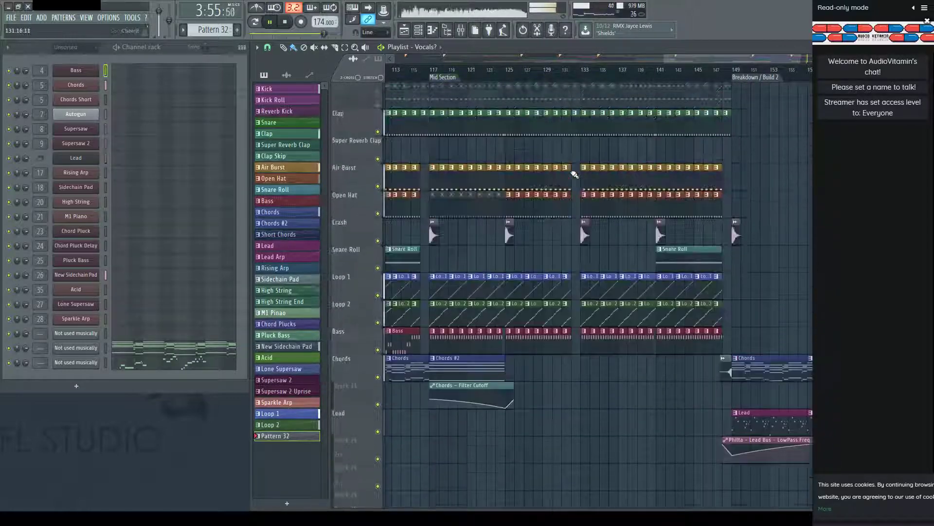
scroll(573, 178, "down", 12)
scroll(574, 175, "down", 15)
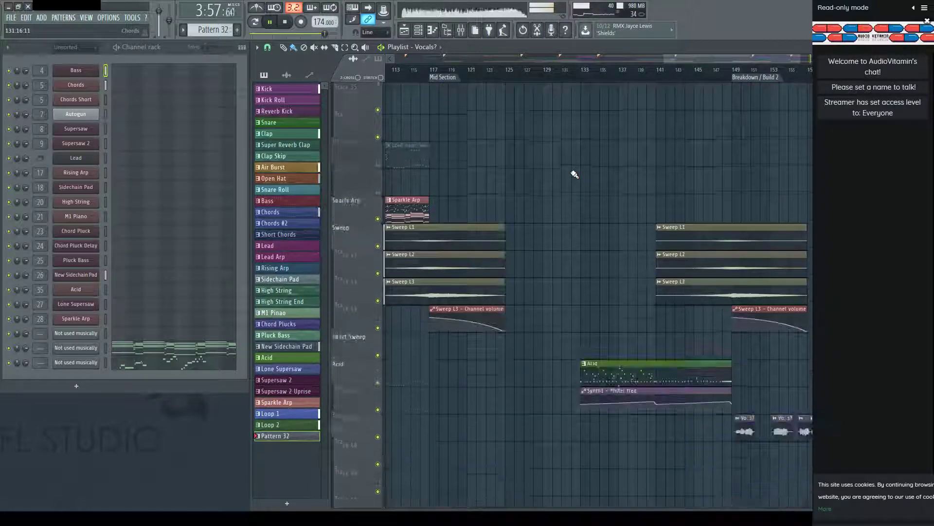
scroll(584, 66, "up", 2)
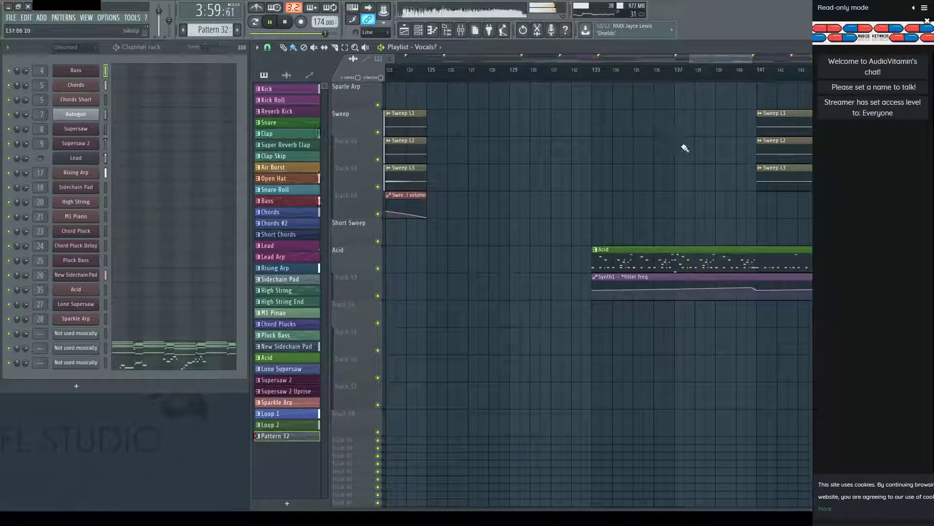
left_click(603, 255)
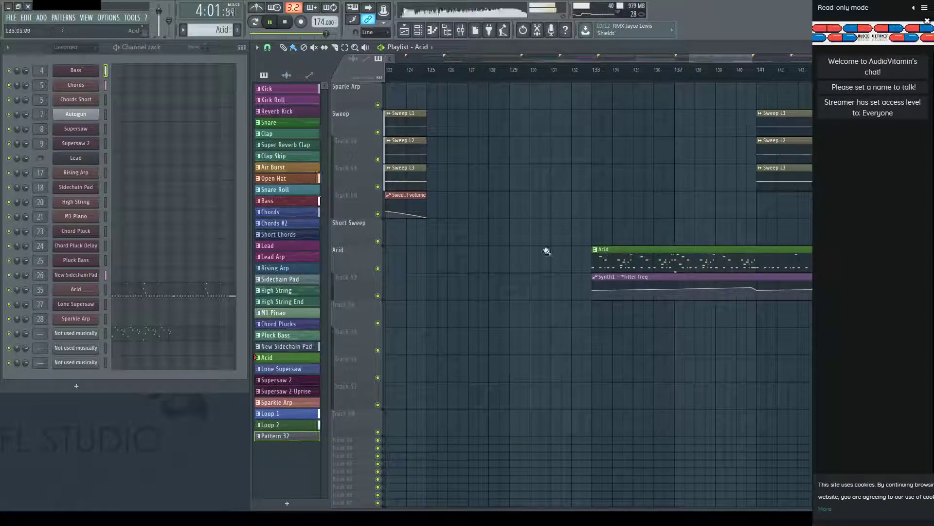
left_click(441, 238)
left_click(548, 208)
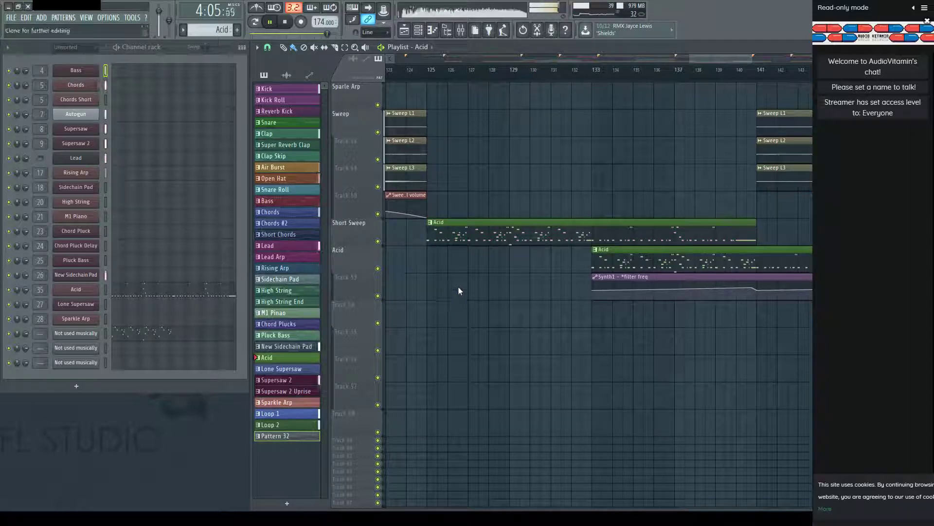
key("ctrl+shift+c")
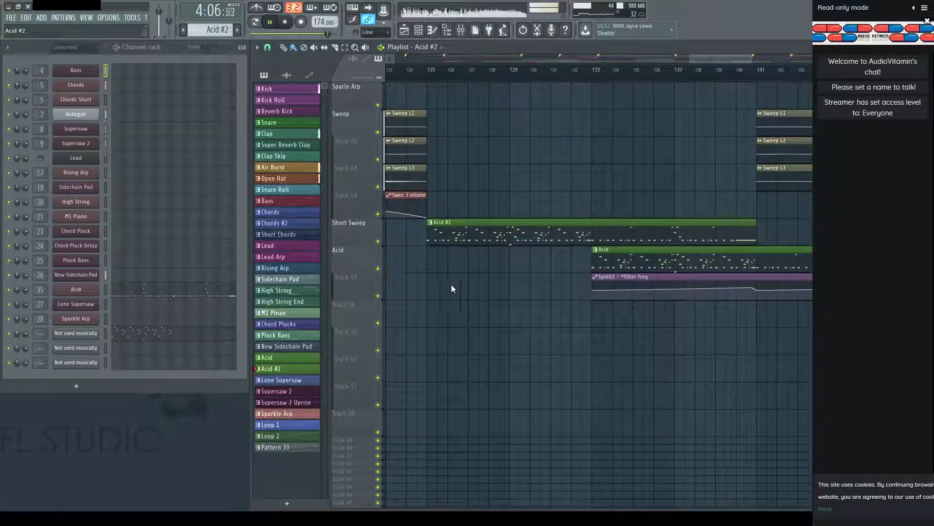
Delete all the notes of the first Not used musically channel from the Acid #2 pattern.
left_click(142, 337)
scroll(625, 194, "down", 4)
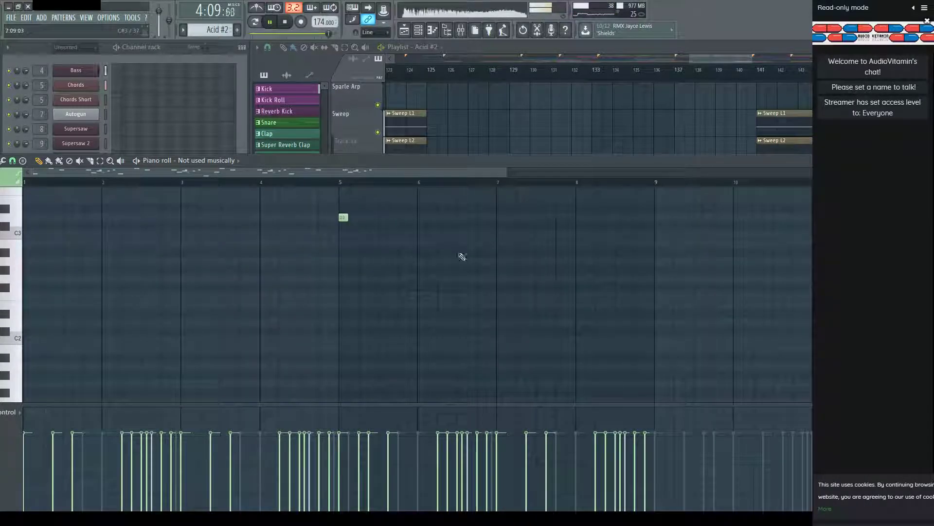
scroll(461, 257, "up", 5)
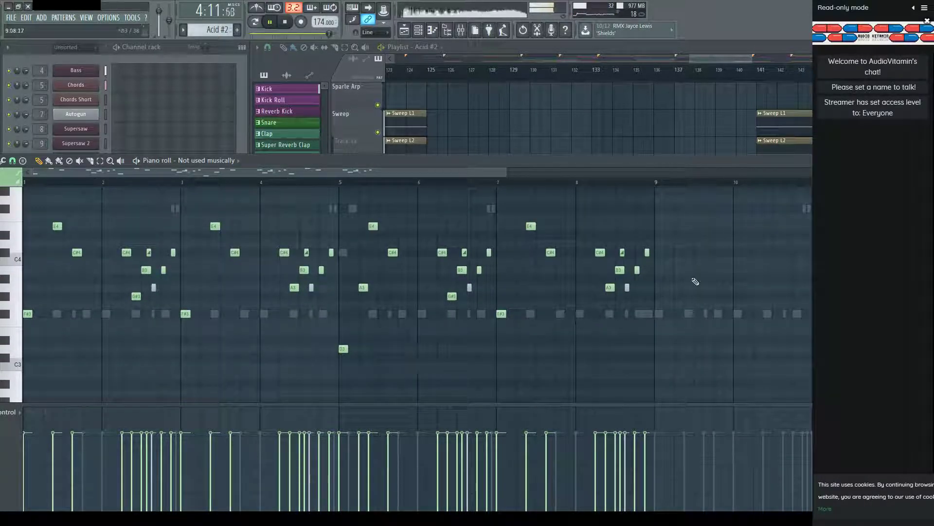
key("ctrl+a")
key("Delete")
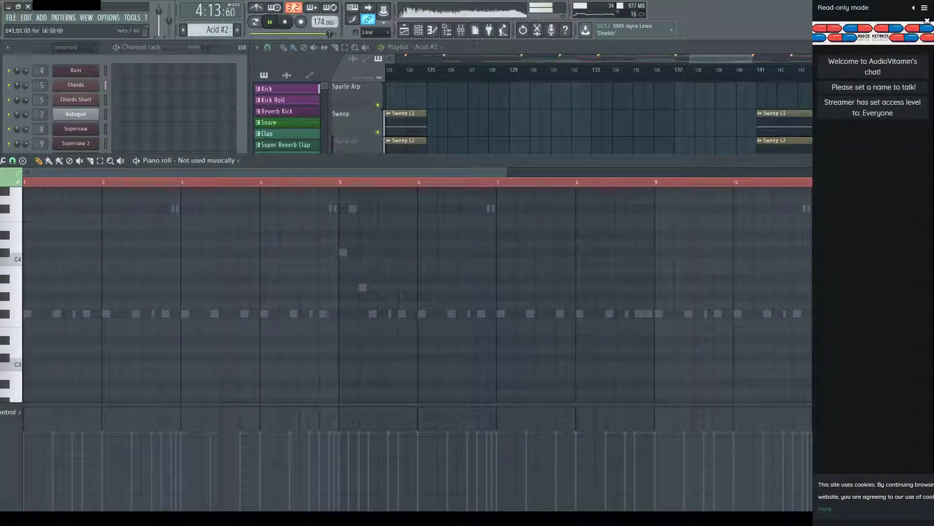
Delete all Acid channel notes except the first F#3, move it to the last beat of bar 2 and stretch it to about one beat.
key("F7")
left_click(195, 296)
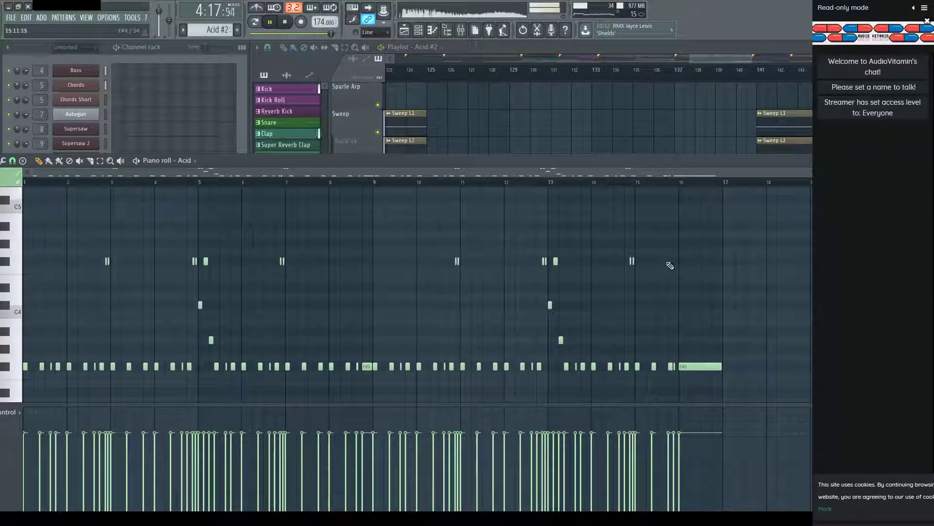
left_click_drag(784, 231, 44, 384)
scroll(313, 390, "up", 3)
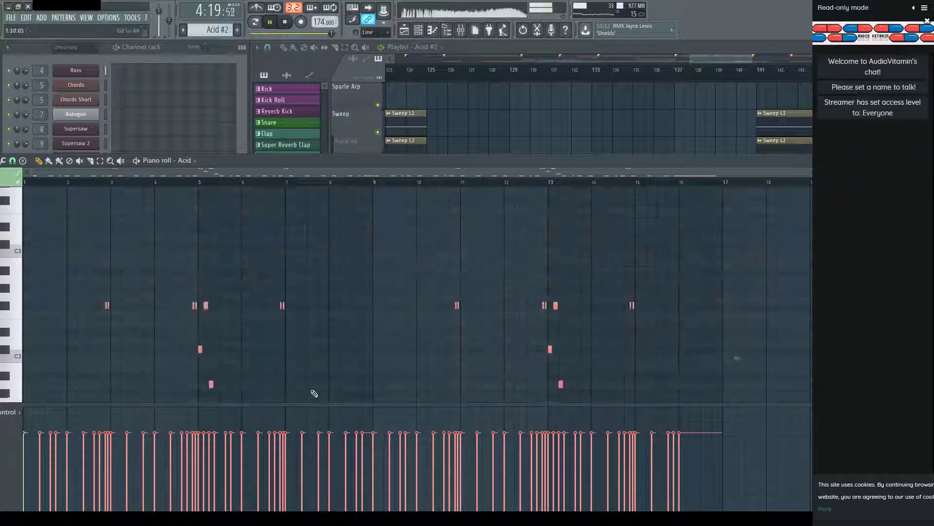
key("Delete")
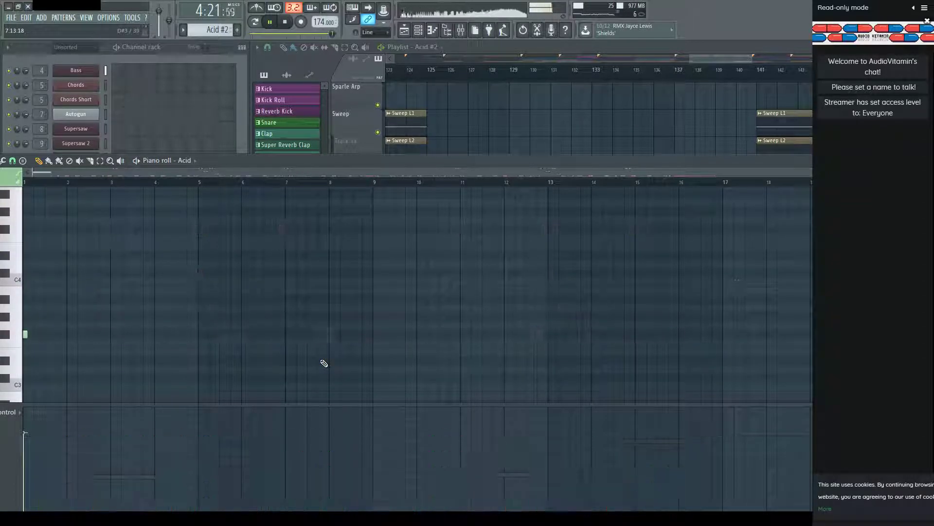
scroll(34, 192, "up", 2)
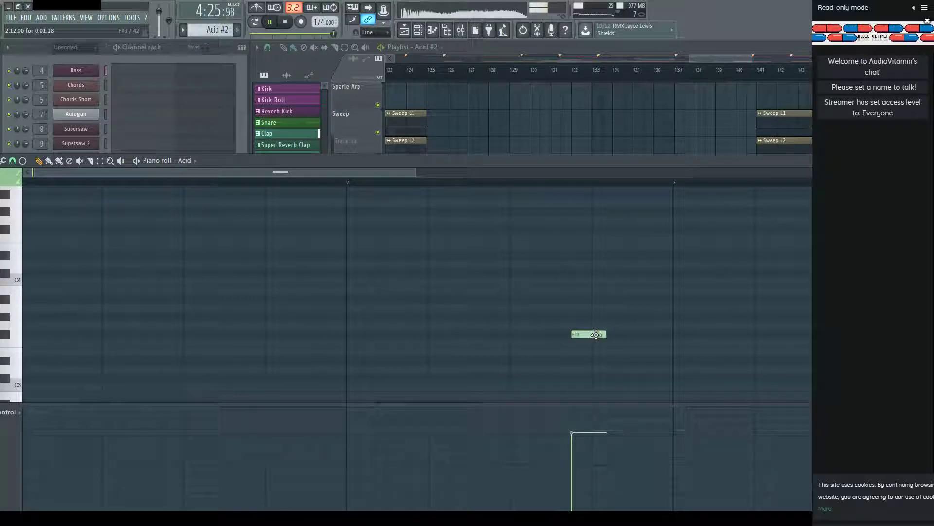
left_click_drag(597, 335, 73, 341)
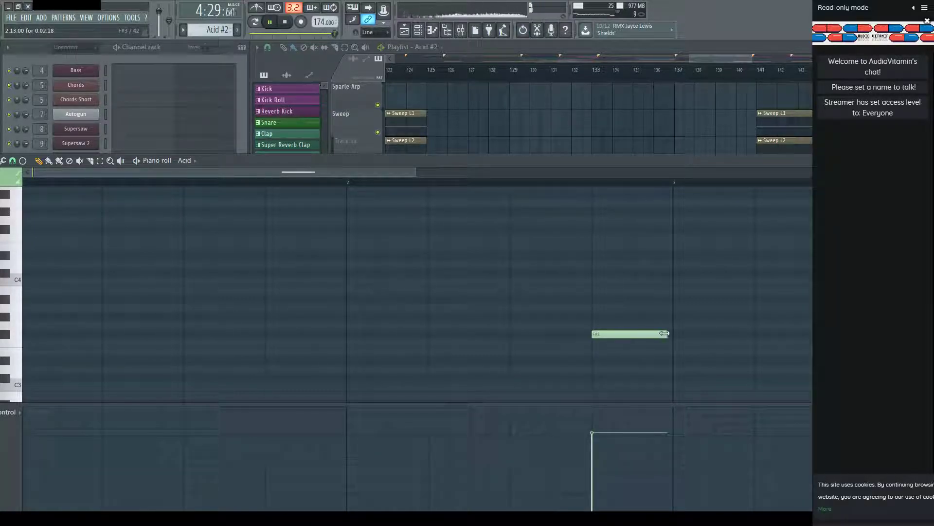
Place the Acid #2 clip on the Acid track ending at bar 133, and clone the Synth1 filter automation onto the track below.
key("F7")
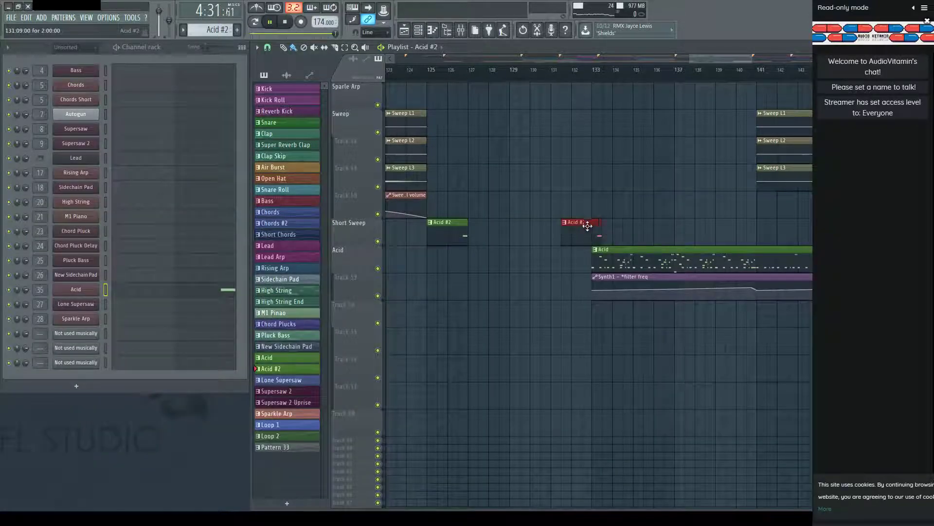
left_click_drag(582, 228, 522, 314)
mouse_move(752, 58)
left_mouse_down()
mouse_move(798, 58)
mouse_move(742, 58)
left_mouse_up()
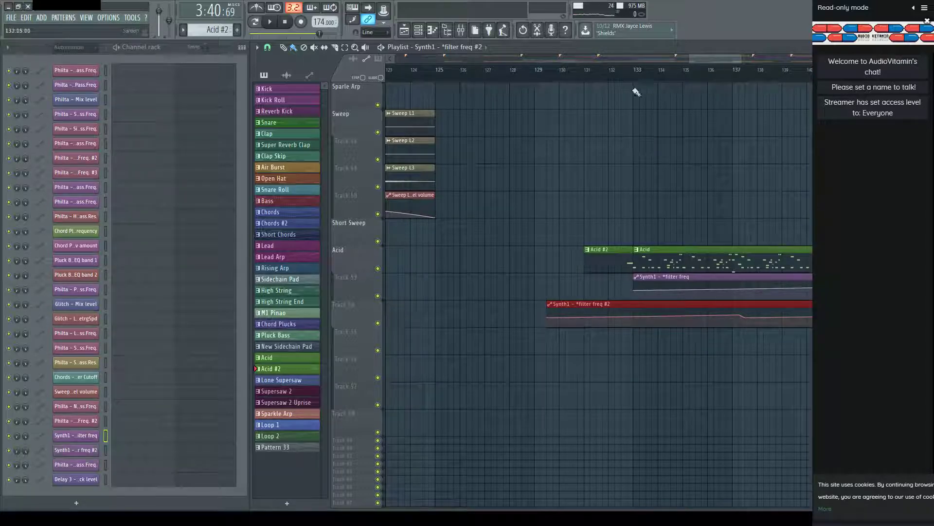
Start the cloned filter automation at bar 132 and strip its points down to a short falling curve before bar 133.
scroll(642, 81, "down", 5)
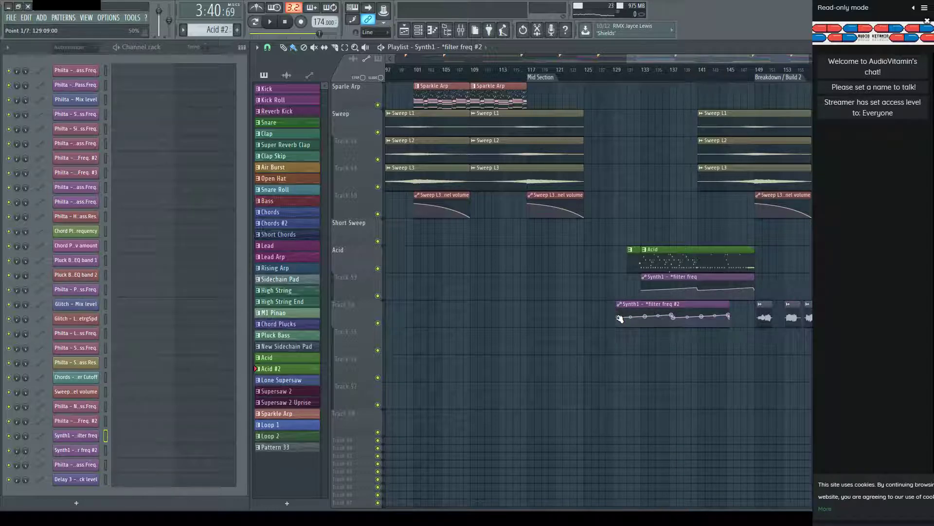
scroll(655, 122, "up", 5)
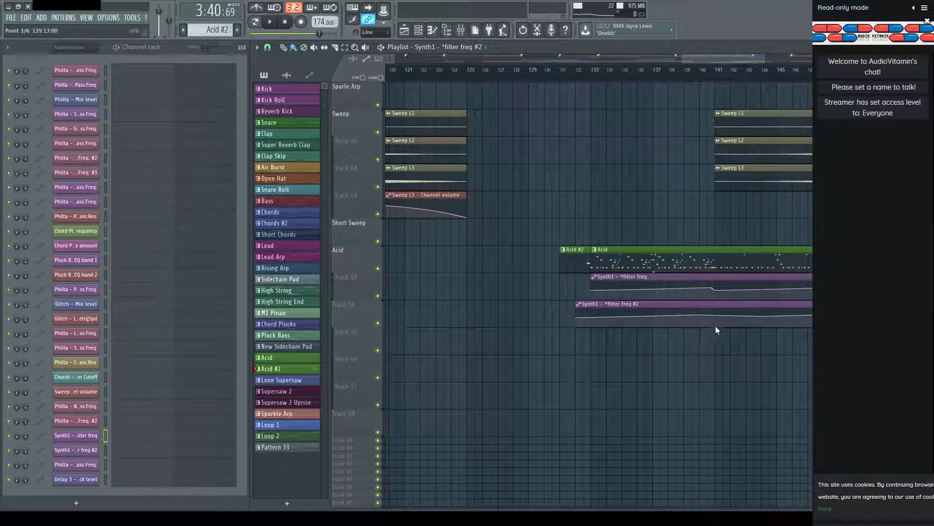
left_click_drag(761, 317, 822, 325)
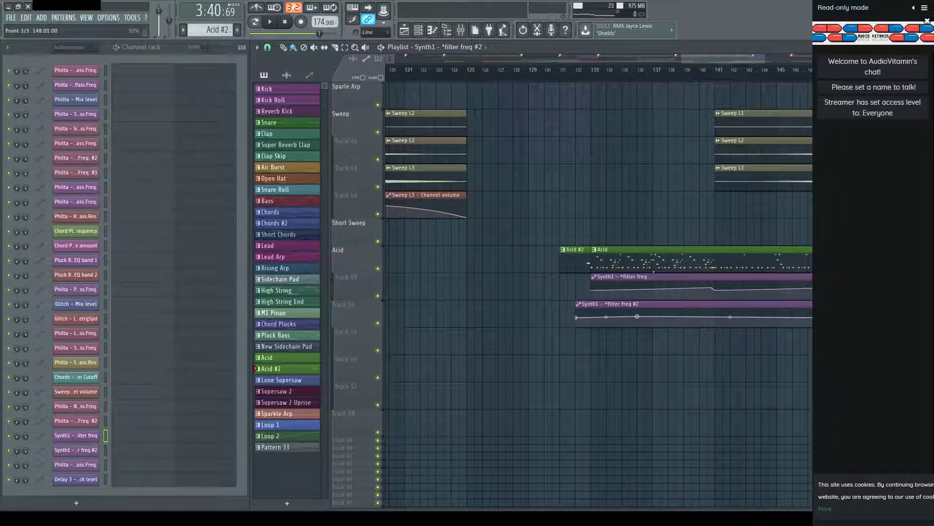
left_click_drag(823, 317, 648, 320)
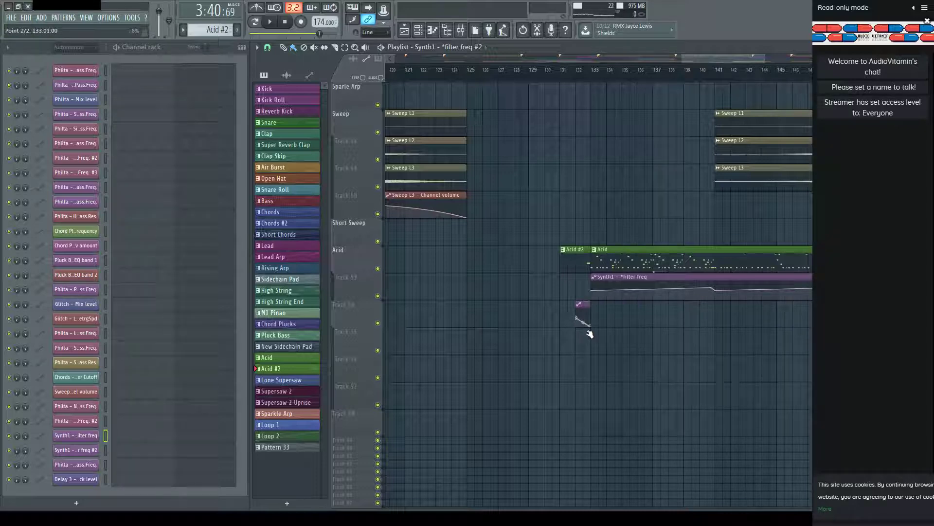
scroll(588, 88, "up", 5)
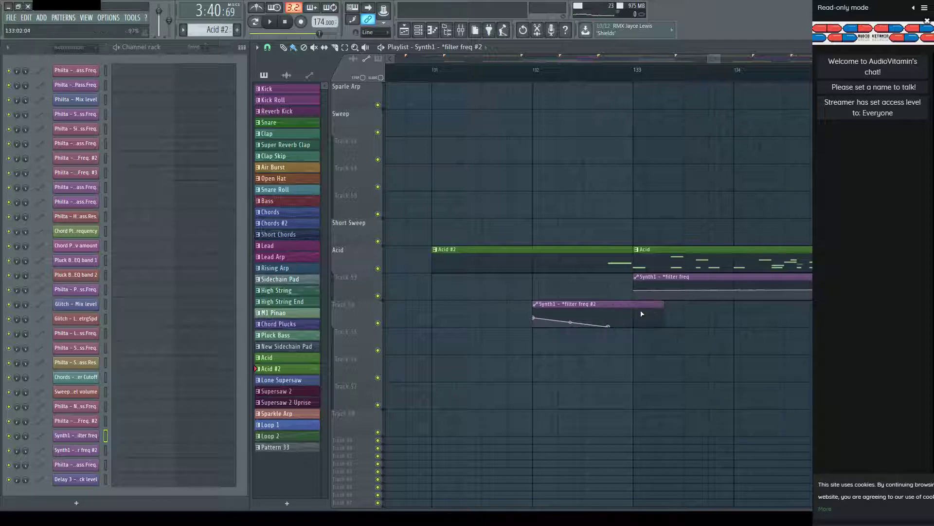
Move the Acid #2 note one bar earlier and have the one-bar clip start at bar 132 on the Acid track.
double_click(524, 259)
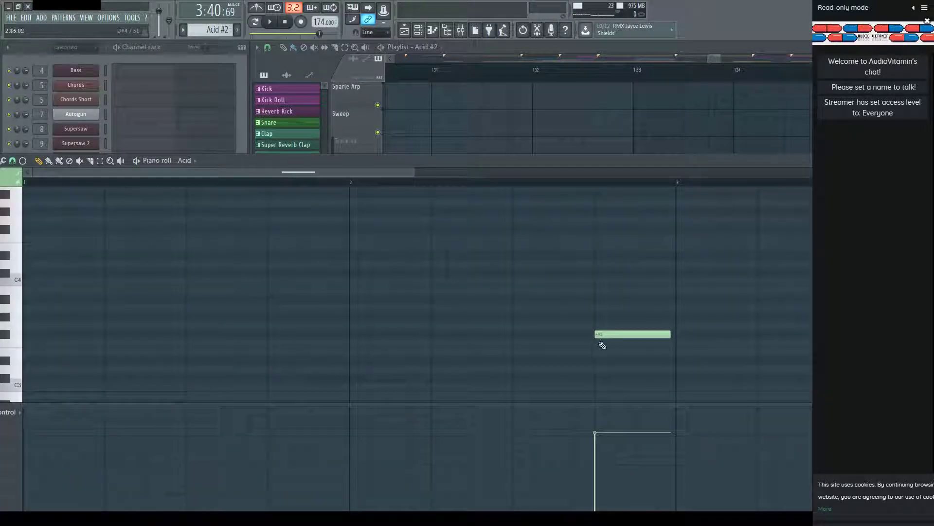
left_click_drag(600, 337, 283, 335)
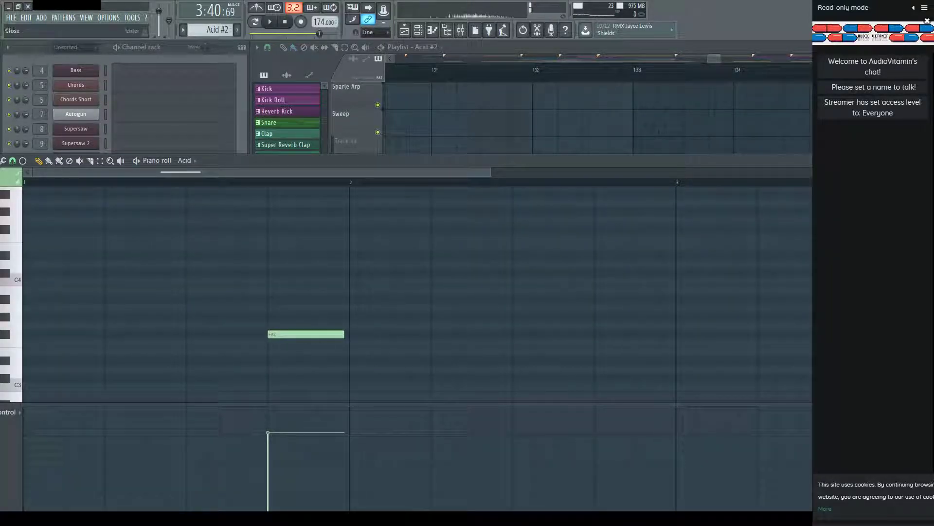
key("F7")
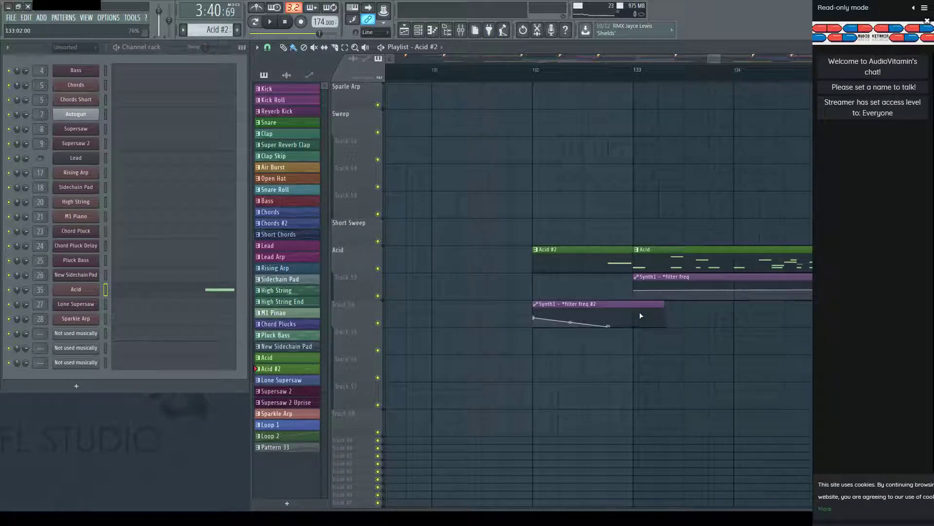
Add an end point at bar 133 to the cloned filter automation so its curve rises again and the clip ends there.
right_click(638, 311)
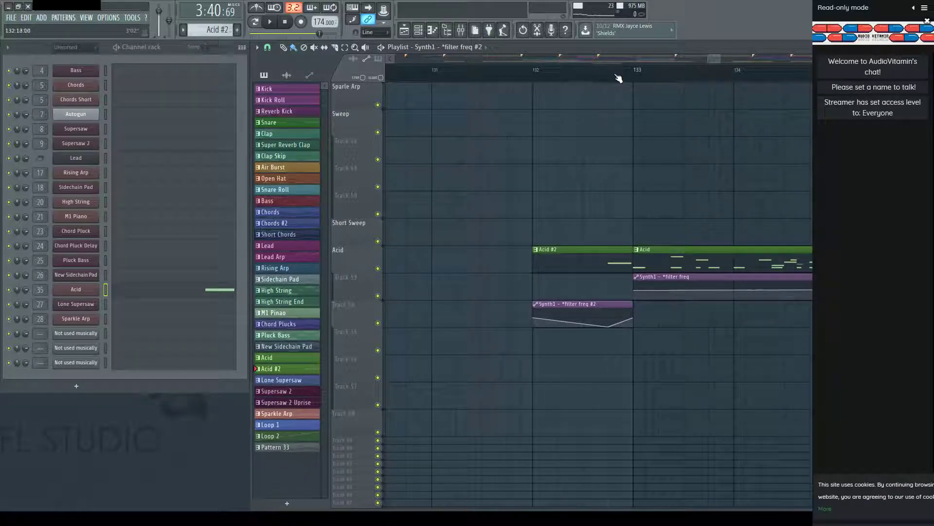
Move the short lead-in filter automation up beside the original under Acid, solo both tracks, and audition the lead-in from around bar 132.
right_click(378, 269)
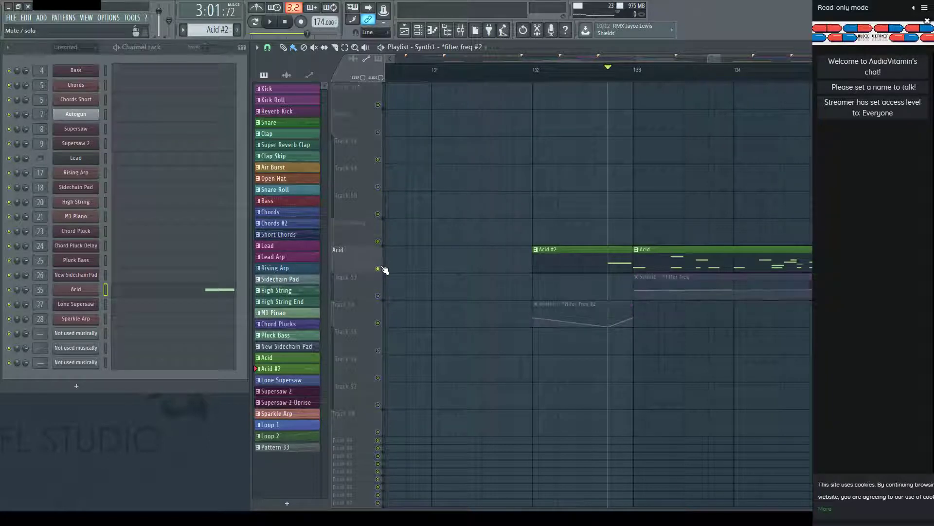
left_click(377, 295)
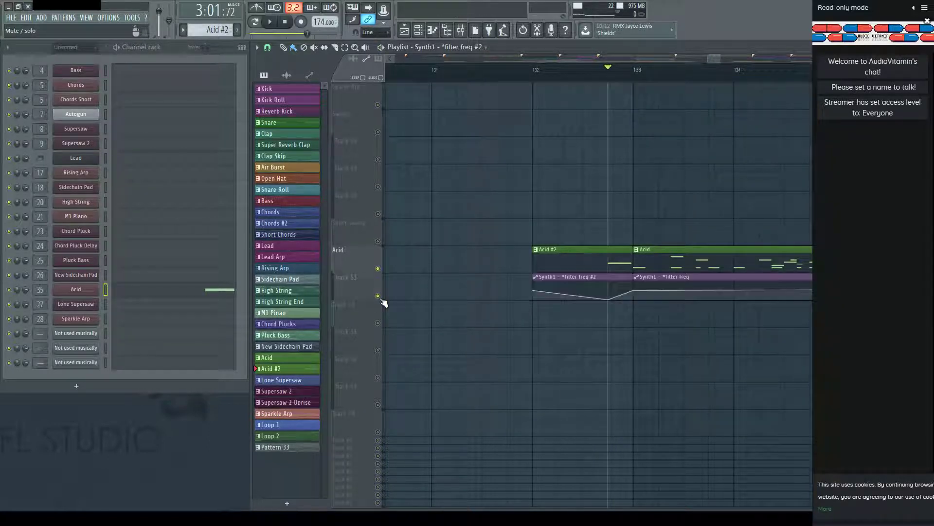
key("space")
key("space")
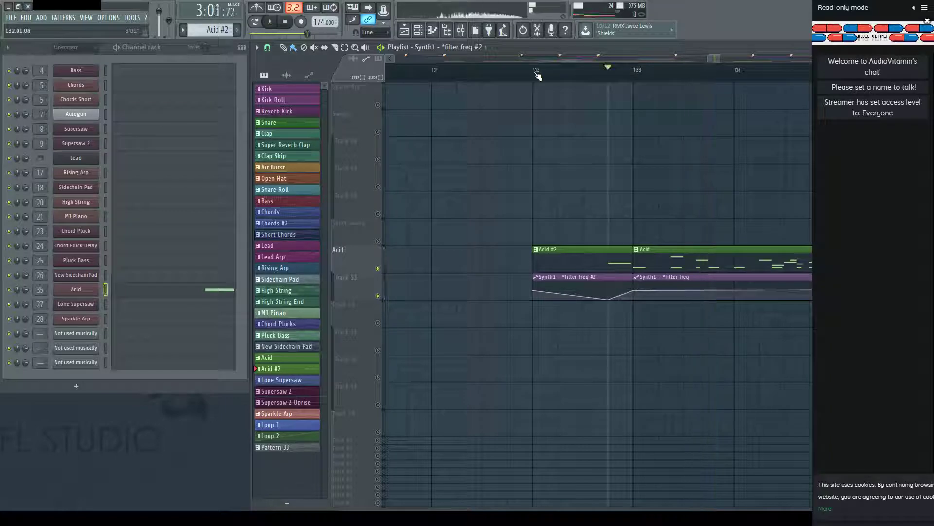
key("space")
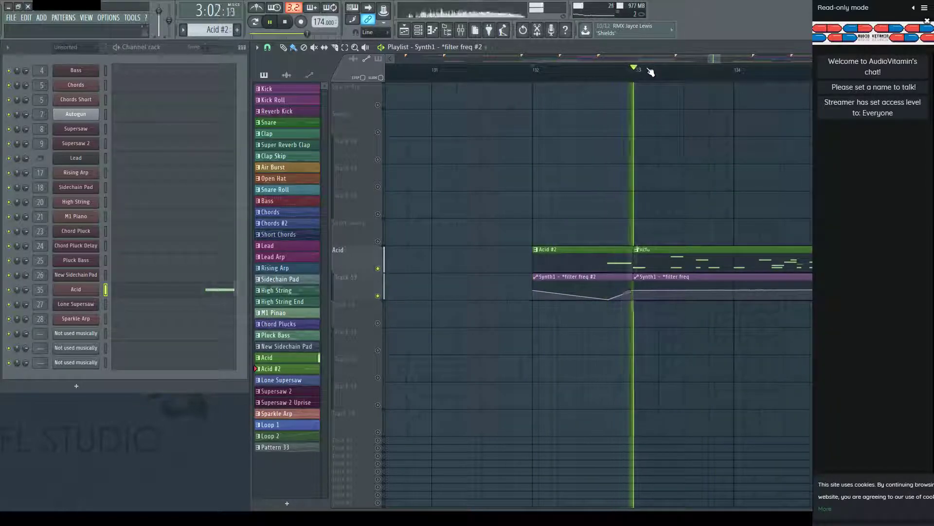
scroll(650, 72, "down", 2)
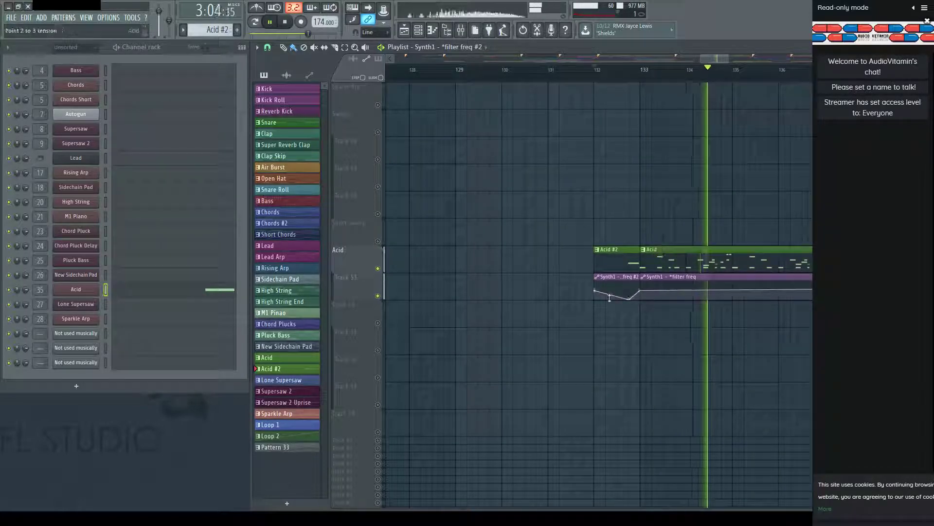
key("space")
Unsolo the acid tracks and audition the lead-in within the full mix, starting from bar 131 and again from about bar 129.
right_click(378, 269)
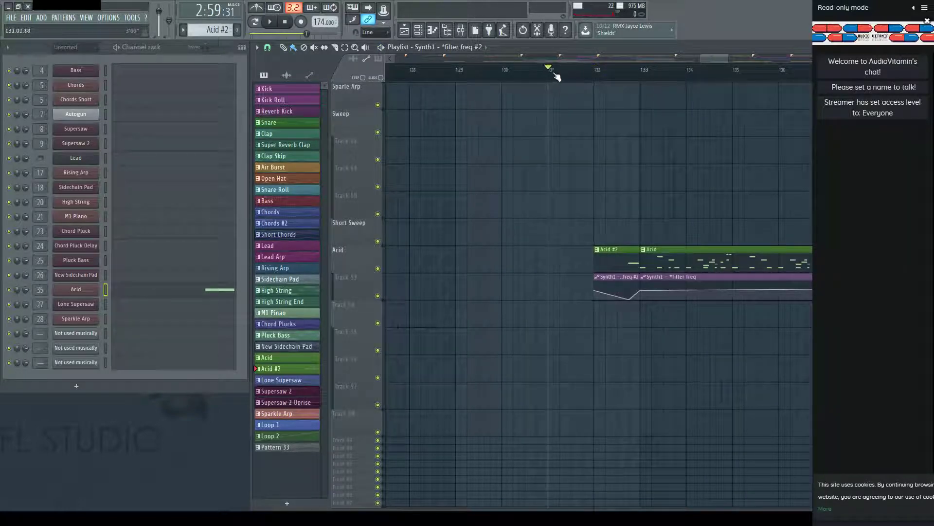
key("space")
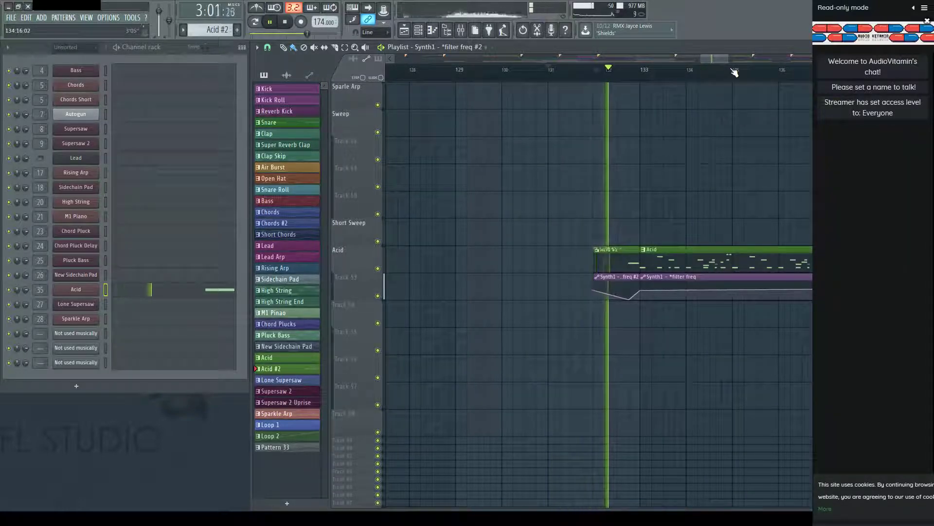
left_click_drag(729, 59, 808, 60)
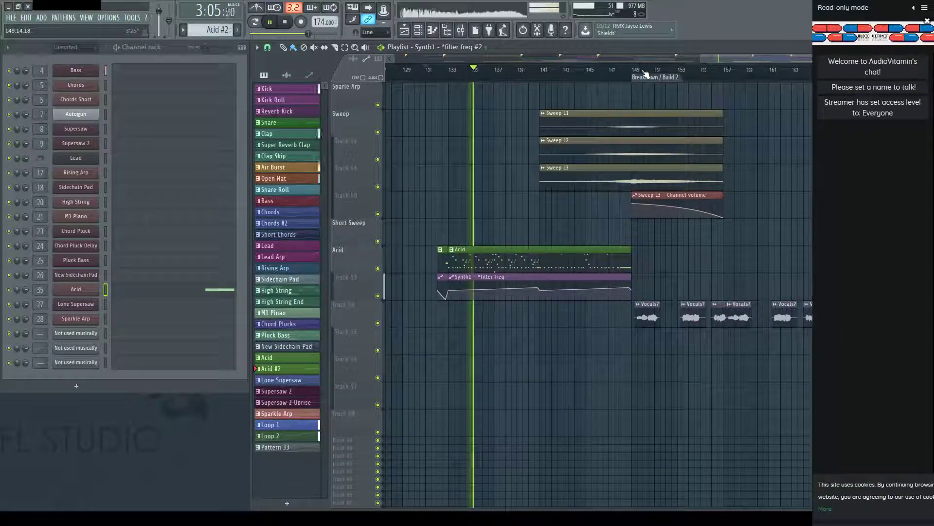
scroll(645, 73, "down", 3)
key("space")
left_click(494, 73)
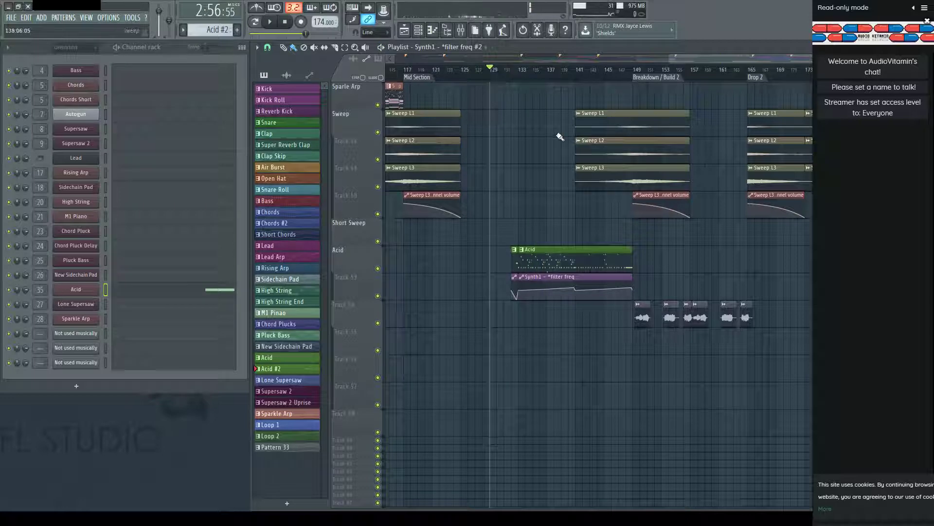
key("space")
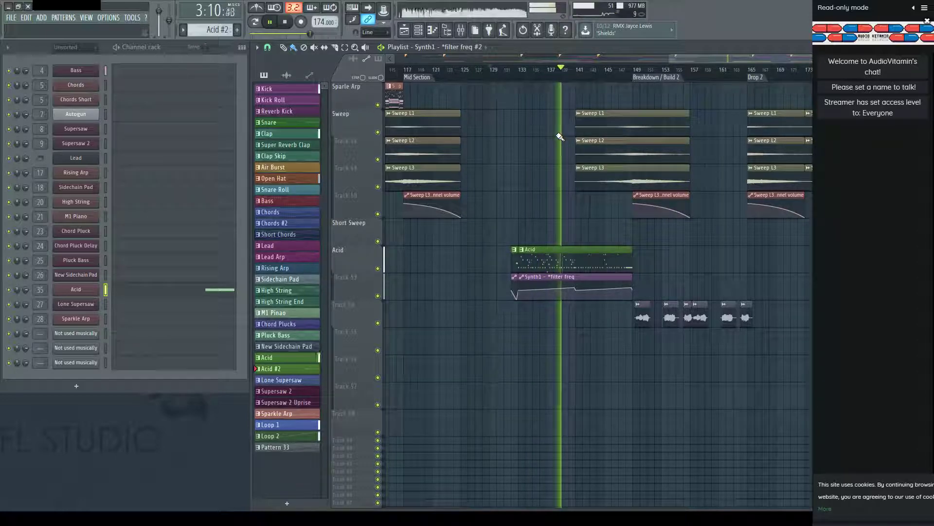
Play through Breakdown / Build 2 into Drop 2 and examine the clips on the drum, chord, lead and pad tracks.
scroll(652, 72, "up", 2)
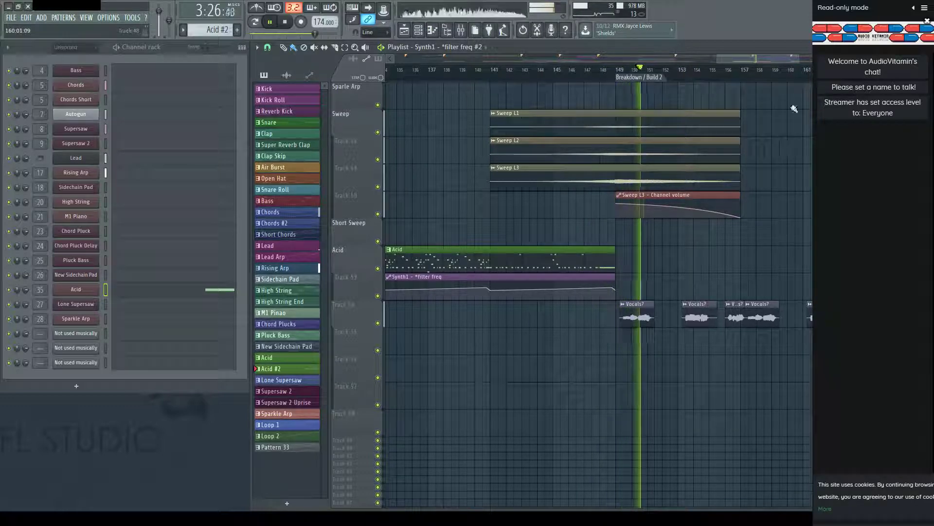
scroll(794, 109, "down", 3, "ctrl")
scroll(717, 307, "up", 5)
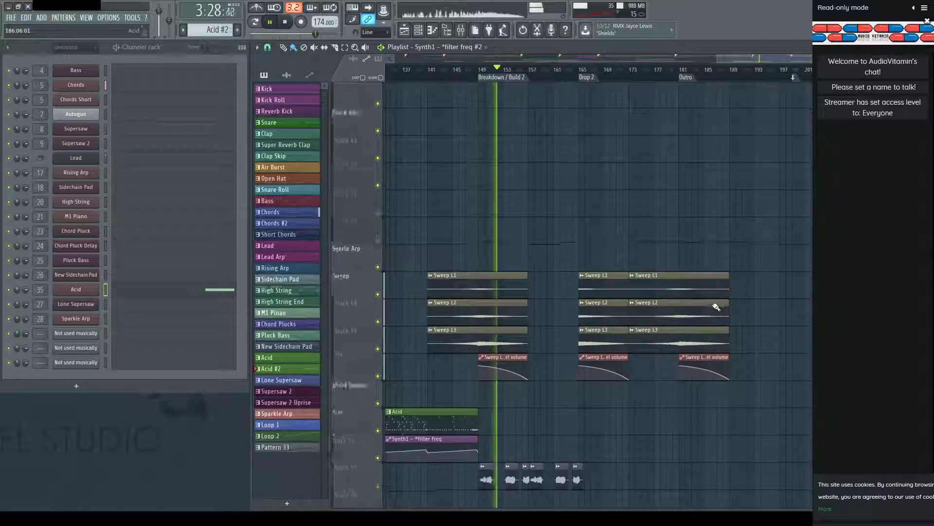
scroll(716, 306, "up", 8)
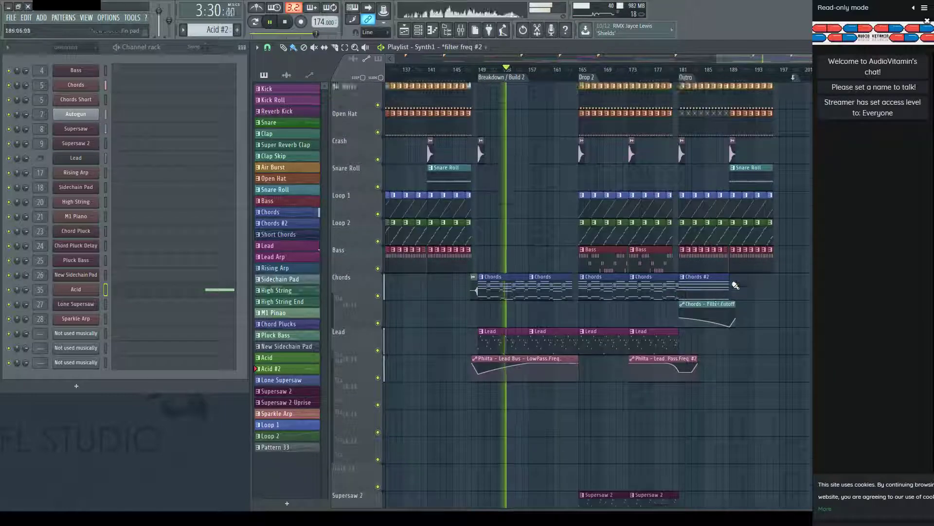
scroll(736, 286, "up", 5)
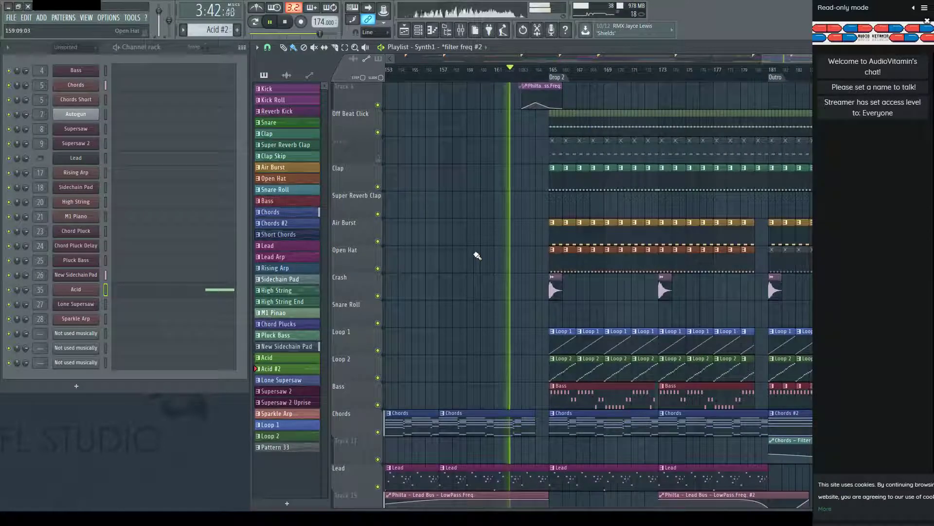
scroll(522, 255, "down", 2)
scroll(523, 255, "up", 2, "ctrl")
scroll(522, 255, "down", 1)
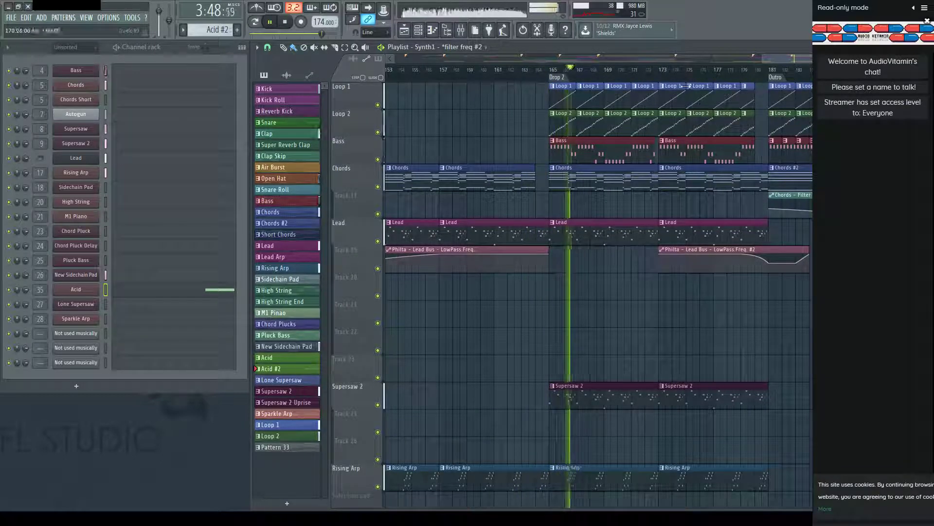
scroll(740, 77, "down", 3)
scroll(476, 236, "down", 8)
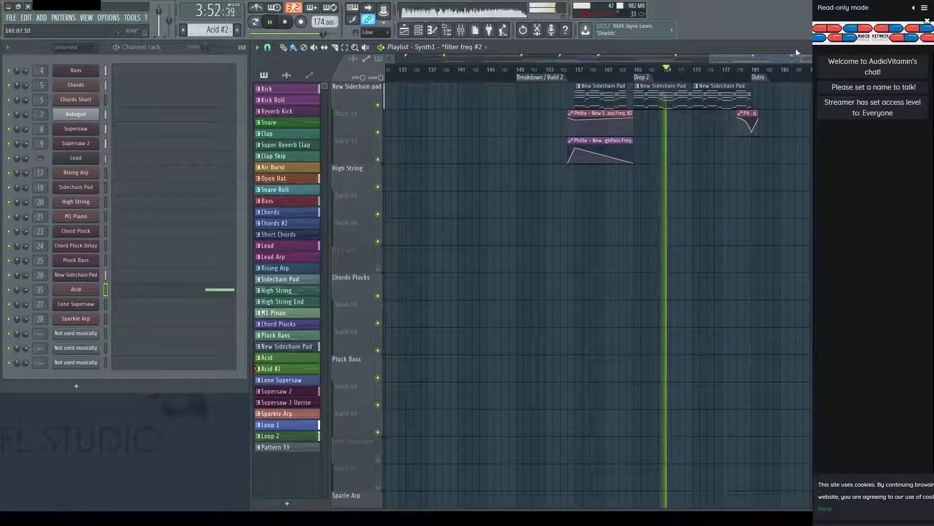
Extend the Delay 3 vocals feedback automation to bar 85, place a copy reaching bar 93, and play the passage into the drop.
left_click_drag(787, 57, 568, 74)
scroll(535, 164, "right", 6)
scroll(535, 164, "down", 15)
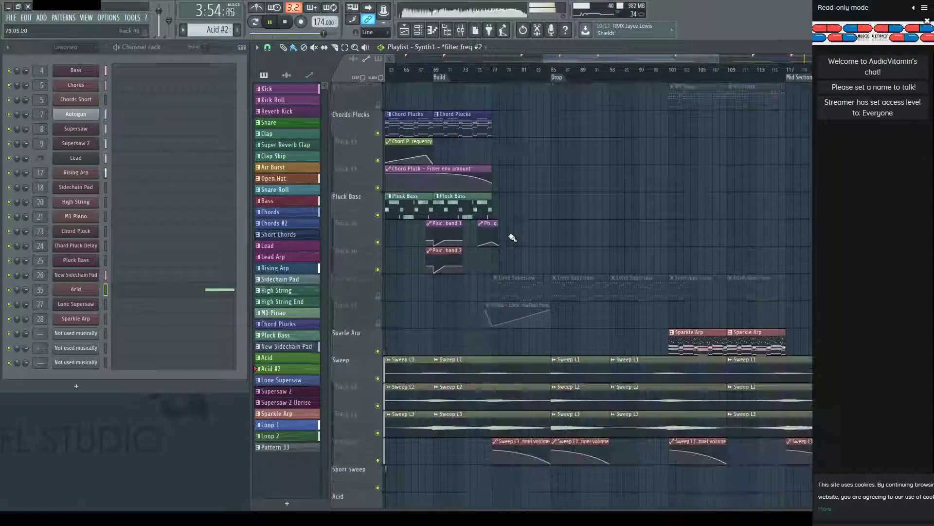
scroll(546, 86, "up", 3)
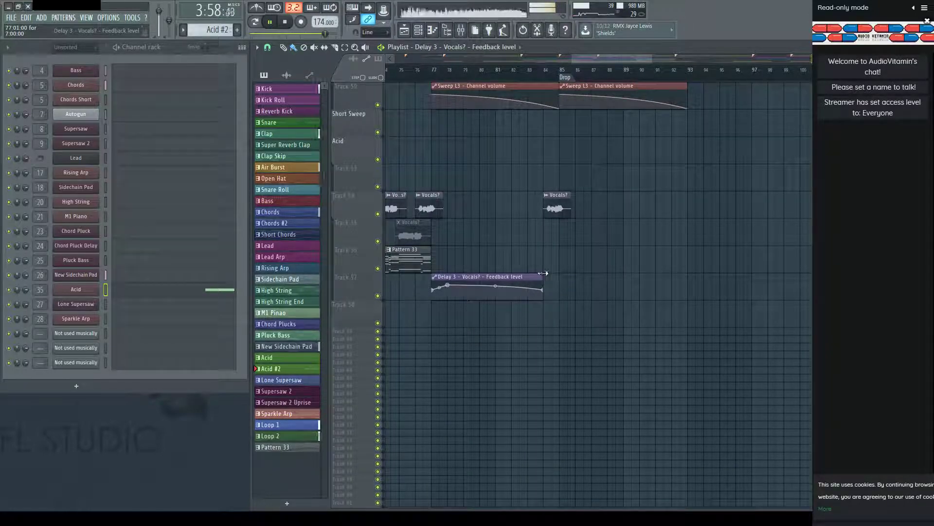
left_click(509, 279)
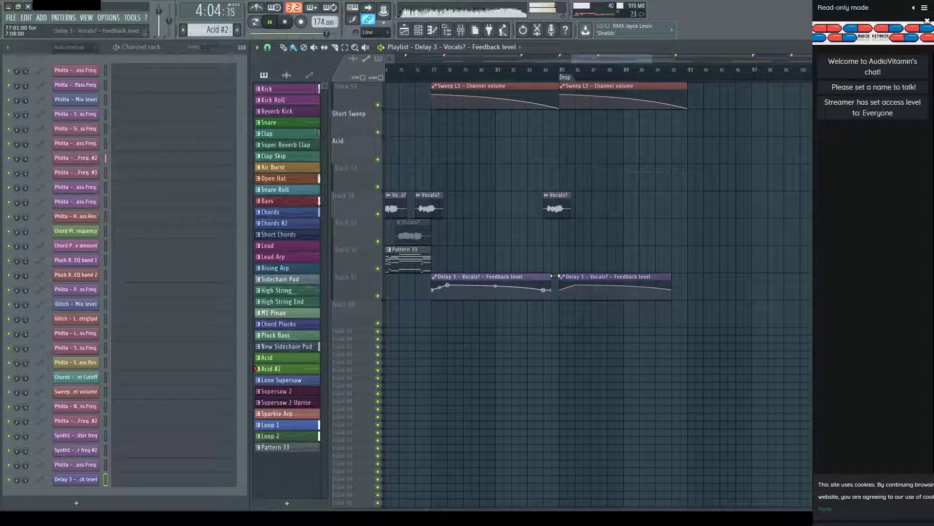
right_click(679, 280)
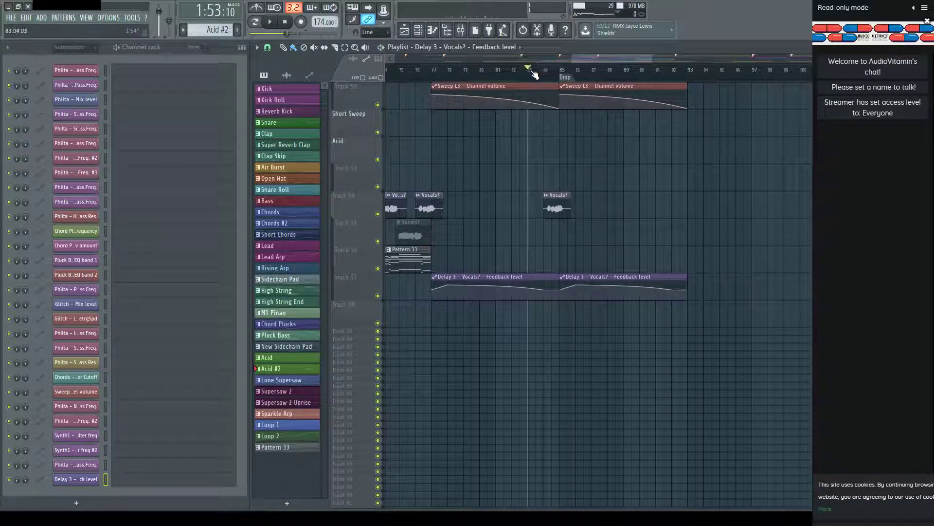
key("space")
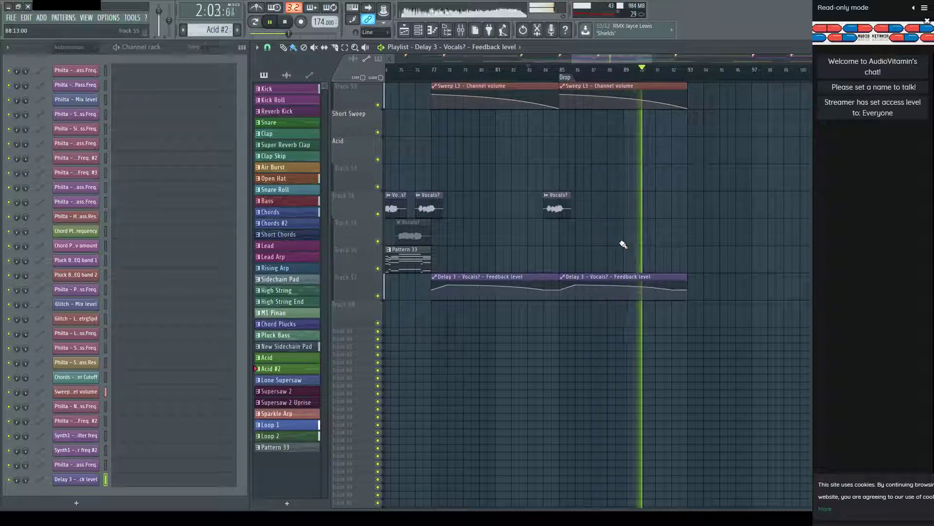
Remove the feedback automation copy after bar 85 and play through the first drop, checking its lead, drum and loop tracks.
right_click(647, 285)
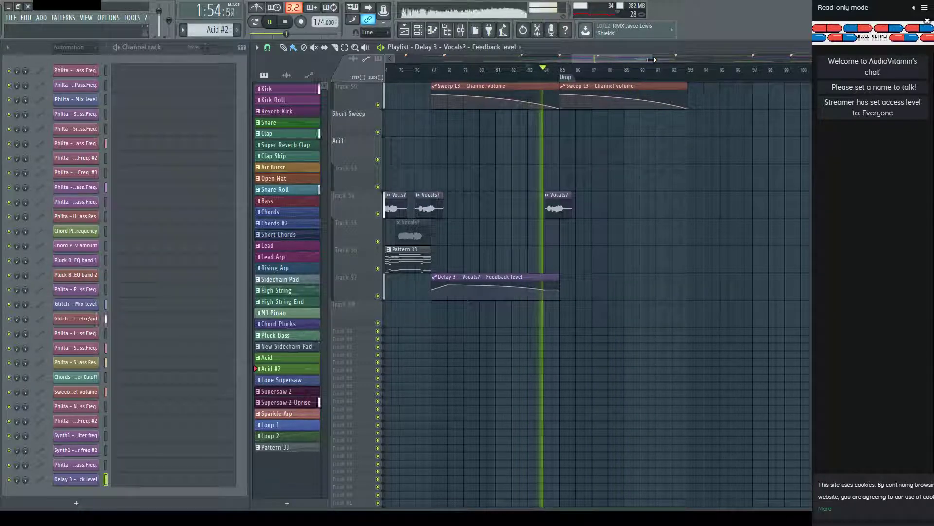
left_click_drag(651, 59, 682, 59)
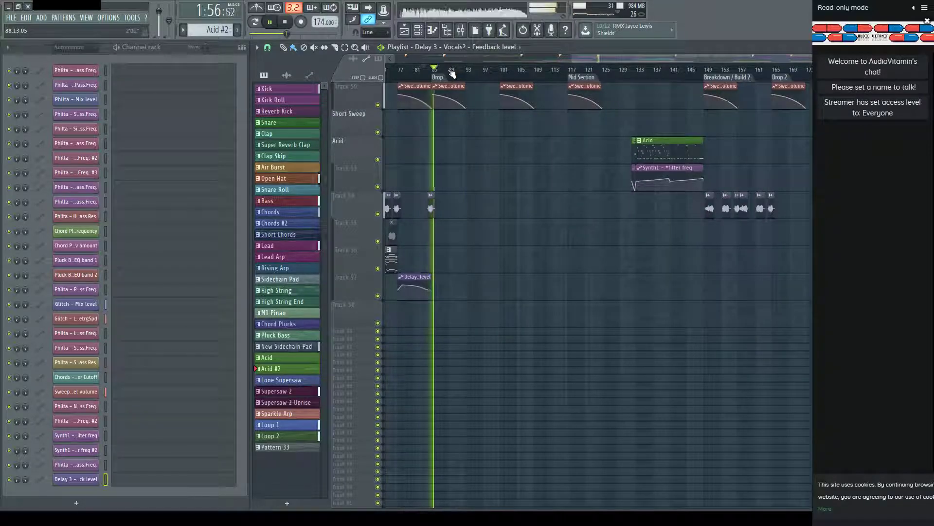
scroll(519, 212, "up", 4)
scroll(508, 203, "up", 10)
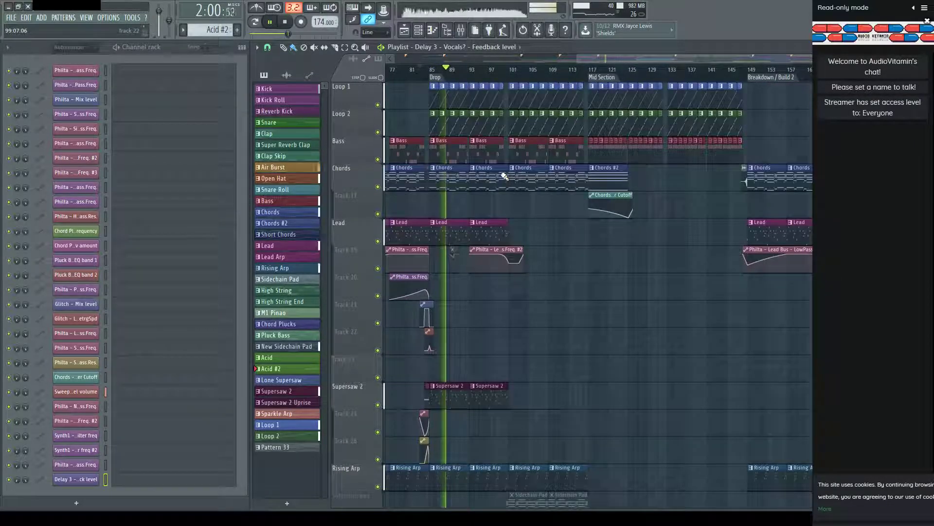
scroll(477, 78, "up", 3)
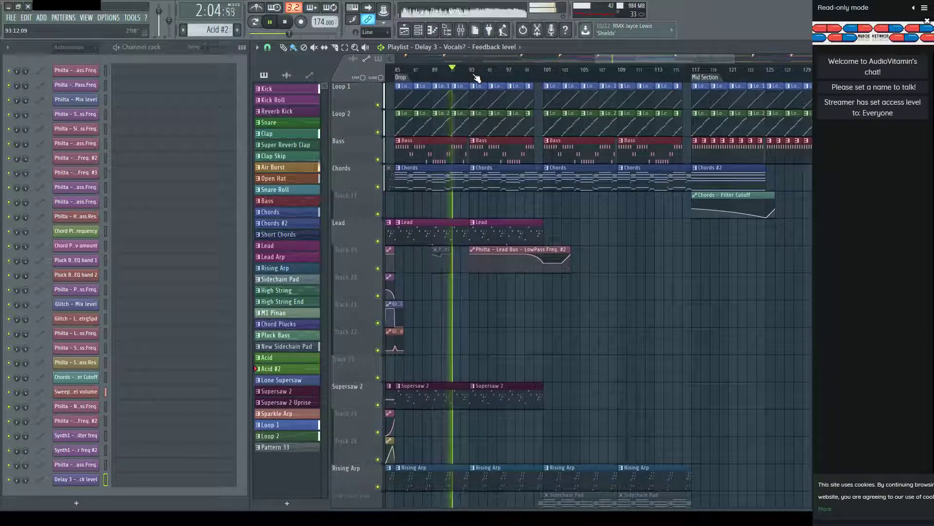
scroll(588, 214, "up", 5)
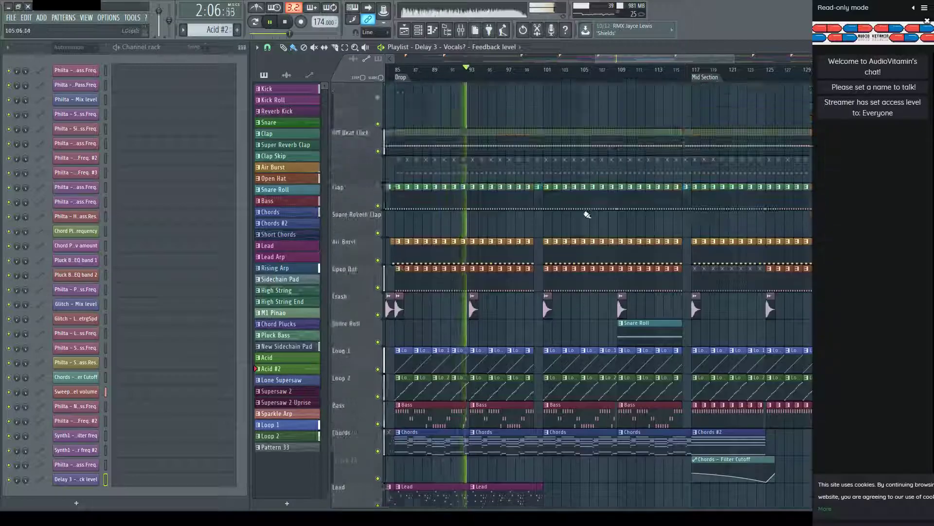
scroll(549, 80, "up", 2)
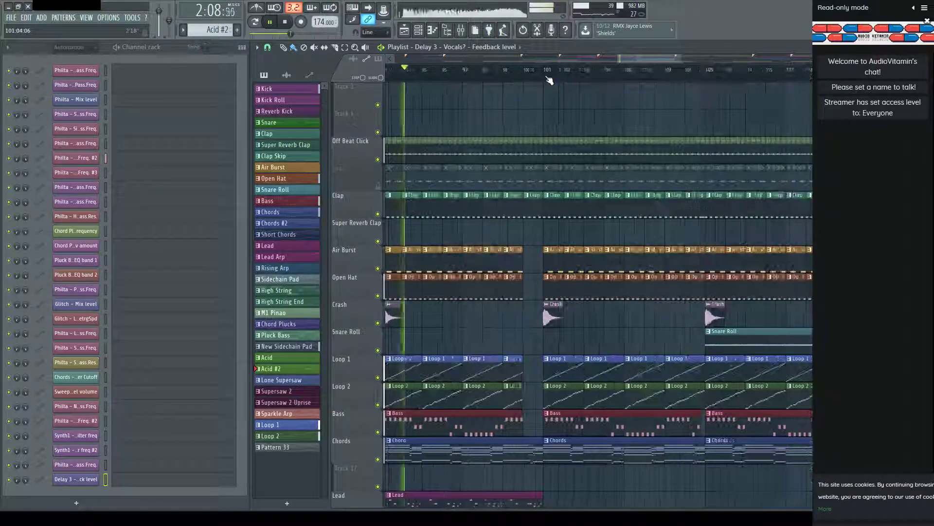
scroll(549, 80, "down", 2)
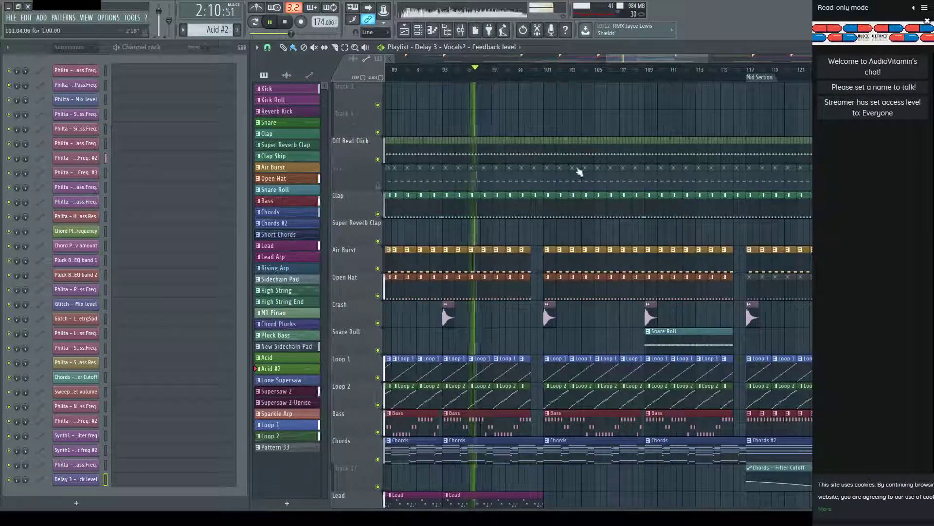
Place a temporary Snare Roll clip on an empty track near bar 120, make its pattern unique, and delete the clip.
left_click(684, 333)
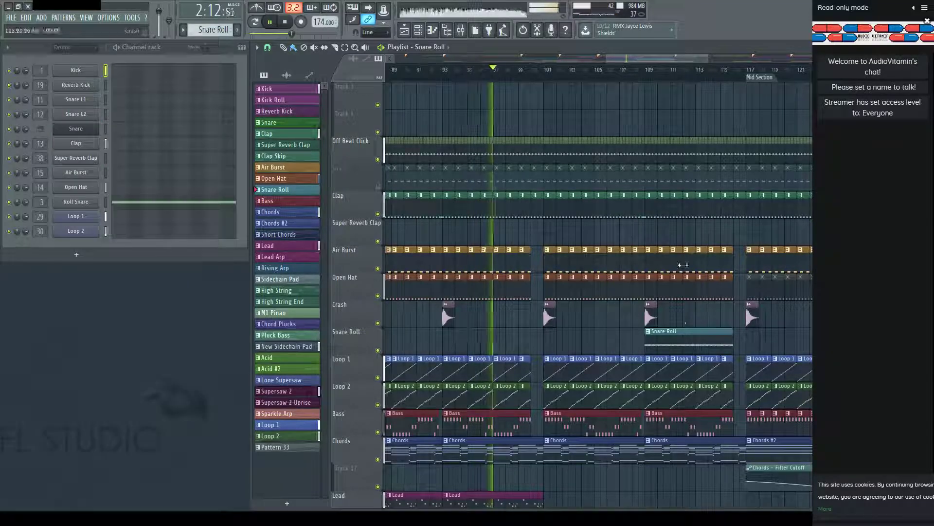
left_click_drag(735, 119, 798, 119)
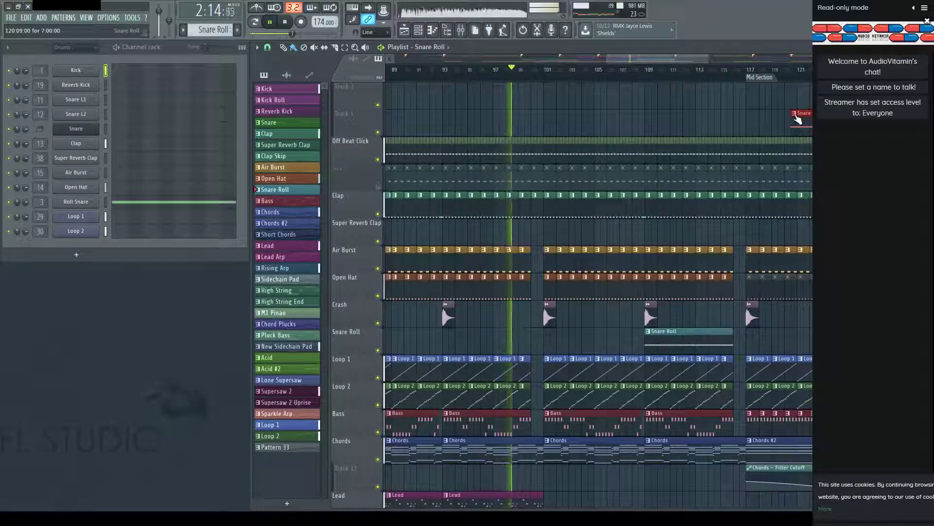
key("ctrl+shift+c")
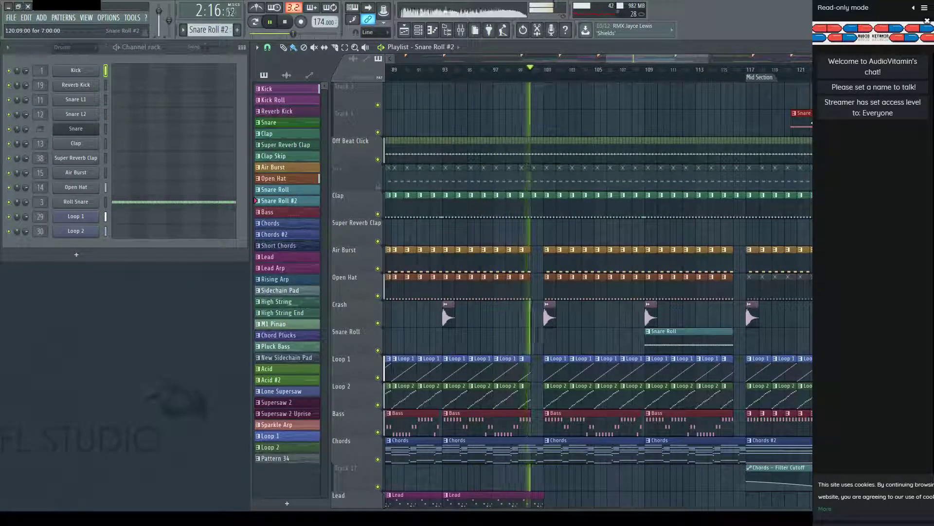
key("Delete")
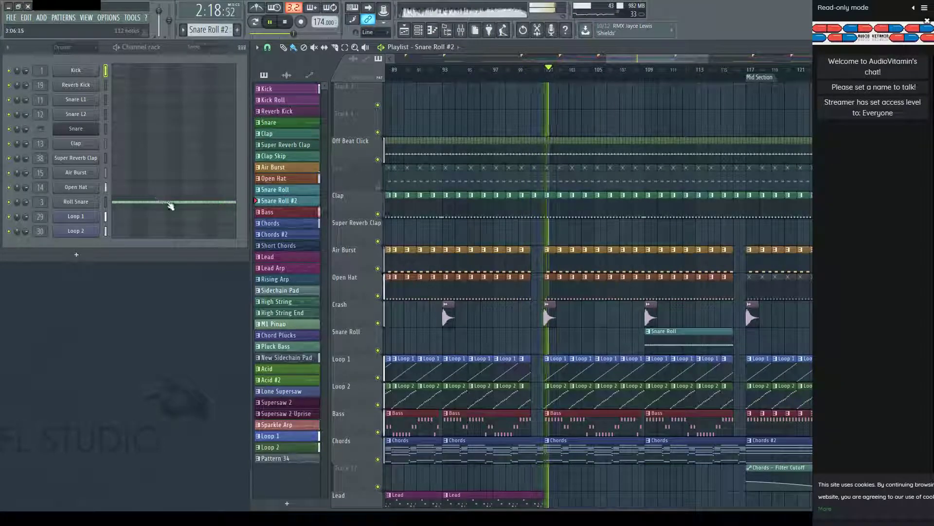
Delete all Roll Snare notes in Snare Roll #2 except the last one, and move it to the start of bar 1.
left_click(170, 206)
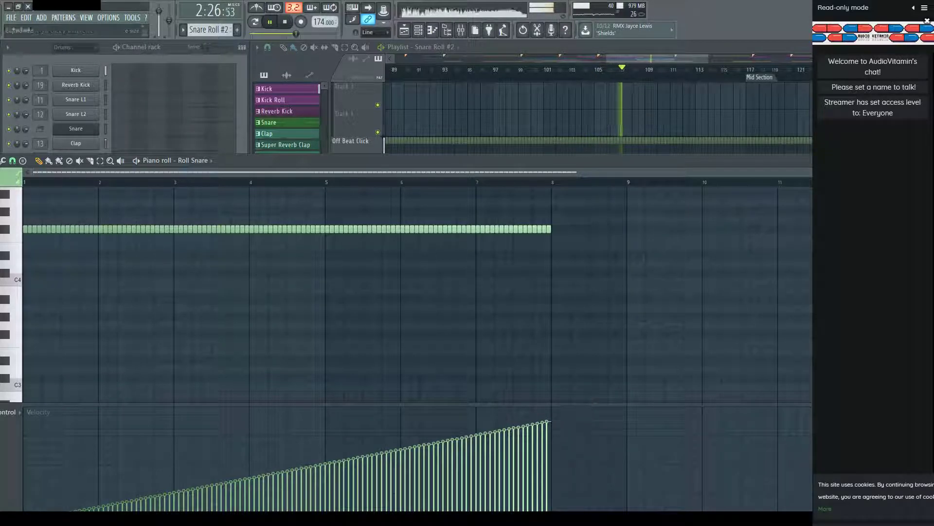
key("Escape")
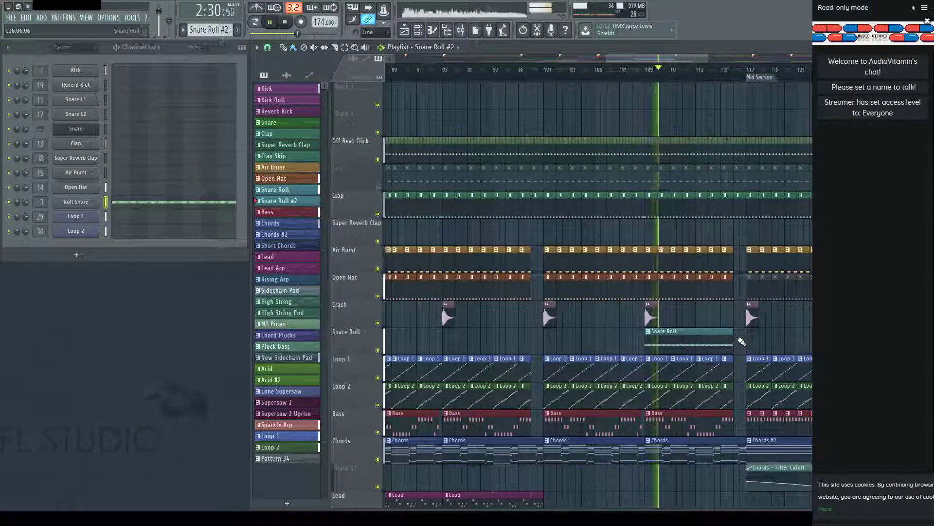
left_click(195, 201)
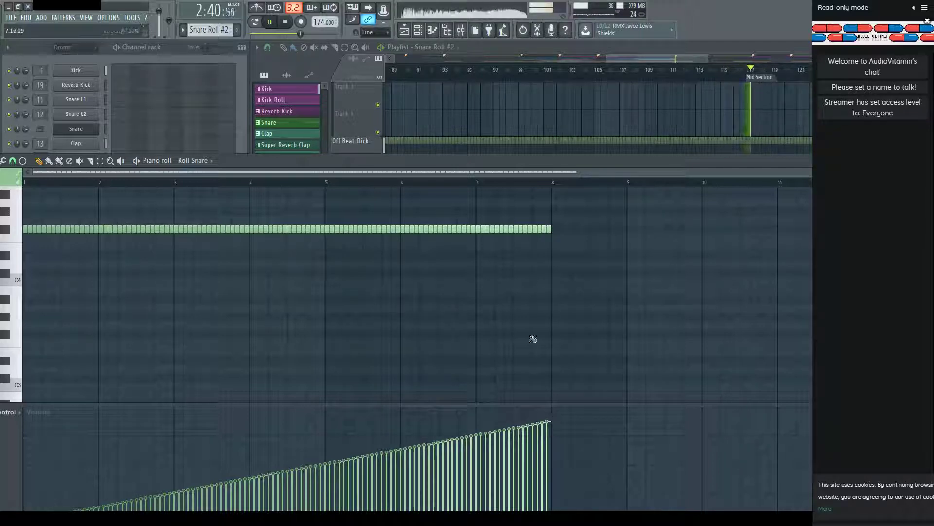
left_click_drag(544, 230, 17, 237)
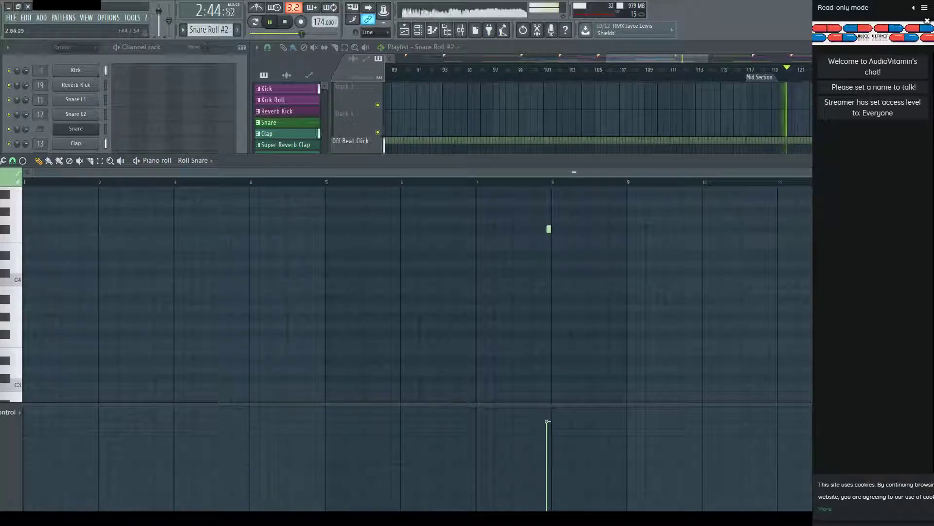
left_click_drag(550, 228, 9, 226)
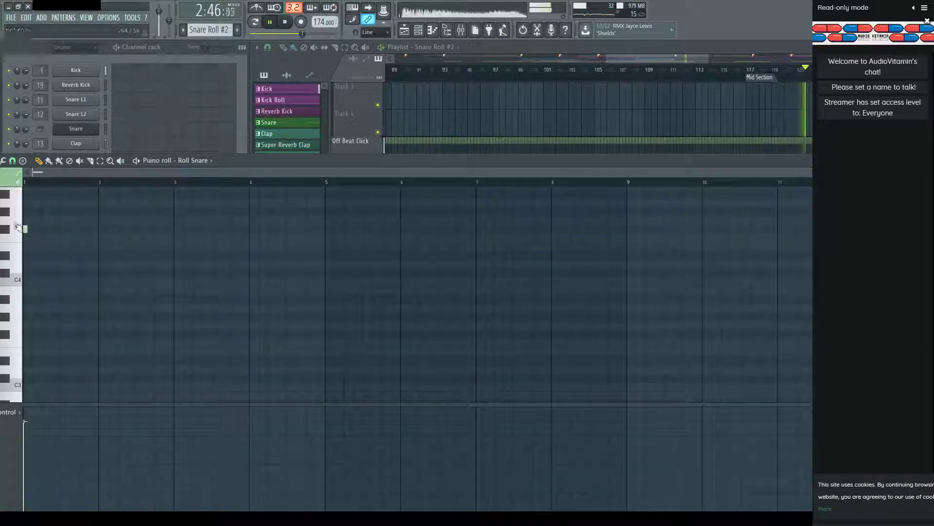
Lengthen the remaining snare note, repeat it to fill bar 1 with eight equal notes, and ramp their velocities upward.
scroll(63, 179, "up", 3)
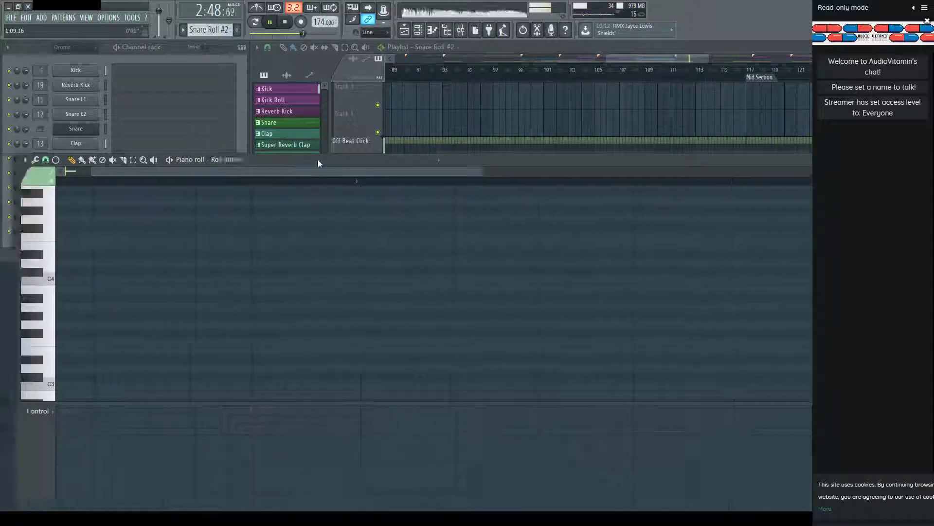
left_click_drag(318, 160, 258, 237)
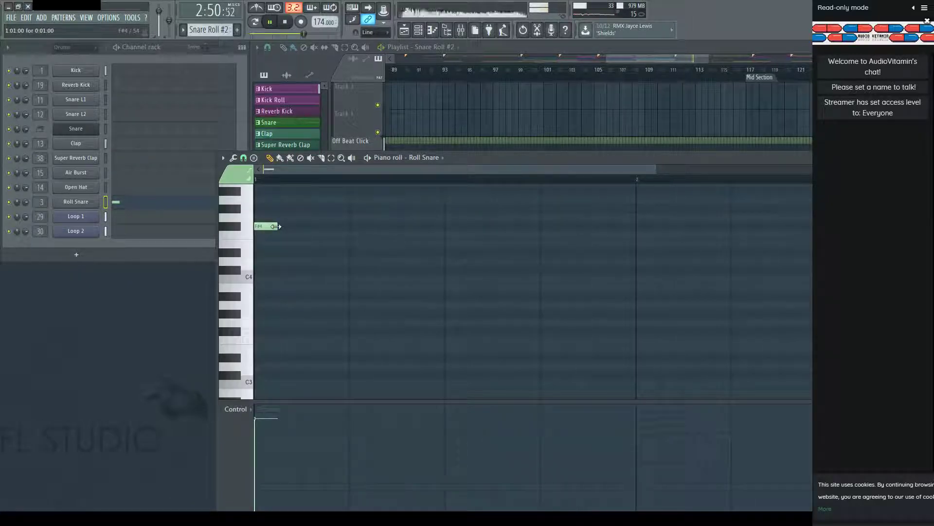
mouse_move(317, 231)
left_mouse_down()
mouse_move(531, 230)
mouse_move(602, 185)
left_mouse_up()
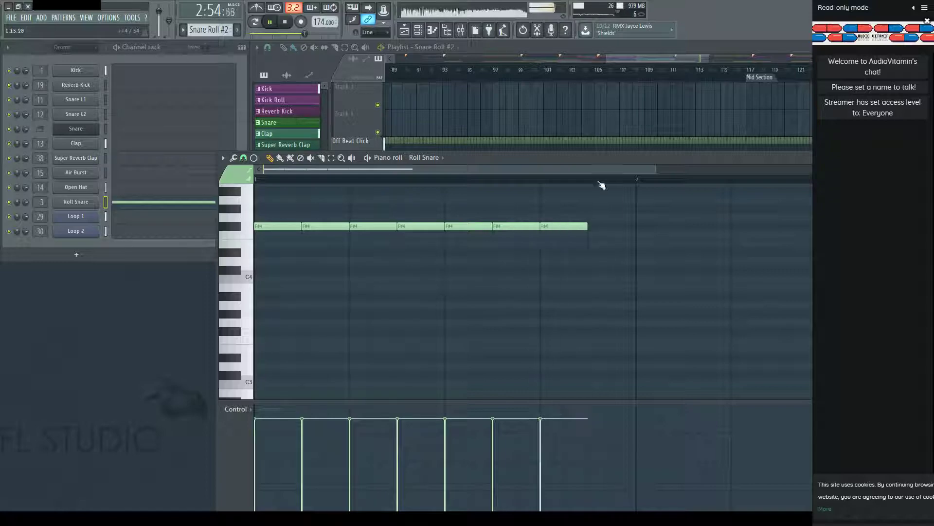
scroll(612, 179, "down", 2)
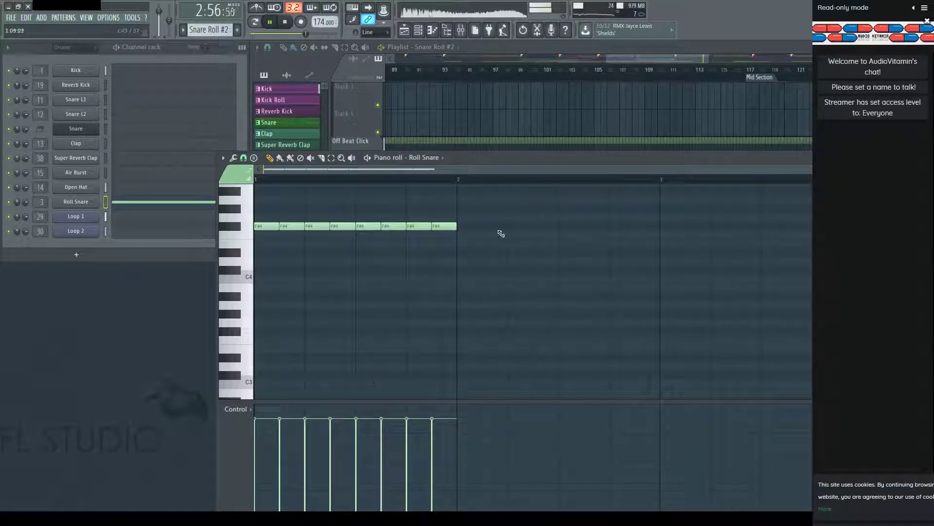
left_click_drag(513, 150, 508, 80)
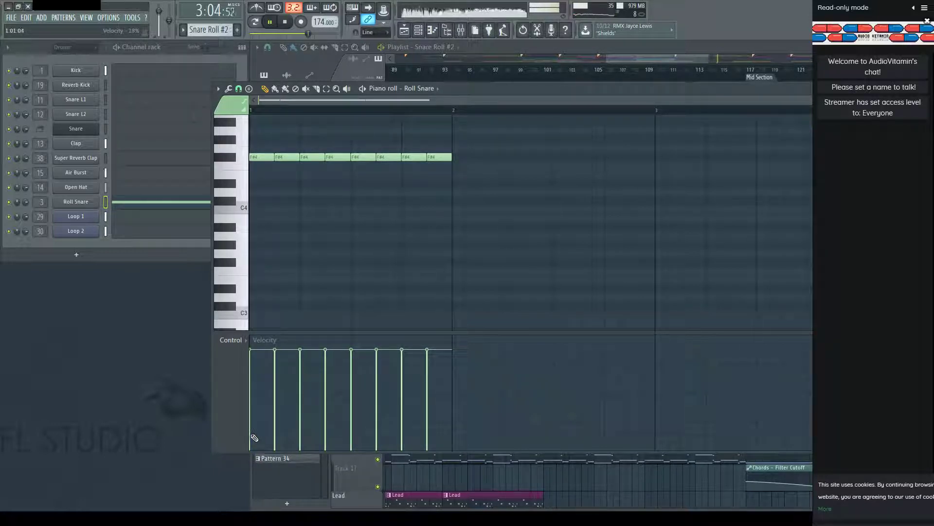
left_click_drag(253, 439, 314, 396)
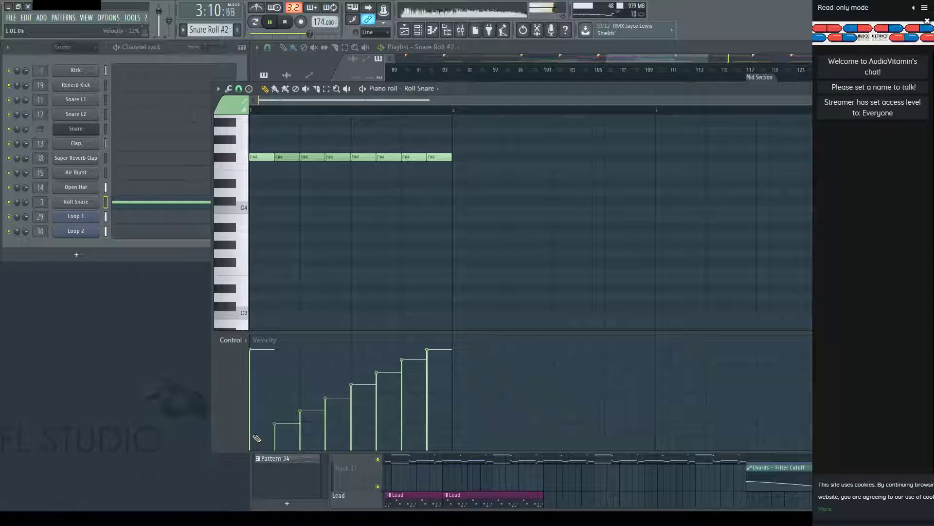
left_click_drag(799, 89, 730, 122)
left_click(711, 118)
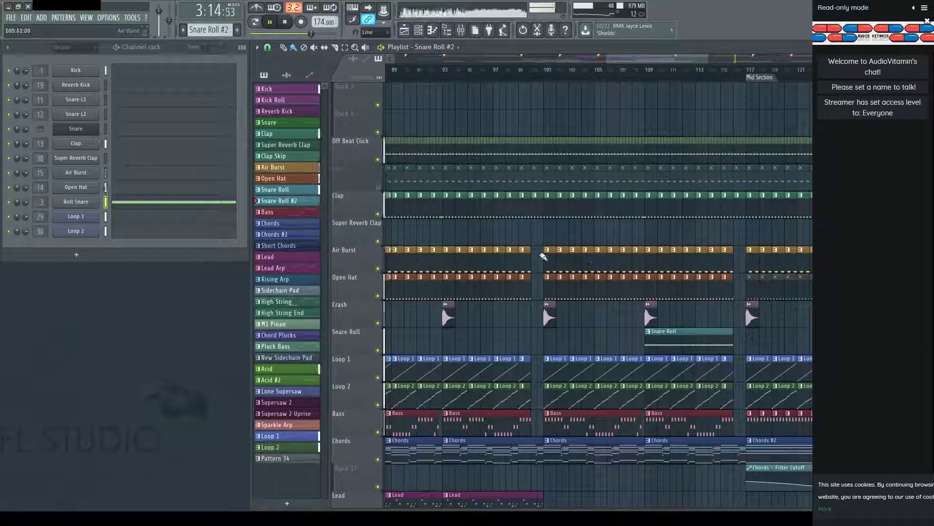
Place a Snare Roll #2 clip on the Snare Roll track just before bar 101 and play the passage.
left_click(535, 332)
key("space")
left_click(525, 61)
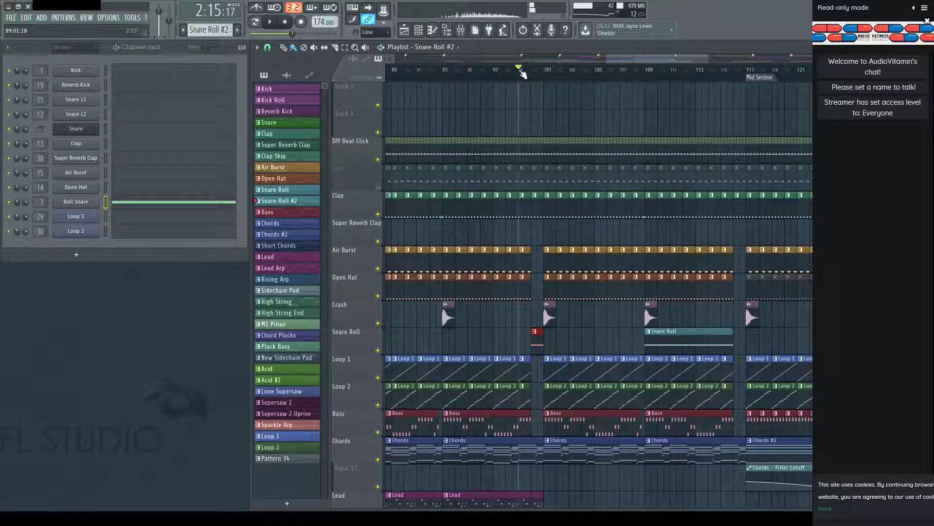
key("space")
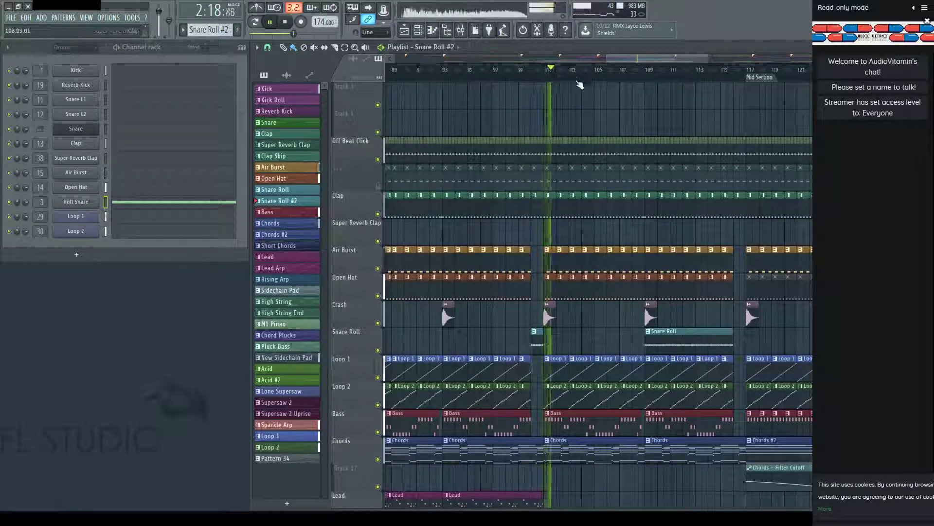
scroll(613, 76, "up", 2)
key("space")
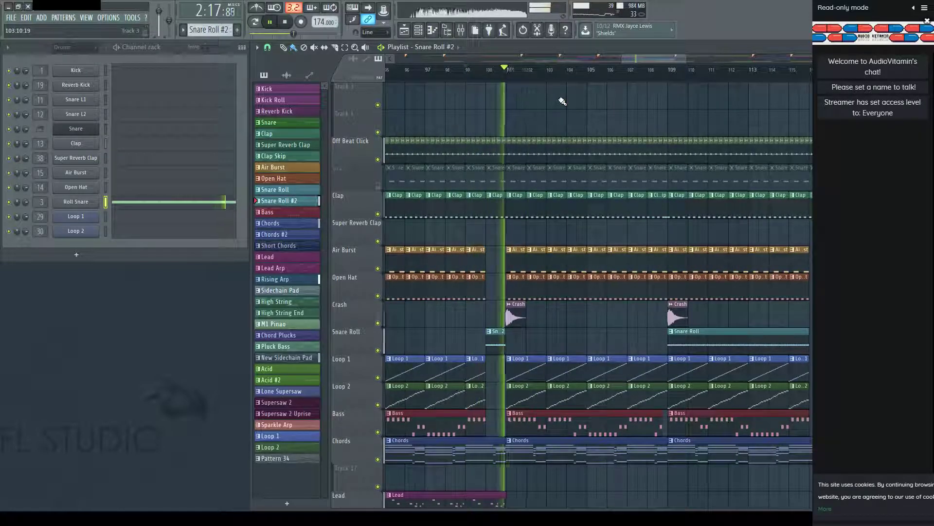
Rebuild the Snare Roll #2 notes at half their length, filling bar 1 with sixteen equal F#4 notes.
left_click(201, 209)
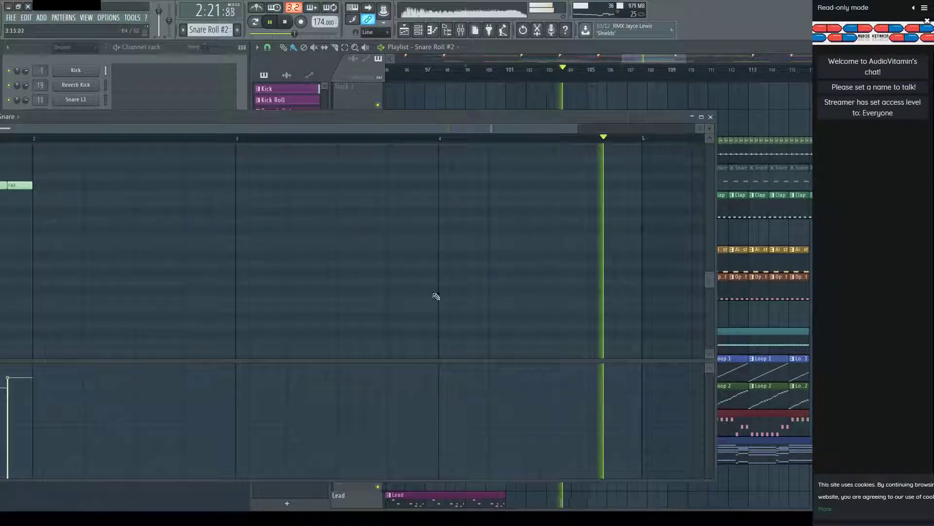
double_click(372, 117)
right_click(343, 181)
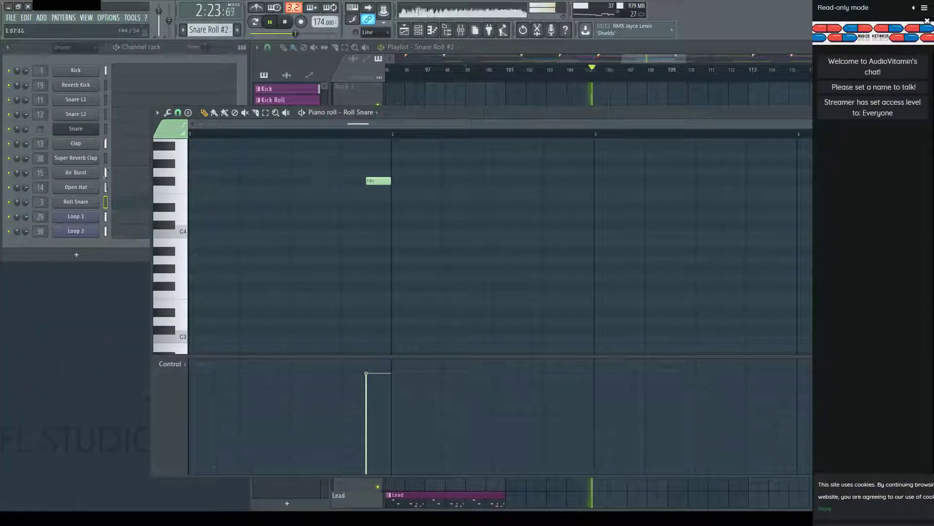
left_click_drag(390, 181, 378, 181)
left_click(387, 181)
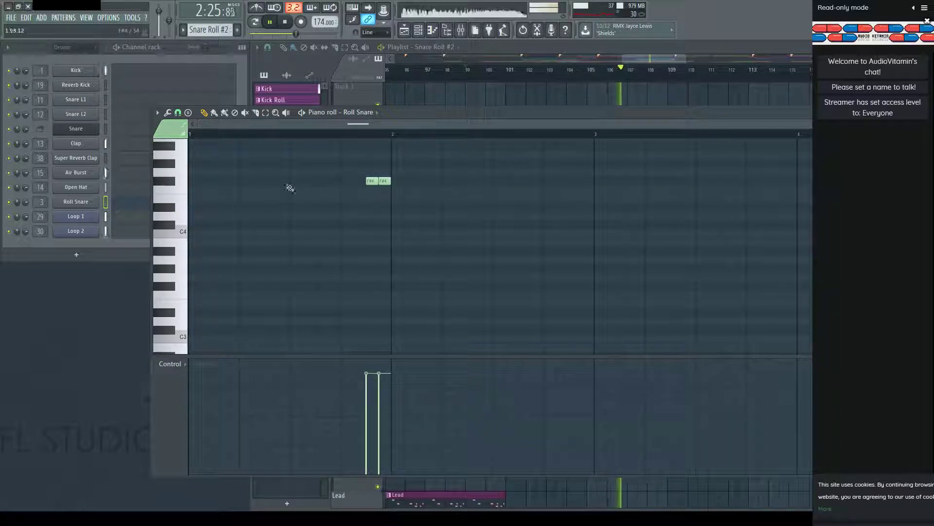
key("b")
left_click_drag(196, 180, 404, 178)
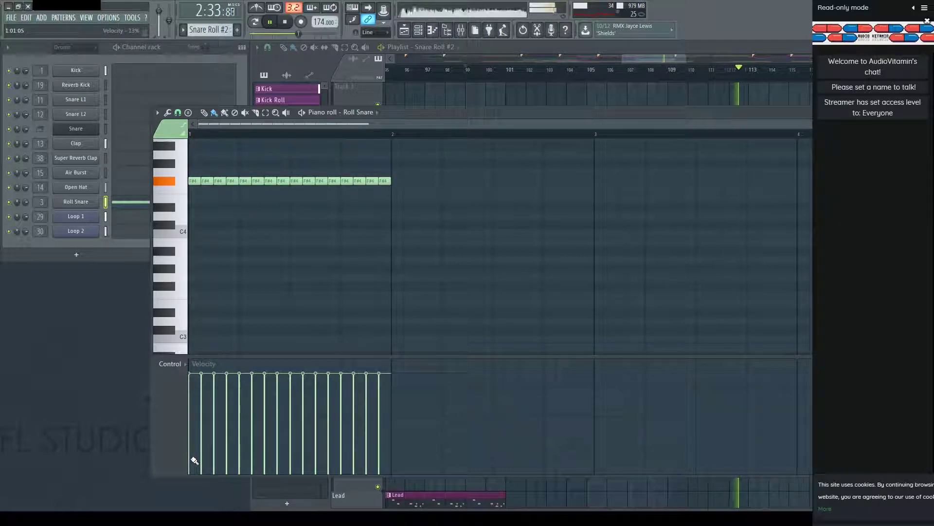
Ramp the velocities of all sixteen snare notes upward across bar 1 and play the roll in the playlist.
left_click_drag(194, 459, 374, 377)
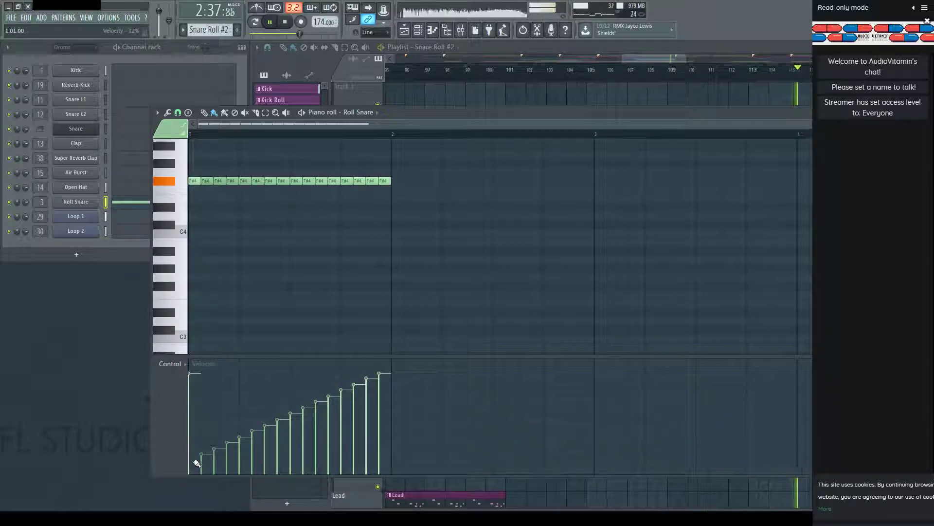
key("p")
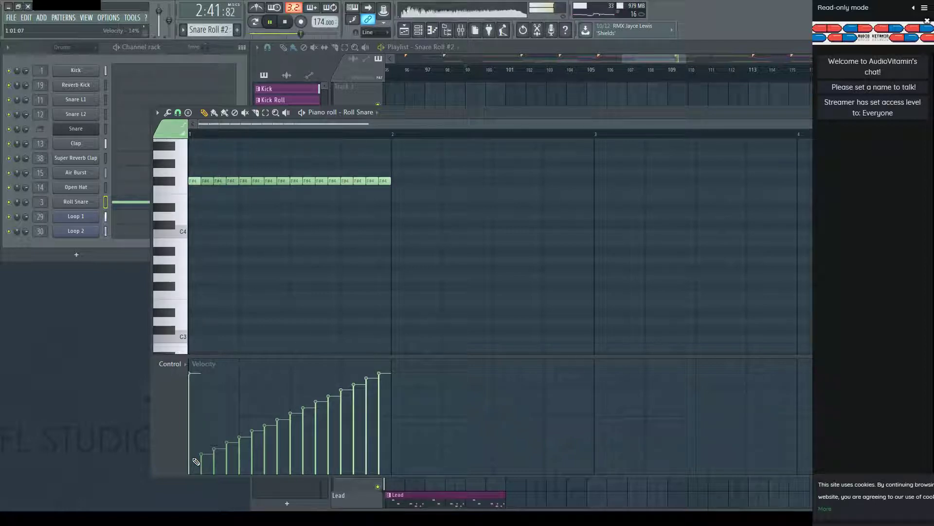
left_click(194, 459)
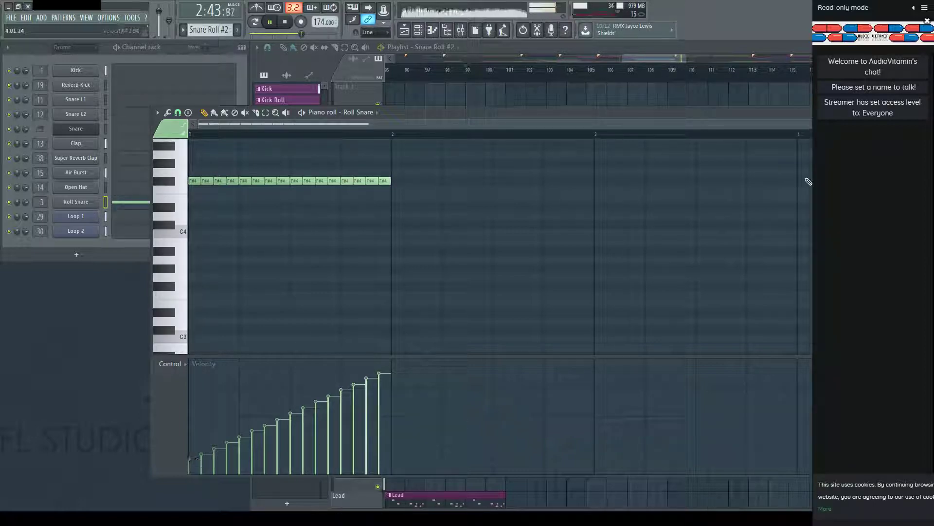
key("space")
key("space")
key("F7")
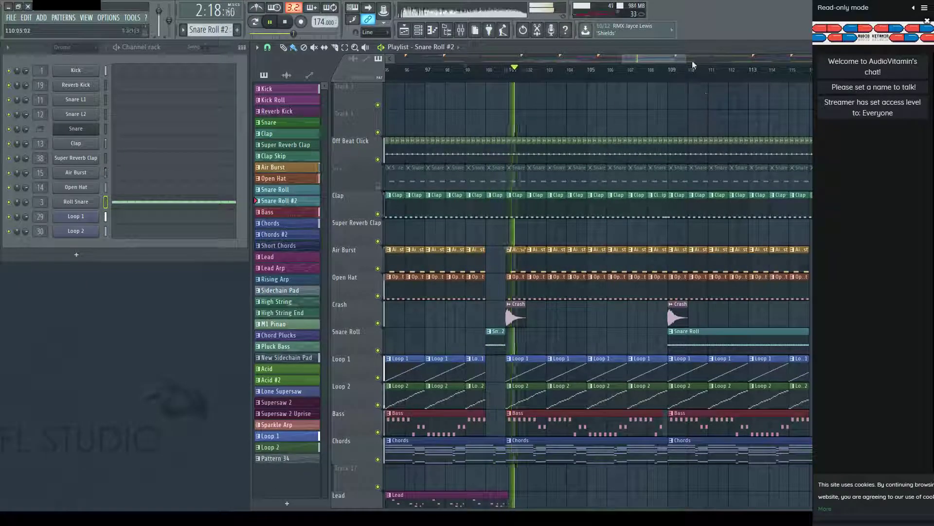
Rename the pattern Short Snare Roll, place a clip of it just before the Outro, and play the ending.
left_click_drag(684, 58, 794, 58)
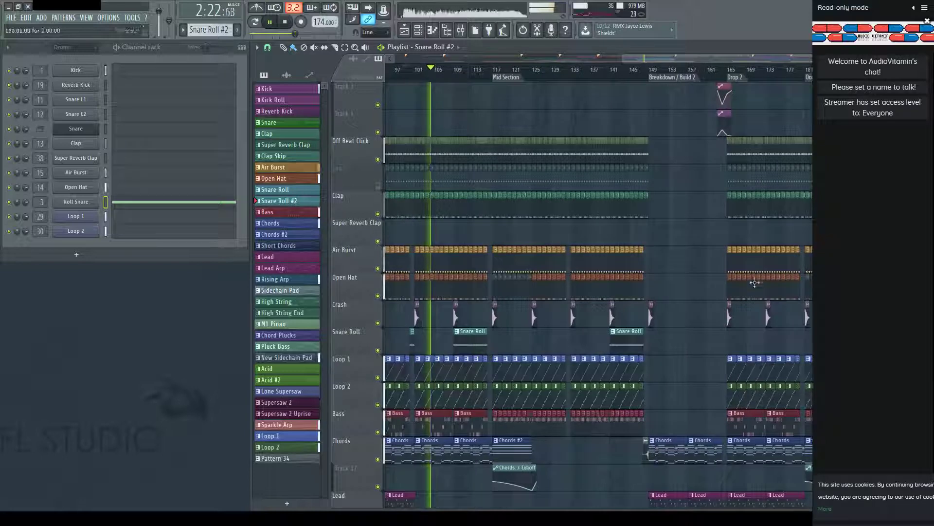
key("space")
left_click(792, 75)
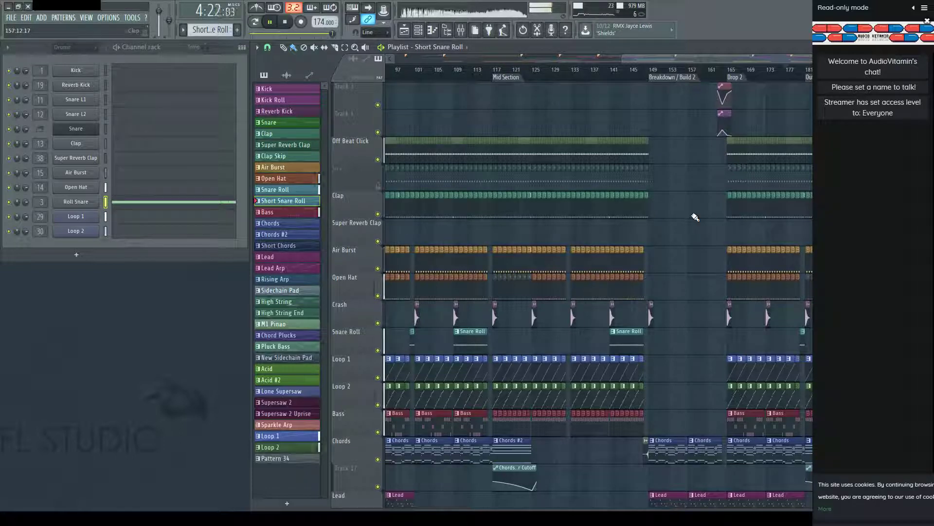
scroll(599, 292, "up", 3)
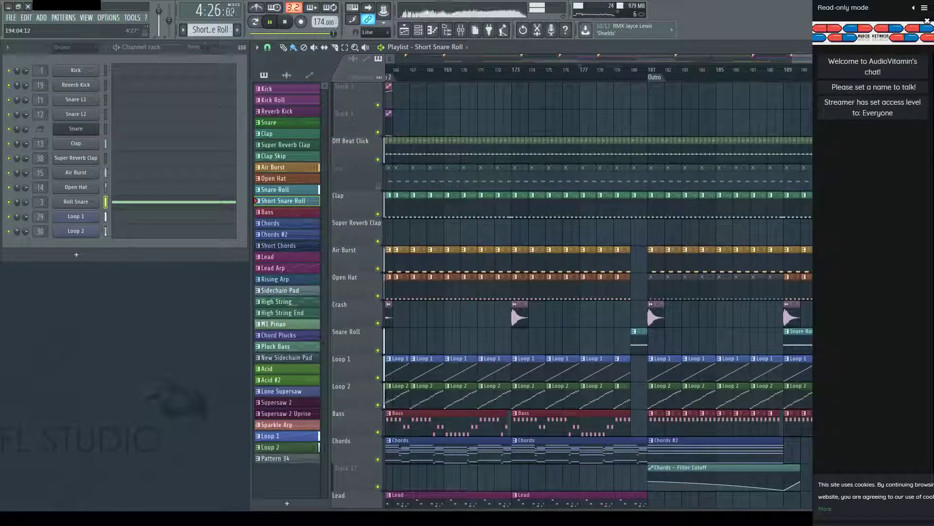
scroll(732, 73, "down", 2)
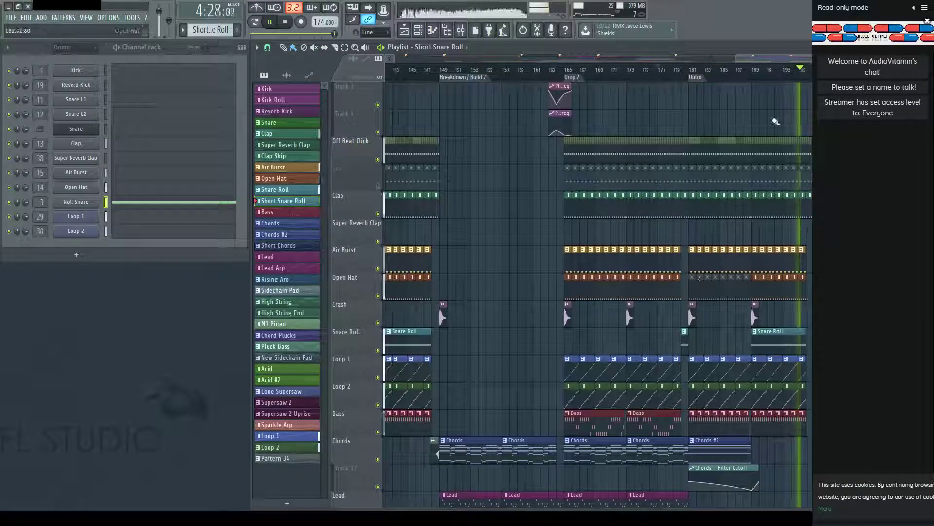
scroll(715, 68, "down", 2)
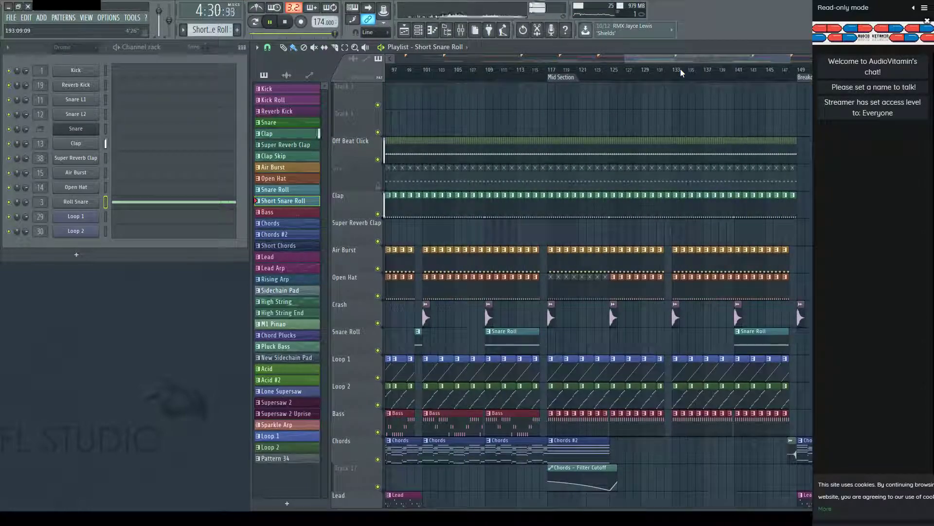
left_click_drag(680, 68, 781, 83)
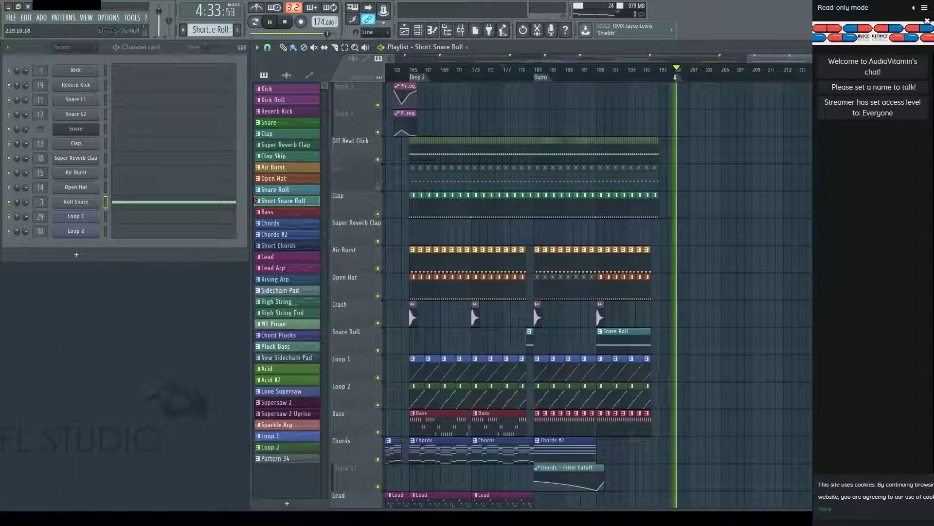
Place a Snare Roll clip at bar 173, remove the short roll before the Outro, and play into the Outro.
key("space")
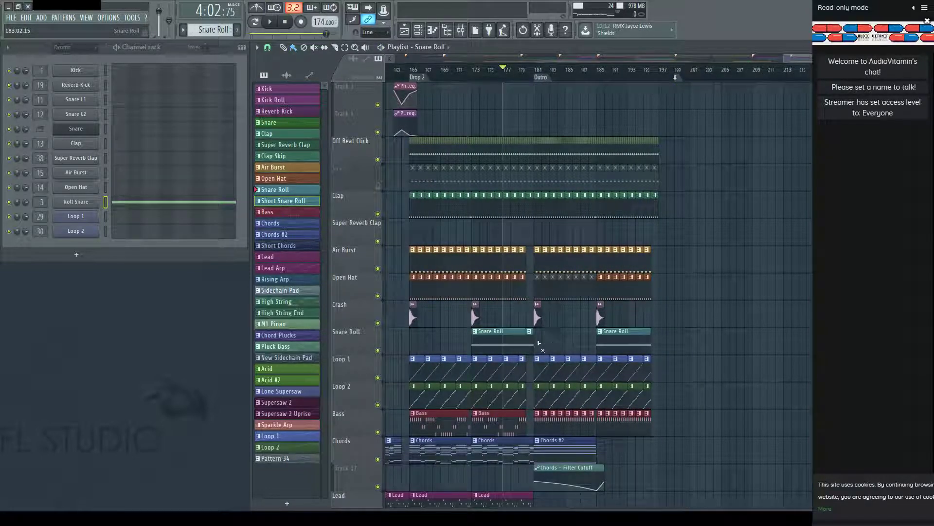
key("space")
left_click(470, 69)
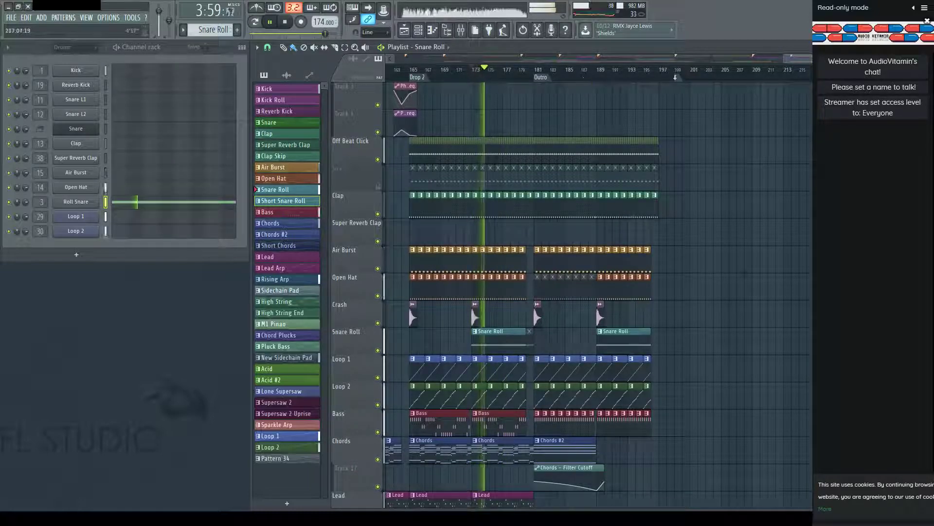
left_click_drag(615, 69, 808, 60)
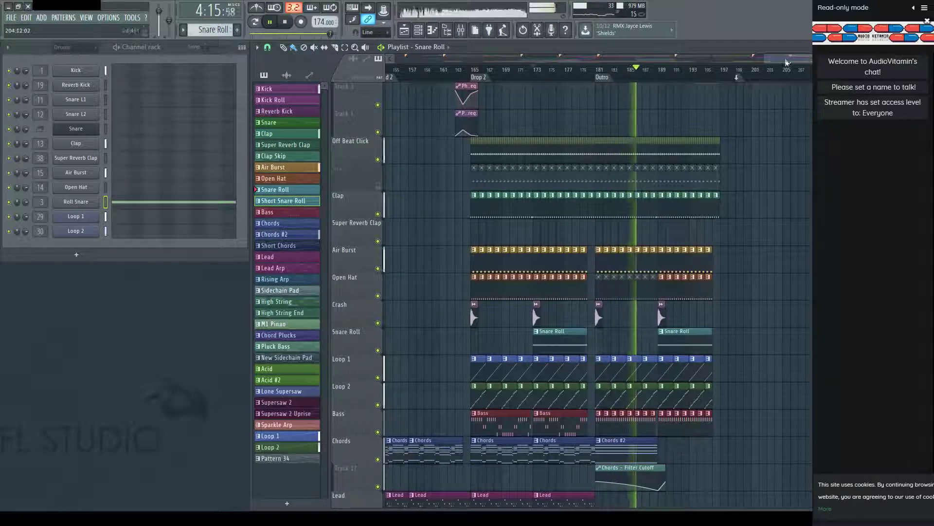
Copy the vocal clip before the Drop to bar 100 on the same track.
scroll(562, 86, "left", 3)
scroll(562, 86, "right", 3)
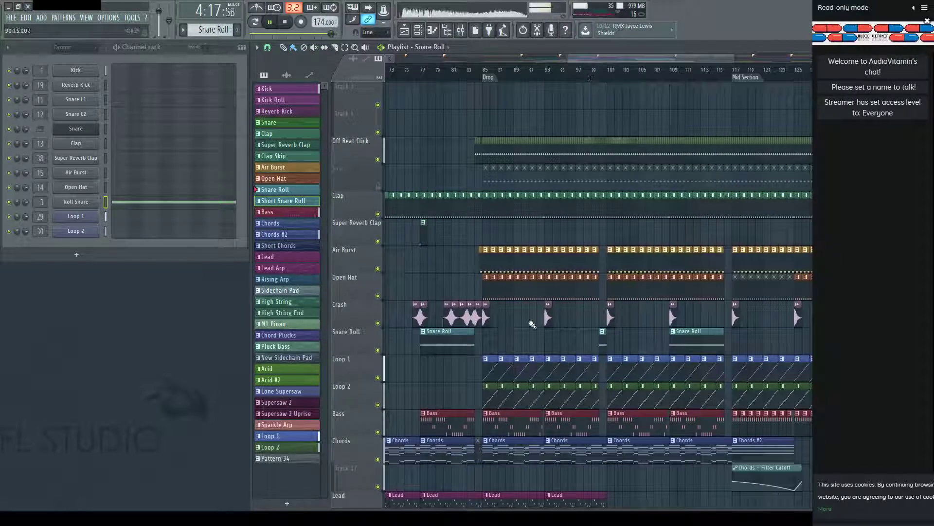
scroll(534, 317, "down", 10)
scroll(530, 308, "down", 15)
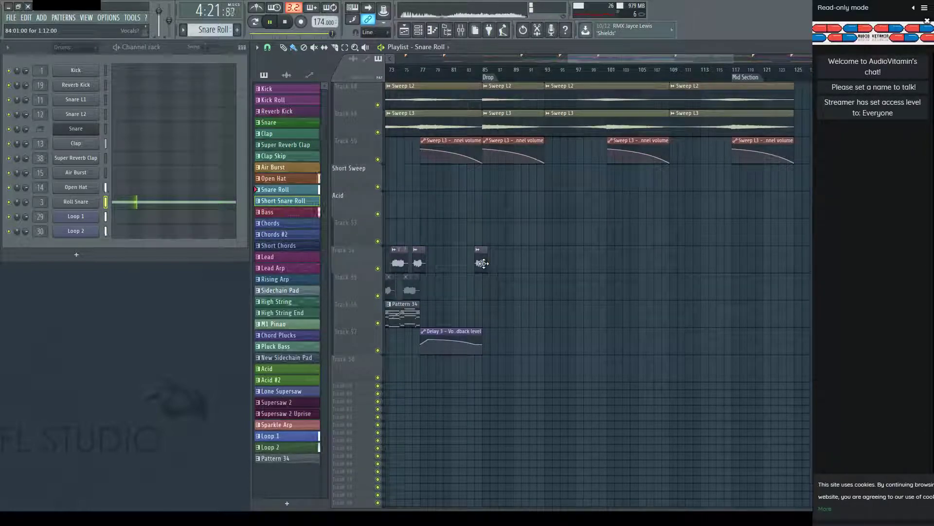
left_click(483, 263)
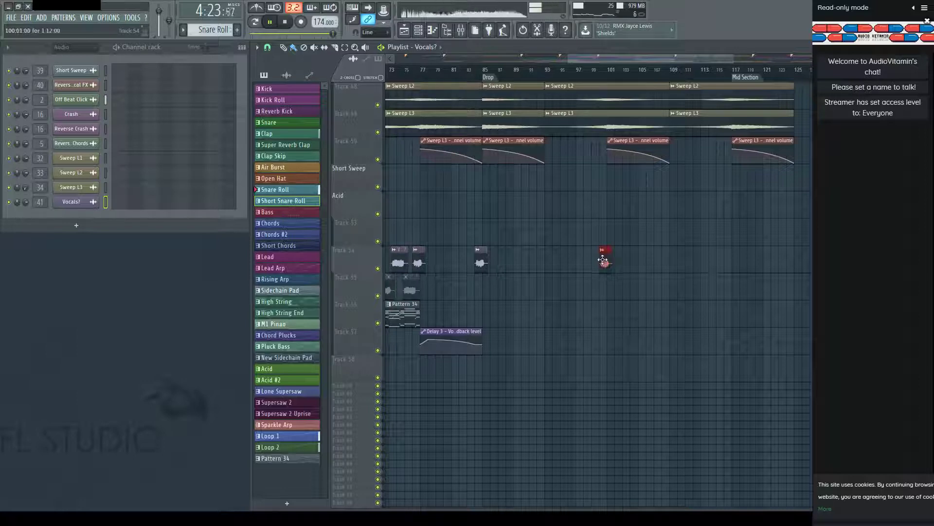
Play on from the vocal repeat at bar 100 and place further vocal copies just before the Mid Section and the Outro.
left_click(582, 78)
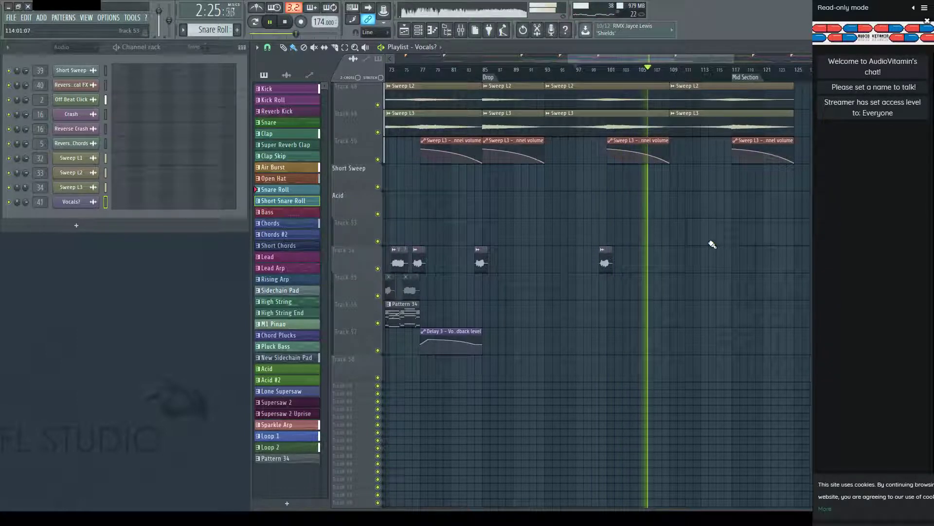
left_click_drag(755, 58, 685, 58)
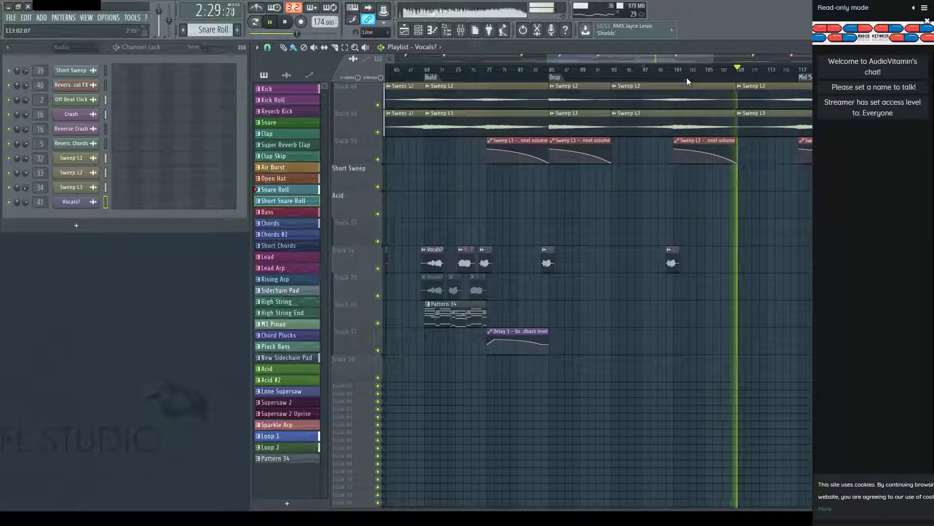
left_click(733, 267)
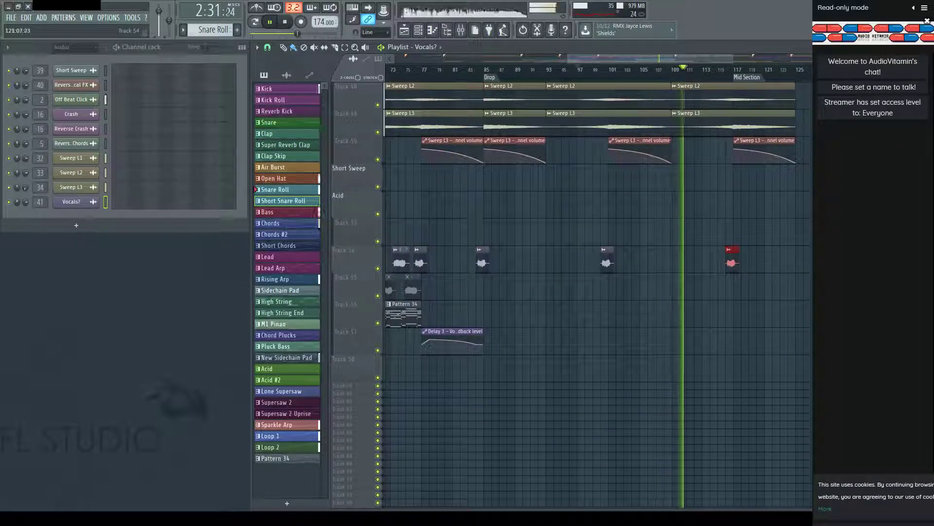
left_click_drag(701, 59, 808, 58)
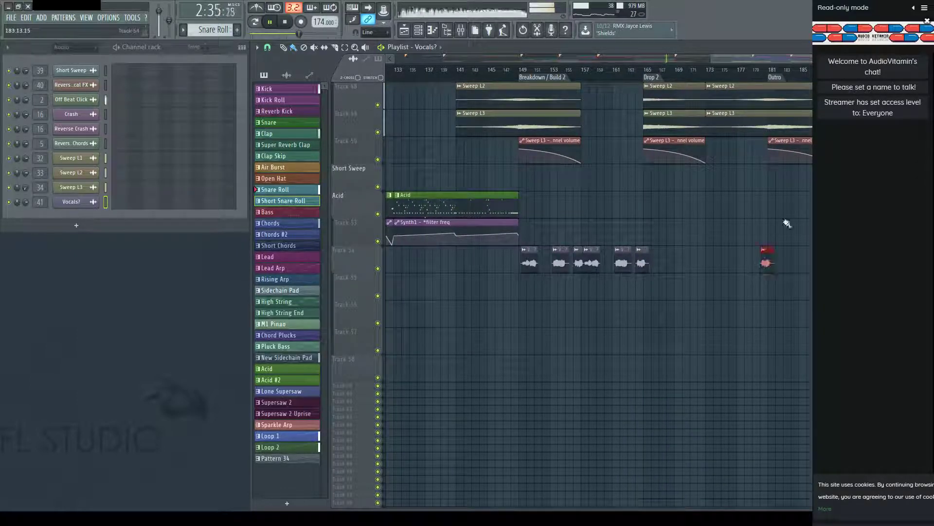
Play through the Mid Section and remove the vocal copies at bar 100, before the Mid Section and before the Outro.
scroll(795, 72, "down", 3)
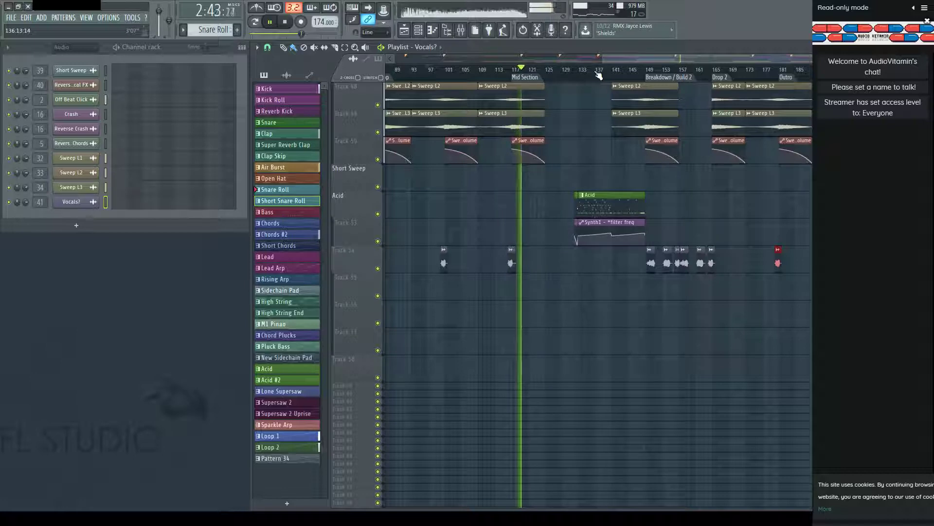
scroll(598, 73, "down", 3)
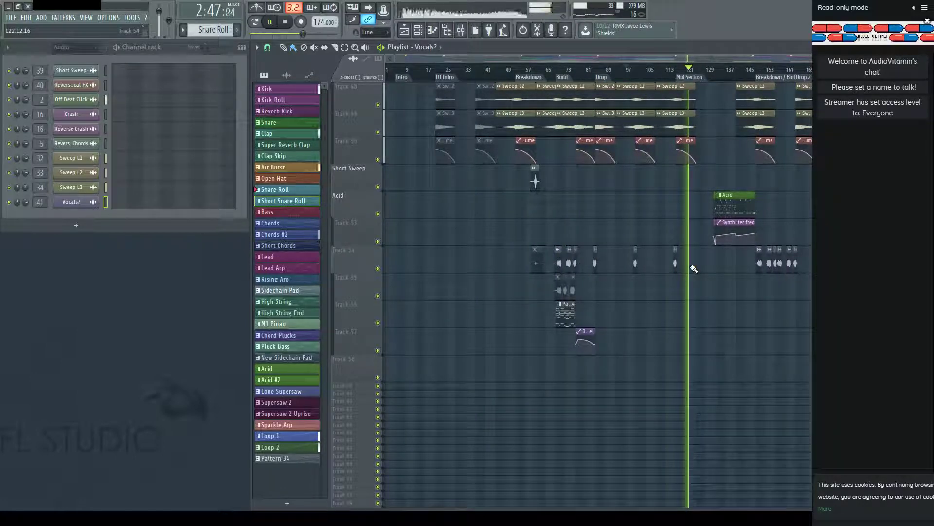
scroll(598, 73, "up", 3)
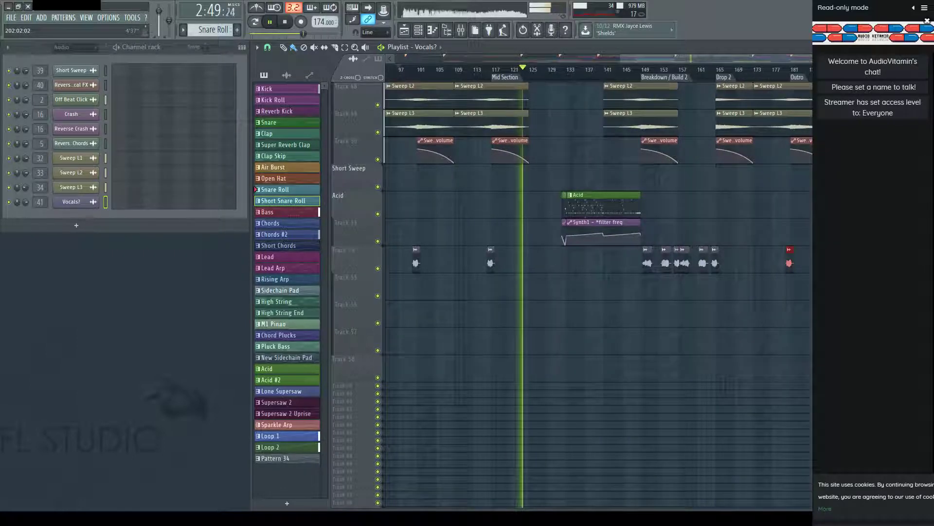
scroll(707, 71, "down", 2)
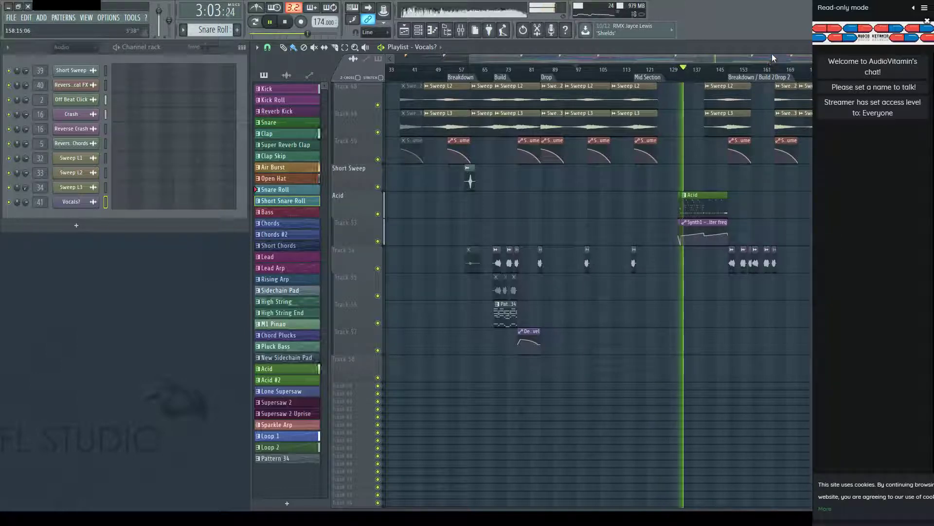
scroll(599, 292, "up", 3)
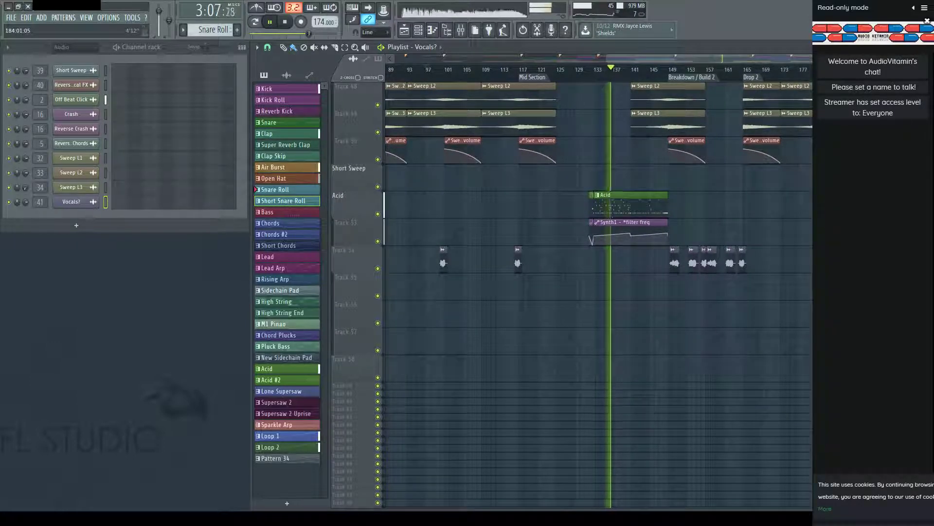
scroll(599, 292, "down", 2)
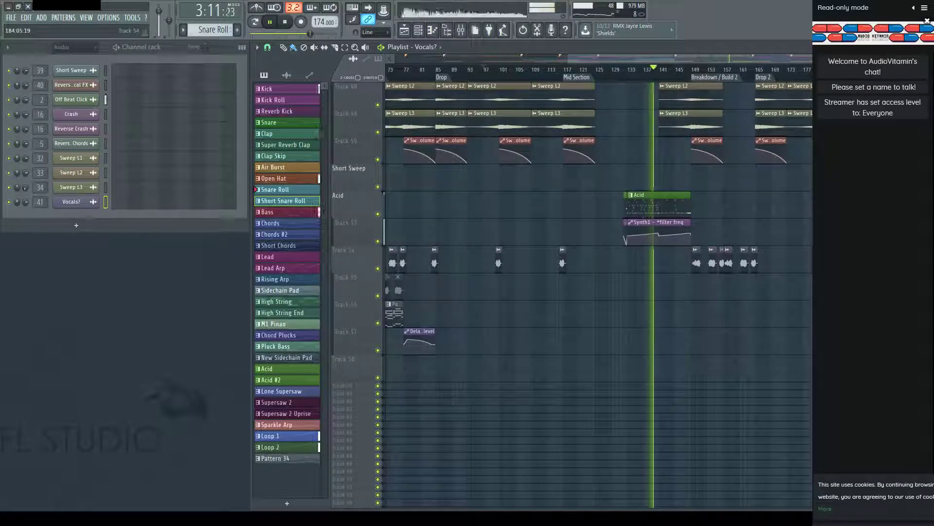
right_click(562, 263)
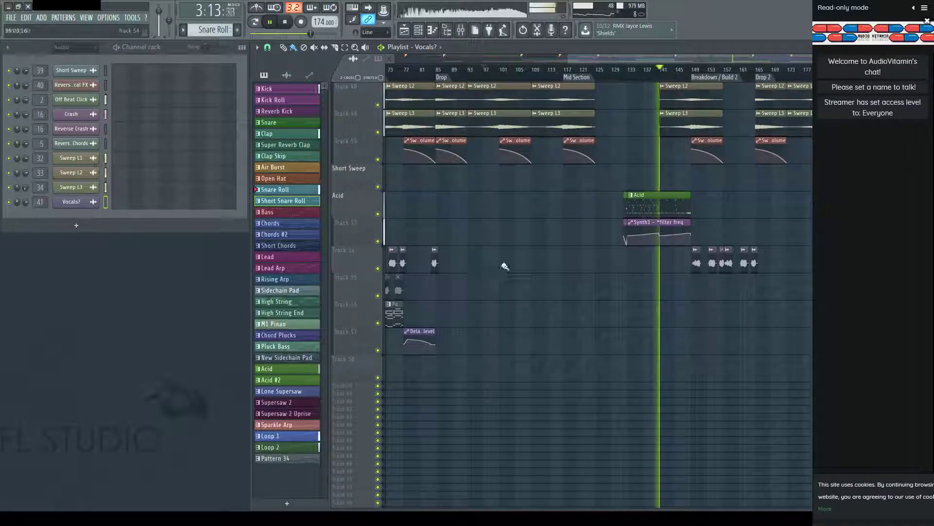
right_click(500, 263)
Play from the Acid section through Breakdown / Build 2 and examine the sweep, arp and pad tracks.
scroll(598, 292, "up", 2)
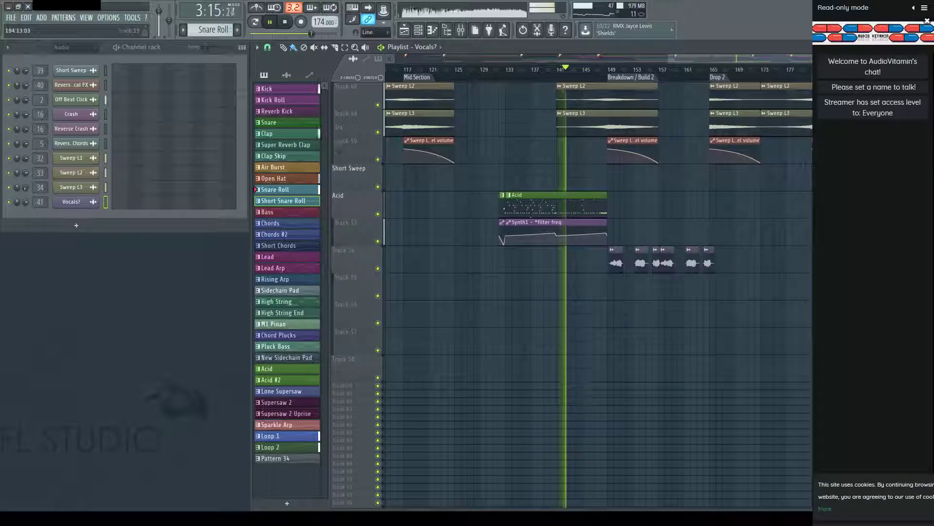
scroll(598, 292, "up", 3)
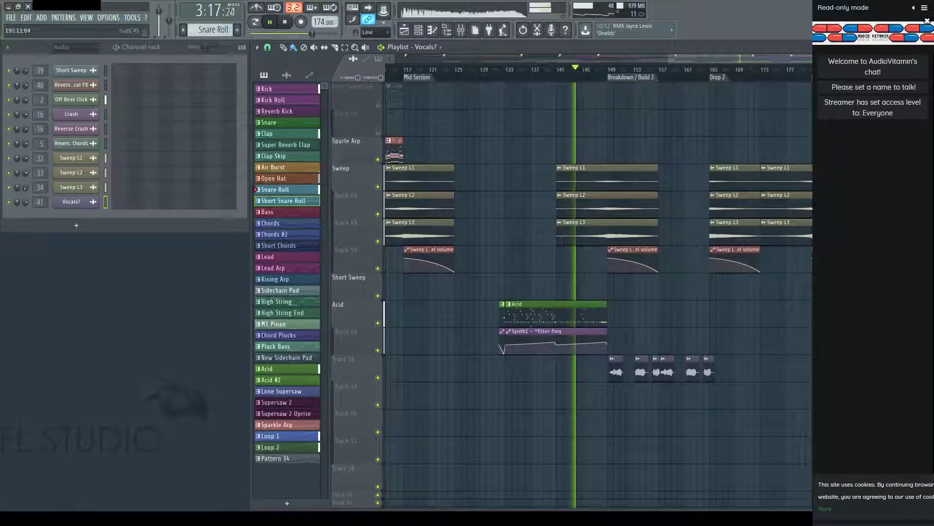
scroll(599, 292, "up", 1)
scroll(599, 292, "up", 3)
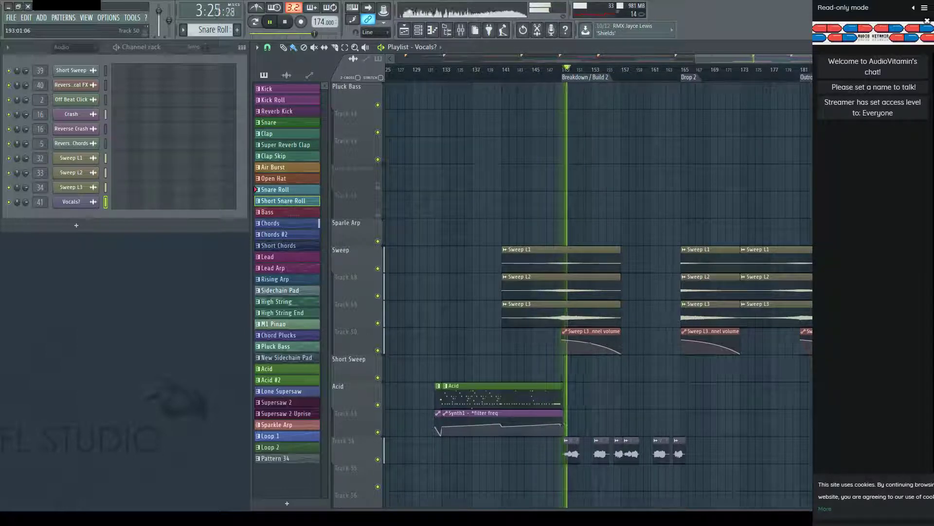
scroll(599, 287, "right", 3)
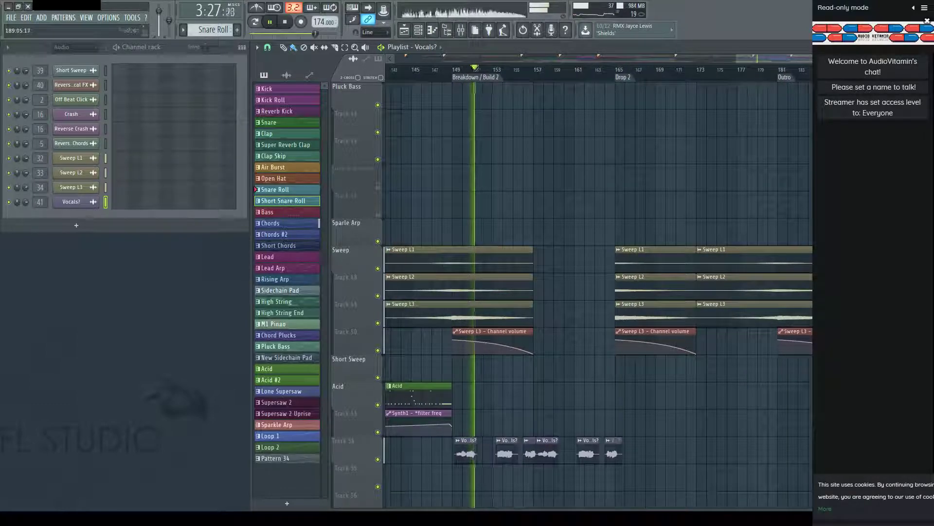
scroll(599, 292, "up", 10)
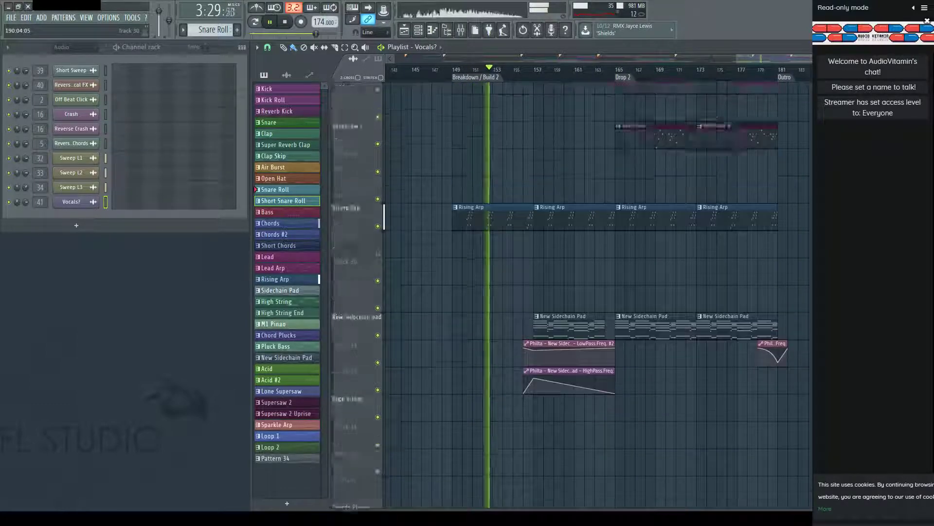
scroll(599, 292, "down", 2)
scroll(598, 292, "down", 2)
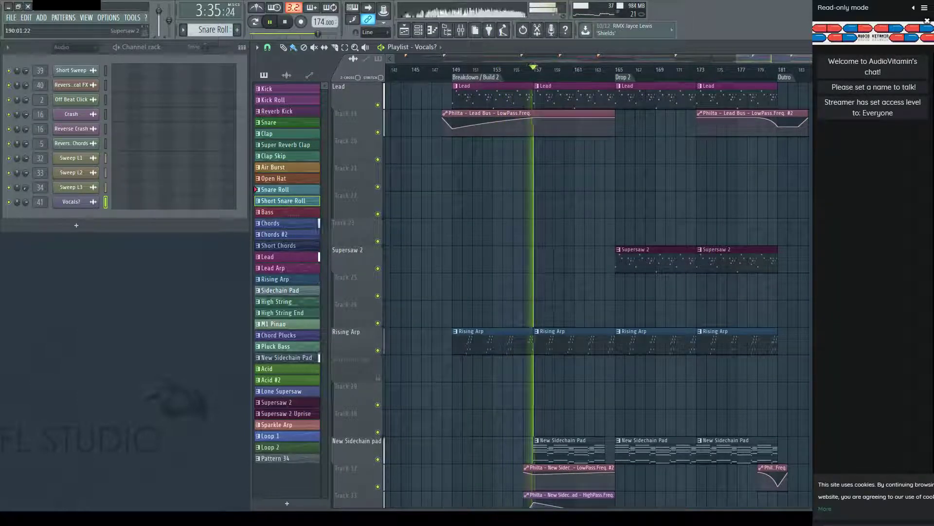
scroll(599, 292, "down", 4)
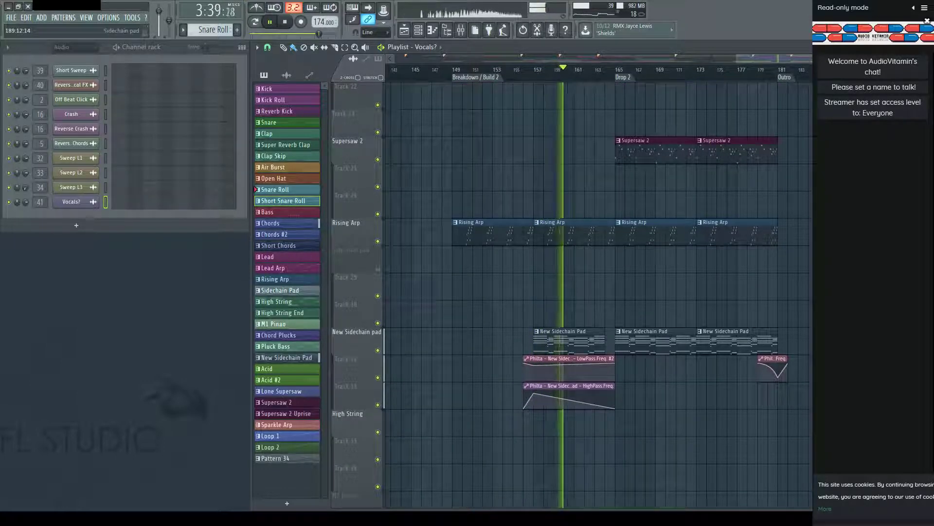
scroll(599, 292, "down", 5)
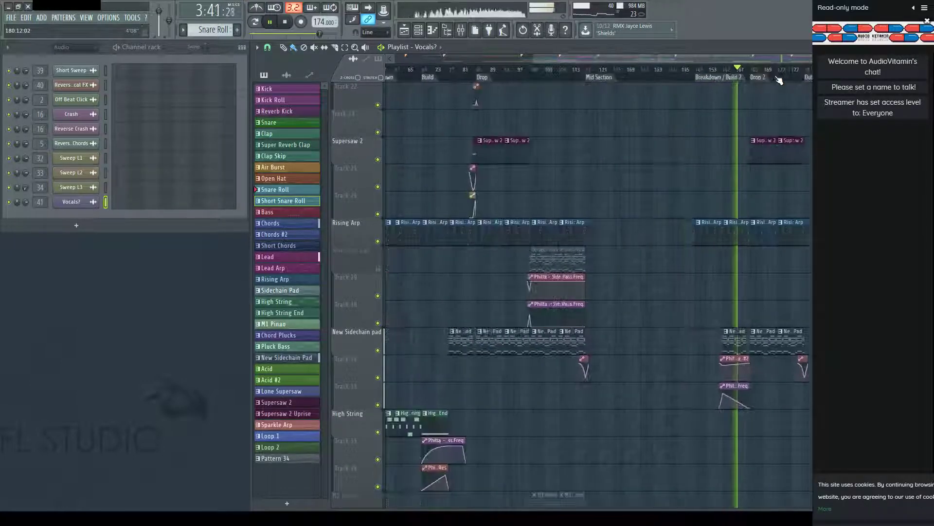
Mute the two tracks holding the old Sidechain Pad's LowPass and HighPass frequency automation.
scroll(598, 292, "up", 3)
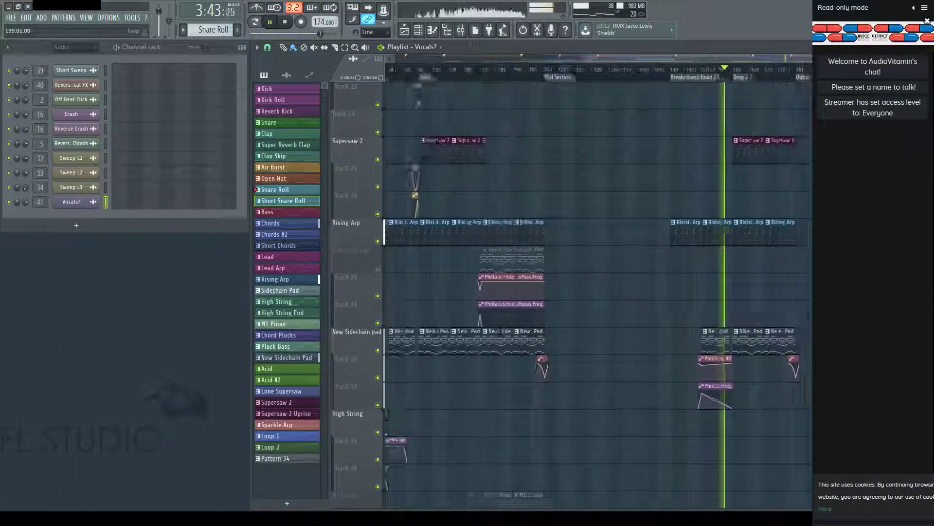
left_click(378, 296)
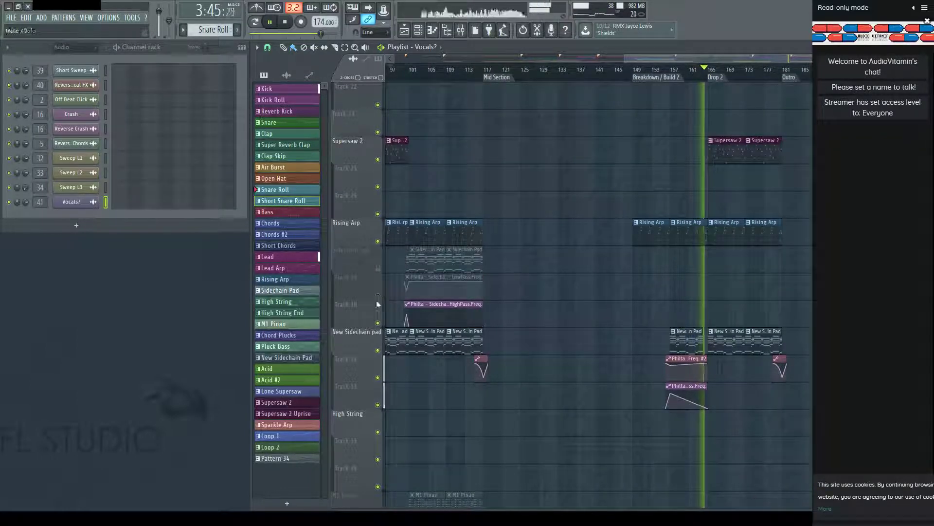
left_click(378, 323)
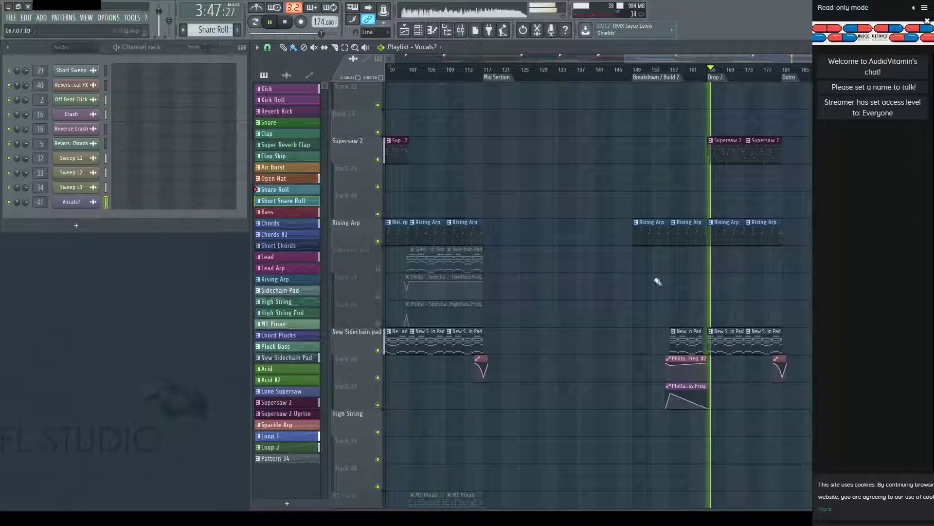
Play Drop 2 into the Outro, examine how the drum, bass and lead clips run out, and stop playback.
scroll(655, 277, "up", 2)
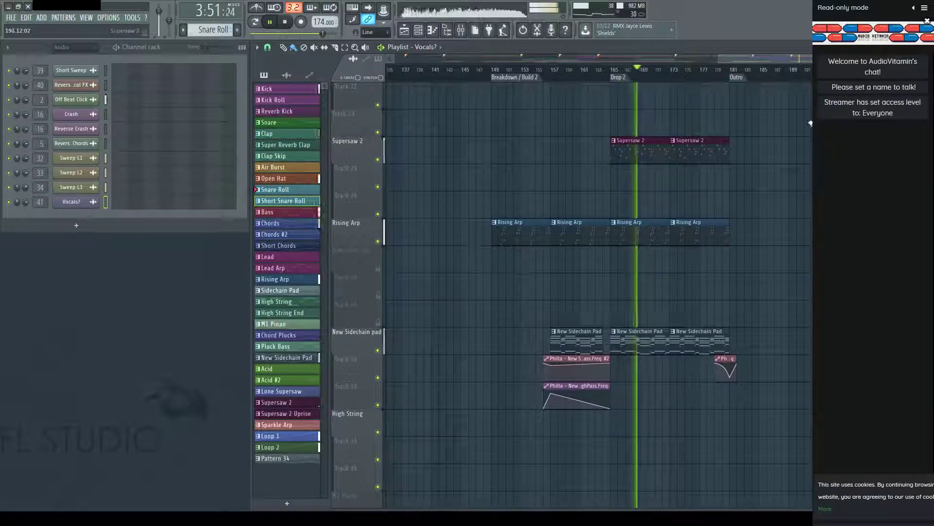
scroll(801, 73, "down", 2)
scroll(598, 292, "up", 5)
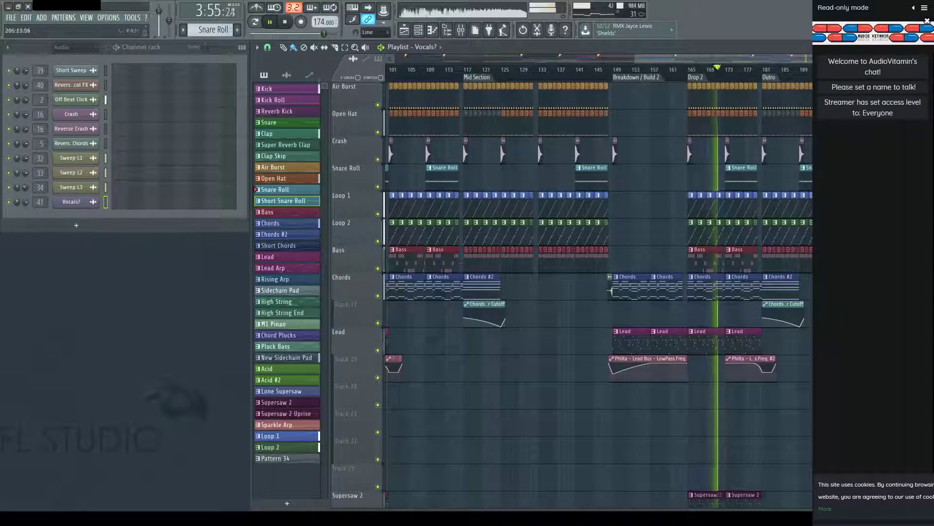
scroll(598, 69, "up", 2)
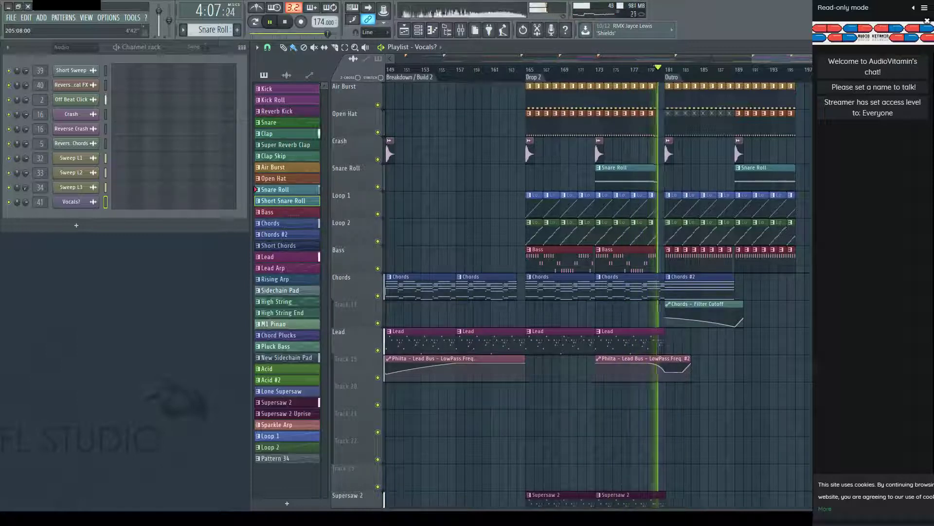
scroll(357, 274, "up", 8)
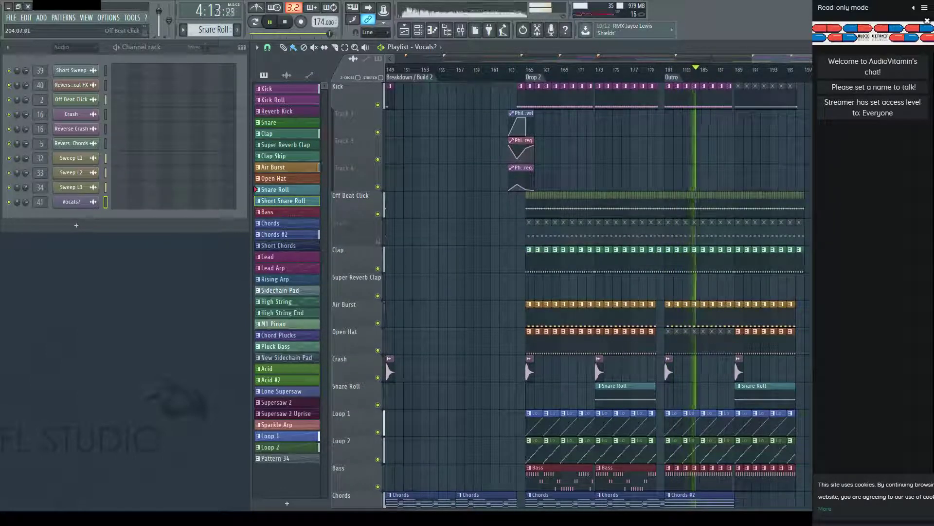
scroll(597, 292, "up", 2)
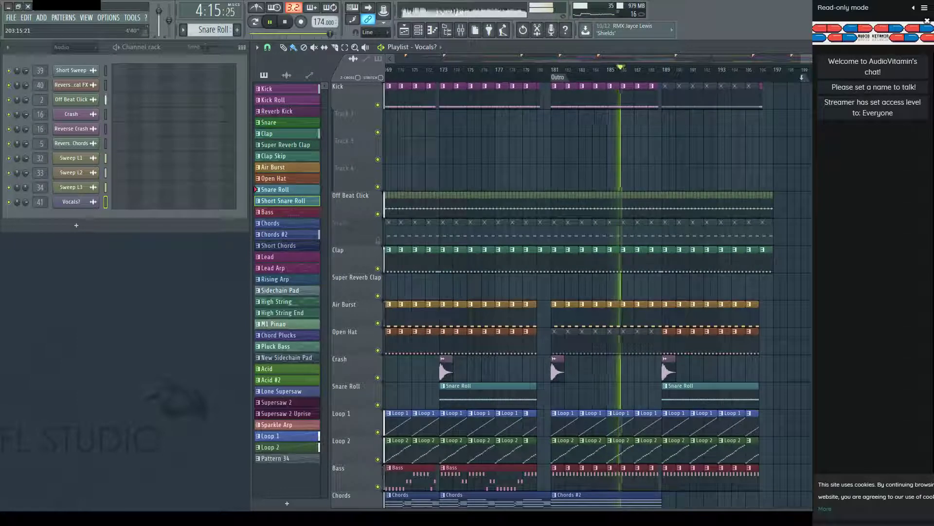
scroll(596, 292, "up", 1)
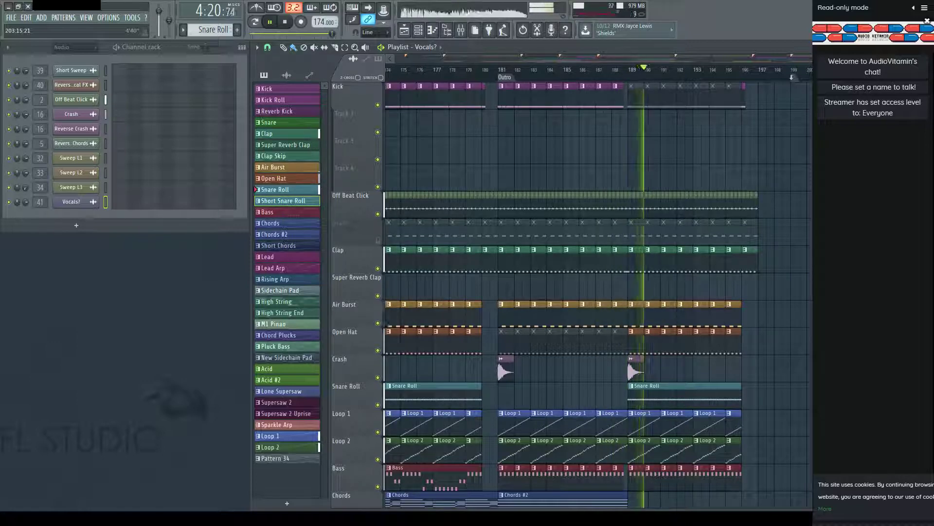
key("space")
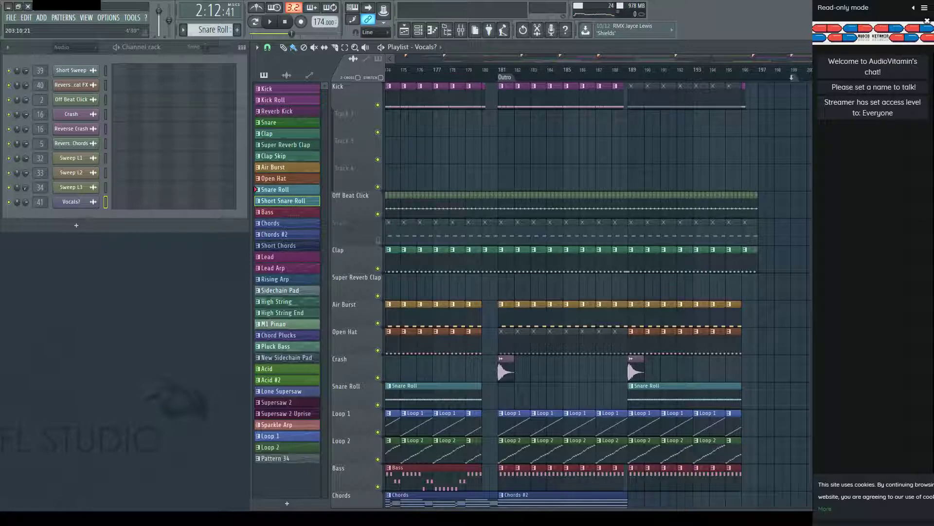
Play the bars leading into the Drop and try muting the short Kick and Air Burst clips just before bar 85.
scroll(589, 82, "left", 15)
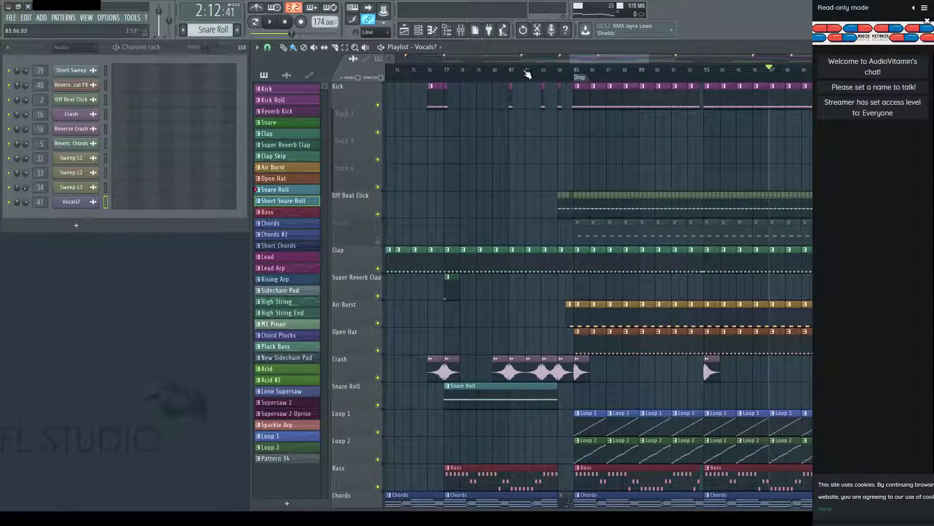
key("space")
scroll(534, 305, "up", 3)
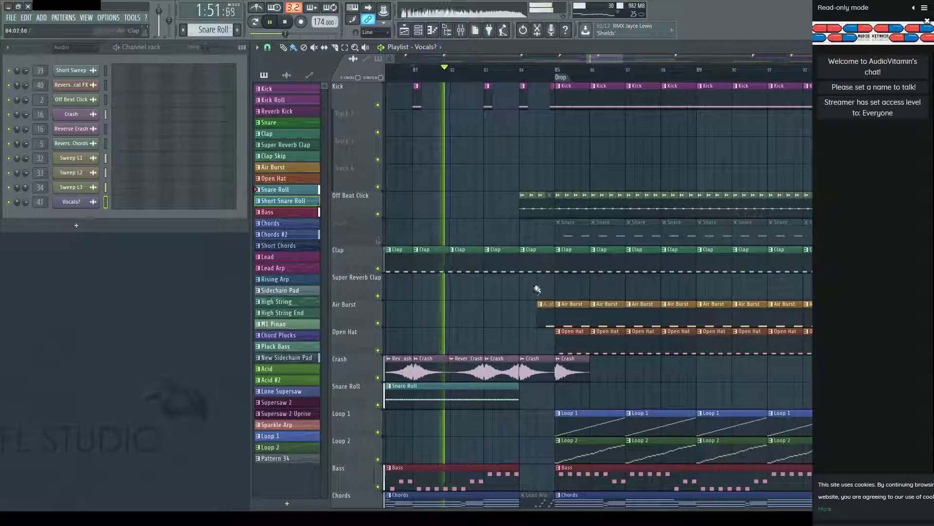
key("space")
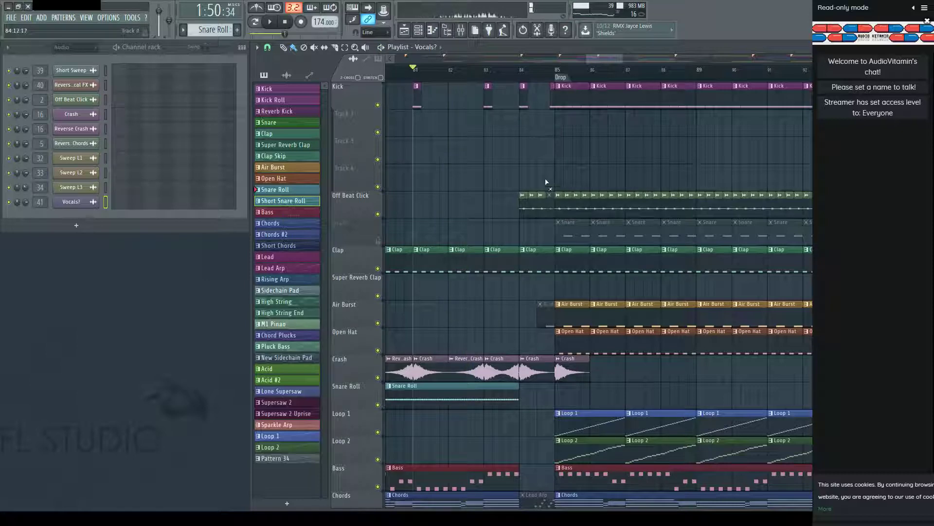
scroll(550, 80, "up", 5)
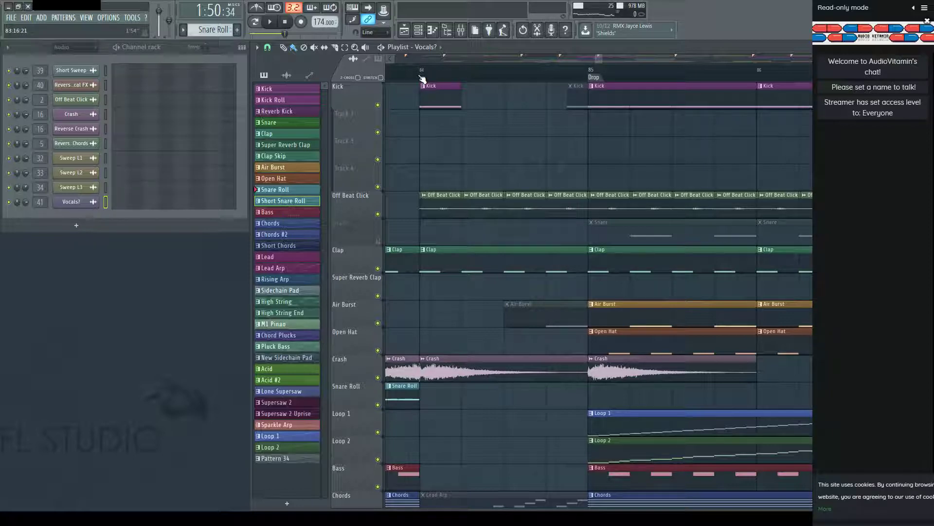
Play bar 84 into the Drop and unmute the short Kick and Air Burst clips just before it.
scroll(449, 81, "down", 2)
scroll(453, 260, "down", 6)
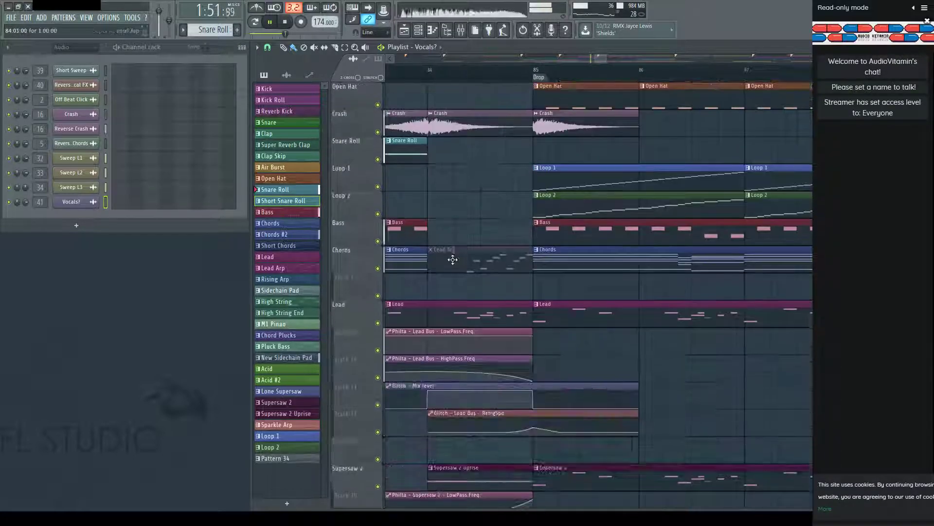
scroll(453, 260, "down", 2)
scroll(465, 275, "up", 10)
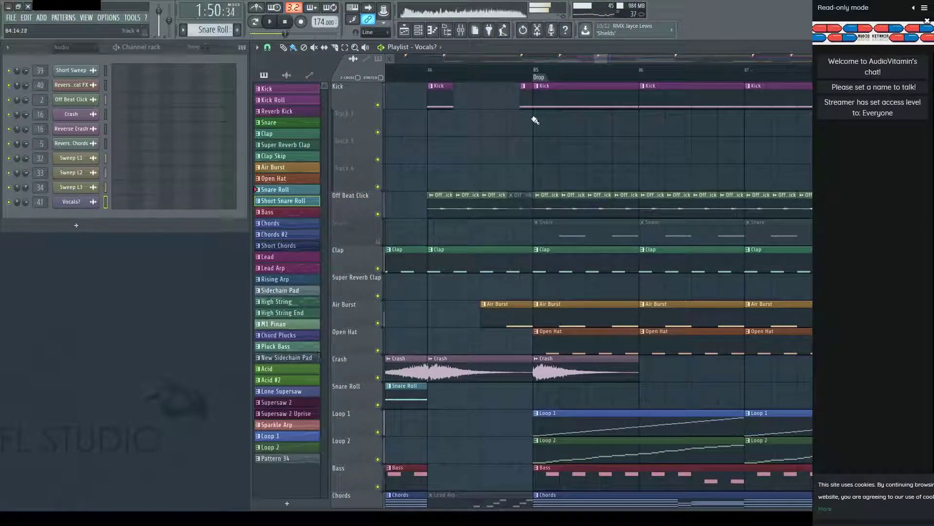
Play the Drop through to the Mid Section, compare its clips with the intro's layout, and stop playback.
scroll(524, 82, "down", 2)
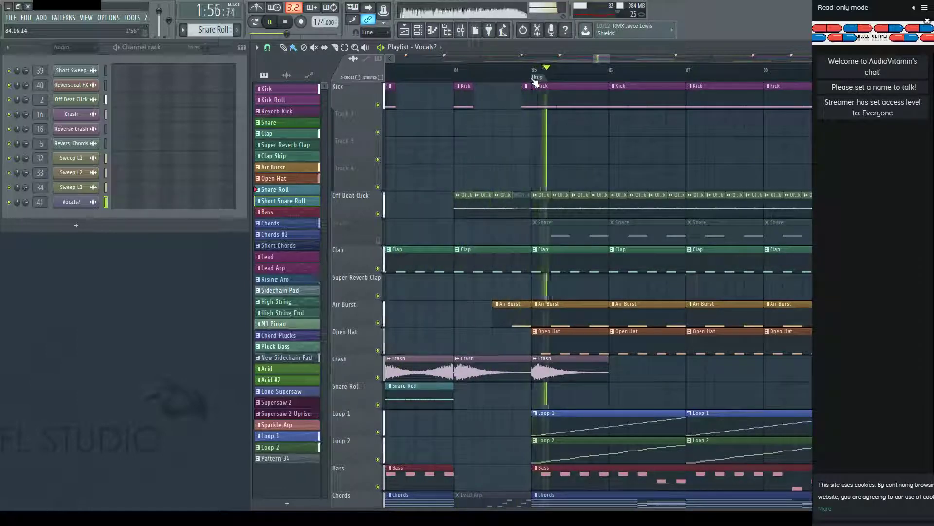
scroll(569, 78, "down", 1)
scroll(574, 79, "down", 5)
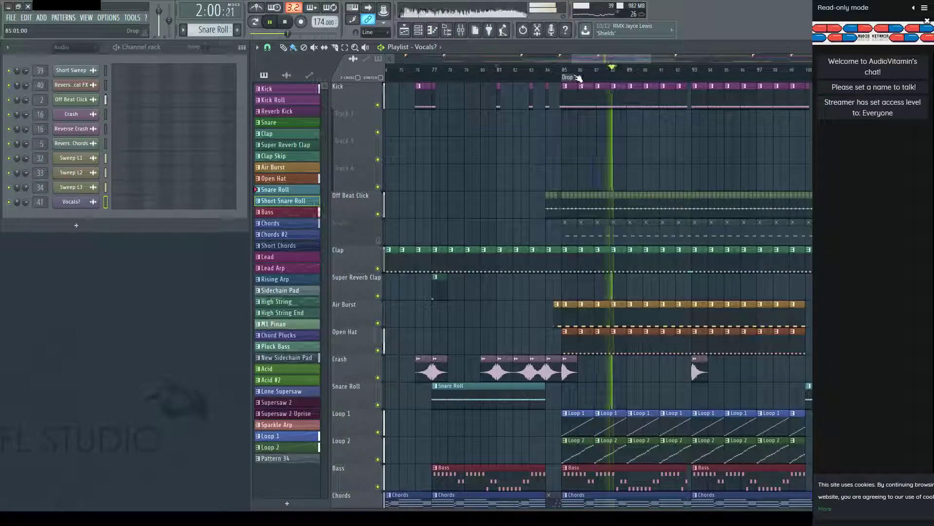
scroll(578, 78, "down", 2)
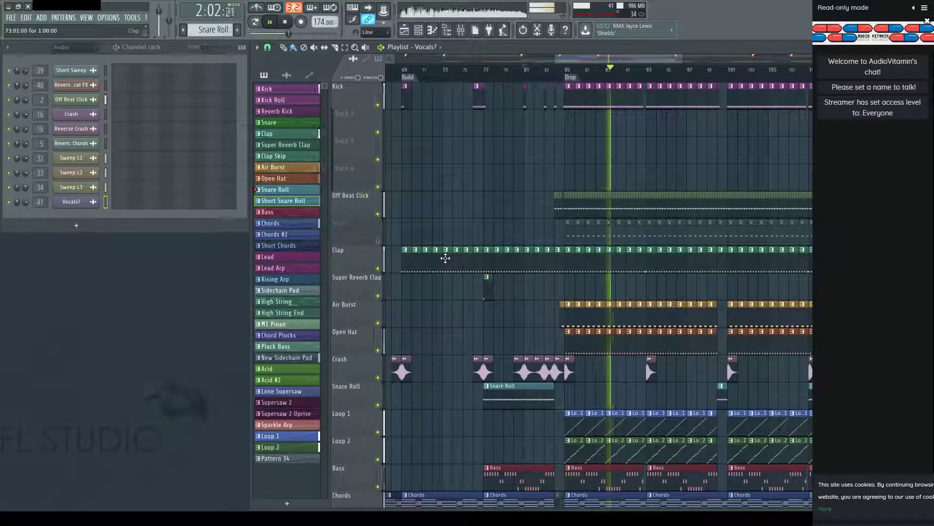
left_click_drag(641, 60, 531, 73)
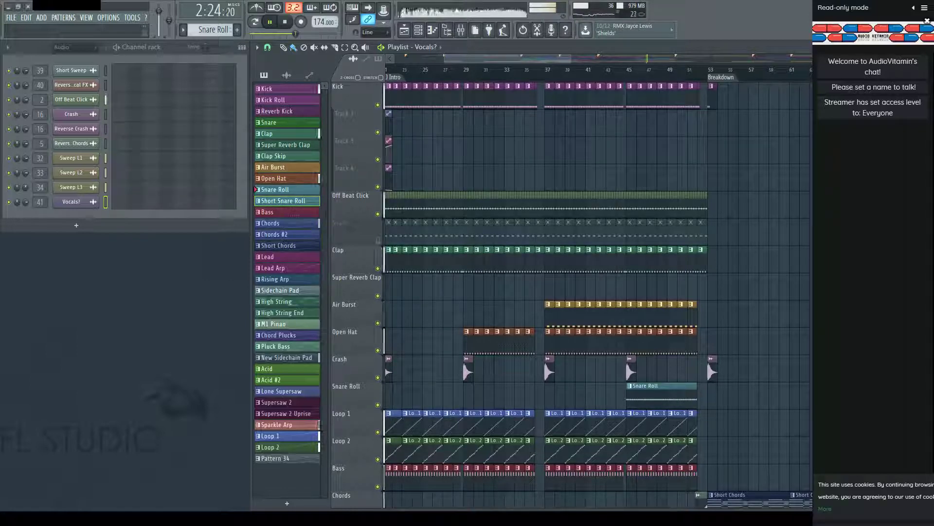
left_click_drag(540, 61, 698, 69)
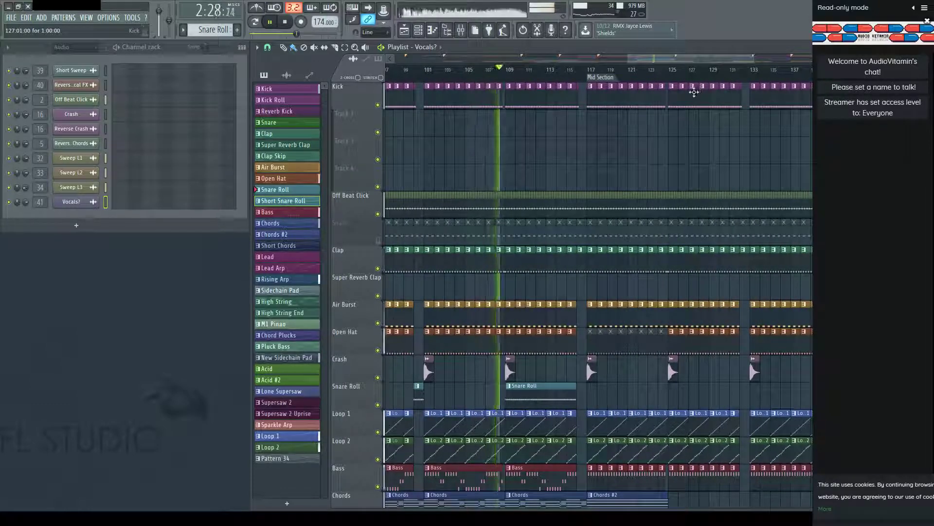
scroll(706, 83, "down", 3)
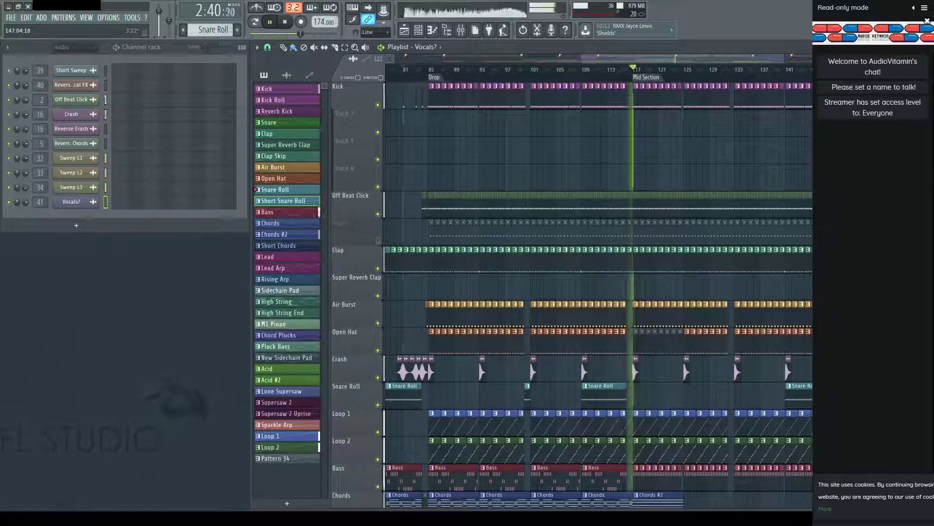
key("space")
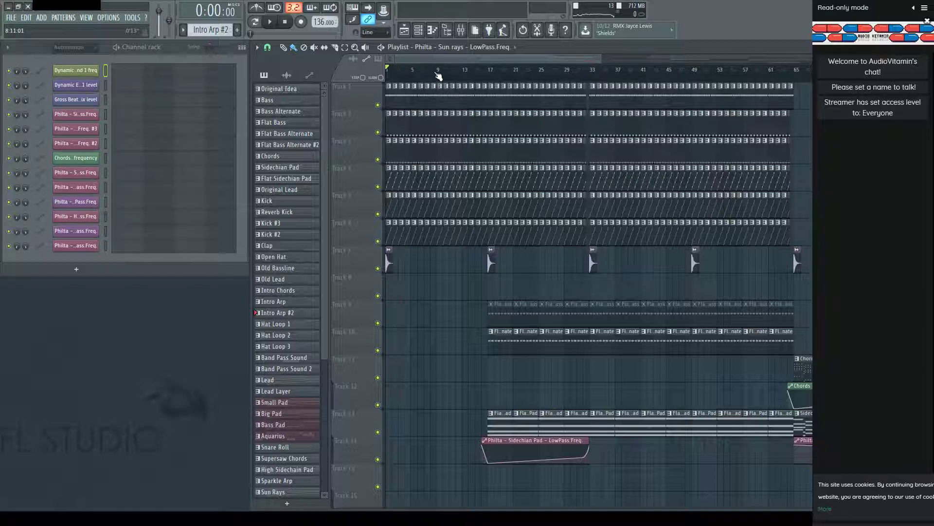
Play the 136 BPM project from the start and examine the intro's drum, Flat Bass Alternate and Flat Sidechain Pad clips.
scroll(439, 73, "up", 5)
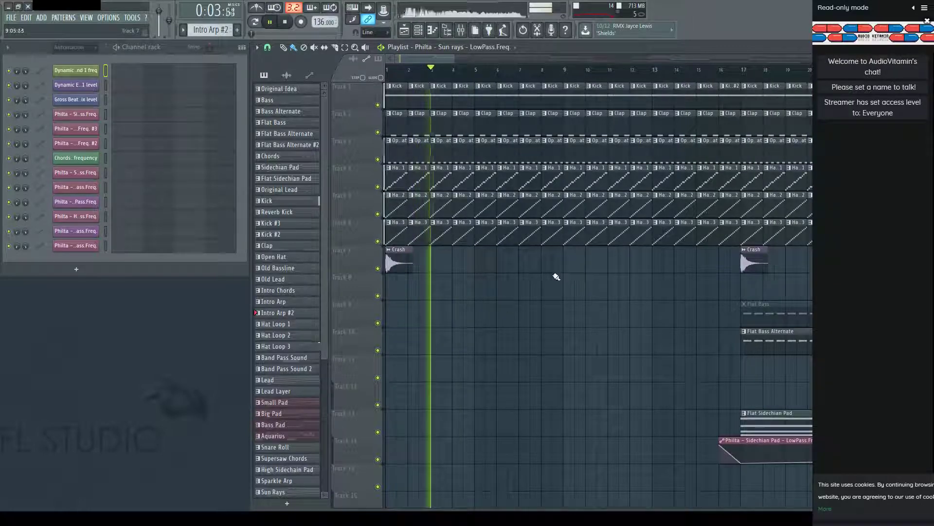
scroll(536, 278, "down", 5)
scroll(522, 283, "up", 5)
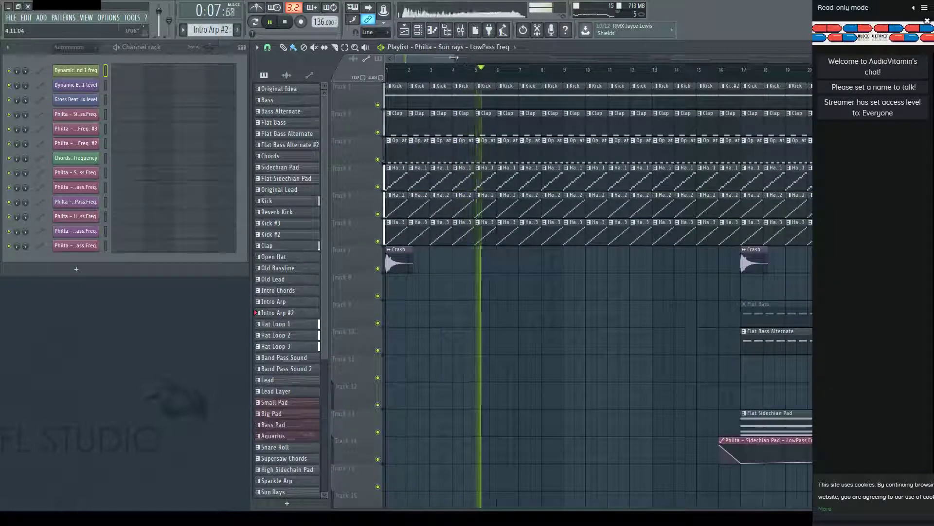
left_click_drag(454, 53, 476, 58)
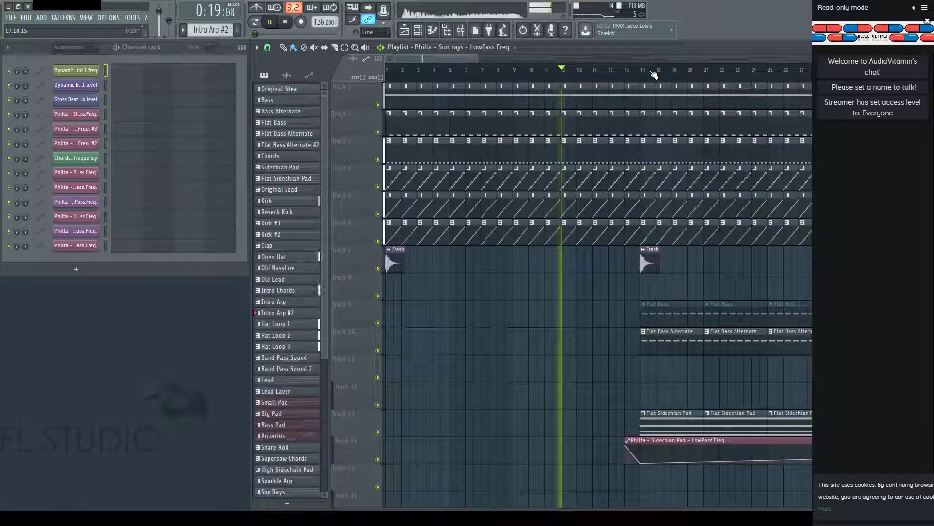
left_click_drag(471, 61, 418, 57)
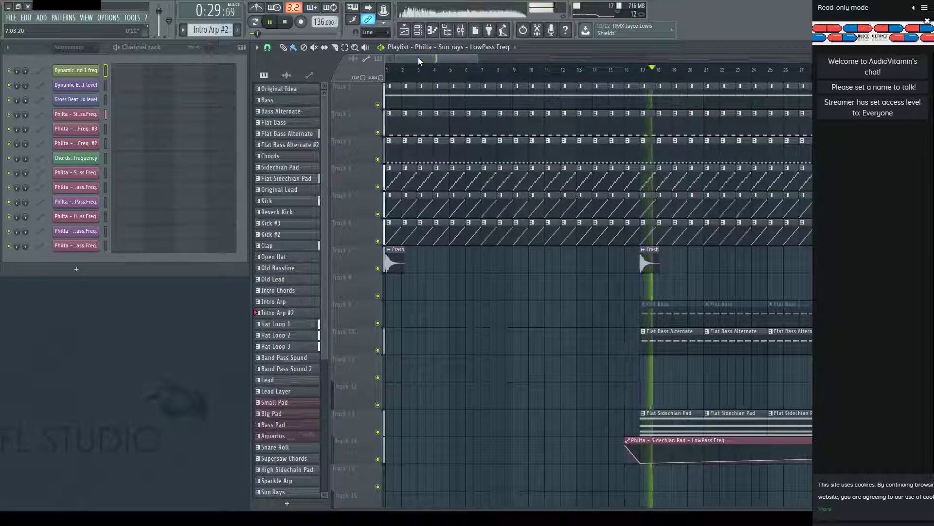
left_click_drag(457, 57, 492, 60)
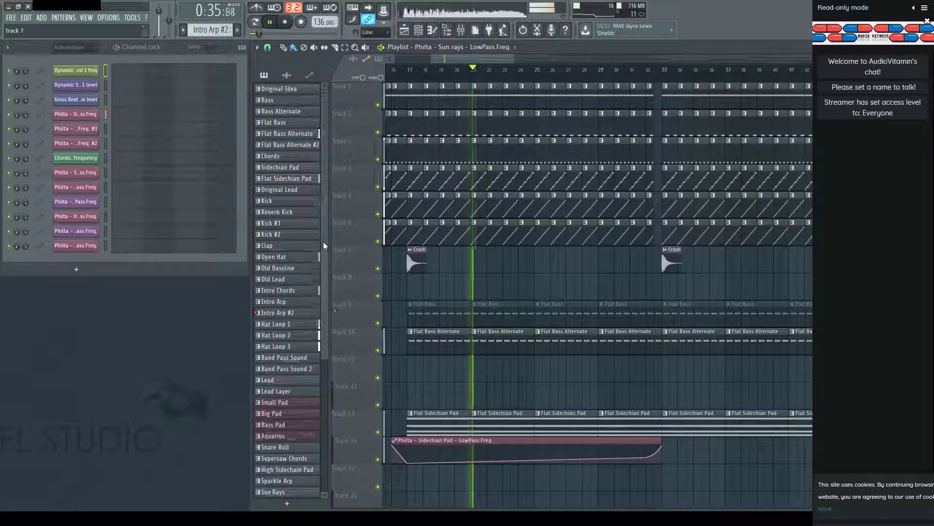
left_click_drag(323, 242, 516, 61)
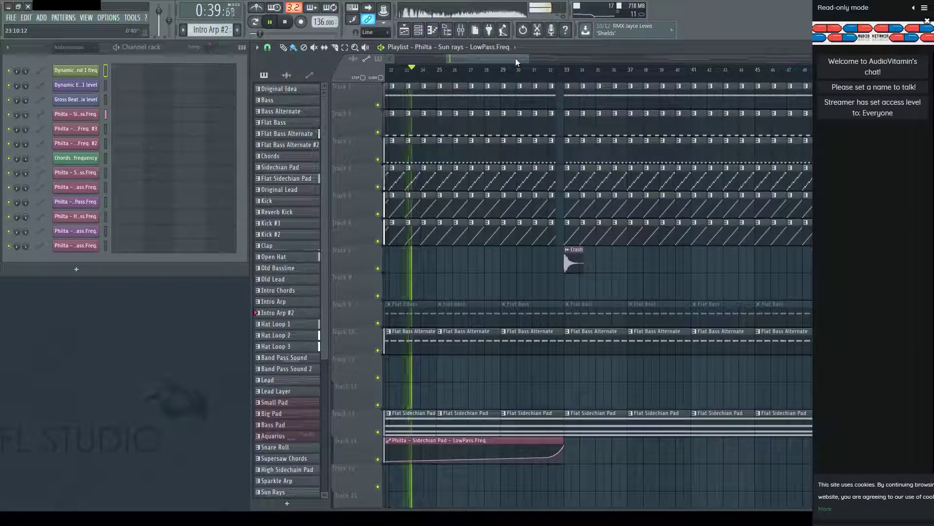
Check the mixer levels while the intro plays and examine the arrangement up to the Chords entry at bar 65.
key("F9")
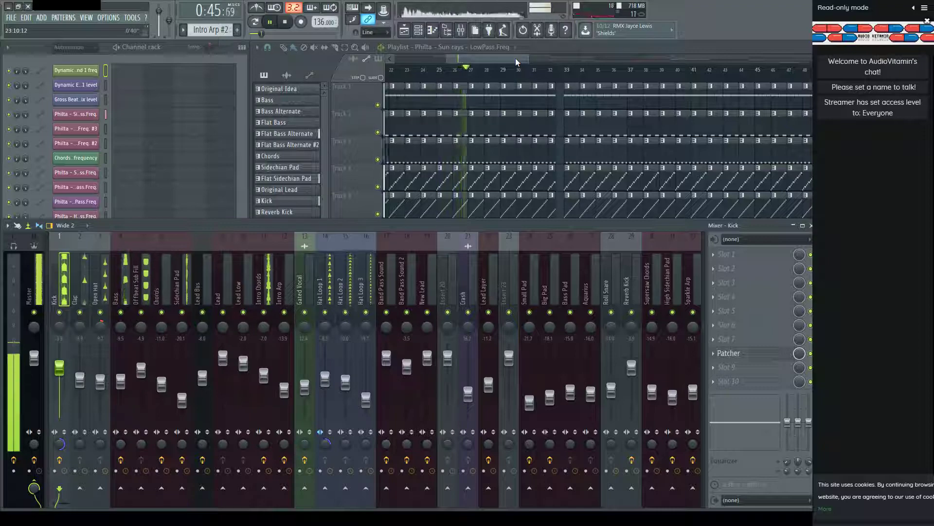
key("F9")
left_click_drag(506, 58, 530, 68)
scroll(531, 77, "down", 3)
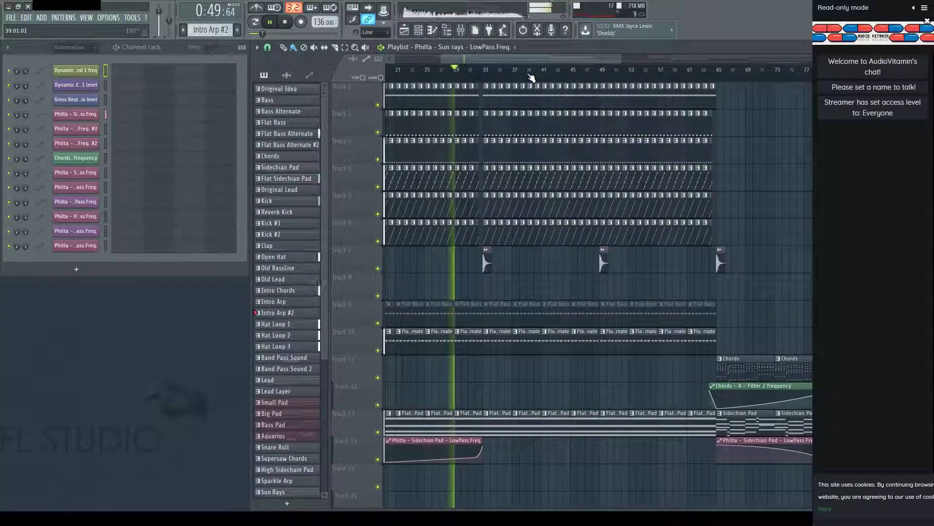
Open the channel rack's group filter, which is set to Automation.
left_click(73, 47)
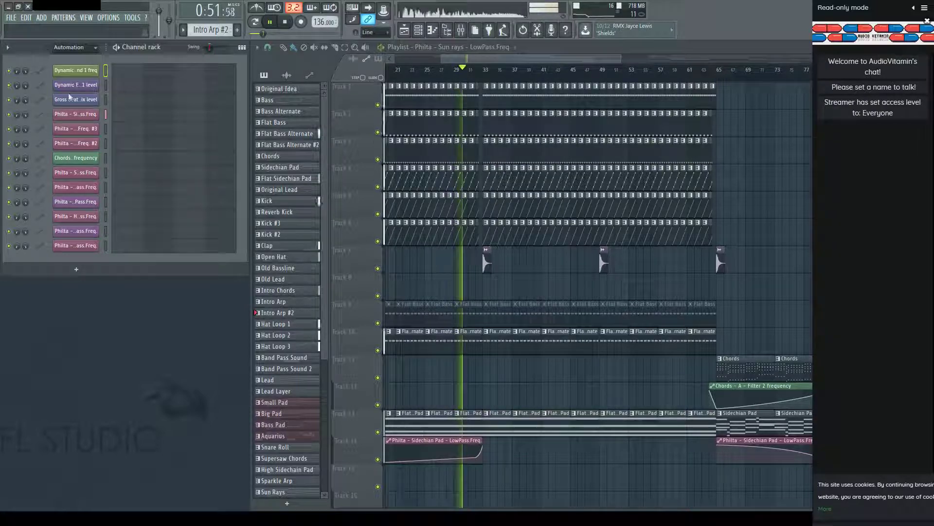
Show the unsorted channels in the channel rack and look over the mixer's tracks and levels from Kick to Sun Rays.
left_click(66, 100)
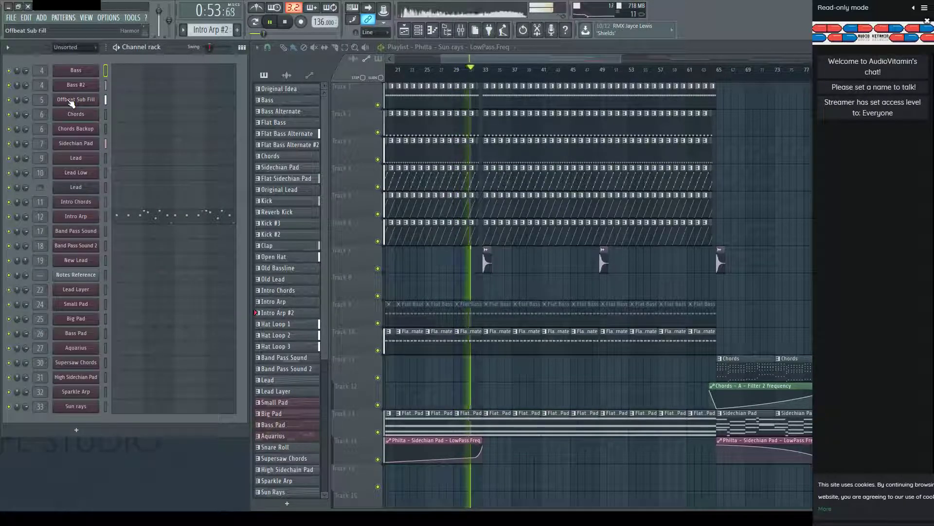
key("F9")
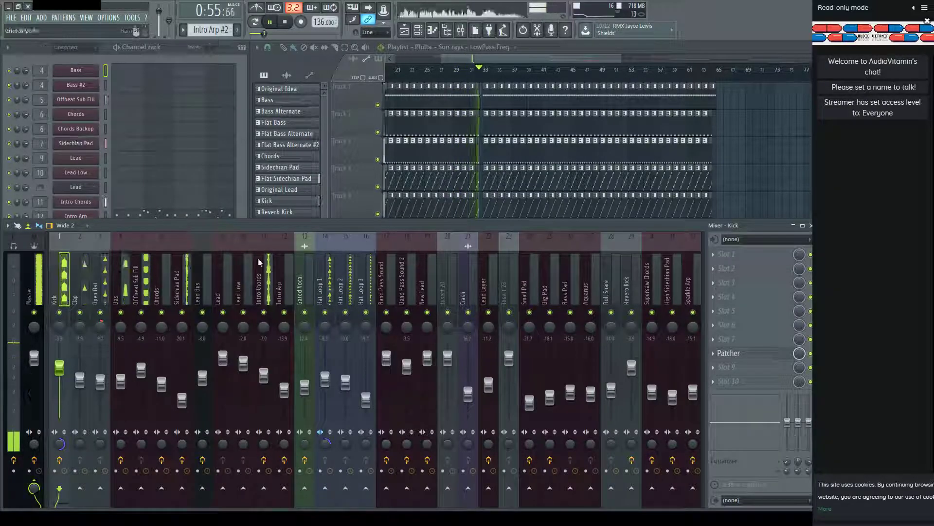
scroll(379, 283, "down", 3)
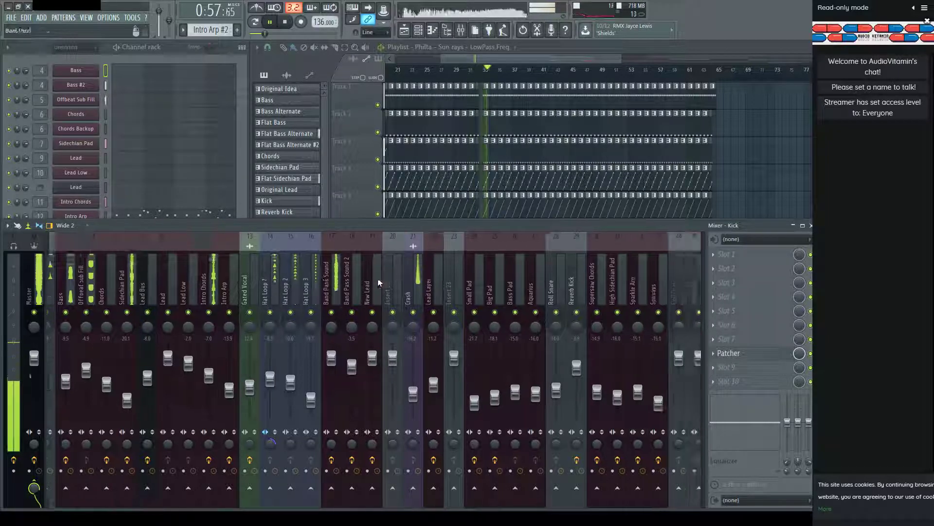
scroll(380, 283, "up", 3)
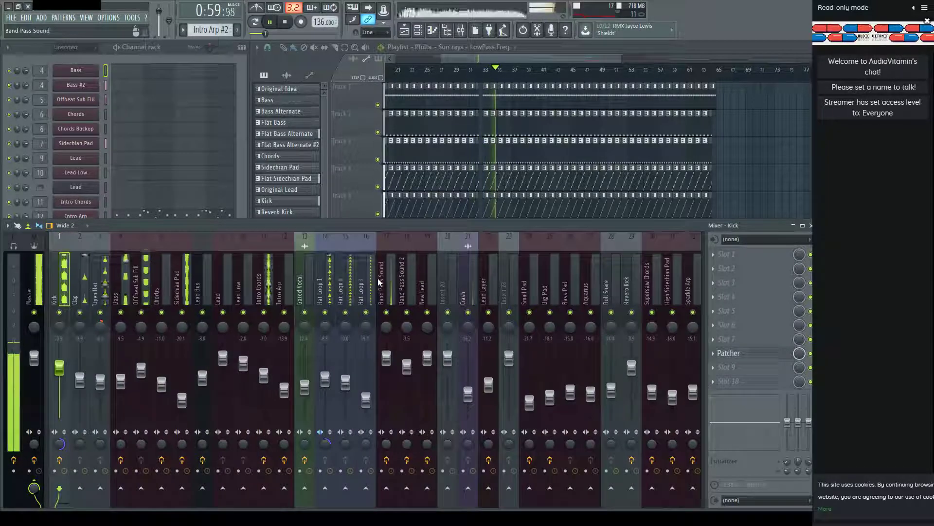
key("F9")
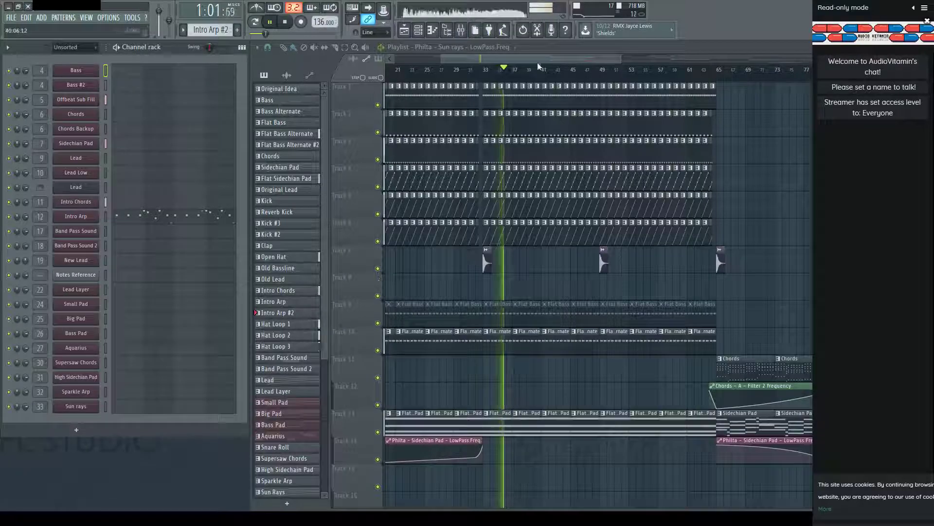
Look ahead through the playlist from the intro chord and arp clips to the Snare Roll build-up near bar 105.
scroll(538, 65, "up", 2)
scroll(595, 240, "down", 5)
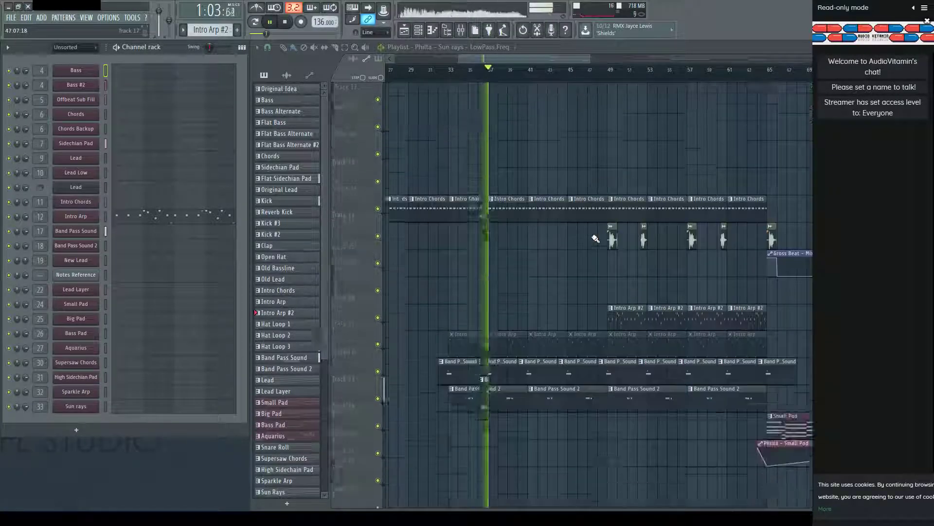
scroll(596, 239, "down", 1)
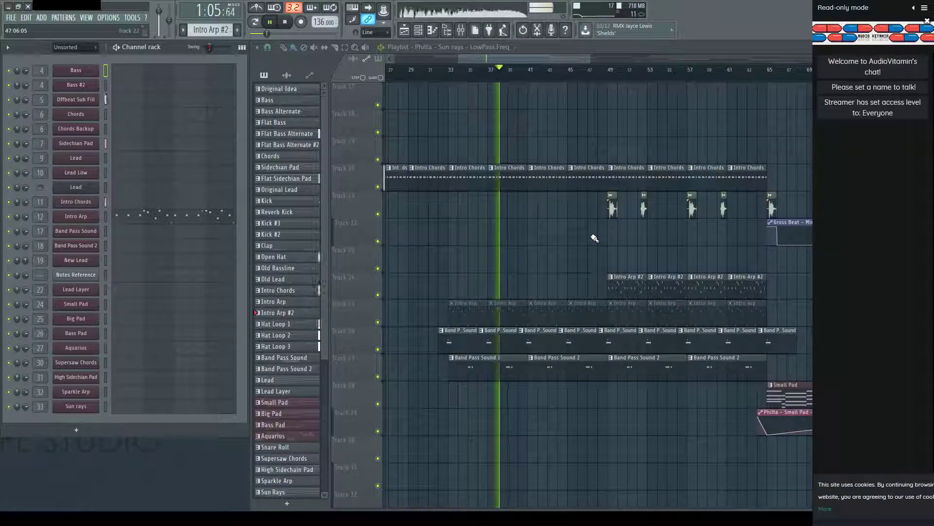
left_click_drag(531, 60, 643, 59)
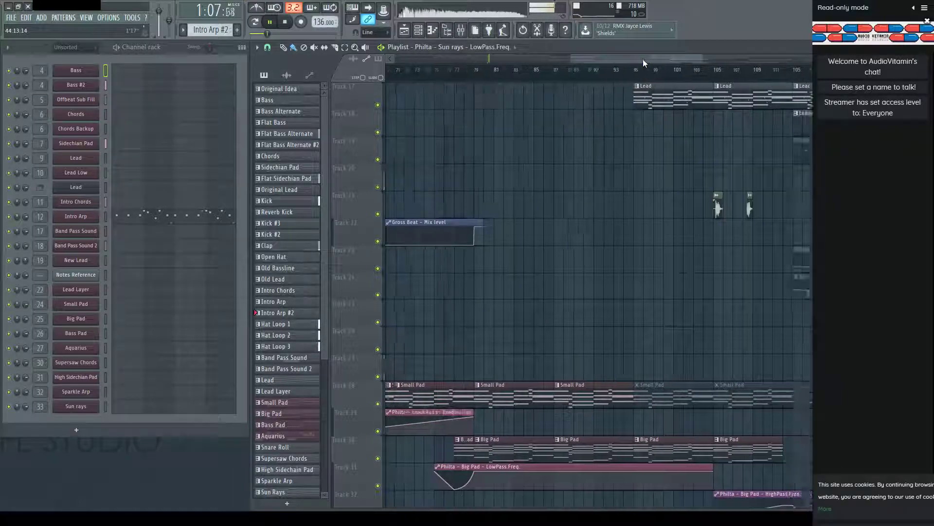
scroll(678, 273, "down", 15)
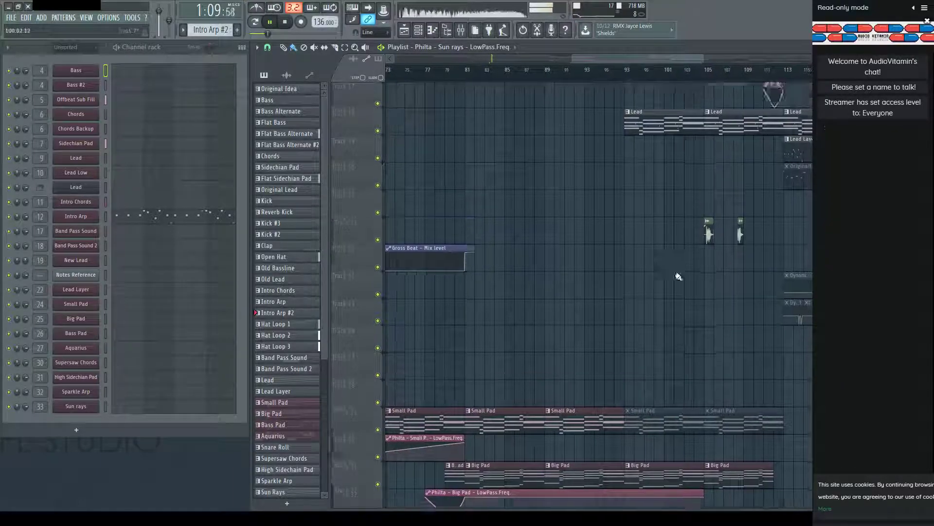
scroll(604, 277, "up", 1)
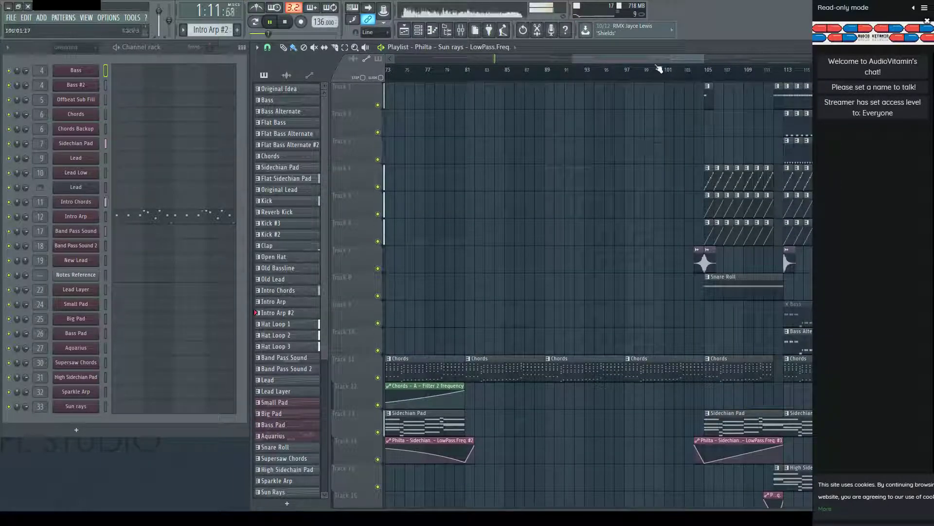
Examine the intro arrangement from bar 41 to 65 during playback, including the Flat Bass, Intro Arp #2 and Band Pass Sound clips.
left_click_drag(658, 57, 577, 70)
scroll(576, 70, "up", 1)
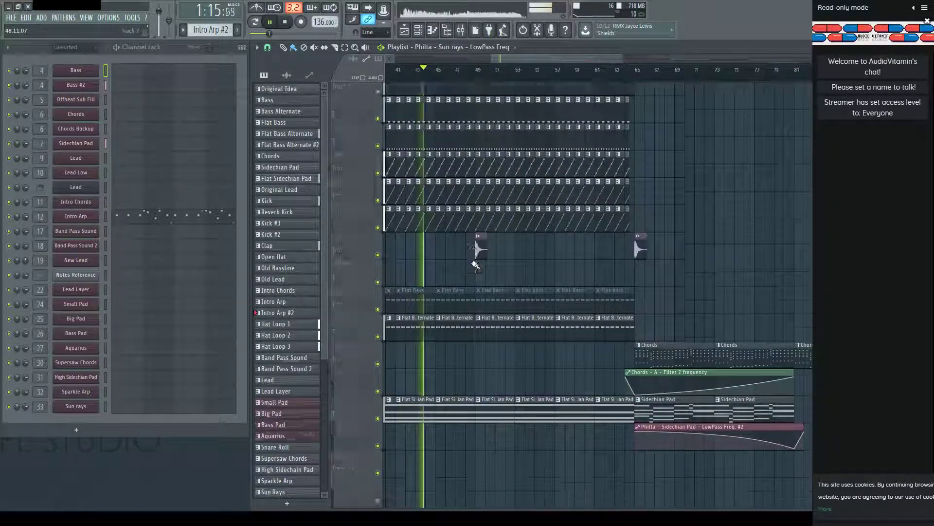
scroll(476, 265, "down", 15)
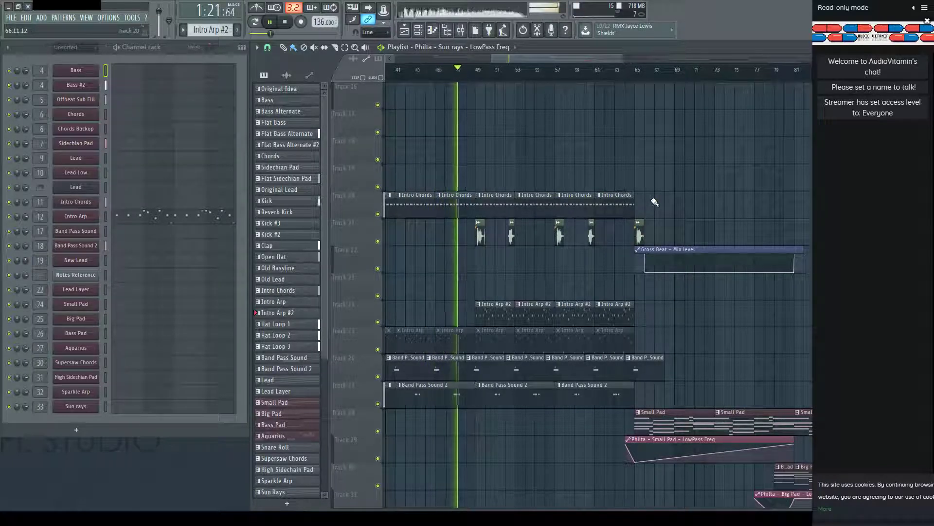
scroll(622, 75, "up", 2)
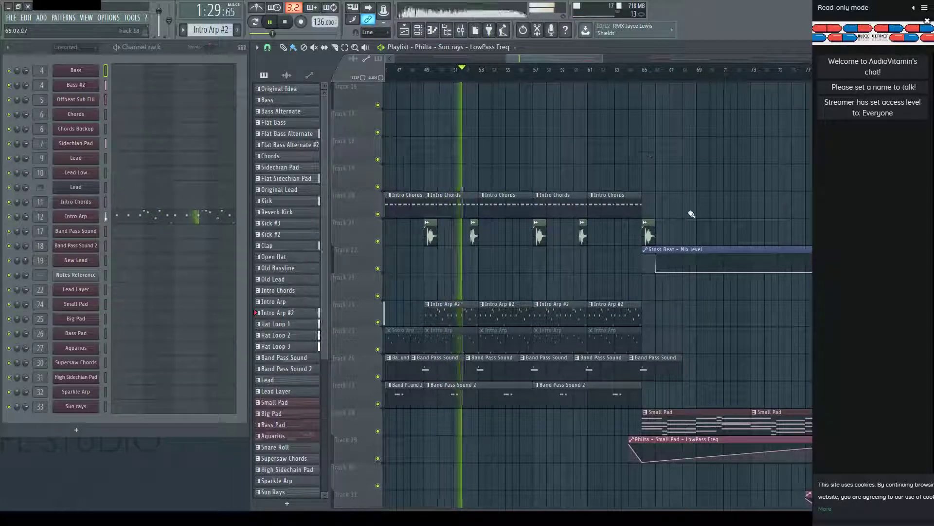
scroll(692, 214, "up", 2)
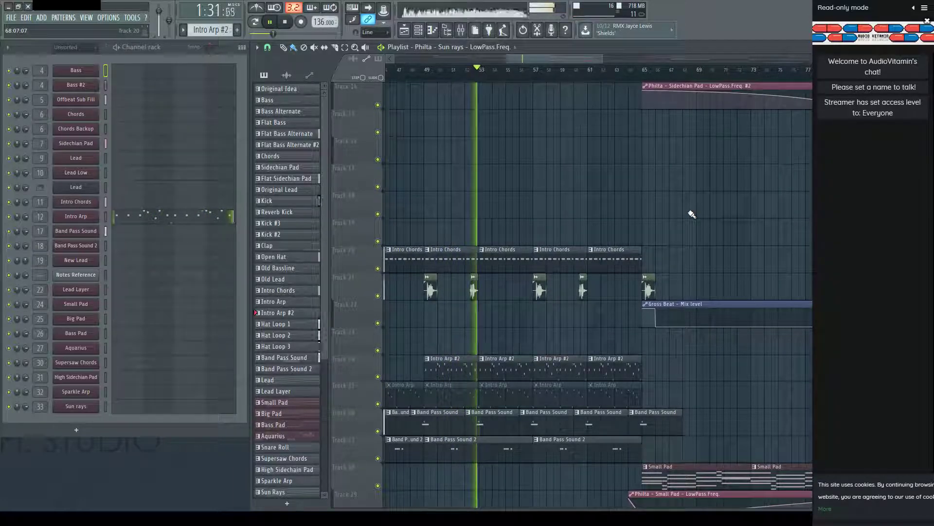
left_click_drag(550, 60, 564, 59)
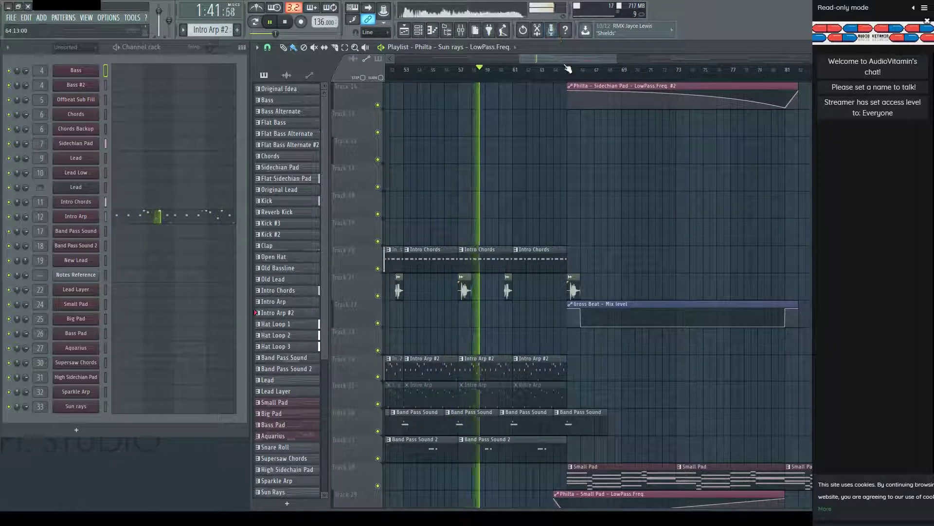
left_click_drag(565, 59, 575, 60)
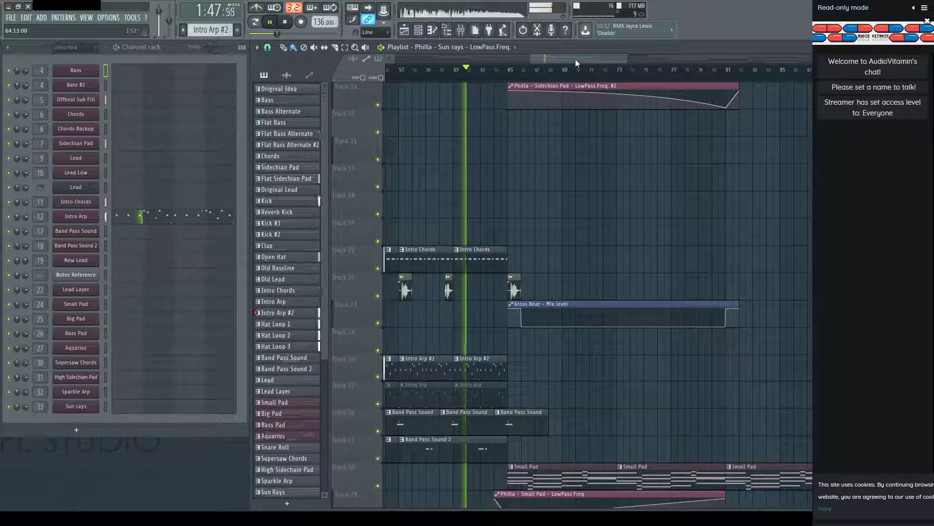
Examine the breakdown and build-up between bars 65 and 113, covering the Chords, Sidechain Pad, filter automation and Lead clips.
left_click_drag(575, 60, 624, 59)
scroll(610, 263, "up", 10)
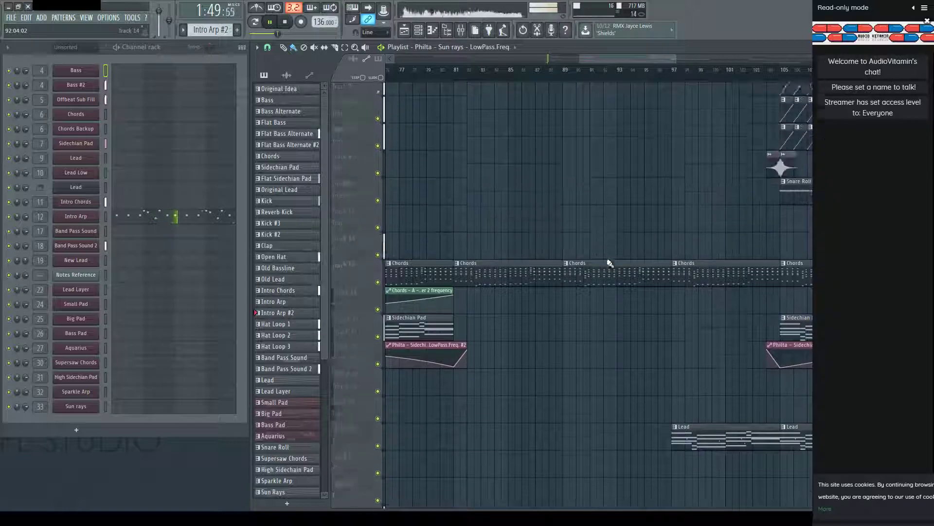
left_click_drag(649, 57, 622, 55)
scroll(617, 78, "down", 3)
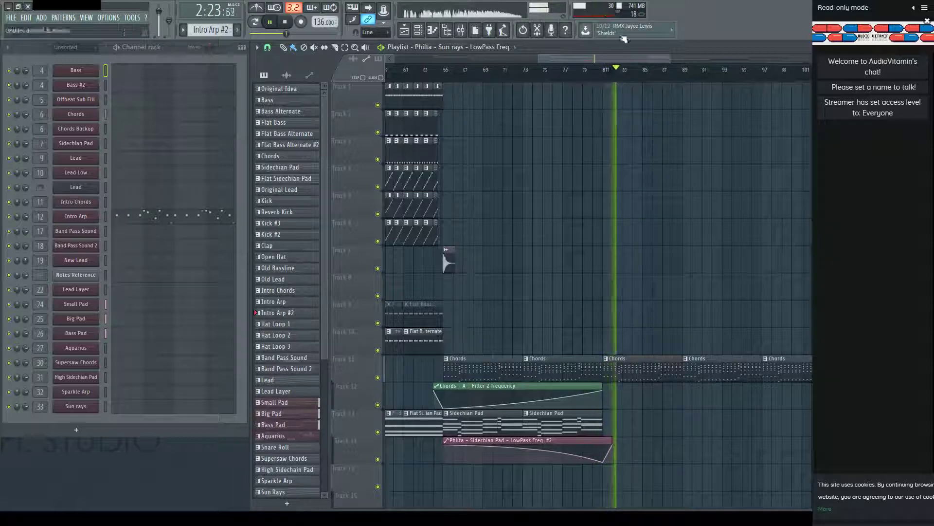
left_click_drag(627, 56, 662, 60)
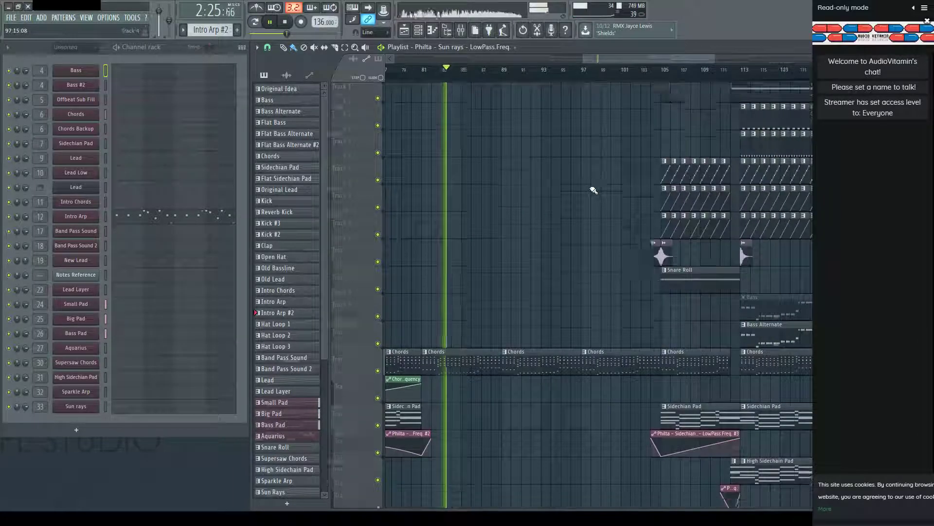
scroll(594, 190, "down", 5)
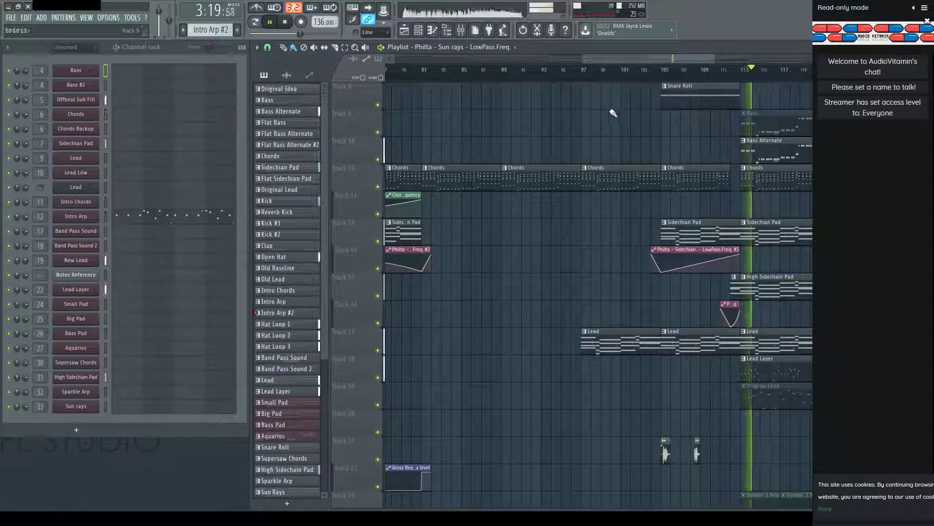
Examine the main section from bar 113 to 145, from the drum and bass tracks down to the Sparkle Arp and Sun Rays clips.
left_click_drag(691, 58, 768, 54)
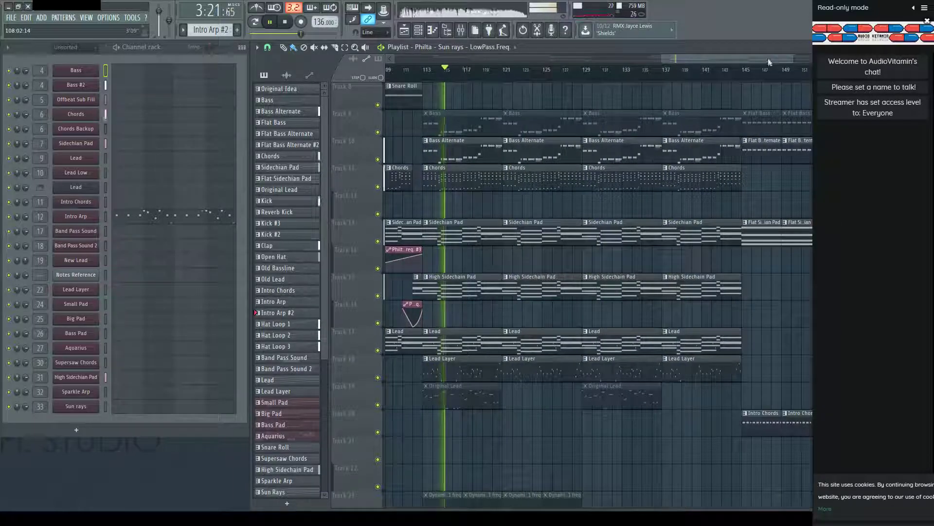
scroll(633, 234, "up", 5)
scroll(545, 234, "down", 4)
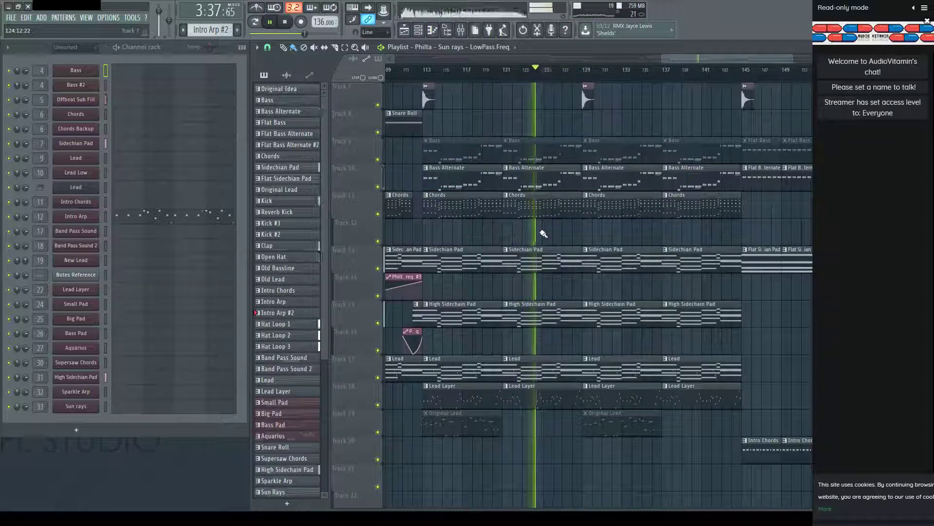
left_click_drag(685, 57, 692, 72)
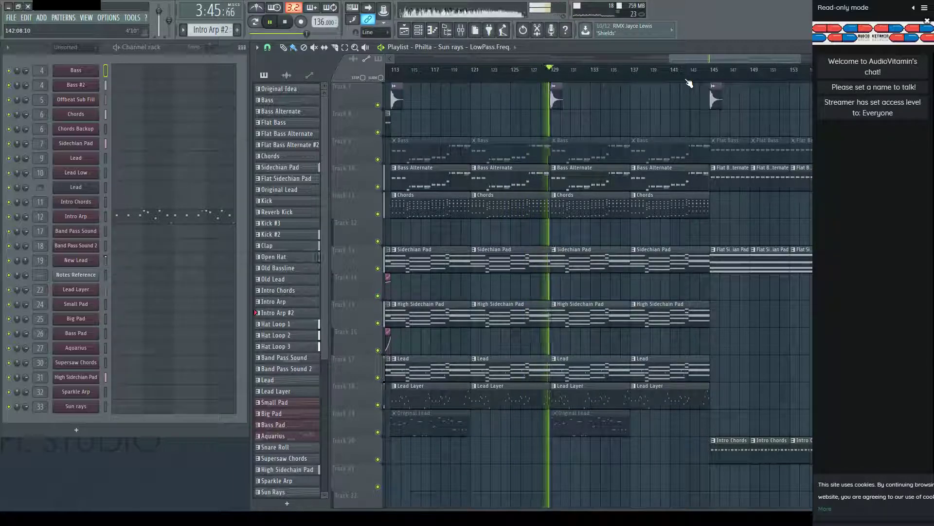
left_click_drag(715, 58, 722, 57)
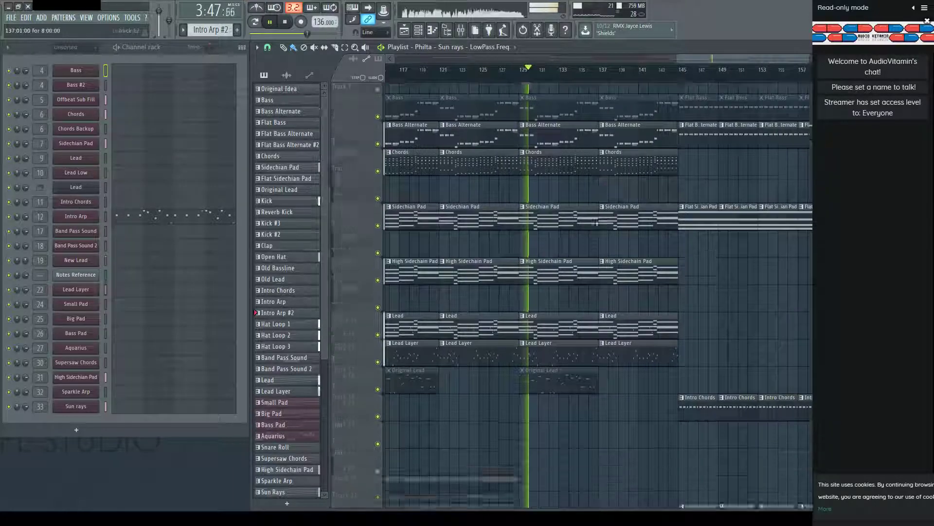
scroll(607, 190, "down", 10)
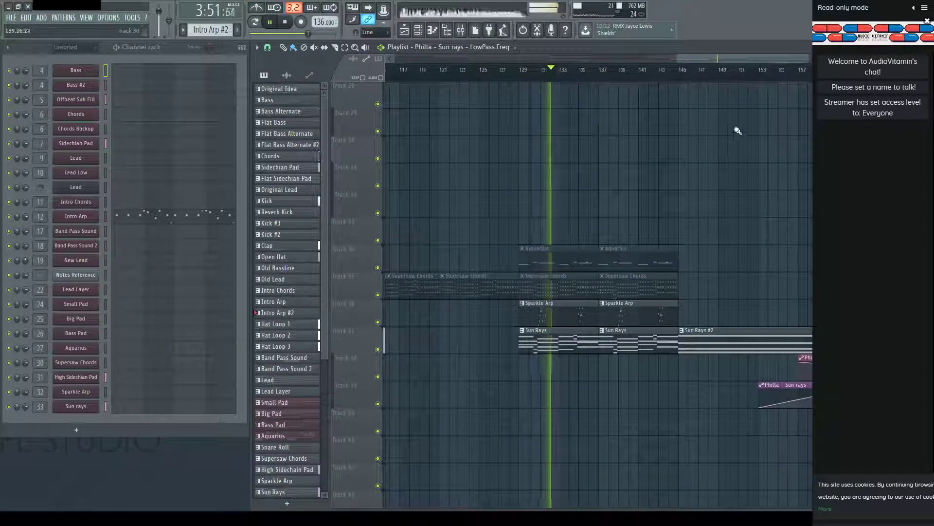
scroll(737, 131, "up", 10)
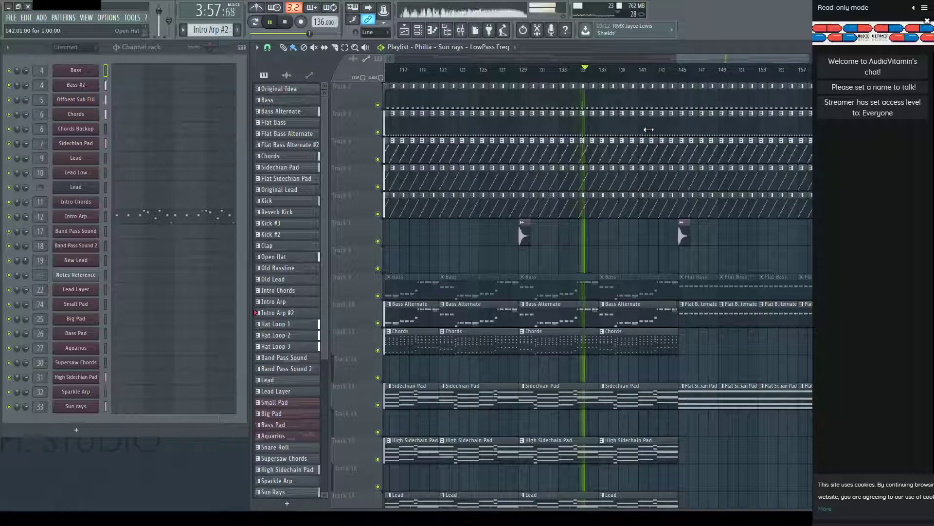
Review the wider arrangement from bar 77 to 181, including the pad layers, Sun Rays #2 clip and its filter automation.
scroll(701, 64, "right", 4)
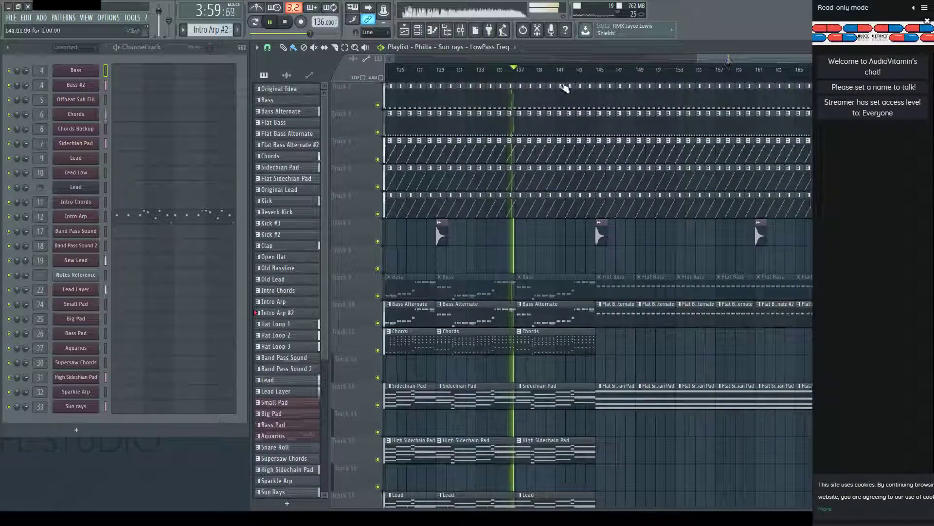
scroll(502, 82, "down", 4)
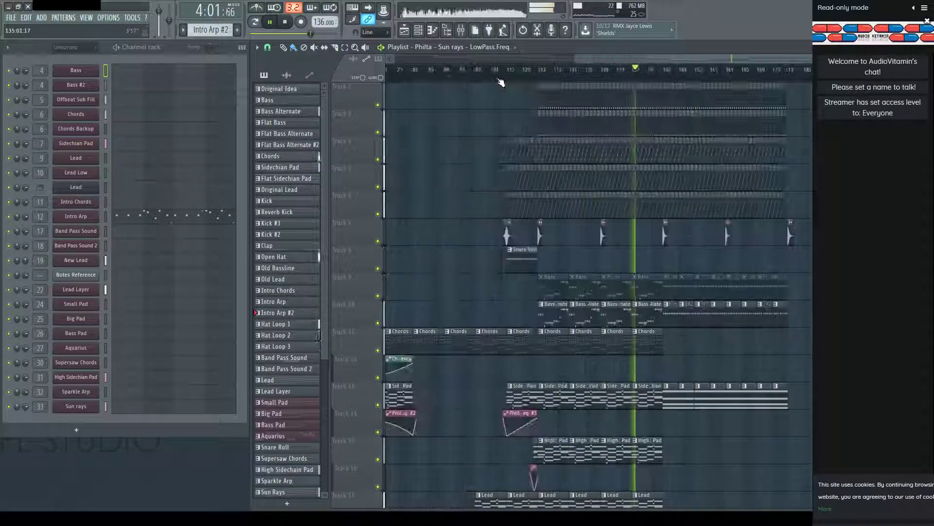
scroll(555, 176, "down", 8)
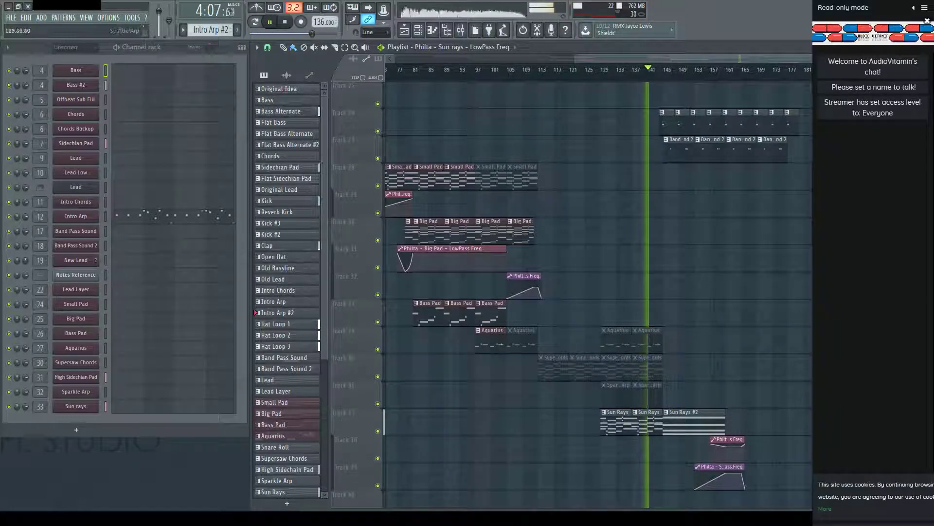
scroll(730, 75, "up", 4)
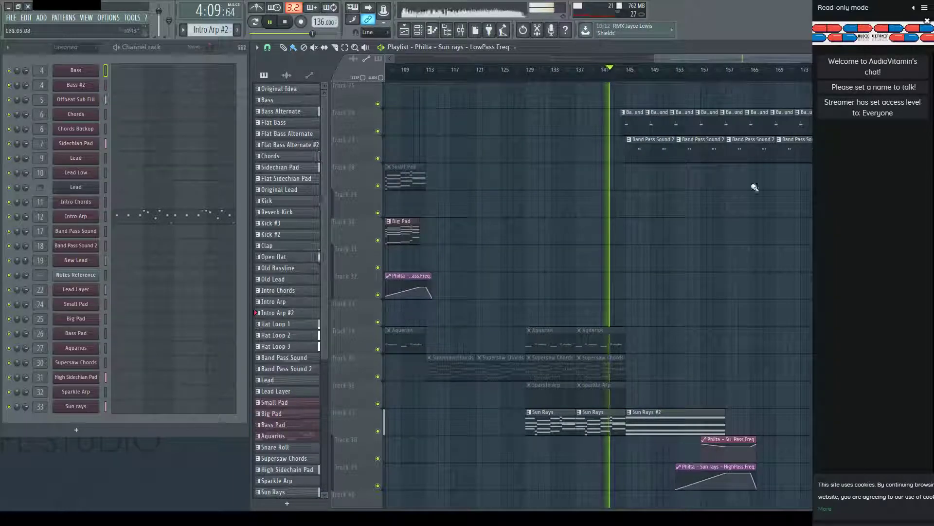
scroll(743, 165, "up", 2)
scroll(796, 203, "up", 4)
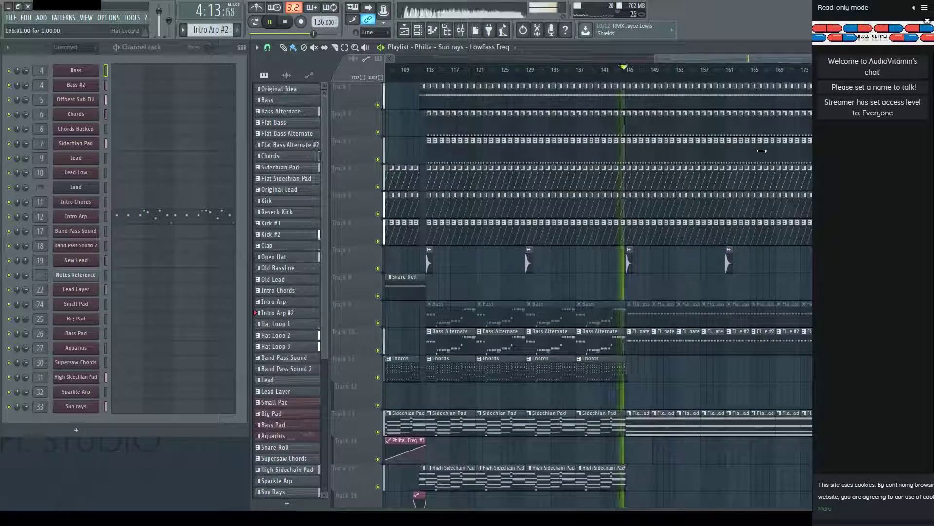
Examine the closing section from bar 145 to 177, including the Intro Chords, Band Pass Sound clips and Sun Rays filter automation.
left_click_drag(739, 57, 767, 58)
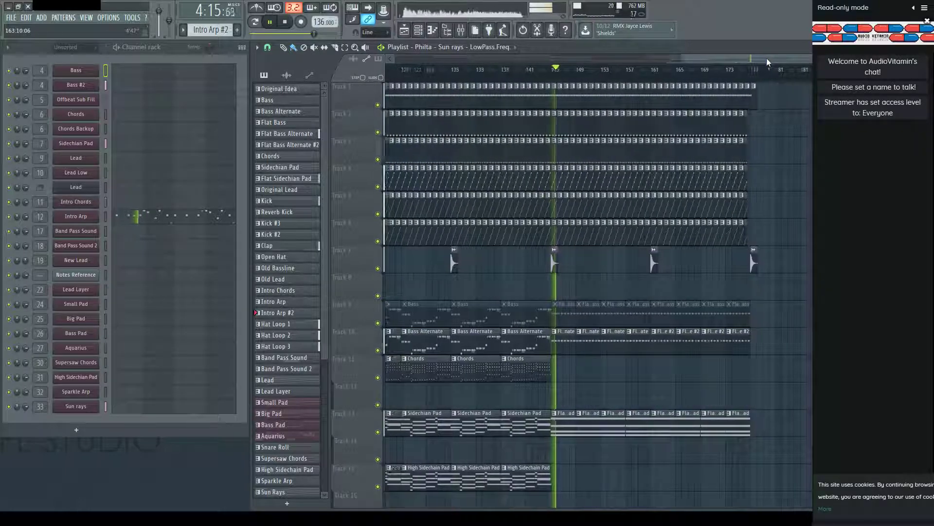
scroll(777, 253, "down", 5)
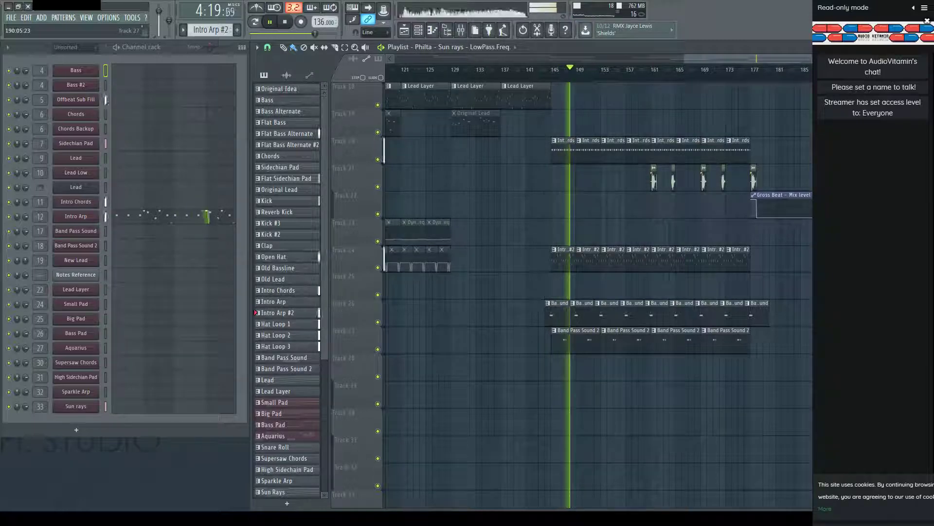
scroll(594, 292, "down", 2)
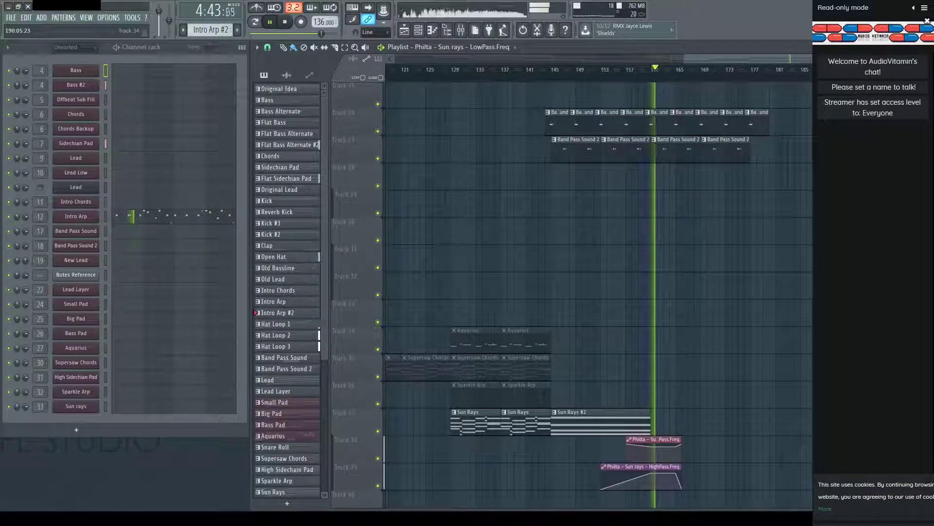
scroll(599, 292, "up", 7)
scroll(720, 184, "up", 5)
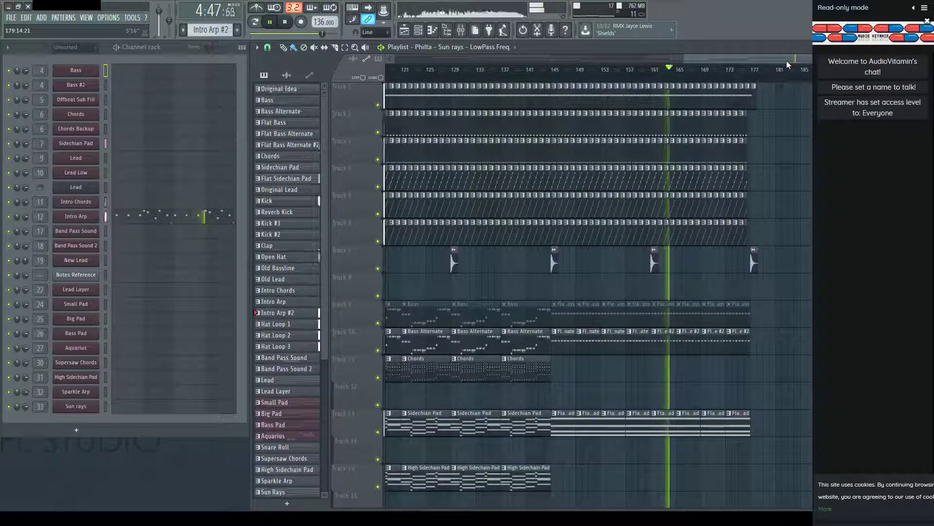
Stop playback in the outro and restart the song from bar 1 of the playlist.
scroll(774, 73, "up", 2)
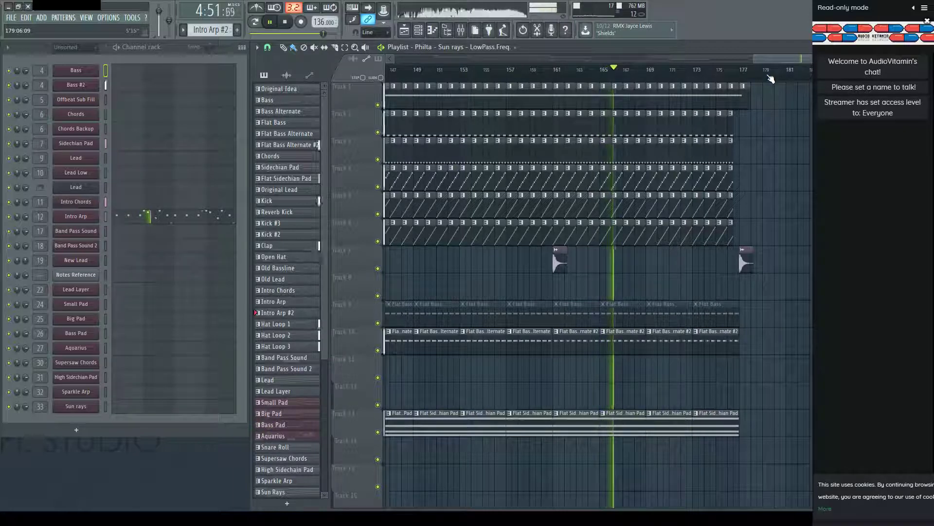
key("space")
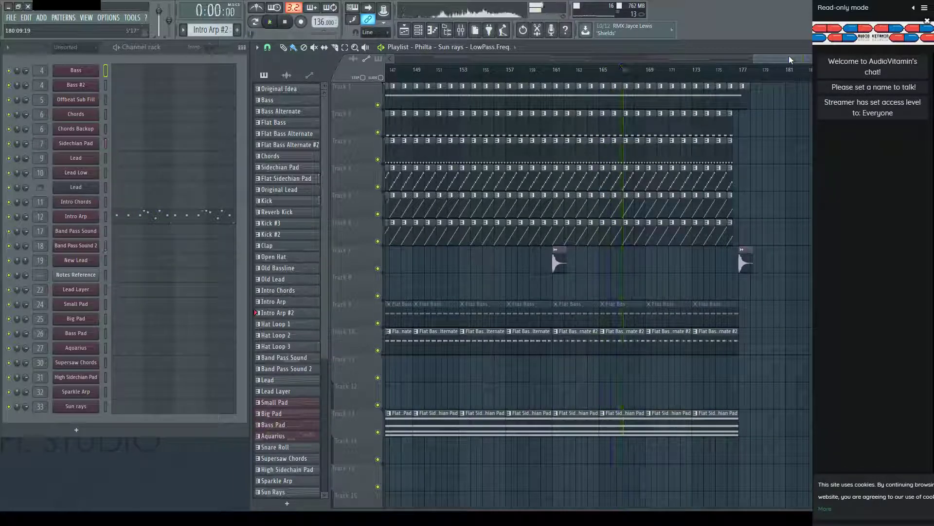
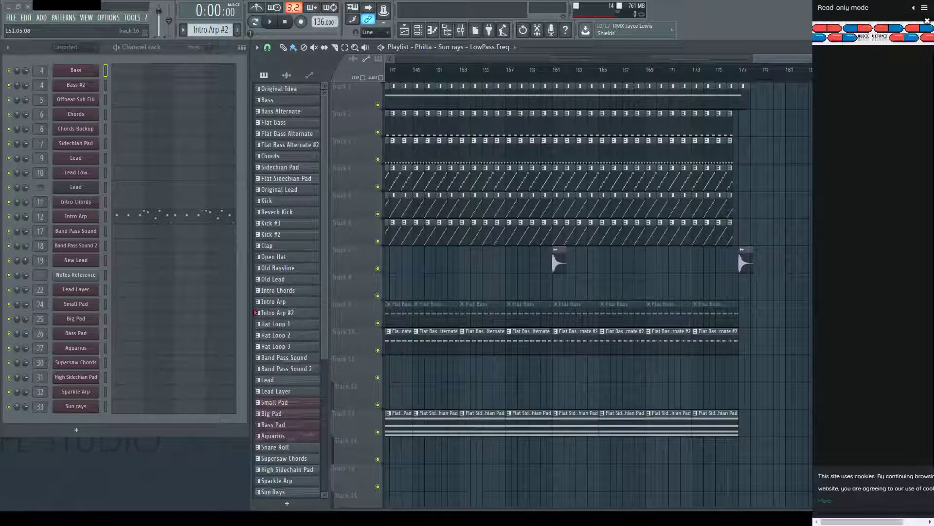
left_click_drag(754, 54, 399, 58)
key("space")
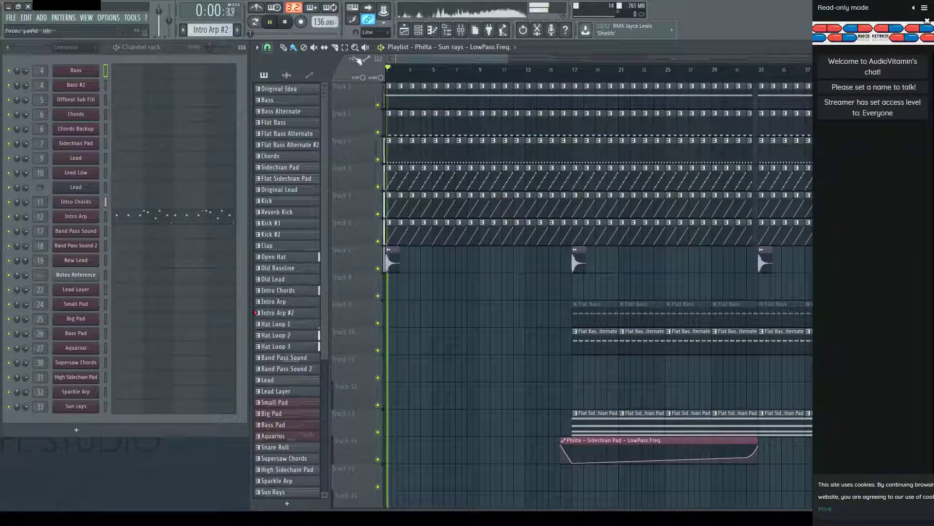
Mute the Clap and Open Hat tracks while the intro plays.
scroll(430, 59, "up", 3)
scroll(430, 59, "up", 1)
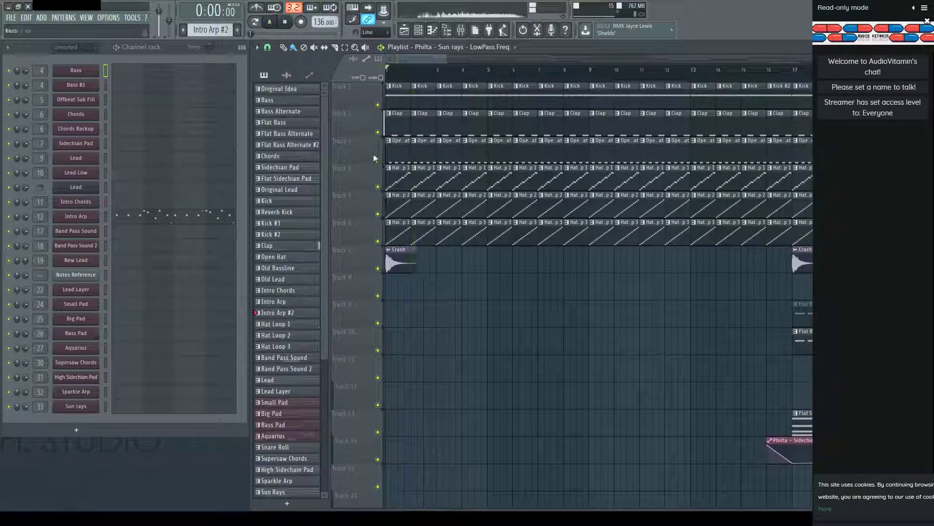
left_click(377, 159)
left_click(377, 132)
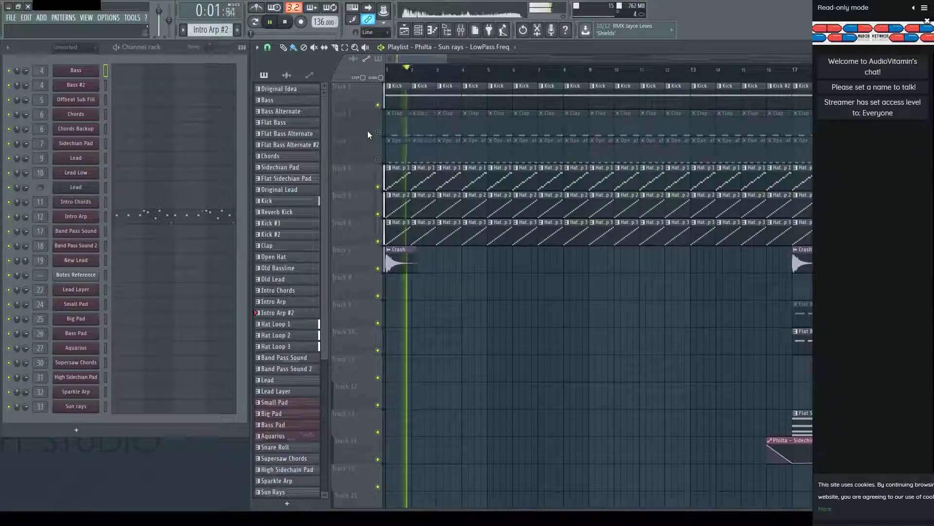
scroll(586, 76, "down", 1)
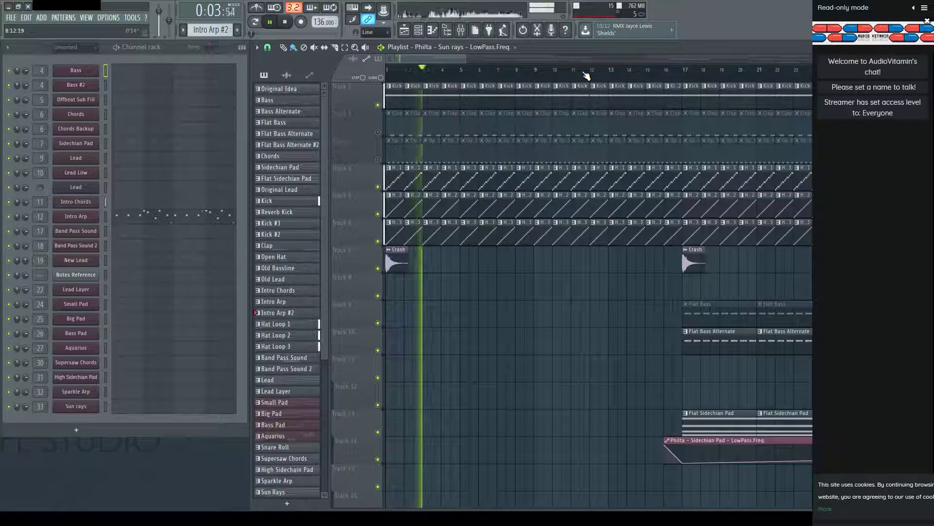
Delete the Clap and Open Hat clips from bar 1 up to bar 17 and unmute both tracks.
left_click_drag(400, 133, 682, 145)
key("Delete")
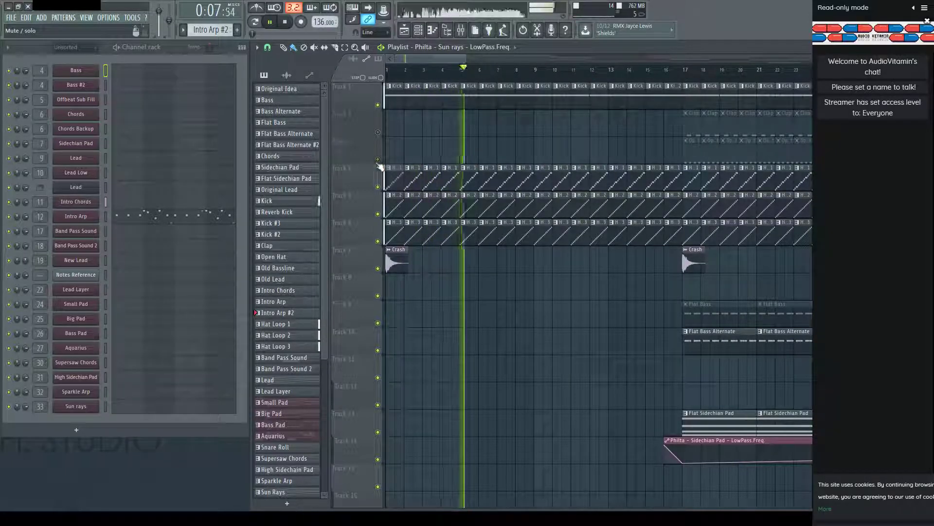
left_click_drag(377, 159, 378, 132)
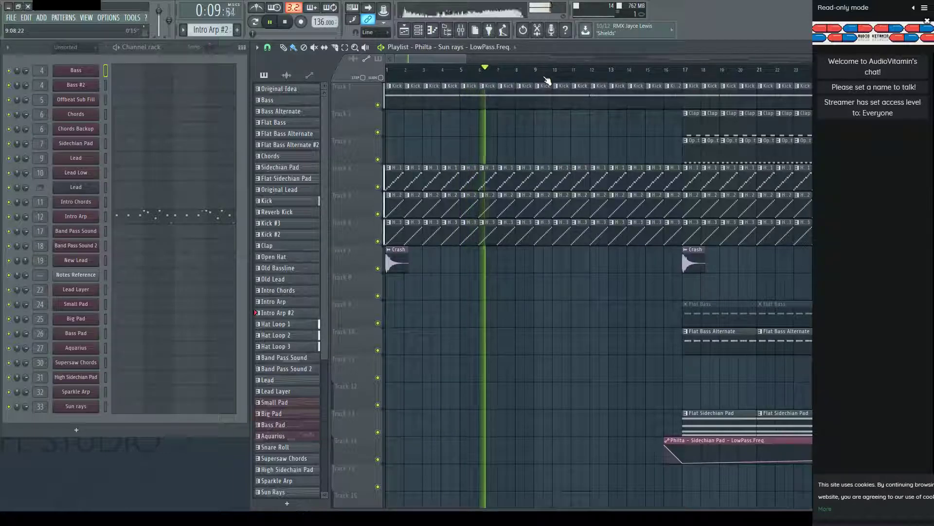
Mute the Clap clips from bar 17 onward and listen to the transition into that section.
scroll(547, 80, "up", 2)
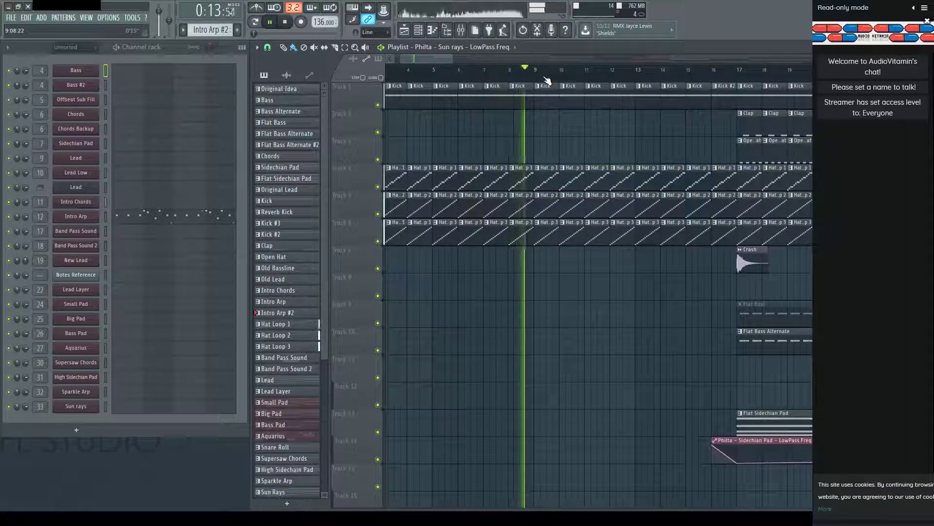
scroll(547, 80, "down", 3)
scroll(548, 80, "down", 4)
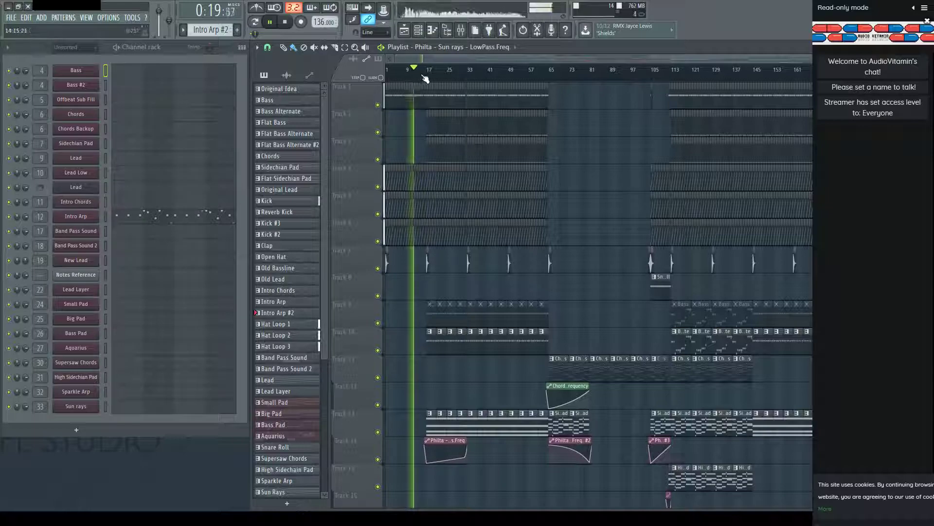
scroll(414, 106, "up", 6)
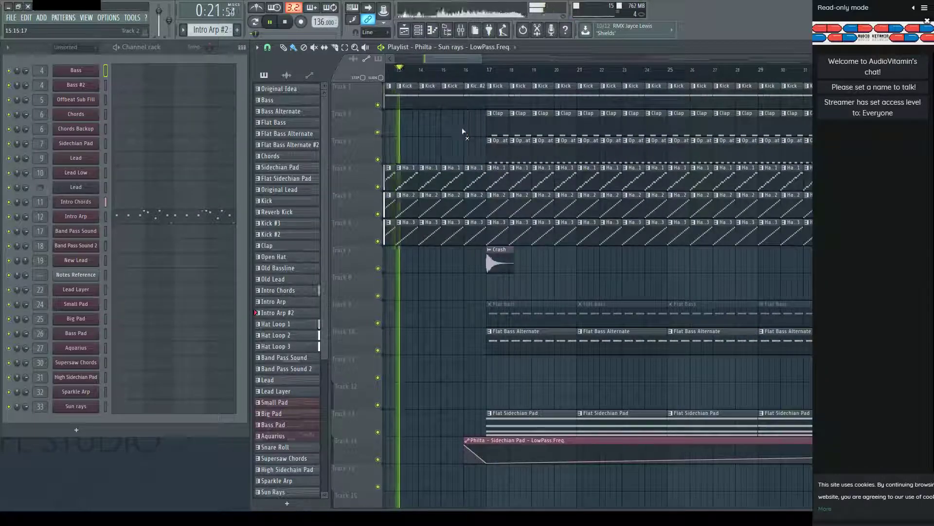
left_click_drag(486, 122, 808, 119)
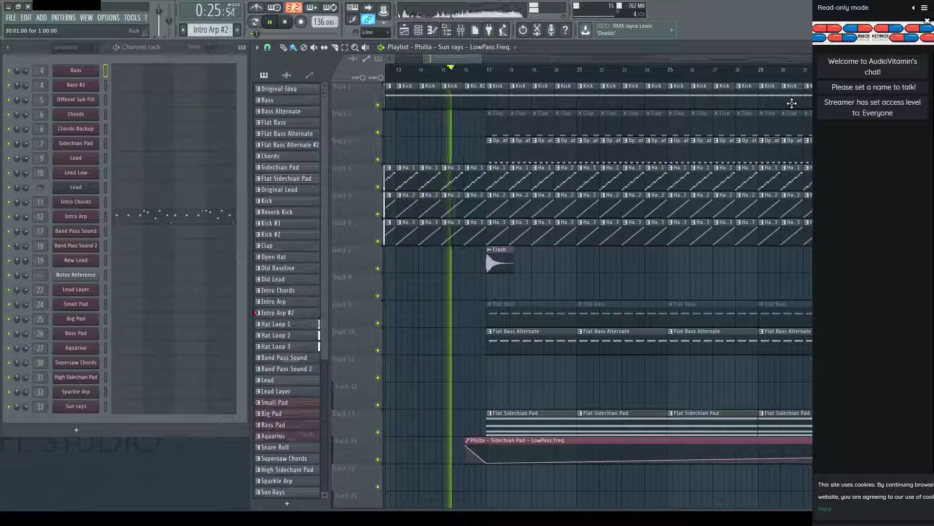
scroll(493, 79, "up", 2)
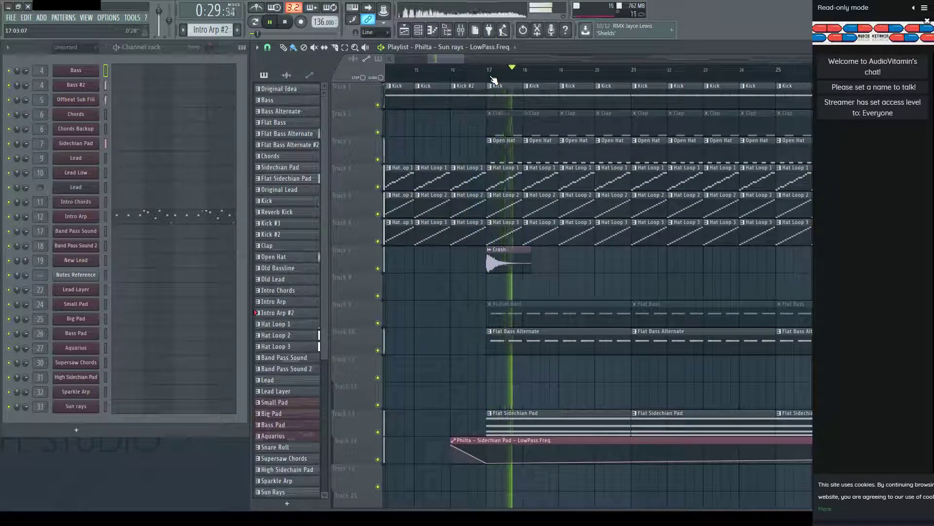
Delete the muted Clap clips between bars 17 and 33.
scroll(493, 80, "down", 4)
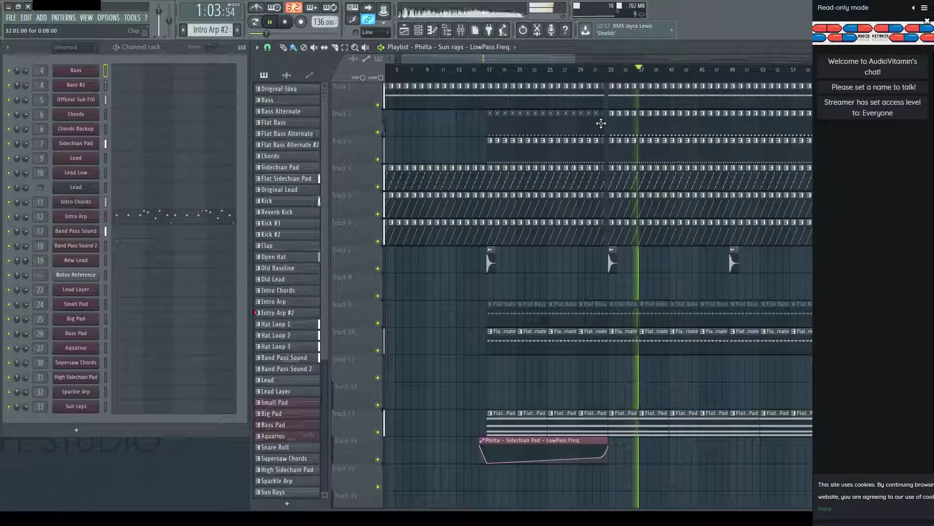
left_click_drag(601, 123, 484, 101)
key("Delete")
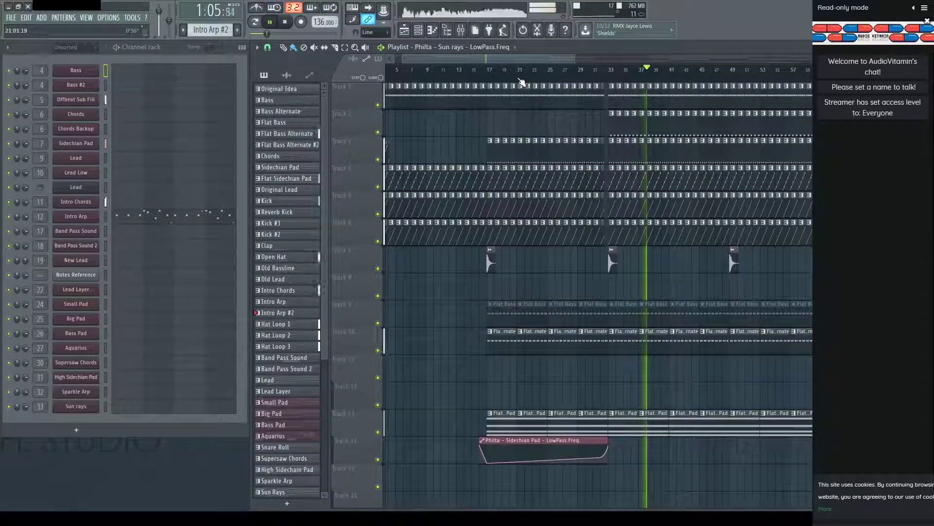
Show only the Drums group in the channel rack and insert an empty playlist track above the Flat Bass clips.
scroll(487, 103, "up", 3)
left_click_drag(486, 58, 330, 62)
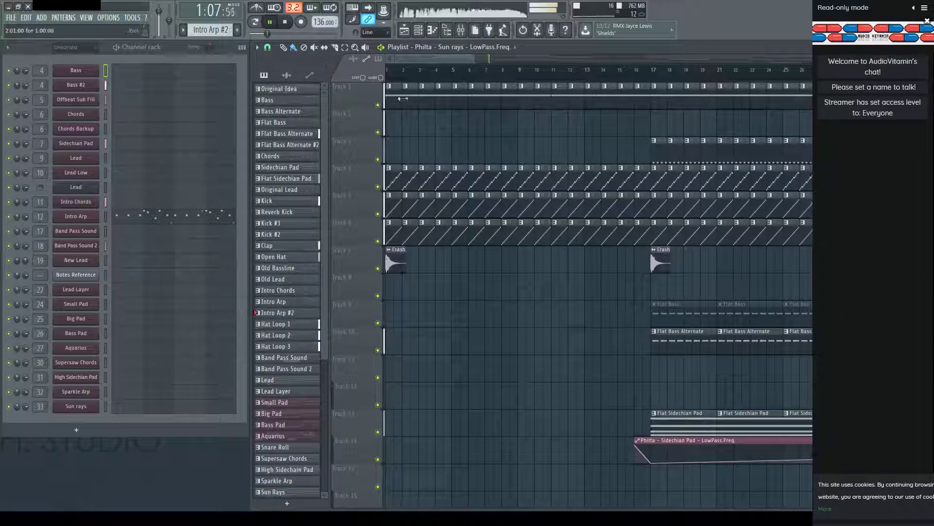
scroll(453, 261, "down", 2)
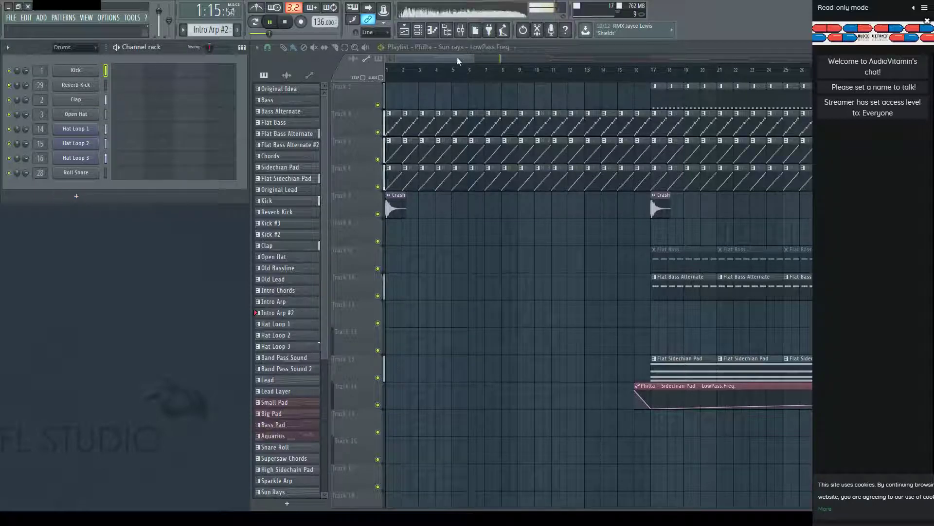
left_click_drag(457, 57, 697, 70)
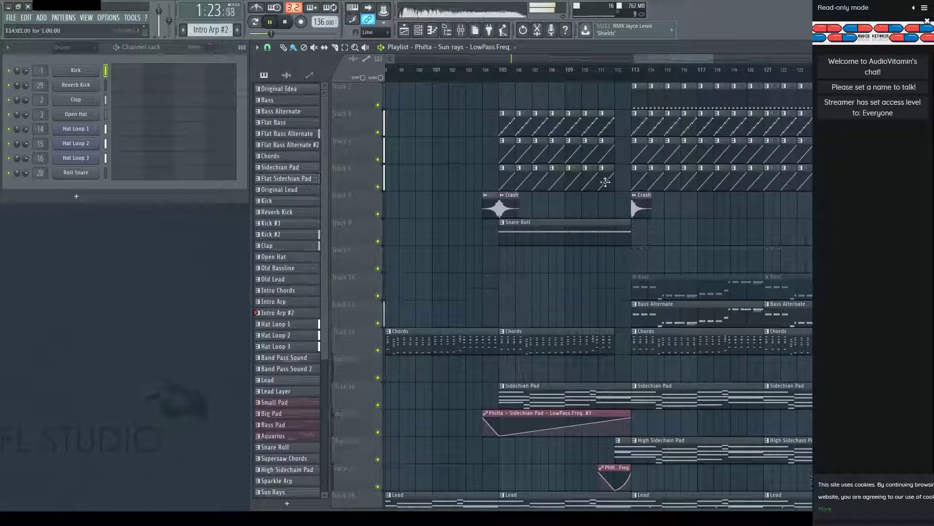
Return to the intro, stop playback and add a Sampler channel to the Drums group.
left_click_drag(674, 58, 435, 59)
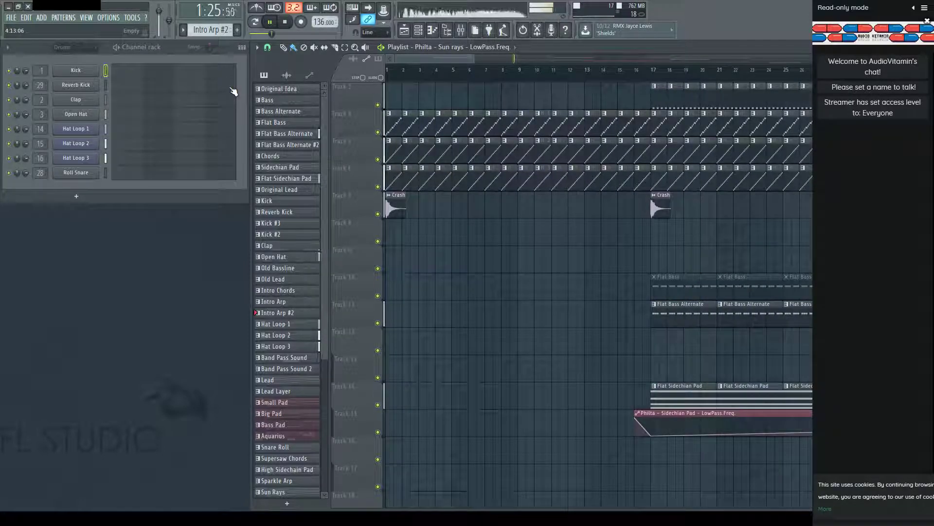
scroll(500, 74, "up", 2)
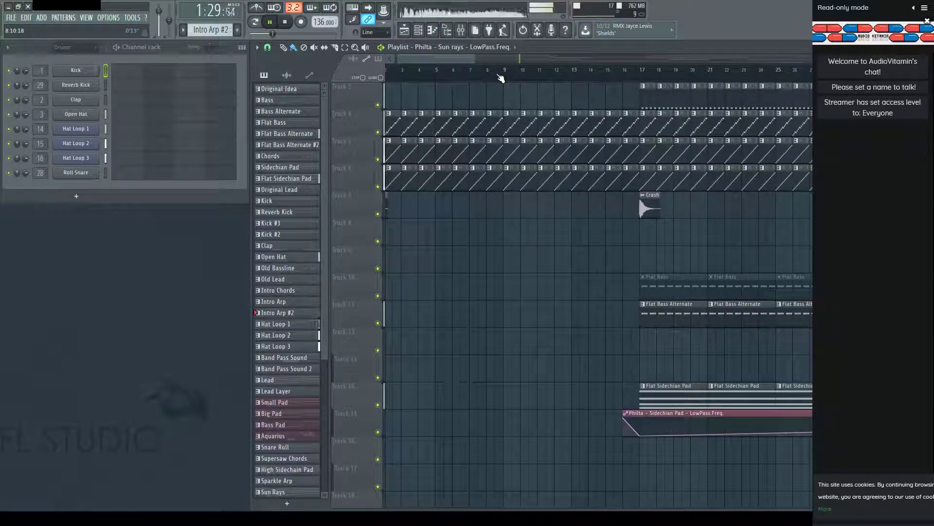
key("space")
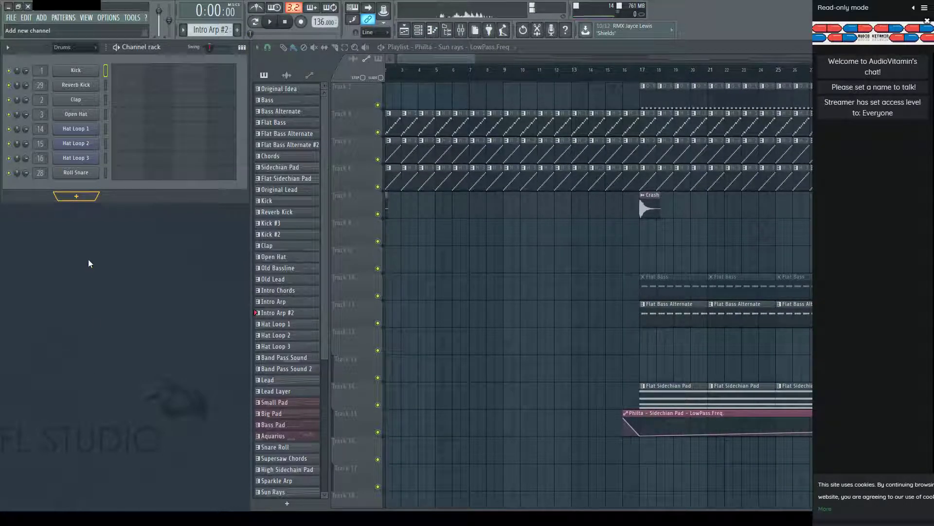
left_click(98, 196)
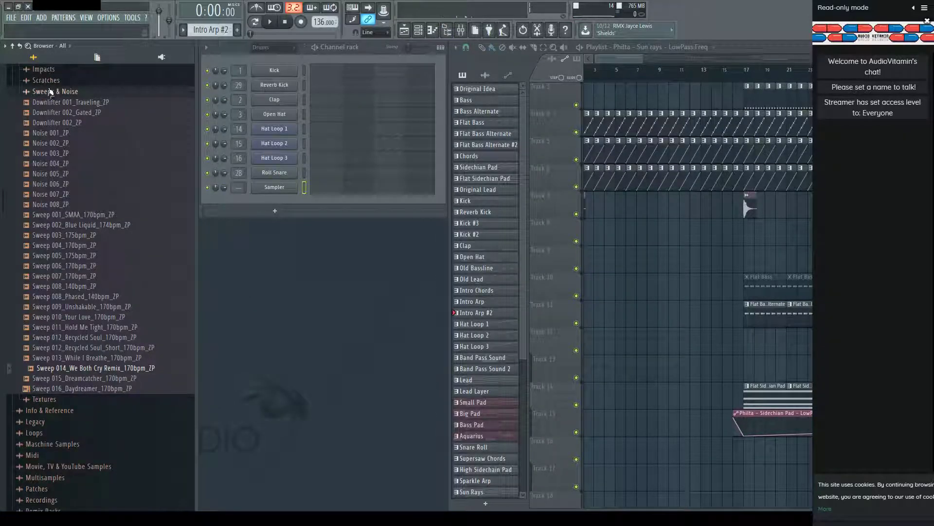
Browse the sample library to the VEC1 Fills folder in VENGEANCE ESSENTIAL CLUB SOUNDS vol-1.
left_click(51, 93)
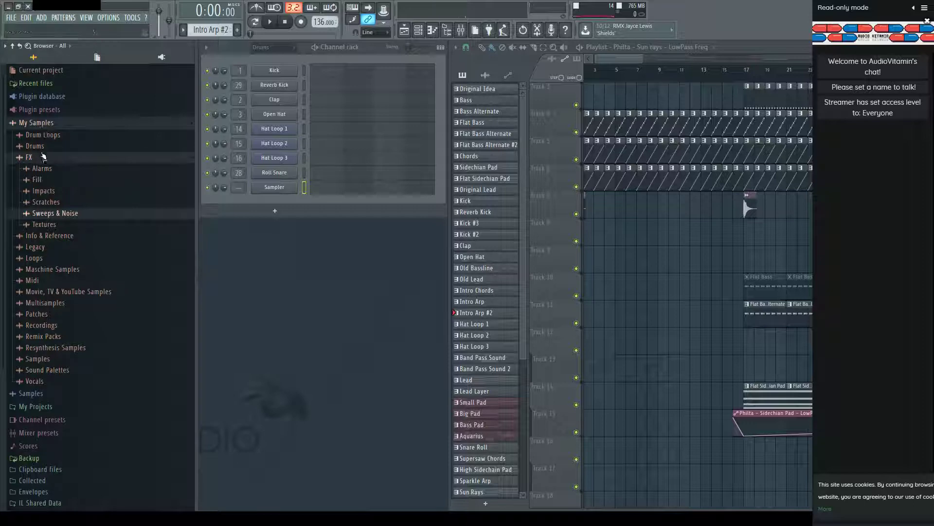
left_click(43, 156)
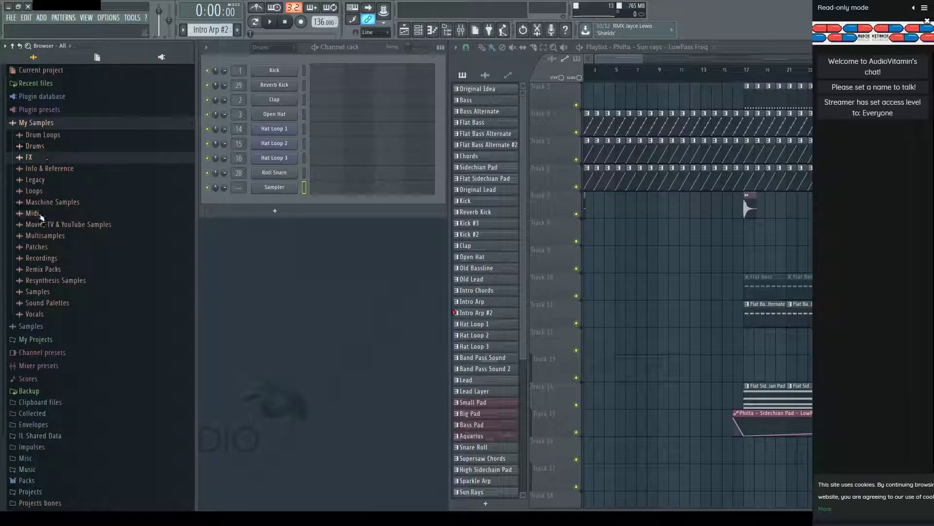
scroll(53, 379, "down", 3)
left_click(42, 265)
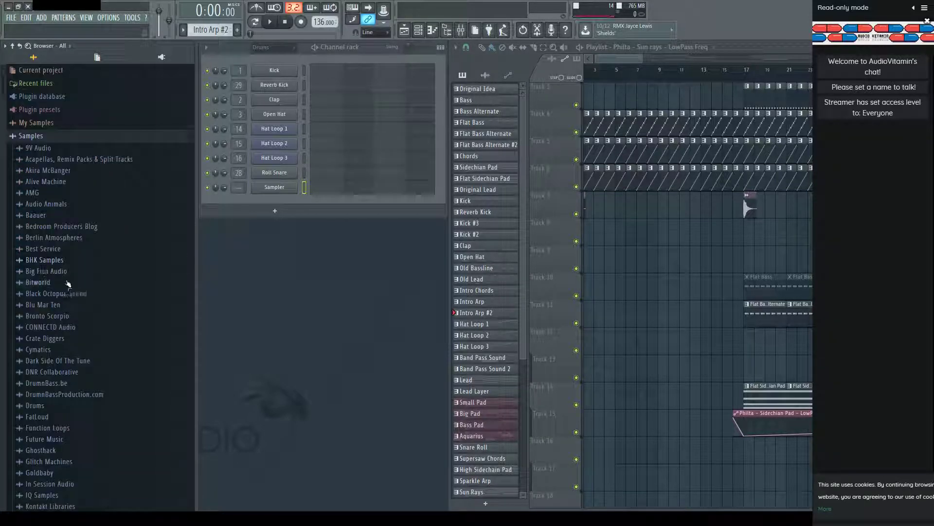
scroll(69, 283, "down", 15)
left_click(65, 374)
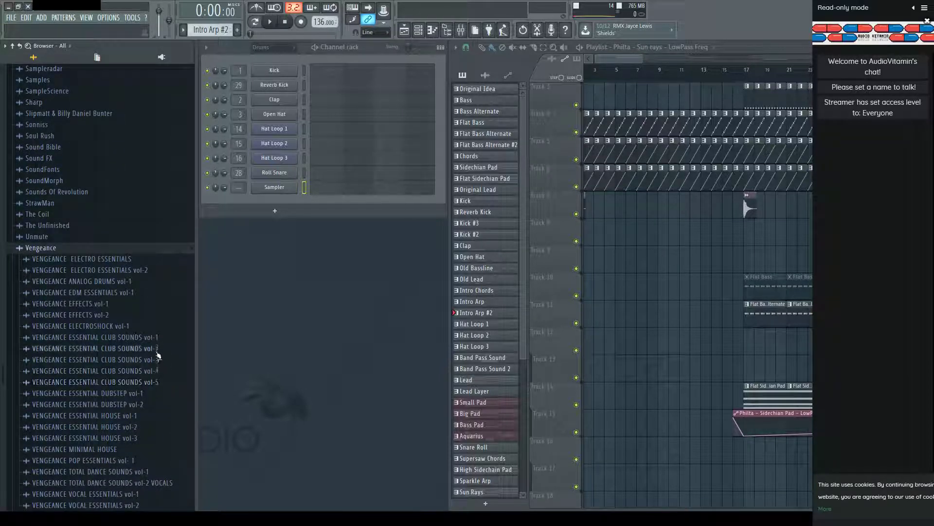
left_click(127, 337)
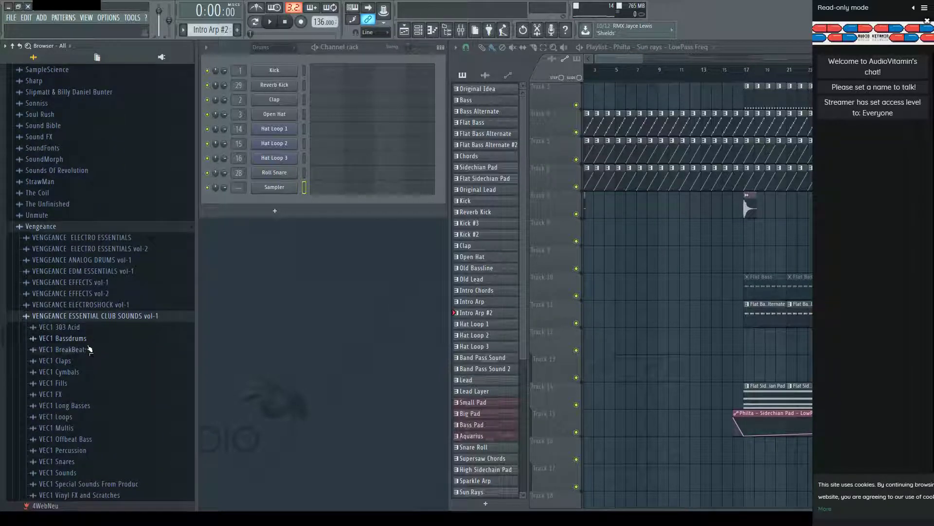
left_click(78, 385)
Open the VEC1 Fills folder and audition its earlier fill loops, from 00 up to 10.
left_click(82, 353)
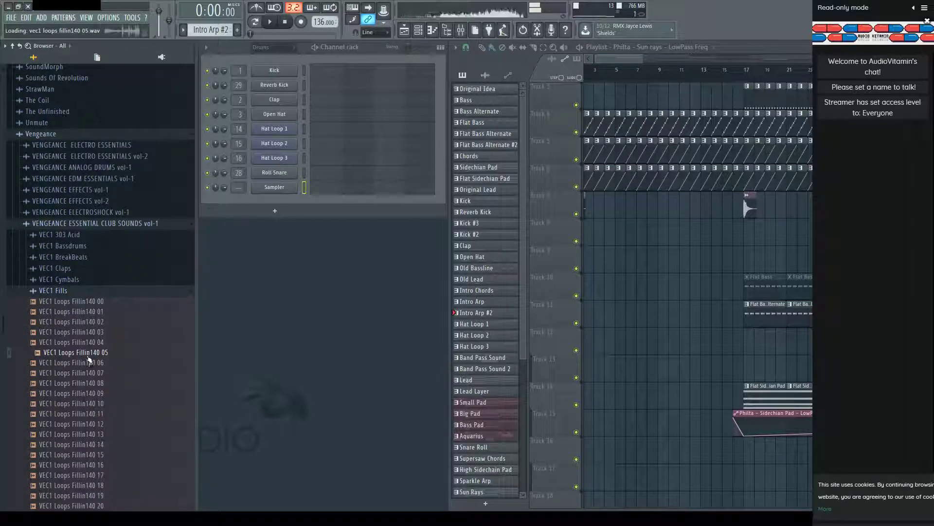
left_click(92, 312)
key("Up")
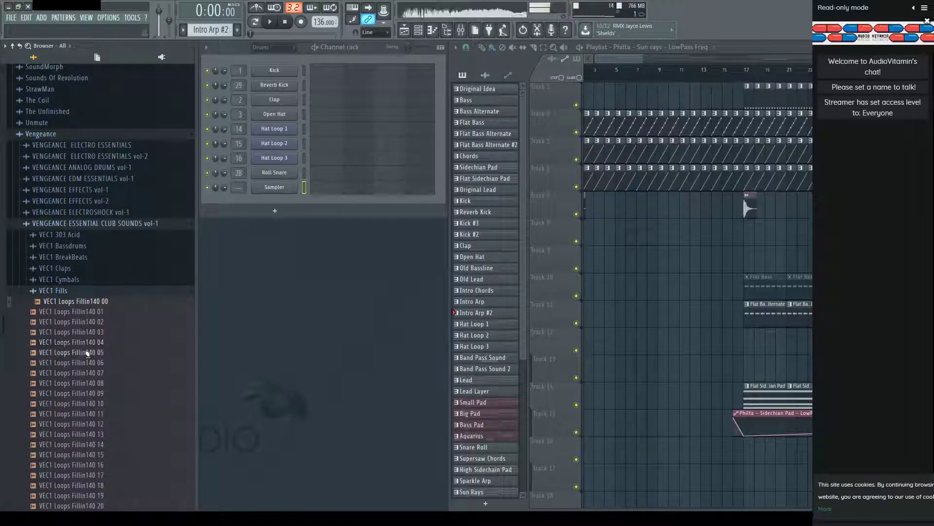
left_click(89, 352)
left_click(77, 374)
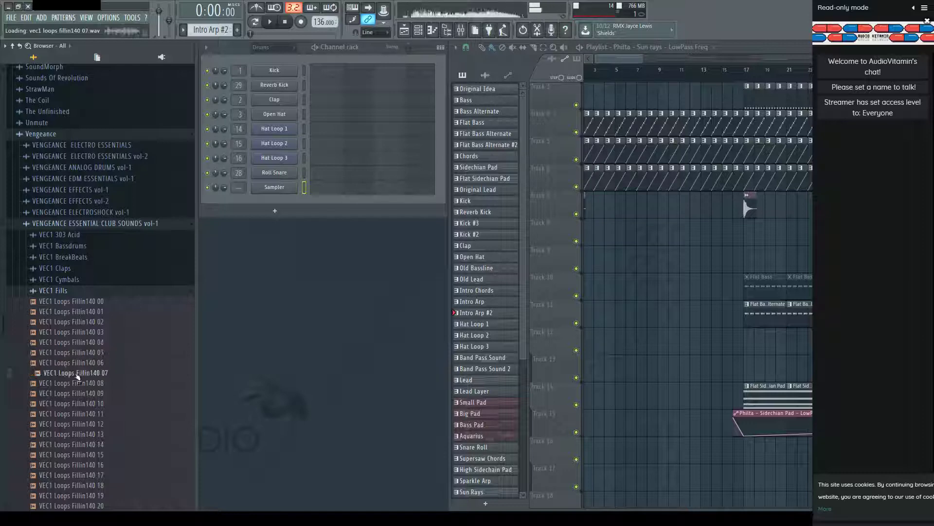
left_click(77, 396)
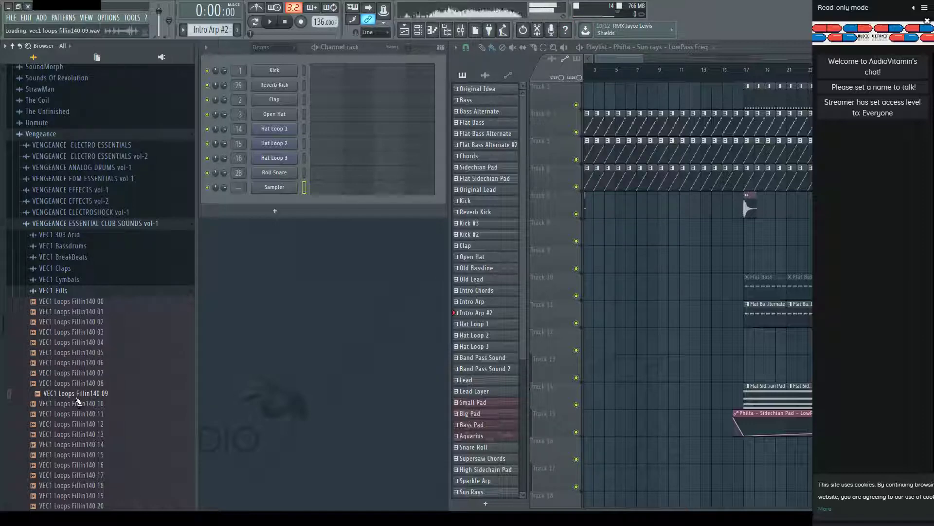
left_click(77, 402)
left_click(99, 374)
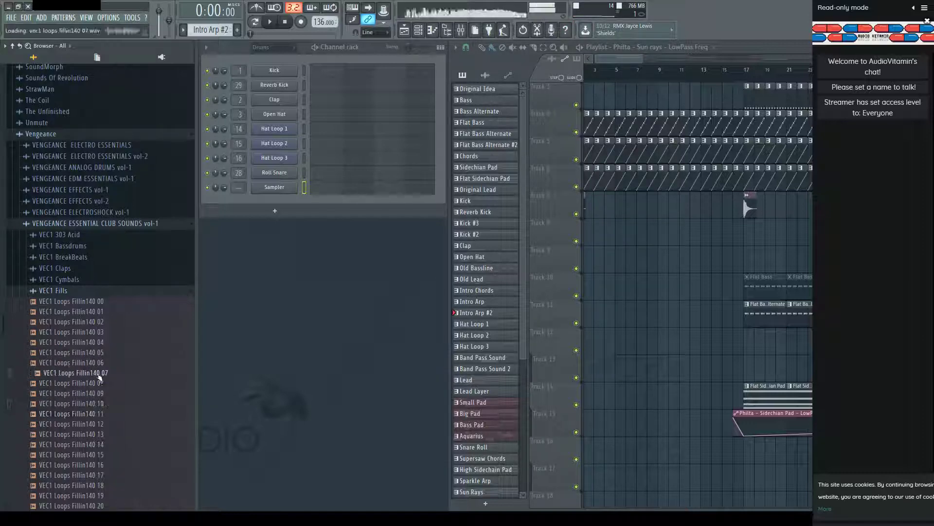
Audition the fill loops VEC1 Loops Fillin140 11 through 17.
left_click(98, 414)
left_click(99, 424)
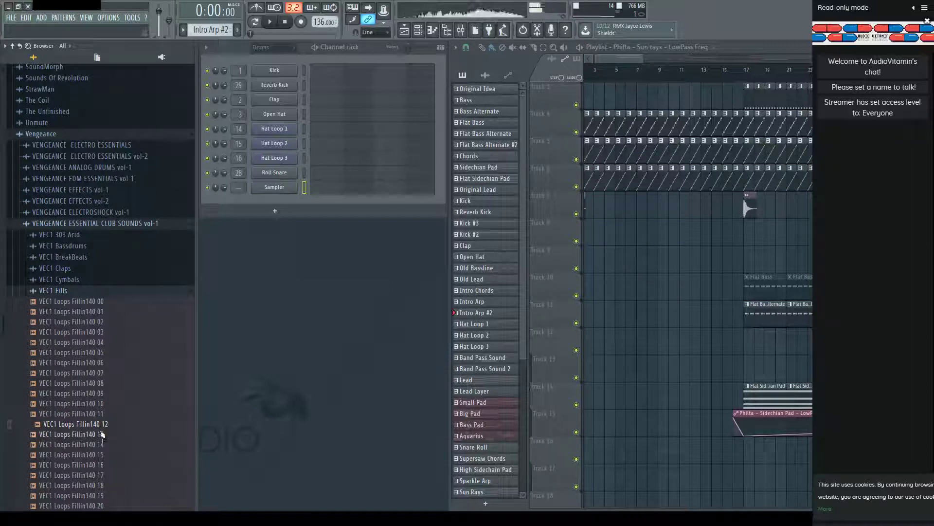
left_click(104, 434)
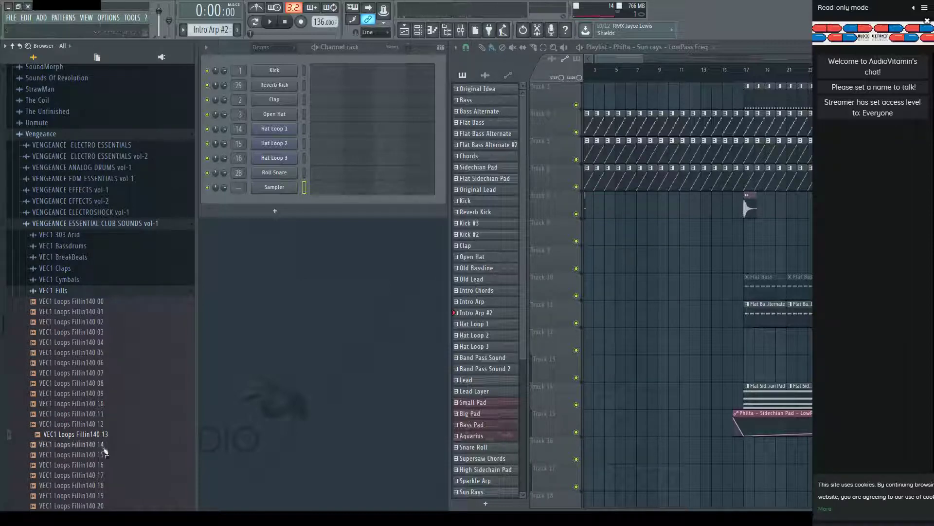
left_click(104, 444)
left_click(105, 454)
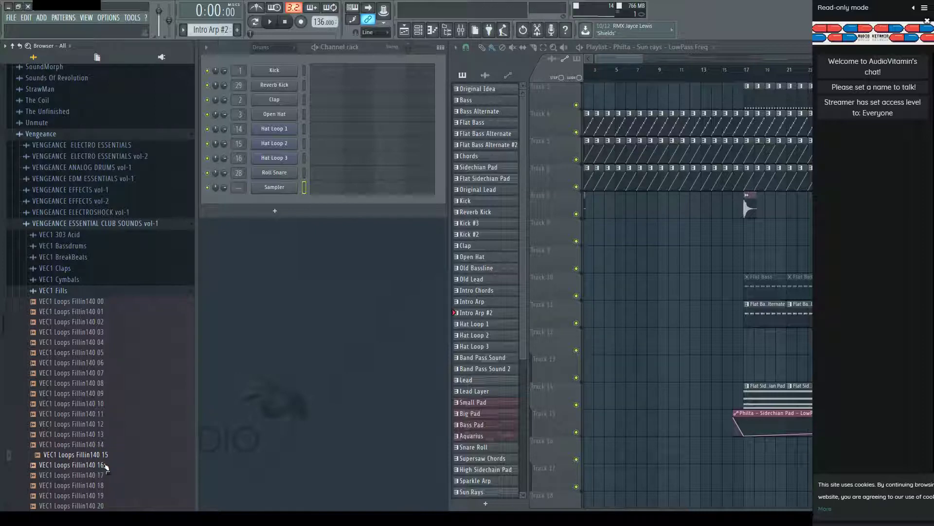
left_click(104, 465)
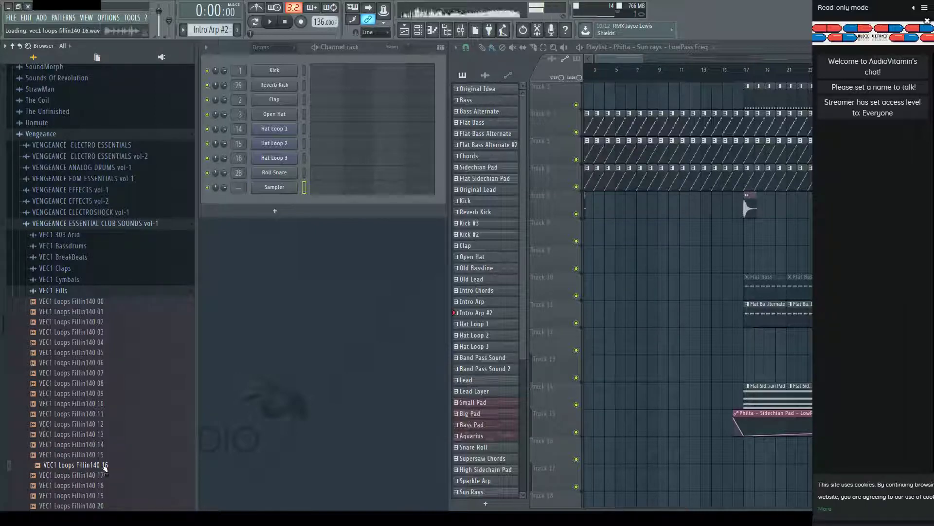
left_click(104, 474)
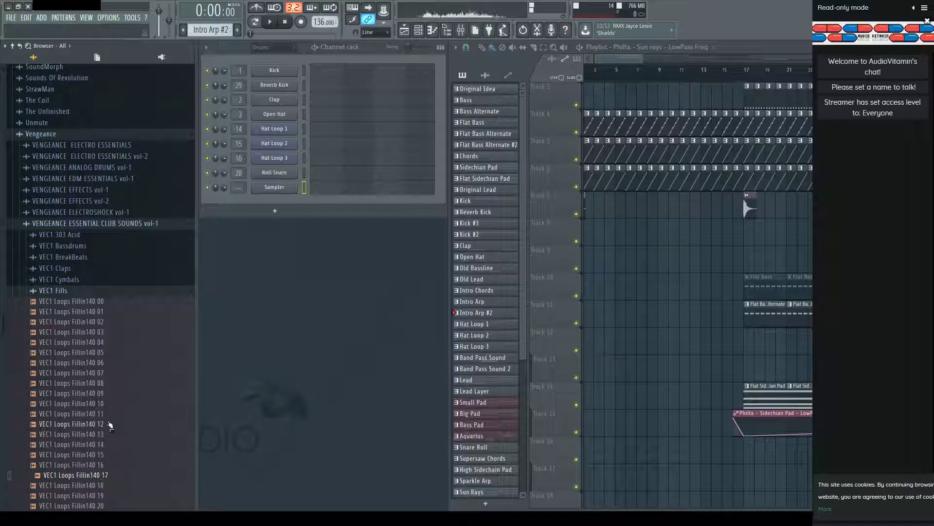
Load VEC1 Loops Fillin140 17 into the new Sampler channel so it is sliced into notes.
scroll(109, 423, "down", 5)
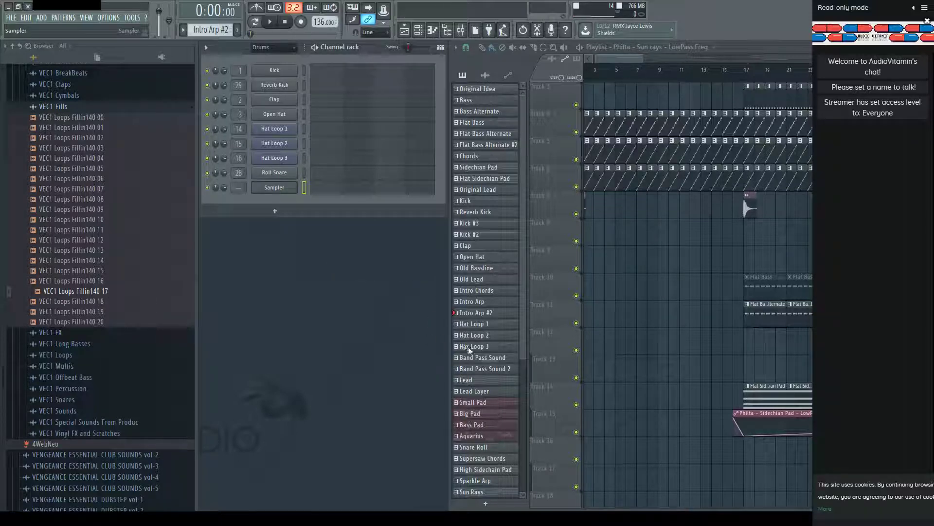
left_click(274, 188)
left_click_drag(92, 292, 277, 191)
left_click(397, 103)
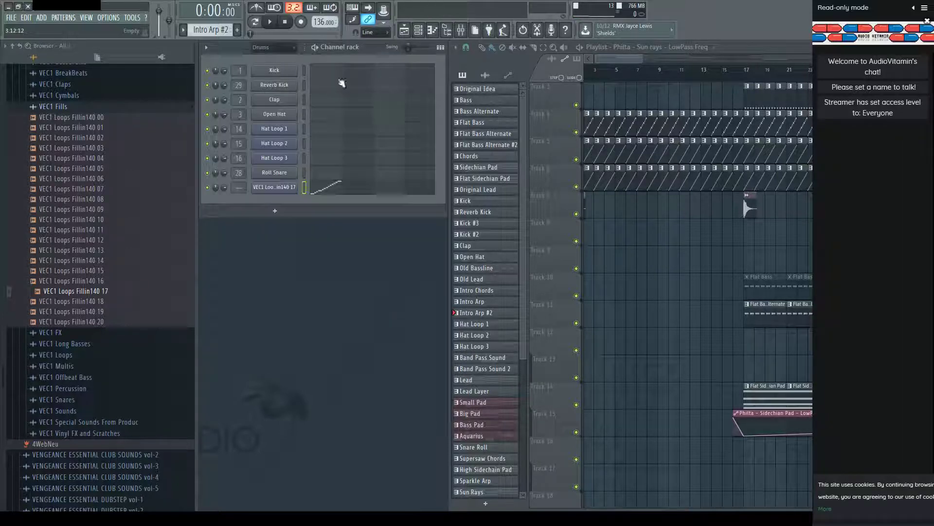
Move the fill's slice notes into a new empty pattern and play that pattern.
left_click(270, 22)
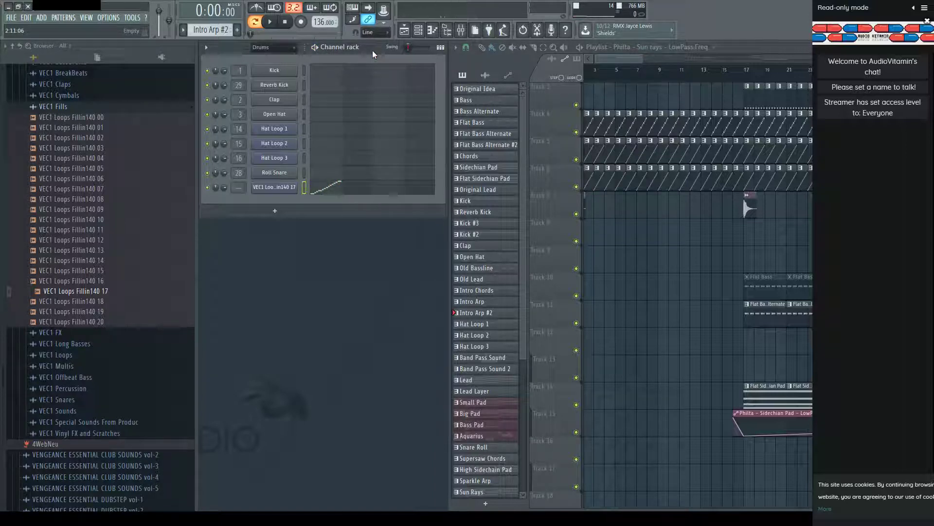
key("F4")
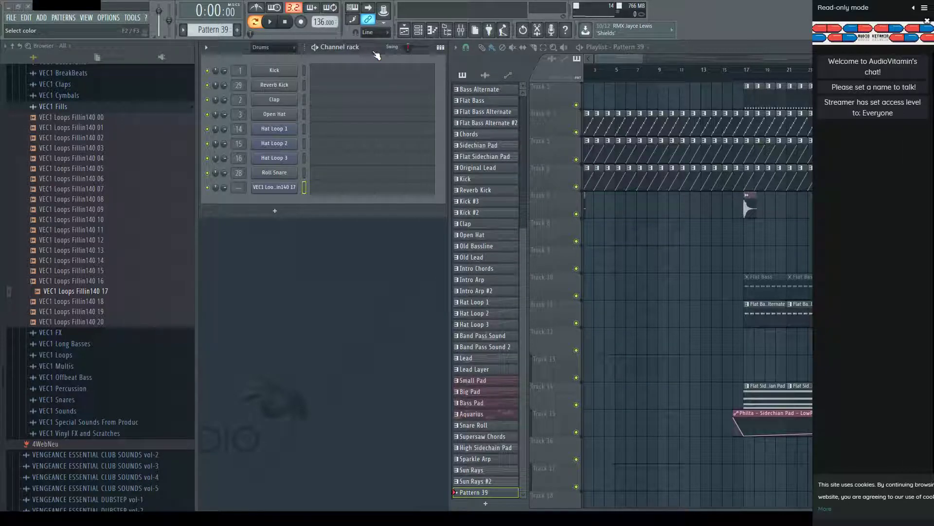
key("space")
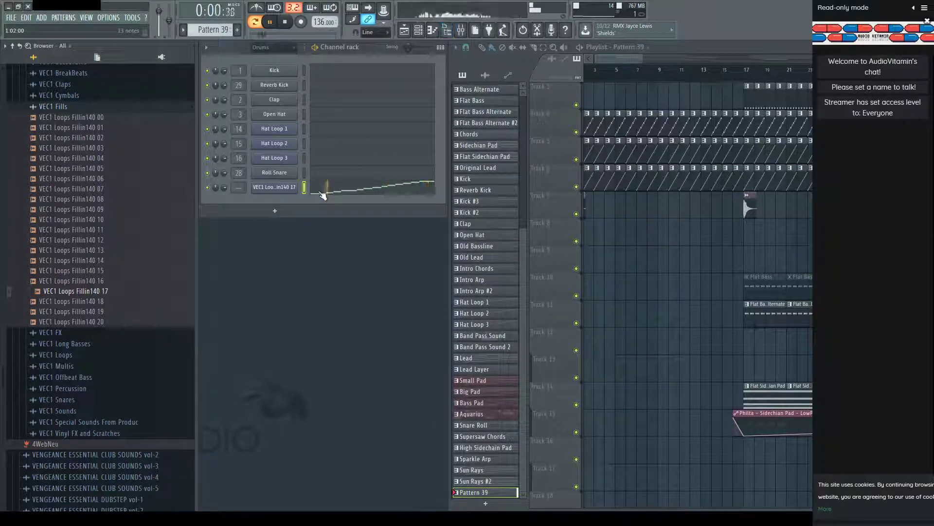
Hide the browser, check the fill channel's Fruity Slicer settings and stop playback.
key("alt+F8")
left_click(77, 187)
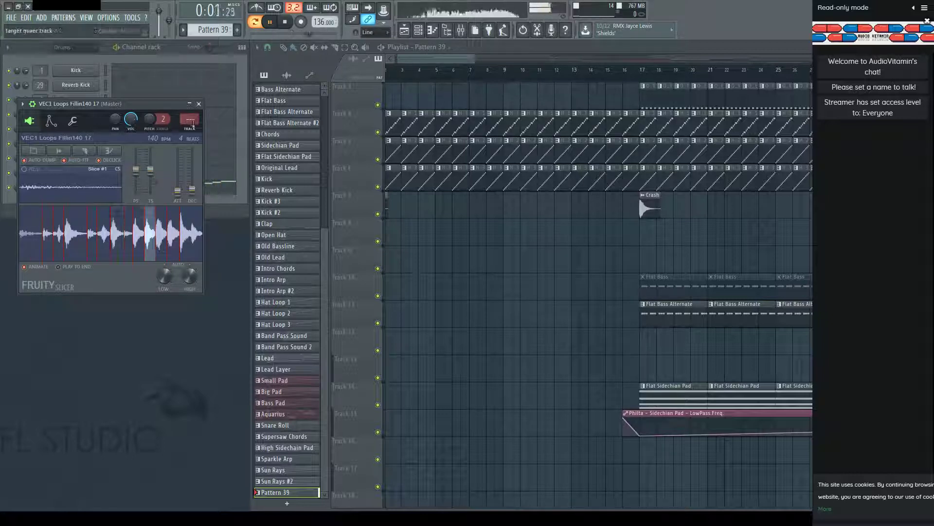
left_click(199, 104)
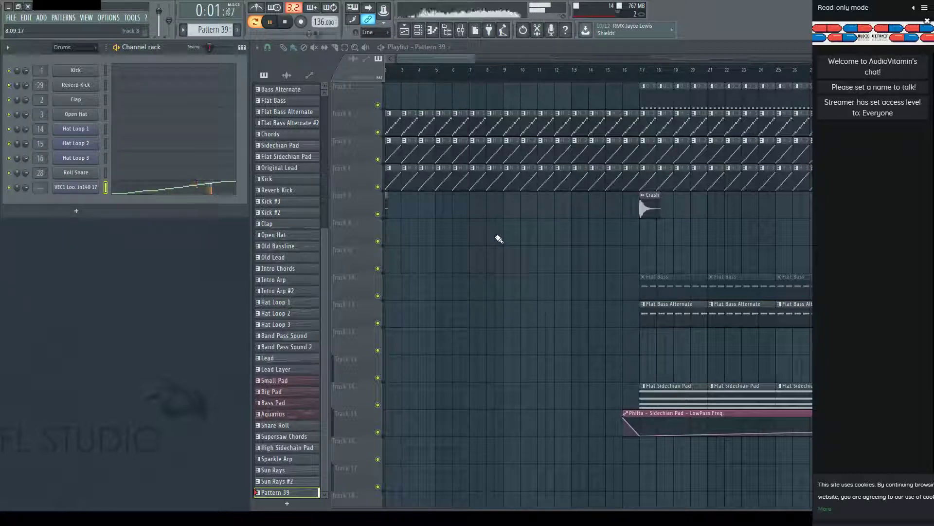
key("space")
Place the fill pattern as a clip at bar 8 on Track 9 and play the song from that bar.
left_click(499, 258)
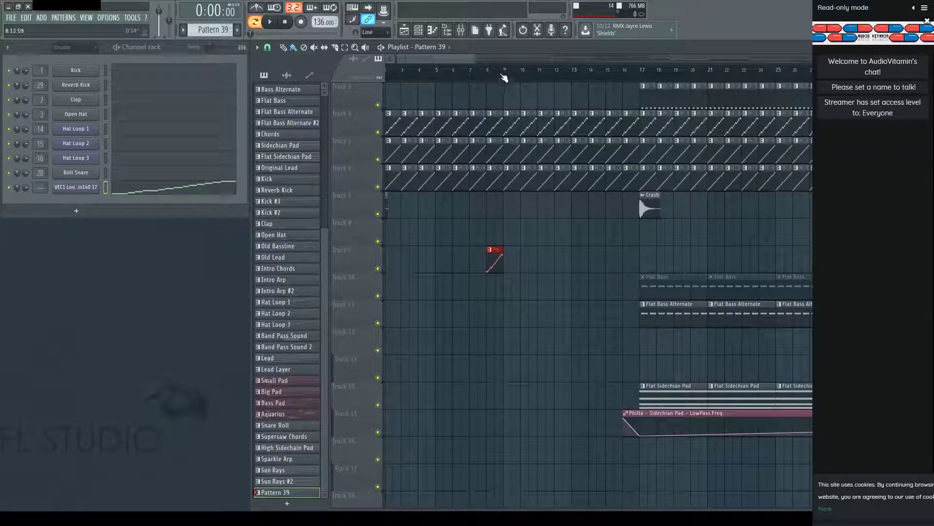
scroll(504, 76, "up", 3)
left_click(481, 74)
key("space")
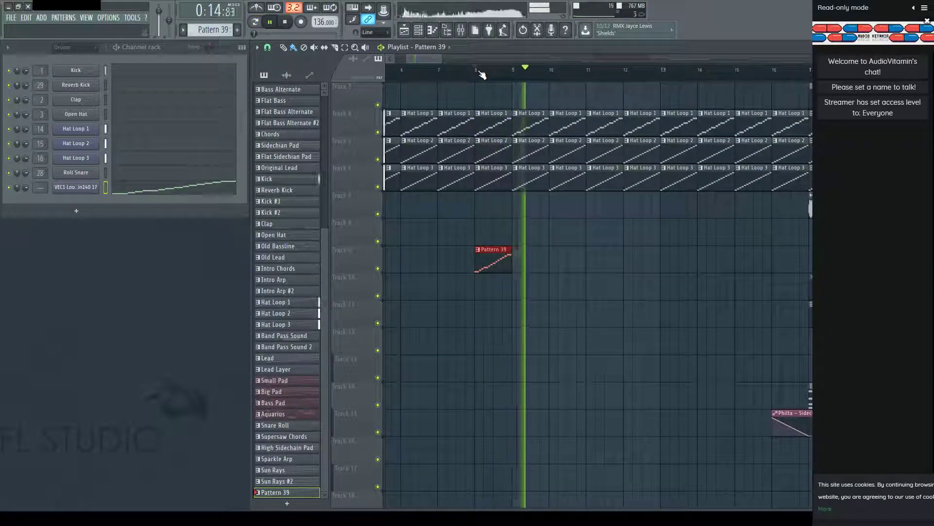
key("space")
Solo the fill clip's playlist track and listen to the fill from bar 8.
left_click(379, 268, "ctrl")
key("space")
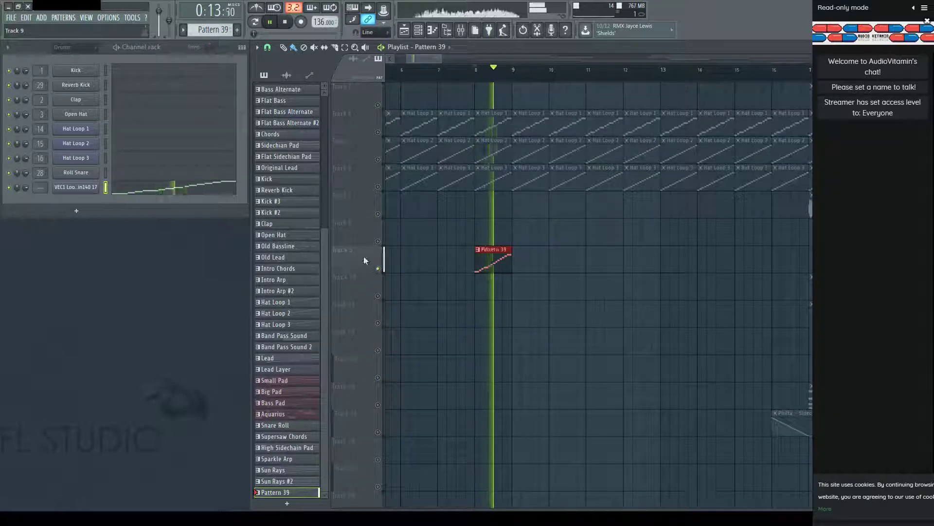
key("space")
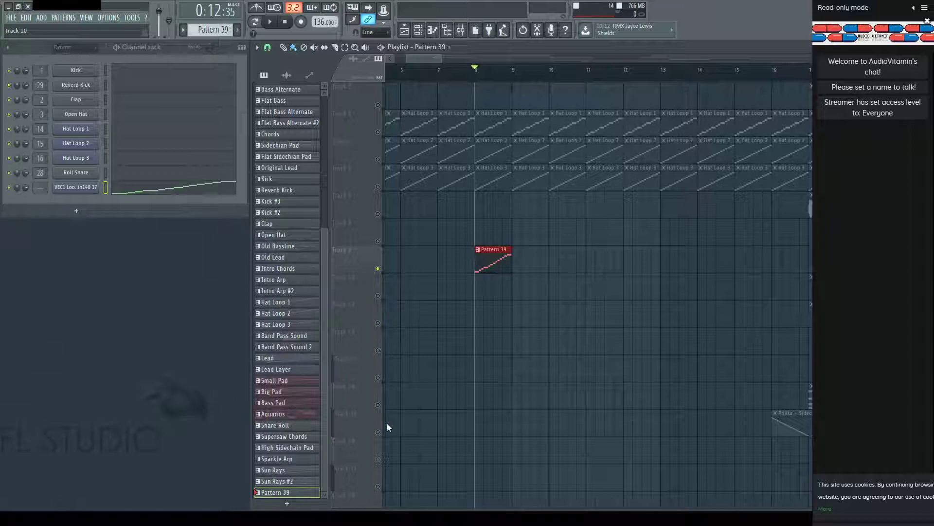
Insert two empty tracks below the fill clip's track, enable them alongside the soloed track and replay the fill.
left_click(378, 295)
left_click(378, 323)
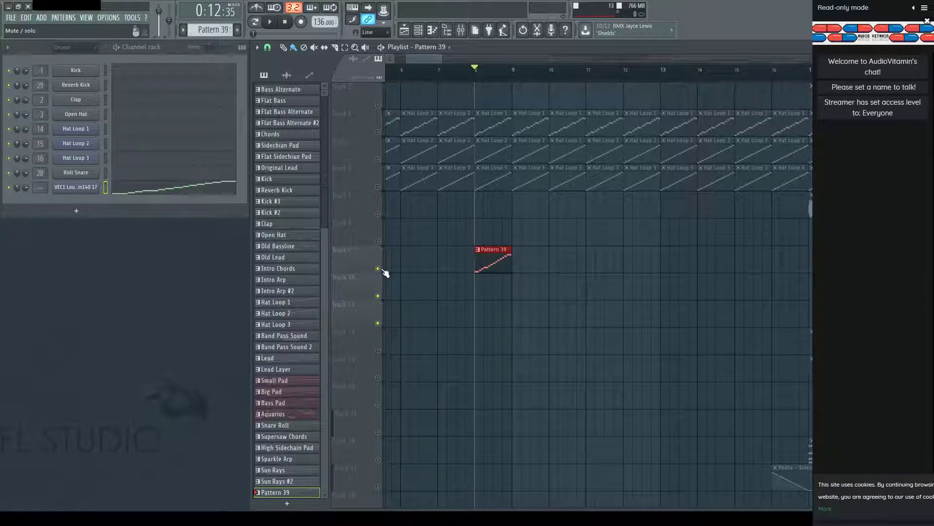
key("space")
key("space")
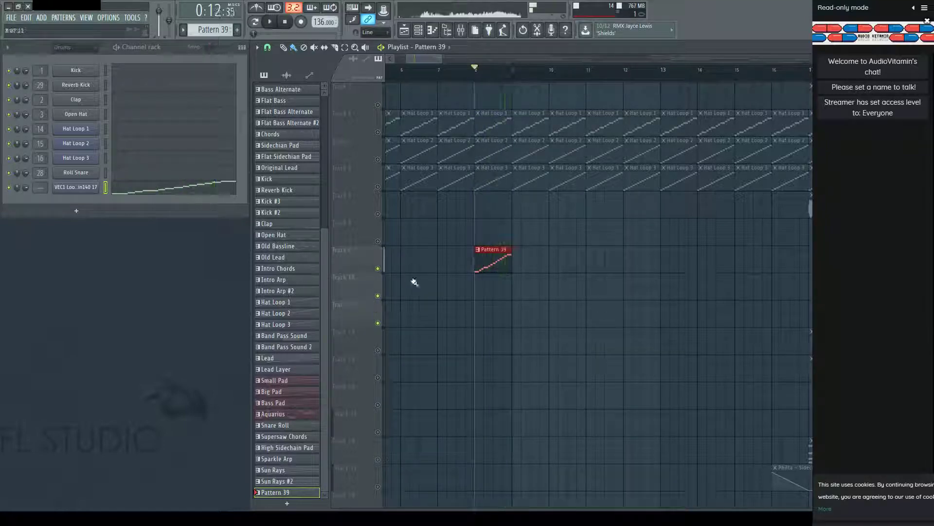
Select the playlist range from bar 7 to bar 9 and set the playback position to bar 8.
left_click_drag(482, 79, 546, 90)
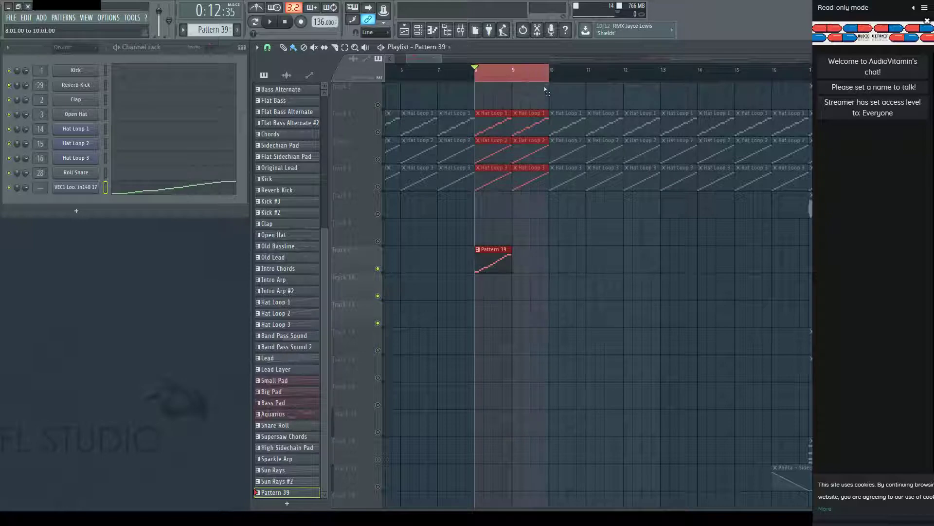
left_click_drag(438, 73, 540, 87)
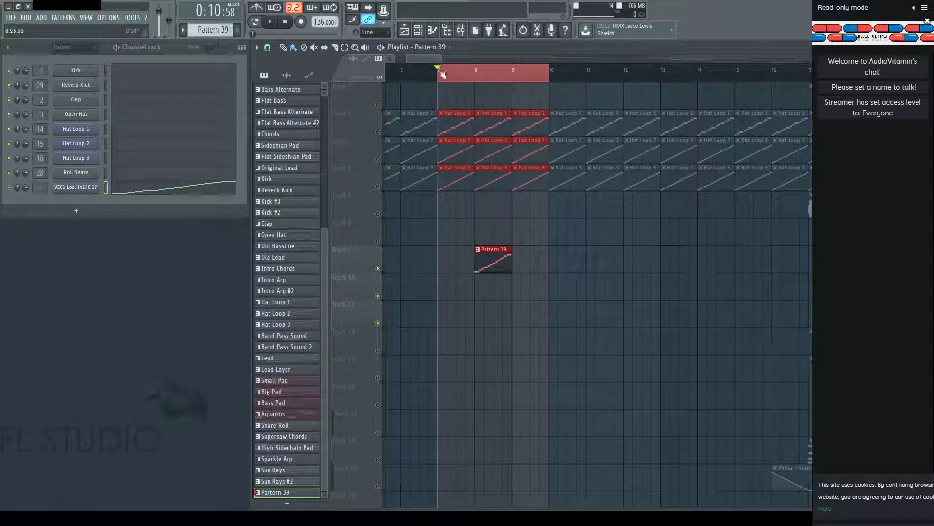
left_click_drag(444, 73, 512, 89)
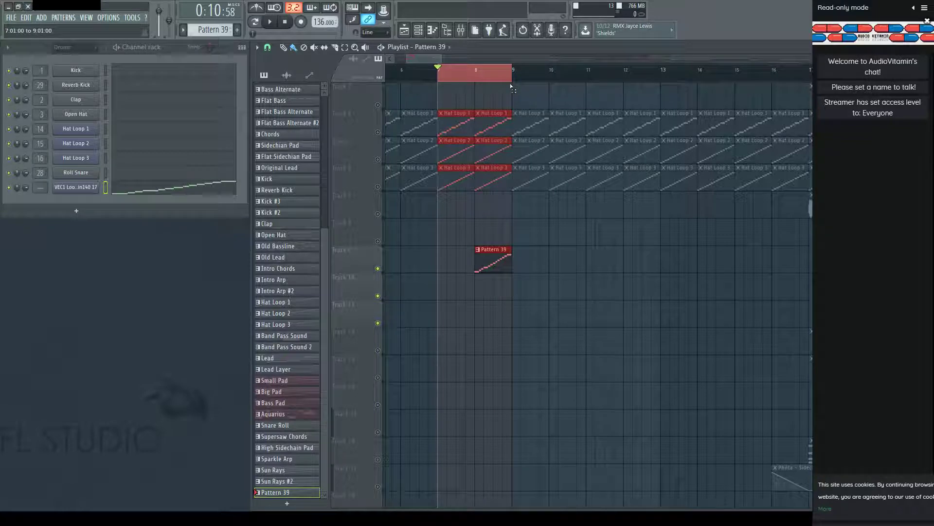
left_click(482, 83)
Rename the fill channel Fill Thing and route it to the free mixer track 34.
key("F9")
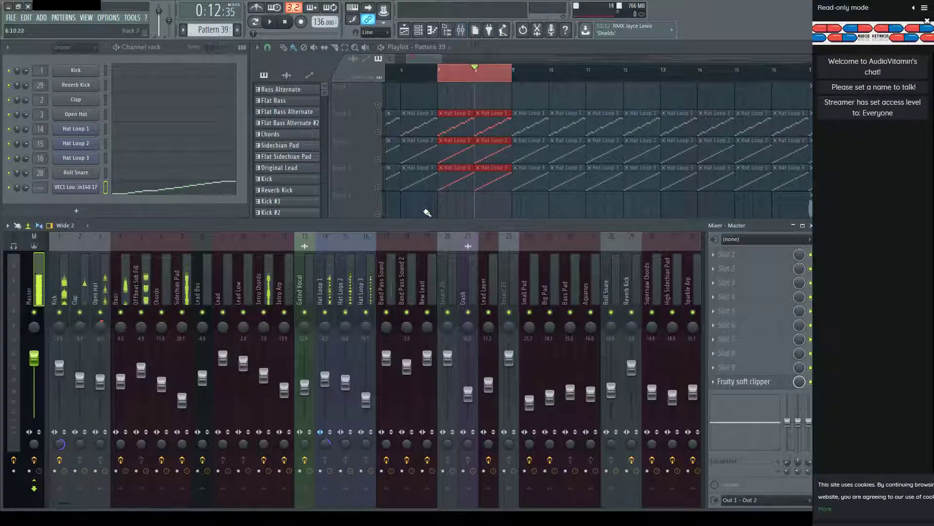
key("space")
key("space")
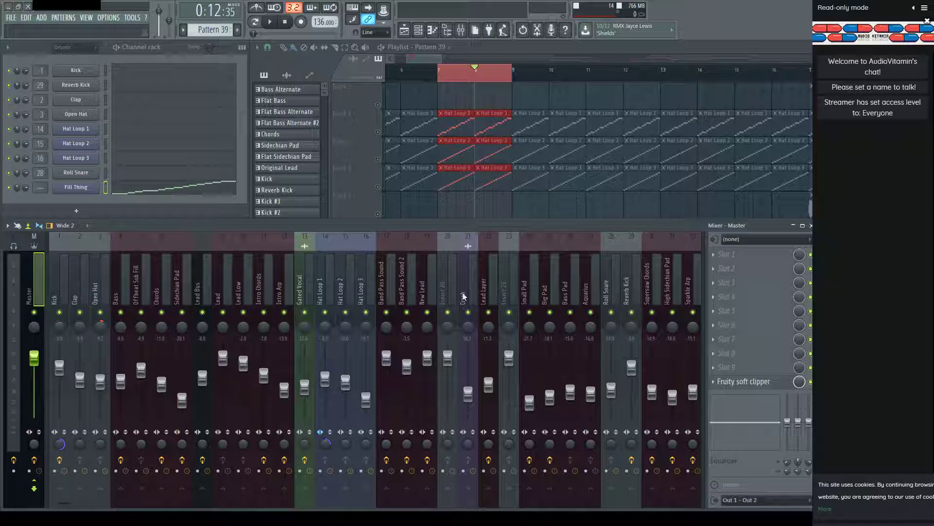
key("F9")
key("F9")
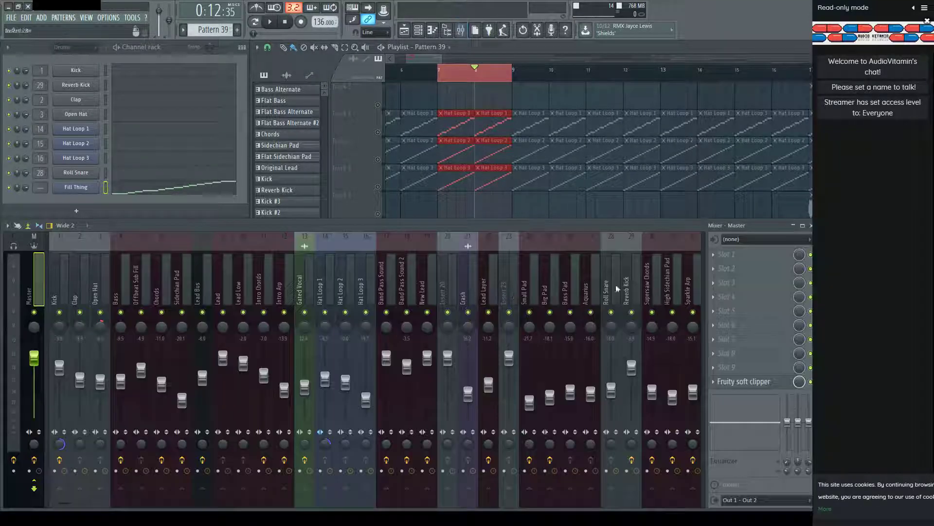
scroll(618, 287, "down", 3)
left_click(495, 282)
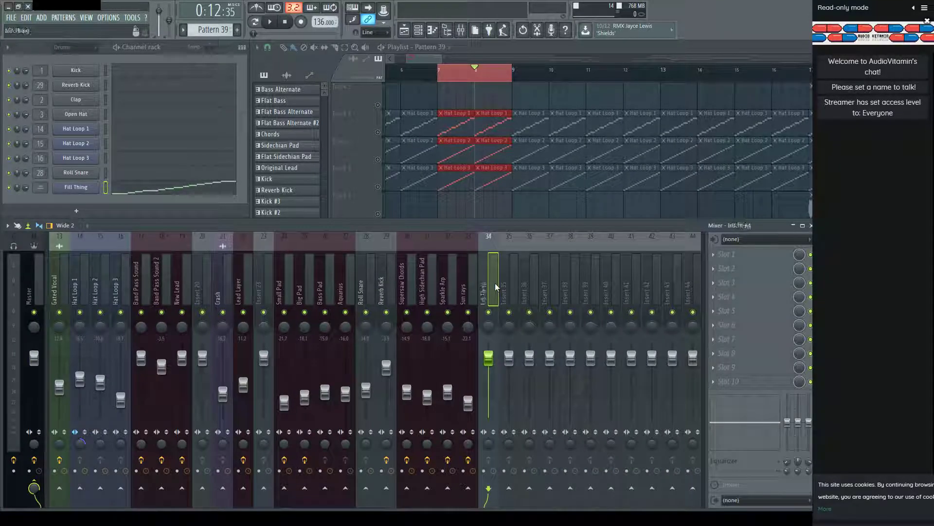
Lower the Fill Thing mixer track's volume during playback and load Philta in its first effect slot.
key("space")
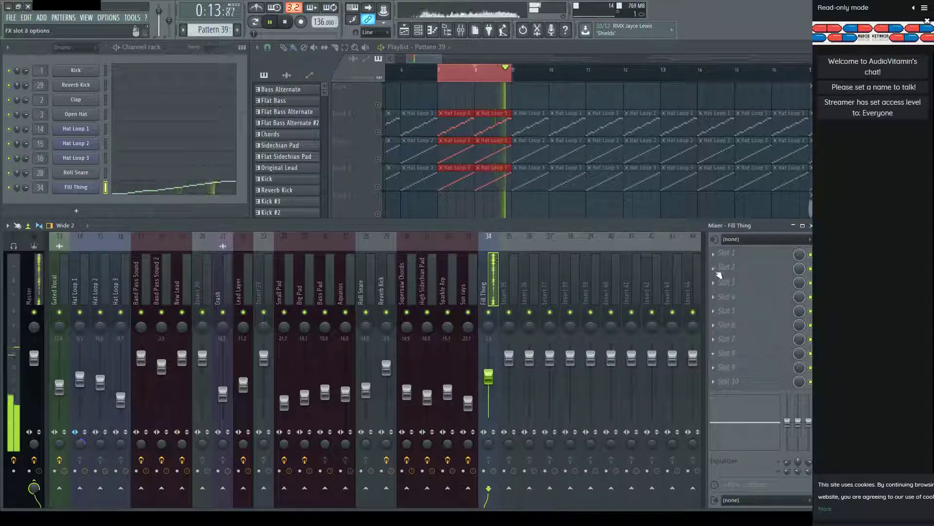
key("space")
left_click(725, 253)
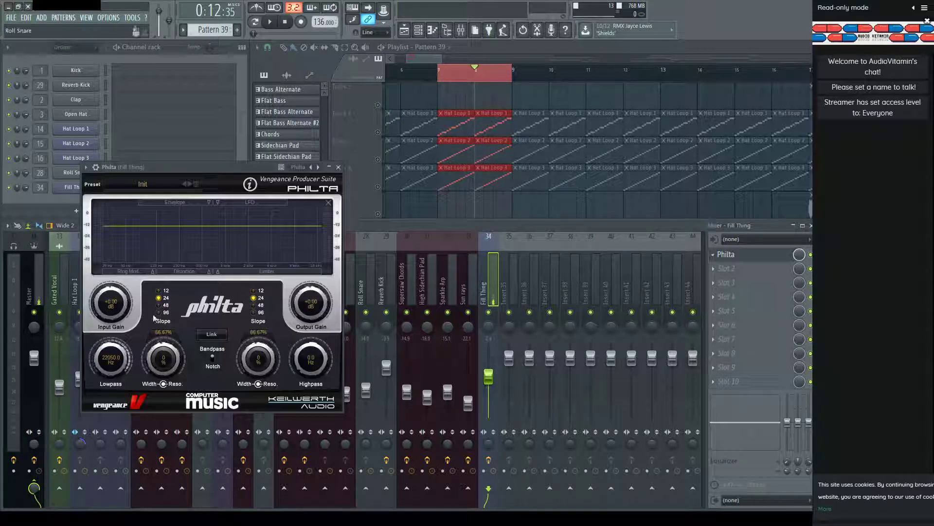
Create an automation clip for Philta's lowpass frequency over bars 7 to 9, dip its midpoint at bar 8 to about 39%, and play it.
left_click_drag(114, 360, 190, 225)
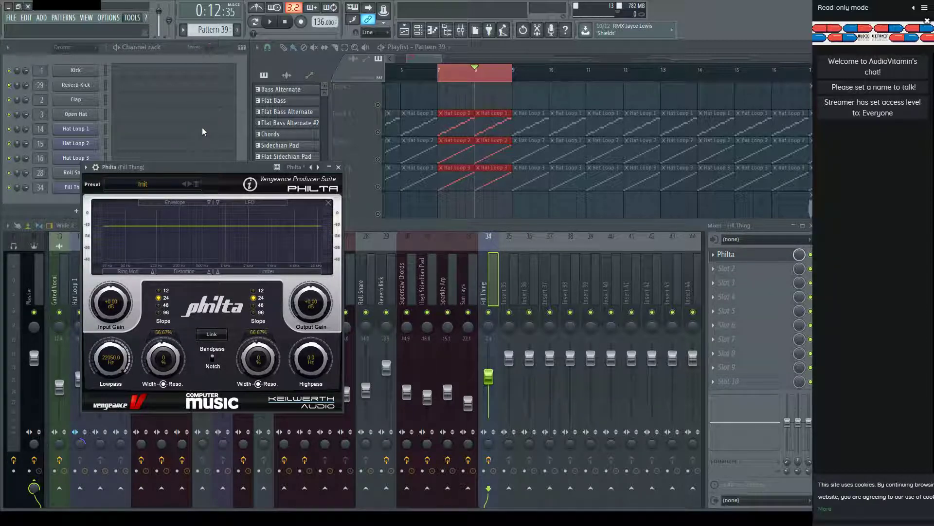
left_click(496, 95)
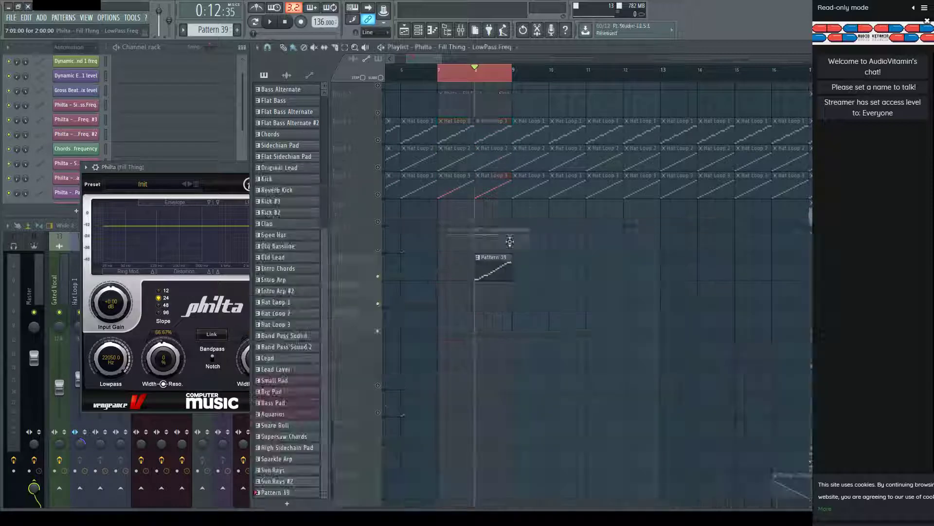
left_click_drag(475, 291, 480, 301)
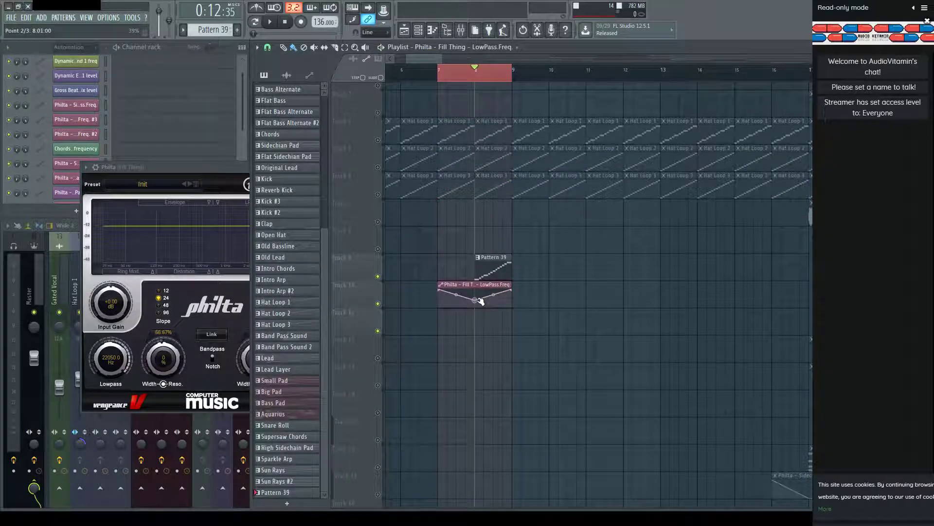
key("space")
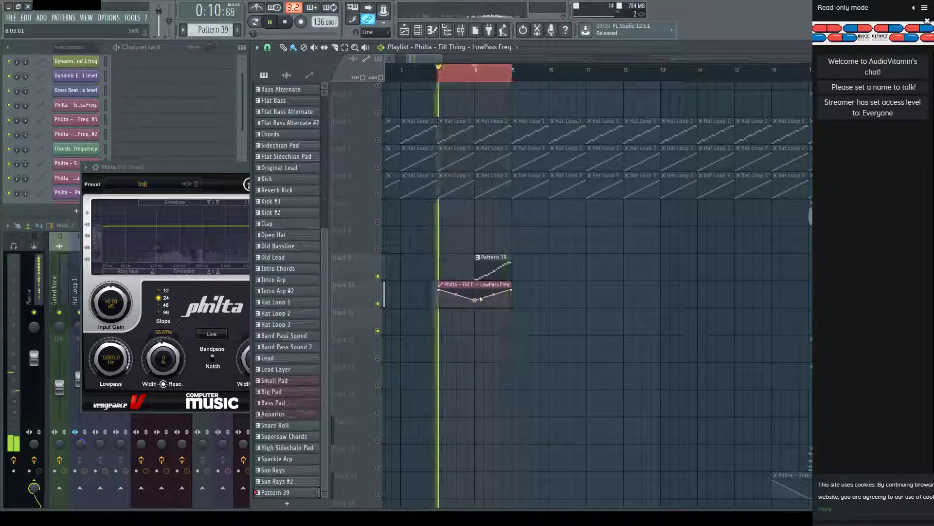
key("space")
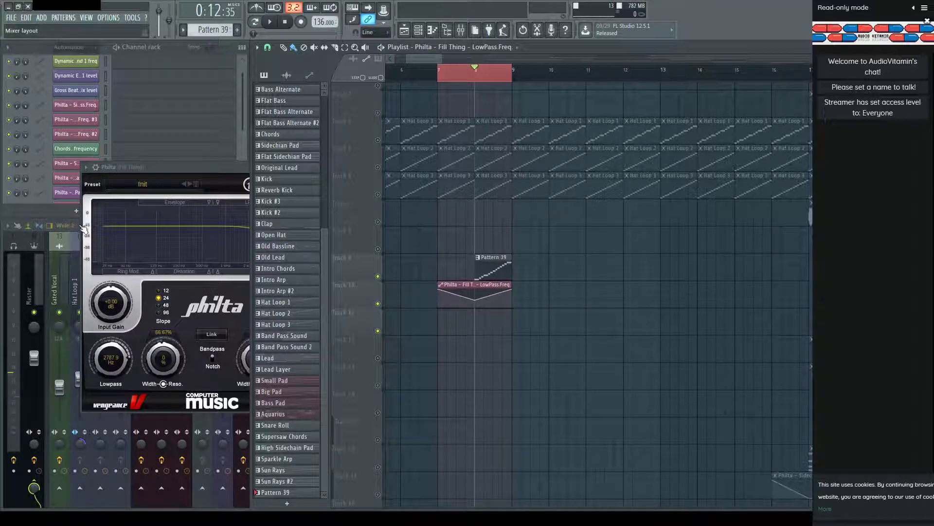
Create an automation clip for Philta's highpass frequency over the same range, shape it as a peak at bar 8, and replay the fill.
left_click(83, 243)
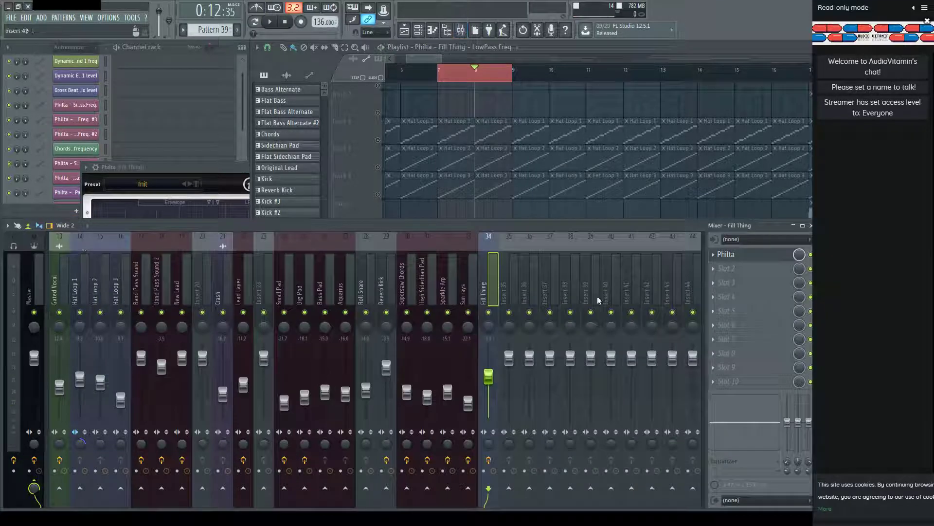
left_click(187, 167)
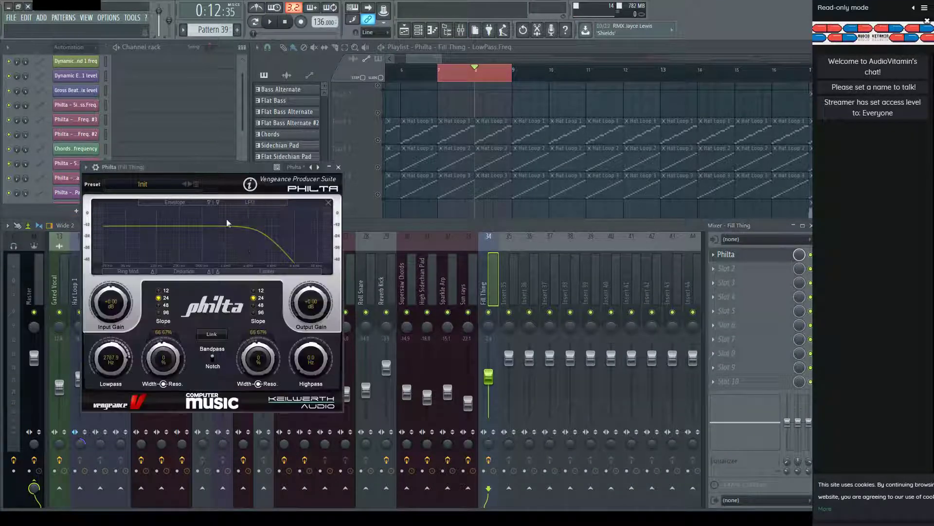
left_click_drag(307, 361, 276, 362)
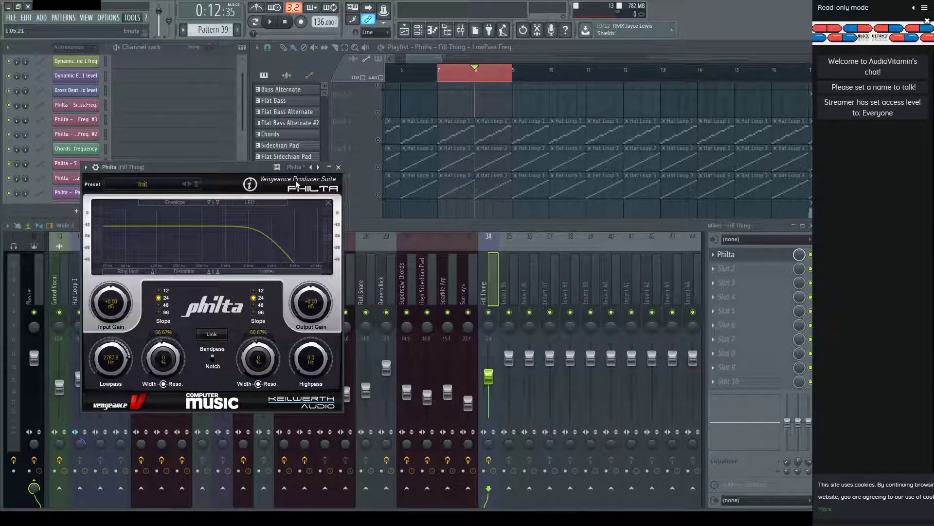
left_click(488, 98)
left_click_drag(488, 98, 476, 323)
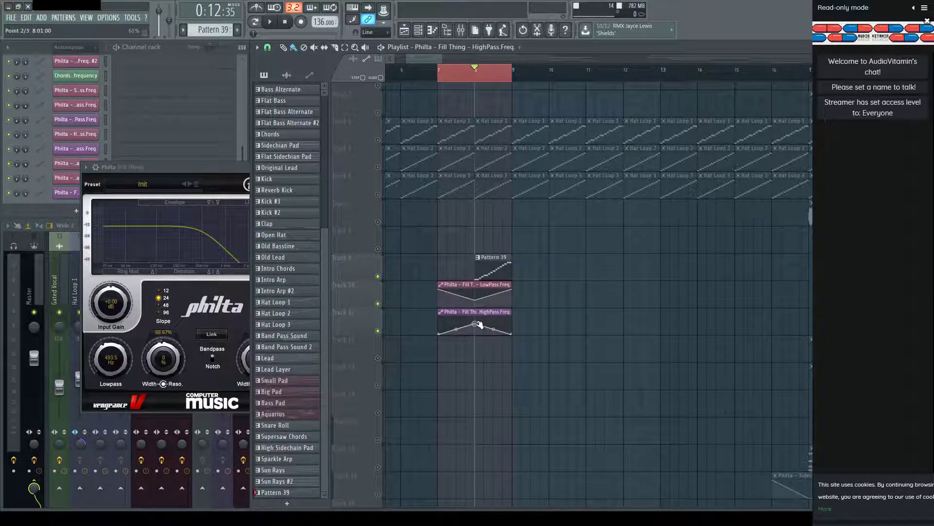
key("space")
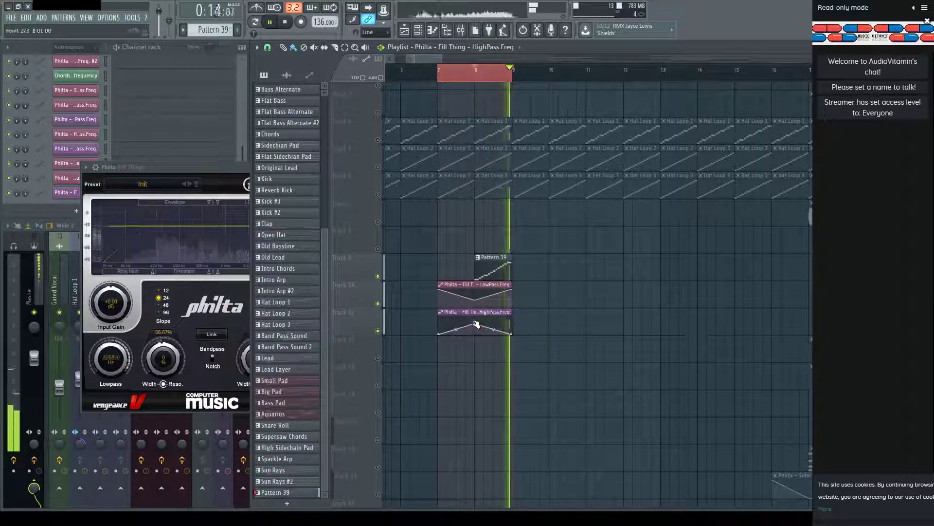
key("space")
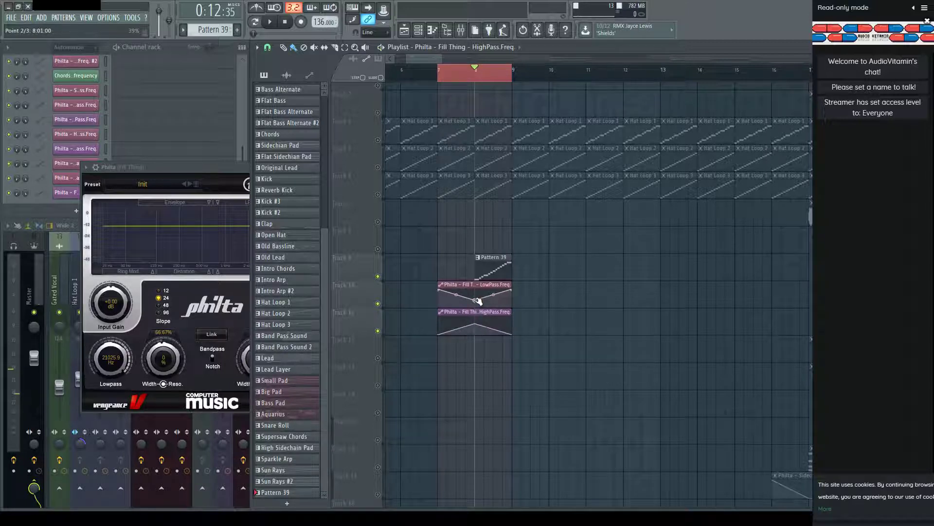
Readjust the midpoint of the lowpass automation clip at bar 8 and replay the fill.
key("space")
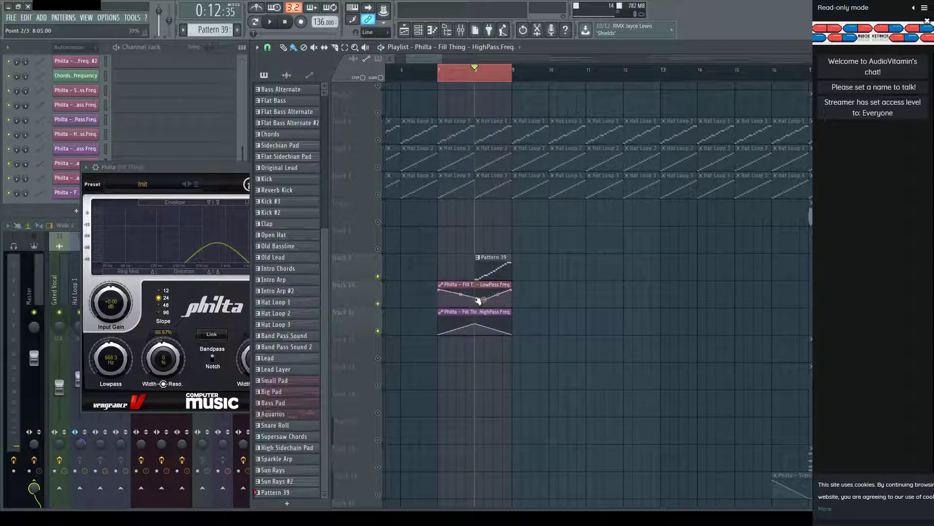
left_click(476, 298)
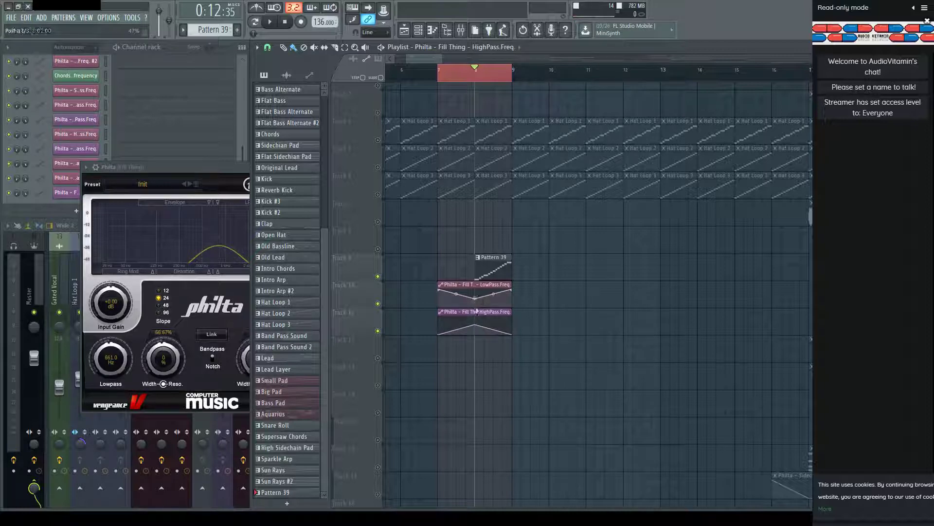
key("space")
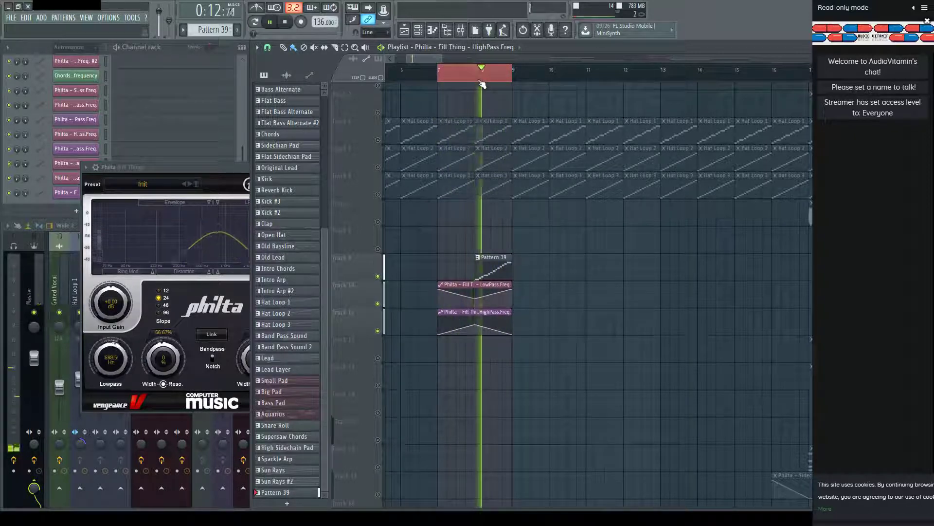
key("space")
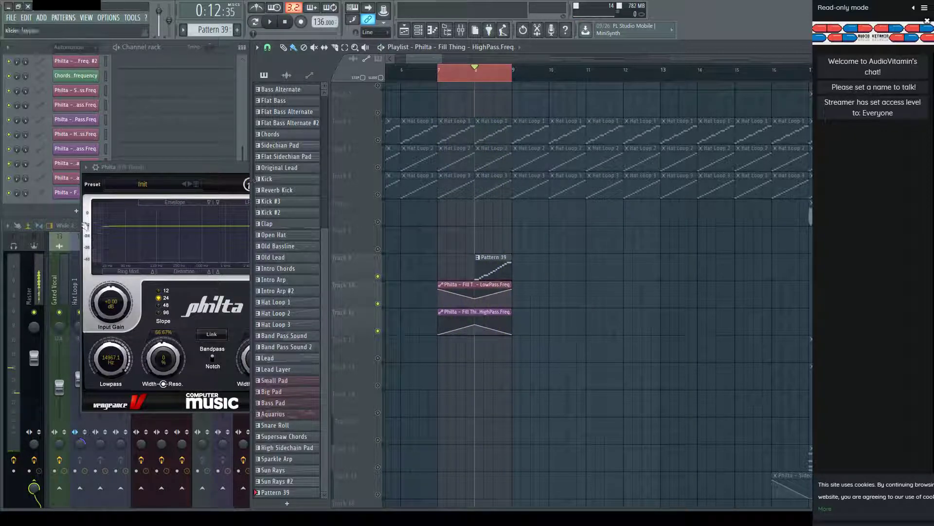
Load Fruity parametric EQ 2 in the Fill Thing track's second effect slot, play the fill through it, and choose the Low Cut preset.
left_click(80, 232)
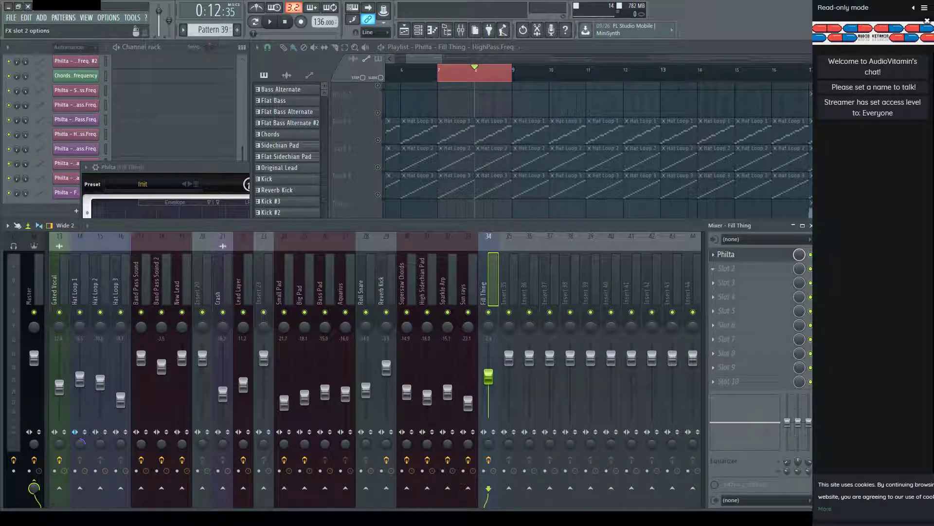
left_click(726, 268)
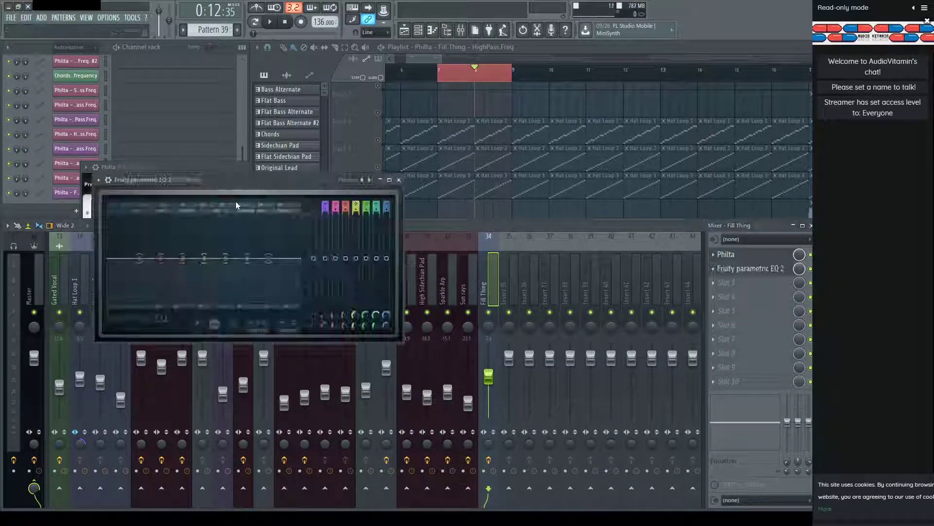
key("space")
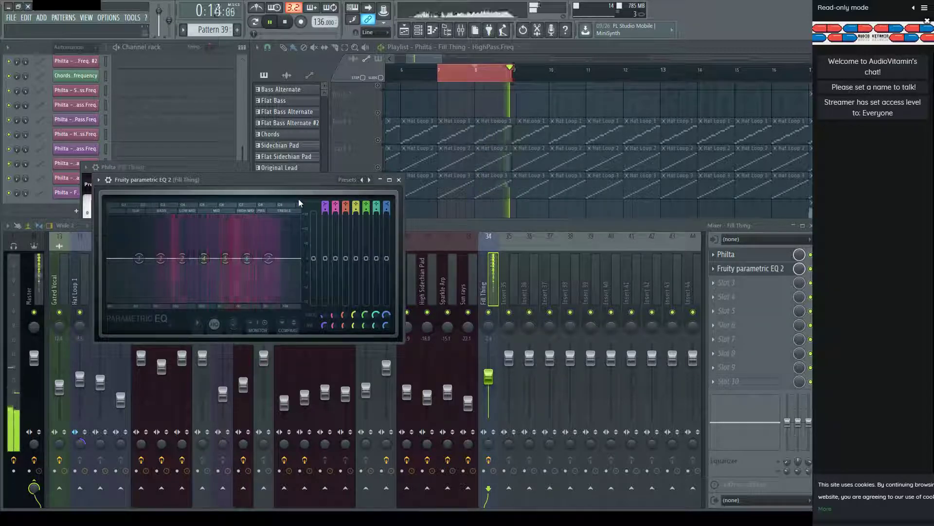
key("space")
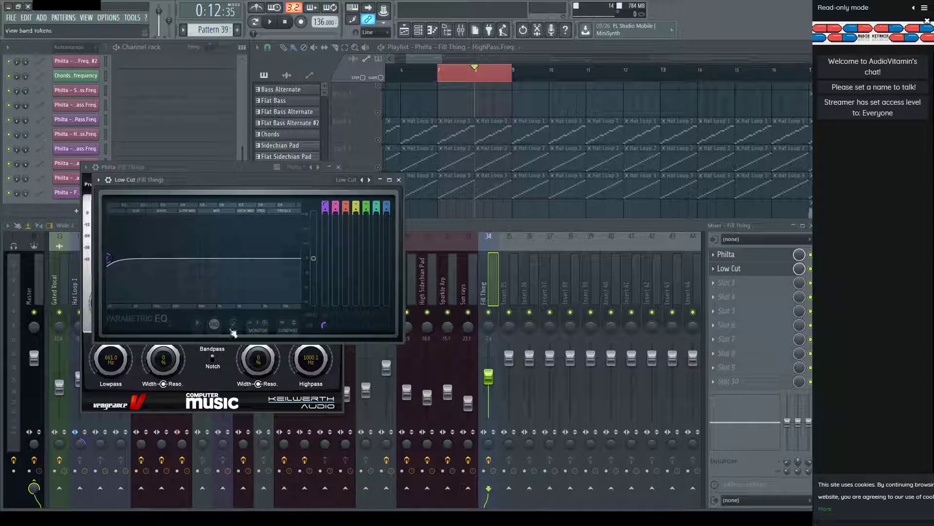
Raise the Low Cut EQ's high-pass band to about 197 Hz during playback and move the EQ to the fifth effect slot.
left_click_drag(108, 258, 170, 257)
key("space")
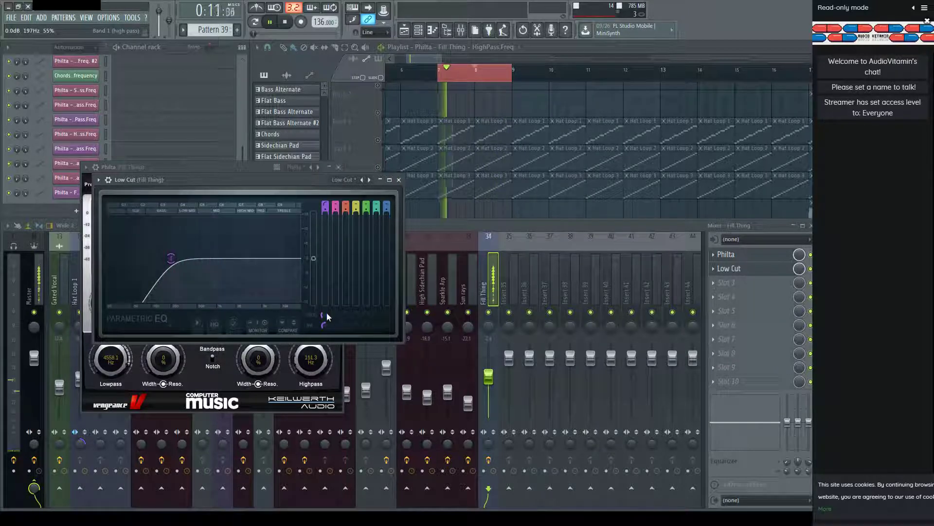
key("space")
key("Escape")
left_click_drag(737, 270, 737, 311)
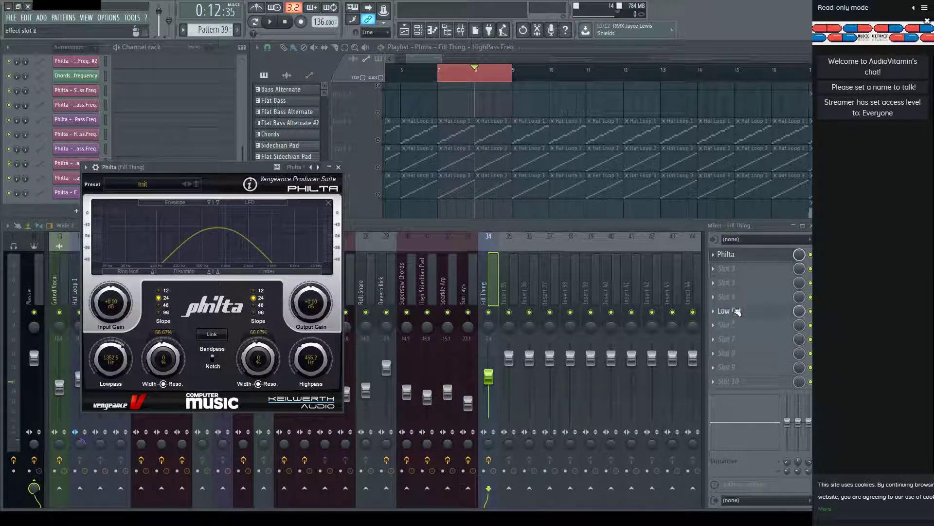
Load Fruity Delay 3 in the Fill Thing track's second effect slot, enable tempo sync, and replay the fill.
left_click(720, 274)
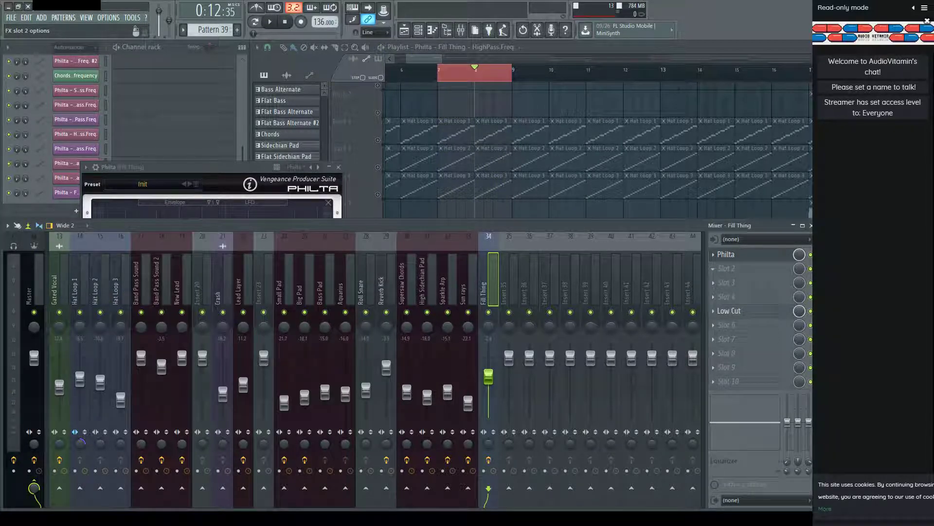
left_click(791, 308)
key("space")
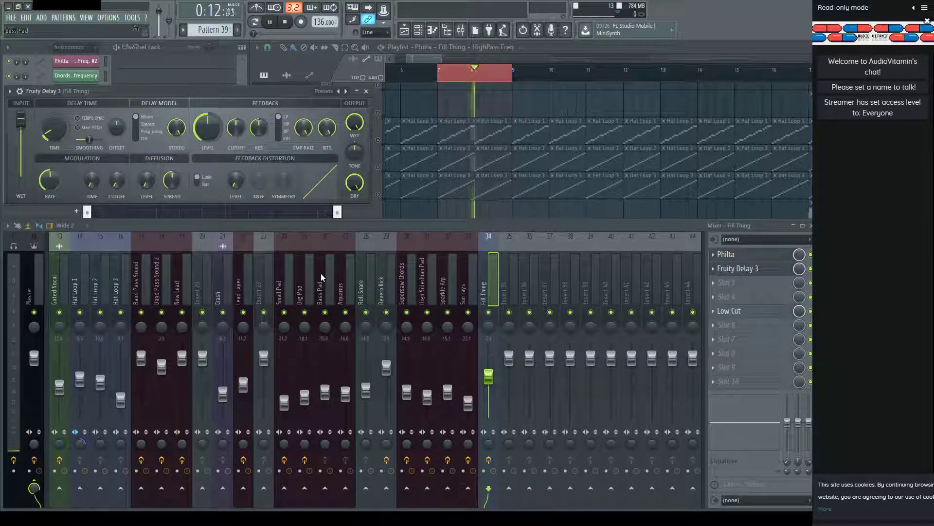
key("space")
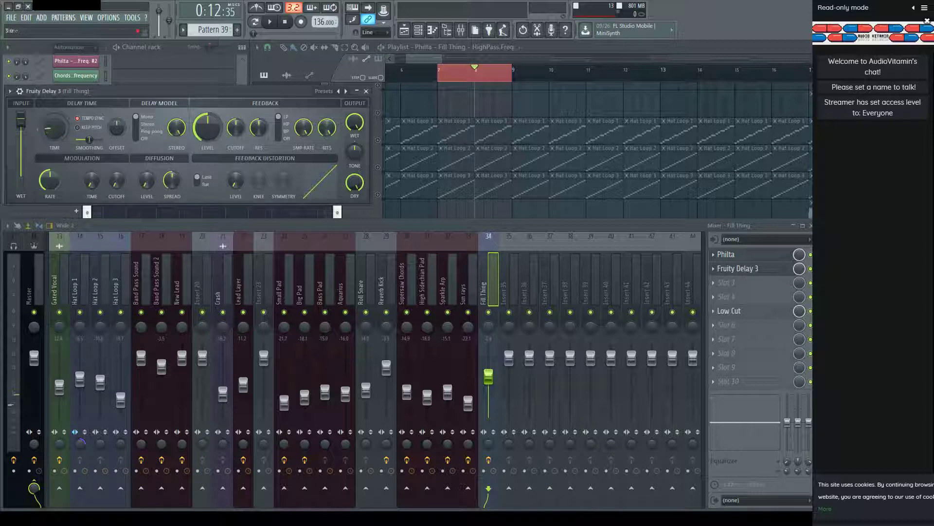
key("space")
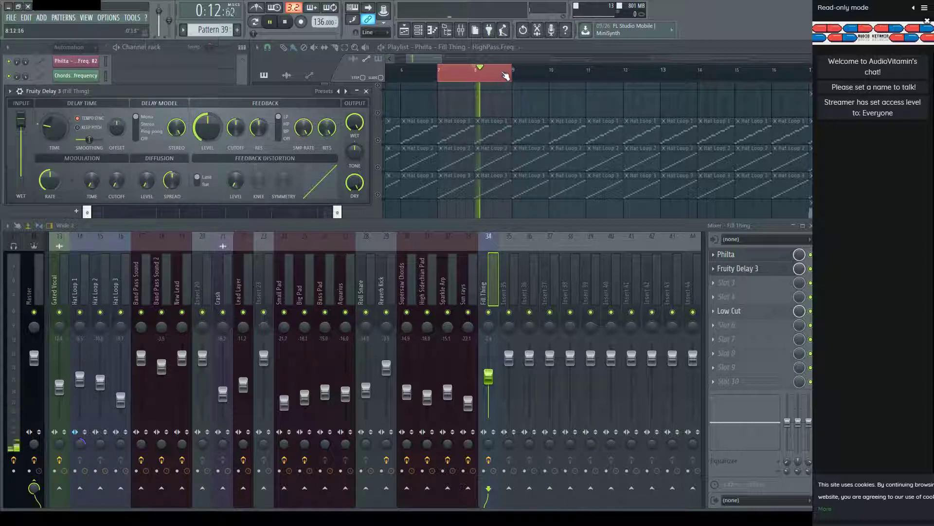
Clear the playlist's time selection, set the delay's feedback filter to HP with adjusted cutoff and resonance, and play past bar 9.
left_click(502, 82)
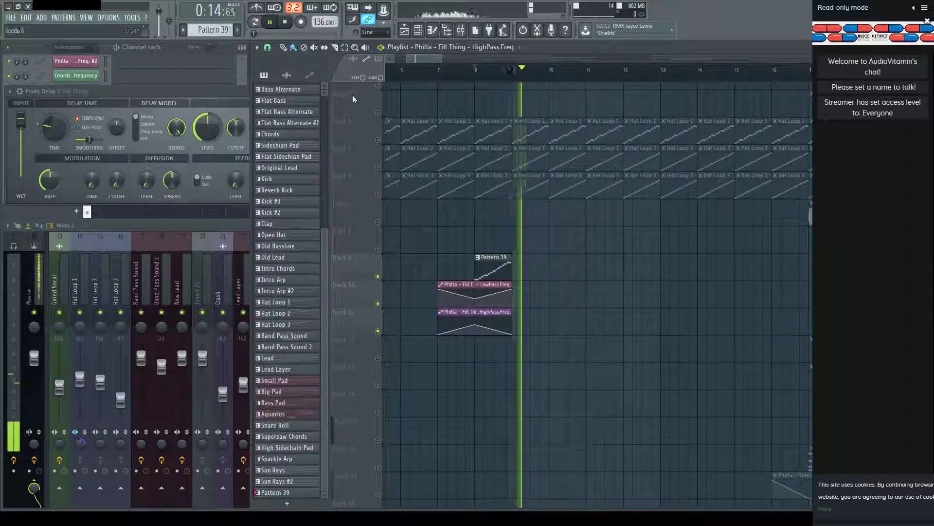
left_click(191, 95)
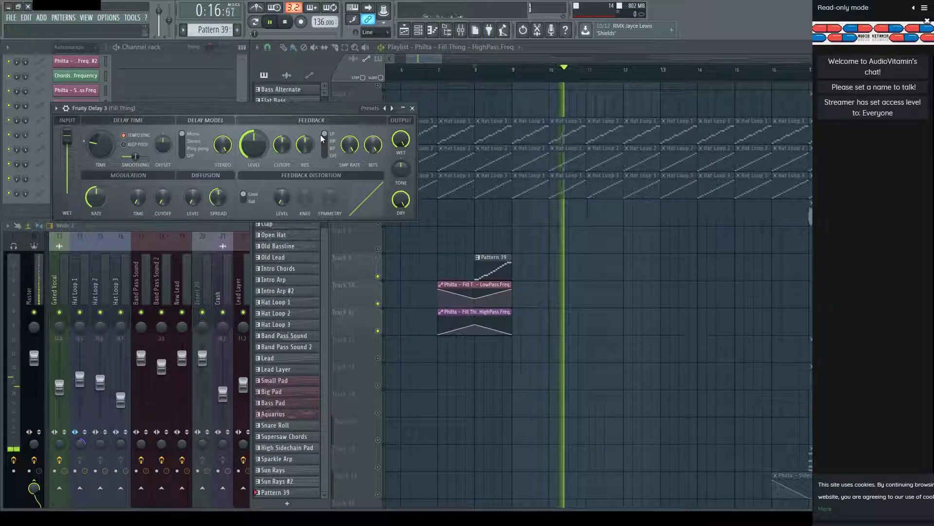
key("space")
left_click_drag(326, 136, 329, 148)
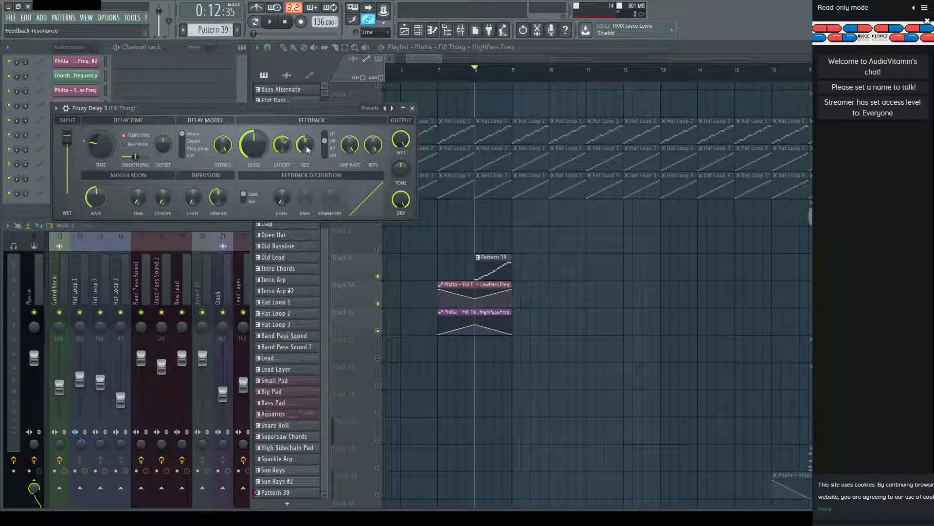
key("space")
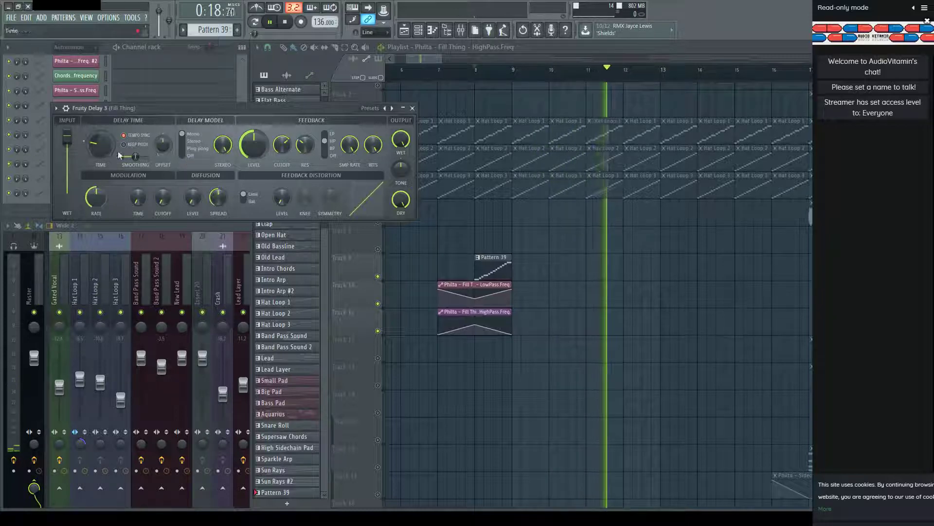
key("space")
Audition the fill with the Stereo delay model, and switch the model to Ping pong for another playback.
scroll(215, 154, "up", 1)
left_click(191, 141)
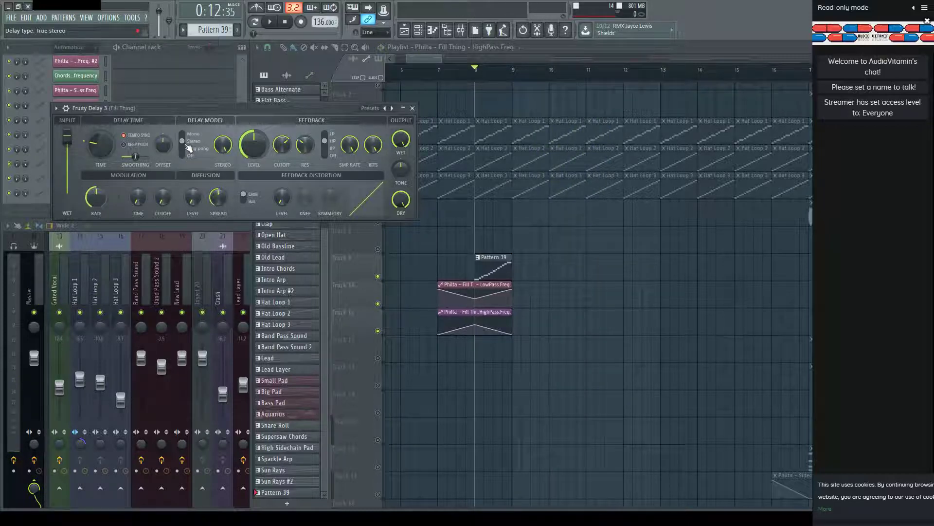
key("space")
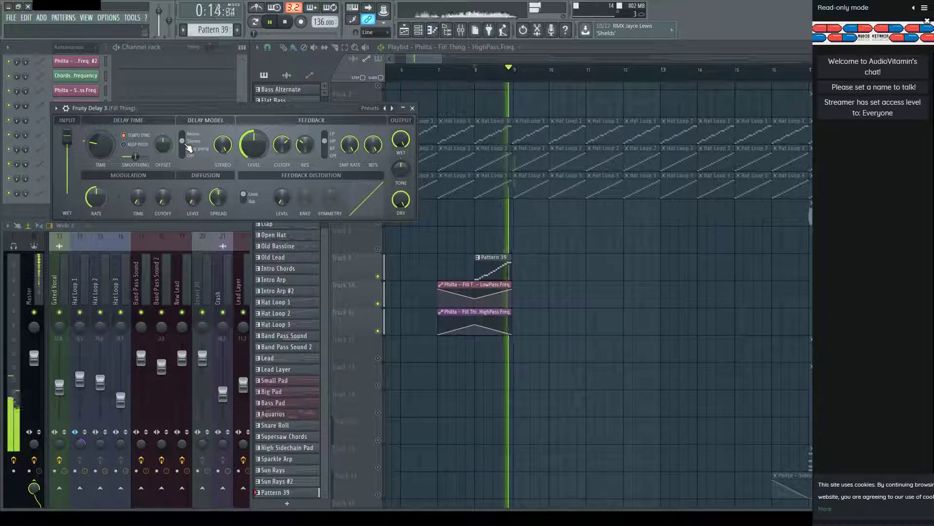
key("space")
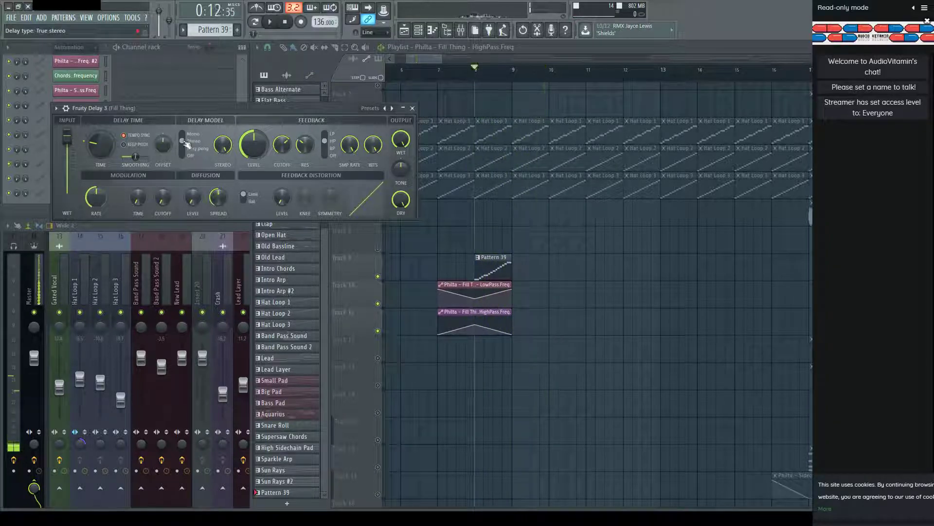
left_click(187, 149)
key("space")
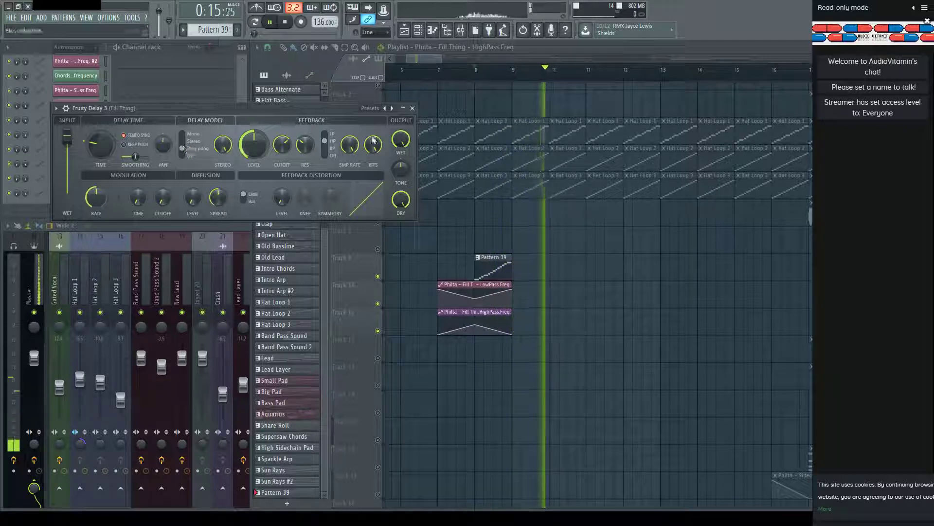
Close the delay, unsolo the fill tracks so all playlist tracks are enabled, and play the arrangement from bar 7.
left_click(412, 108)
key("space")
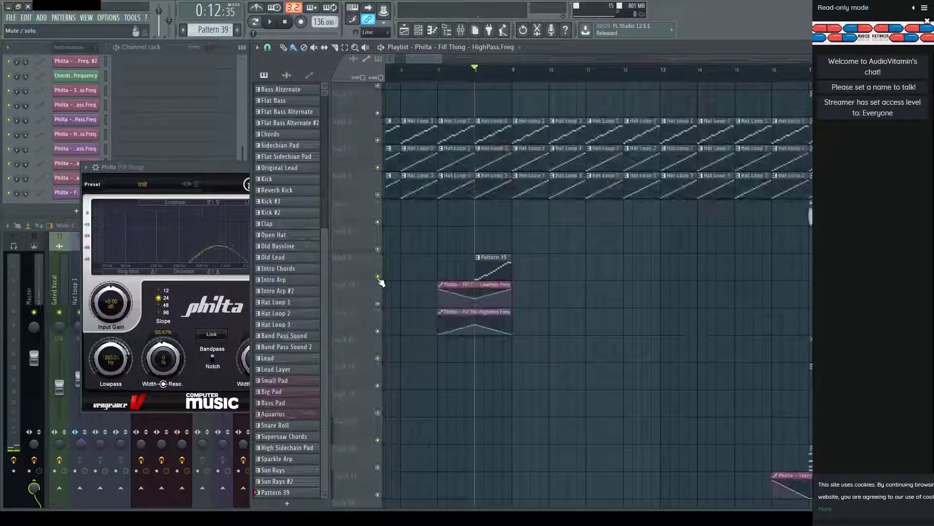
left_click(439, 80)
key("space")
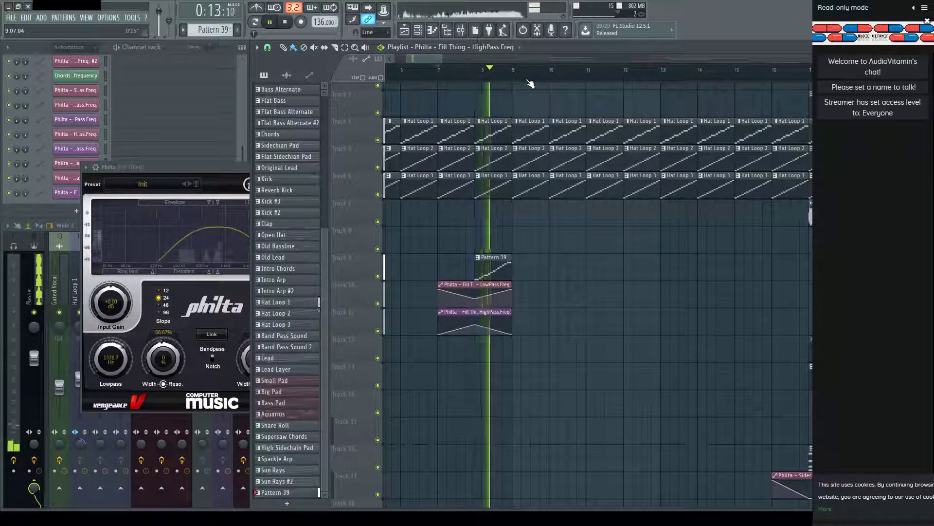
Close the Philta window and copy the bar 8 fill with its two filter automation clips to bar 24.
left_click(224, 167)
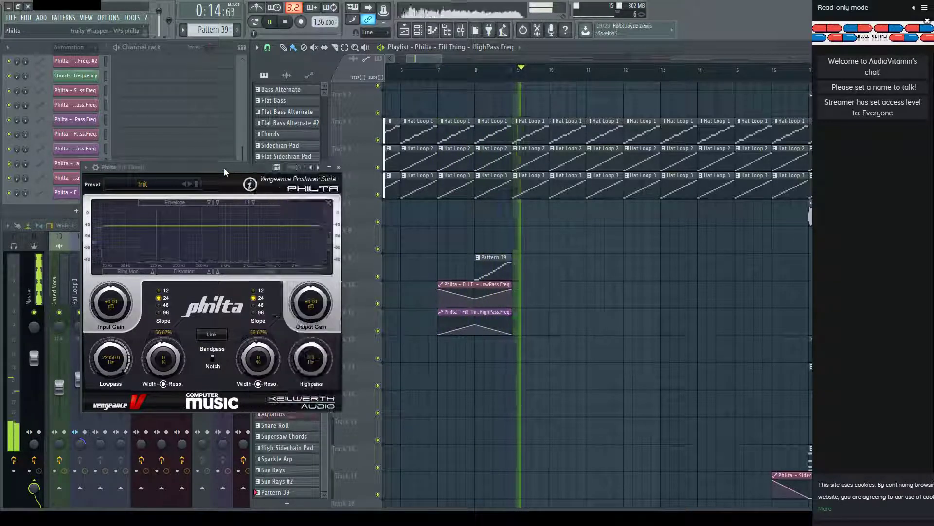
left_click(349, 171)
left_click(221, 225)
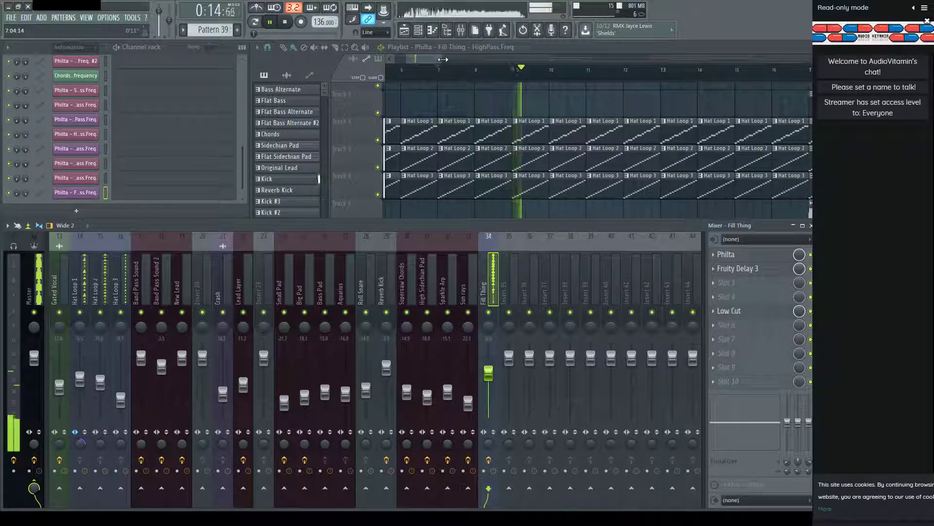
left_click_drag(443, 58, 501, 59)
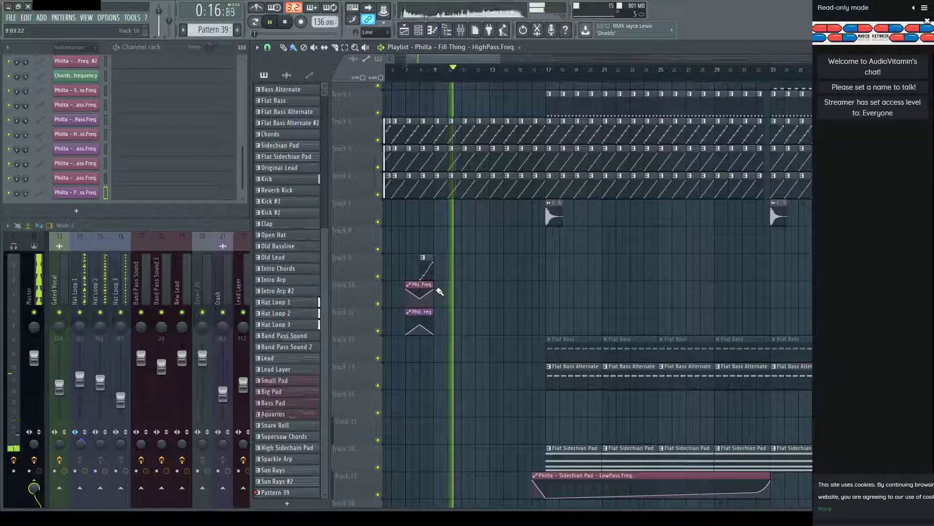
left_click_drag(405, 339, 404, 336)
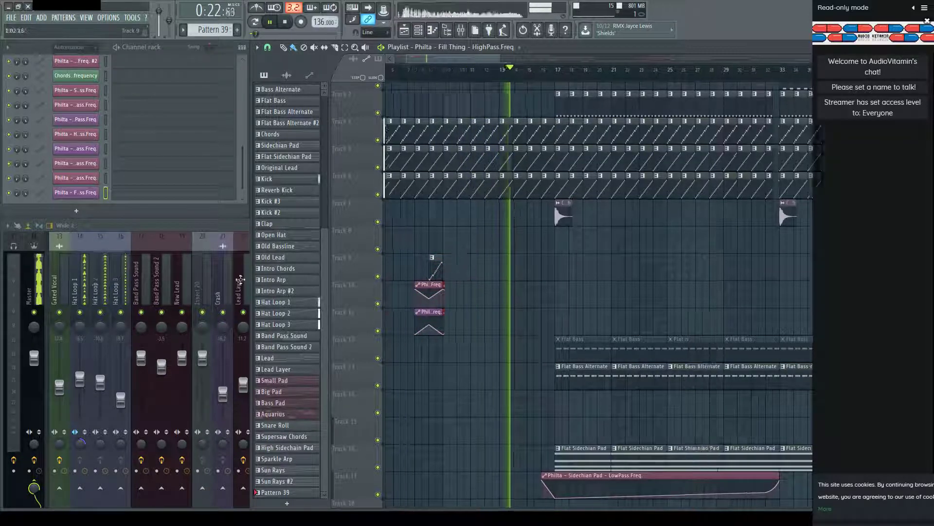
left_click_drag(486, 257, 718, 253)
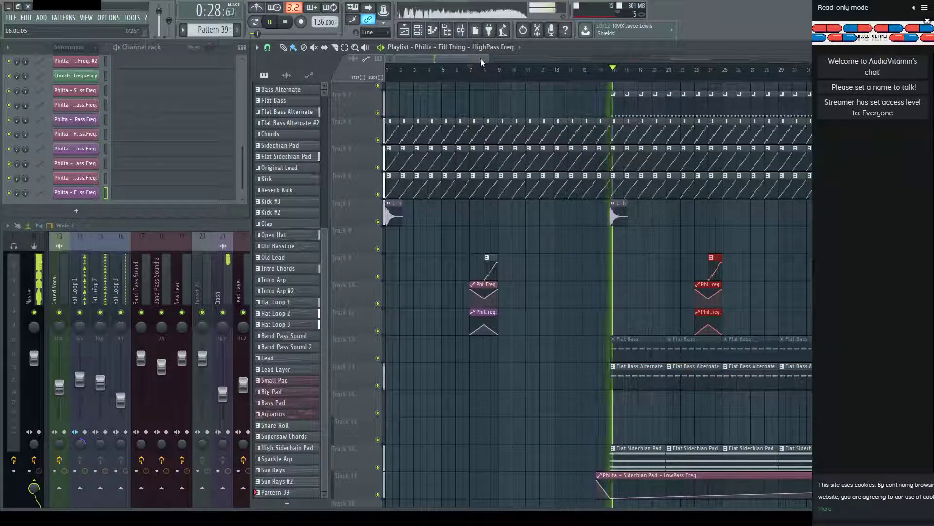
Paste further copies of the fill and its automation clips so the fills land on bars 40 and 56.
left_click_drag(482, 62, 564, 63)
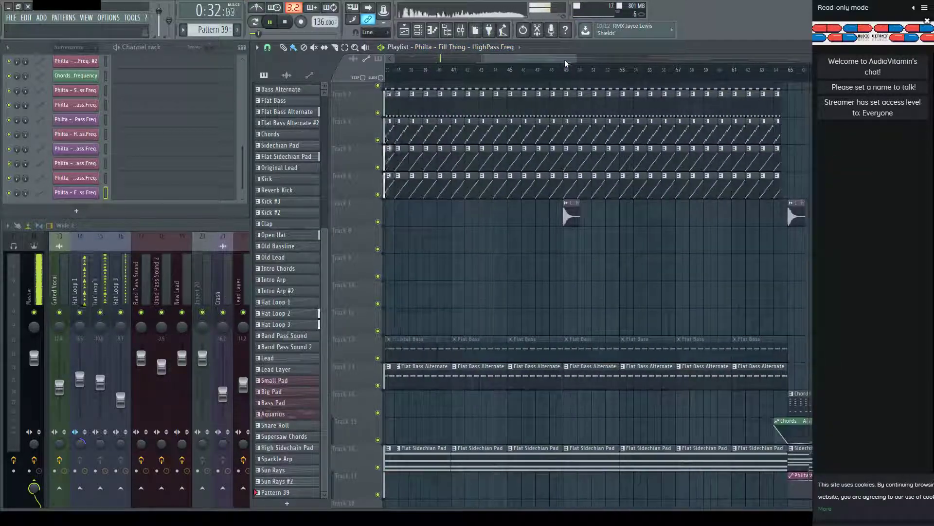
key("ctrl+v")
scroll(421, 248, "up", 3)
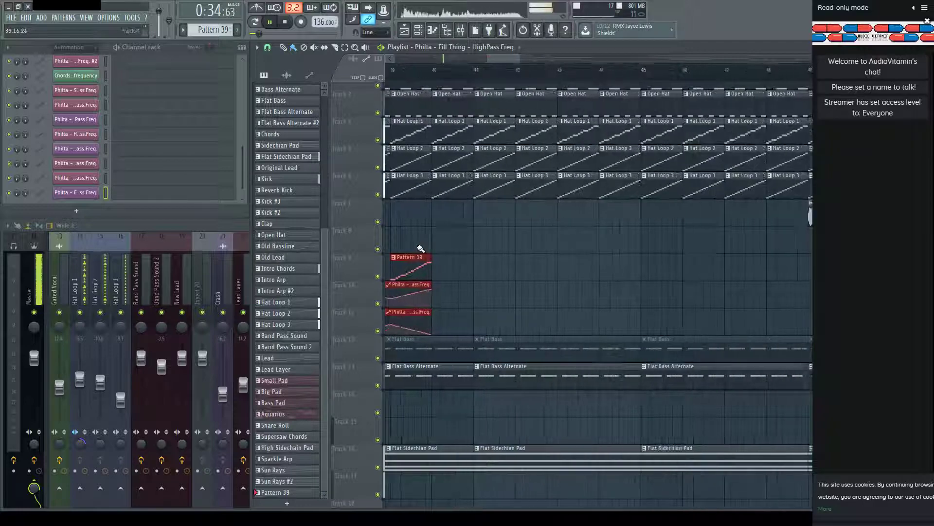
key("shift+Right")
scroll(463, 79, "down", 5)
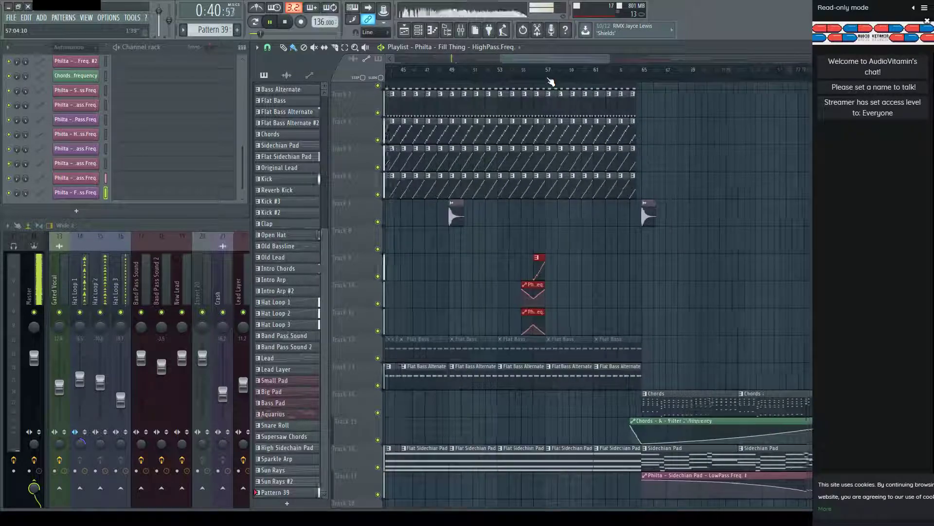
scroll(481, 69, "up", 2)
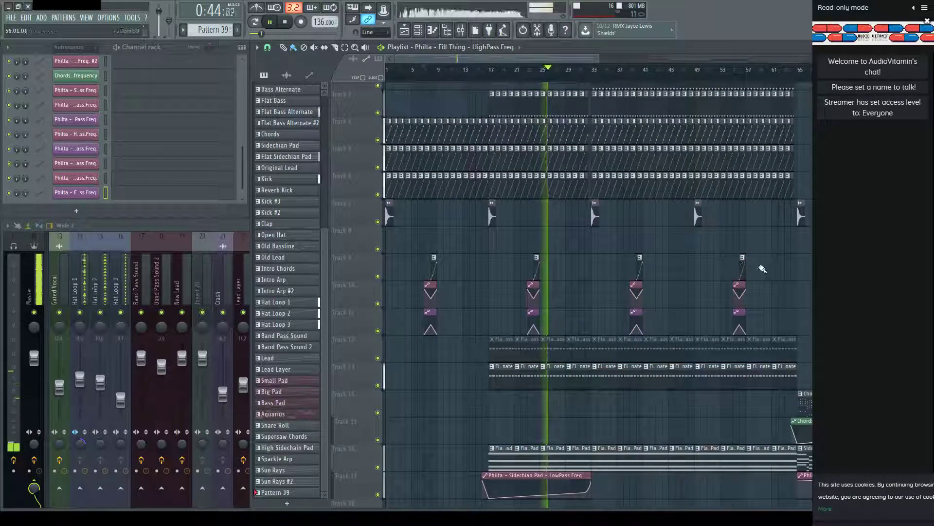
Copy two of the fills with their automation into the later section, placing the fills at bars 152 and 168.
left_click_drag(771, 268, 626, 321)
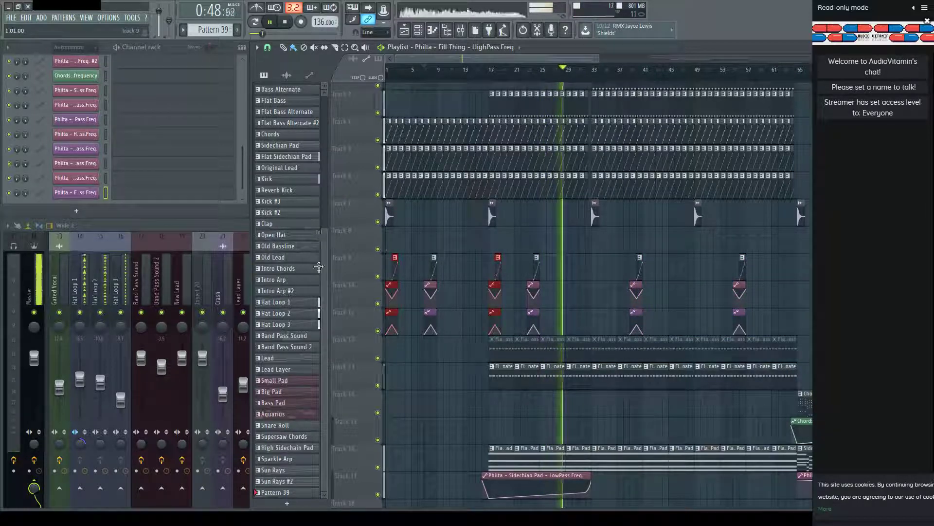
scroll(584, 292, "right", 10)
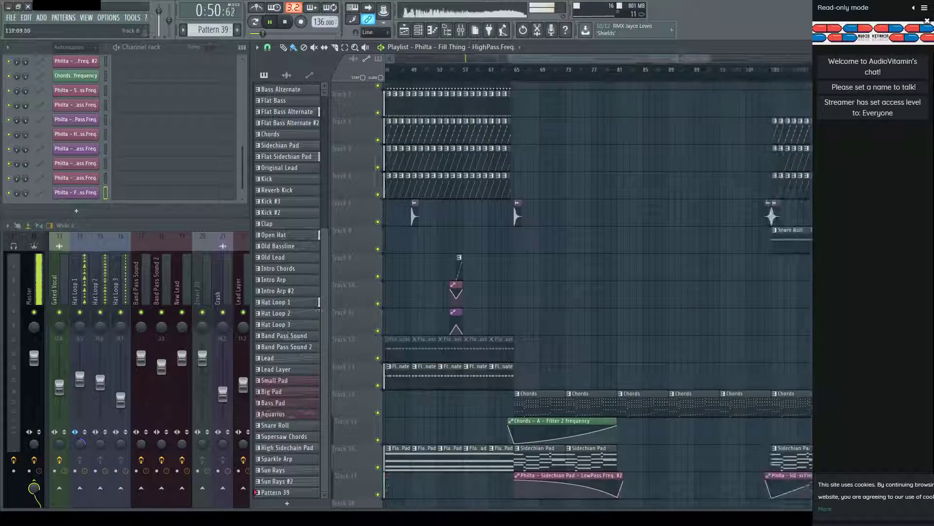
scroll(598, 292, "right", 10)
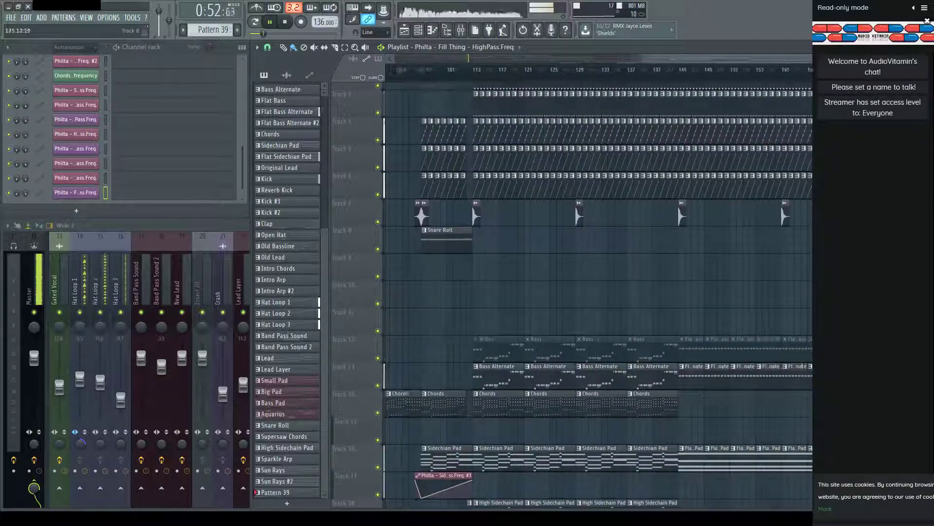
scroll(657, 247, "right", 4)
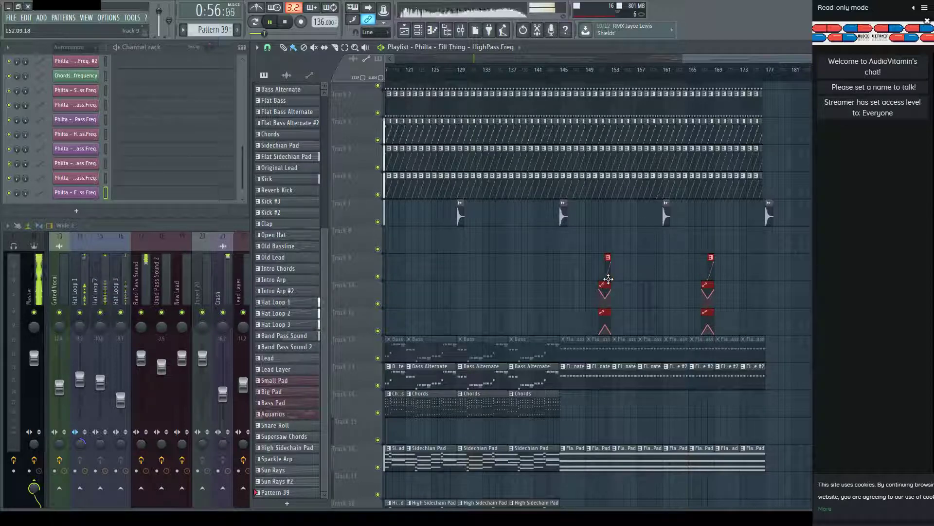
scroll(701, 85, "left", 6)
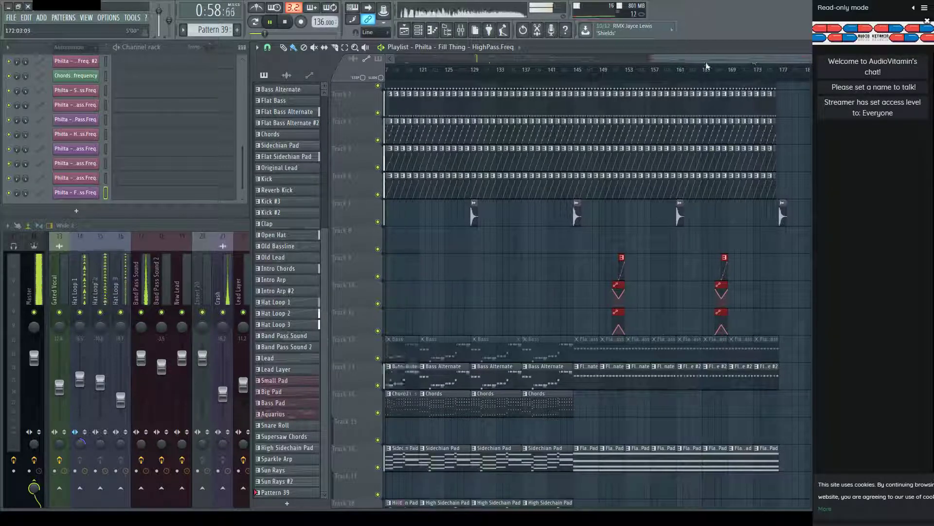
scroll(677, 80, "left", 13)
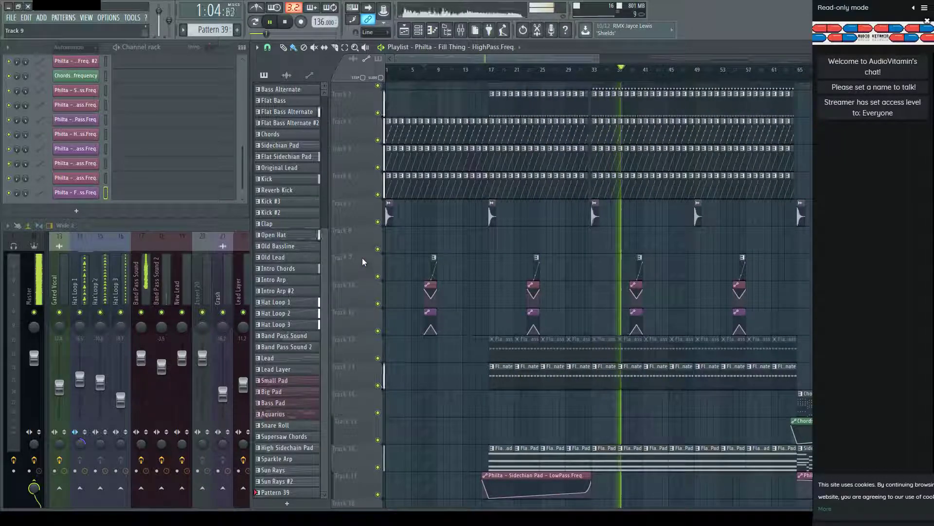
Name the playlist tracks below Clap as Open Hat, Hat Loop 1, Hat Loop 2, Hat Loop 3, Crash, Snare Roll and Fill Thing.
scroll(374, 148, "up", 2)
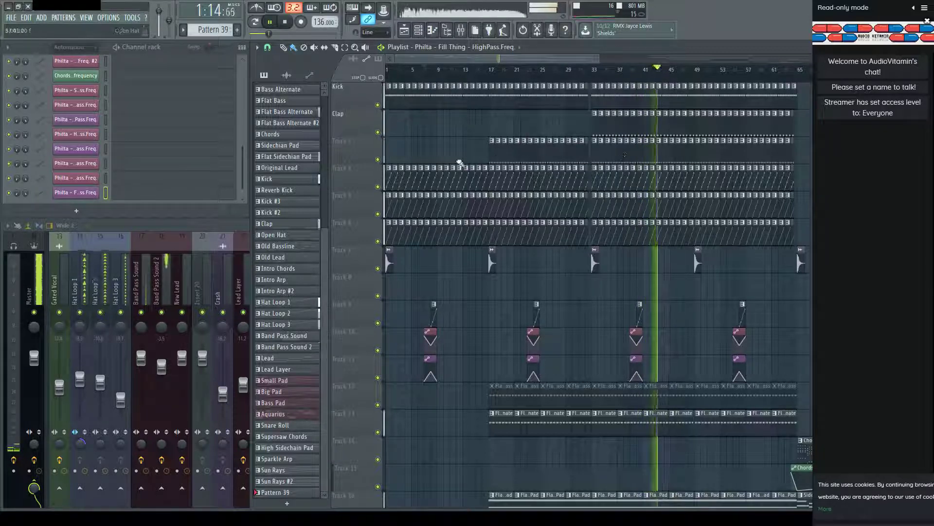
left_click(352, 145)
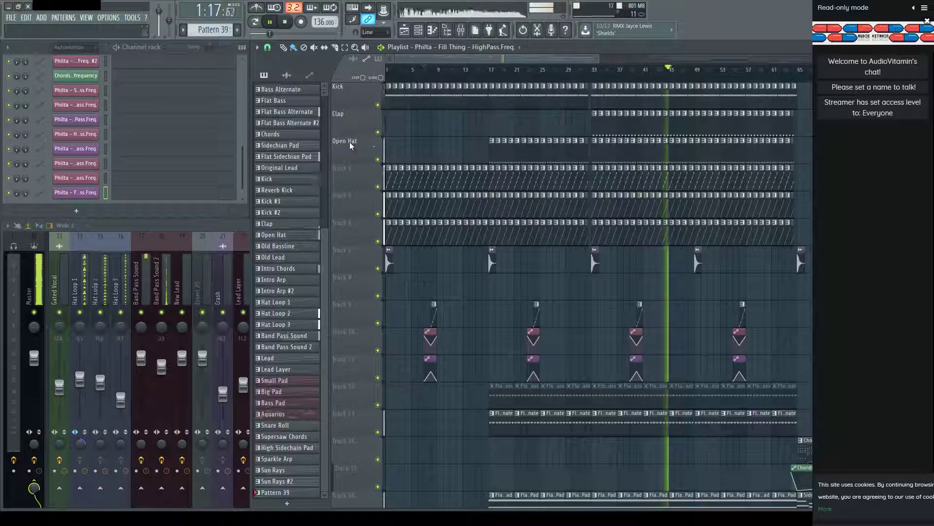
left_click(361, 173)
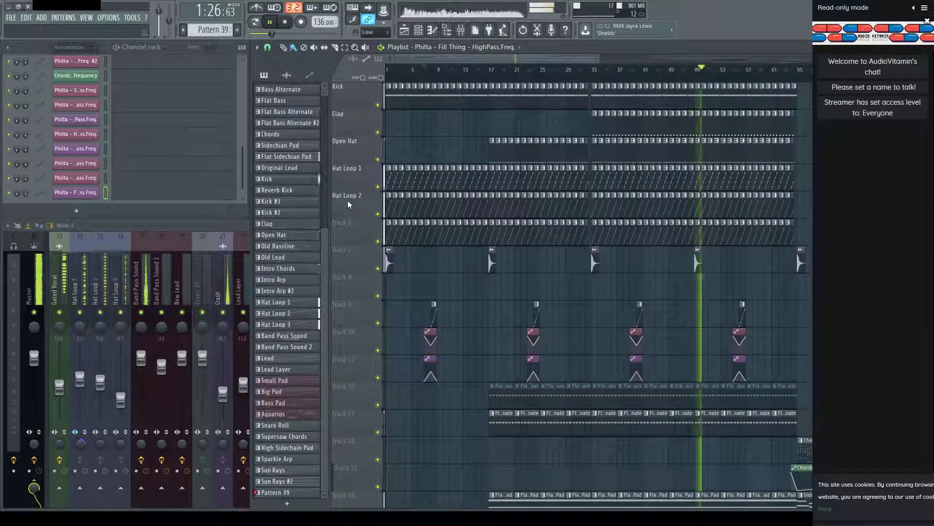
left_click(348, 200)
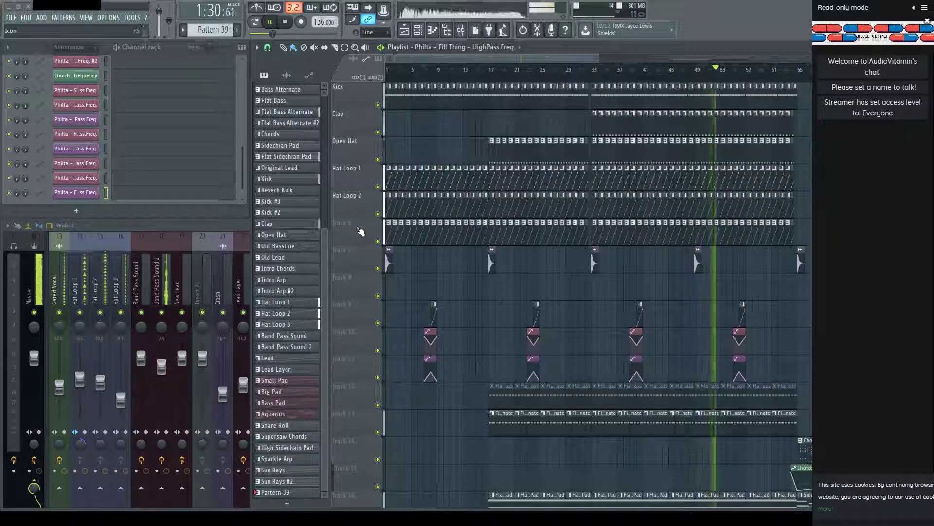
left_click(360, 234)
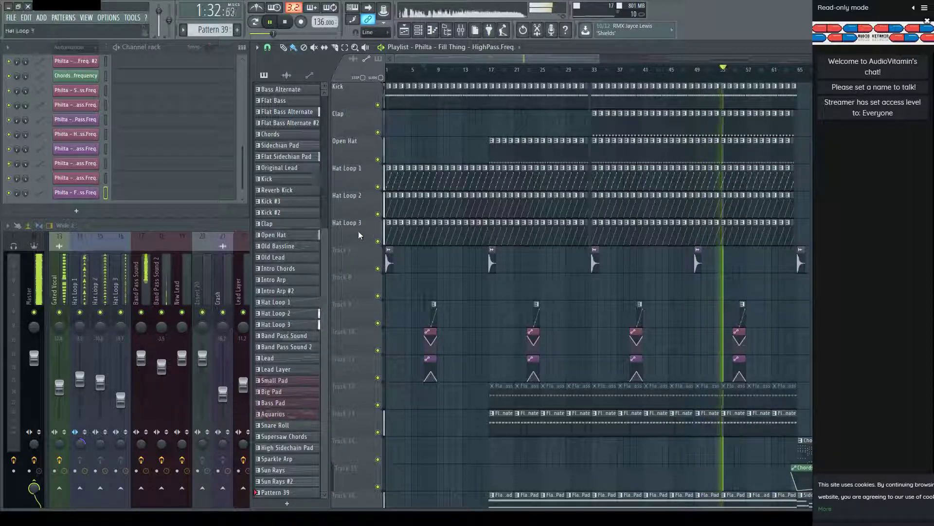
left_click(367, 258)
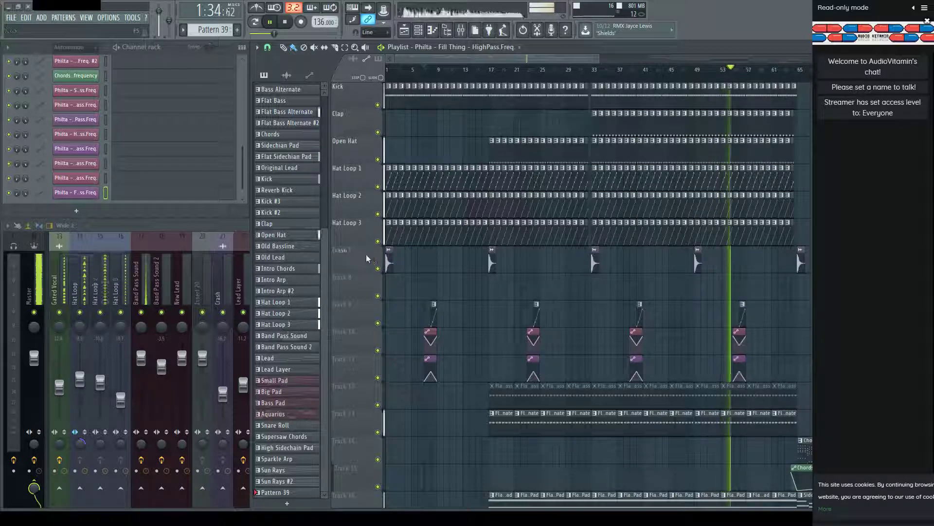
left_click(364, 281)
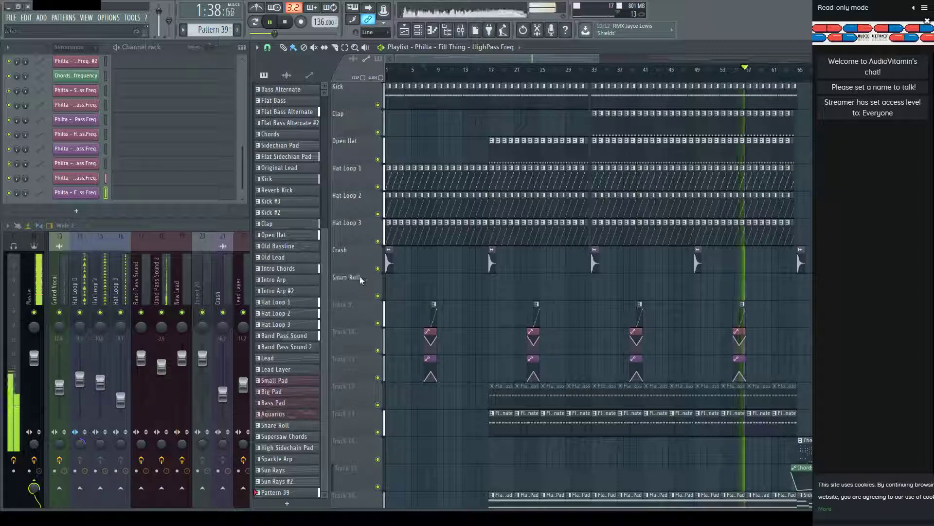
left_click(360, 311)
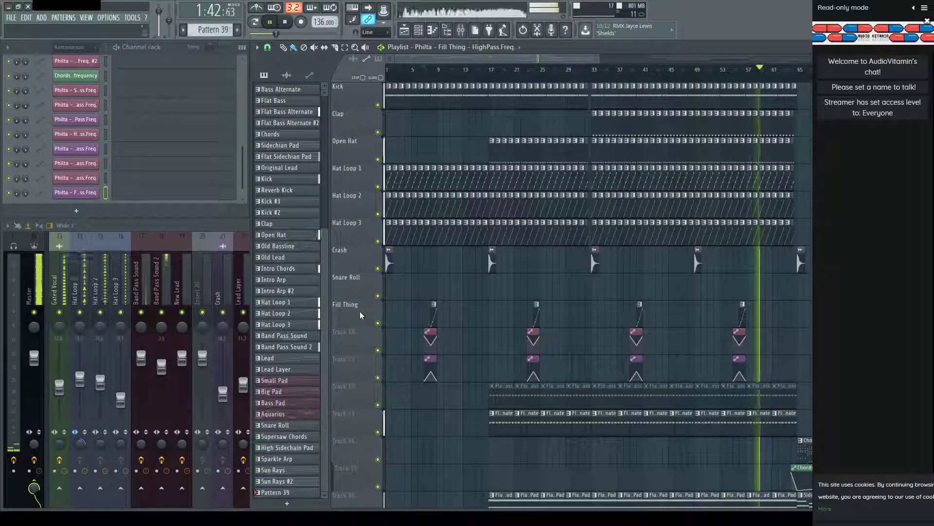
Switch the channel rack filter to Unsorted and rename Pattern 39 as Fill Thing.
key("F9")
key("F9")
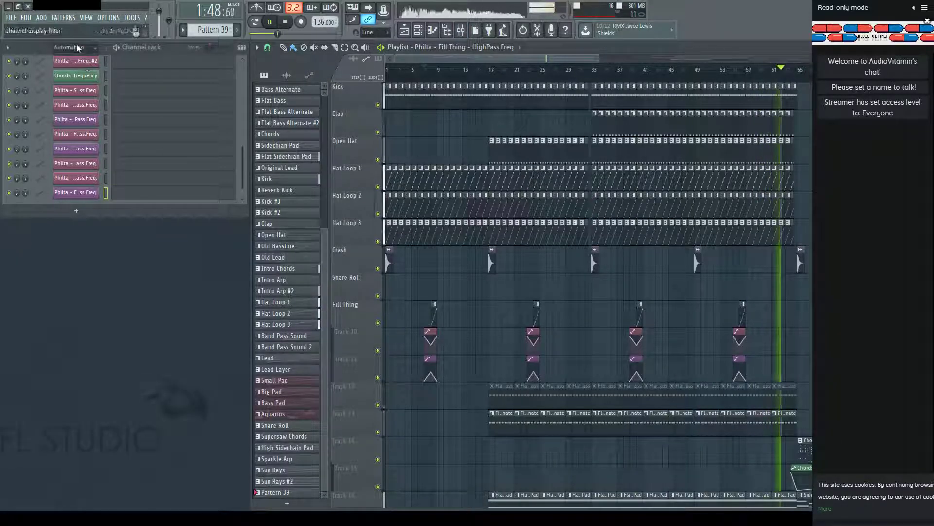
left_click(295, 492)
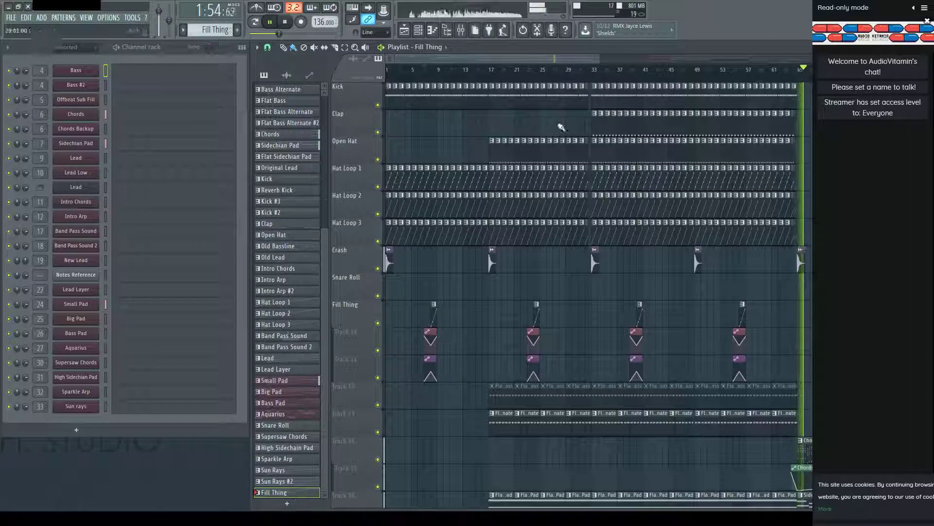
Play the arrangement from bar 55 to hear the fill at bar 56.
left_click_drag(580, 61, 655, 62)
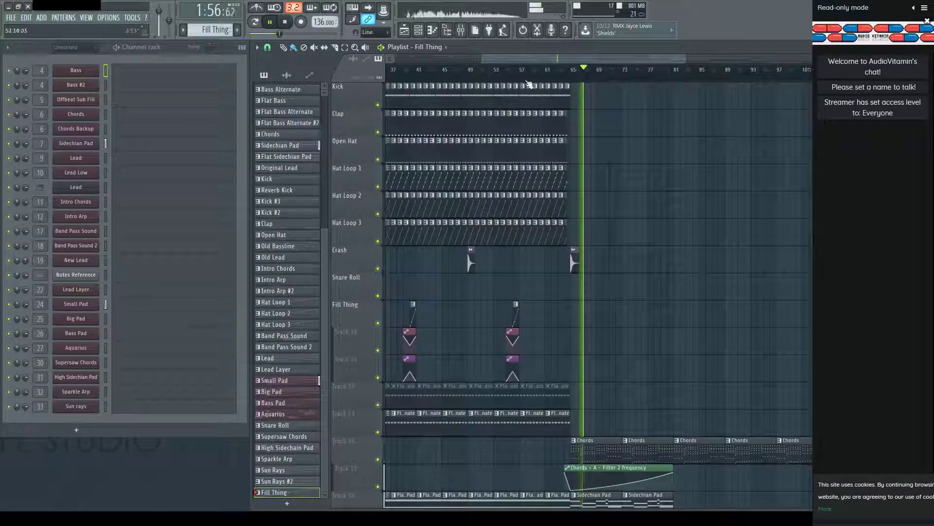
scroll(522, 77, "up", 5)
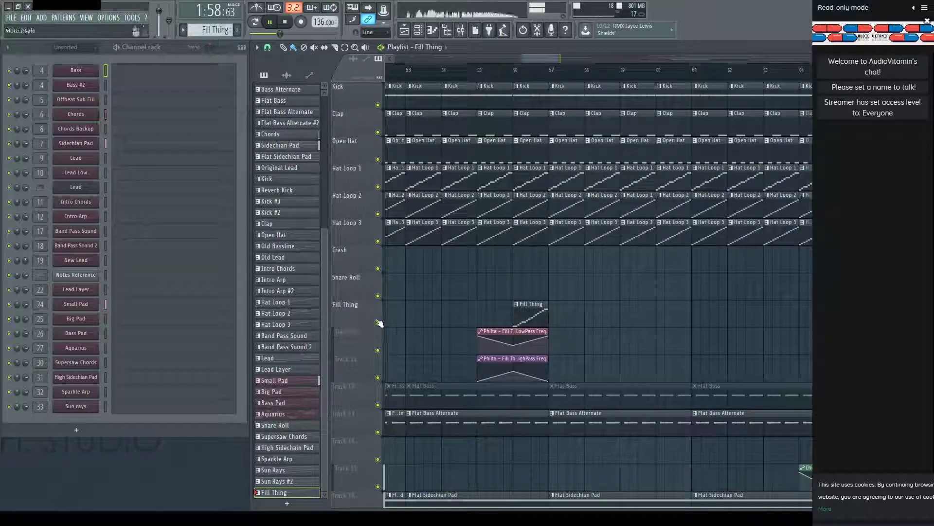
key("space")
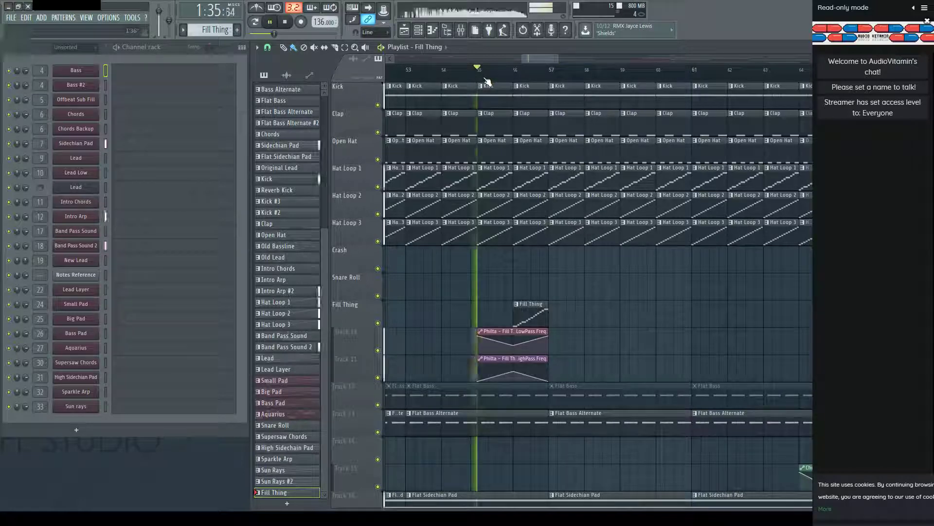
Raise the feedback level of the Fill Thing track's Fruity Delay 3 to about 69%, replay the fill, and close the delay.
key("F9")
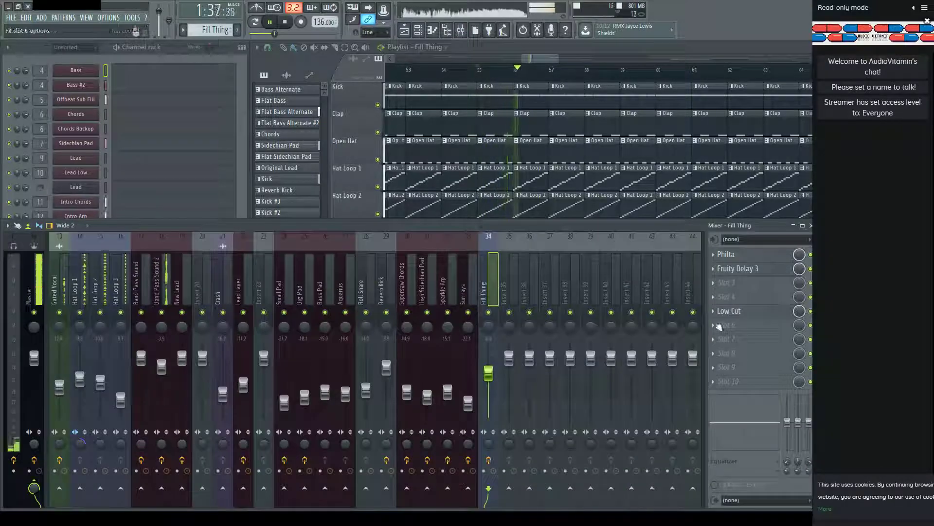
left_click(737, 268)
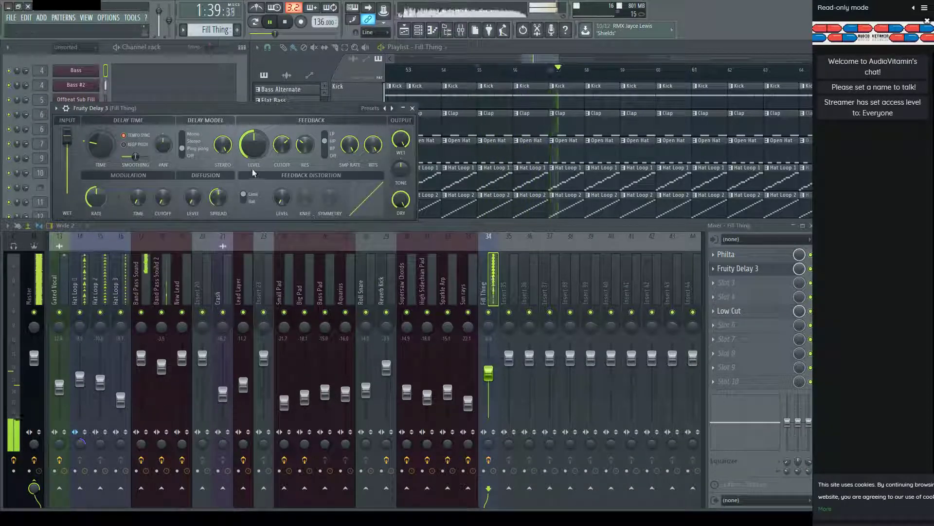
key("space")
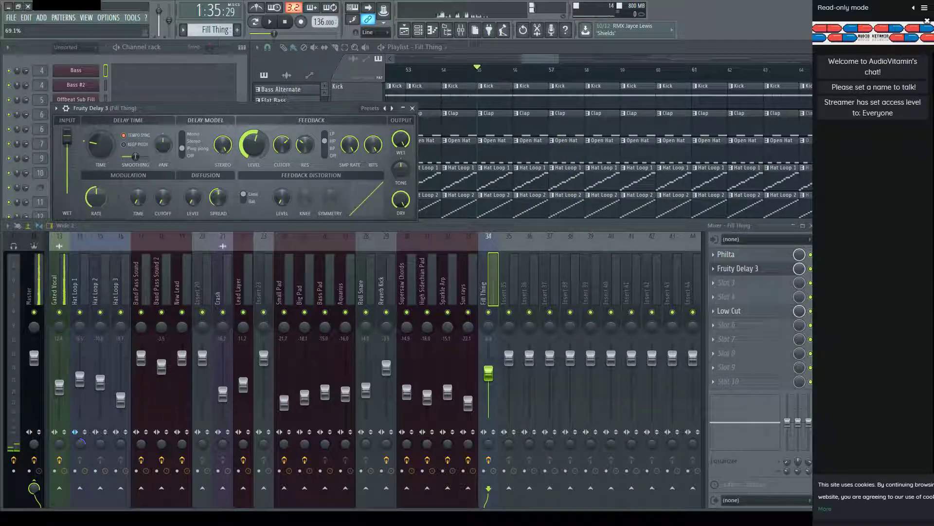
key("space")
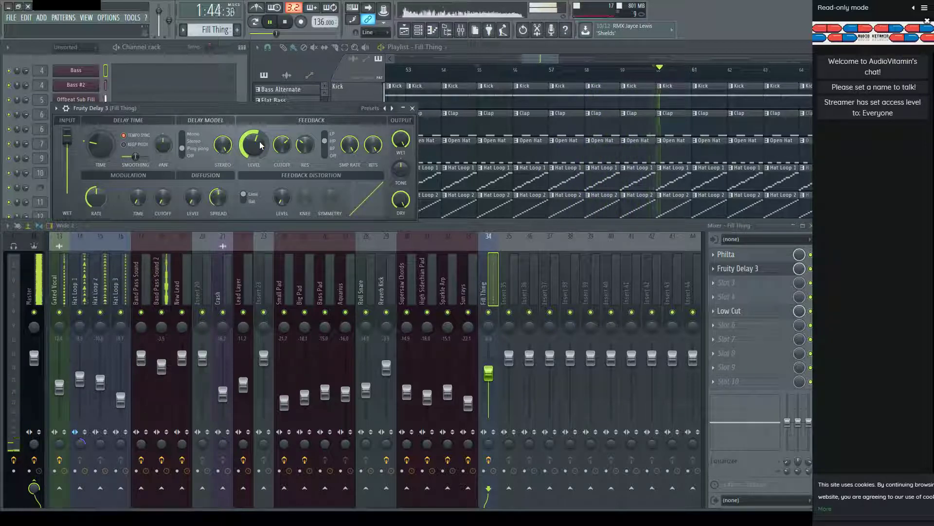
left_click(412, 108)
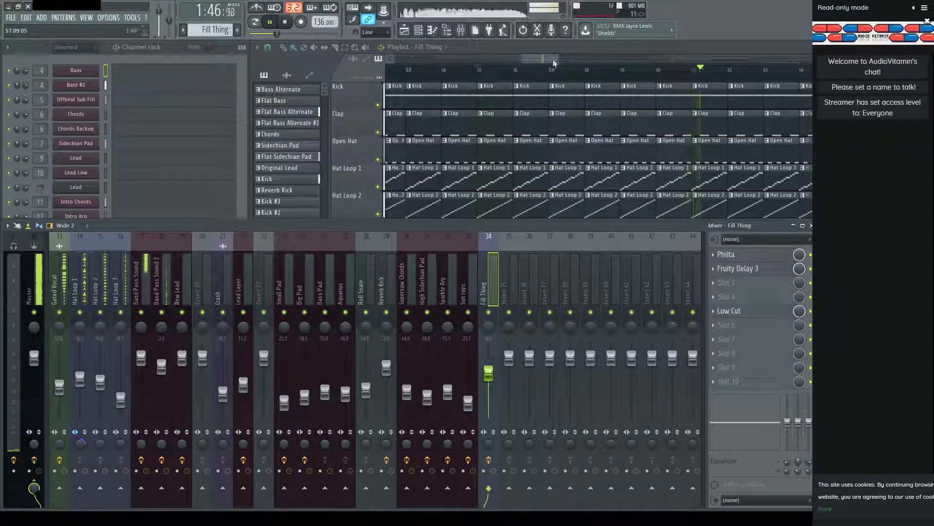
Return to the playlist's intro and play the arrangement from bar 8 to hear the first fill.
key("F5")
scroll(431, 75, "down", 3)
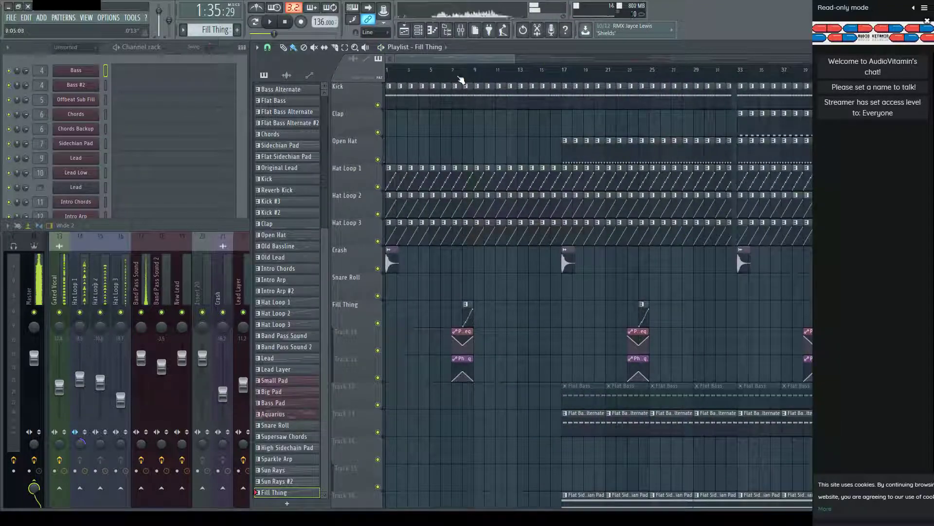
left_click(462, 79)
key("space")
scroll(467, 82, "up", 4)
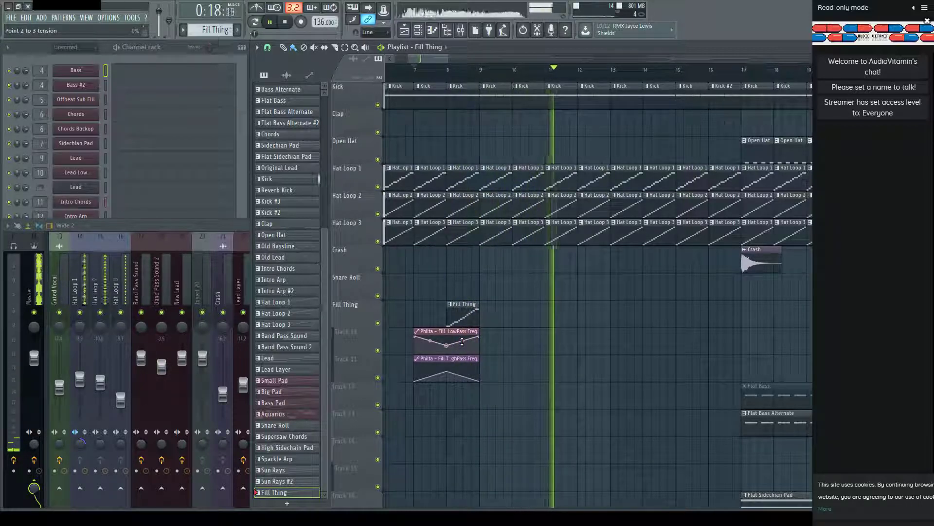
Bend the HighPass automation curve of the first Fill Thing outward, try tension changes on its LowPass curve, and replay the fill.
key("space")
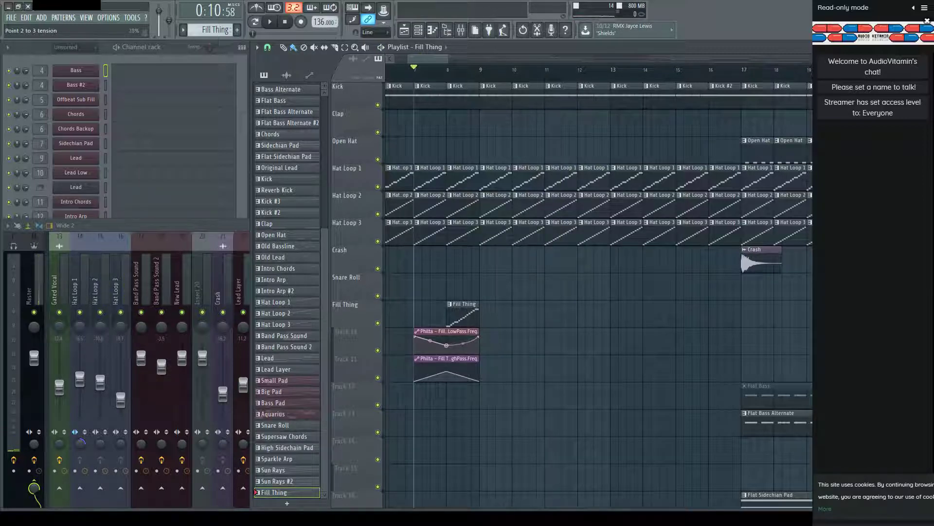
key("space")
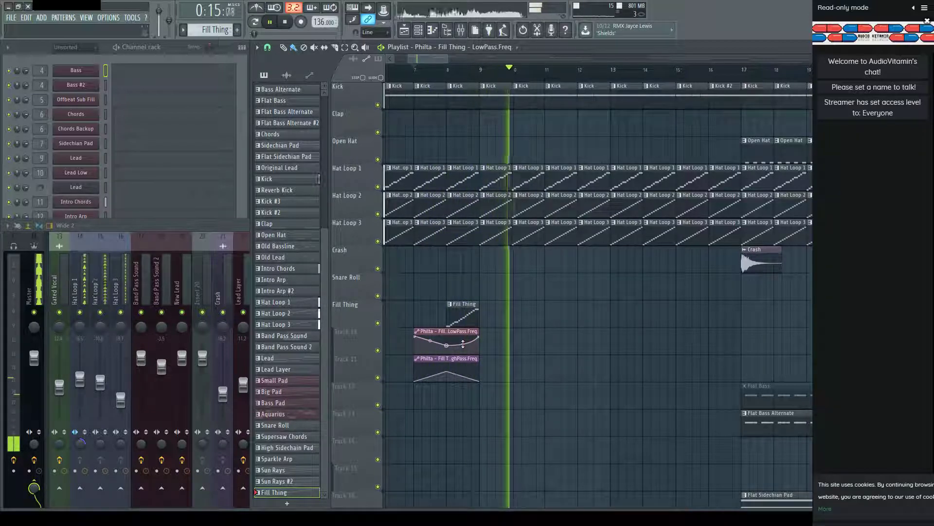
key("space")
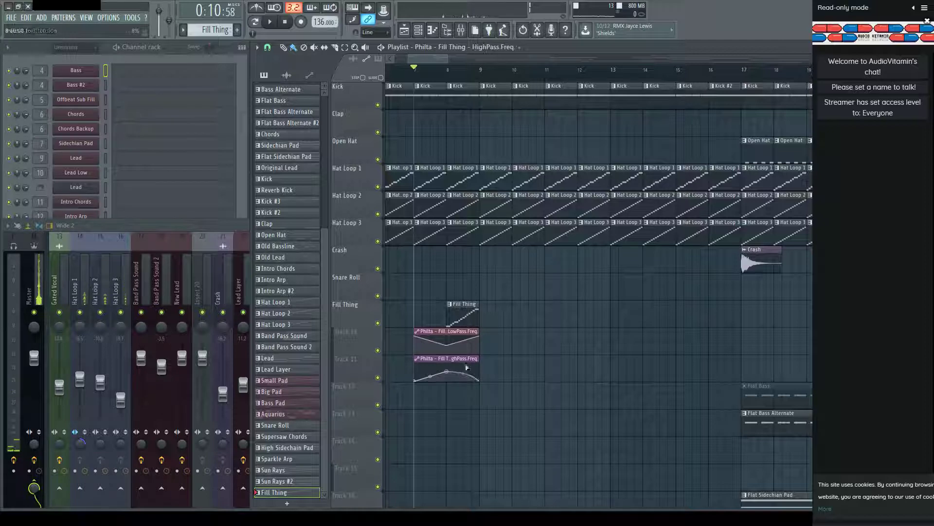
left_click(455, 74)
key("space")
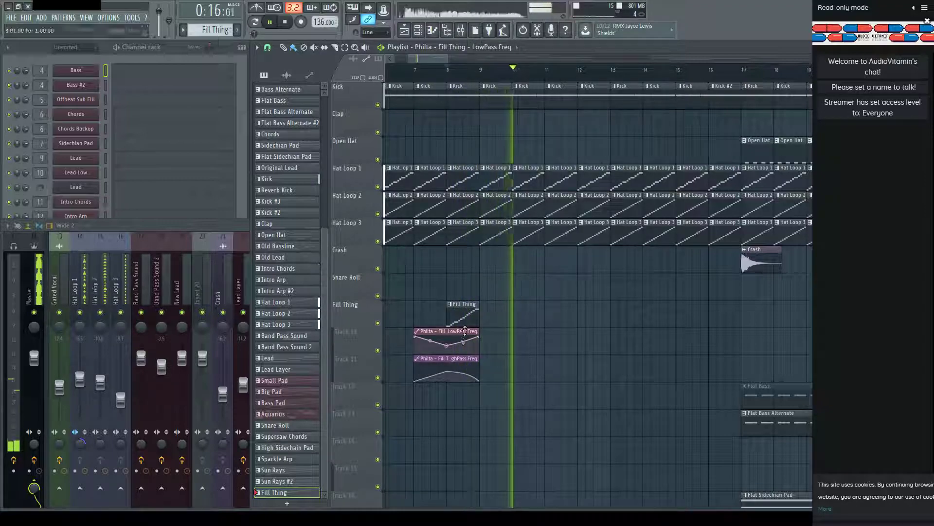
Play the fills at bars 40 and 56 to check the adjusted filter sweep, and stop playback.
scroll(524, 74, "down", 5)
key("space")
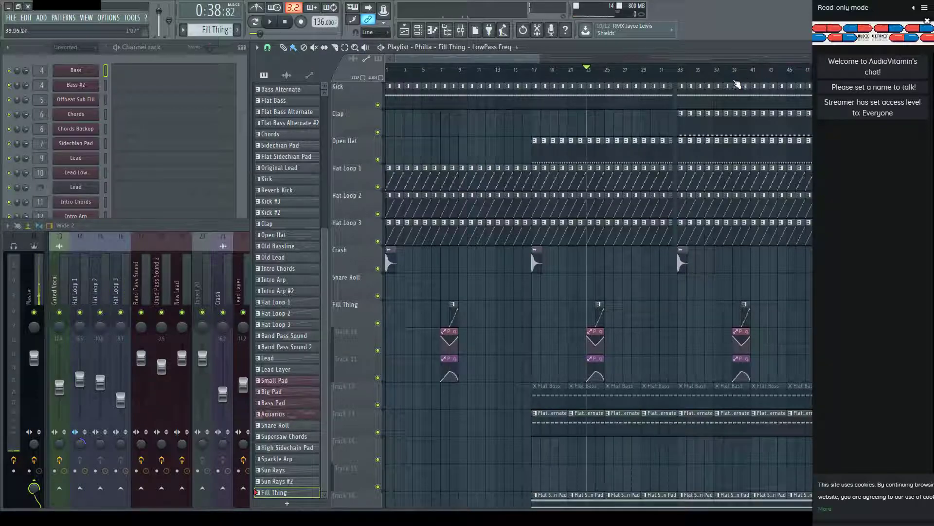
key("space")
scroll(779, 78, "up", 4)
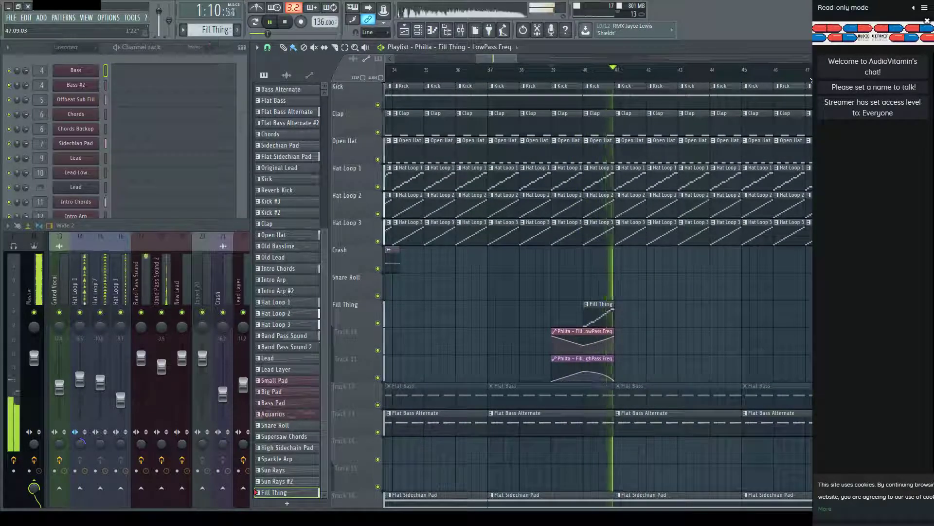
left_click_drag(513, 58, 718, 69)
left_click(498, 70)
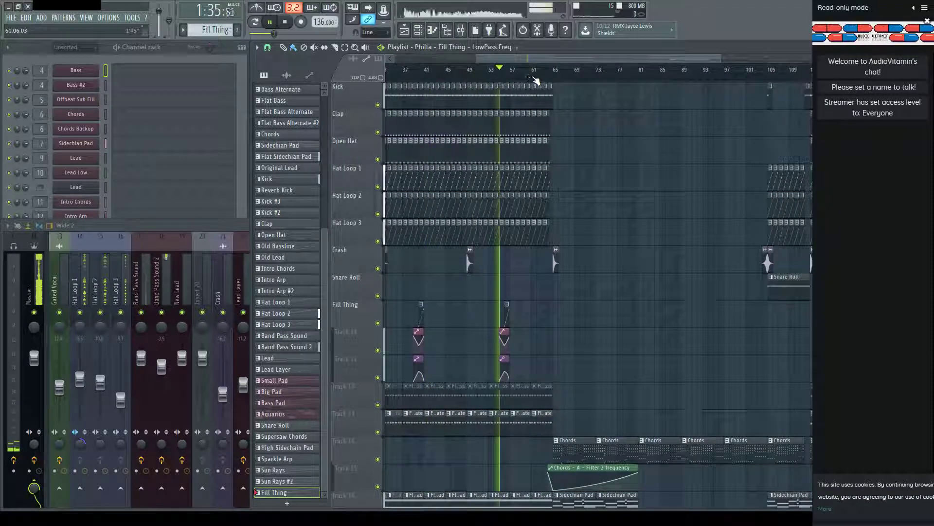
scroll(535, 77, "up", 3)
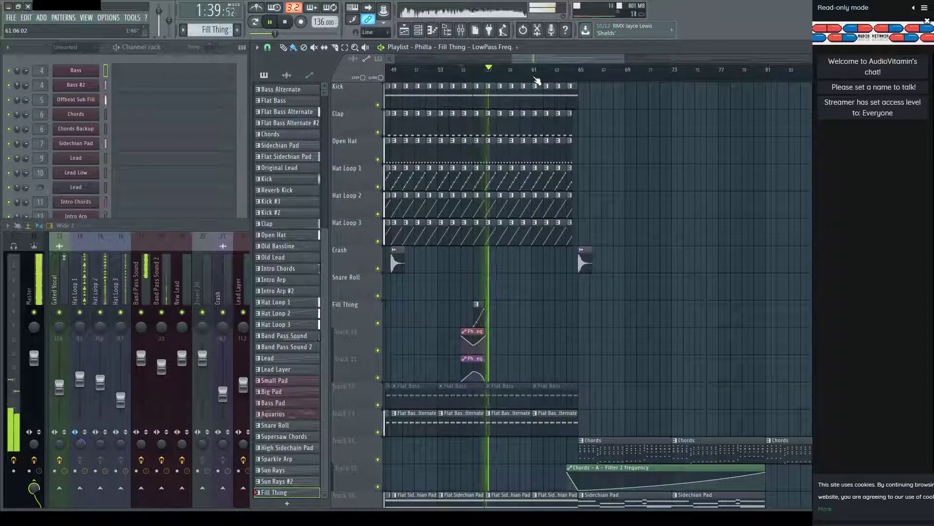
scroll(535, 81, "down", 5)
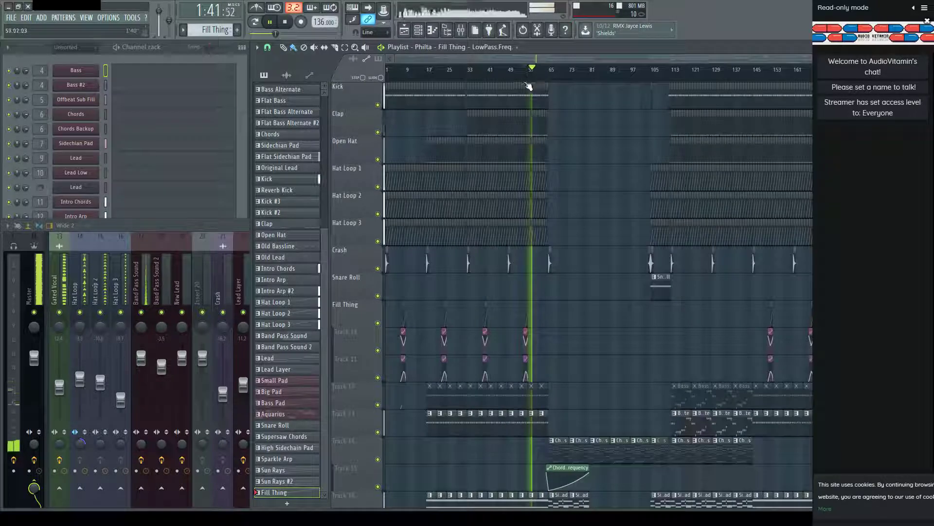
left_click(279, 23)
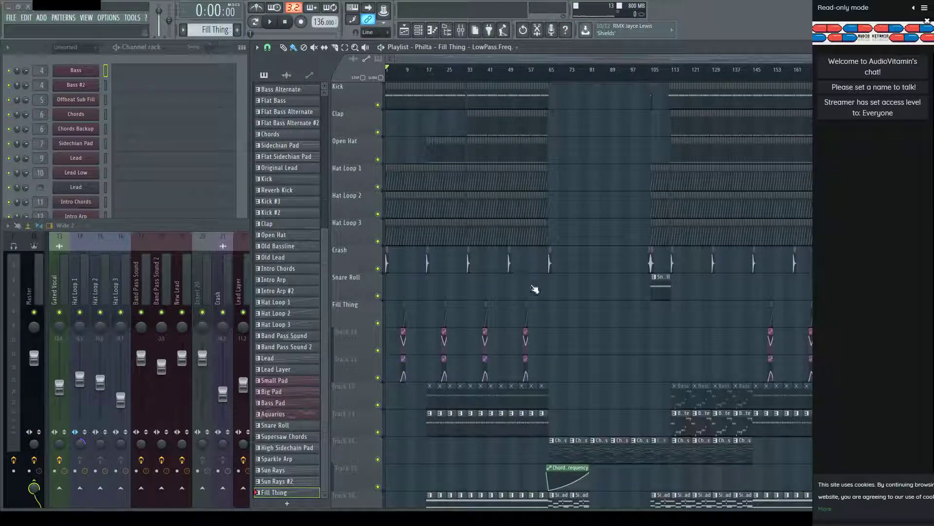
Show the sample browser, collapse its structure, and open the Sweeps & Noise folder under My Samples > FX.
scroll(623, 233, "down", 15)
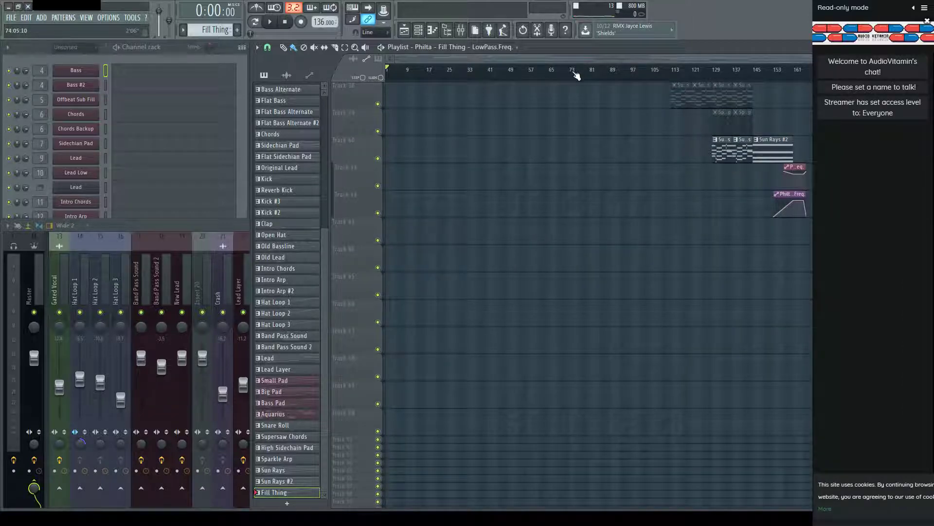
scroll(576, 76, "up", 3)
key("alt+F8")
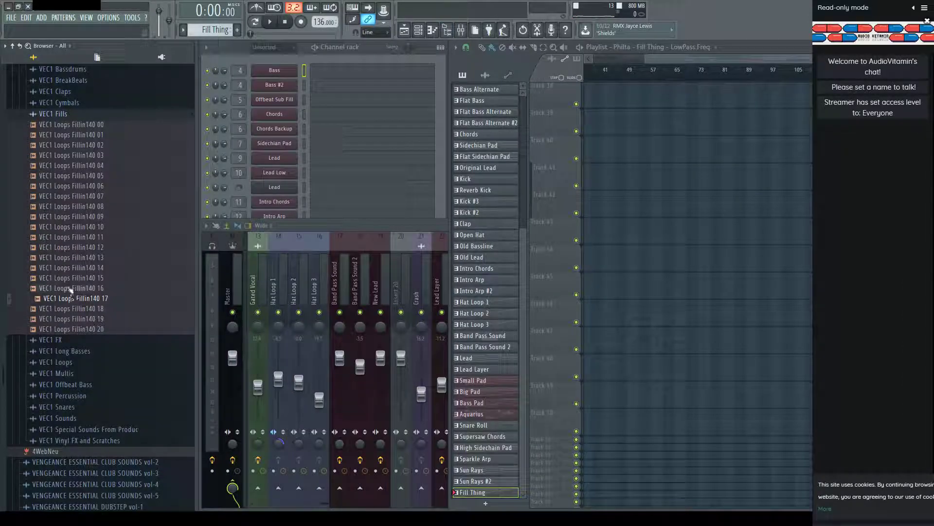
left_click(12, 46)
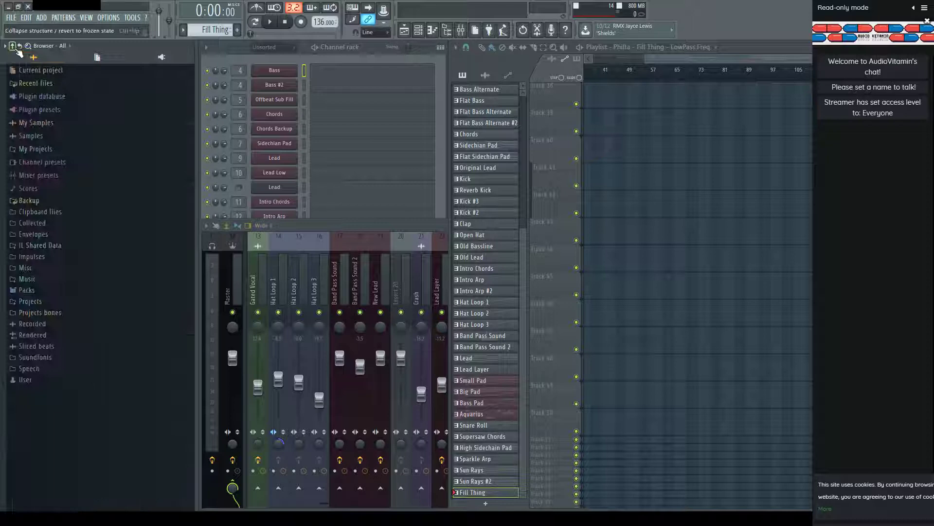
left_click(56, 124)
left_click(64, 158)
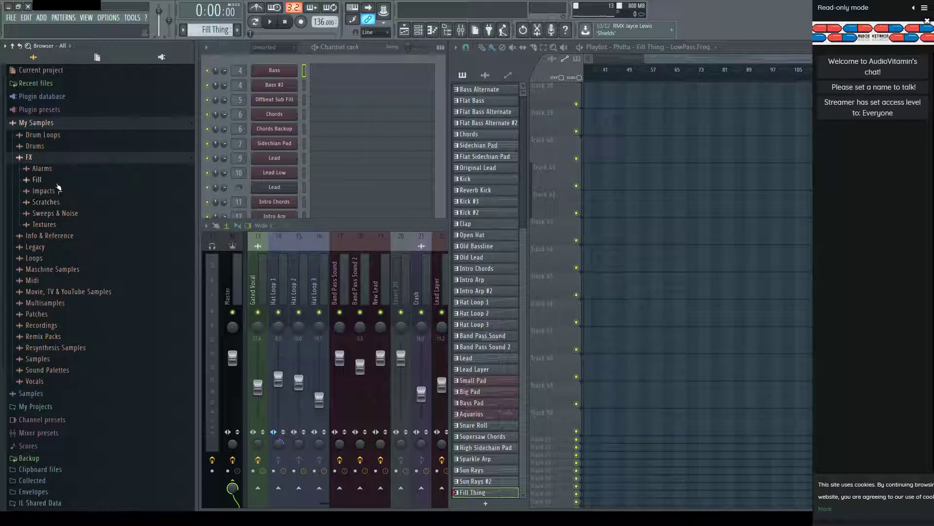
left_click(54, 213)
scroll(99, 346, "down", 6)
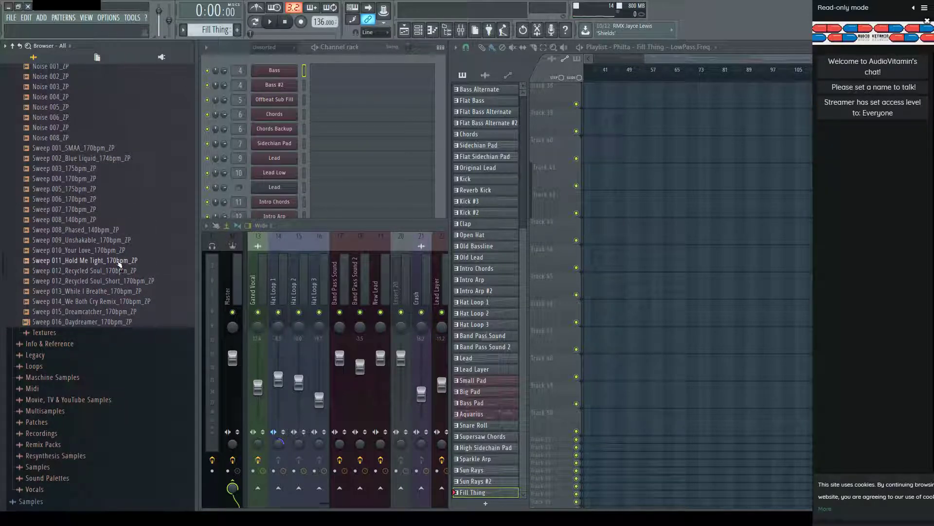
Place Sweep 011_Hold Me Tight_170bpm_ZP at bar 57 on empty Track 43, solo the track, and play from bar 65.
left_click(119, 261)
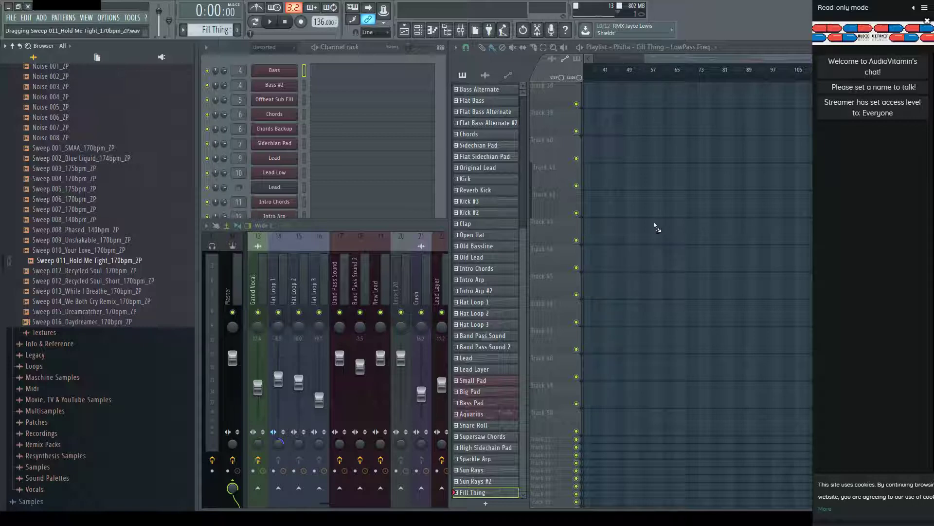
left_click_drag(713, 75, 650, 229)
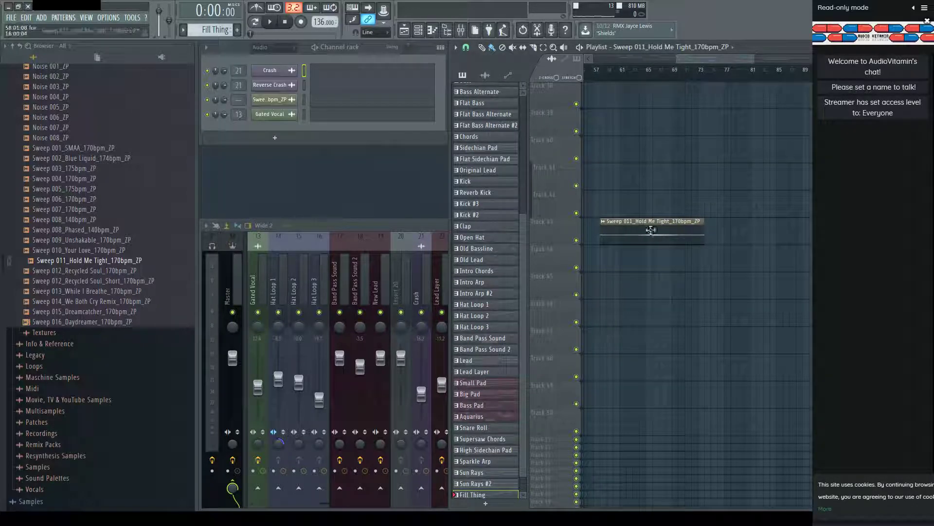
left_click(651, 72)
key("space")
key("space")
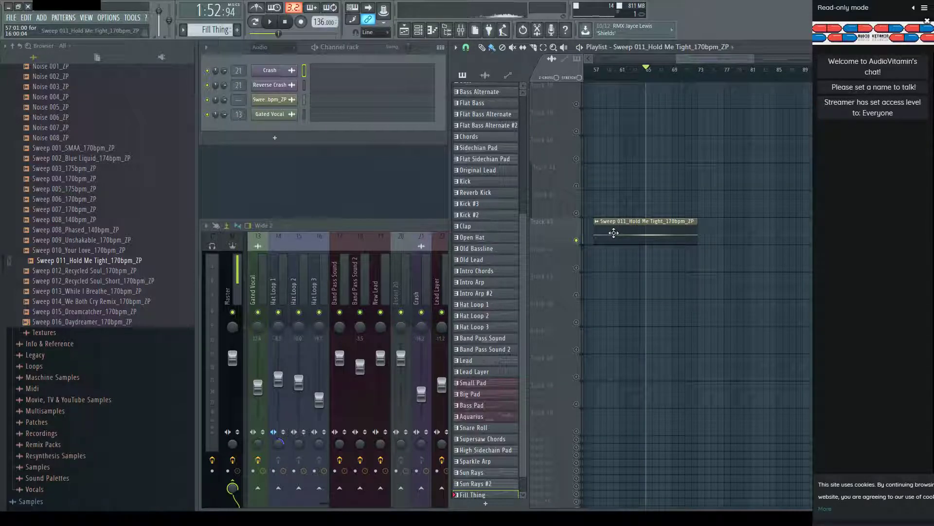
Set the time stretching mode of the Sweep 011_Hold Me Tight_170bpm_ZP clip to Resample and replay it from bar 65.
double_click(612, 231)
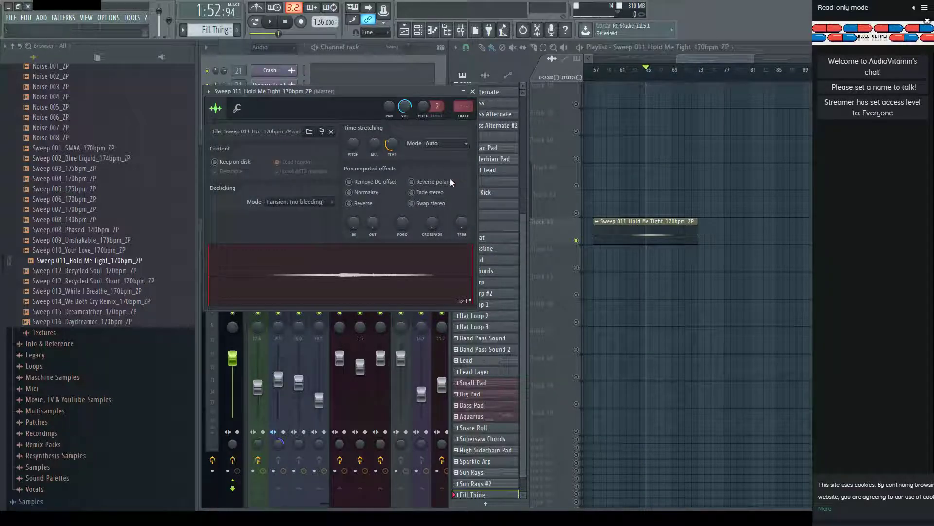
key("space")
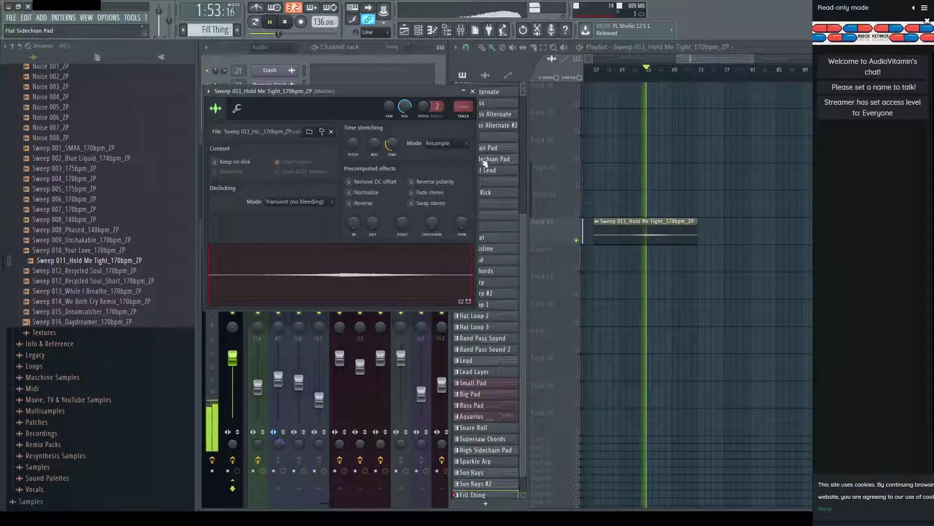
left_click(473, 91)
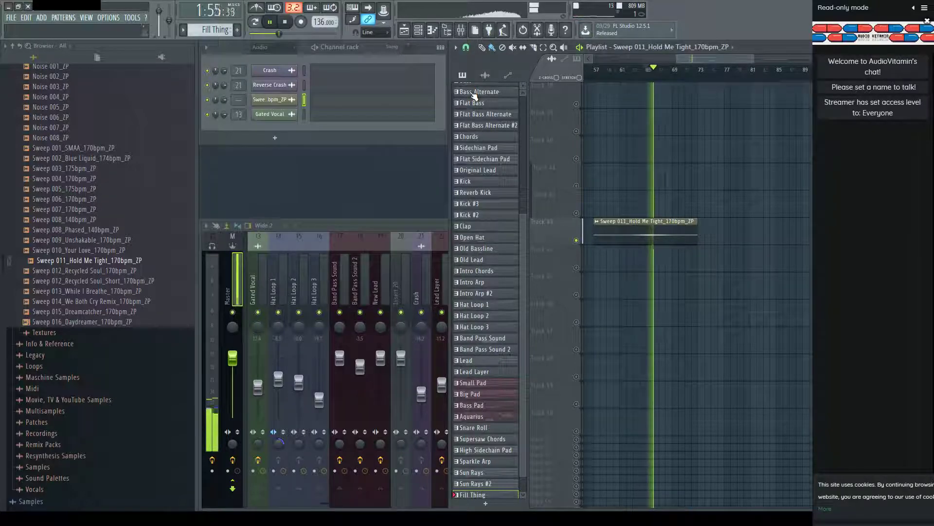
key("space")
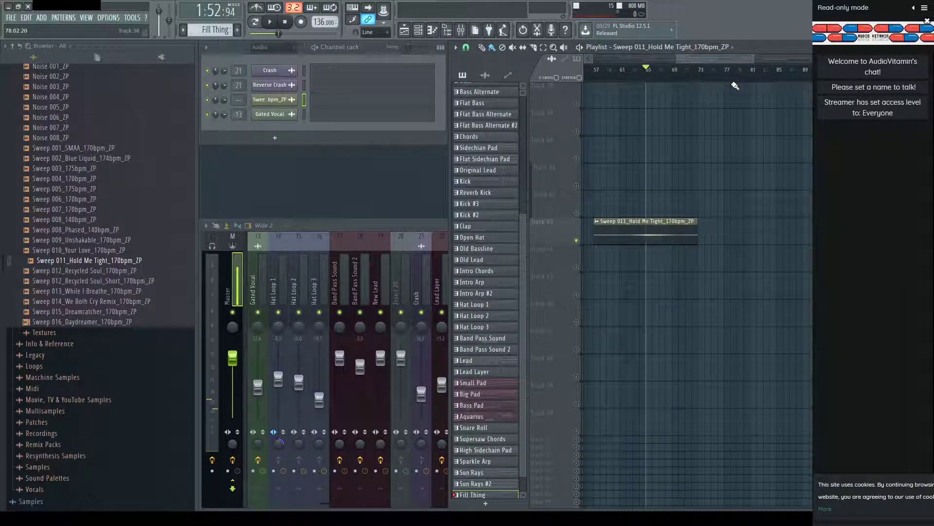
key("space")
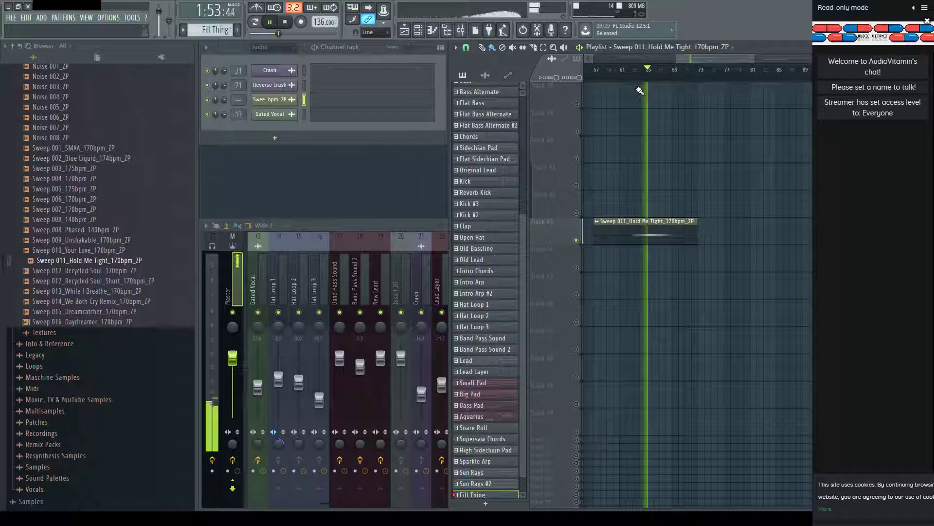
key("space")
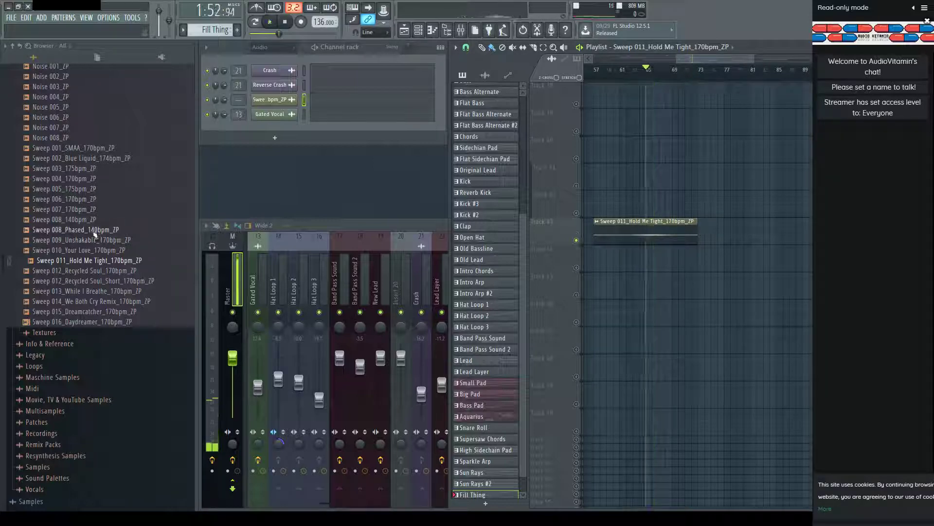
Audition the two Sweep 008 samples, place Sweep 008_140bpm_ZP beneath the first sweep at bar 57, and play it soloed.
left_click(95, 230)
left_click(90, 222)
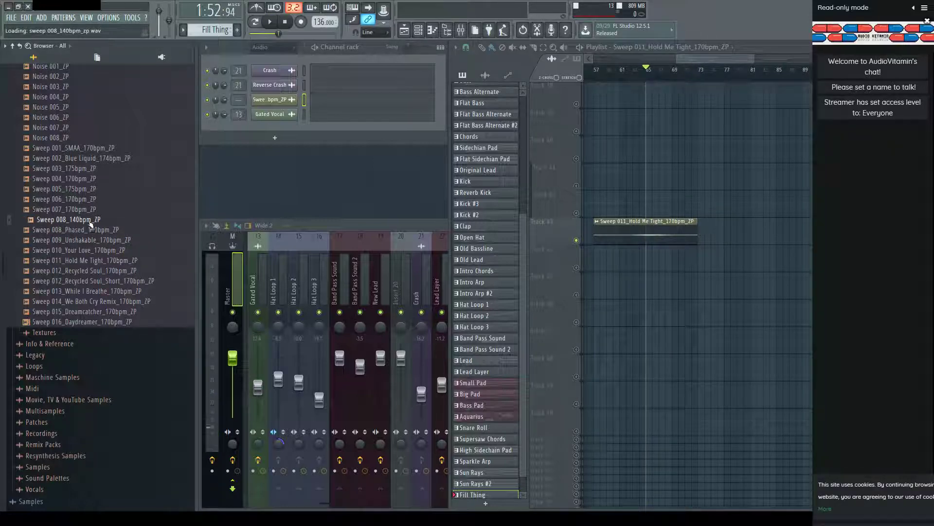
left_click(93, 231)
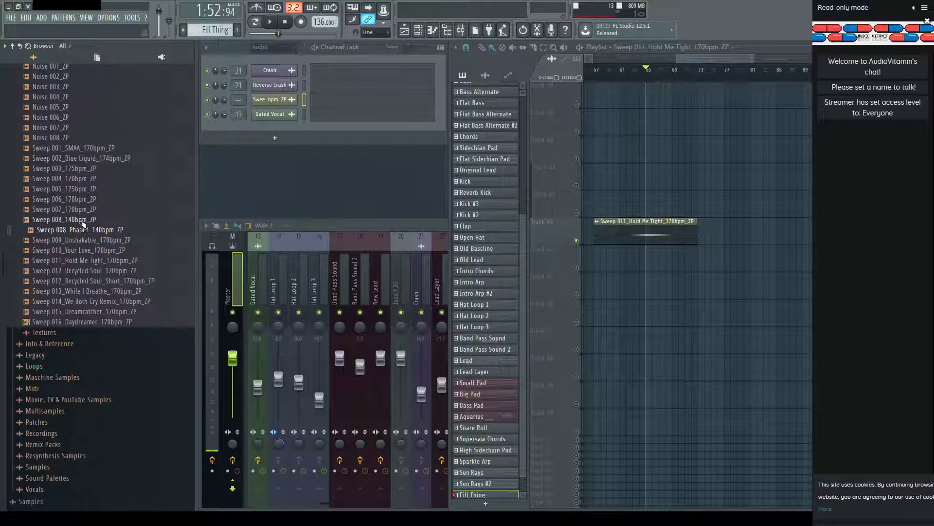
left_click(84, 222)
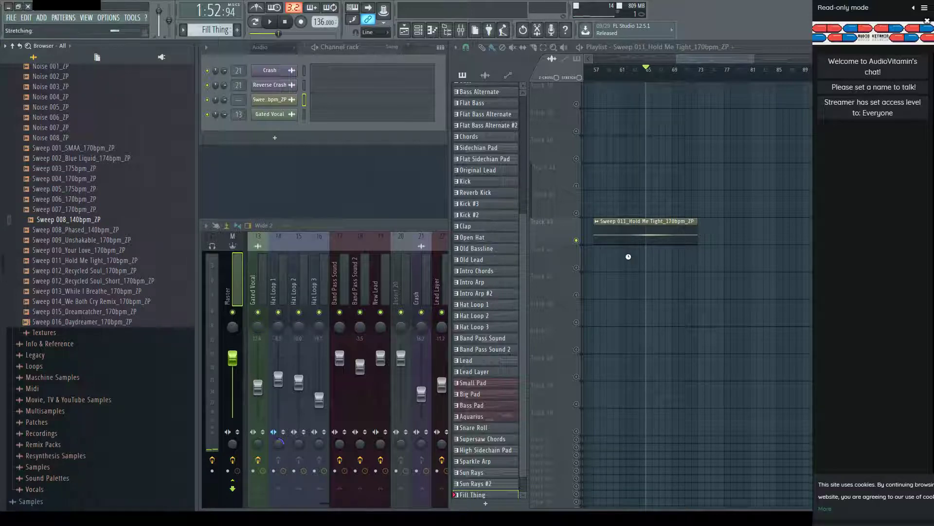
left_click_drag(628, 257, 626, 254)
key("space")
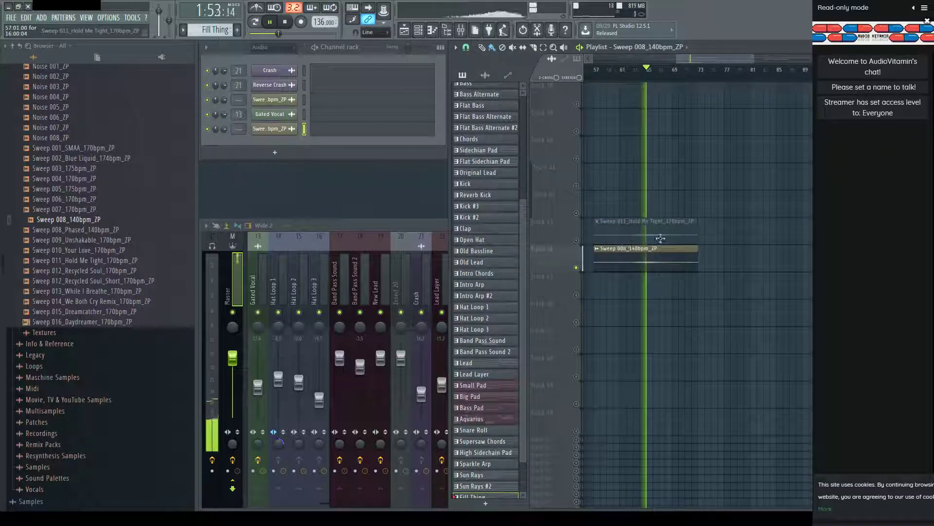
Set the Sweep 008_140bpm_ZP clip's time stretching mode to Resample and unmute the Sweep 011 track to hear both sweeps together.
double_click(652, 249)
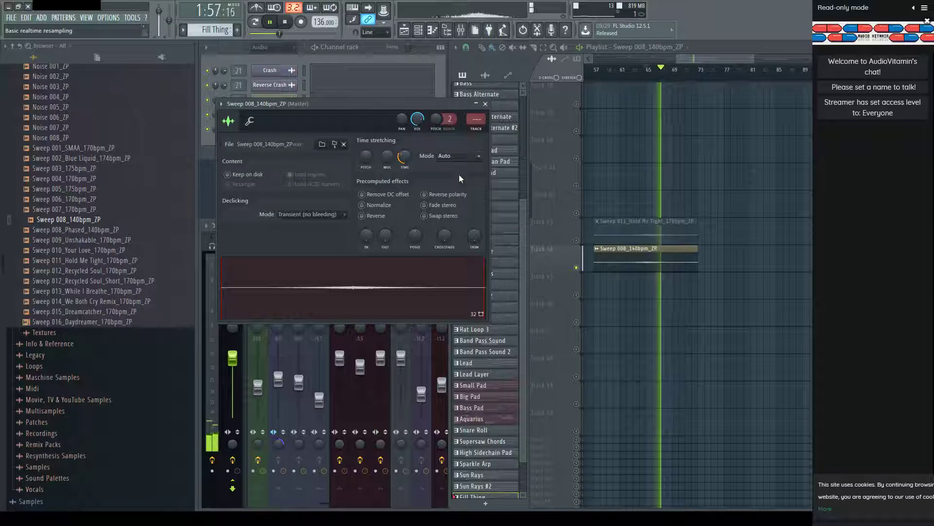
key("Escape")
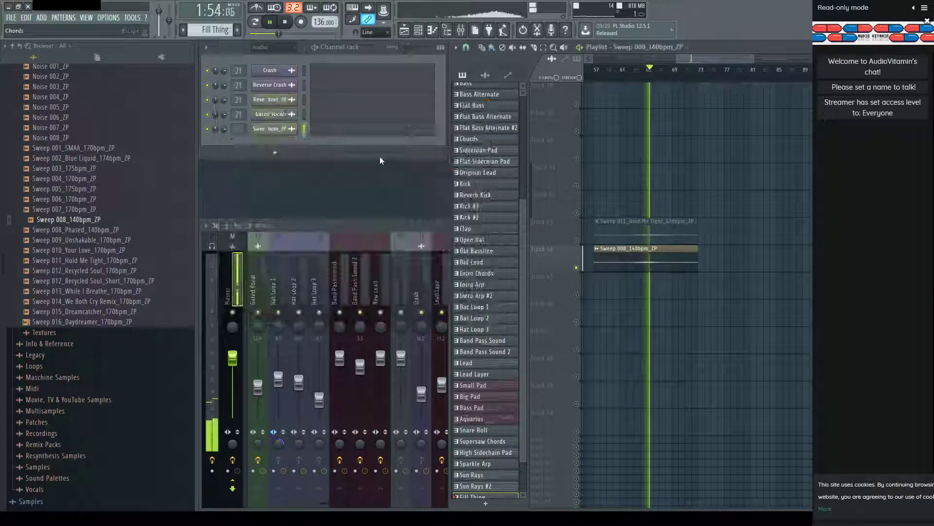
left_click(577, 240)
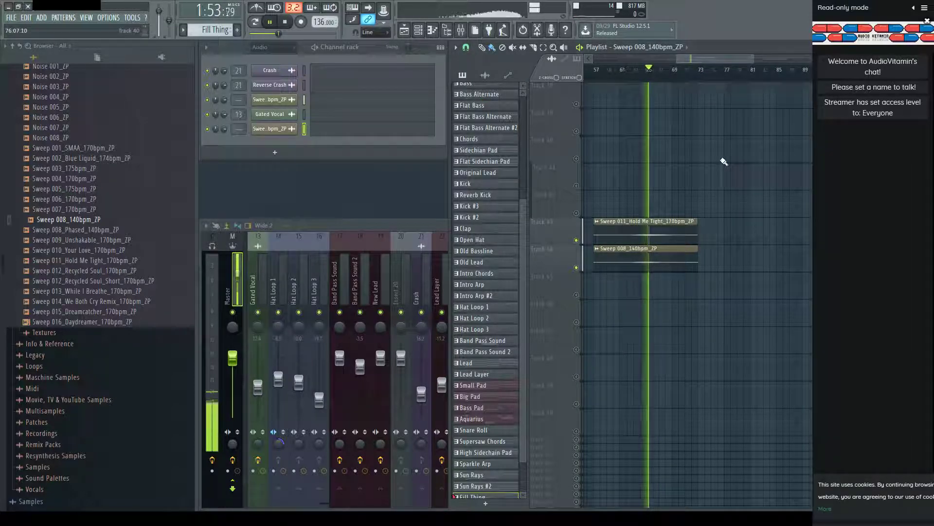
Move the Sweep 011 channel below Gated Vocal, rename the two sweep channels Sweep L1 and Sweep L2, and stop playback.
key("alt+F8")
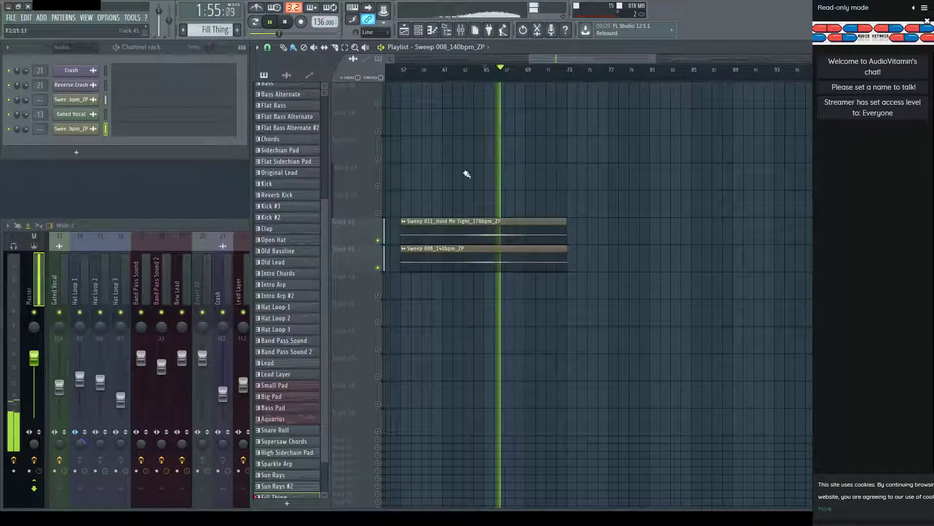
left_click(78, 101)
key("alt+Down")
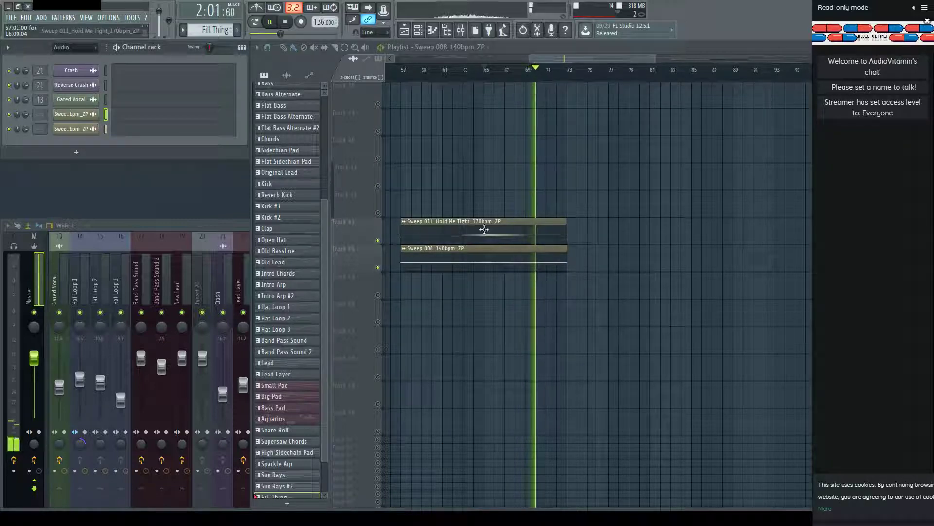
left_click(484, 230)
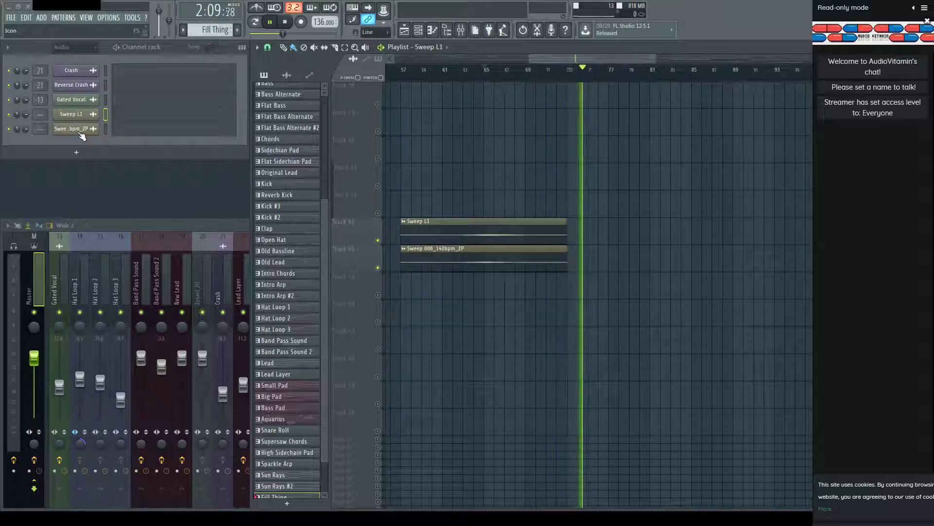
key("space")
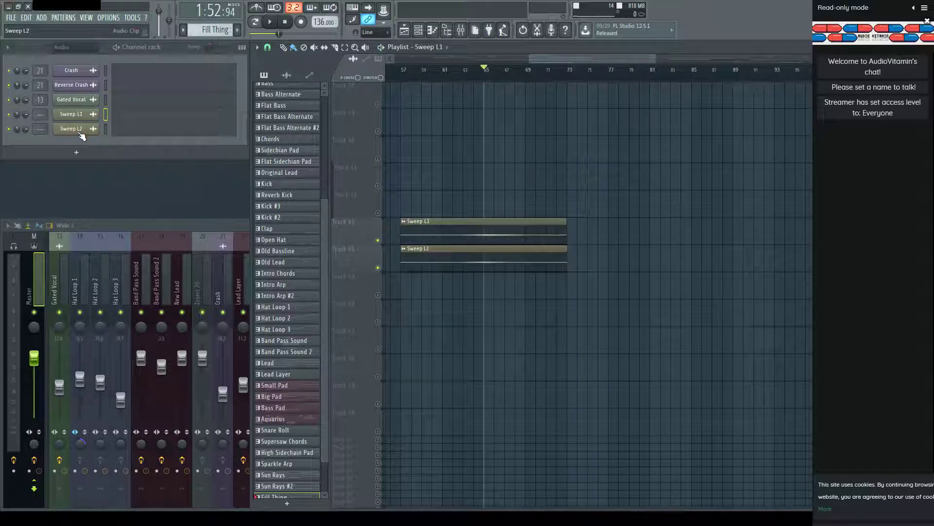
Route the Sweep L1 and Sweep L2 channels to mixer tracks 36 and 37.
left_click(24, 126)
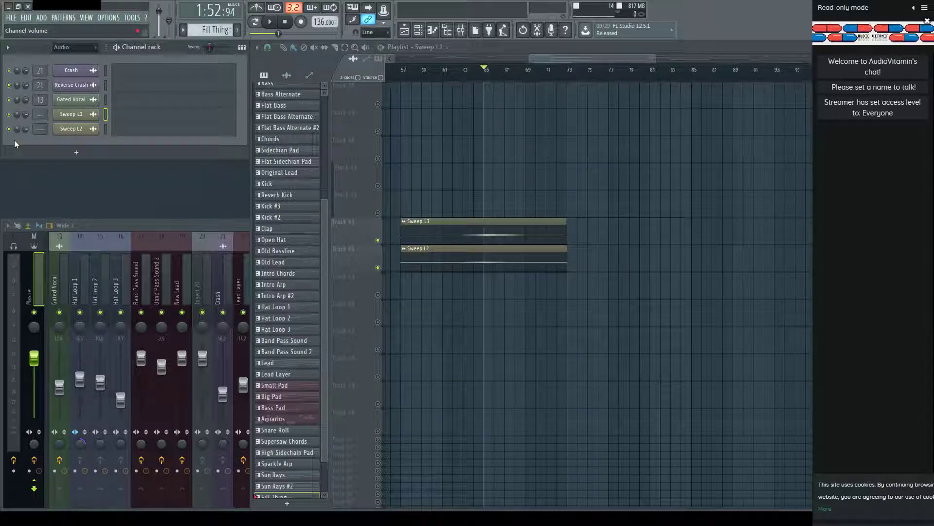
key("F9")
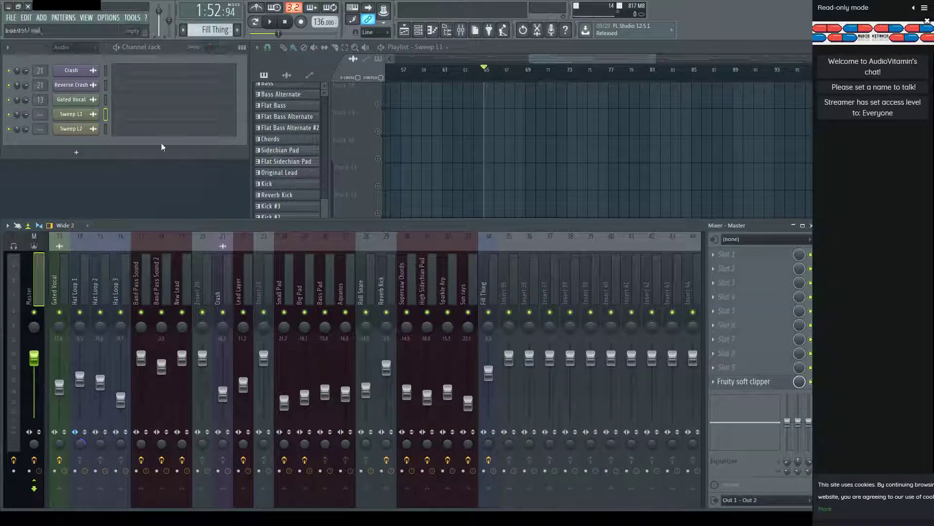
left_click(529, 293)
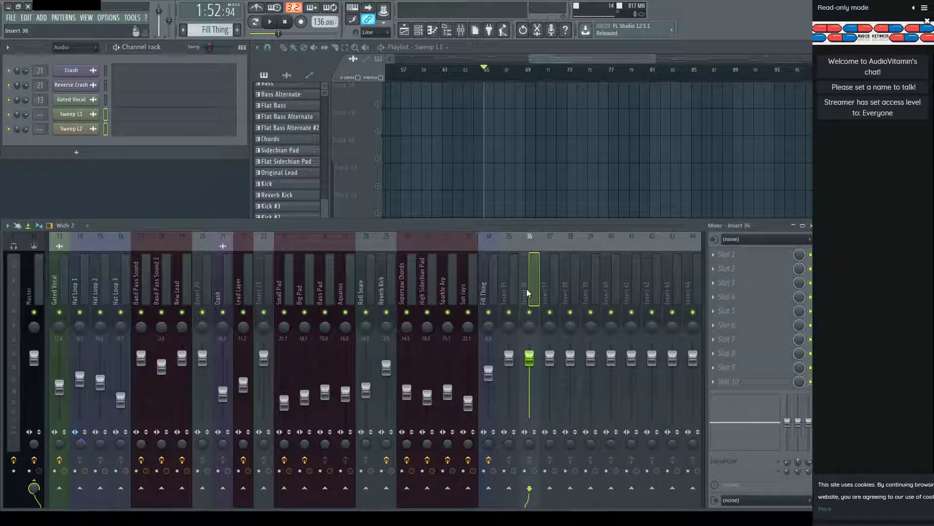
key("ctrl+shift+l")
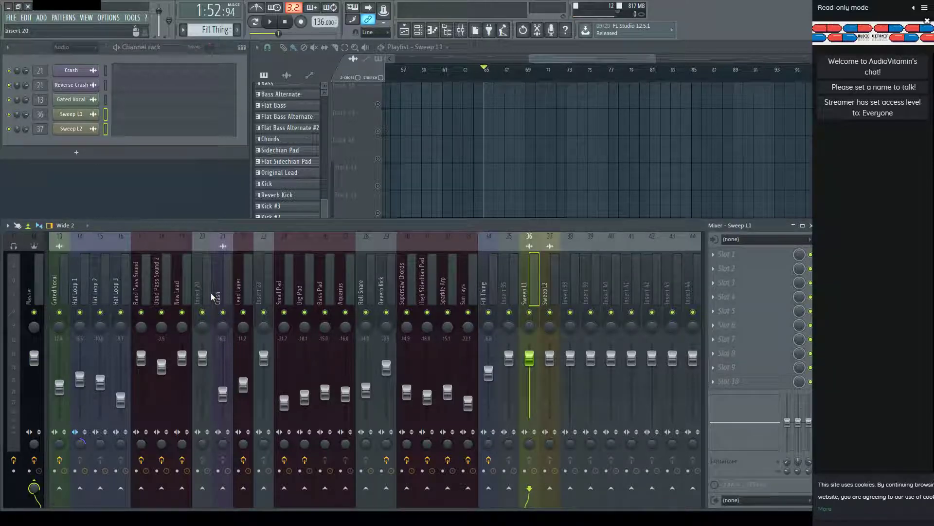
Rename mixer Insert 35 Sweep Bus, route Sweep L1 and Sweep L2 only through it, and check the routing during playback.
scroll(211, 293, "left", 3)
left_click(81, 283)
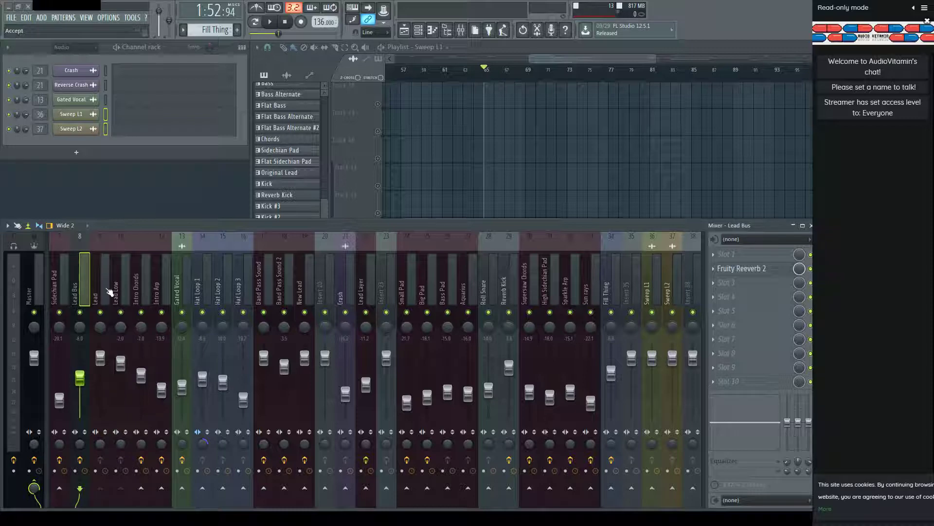
scroll(632, 285, "right", 5)
left_click(450, 276)
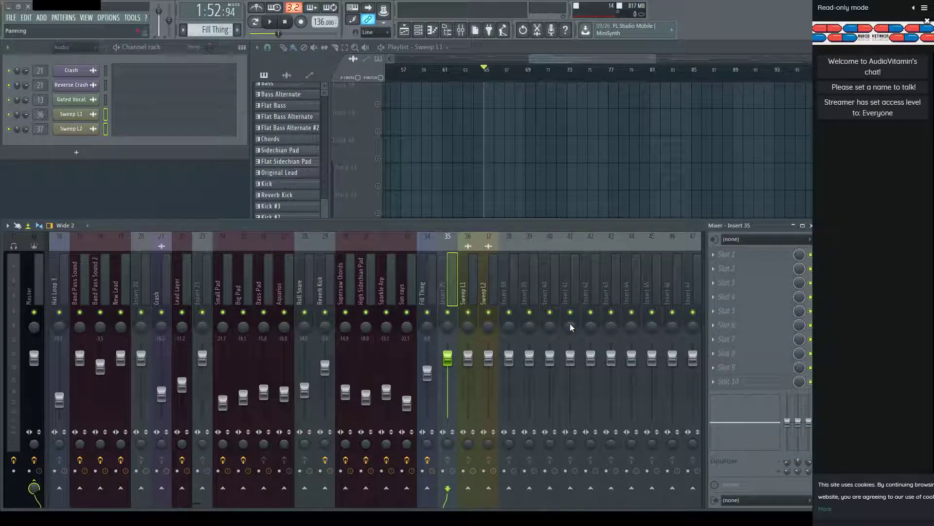
left_click(471, 288)
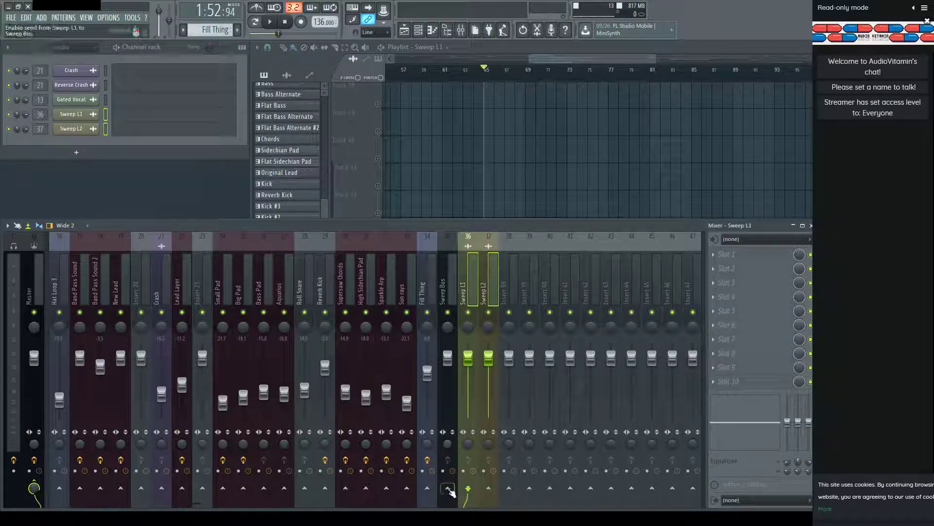
key("space")
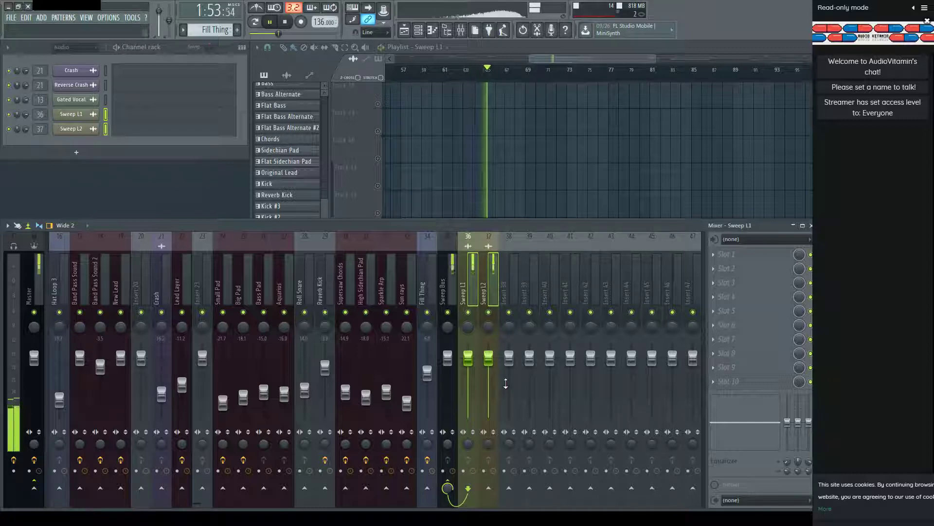
left_click(493, 288)
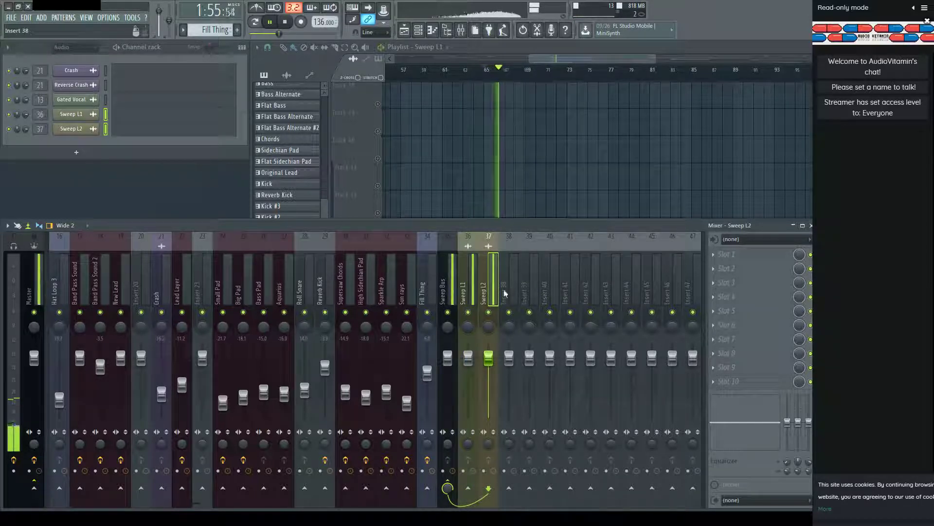
left_click(448, 287)
key("space")
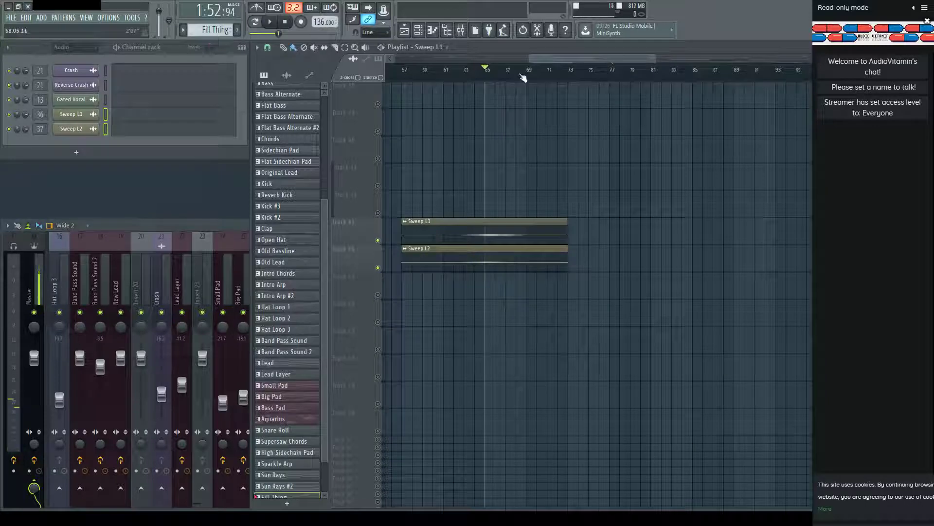
Unmute all the other playlist tracks and play the sweeps with the full arrangement from about bar 61.
scroll(554, 300, "down", 3)
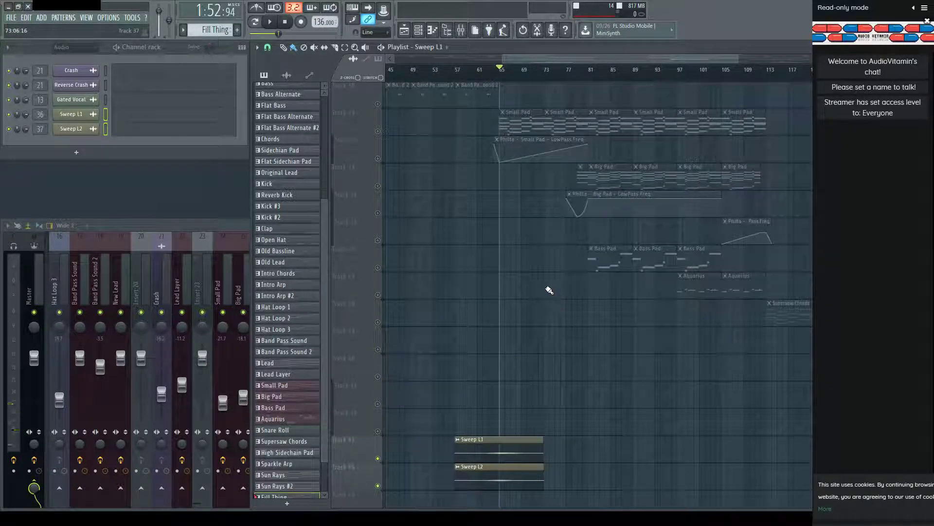
scroll(549, 290, "down", 5)
left_click(378, 321, "ctrl")
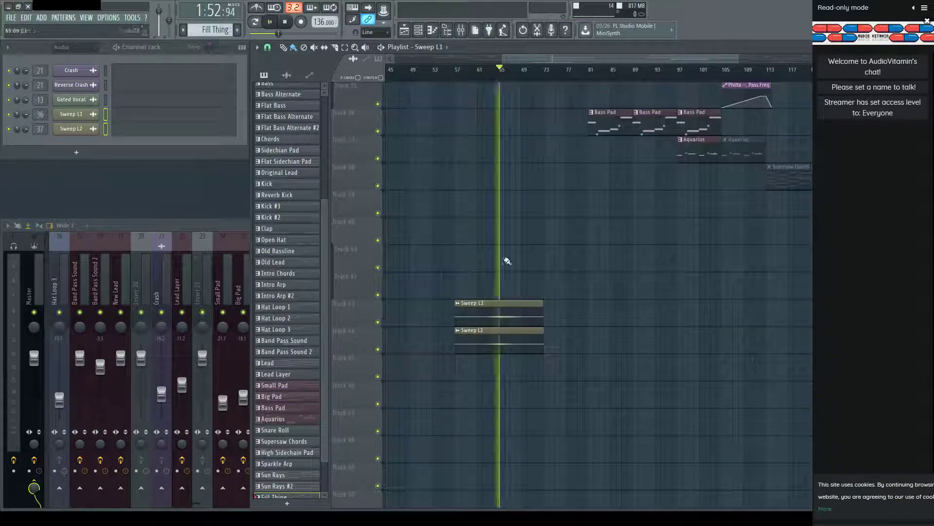
left_click(481, 74)
key("space")
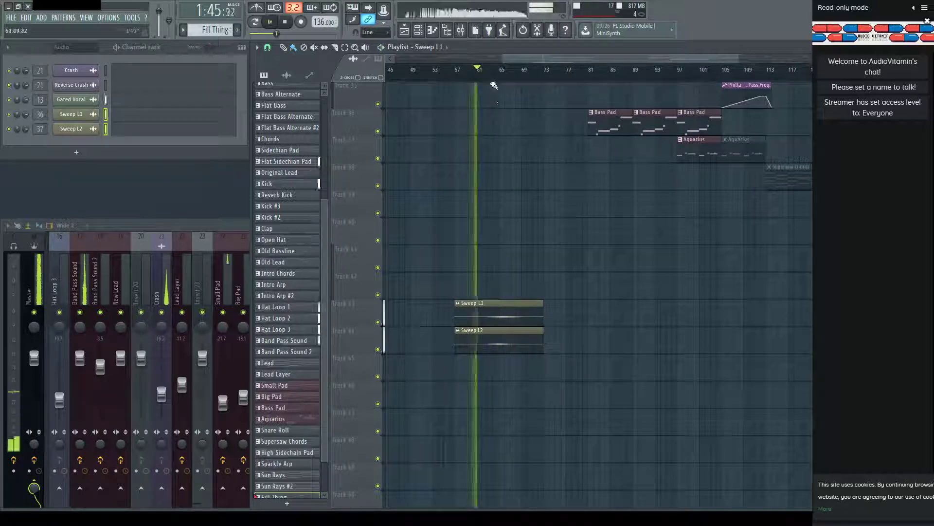
Place the Reverb Kick pattern on the Kick track at bar 65 and listen to the transition.
scroll(549, 277, "up", 4)
scroll(549, 278, "up", 20)
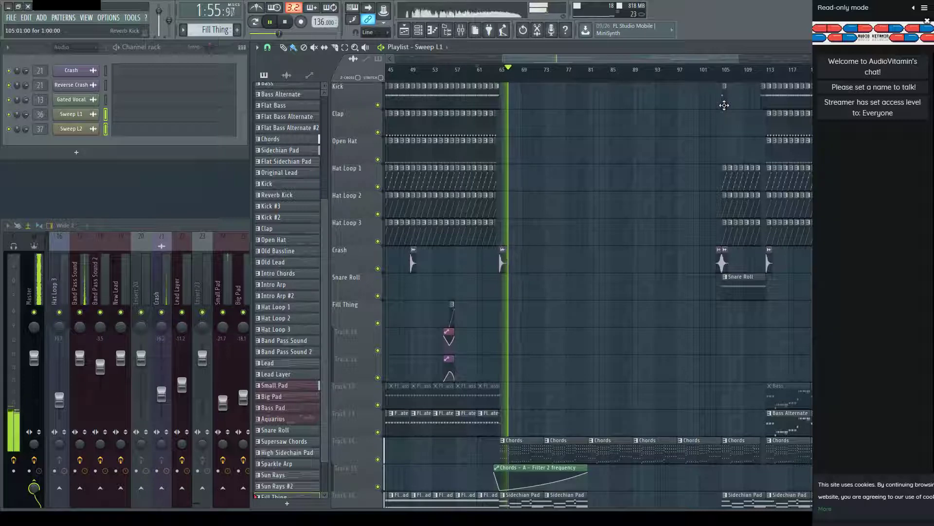
left_click(724, 105)
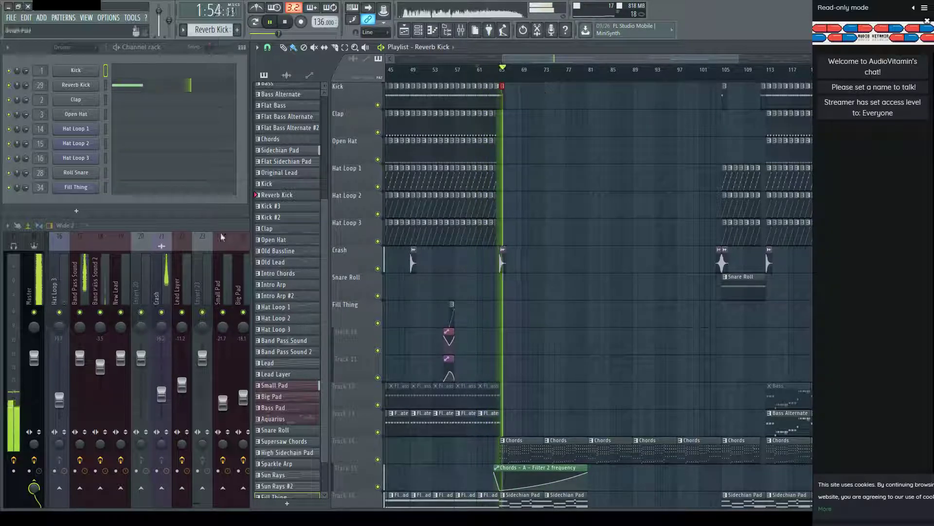
Lower the Sweep Bus mixer level to about -3.5 dB while the breakdown plays.
key("F9")
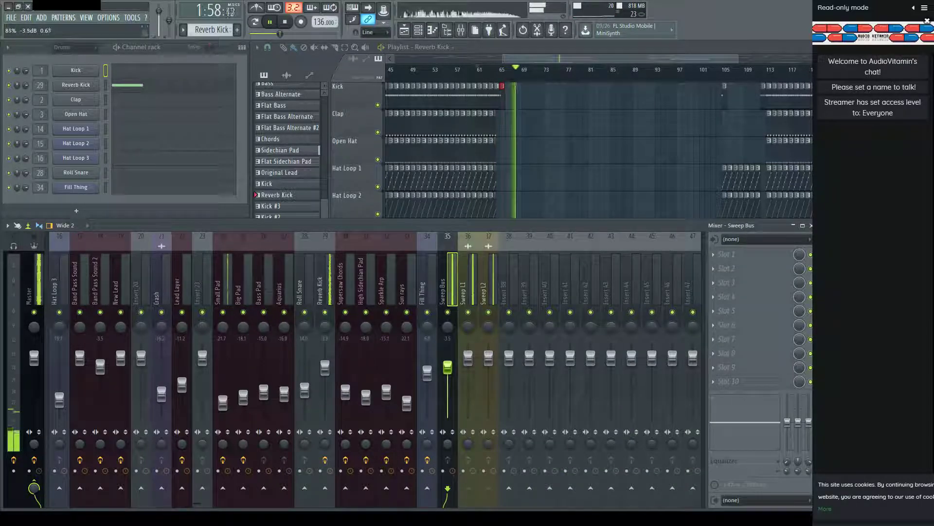
left_click_drag(447, 367, 448, 369)
key("F9")
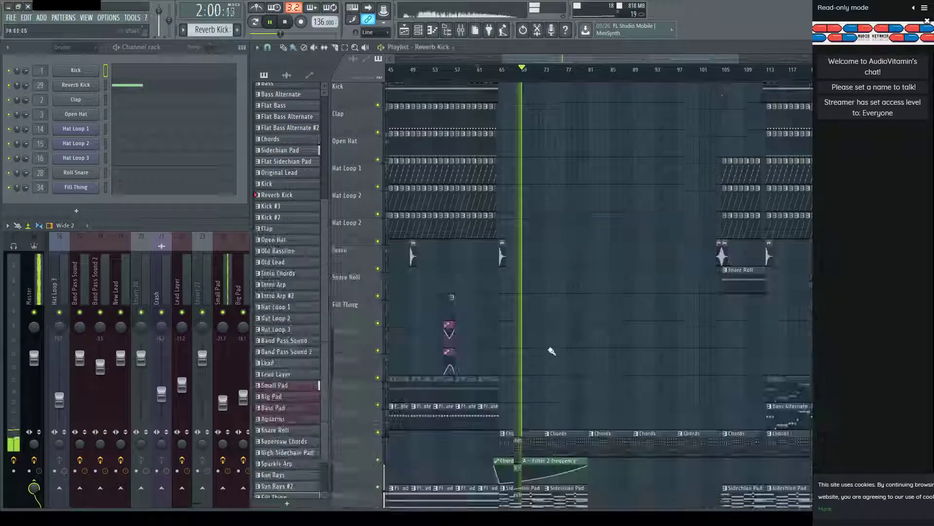
Copy both sweep clips to the song's start, slice them at bar 9, and keep only their second halves, moved to bar 1.
scroll(540, 348, "down", 15)
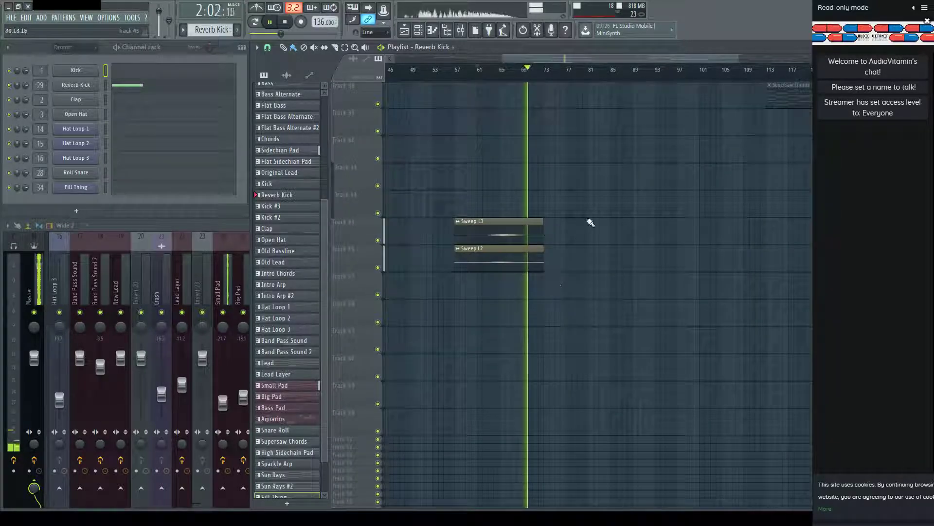
left_click_drag(590, 221, 469, 288)
scroll(545, 75, "down", 3)
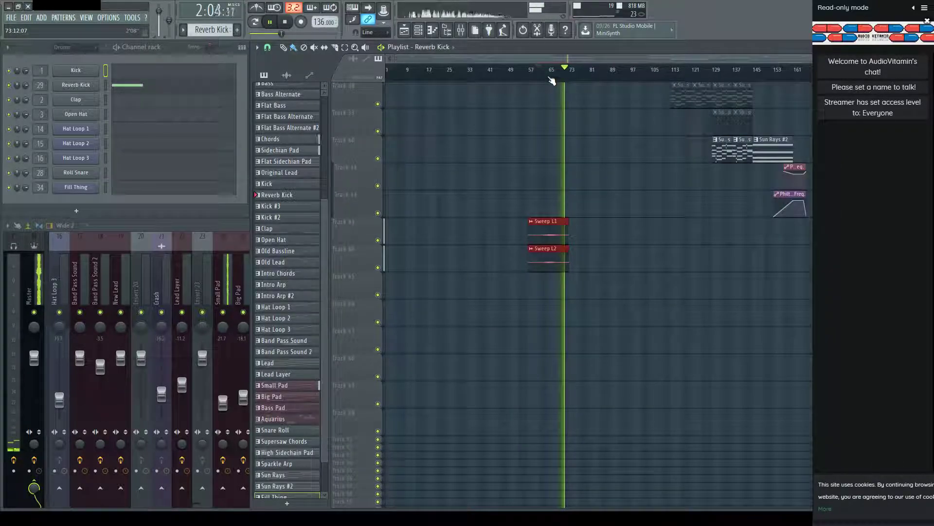
key("ctrl+v")
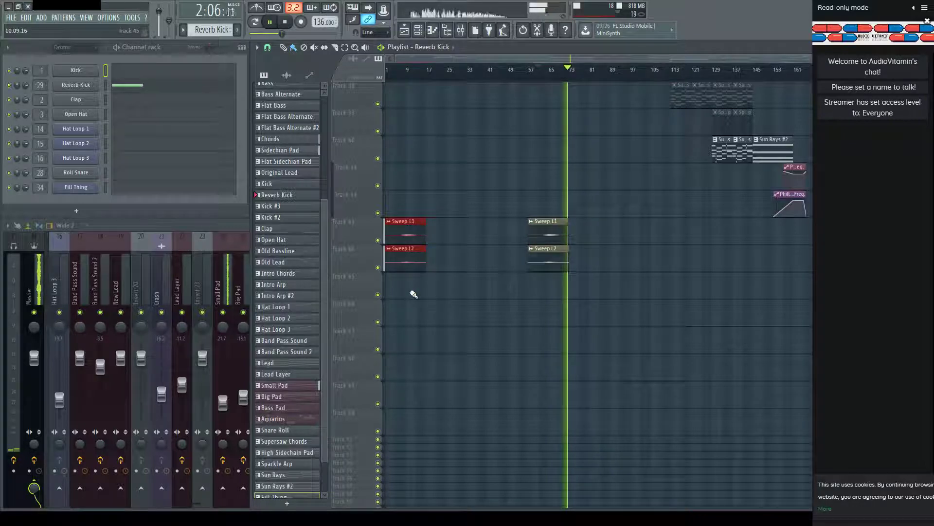
left_click(411, 287)
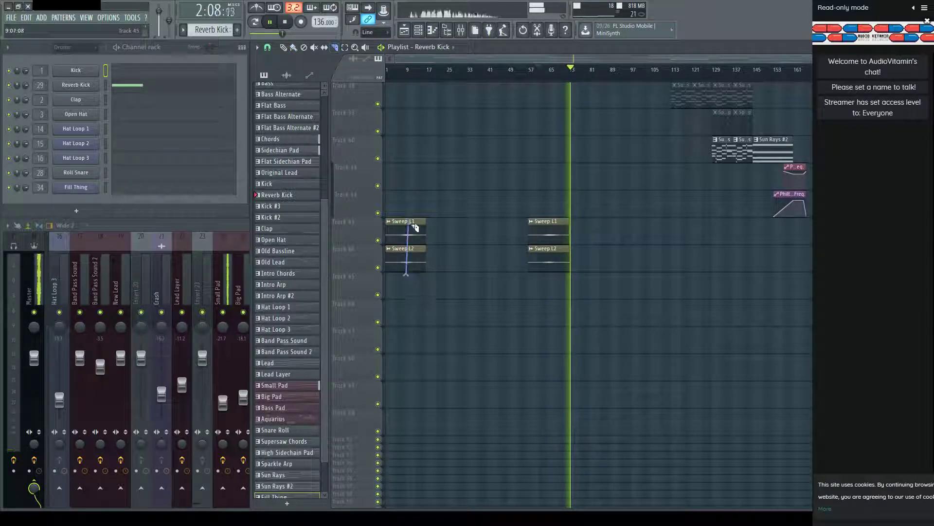
left_click_drag(411, 206, 411, 206)
key("Delete")
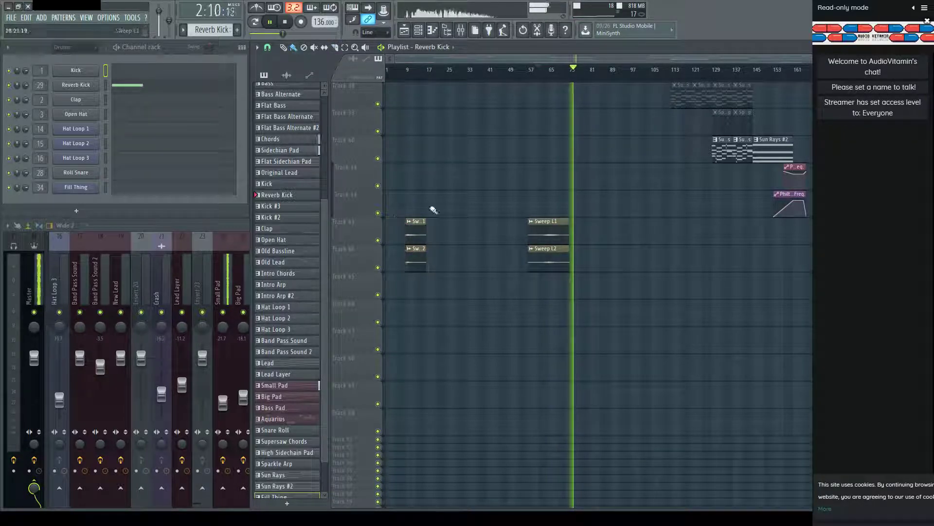
mouse_move(446, 160)
left_mouse_down("ctrl")
mouse_move(432, 225)
mouse_move(357, 232)
left_mouse_up("ctrl")
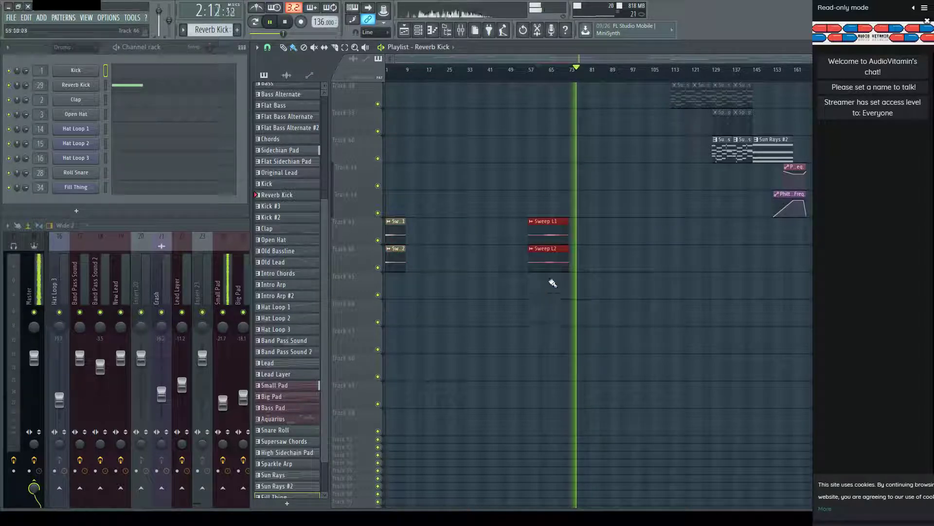
Place a full copy of both sweep clips at bar 9 and listen to it in the arrangement from about bar 15.
key("ctrl+v")
left_click_drag(405, 226, 421, 228)
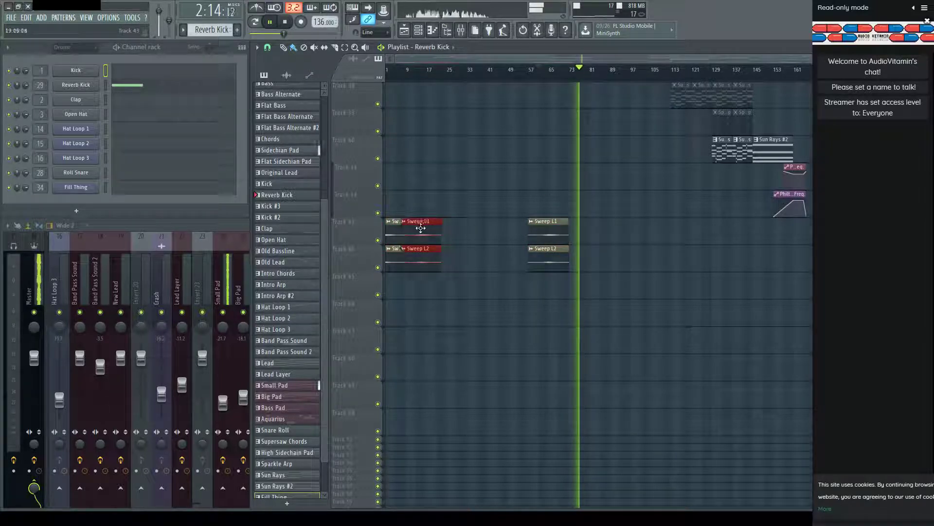
scroll(408, 93, "up", 5)
key("space")
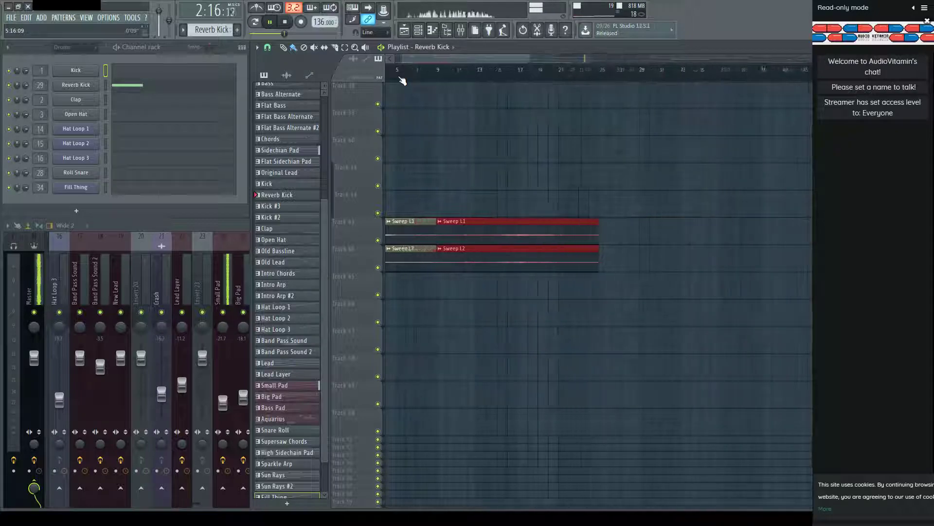
left_click(504, 74)
key("space")
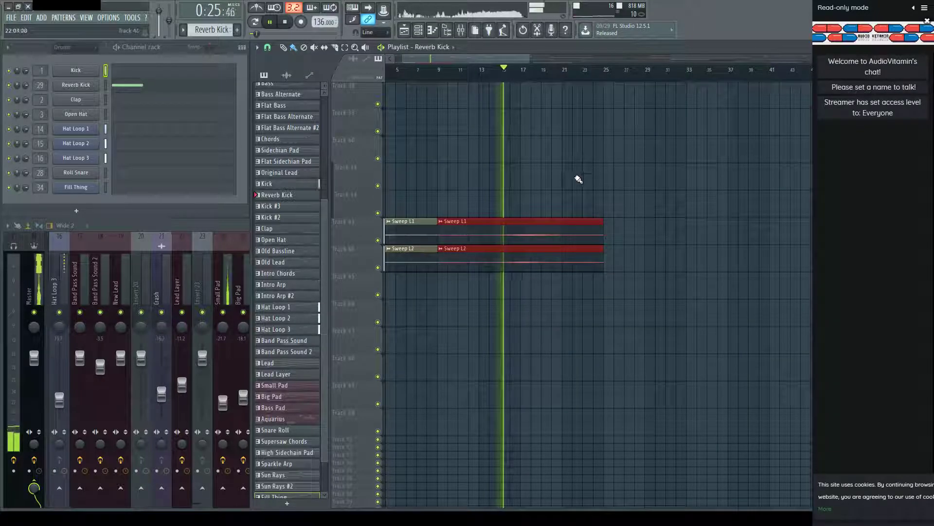
scroll(576, 191, "up", 4)
scroll(574, 206, "up", 10)
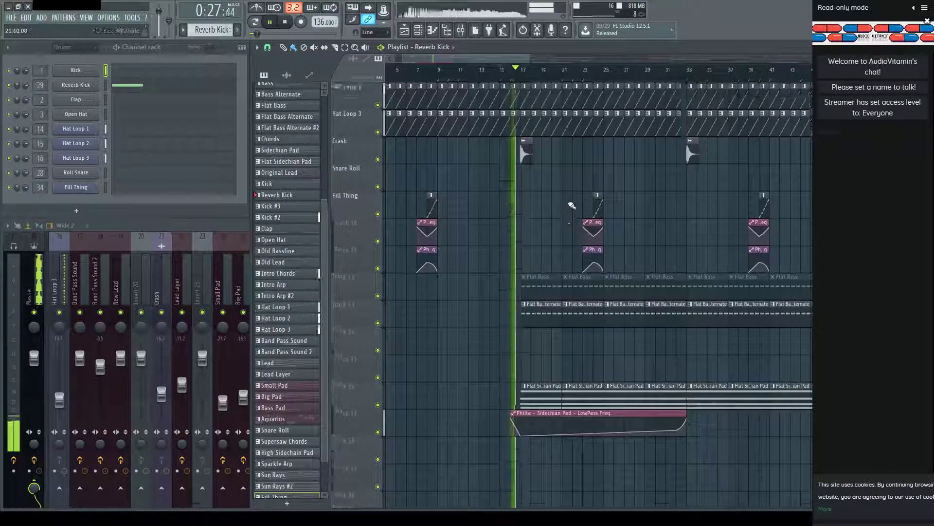
scroll(571, 205, "down", 3)
scroll(572, 204, "down", 8)
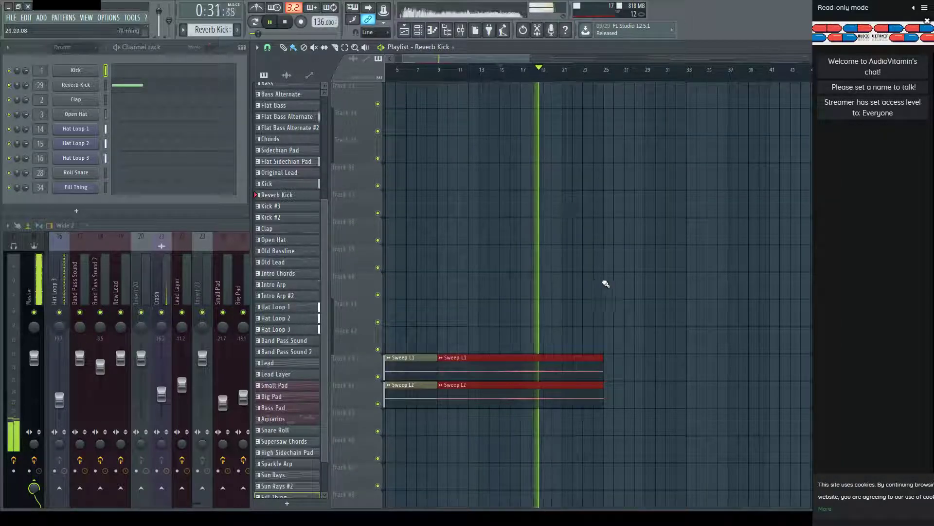
Duplicate the full Sweep L1 and Sweep L2 clips to bars 25 and 41, filling the gap before bar 57.
scroll(607, 282, "left", 2)
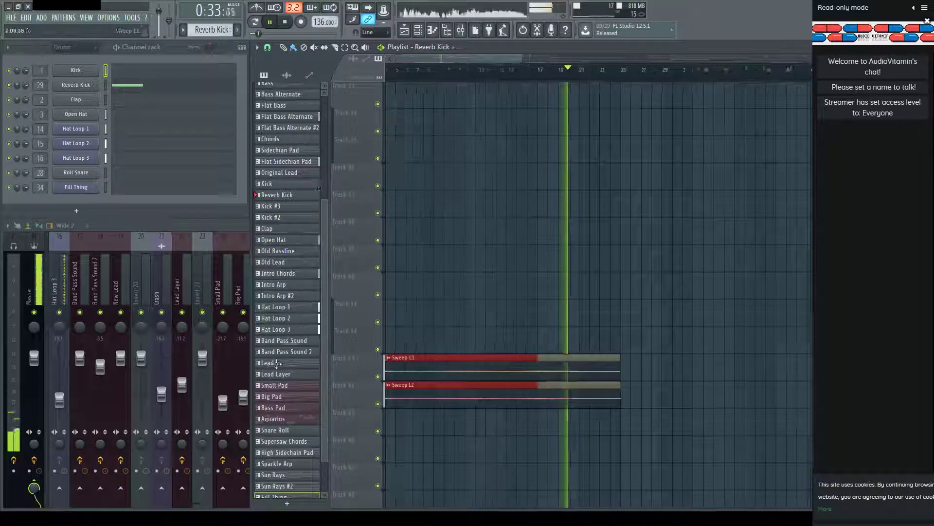
key("ctrl+b")
left_click_drag(700, 348, 857, 361)
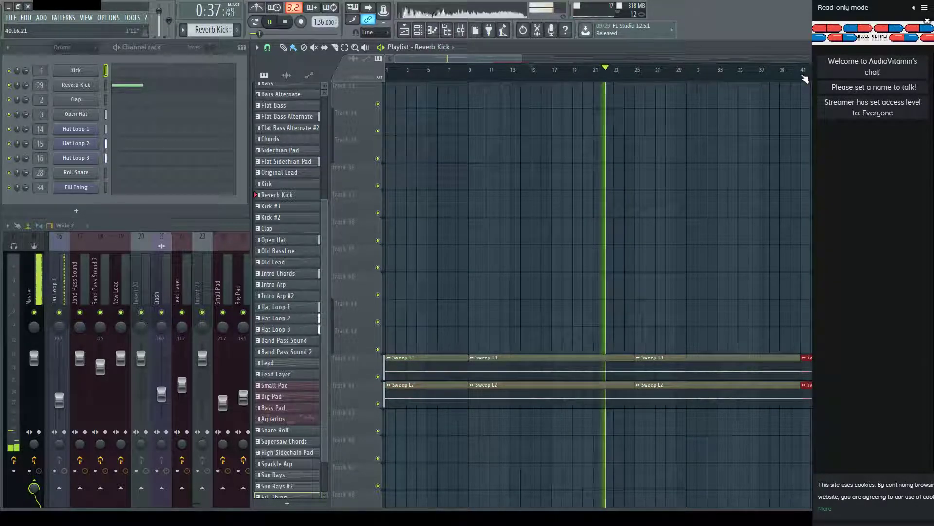
scroll(804, 78, "down", 4)
scroll(805, 78, "right", 10)
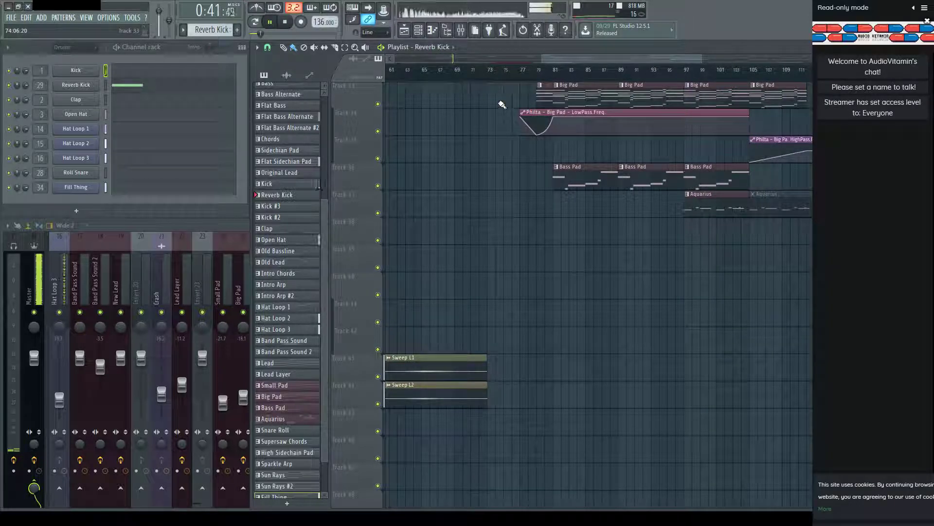
Duplicate the full Sweep L1 and Sweep L2 clips to bars 73, 89 and 105.
scroll(500, 77, "down", 5)
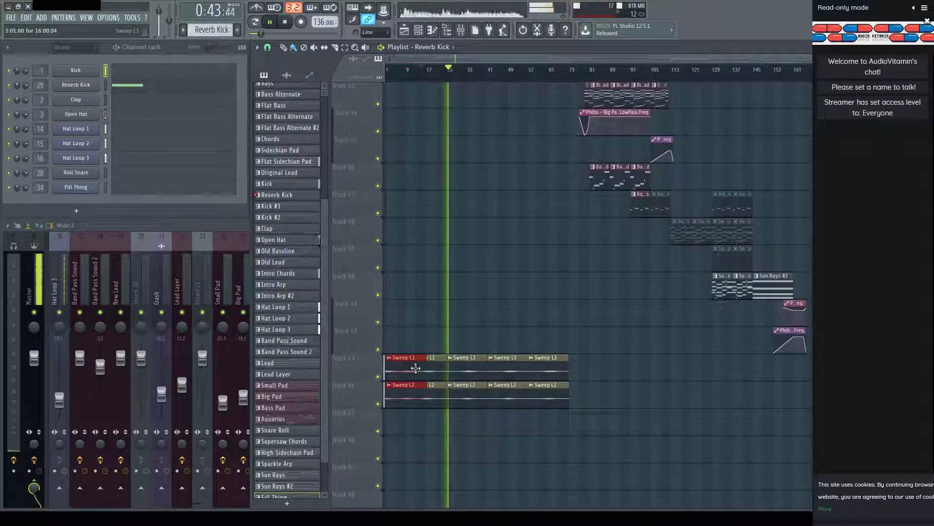
left_click_drag(412, 359, 592, 358)
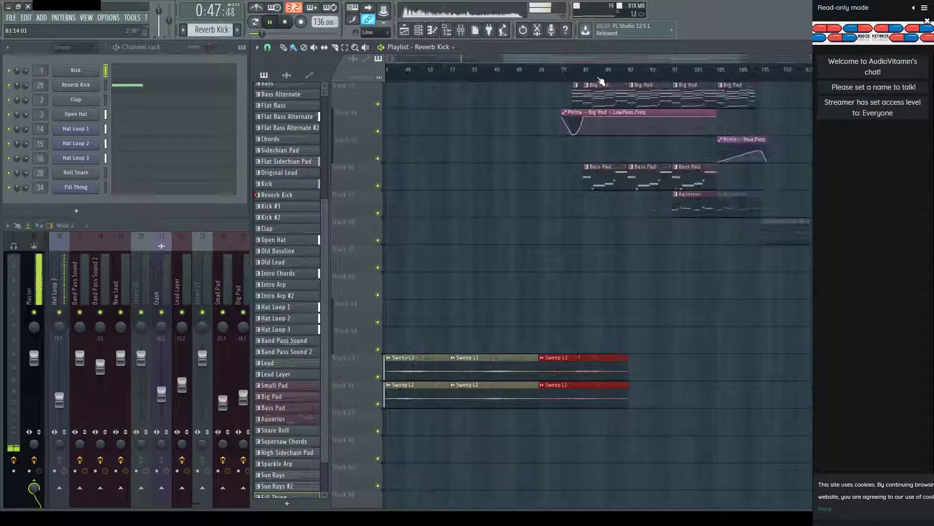
left_click_drag(589, 355, 670, 348)
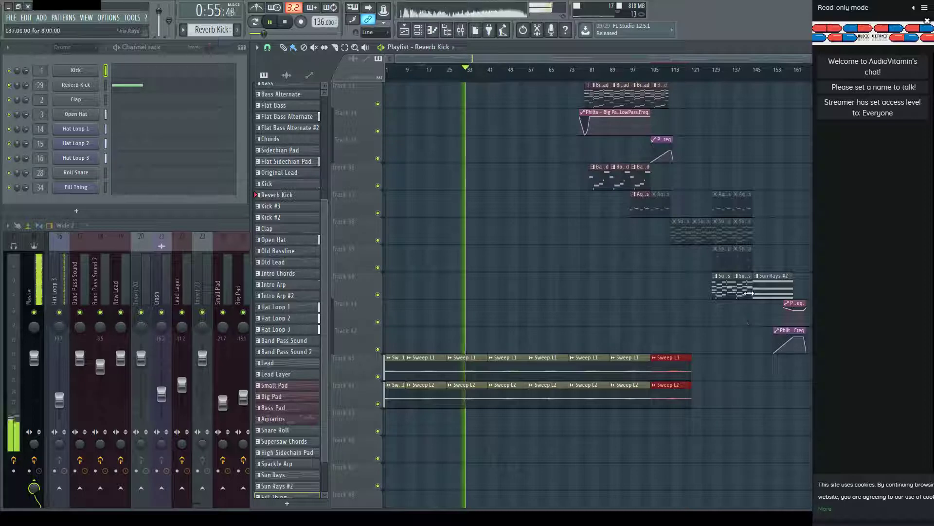
Continue duplicating both full sweep clips at bars 121, 137 and 153, extending them to the song's final section.
left_click(409, 357)
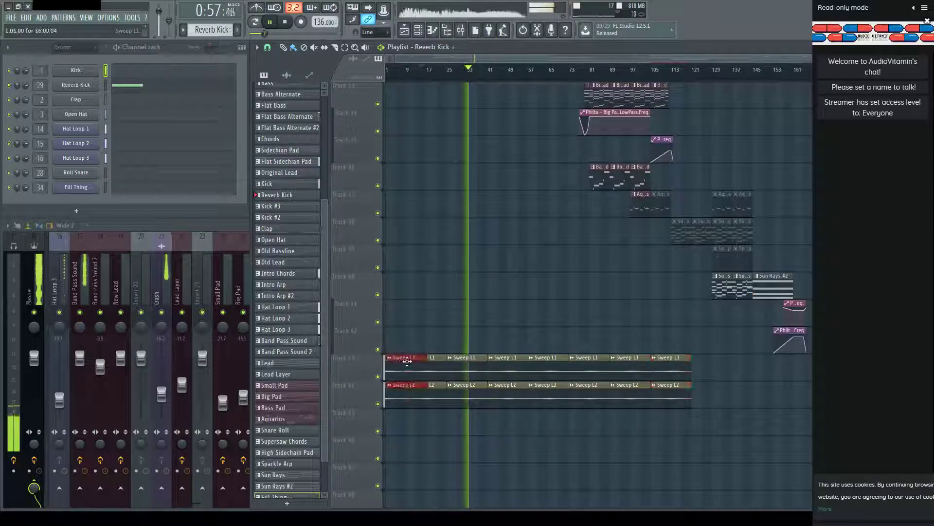
left_click_drag(409, 357, 714, 341)
left_click(414, 358)
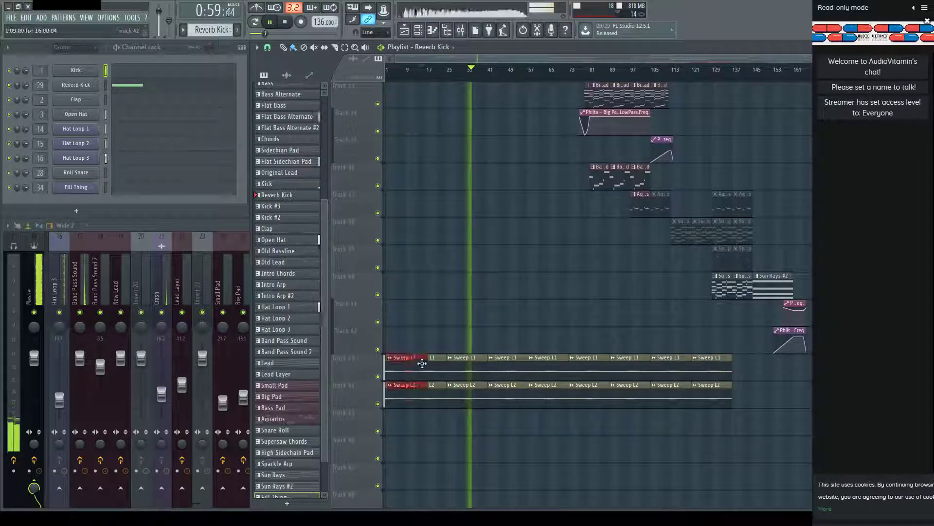
left_click_drag(413, 358, 740, 349)
left_click(411, 358)
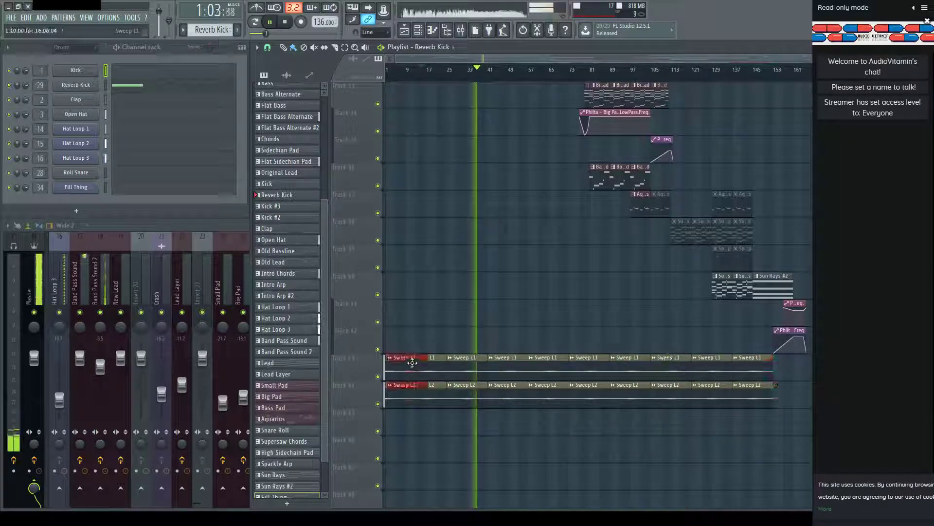
left_click_drag(409, 358, 796, 336)
left_click(433, 358)
left_click_drag(410, 359, 798, 335)
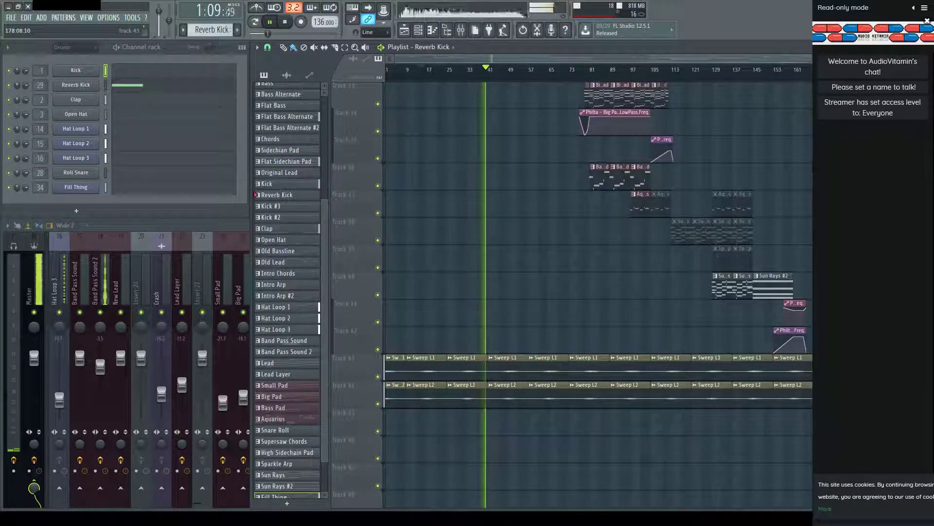
Look over the drum, chord, pad and sweep tracks around bars 45 to 105, checking sweep placement against the bar 65 breakdown.
scroll(638, 82, "up", 5)
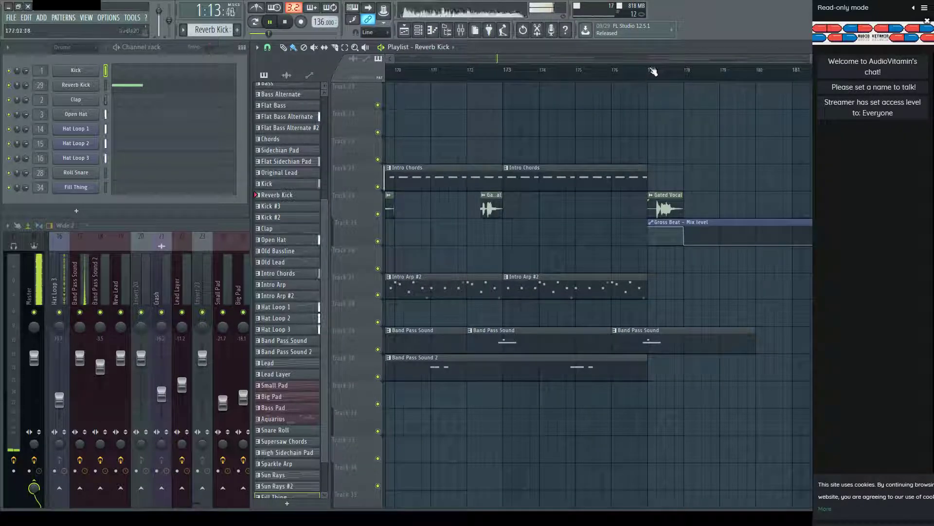
scroll(652, 70, "down", 4)
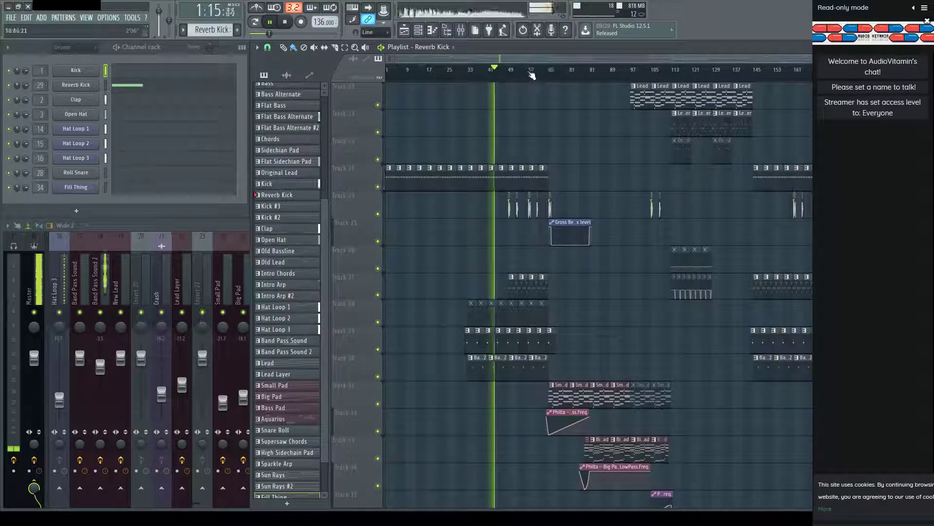
scroll(443, 175, "up", 3)
scroll(435, 235, "down", 4)
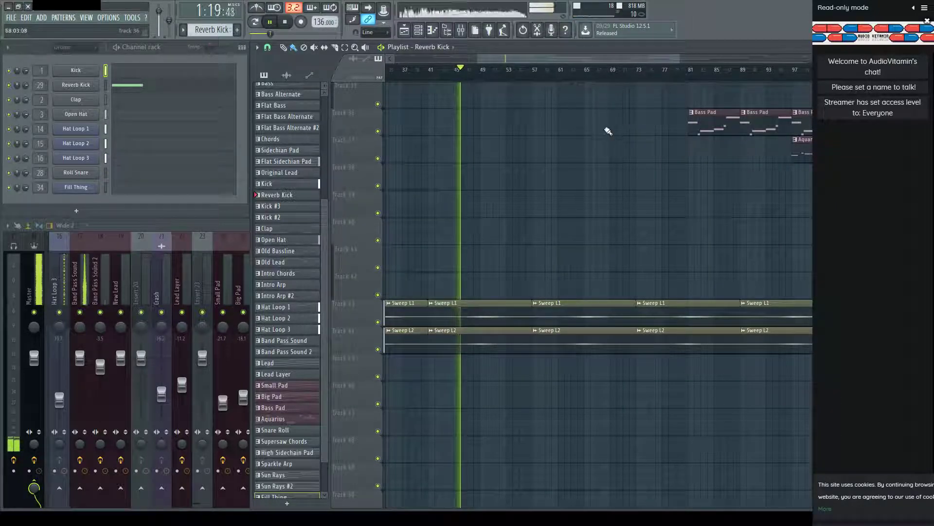
scroll(594, 175, "up", 5)
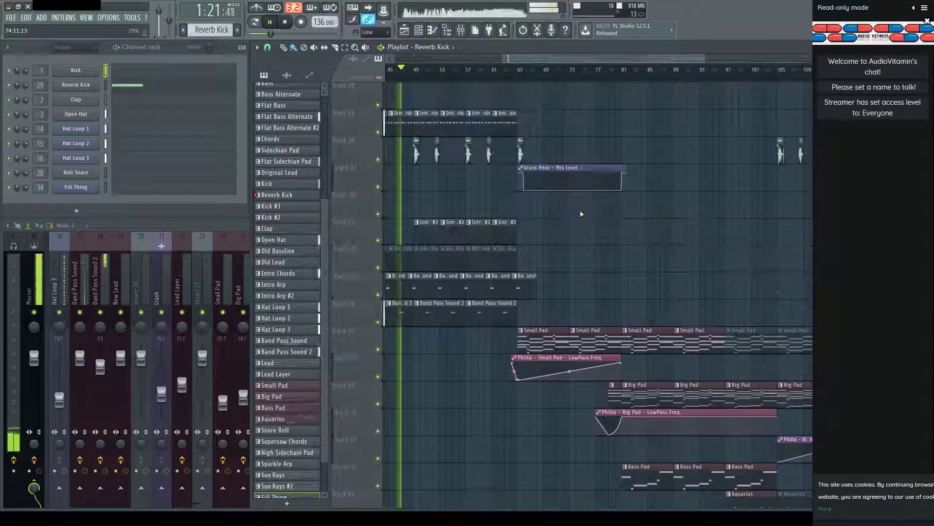
scroll(581, 214, "up", 3)
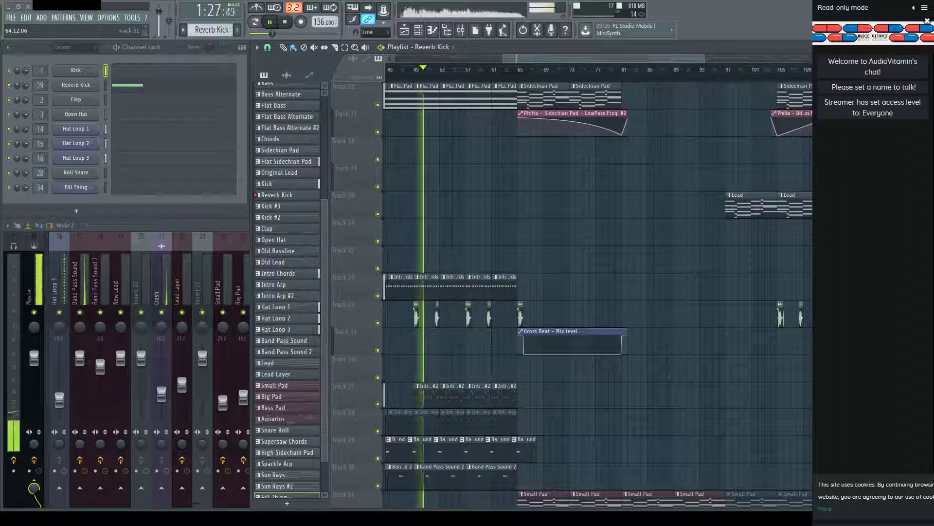
scroll(675, 228, "up", 5)
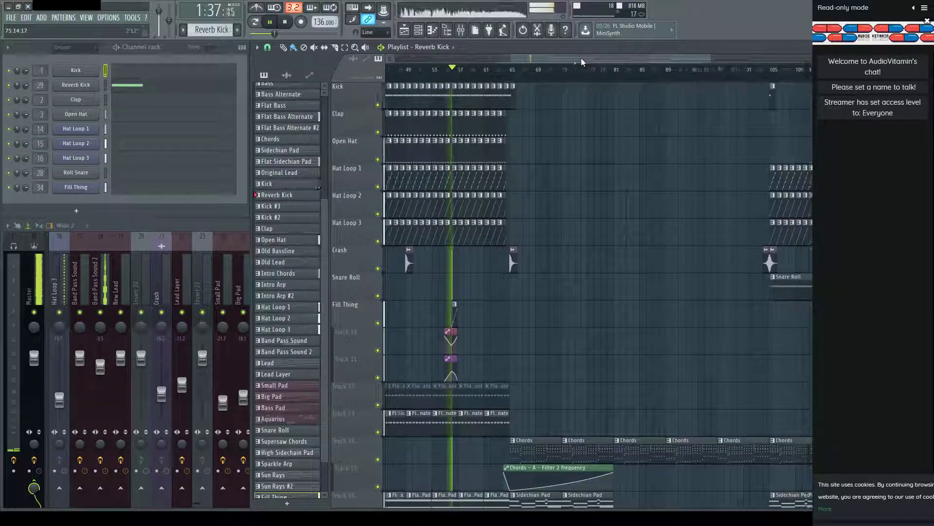
scroll(486, 294, "down", 5)
scroll(487, 295, "down", 7)
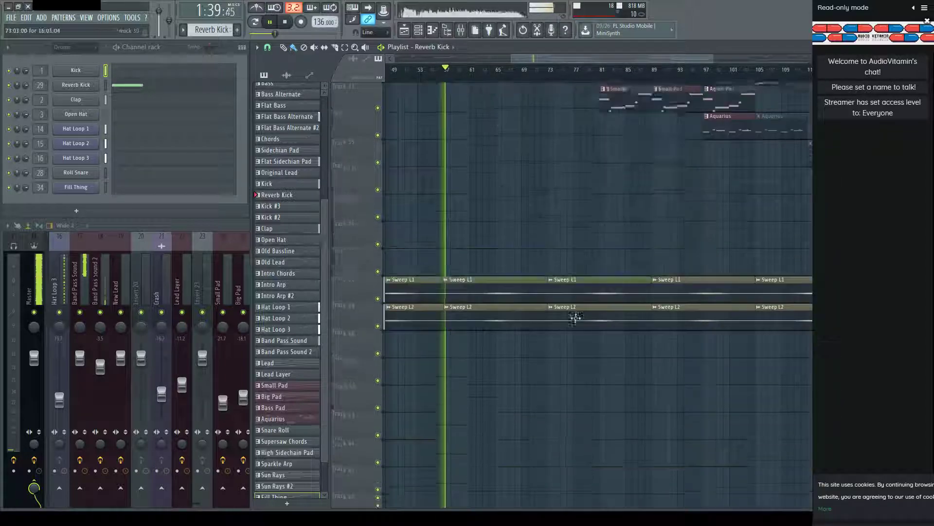
scroll(569, 302, "up", 5)
scroll(564, 294, "up", 7)
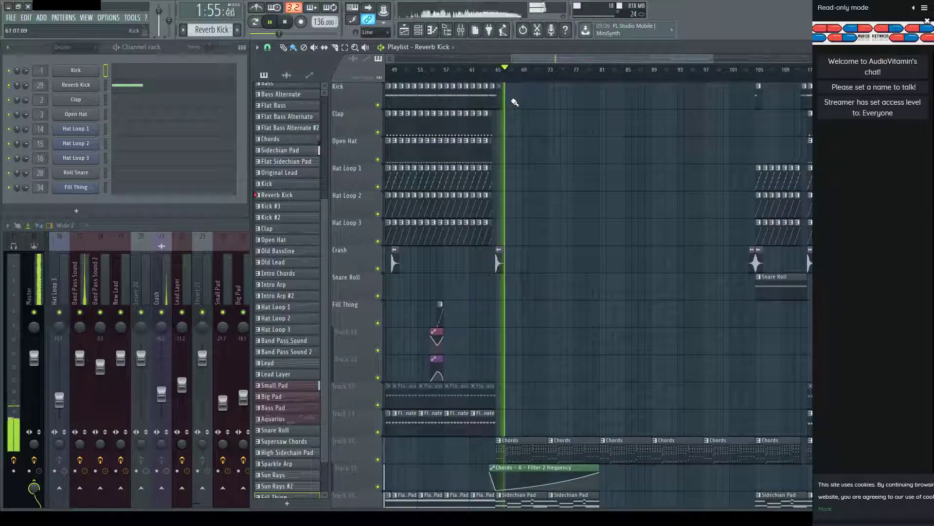
scroll(618, 121, "down", 8)
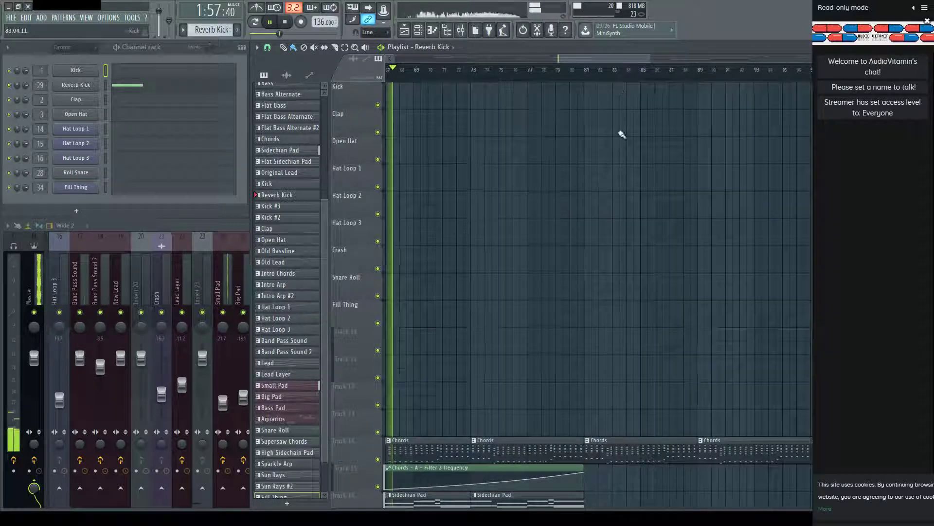
scroll(594, 58, "up", 3)
scroll(487, 146, "up", 9)
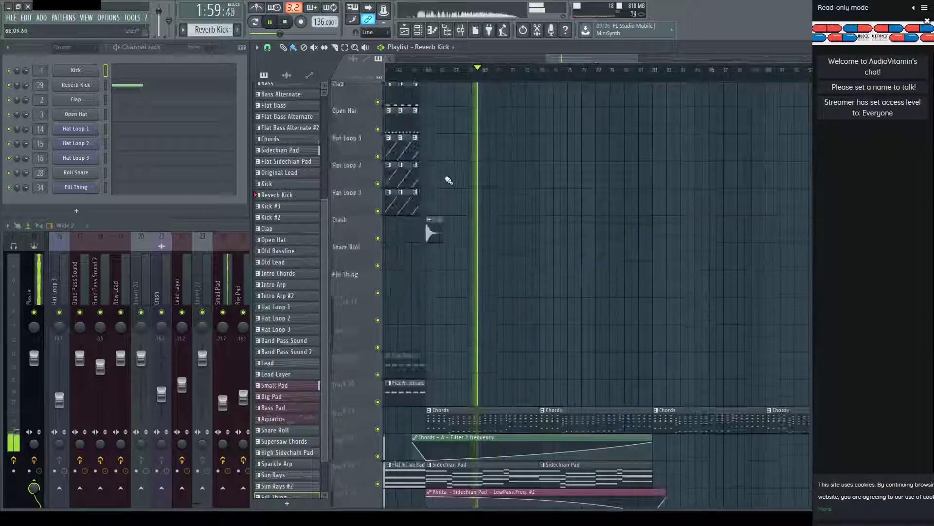
Play the transition into the breakdown from about bar 63, and skip ahead to about bar 79 to hear the pads with the sweeps.
left_click(397, 69)
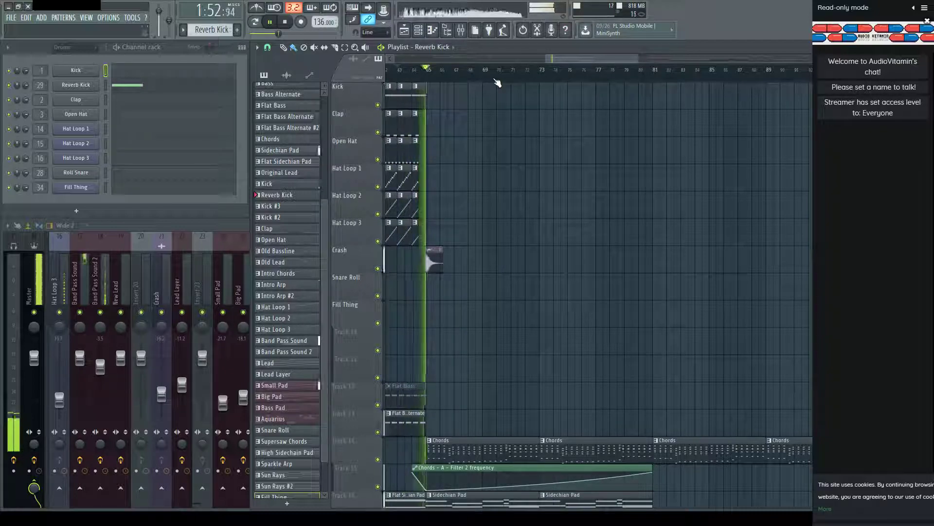
scroll(787, 265, "down", 2, "ctrl")
scroll(580, 253, "down", 6)
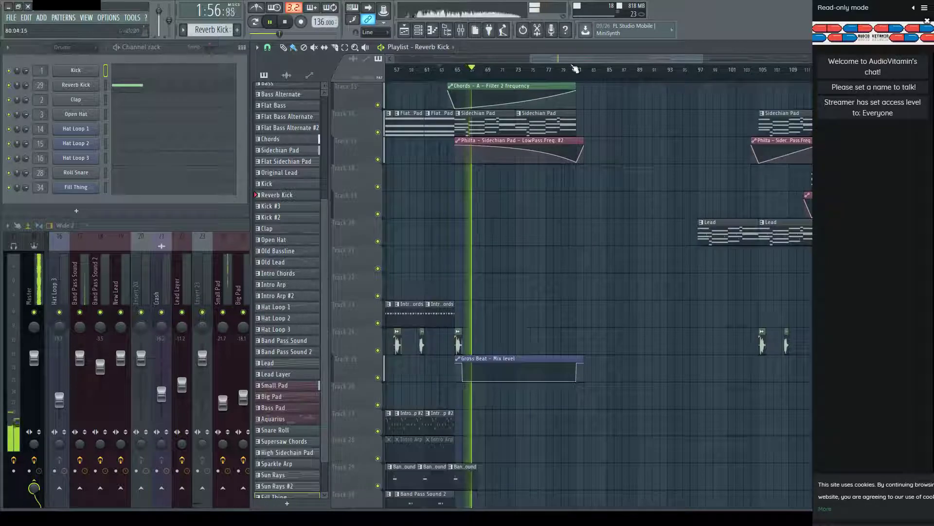
scroll(639, 292, "down", 7)
scroll(639, 292, "up", 2, "ctrl")
scroll(628, 284, "down", 12)
scroll(612, 277, "down", 5)
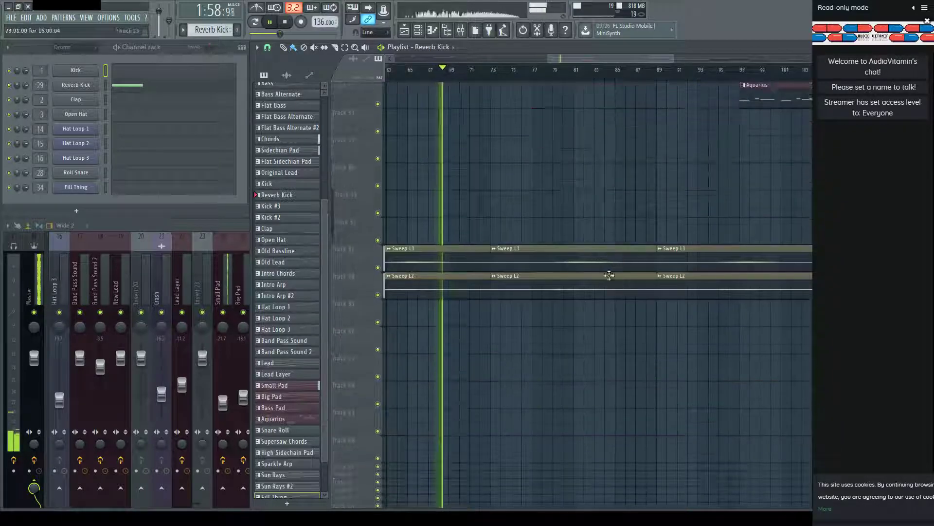
scroll(612, 277, "up", 5)
left_click_drag(590, 55, 603, 57)
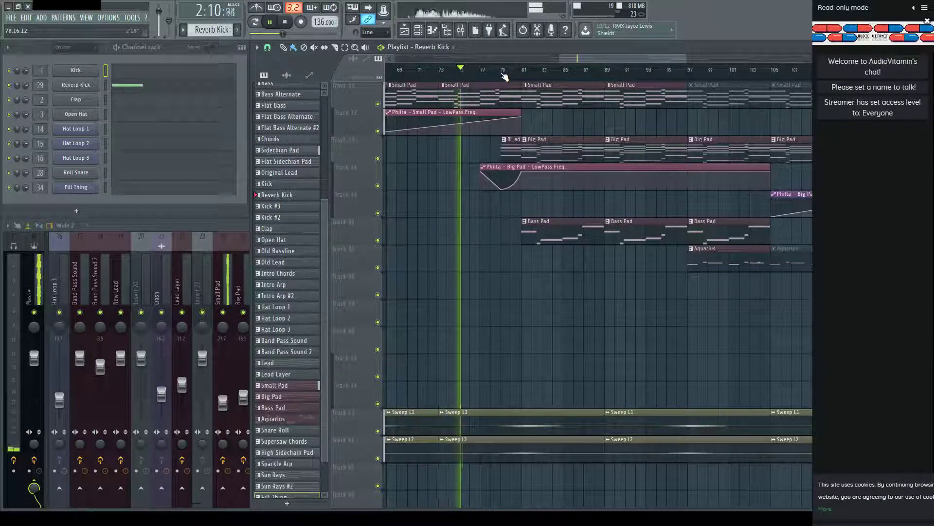
left_click(501, 73)
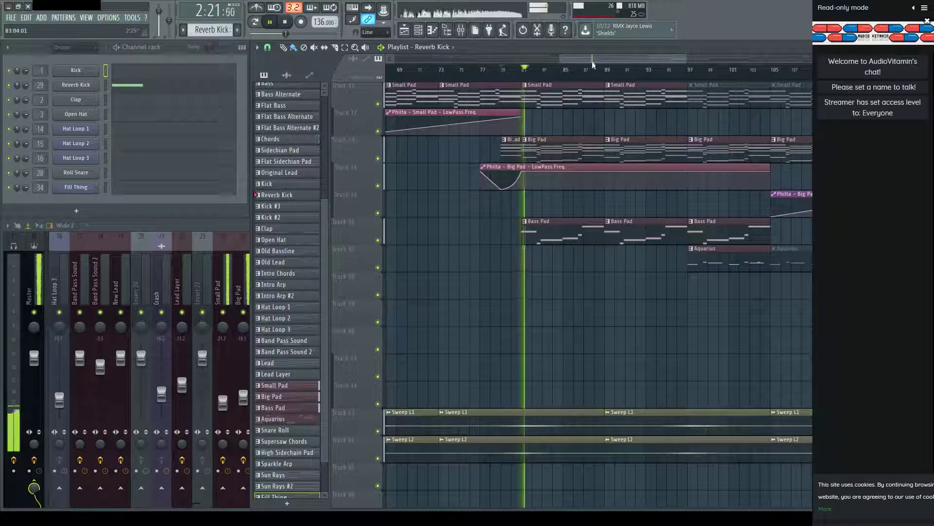
Copy the Sweep L1 and Sweep L2 clips from bar 89 to bar 97 on the two empty tracks above them.
left_click_drag(603, 56, 648, 56)
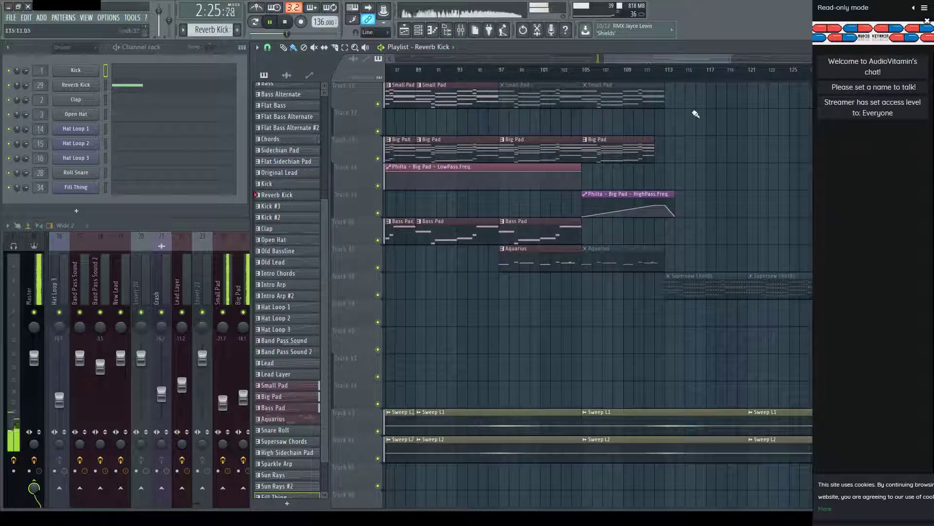
scroll(688, 126, "up", 4)
scroll(687, 127, "down", 7)
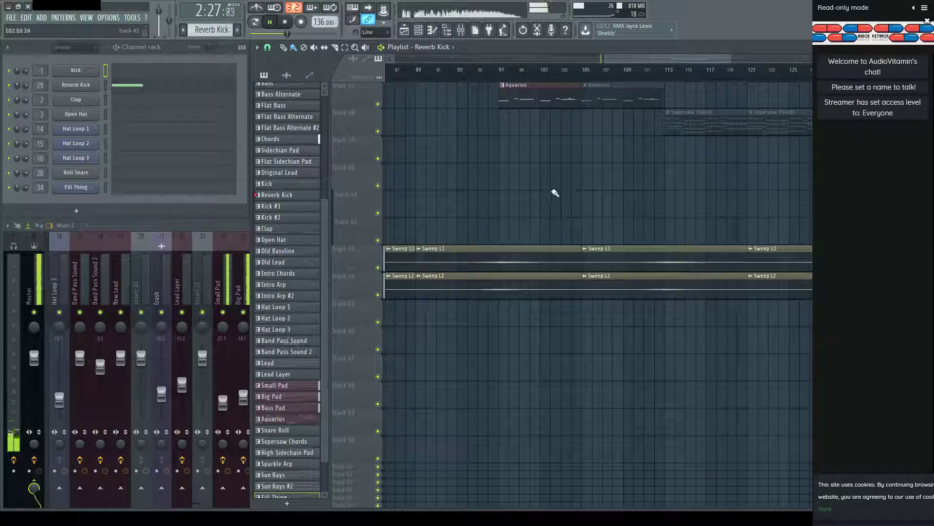
left_click_drag(555, 201, 530, 324)
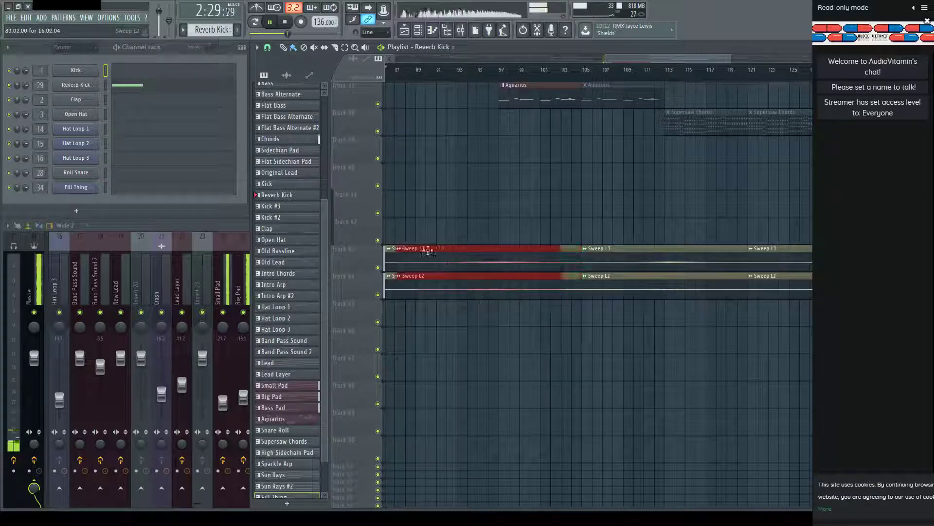
left_click_drag(427, 250, 534, 187)
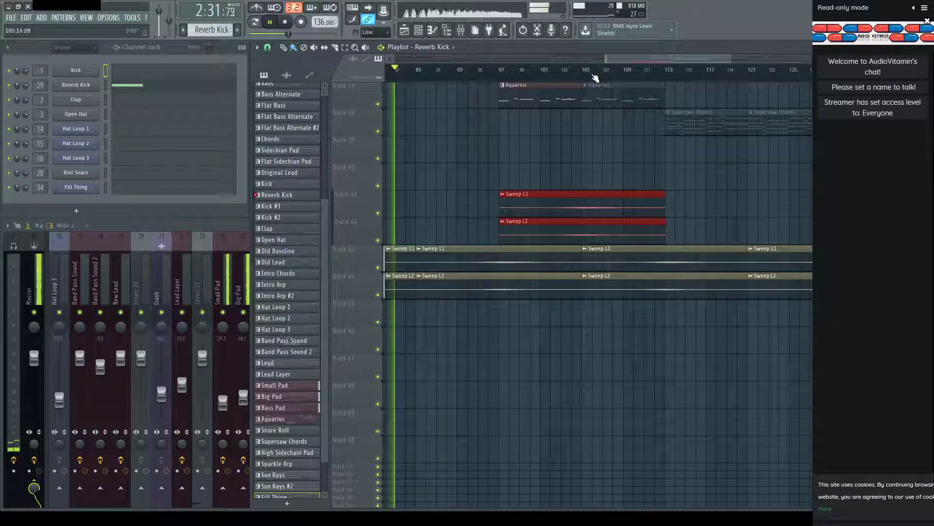
Move the bar 97 sweep copies down onto the original sweep tracks, overlapping the existing clips there.
scroll(595, 78, "up", 3)
scroll(408, 84, "up", 5)
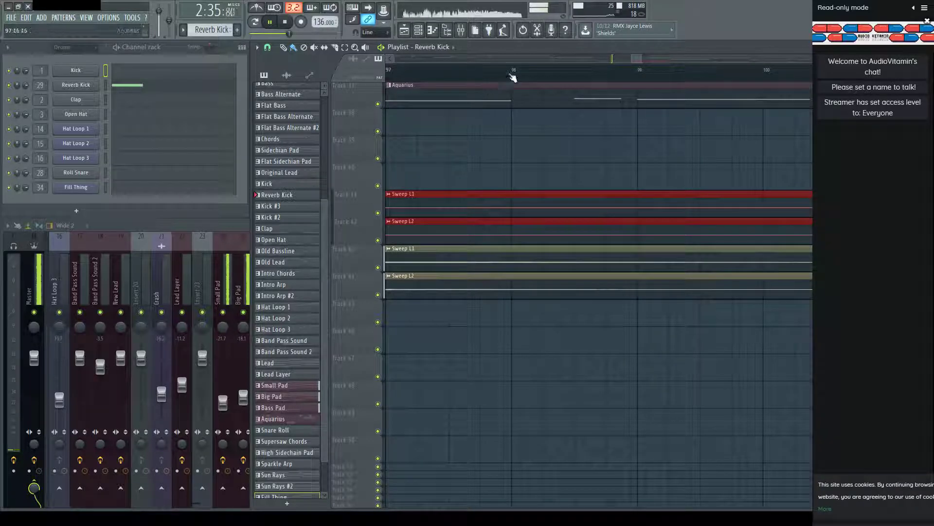
scroll(512, 77, "down", 3)
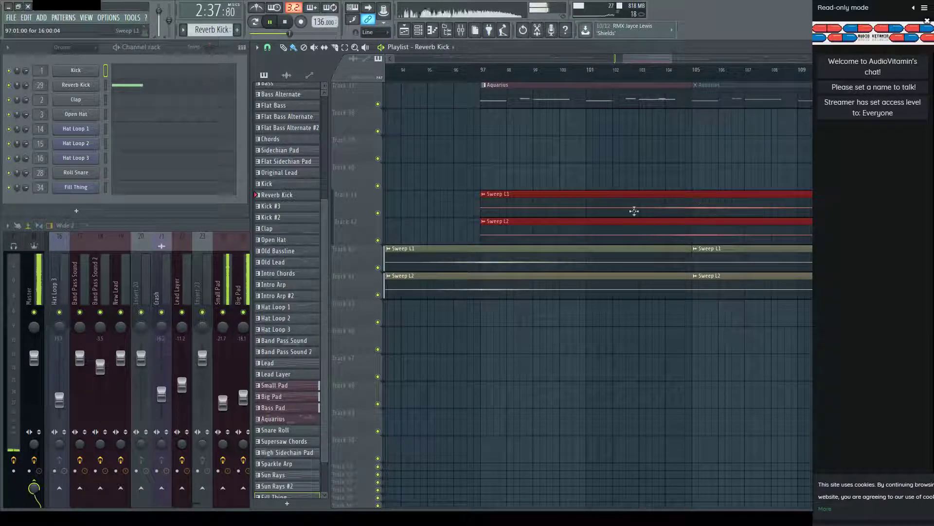
left_click_drag(633, 210, 531, 287)
left_click(669, 206)
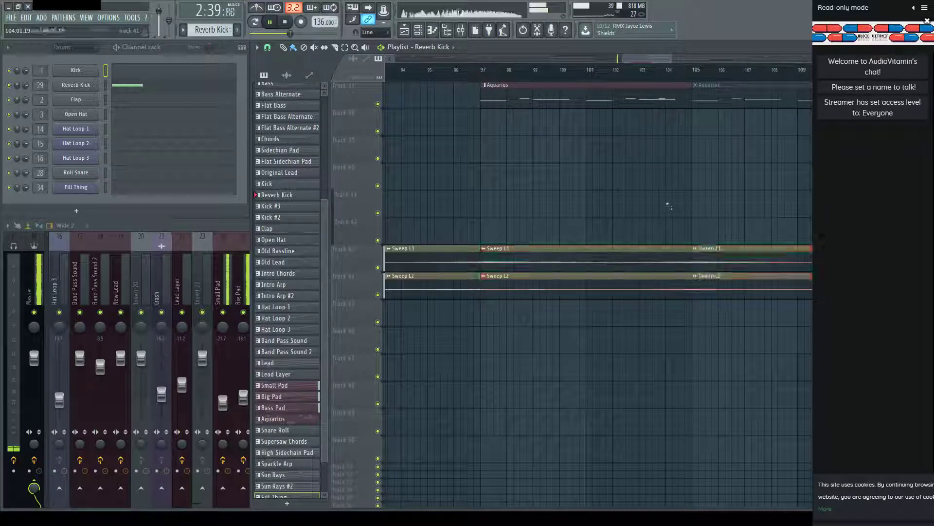
scroll(710, 73, "down", 6)
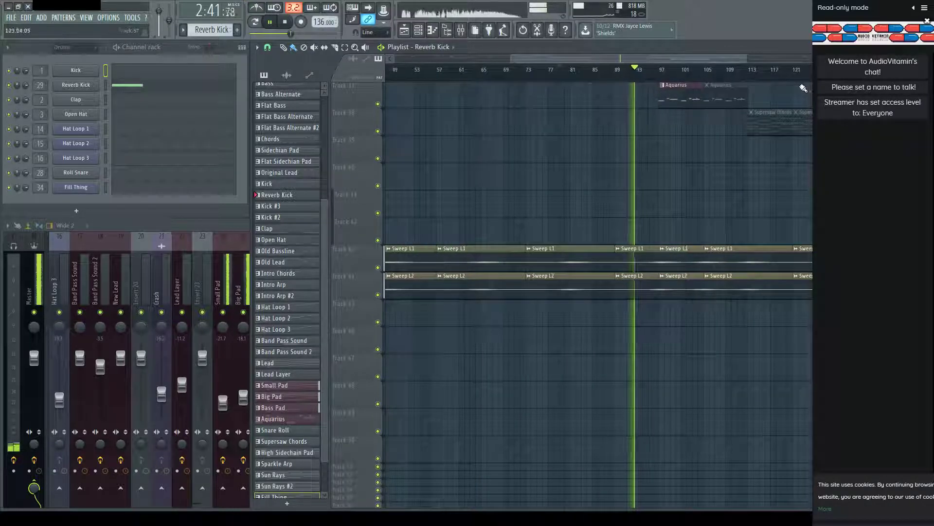
Listen from bar 97 into the build-up, examining the pads, sweeps, drums and leads leading to bar 113.
scroll(738, 78, "up", 3)
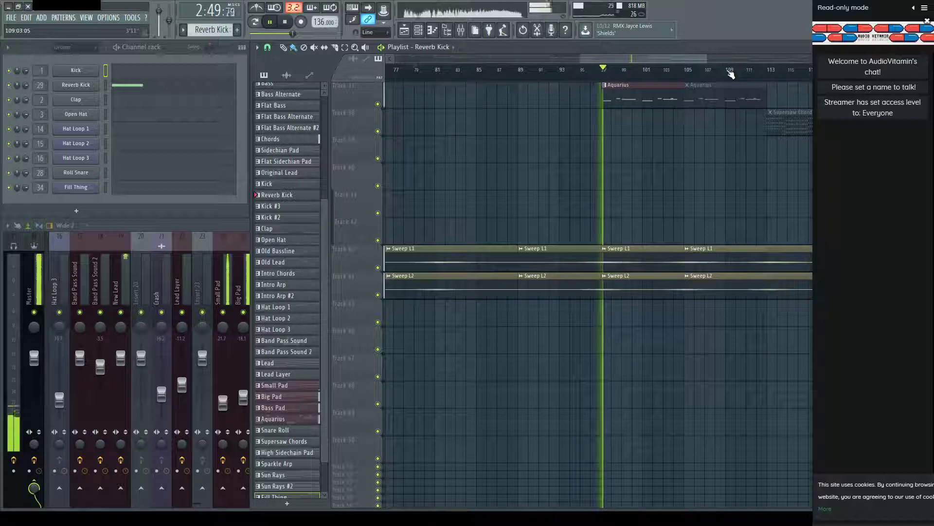
scroll(741, 194, "right", 2)
scroll(774, 208, "up", 3)
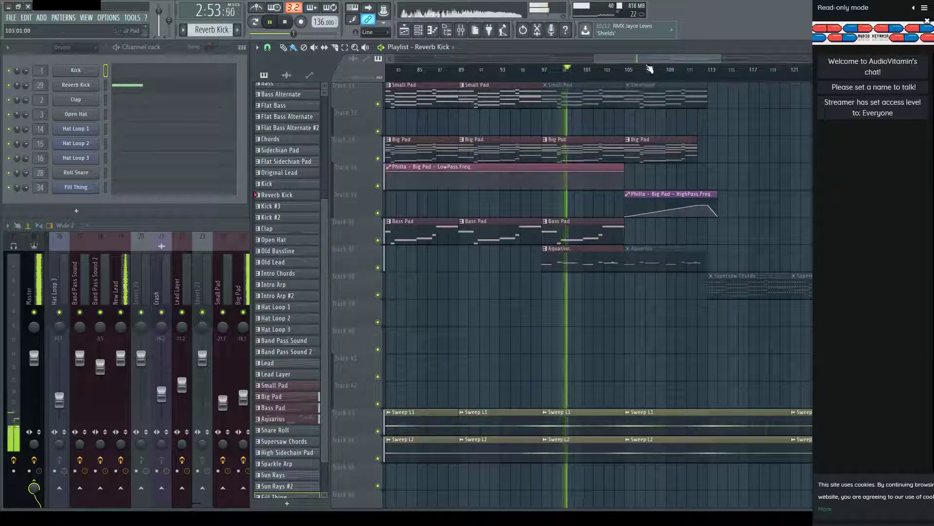
scroll(668, 59, "right", 2)
scroll(669, 59, "right", 1)
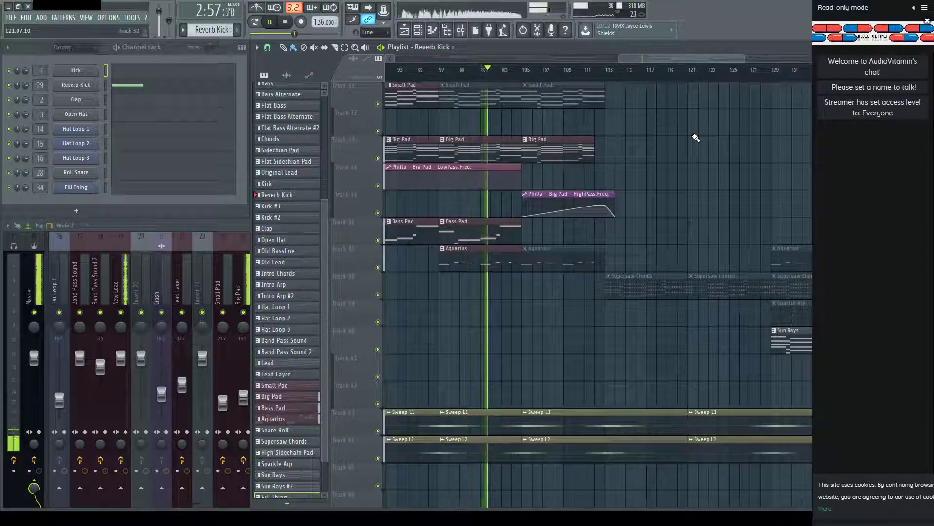
scroll(696, 138, "up", 3)
scroll(696, 138, "up", 10)
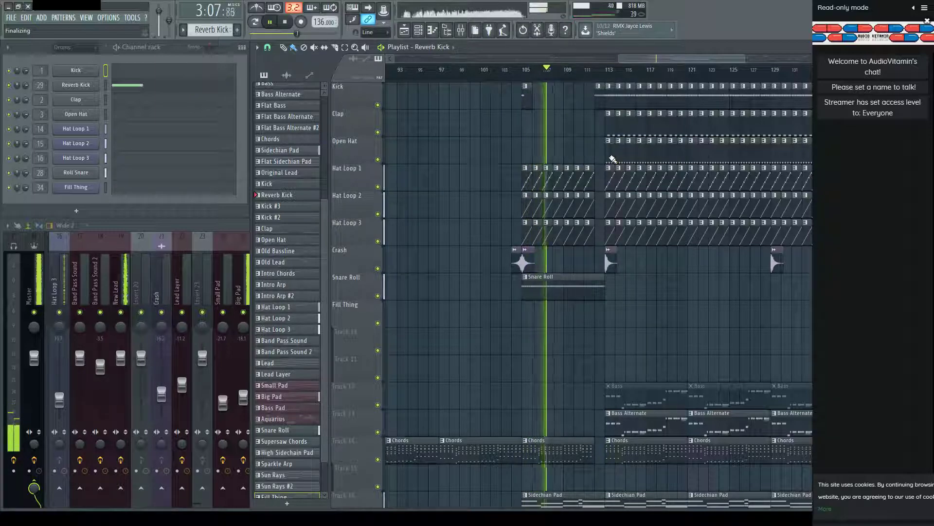
scroll(613, 237, "down", 1)
scroll(611, 201, "down", 10)
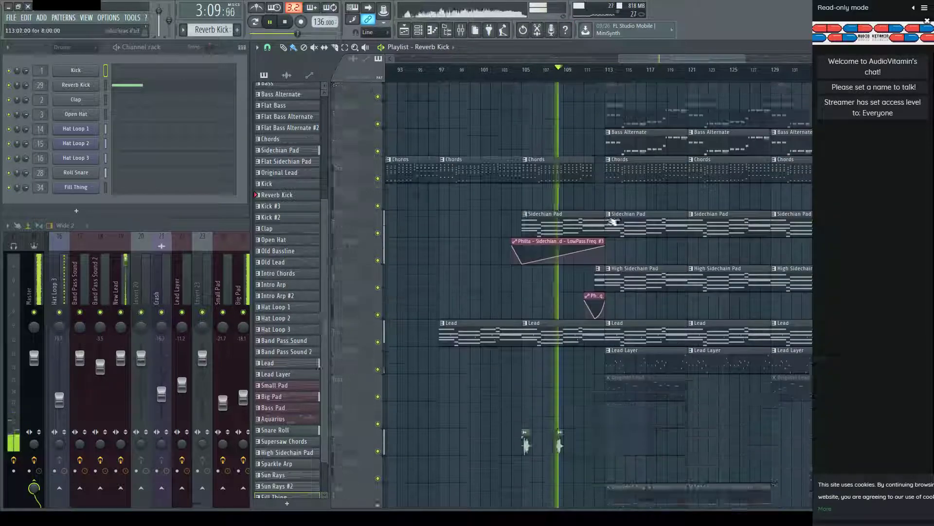
Listen through the drop from bar 113 to about bar 135, examining the drums, leads, pads, Sun Rays and sweep tracks up to the outro.
scroll(614, 200, "down", 6)
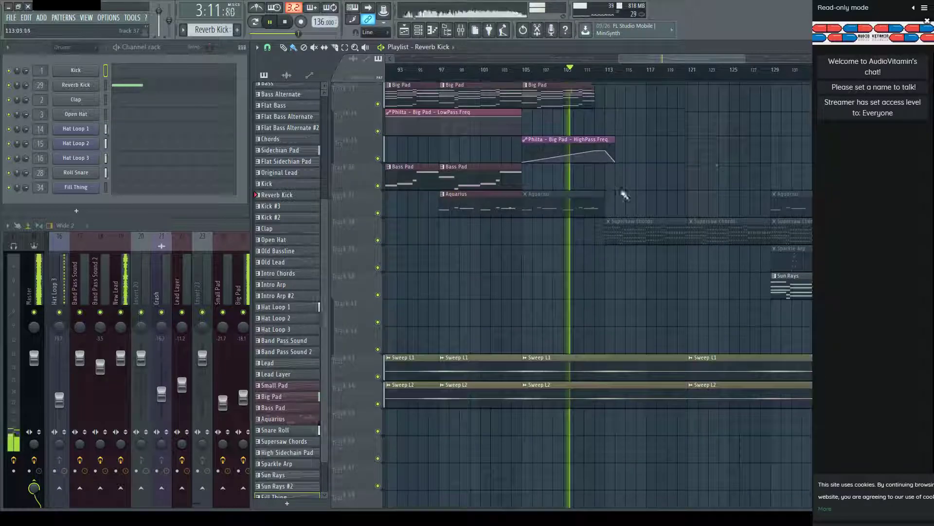
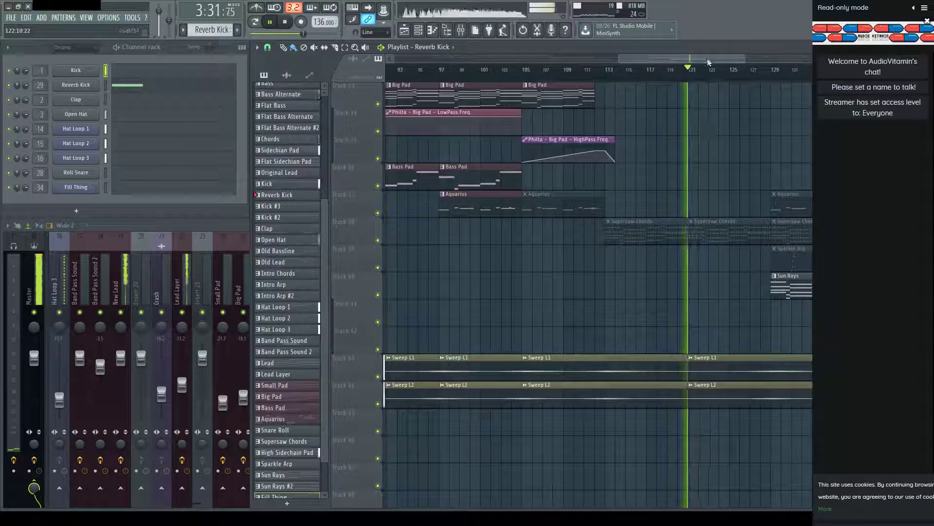
scroll(682, 267, "right", 5)
scroll(633, 350, "up", 4)
scroll(620, 340, "up", 5)
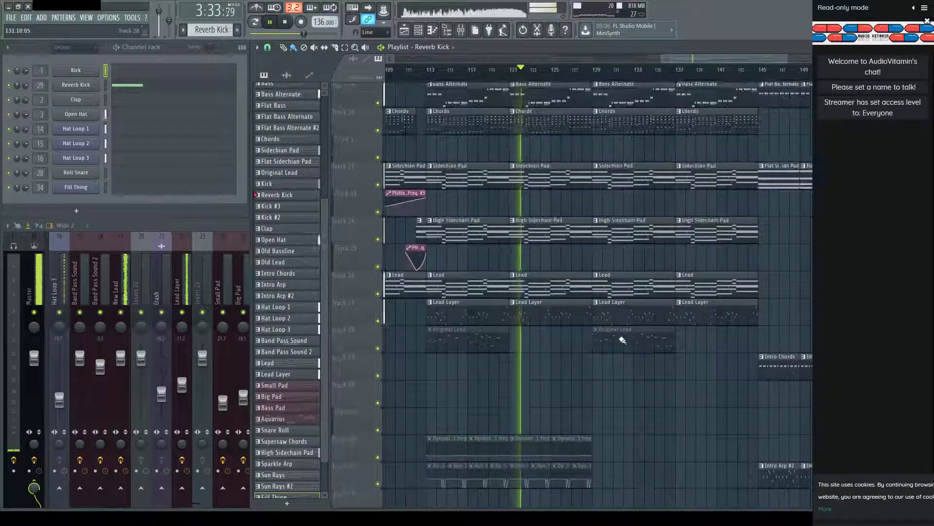
scroll(680, 306, "up", 4)
scroll(680, 306, "up", 2)
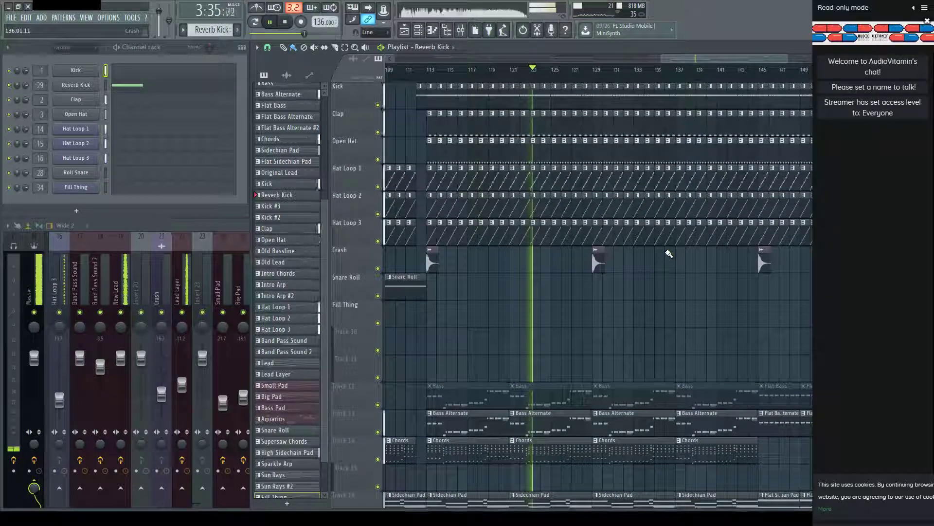
scroll(619, 83, "up", 3)
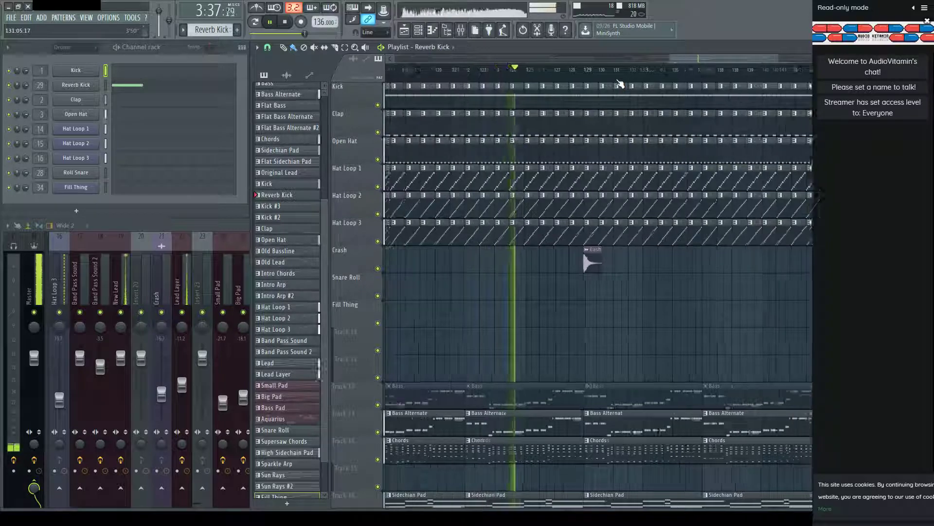
scroll(640, 68, "down", 3)
scroll(744, 65, "right", 2)
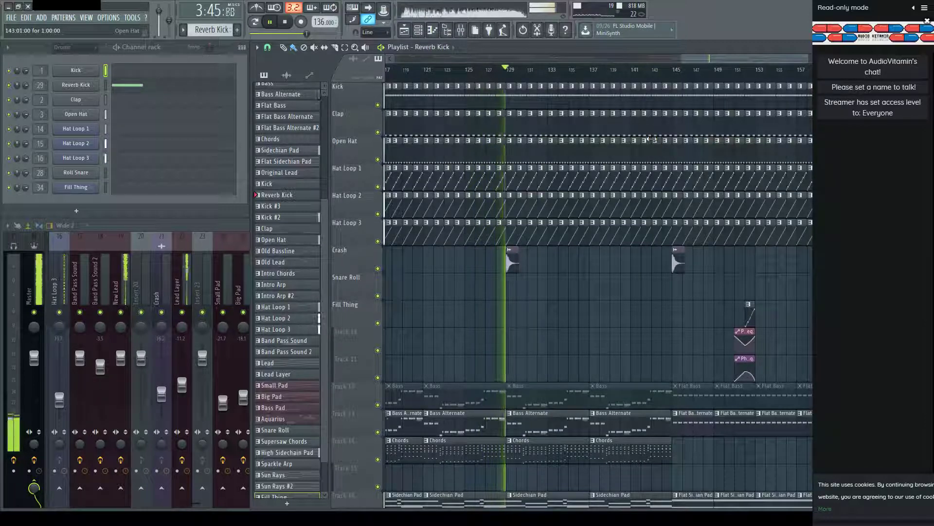
scroll(720, 59, "right", 2)
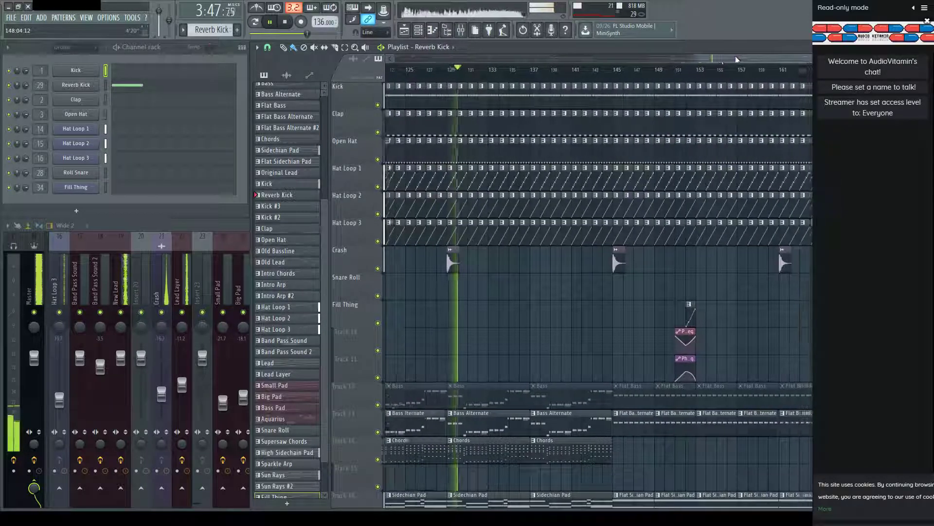
scroll(738, 79, "down", 1)
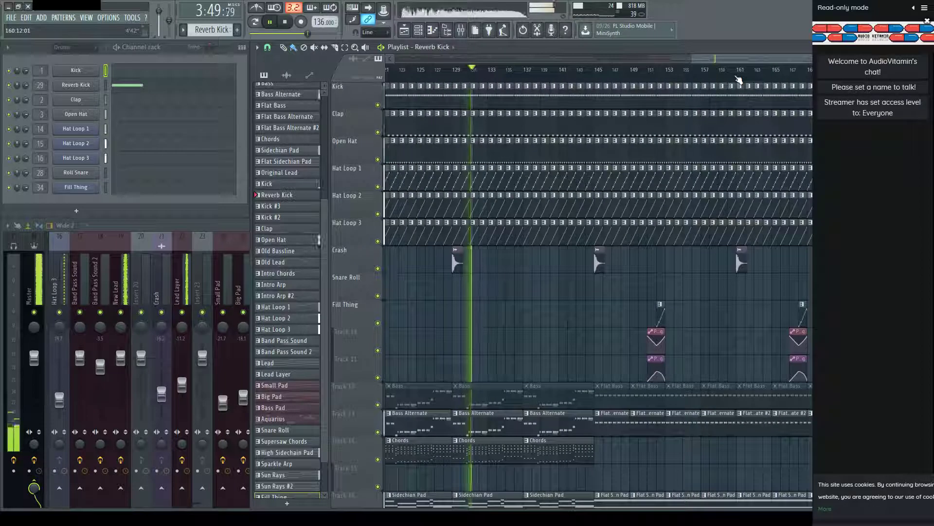
scroll(627, 197, "down", 5)
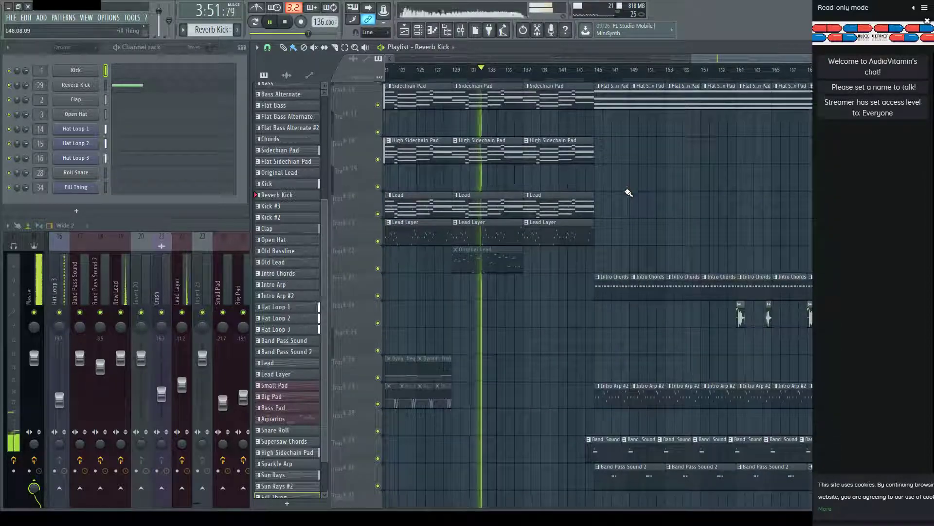
scroll(628, 192, "down", 4)
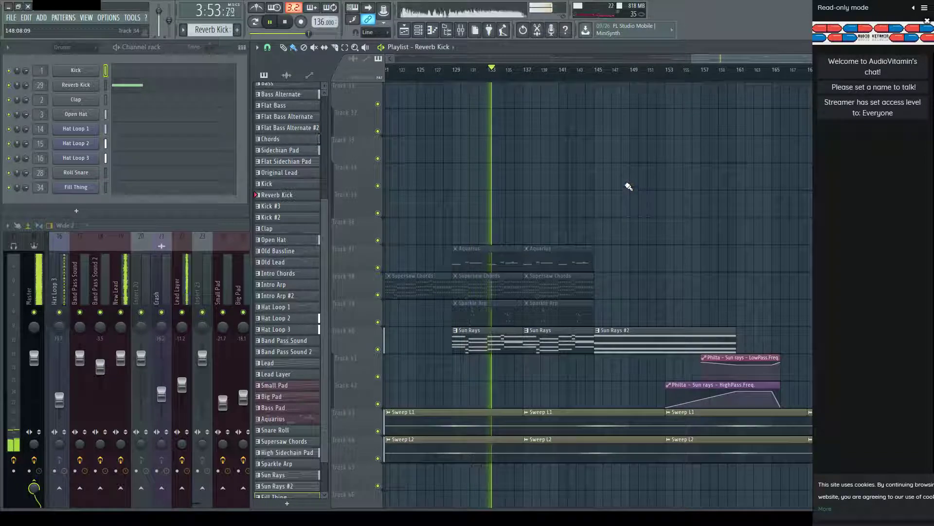
Select the Sun Rays pattern, hide the mixer to extend the channel rack, and inspect the Sun rays synth settings.
left_click(502, 327)
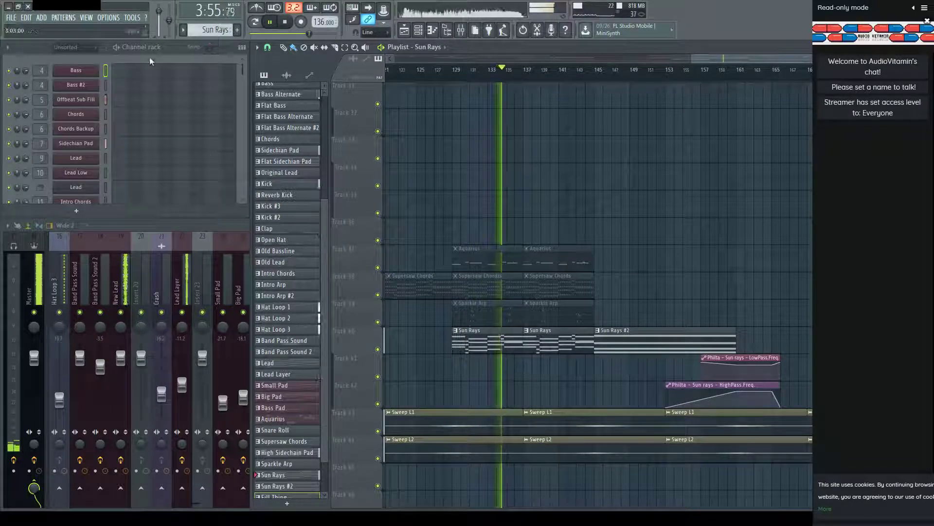
key("F9")
key("F9")
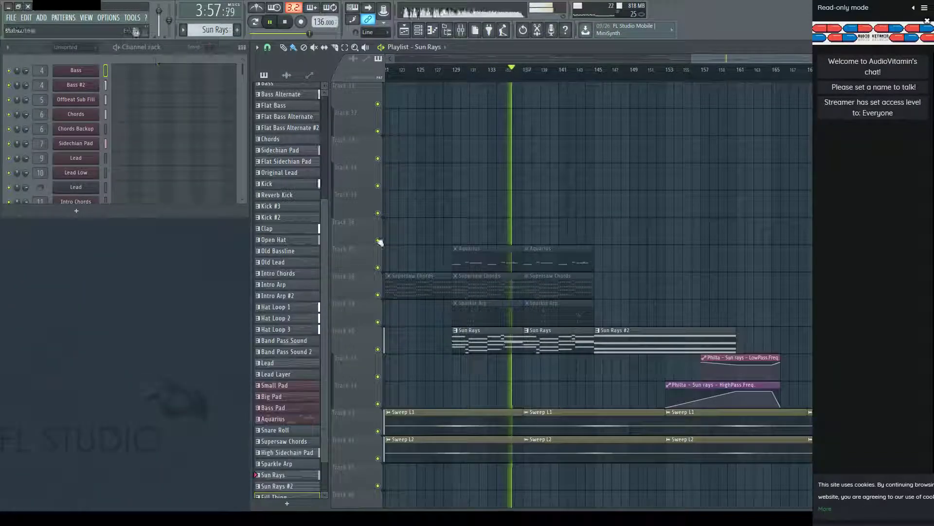
left_click_drag(139, 216, 127, 438)
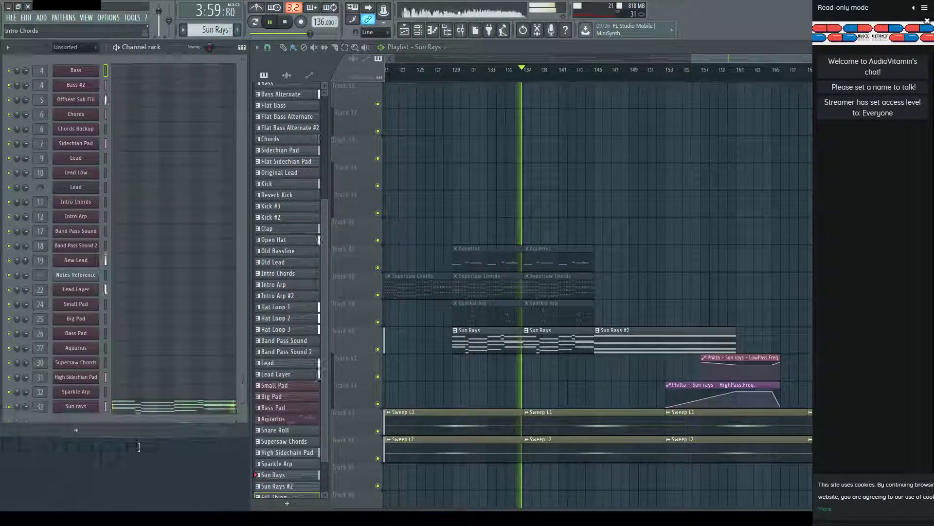
left_click(77, 407)
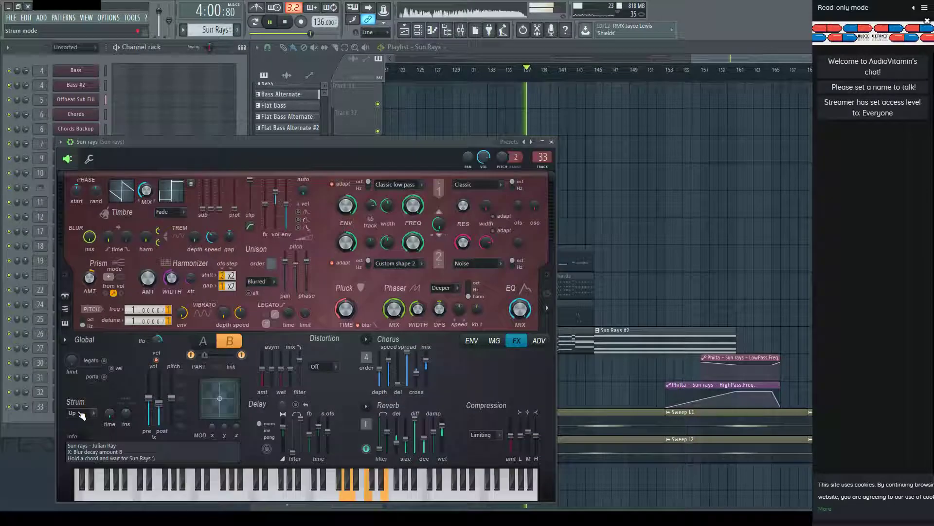
left_click(551, 142)
left_click(799, 53)
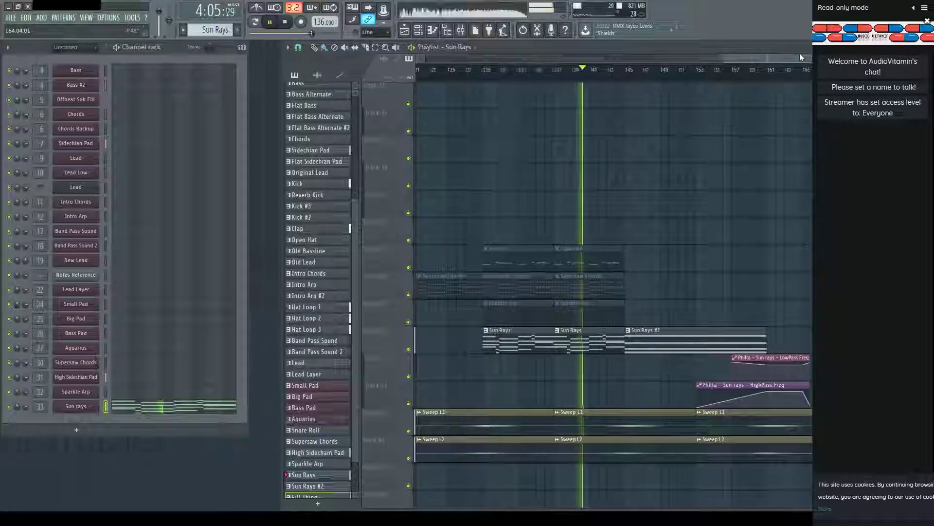
Delete the Open Hat clips from bar 161 to the end of the song, keeping the Clap clips active.
left_click_drag(770, 60, 789, 57)
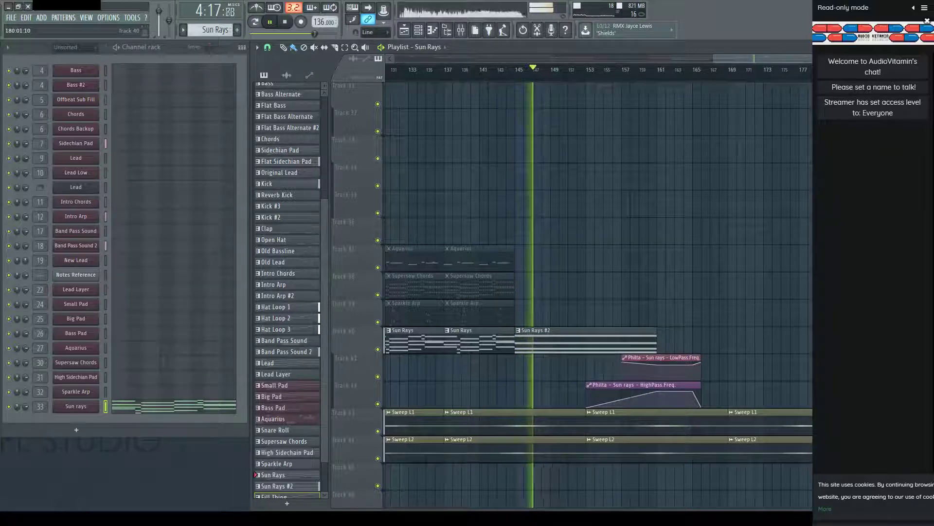
scroll(599, 292, "up", 10)
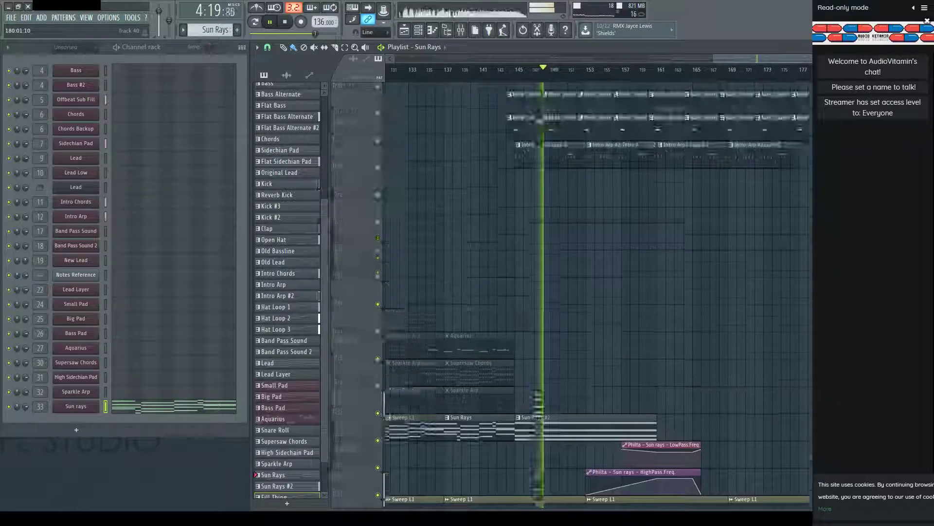
scroll(599, 292, "up", 5)
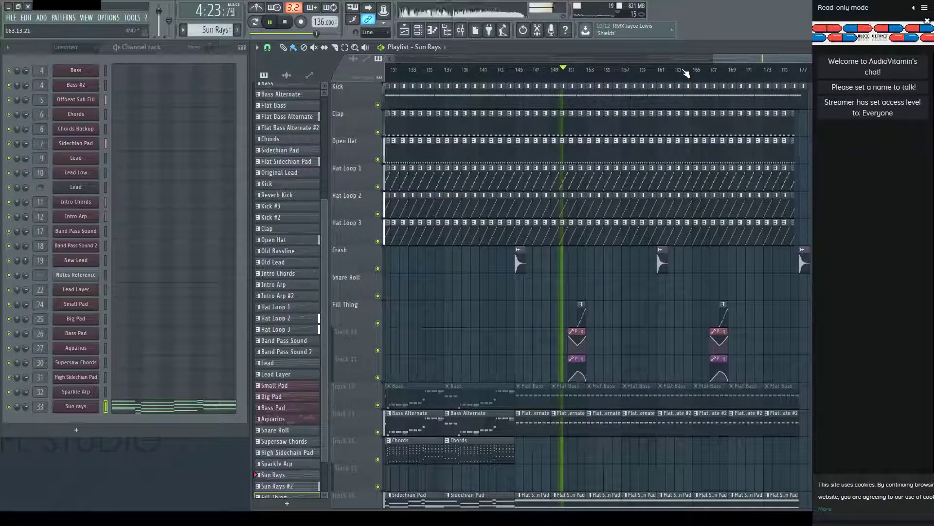
scroll(687, 73, "up", 2)
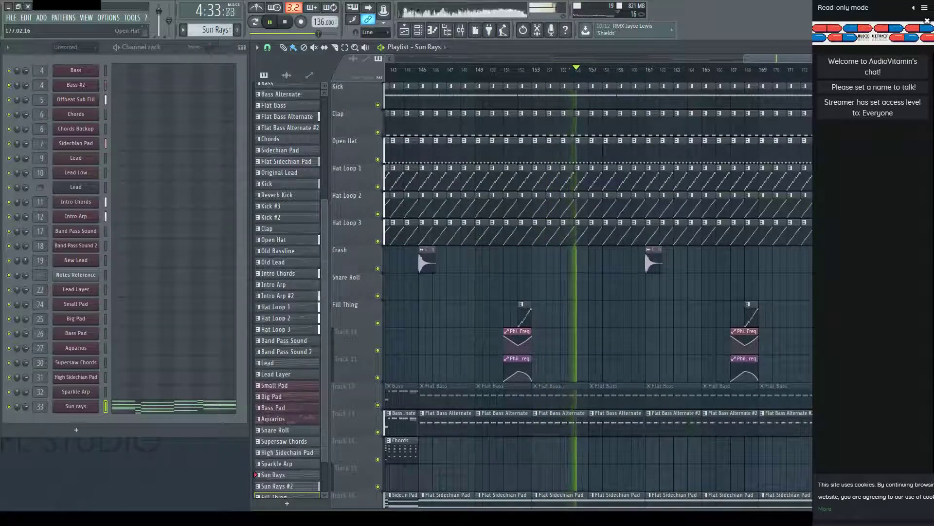
mouse_move(677, 113)
left_mouse_down()
mouse_move(688, 146)
mouse_move(706, 159)
left_mouse_up()
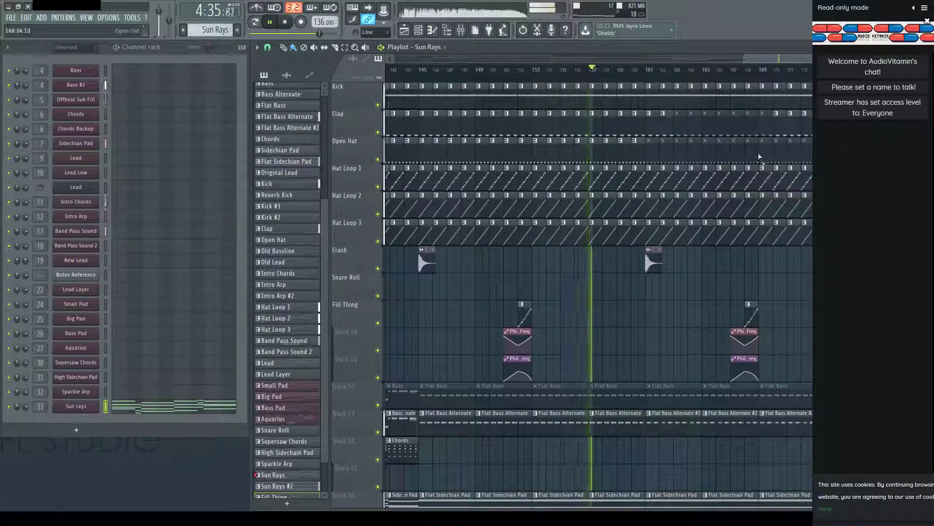
left_click_drag(647, 113, 764, 114)
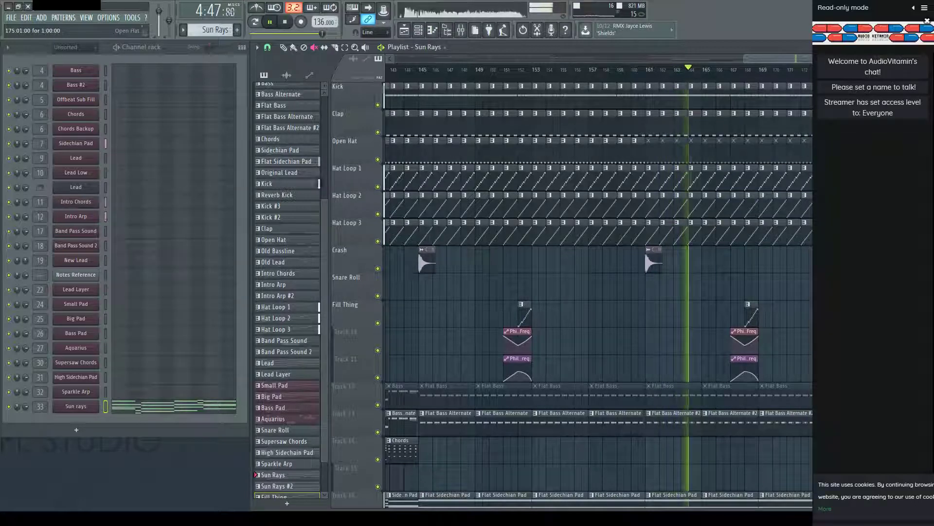
right_click(685, 149)
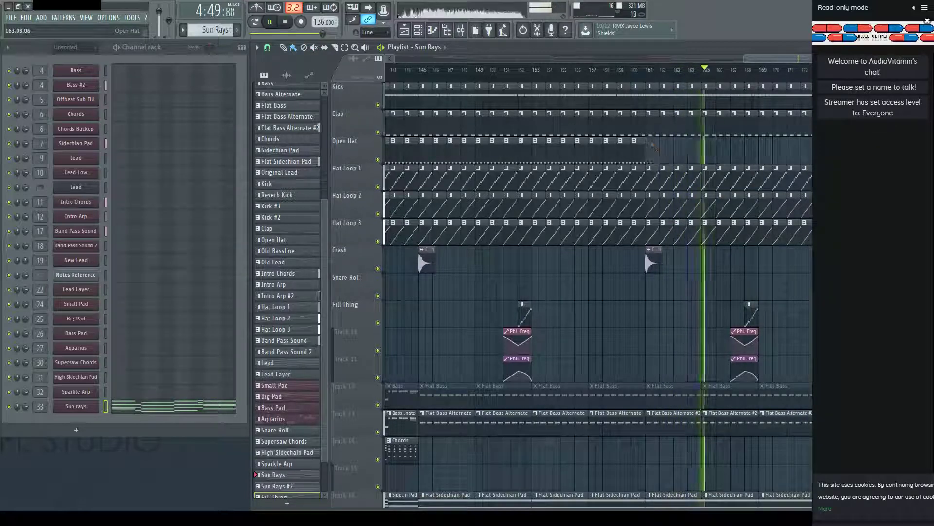
Look through the current project's data files in the browser while the outro plays.
scroll(594, 261, "right", 3)
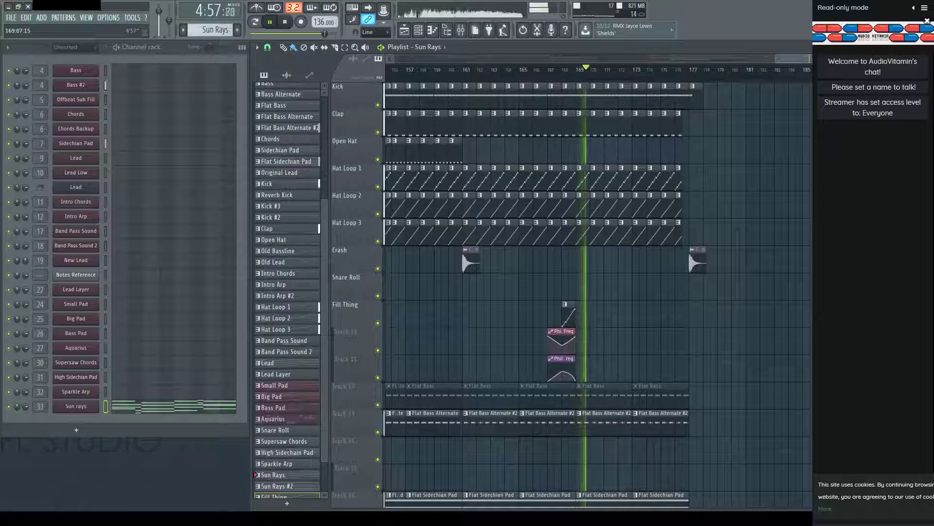
key("alt+F8")
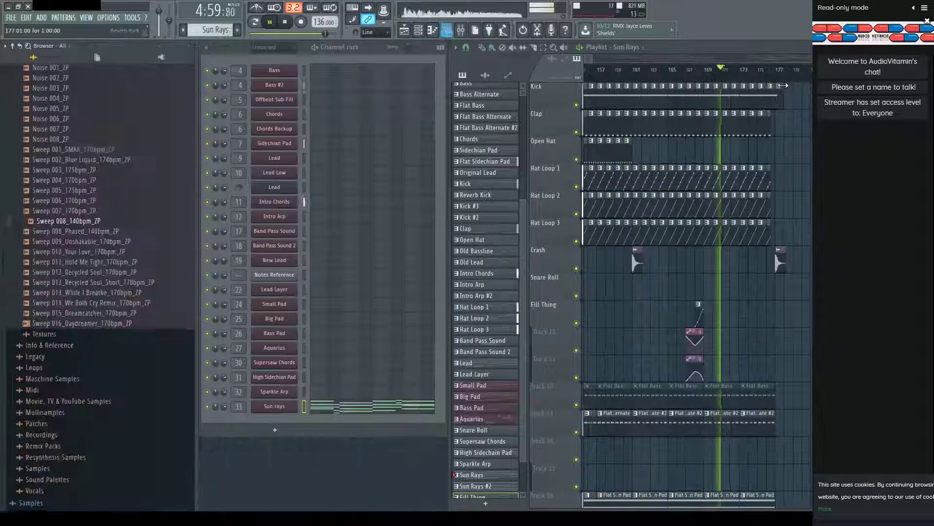
left_click(97, 57)
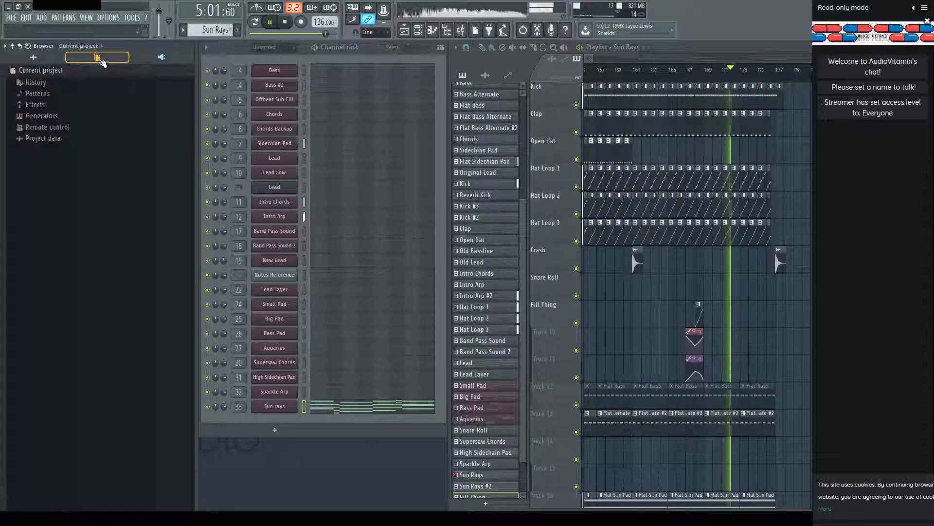
left_click(53, 139)
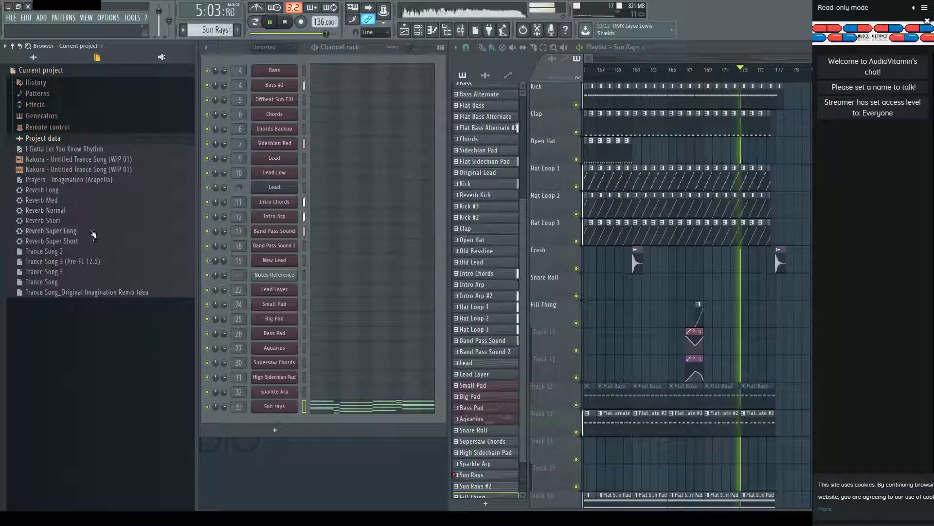
key("alt+F8")
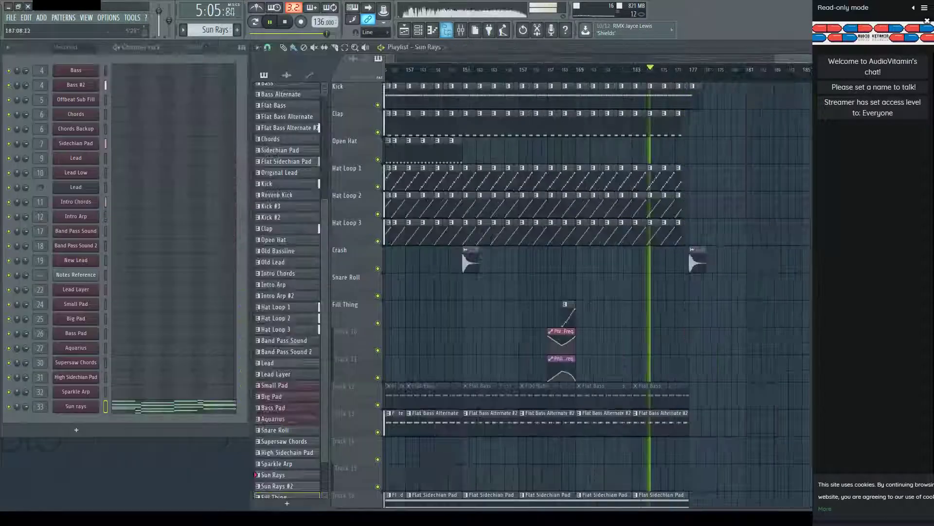
Review the arrangement from the outro back to the bar 65 breakdown transition, examining the drum, crash, pad and automation tracks.
scroll(686, 95, "down", 5)
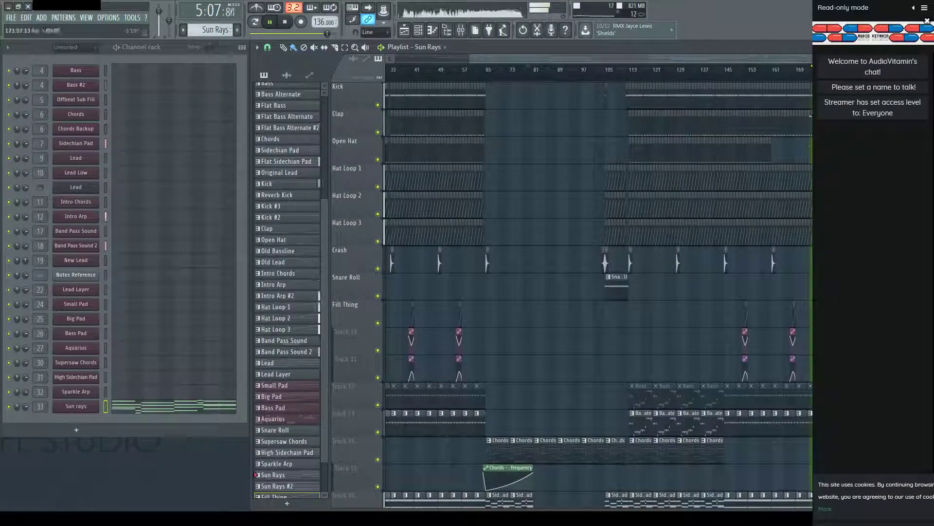
scroll(686, 95, "up", 3)
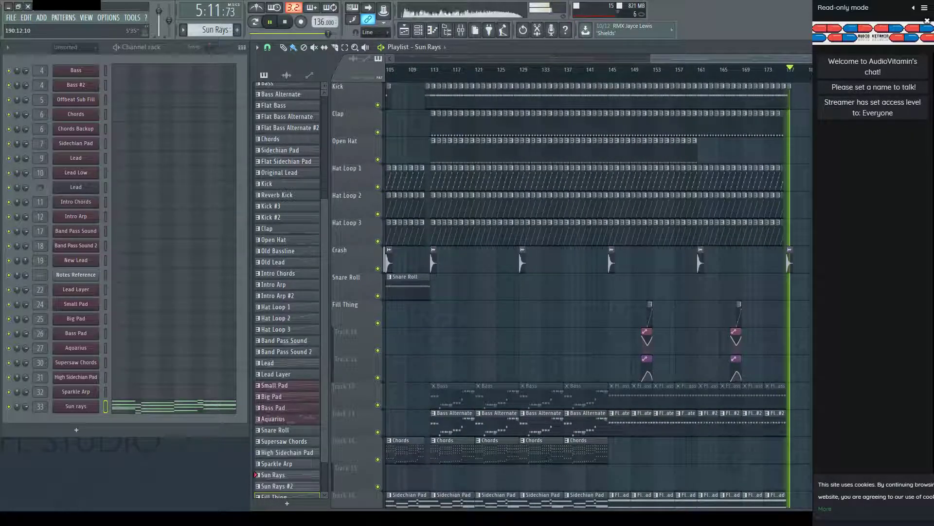
scroll(715, 73, "left", 8)
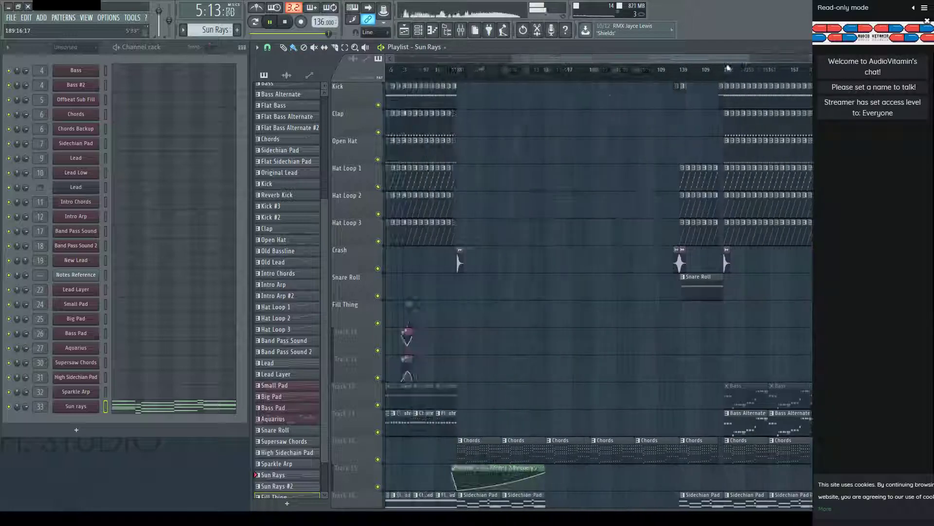
scroll(523, 100, "down", 8)
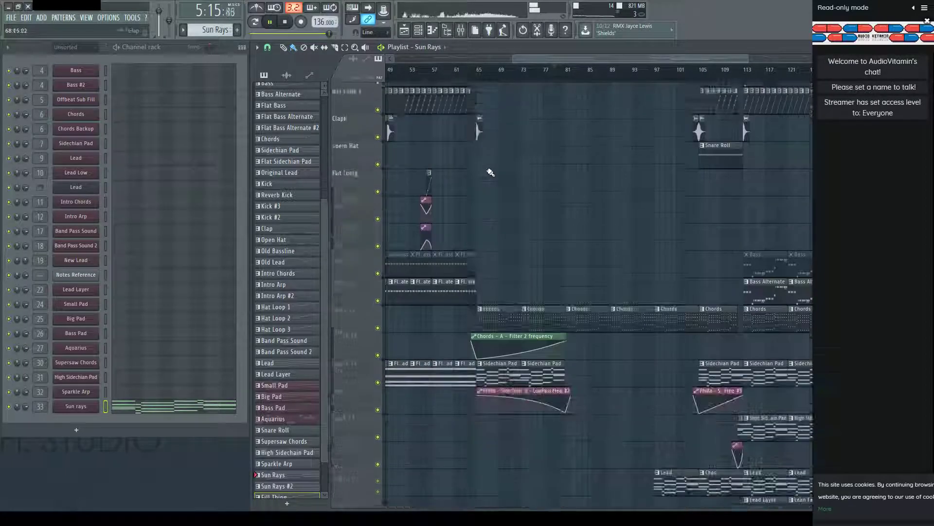
scroll(500, 161, "up", 10)
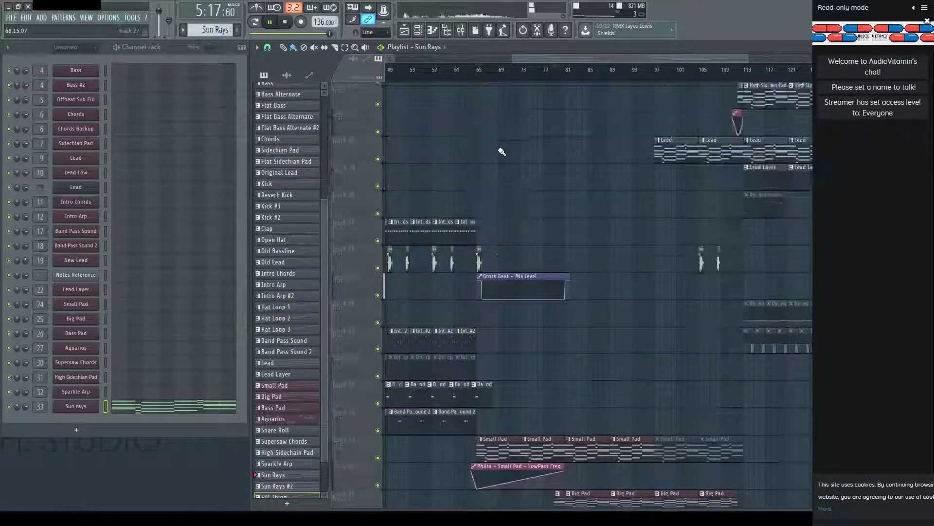
scroll(502, 151, "up", 9)
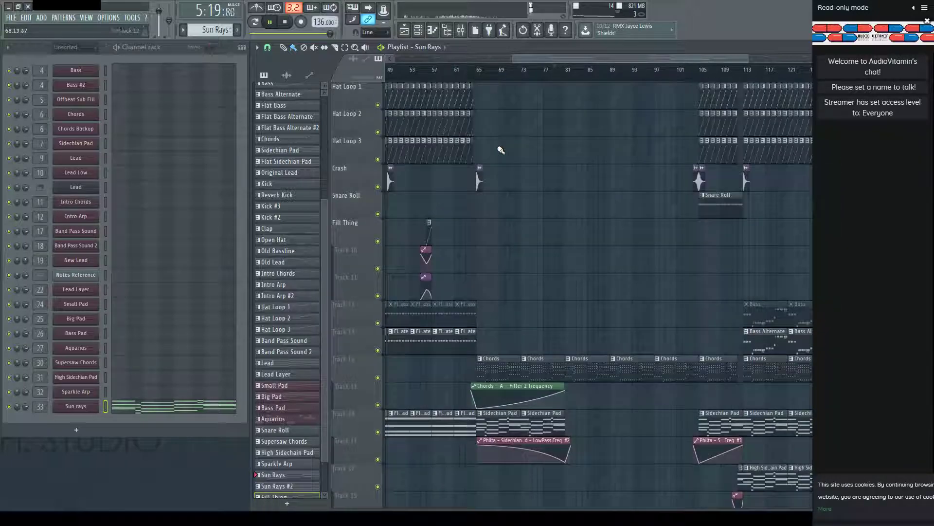
scroll(479, 79, "up", 2)
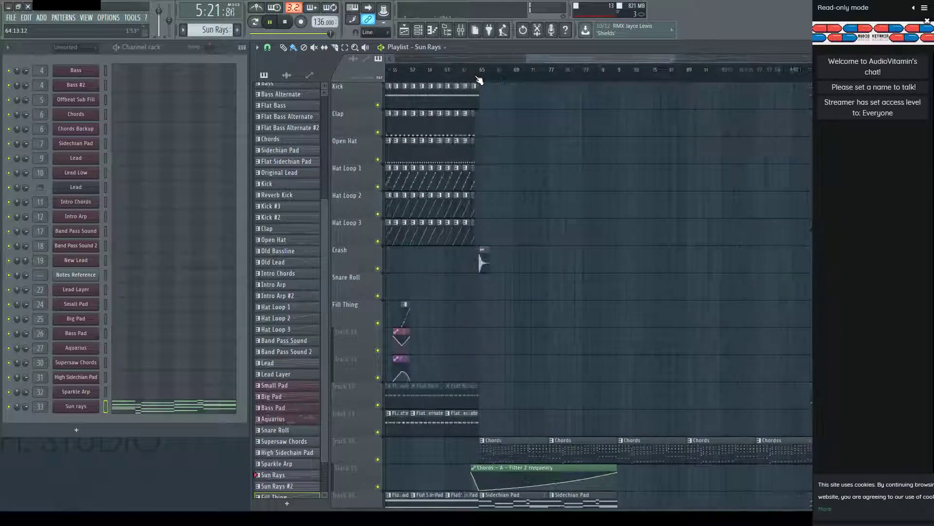
Select the Clap pattern, stop playback, and inspect the Clap channel's sample and waveform.
left_click(424, 129)
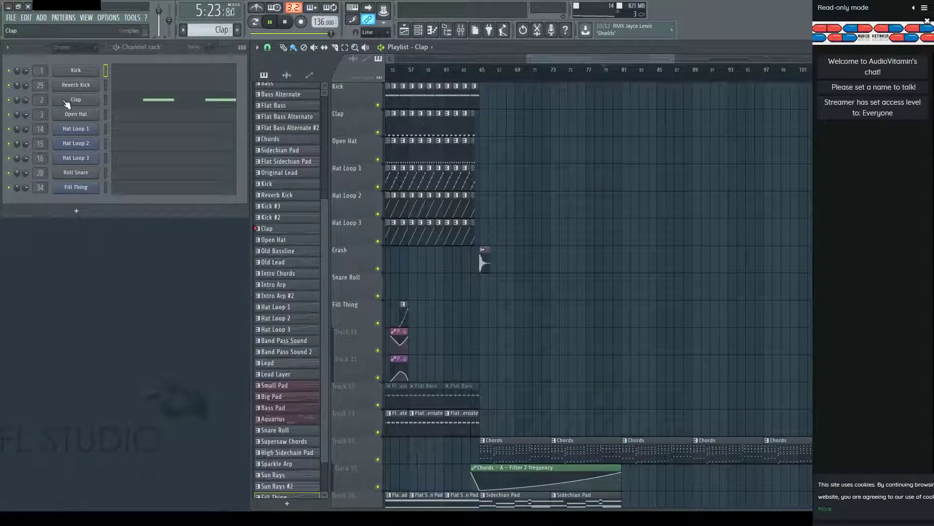
left_click(285, 22)
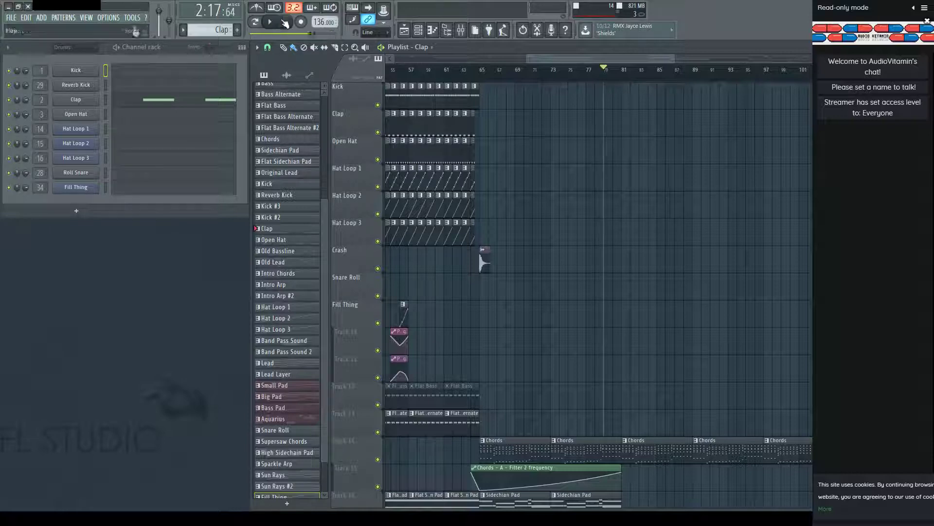
left_click(89, 102)
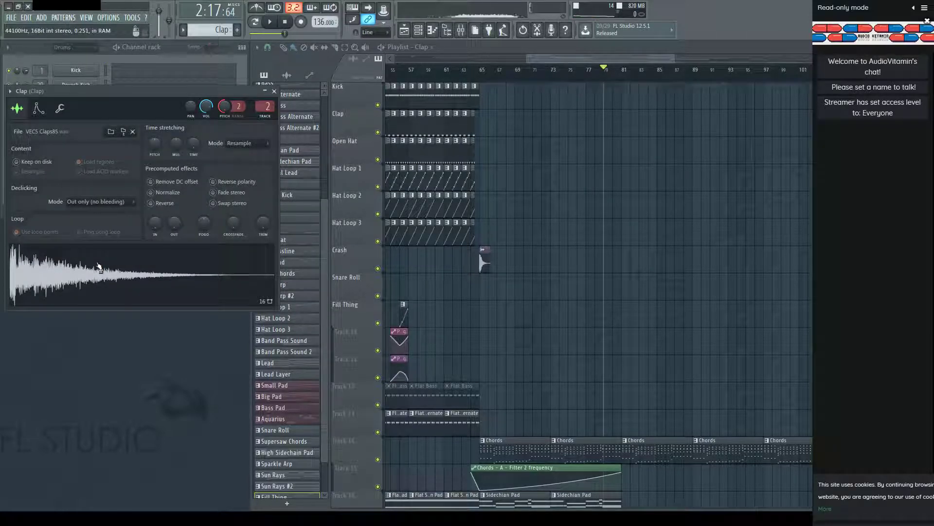
left_click(275, 92)
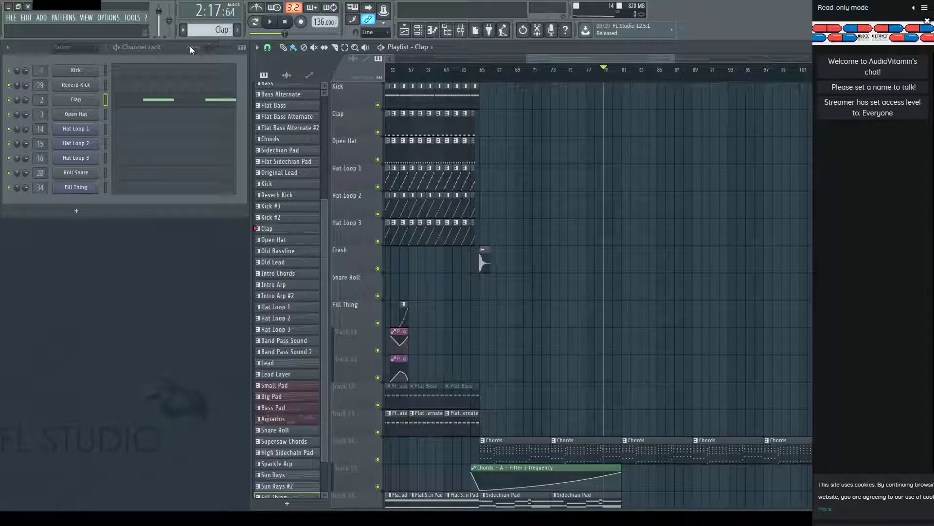
Create a new empty pattern and show the Drums group in the channel rack.
key("F4")
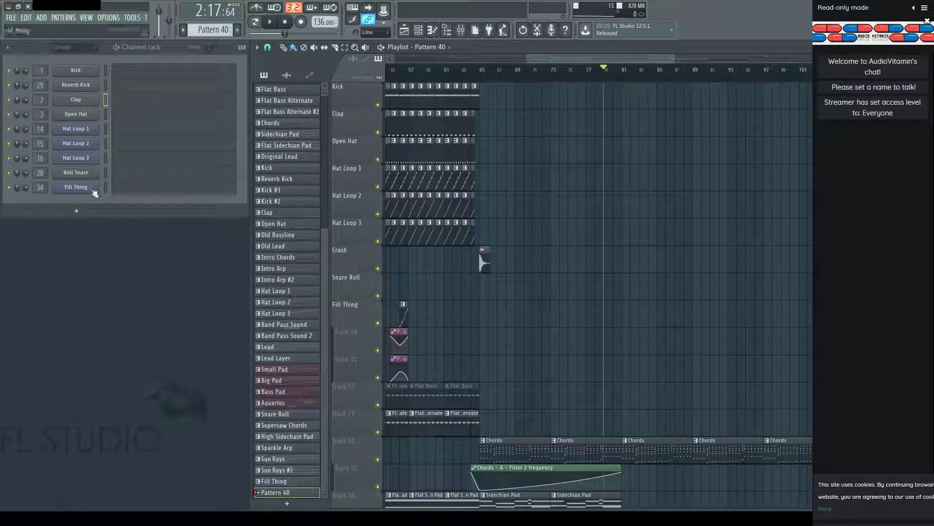
left_click(88, 49)
left_click(64, 98)
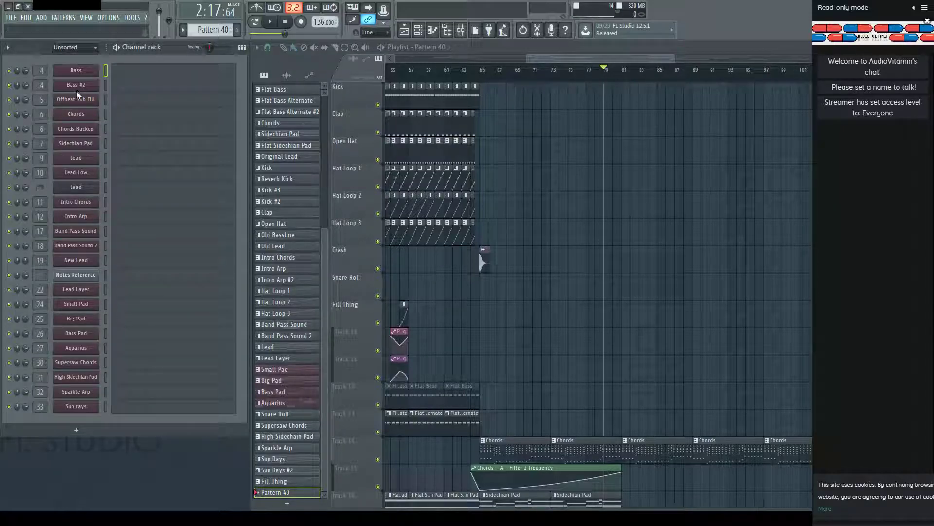
Browse the Samples library to the SOR CR1 Claps folder in Sounds Of Revolution's Club Revolution Vol. 1.
key("alt+F8")
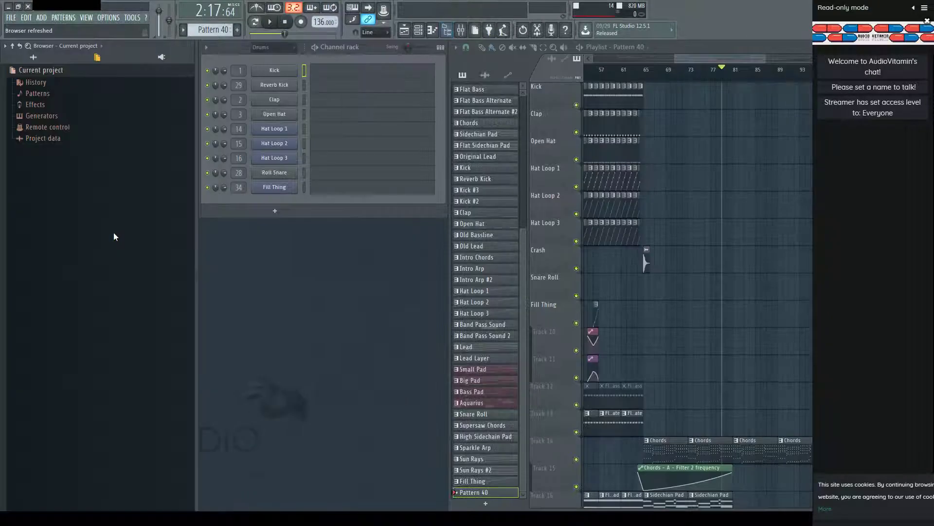
left_click(33, 57)
scroll(79, 307, "up", 5)
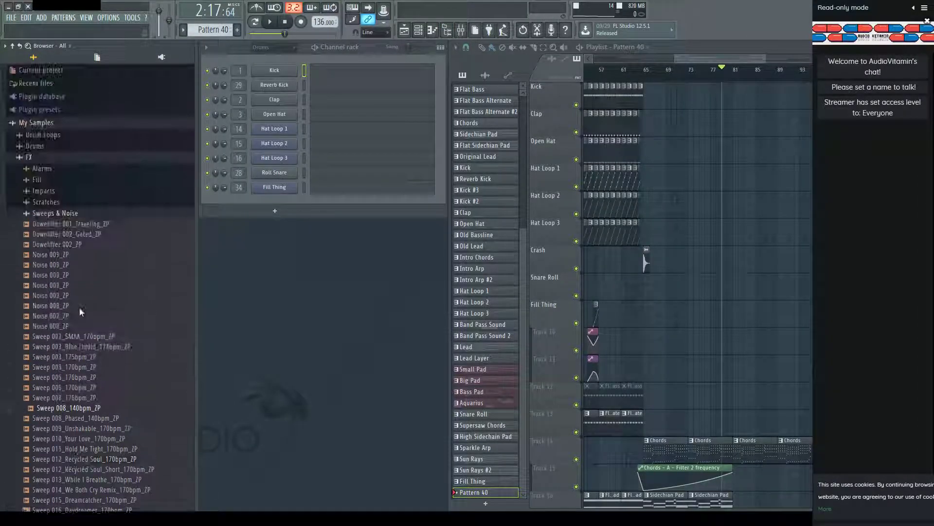
left_click(40, 157)
left_click(36, 122)
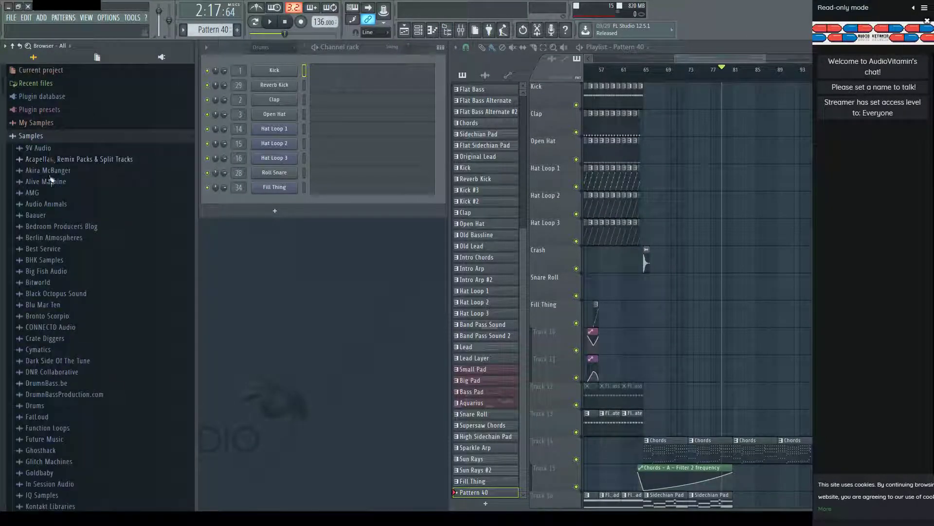
scroll(72, 384, "down", 9)
left_click(44, 368)
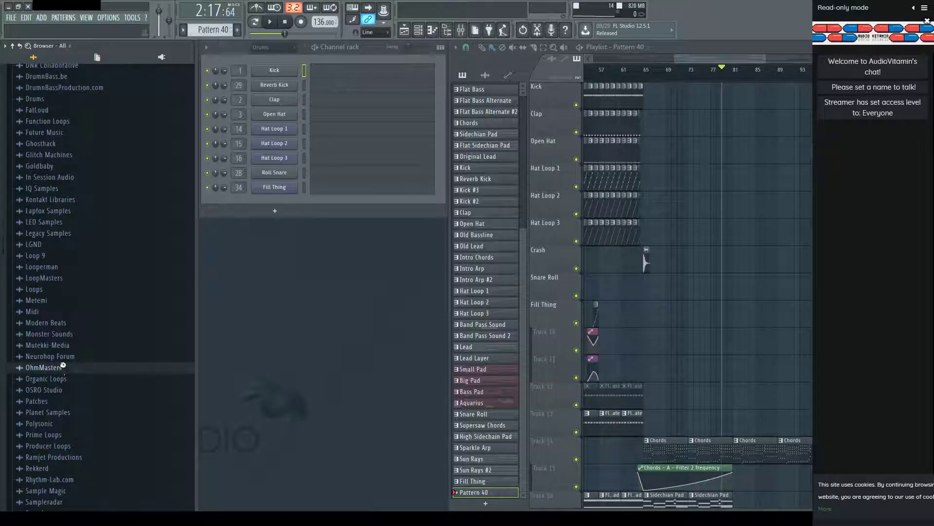
left_click(64, 368)
scroll(71, 292, "down", 7)
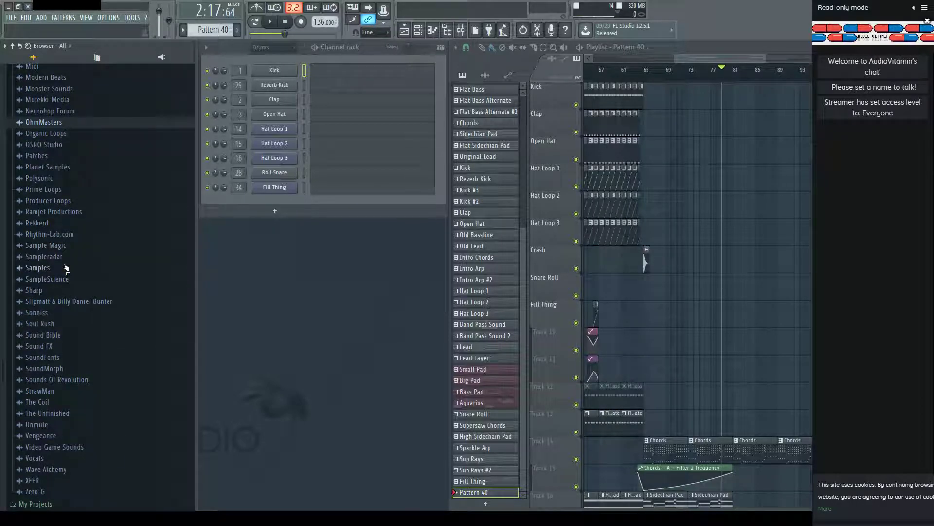
left_click(67, 379)
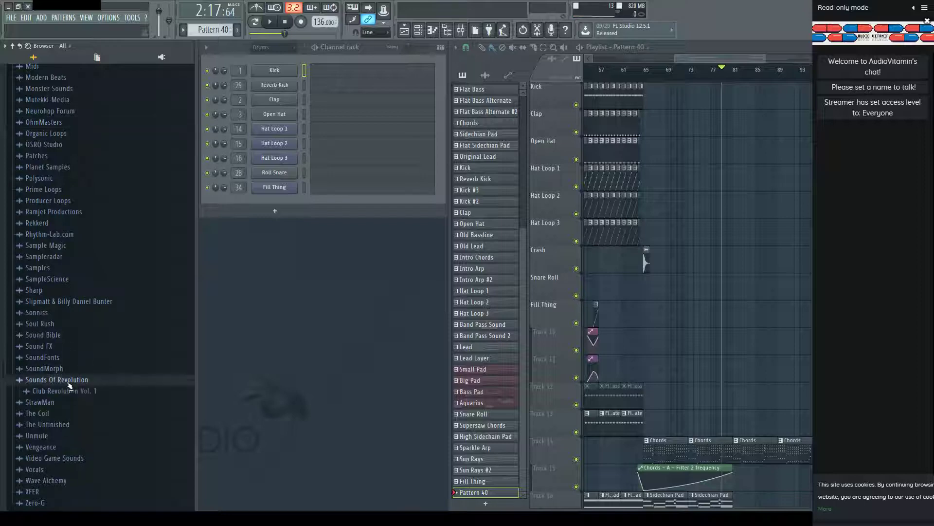
left_click(63, 390)
left_click(90, 383)
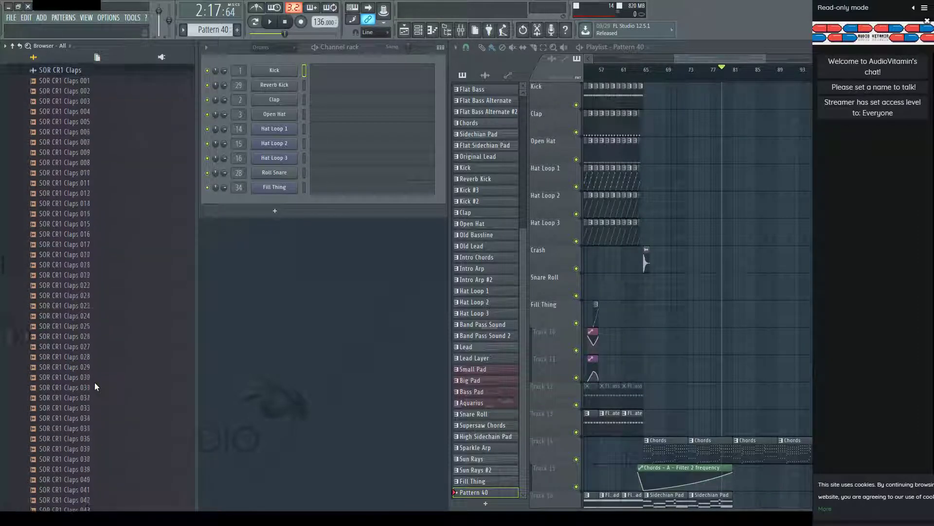
Audition several SOR CR1 clap samples and add SOR CR1 Claps 016 as a new channel in the Drums group.
left_click(69, 335)
left_click(79, 347)
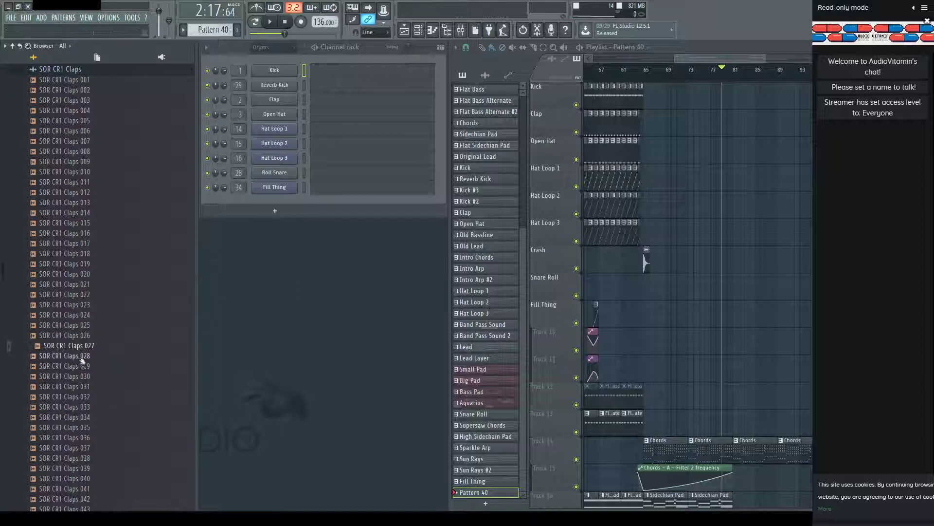
left_click(81, 357)
left_click(81, 376)
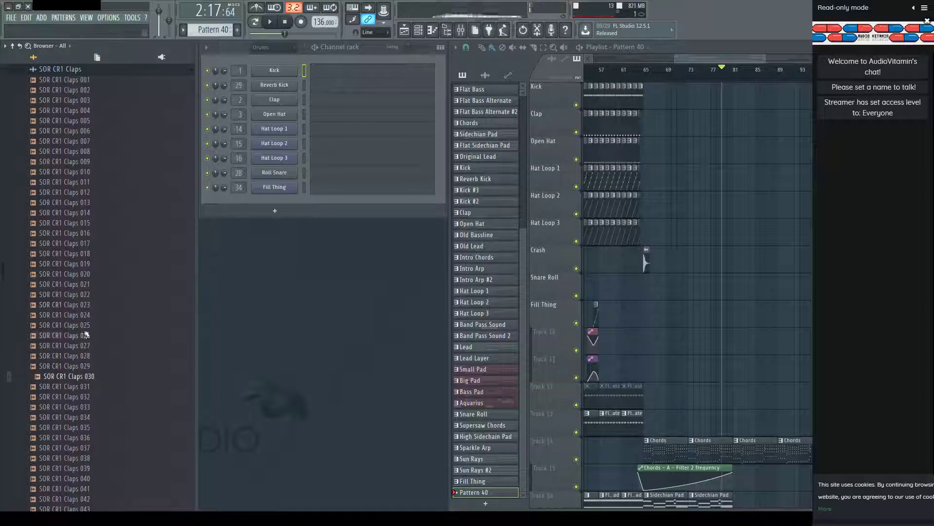
left_click(91, 234)
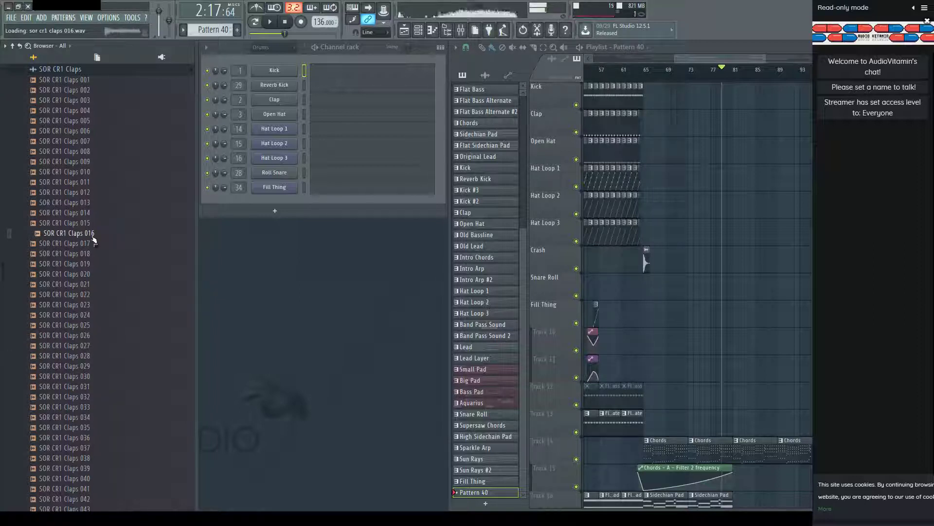
left_click_drag(94, 239, 283, 205)
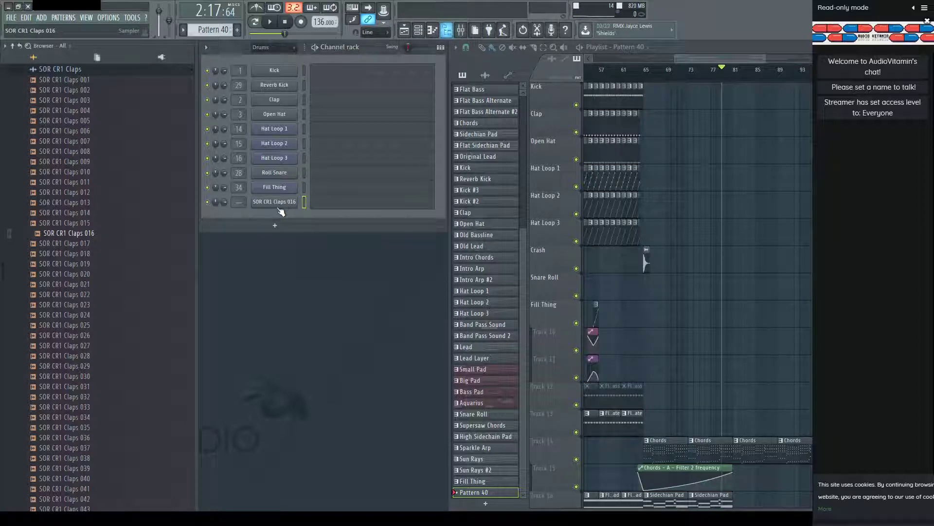
Fade out the tail of the SOR CR1 Claps 016 sample and rename its channel Air Burst.
key("alt+F8")
left_click(76, 202)
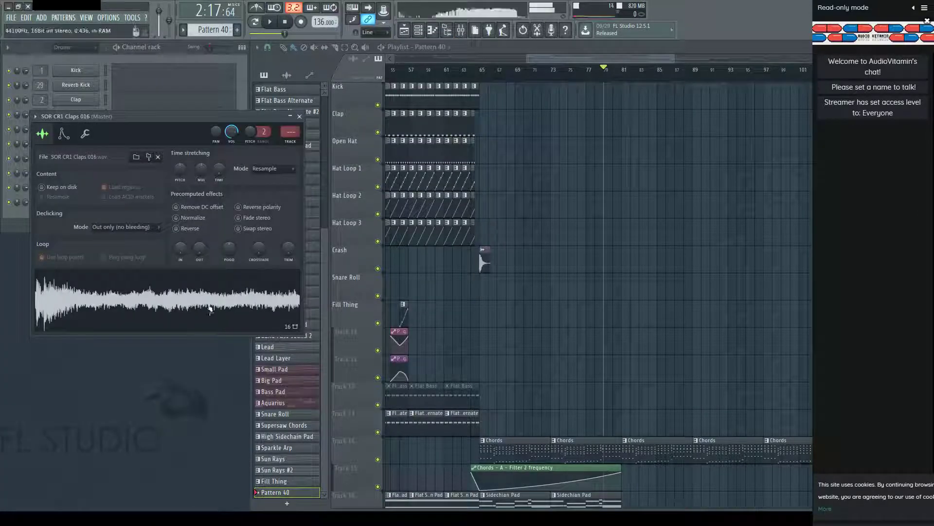
left_click_drag(199, 250, 199, 234)
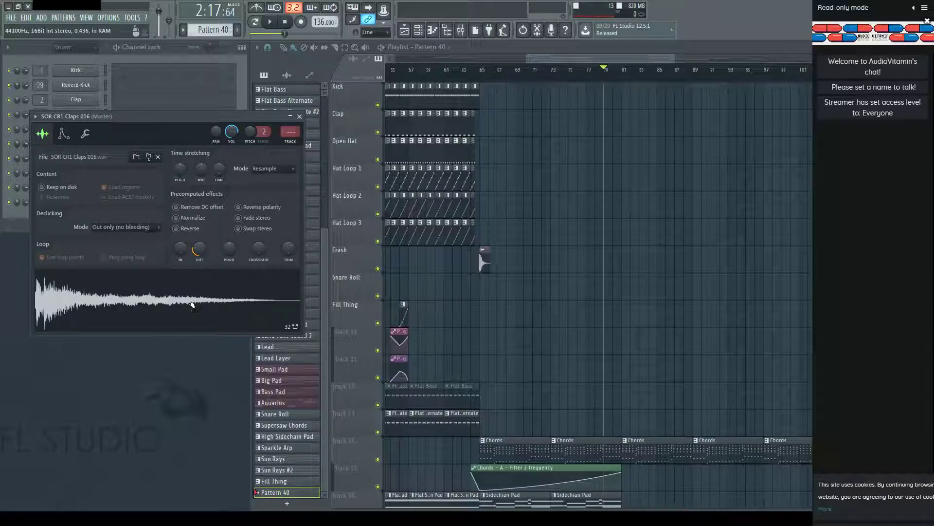
key("Escape")
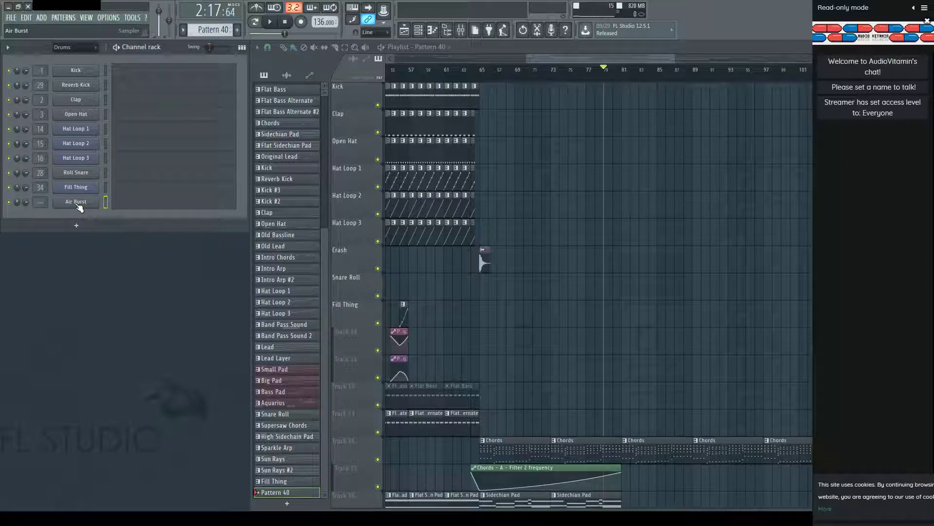
Route the Air Burst channel to mixer insert 38.
key("F9")
left_click(494, 290)
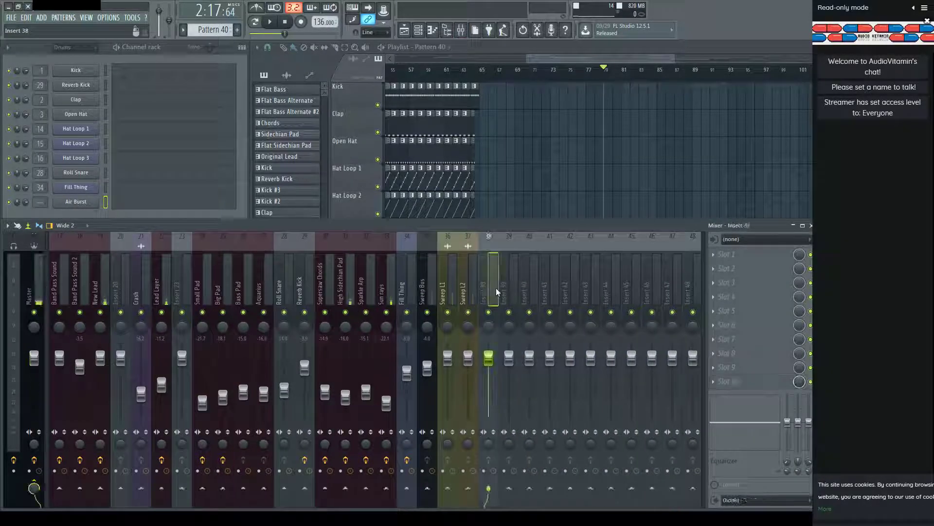
key("ctrl+l")
Load the project's Reverb Super Long preset into the Air Burst insert's first effect slot and move its window clear of the channel rack.
key("alt+F8")
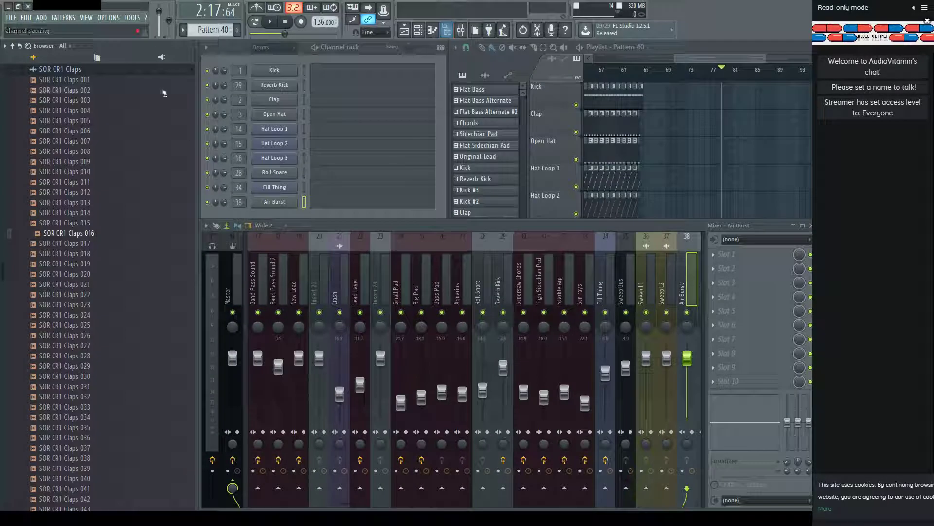
left_click(108, 61)
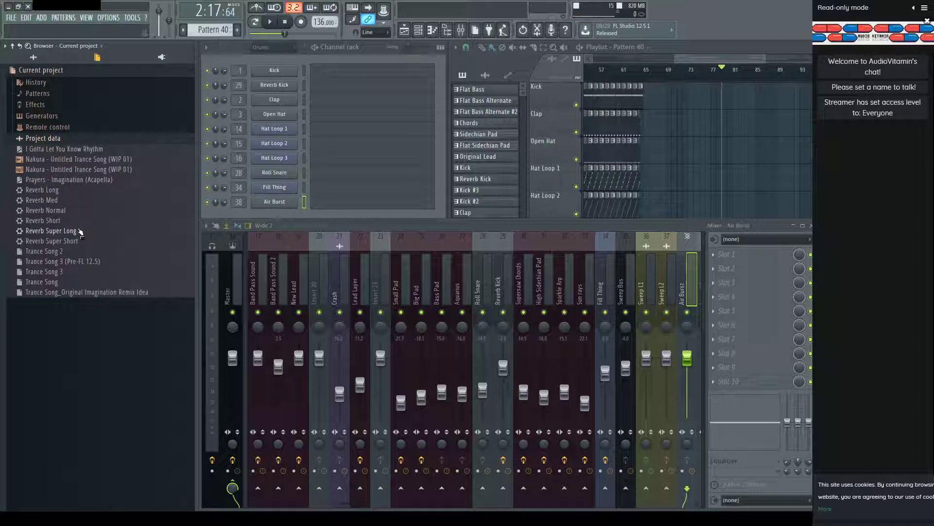
left_click_drag(735, 256, 735, 256)
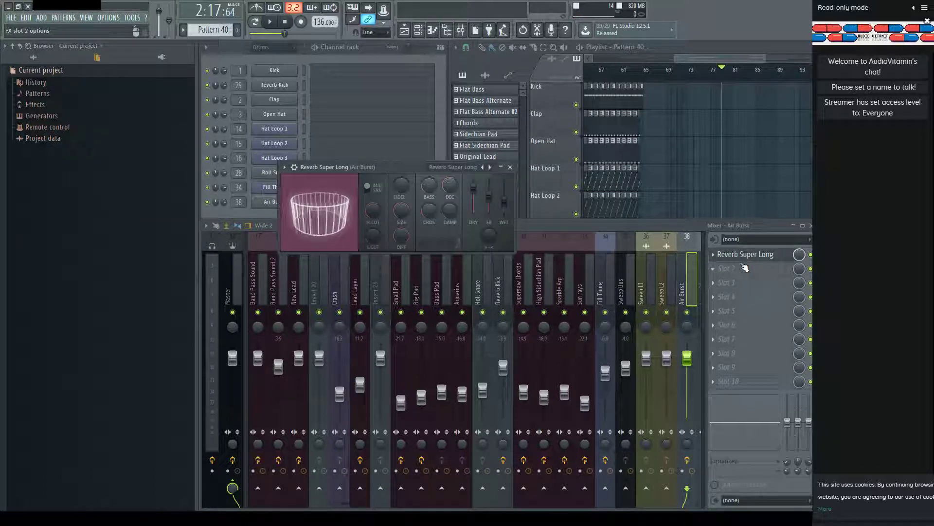
key("alt+F8")
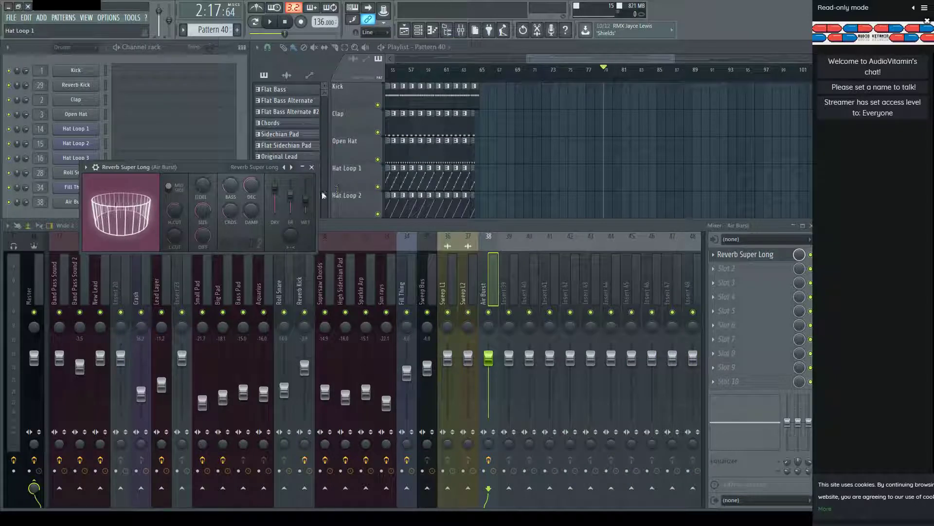
left_click_drag(212, 172, 510, 130)
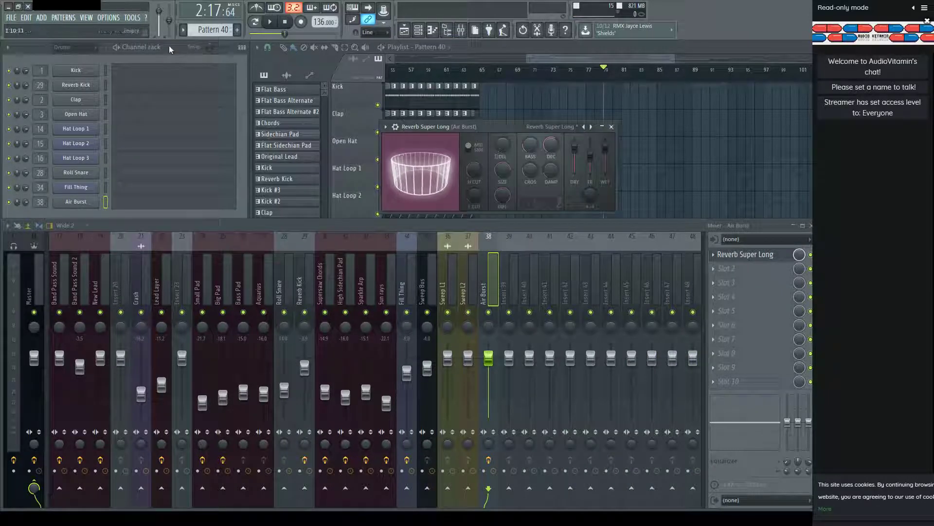
Audition the Air Burst sample through Reverb Super Long and lower the reverb's dry level.
left_click(76, 202)
left_click(187, 291)
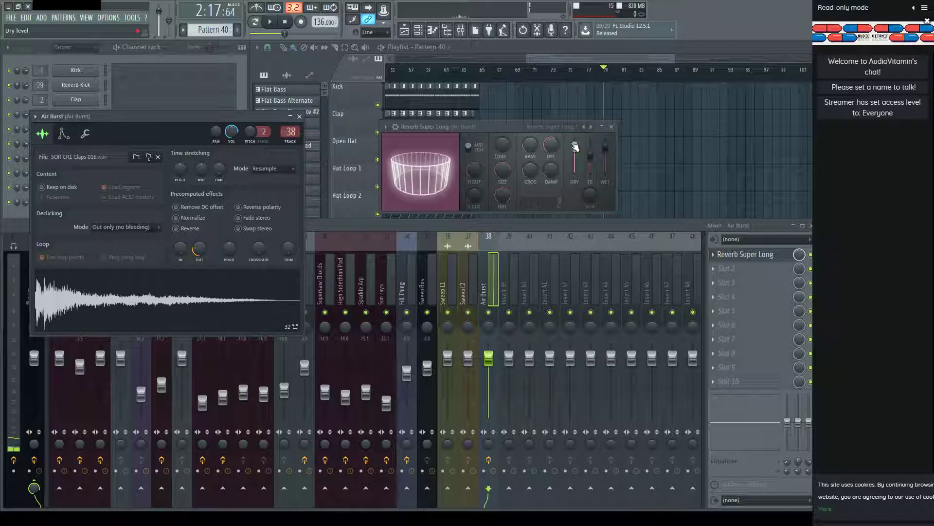
left_click_drag(575, 146, 575, 171)
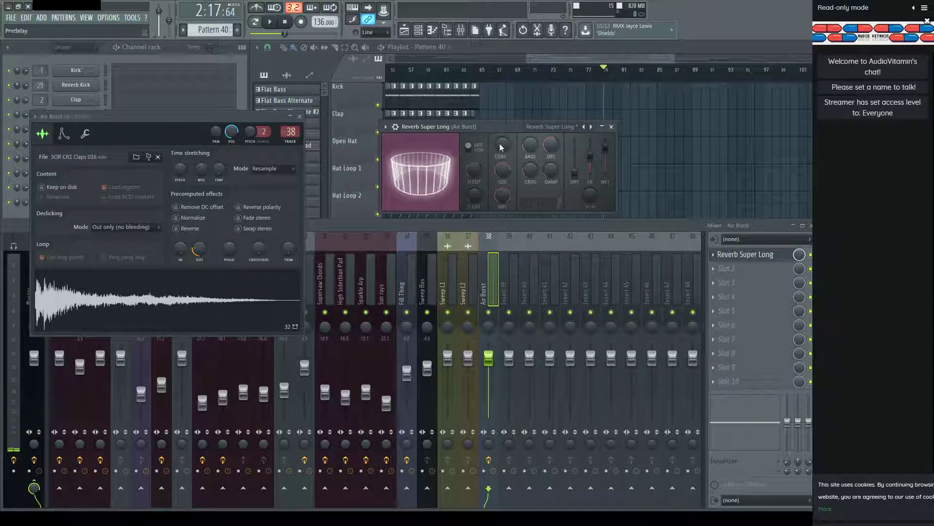
Raise Reverb Super Long's dry level to 62% while auditioning the Air Burst sample, and close the sample's channel settings.
left_click(190, 305)
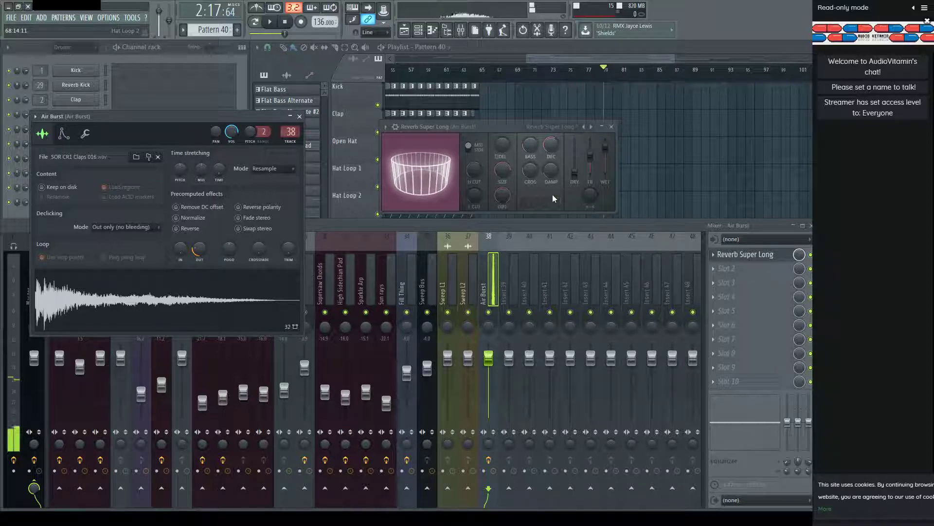
left_click_drag(575, 170, 575, 163)
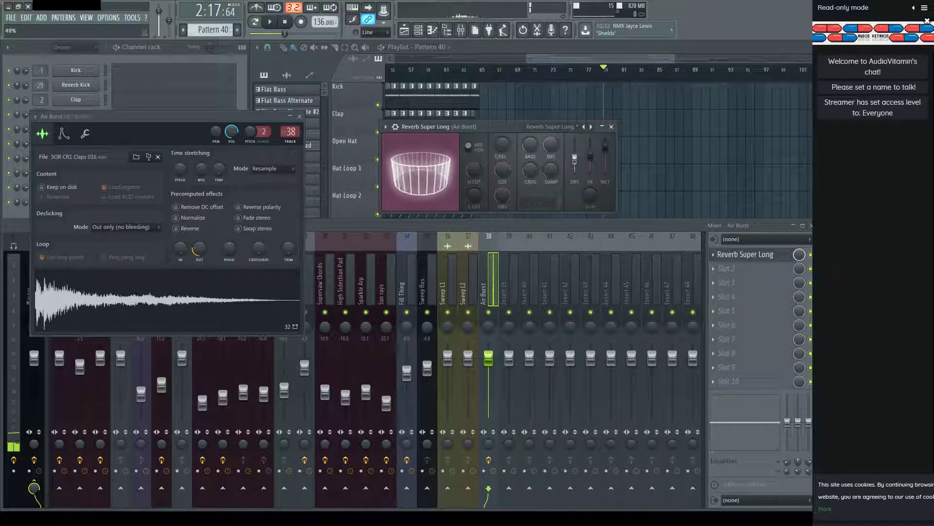
left_click(209, 307)
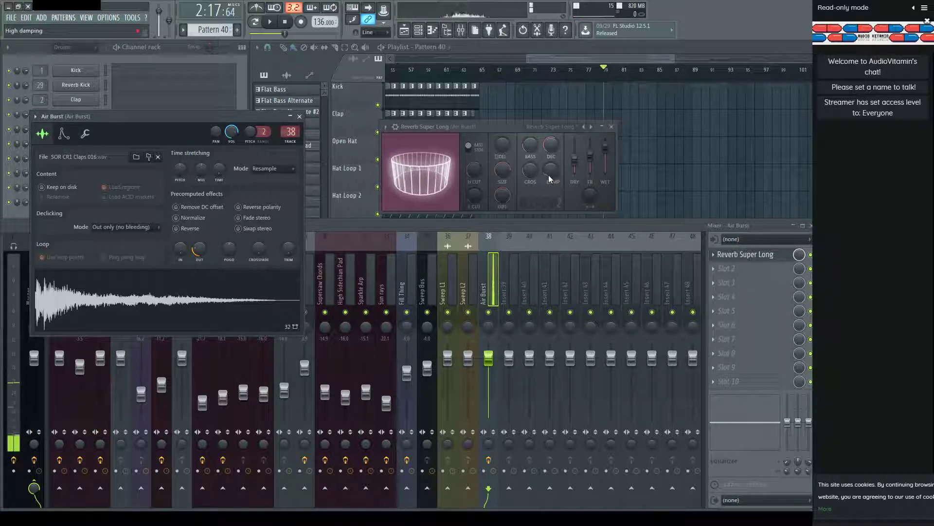
left_click_drag(575, 161, 575, 156)
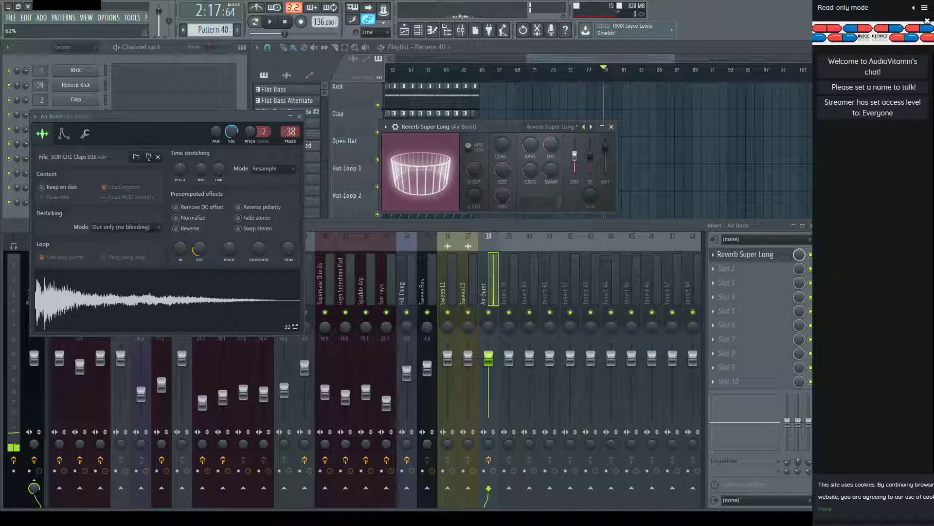
left_click(202, 292)
key("Escape")
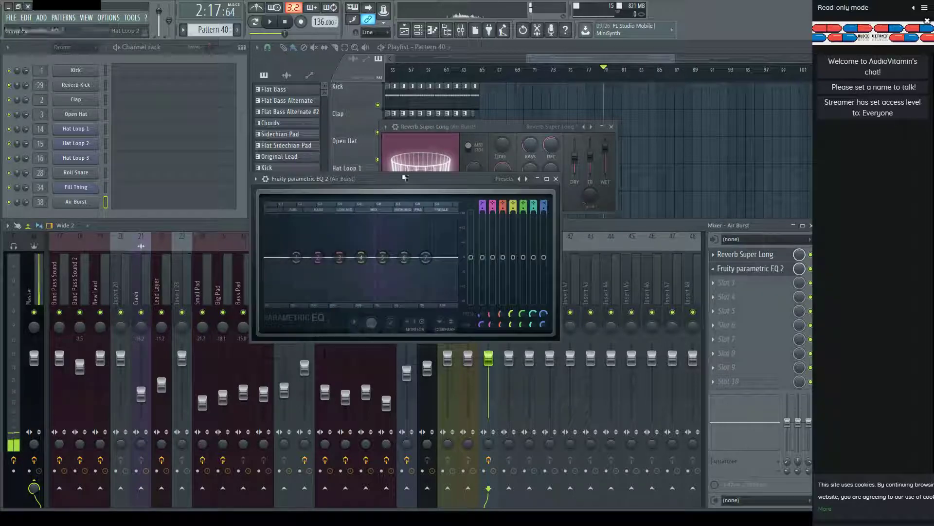
Add Fruity Parametric EQ 2 after the Air Burst reverb, apply its Low Cut preset and raise the high-pass cutoff frequency.
left_click(716, 275)
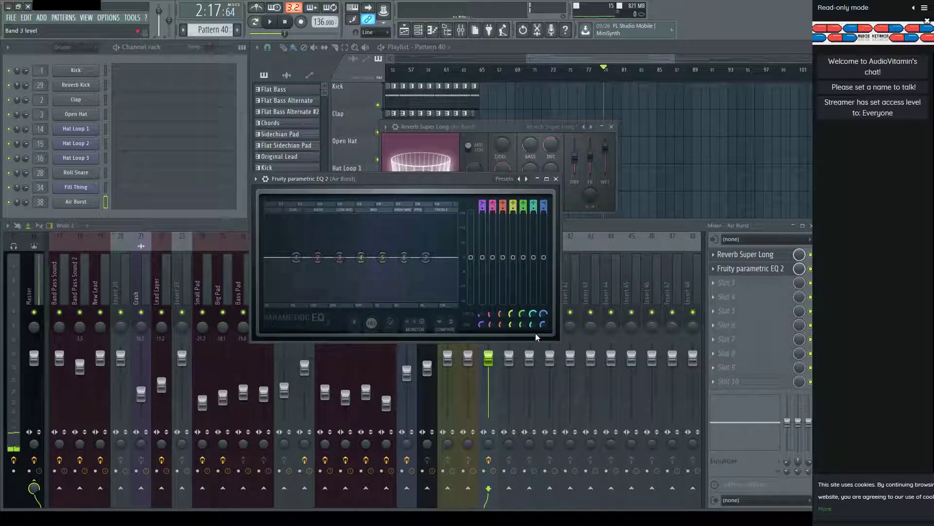
left_click(526, 179)
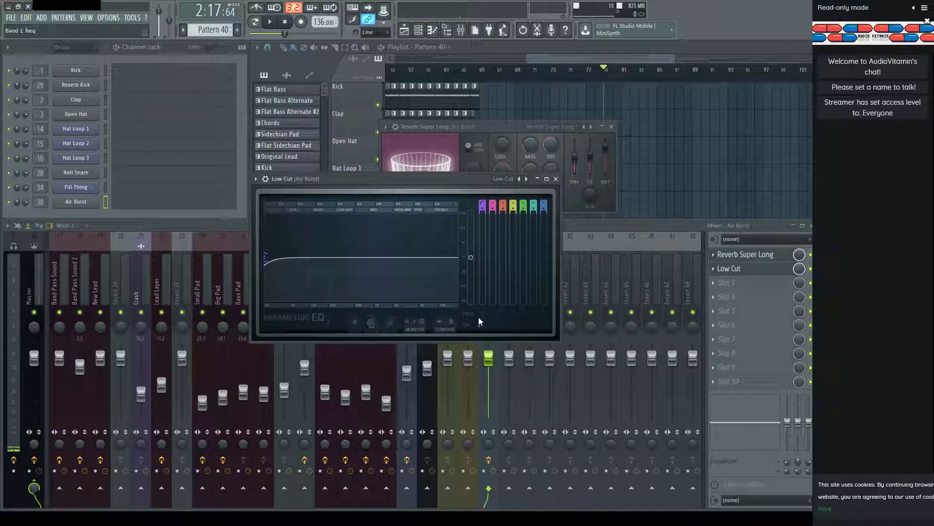
scroll(479, 316, "up", 3)
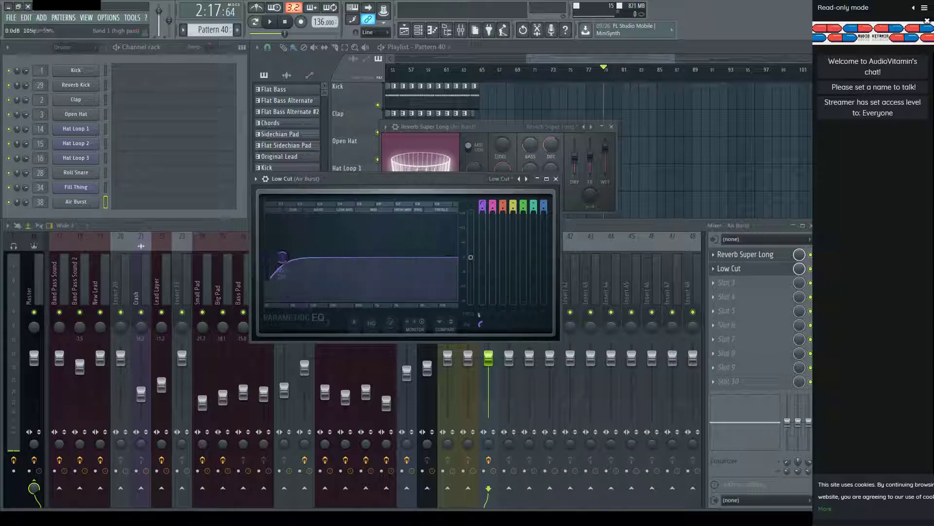
scroll(479, 315, "up", 5)
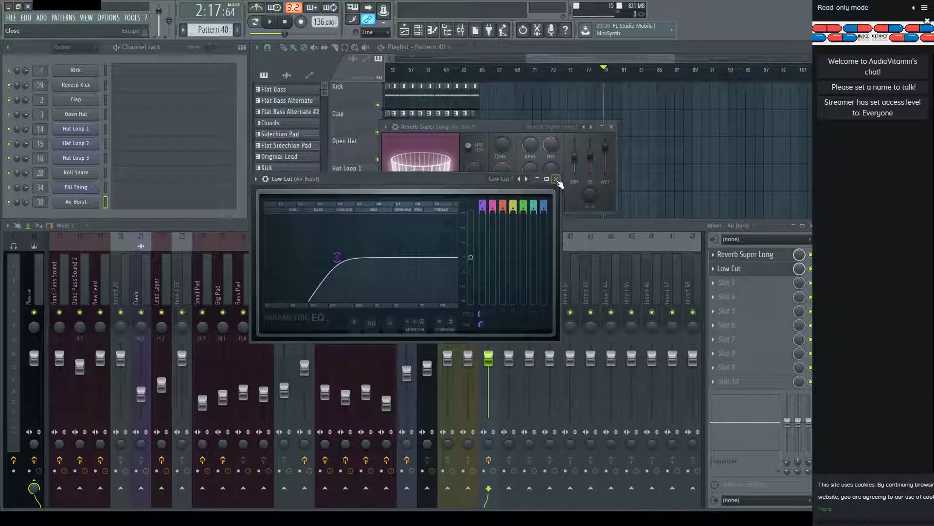
left_click(557, 179)
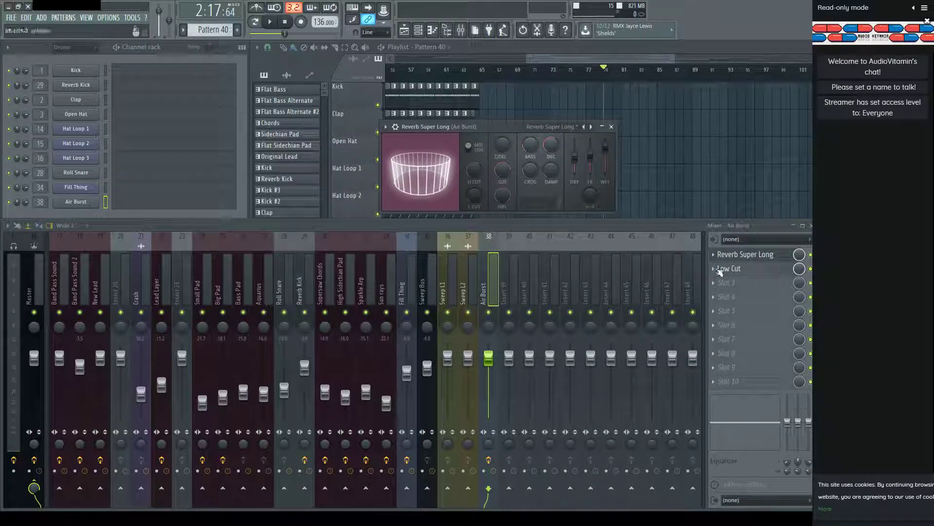
left_click(611, 127)
key("F9")
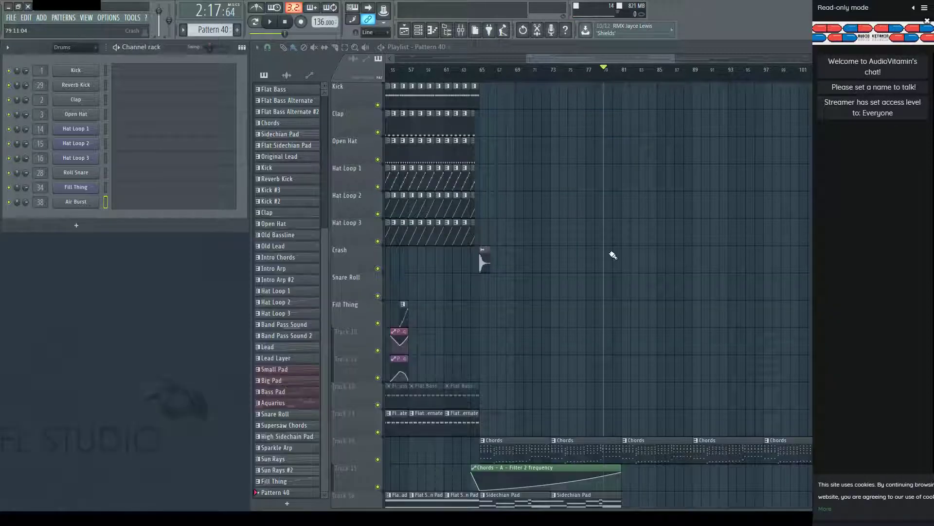
Place a short C5 note at the start of the Air Burst part in Pattern 40.
left_click(121, 202)
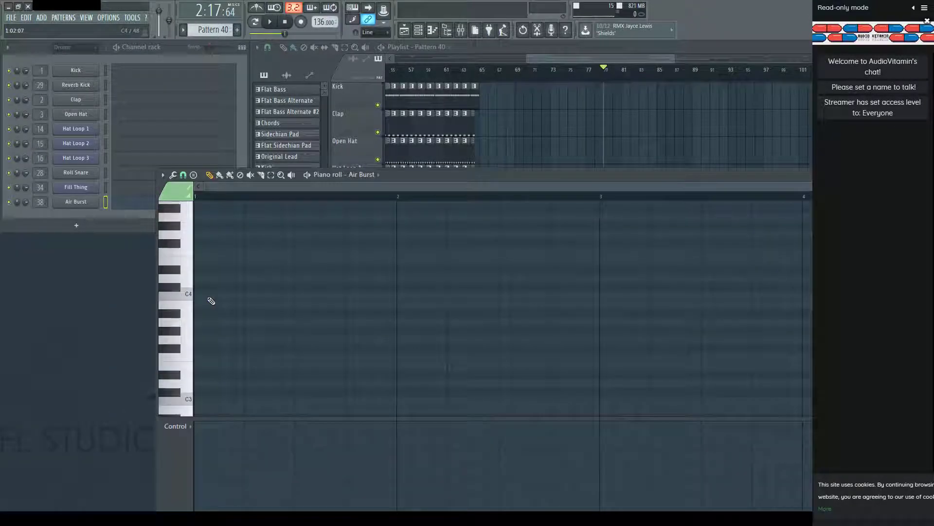
left_click_drag(761, 168, 598, 92)
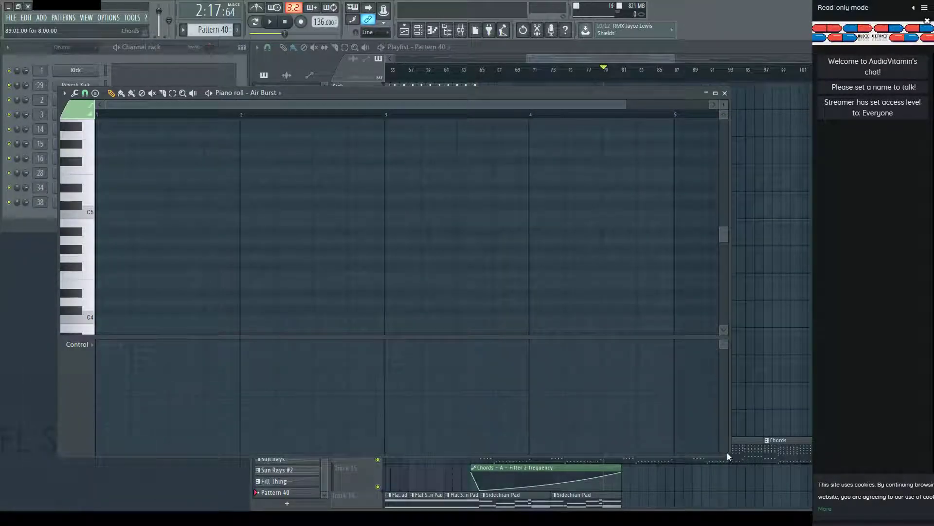
left_click_drag(731, 456, 622, 482)
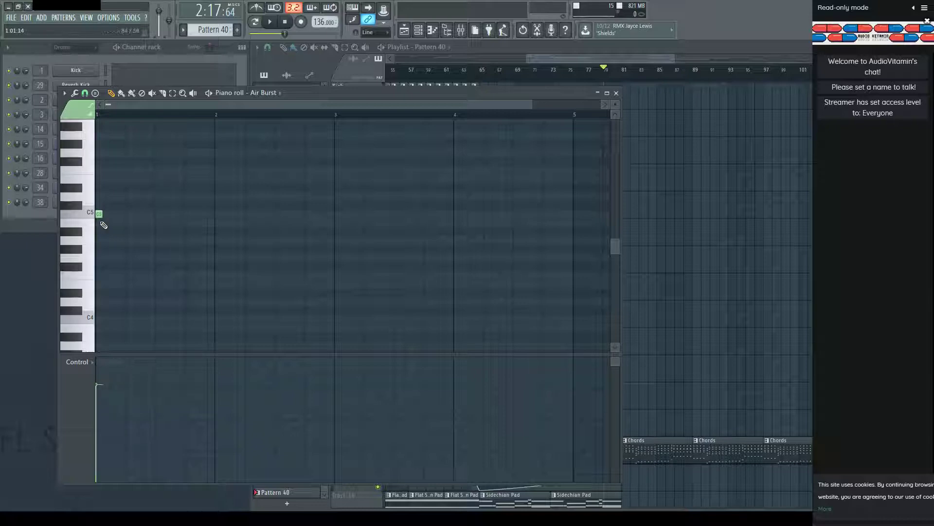
left_click(617, 93)
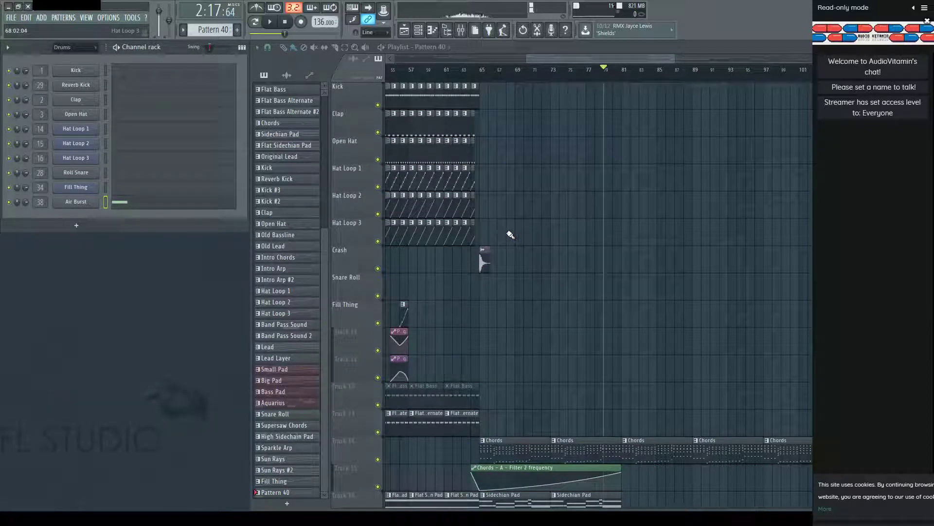
Insert an empty playlist track above the Flat Bass clips, place Pattern 40 on it at bar 65 and play the transition.
left_click(368, 393)
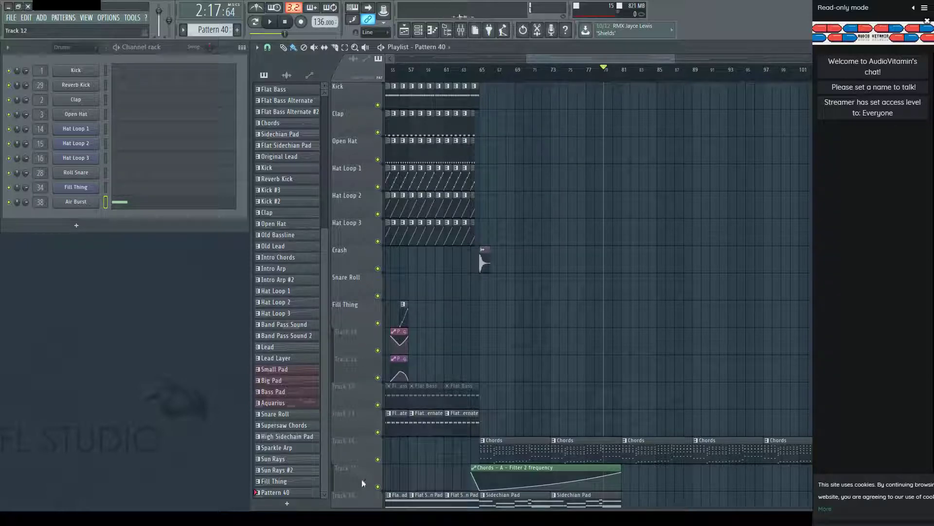
key("Insert")
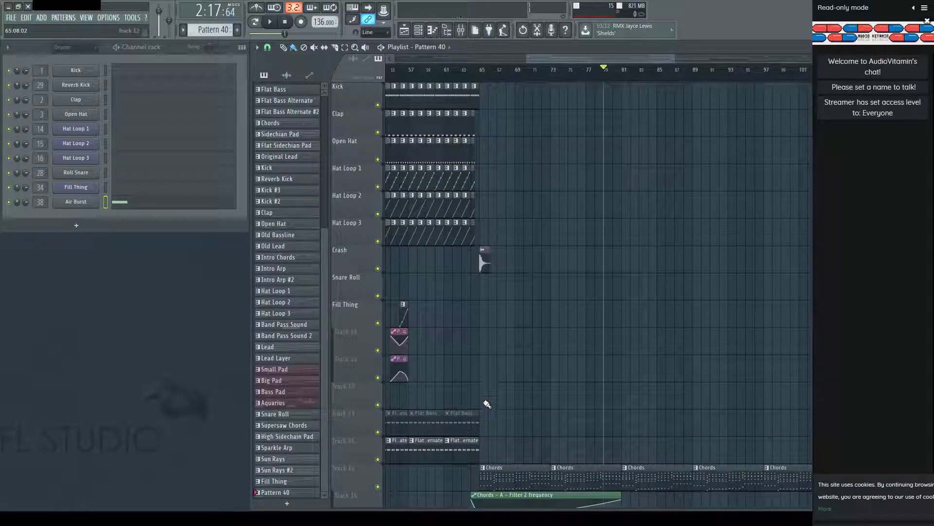
left_click(474, 72)
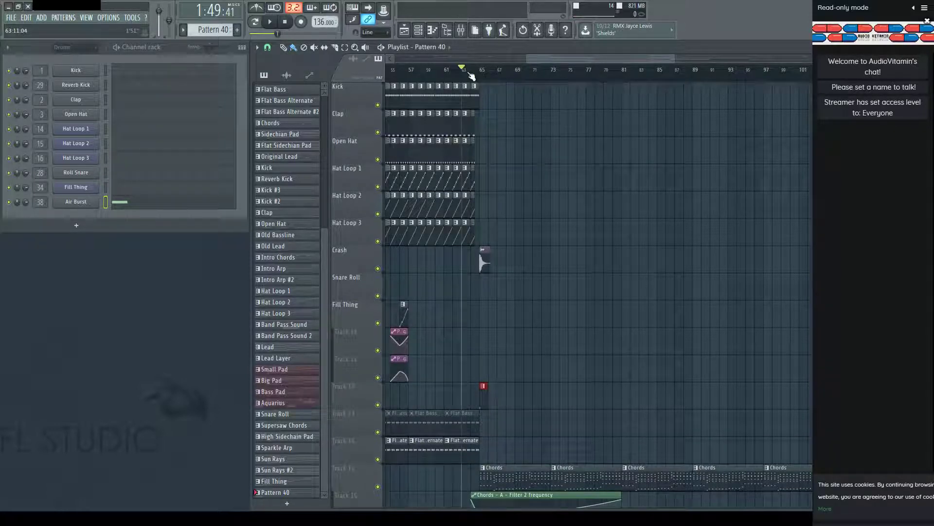
key("space")
scroll(497, 78, "up", 2)
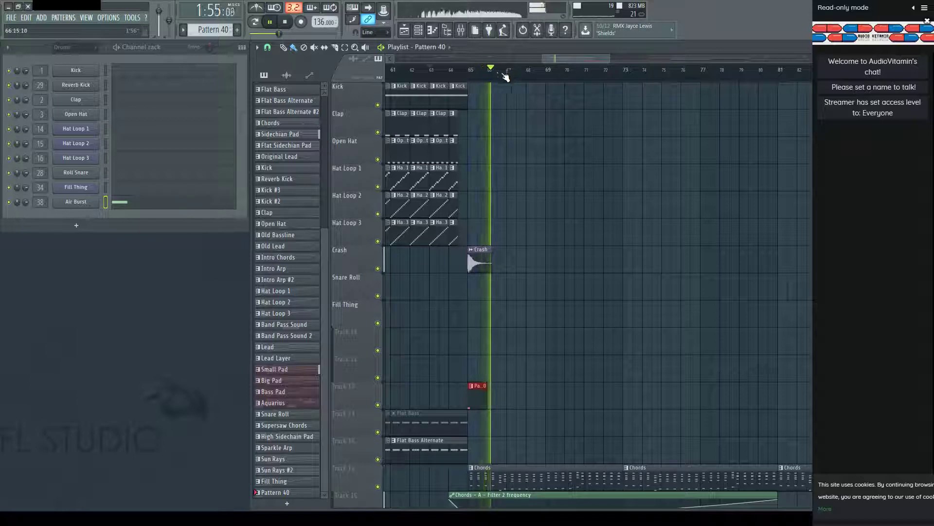
Lower the Air Burst mixer fader to balance the effect while replaying the bar 65 transition.
key("F9")
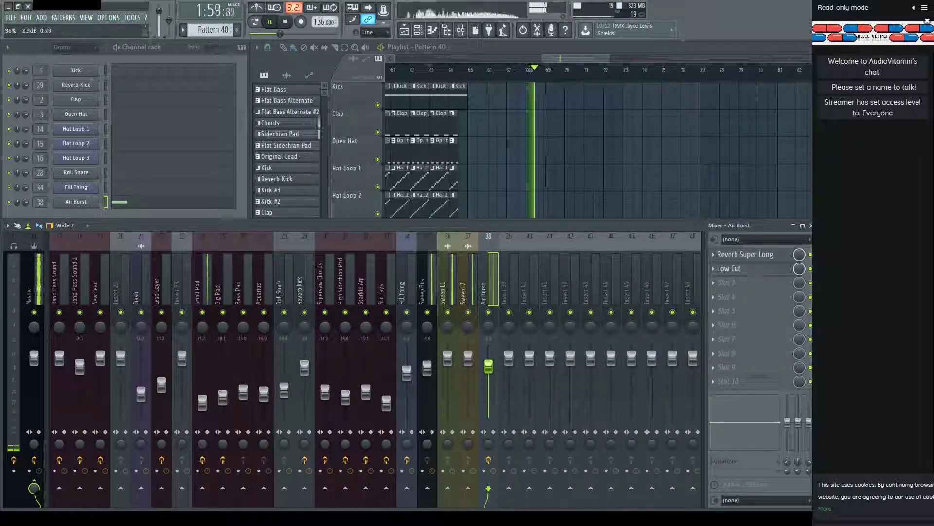
left_click_drag(488, 359, 488, 371)
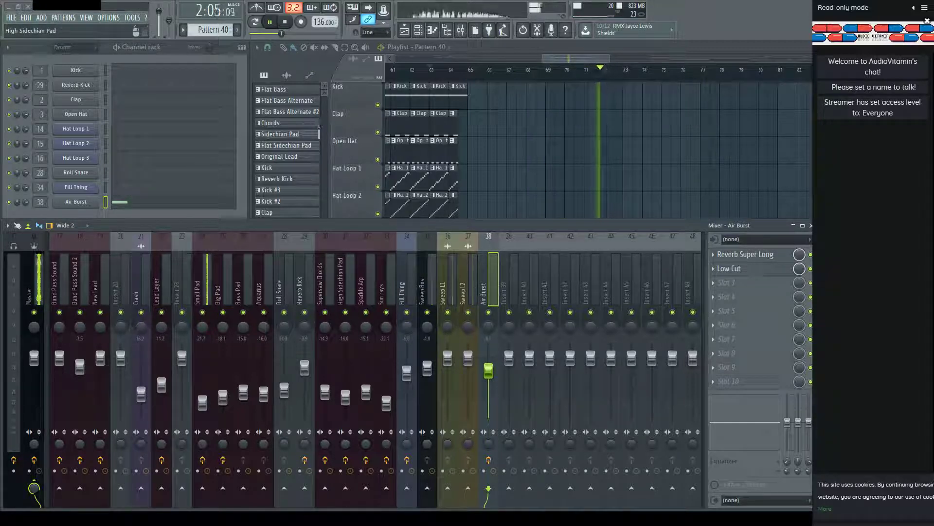
key("space")
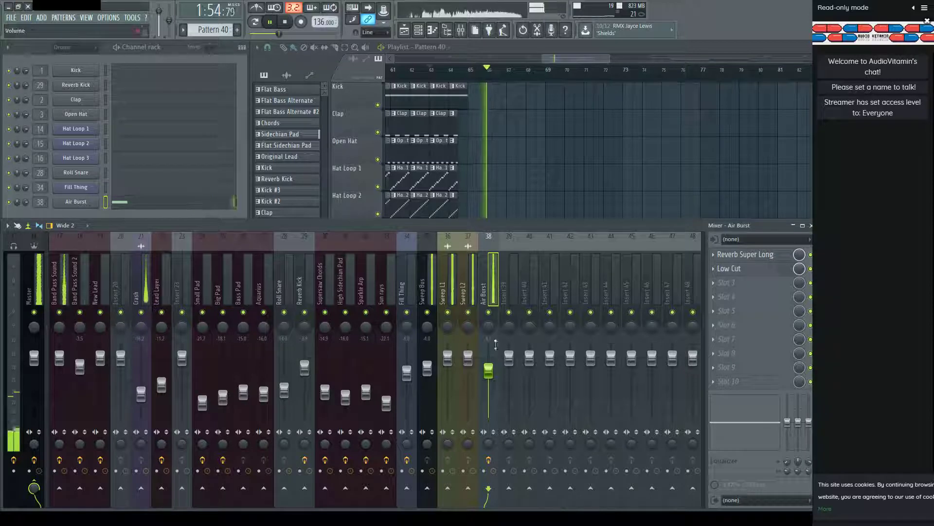
left_click_drag(488, 372, 488, 371)
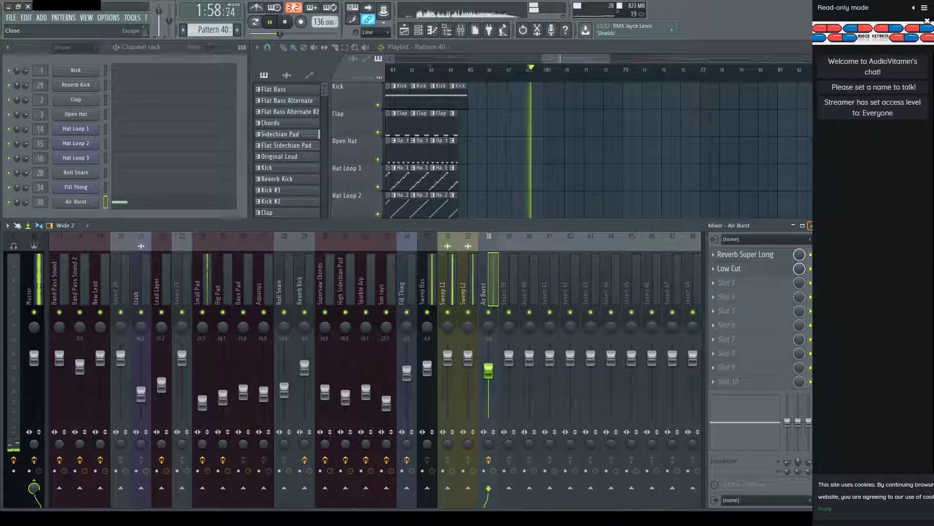
left_click(810, 225)
Solo the playlist track holding Pattern 40 and play it from bar 65.
left_click_drag(612, 64, 794, 75)
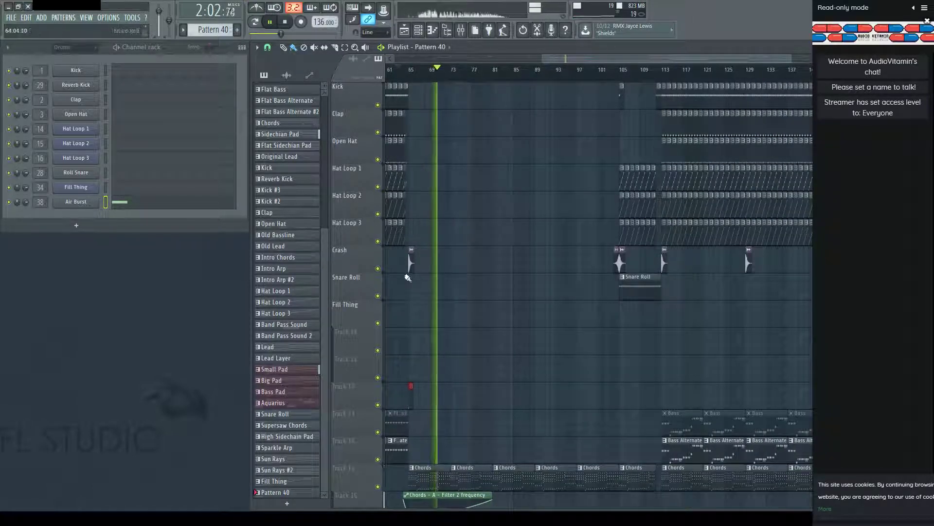
key("space")
right_click(378, 405)
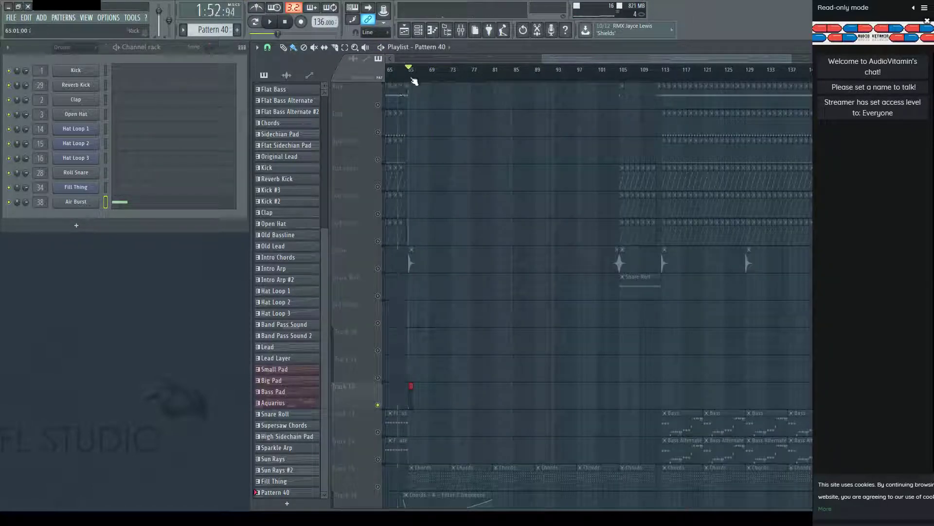
key("space")
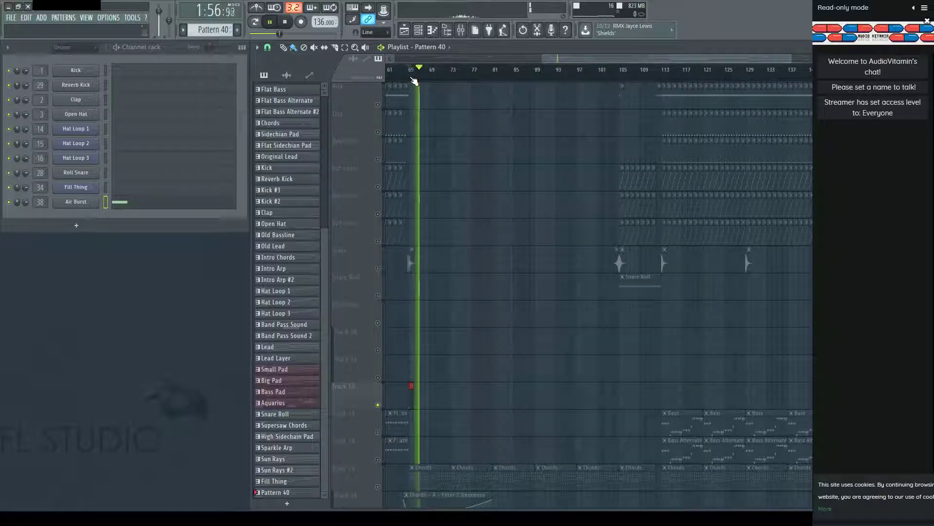
Lower Reverb Super Long's high damping on the Air Burst insert to 7.2 kHz and replay the soloed effect.
key("F9")
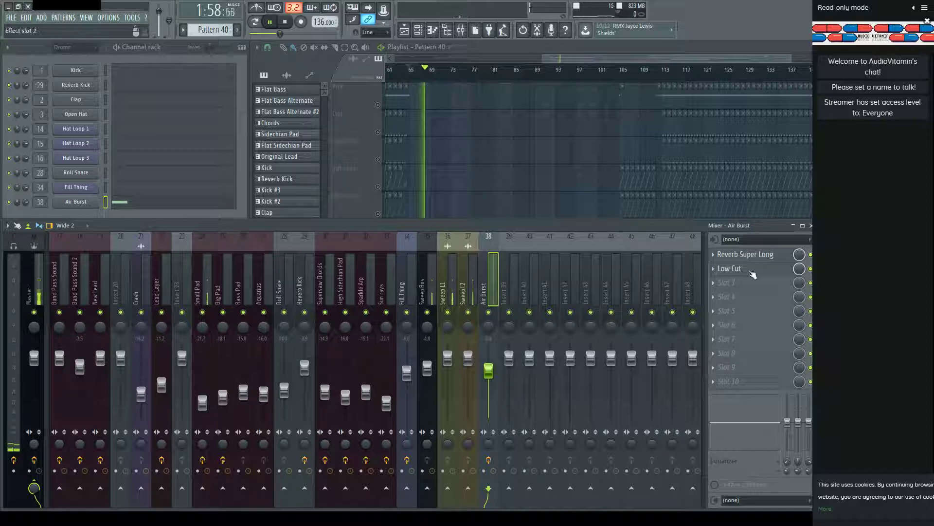
left_click(760, 255)
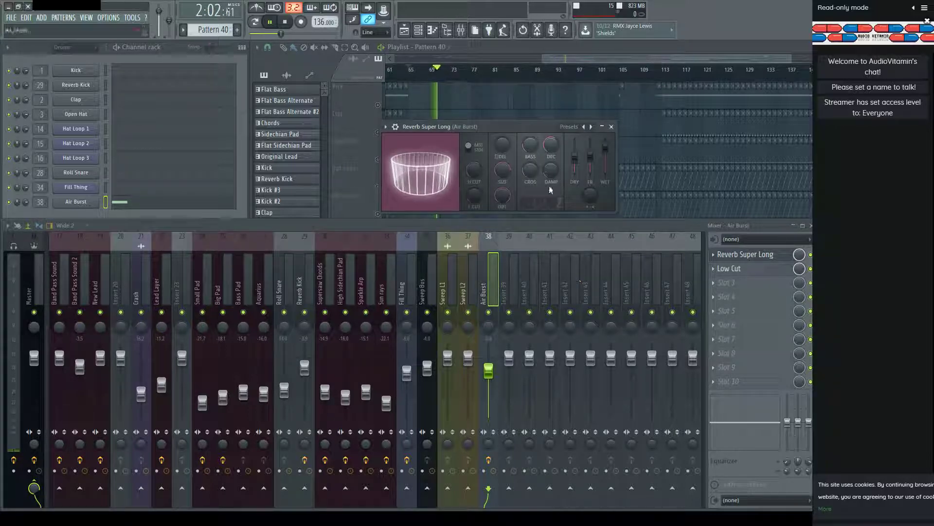
key("space")
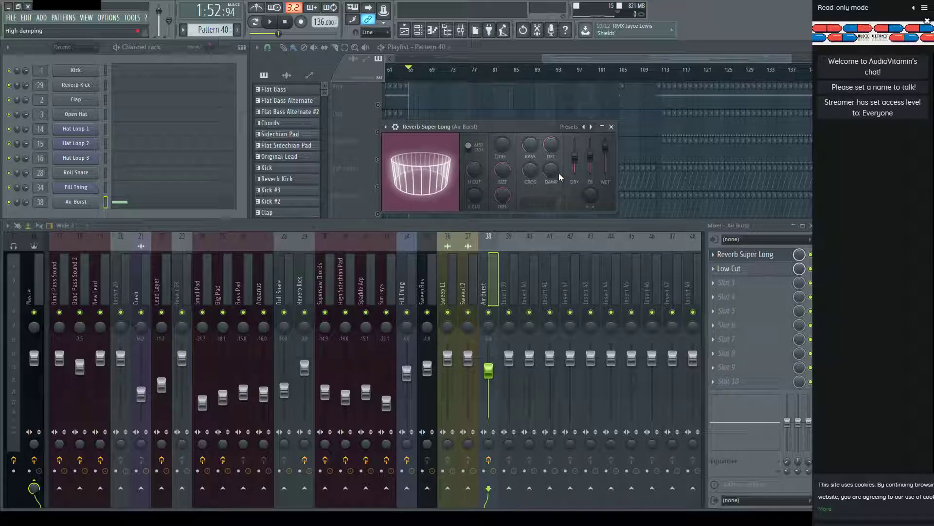
left_click_drag(554, 174, 554, 200)
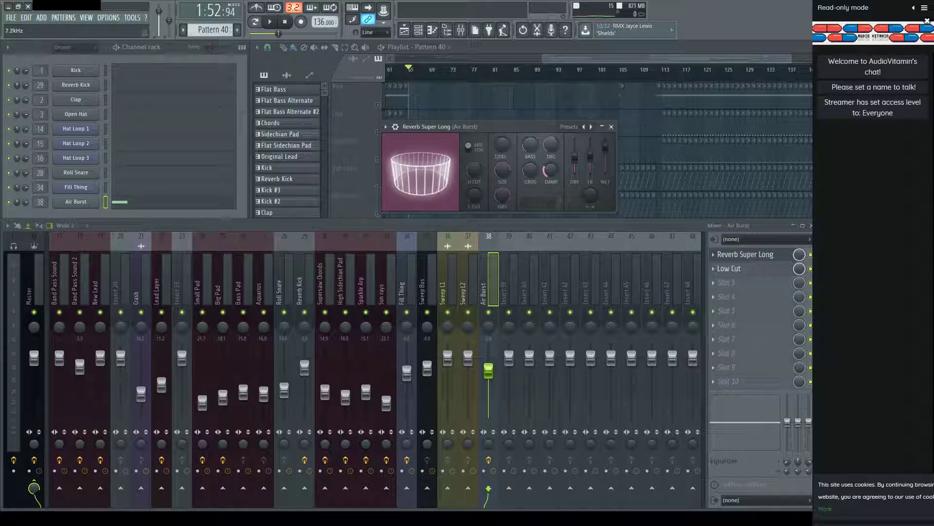
key("space")
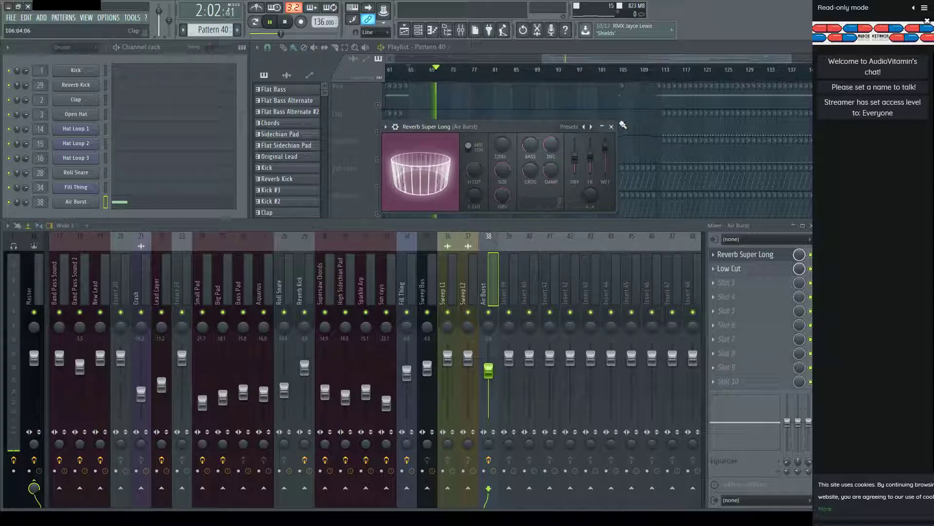
Close the reverb, unsolo the playlist tracks and listen to the bar 65 transition in the full mix.
left_click(611, 127)
left_click(386, 200)
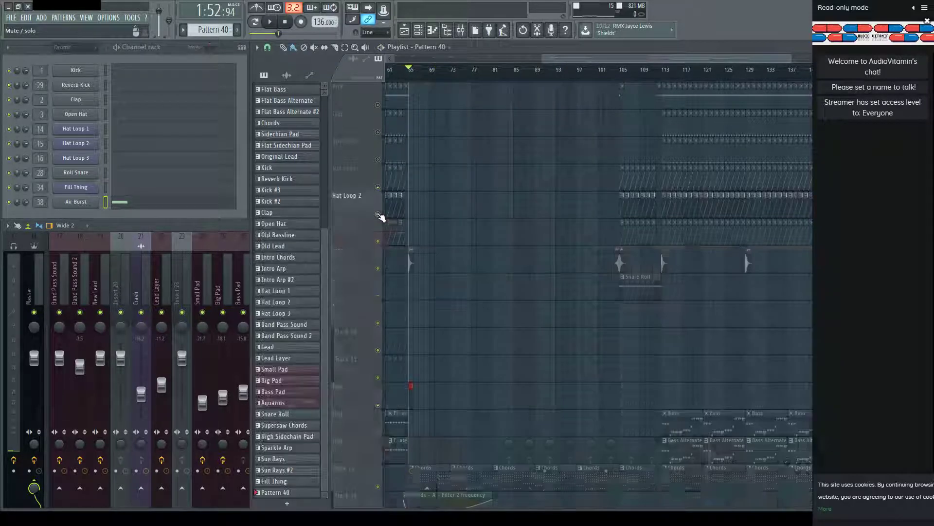
key("space")
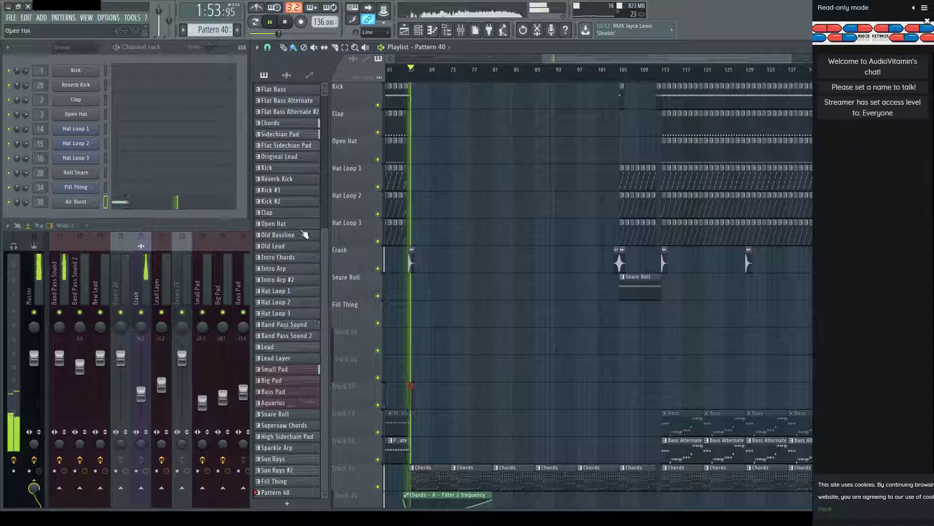
left_click(224, 224)
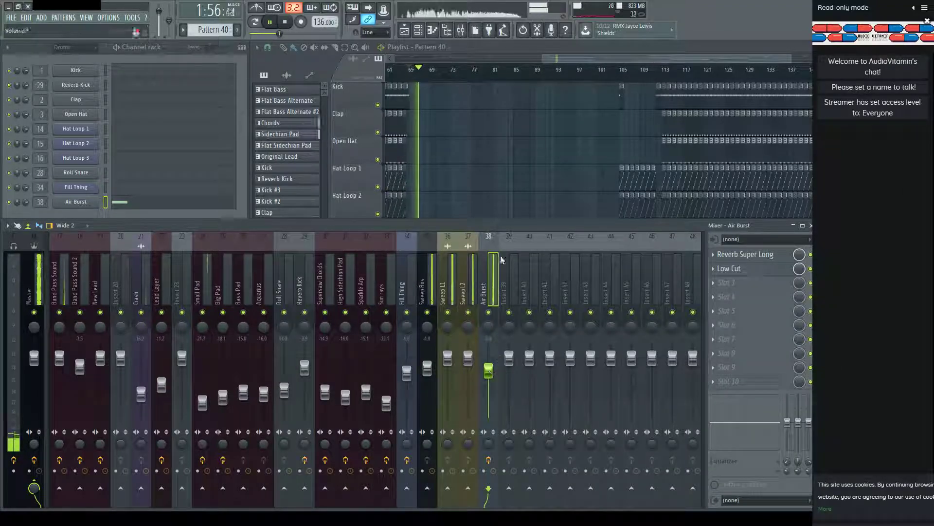
left_click(559, 152)
scroll(471, 334, "down", 10)
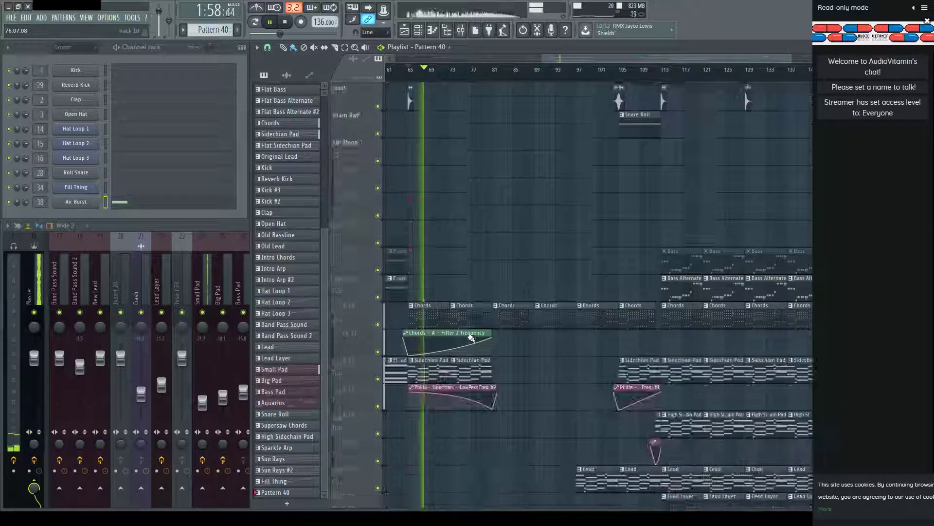
Name the playlist track holding the Pattern 40 clip "Air Burst".
scroll(417, 214, "up", 3)
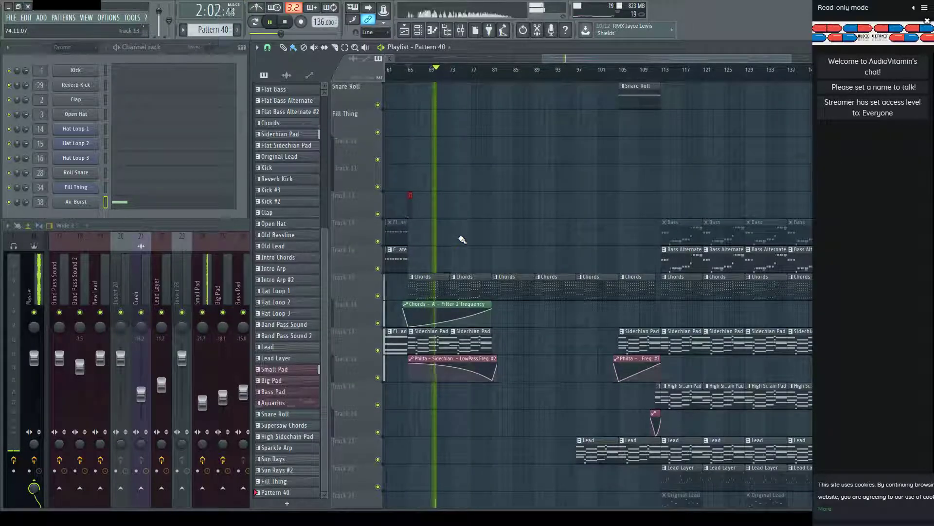
left_click(365, 200)
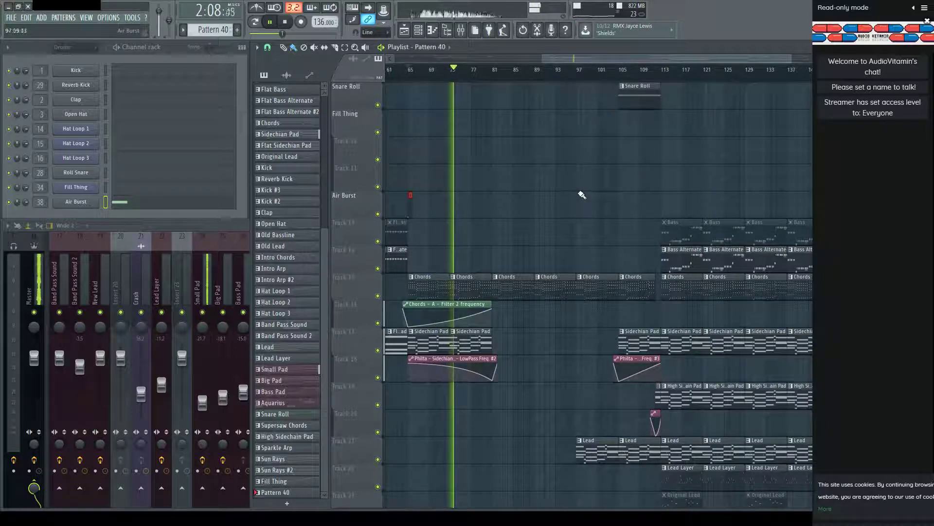
Adjust the Low Cut filter on the Air Burst mixer insert and close it.
double_click(218, 226)
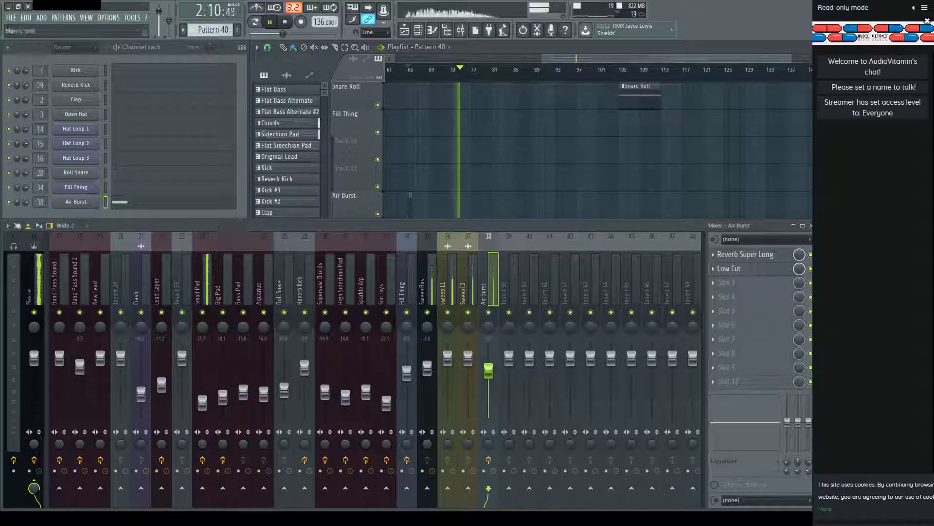
left_click(753, 271)
left_click_drag(483, 316, 509, 284)
left_click(557, 180)
Review Reverb Super Long on the Air Burst insert, close it and replay the bar 65 transition.
left_click(745, 254)
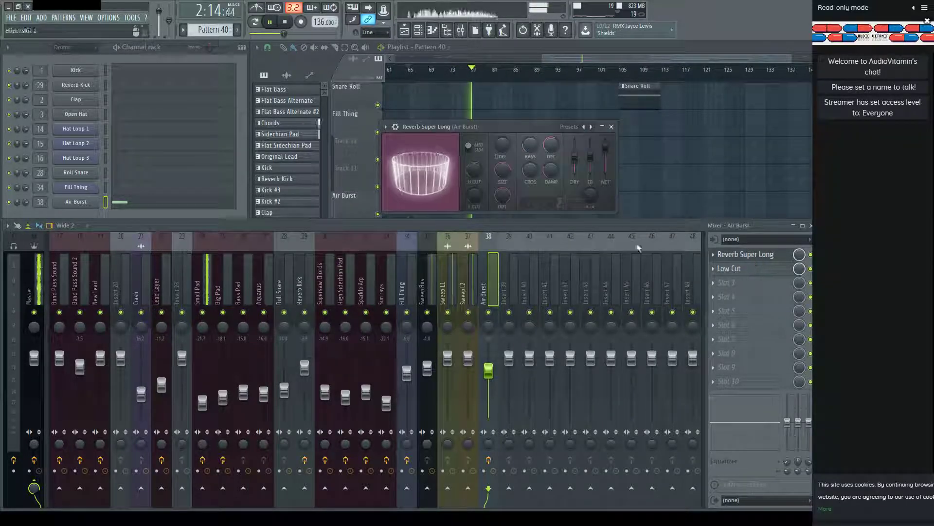
left_click(611, 127)
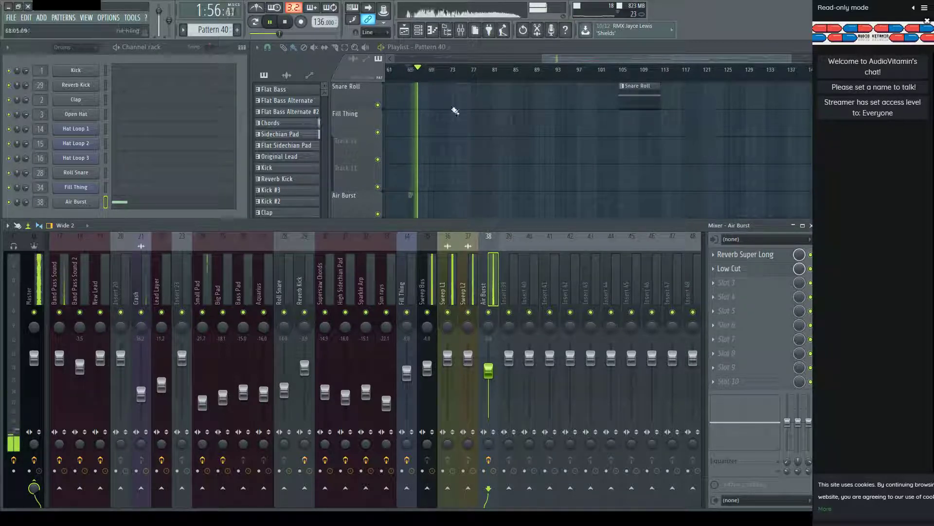
key("space")
left_click(393, 80)
key("space")
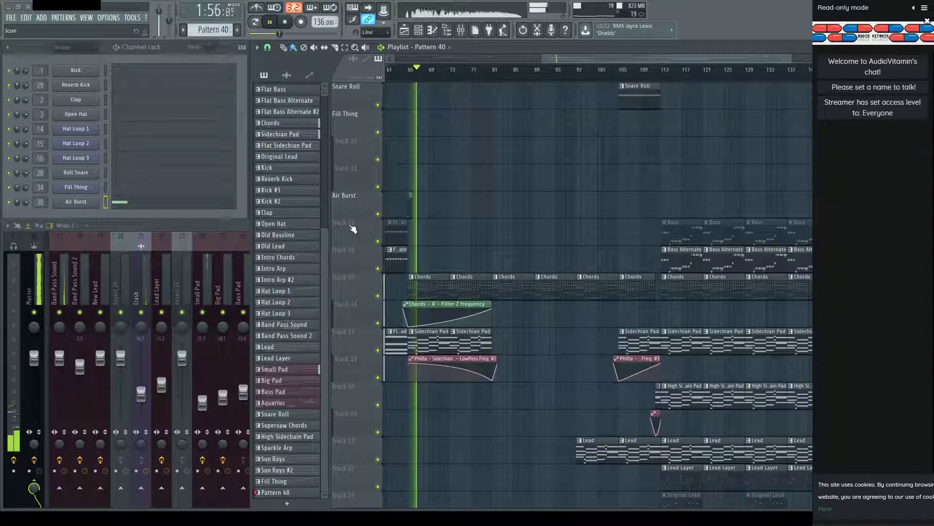
Name the two bass tracks below Air Burst "Bass" and "Bass Alternate".
key("F2")
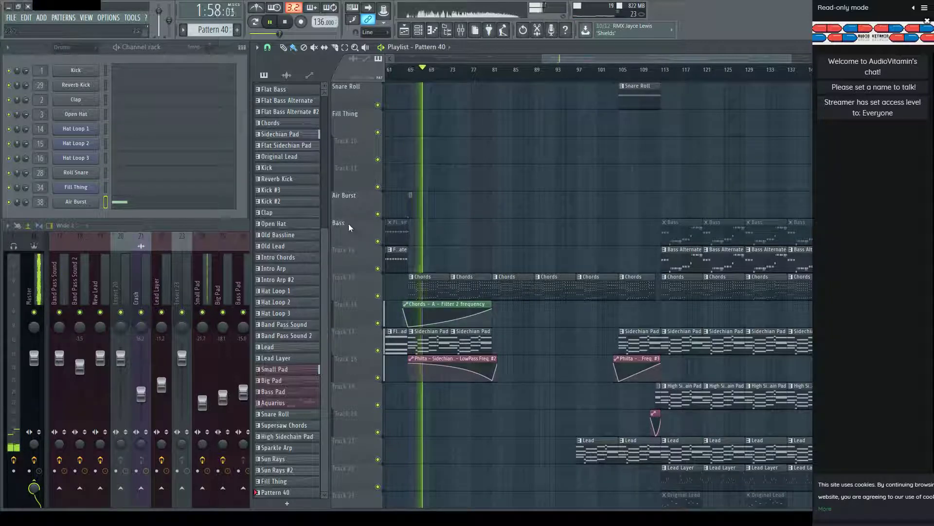
type("Bass")
key("Return")
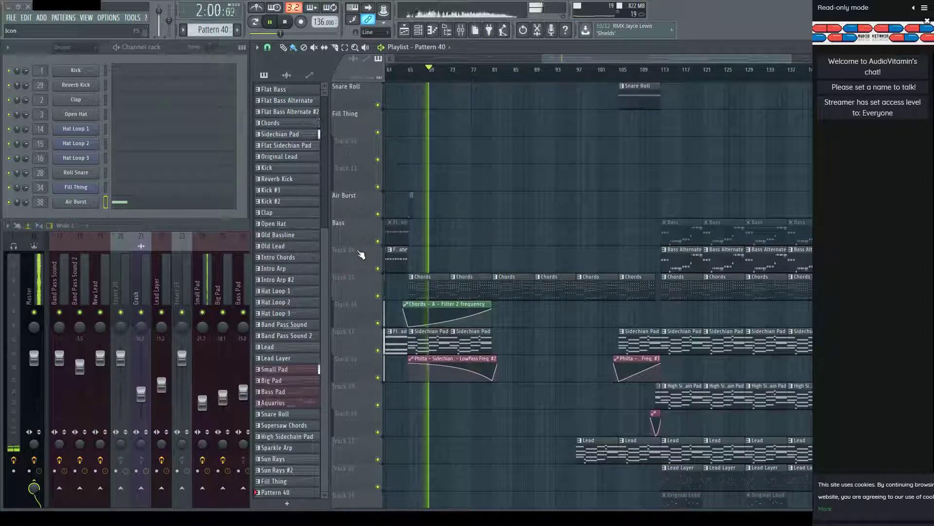
key("F2")
type("Bass Alternate")
key("Return")
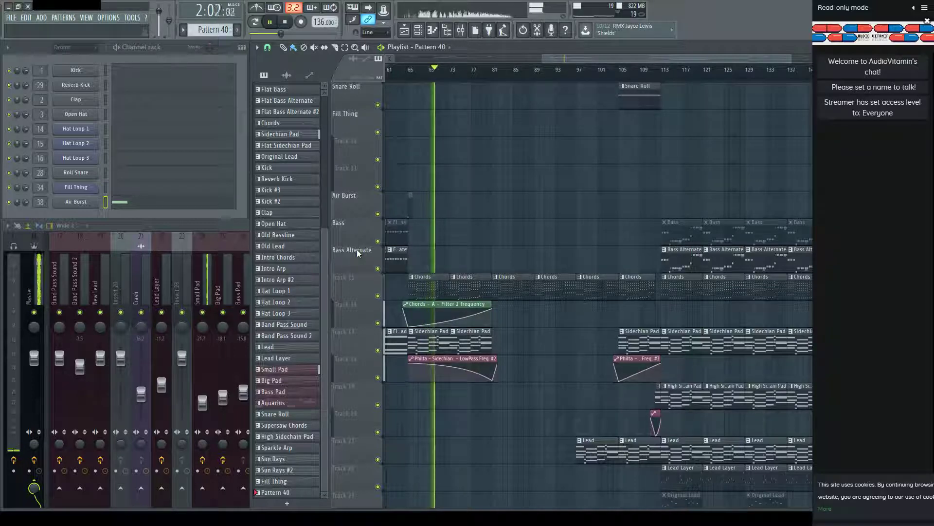
Name the playlist tracks holding the chord and sidechain pad clips "Chords" and "Sidechain Pad".
key("F2")
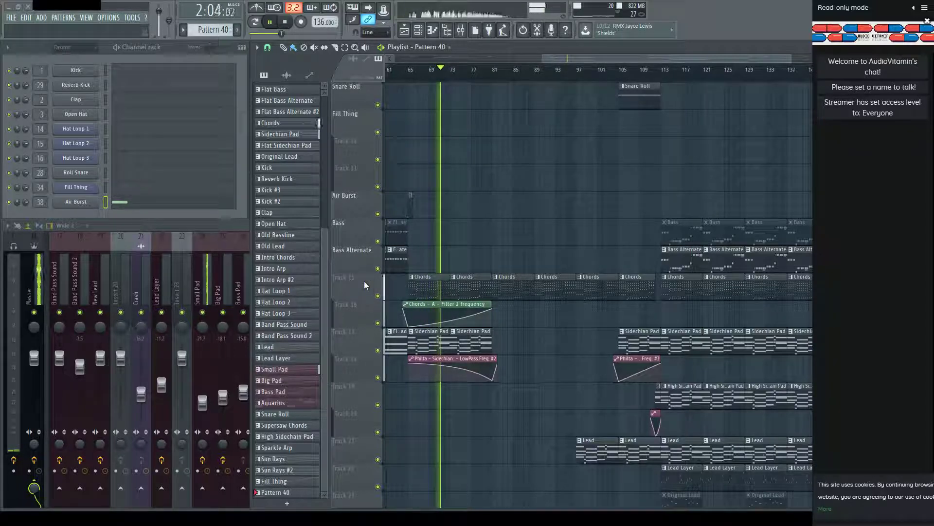
type("Chords")
key("Return")
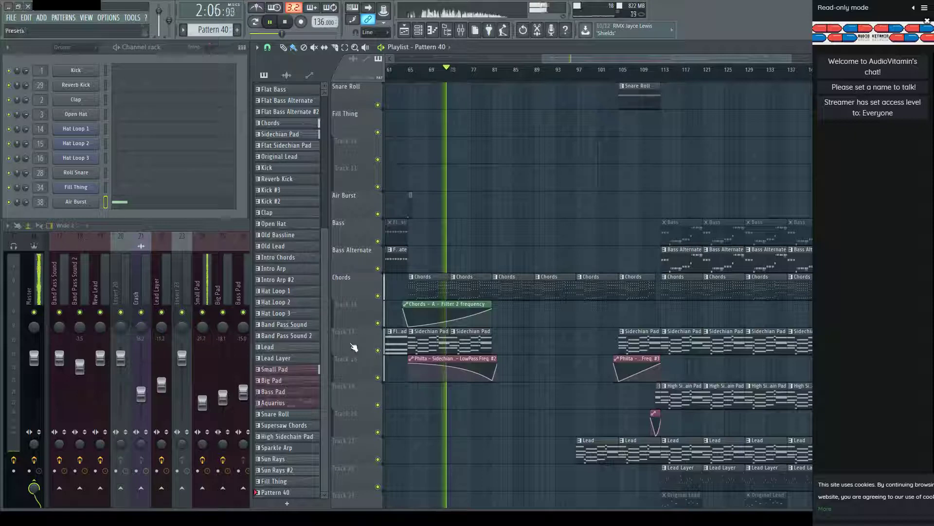
key("F2")
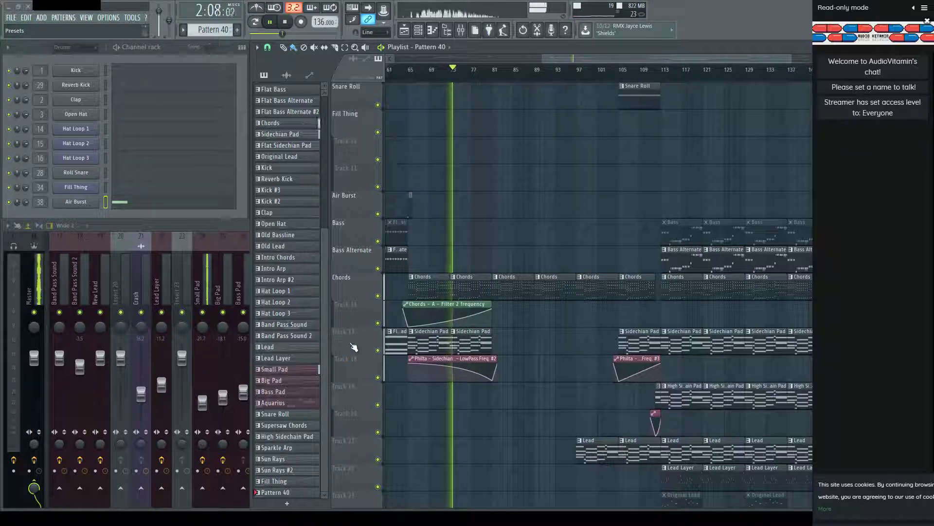
type("Sidechain Pad")
key("Return")
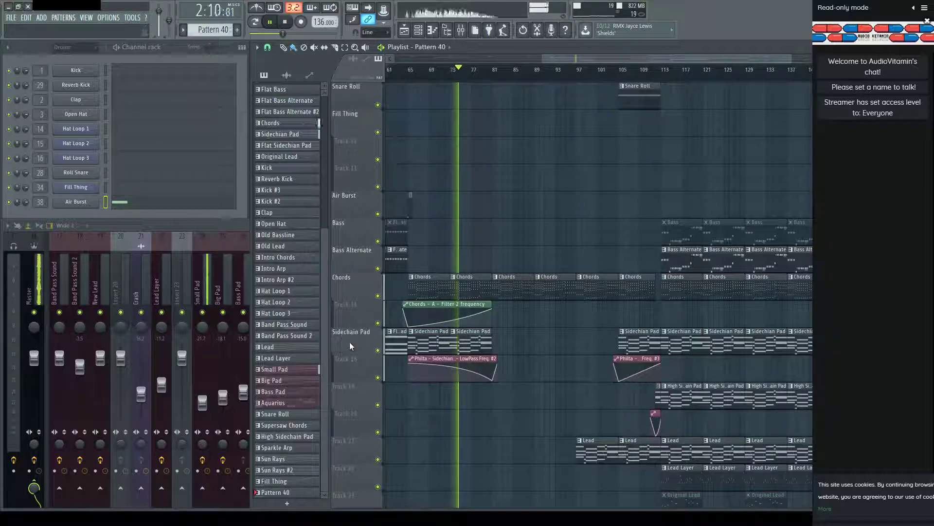
Name the high pad track "High Sidechain Pad" and the two lead tracks "Lead" and "Lead Layer".
scroll(349, 344, "down", 4)
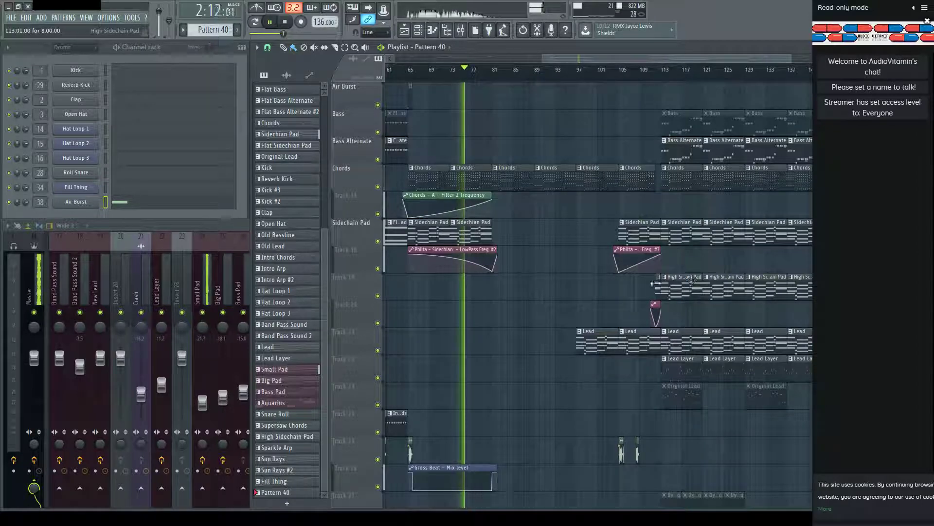
left_click(359, 286)
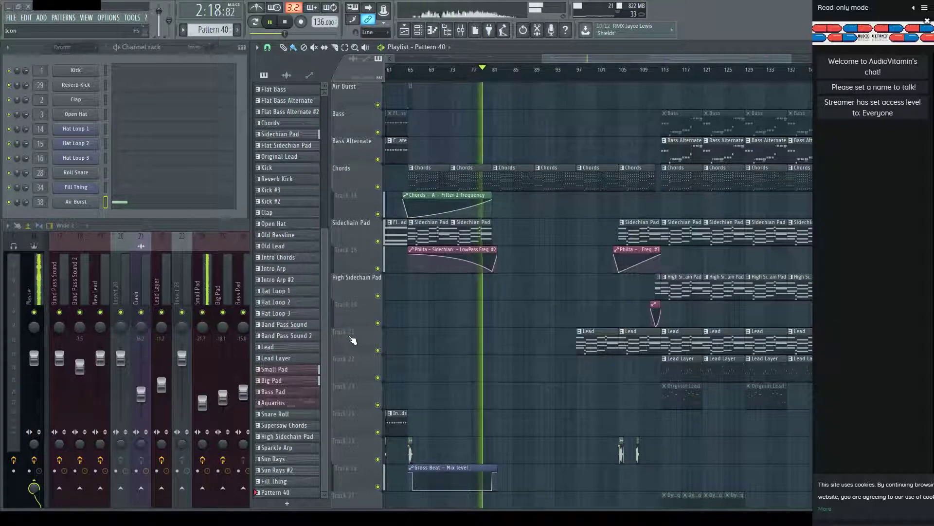
left_click(350, 335)
scroll(352, 336, "up", 1)
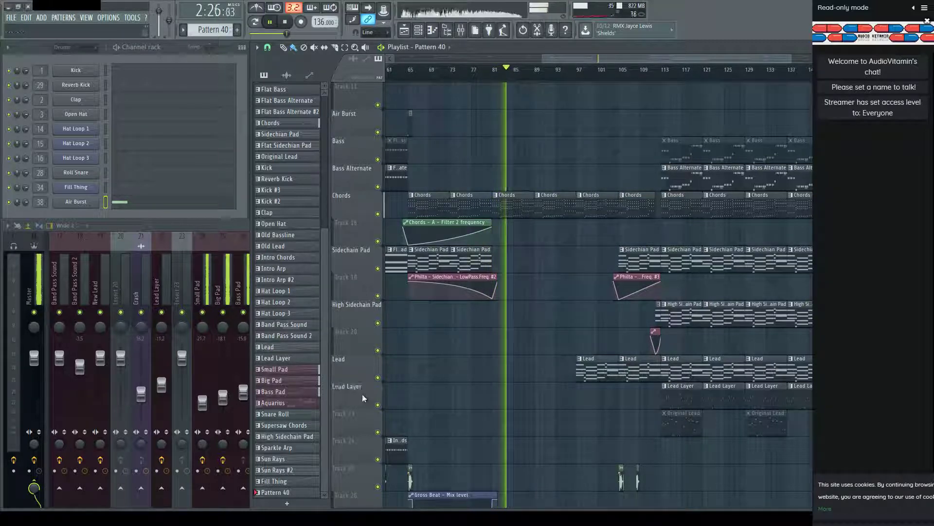
Name the intro chord, vocal and intro arpeggio tracks "Intro Chords", "Gated Vocal" and "Intro Arp".
scroll(370, 336, "down", 5)
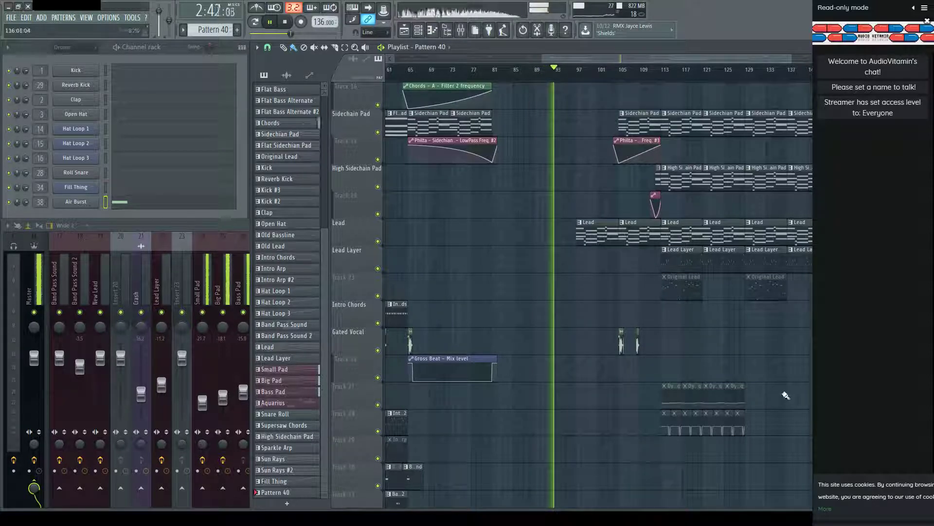
scroll(785, 392, "down", 2)
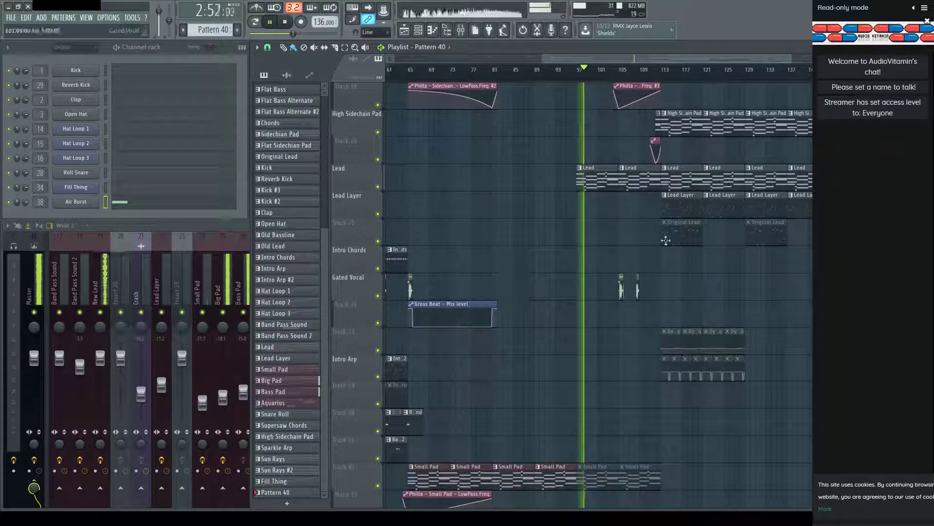
Hide the mixer, listen through the build-up and drop while reviewing the arrangement, and stop playback.
scroll(599, 334, "up", 8)
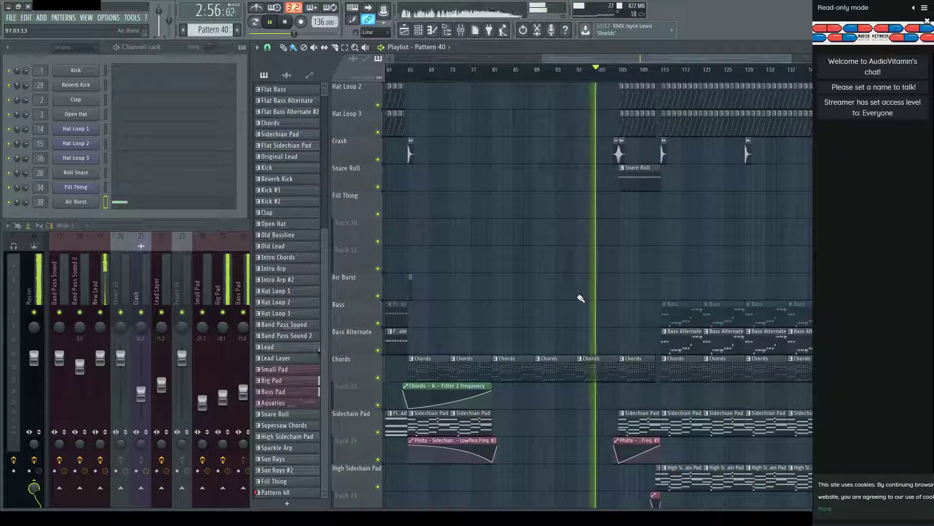
key("F9")
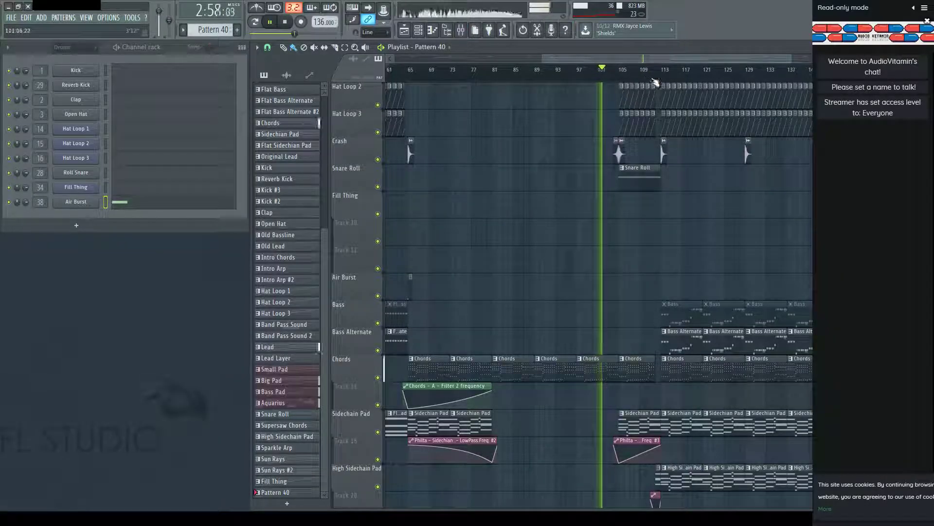
scroll(686, 80, "up", 3)
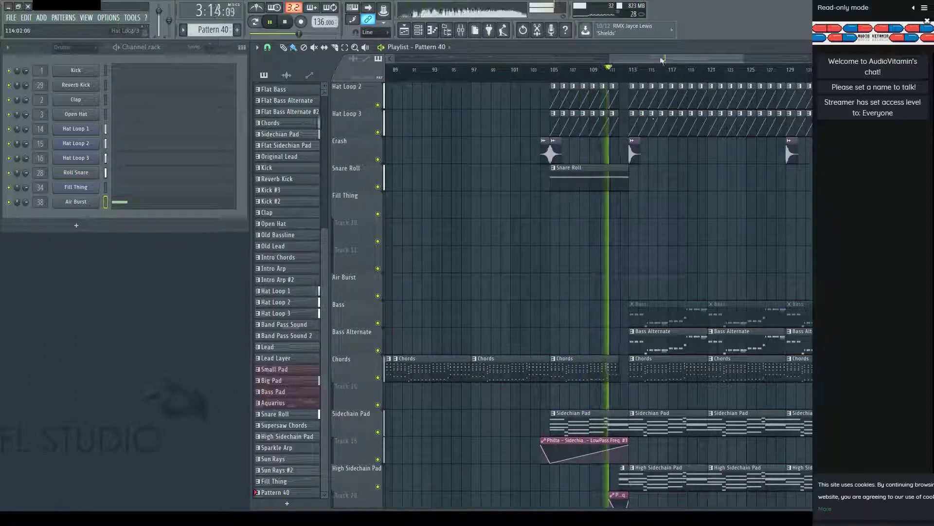
left_click_drag(661, 58, 710, 59)
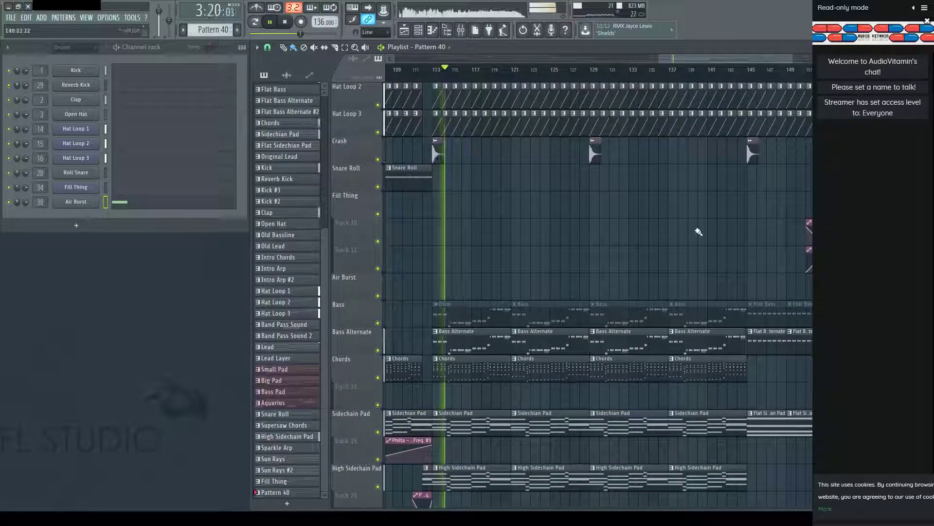
scroll(699, 229, "up", 4)
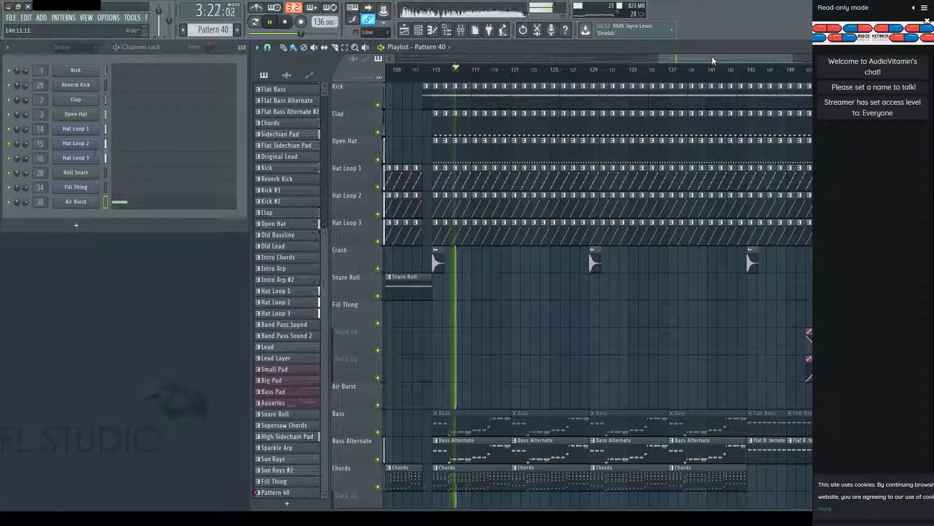
left_click_drag(712, 57, 737, 58)
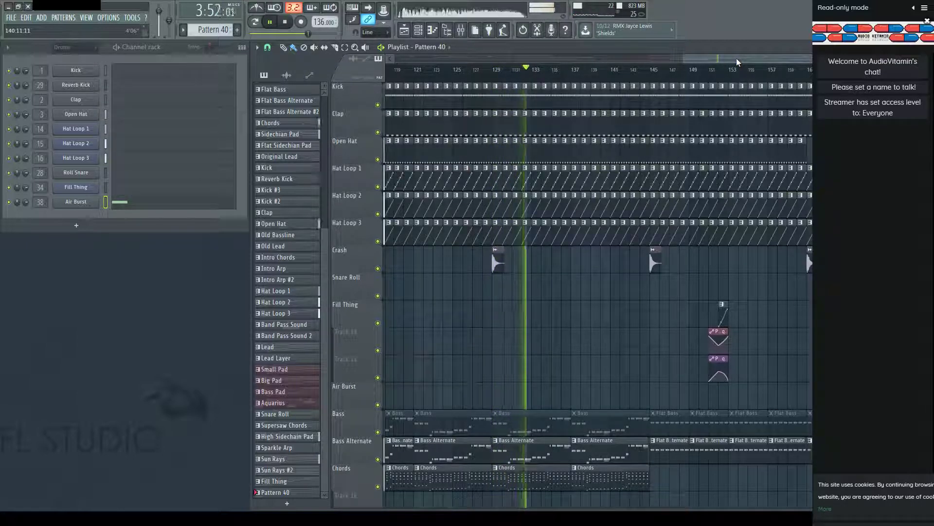
scroll(744, 73, "down", 5)
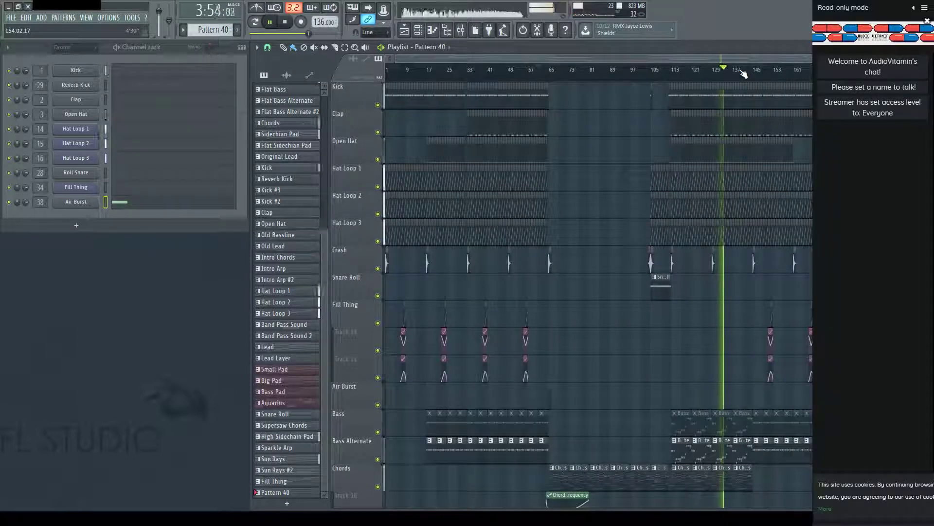
key("space")
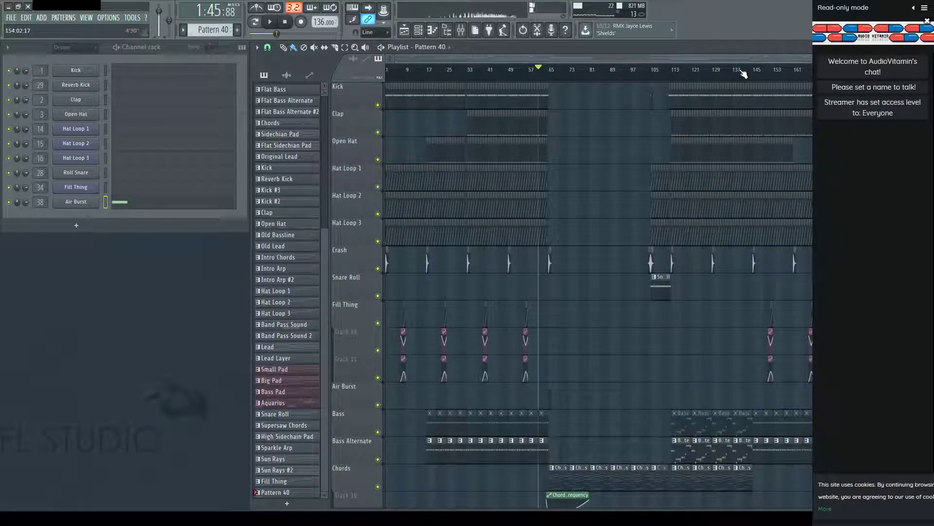